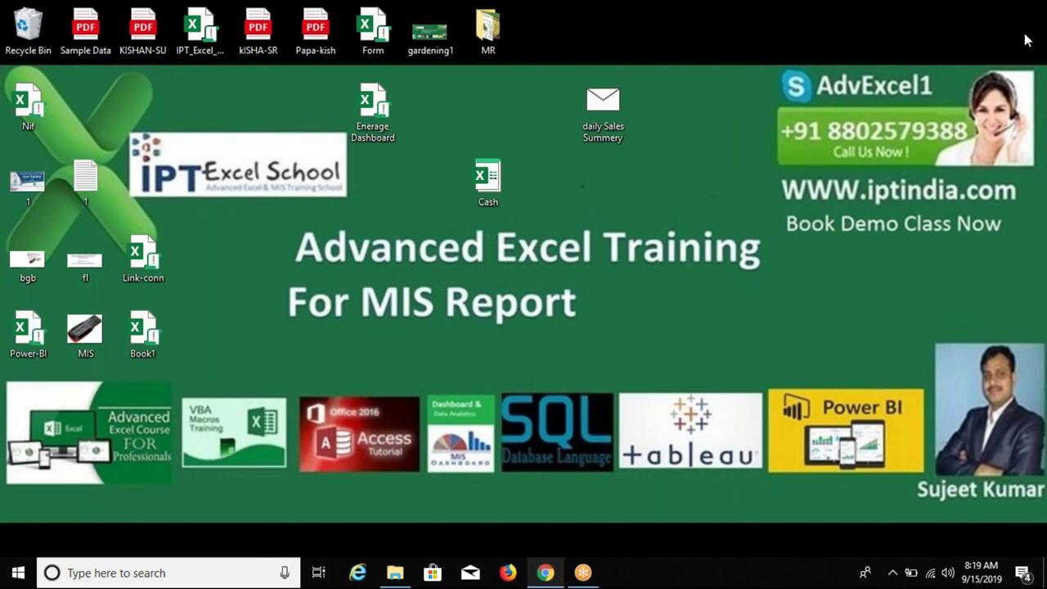
Launch Excel by searching 'excel' in the Windows Start menu.
key("super")
type("exce")
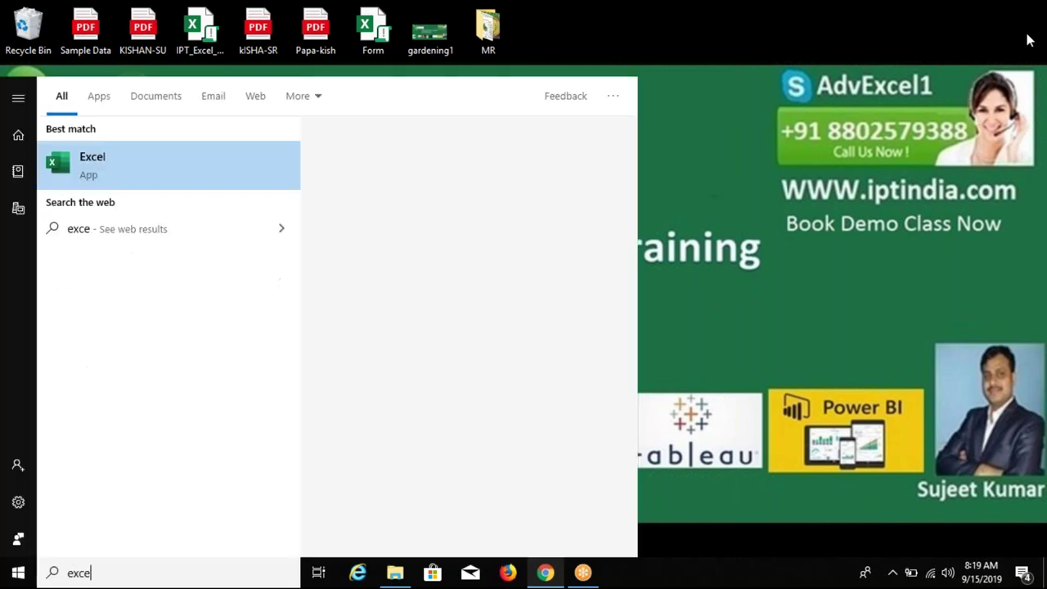
type("l")
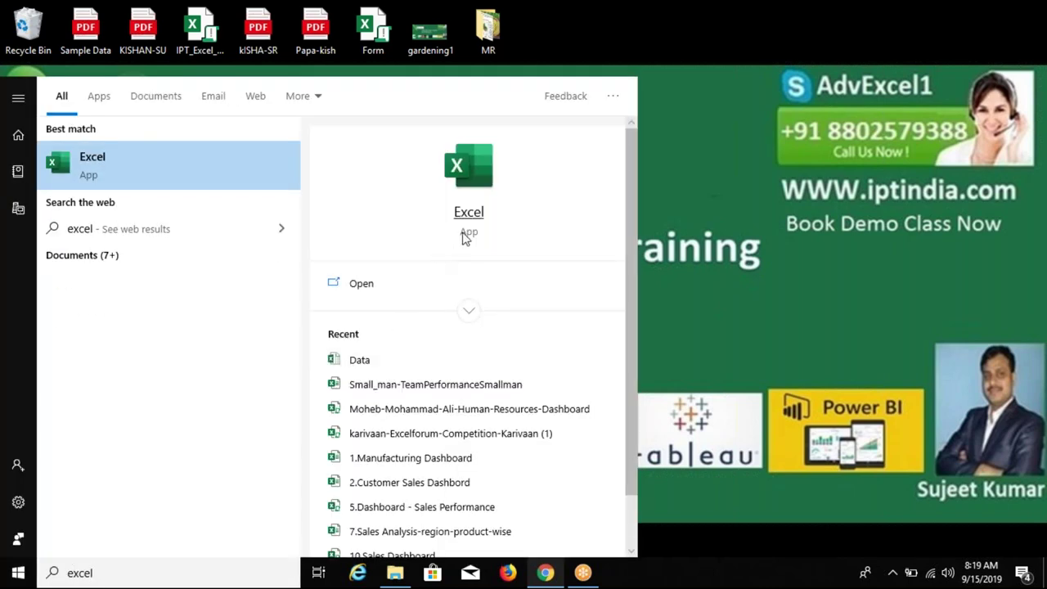
left_click(470, 225)
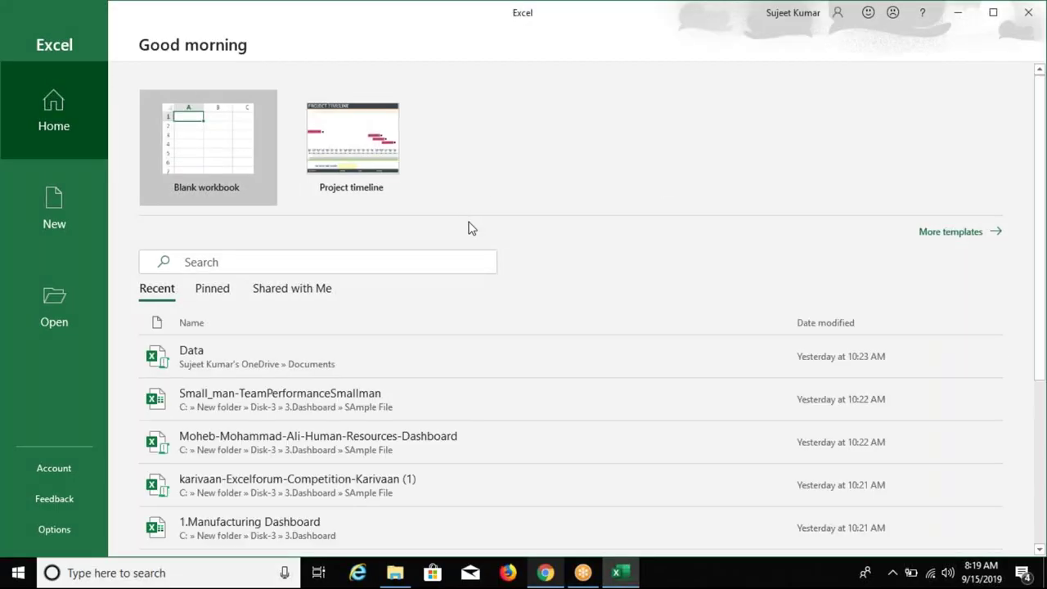
Open Data.xlsm from Recent, dismiss the AutoSave notice and show the Data sheet.
left_click(198, 352)
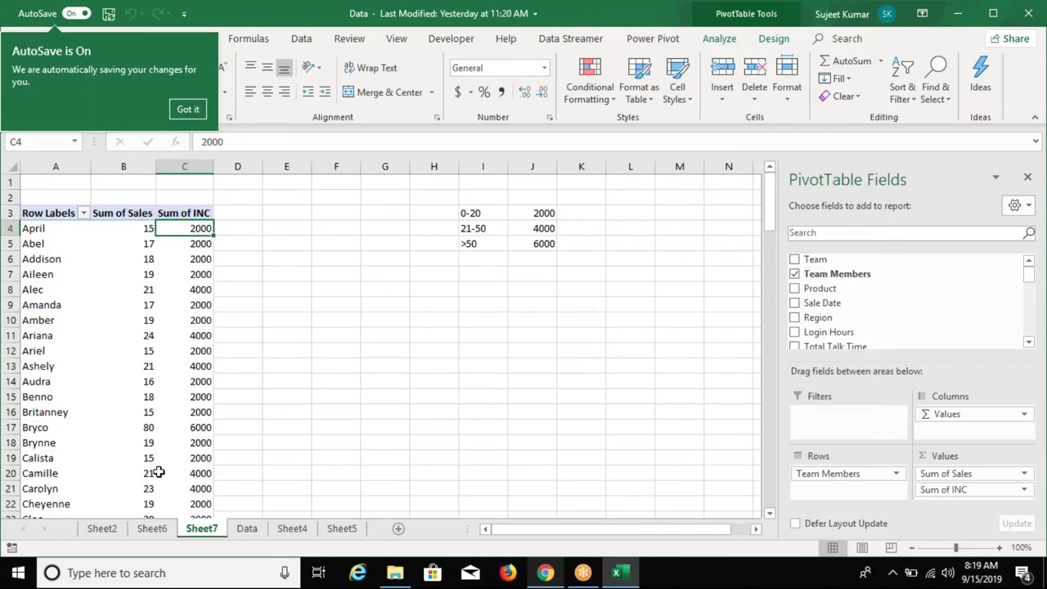
left_click(195, 109)
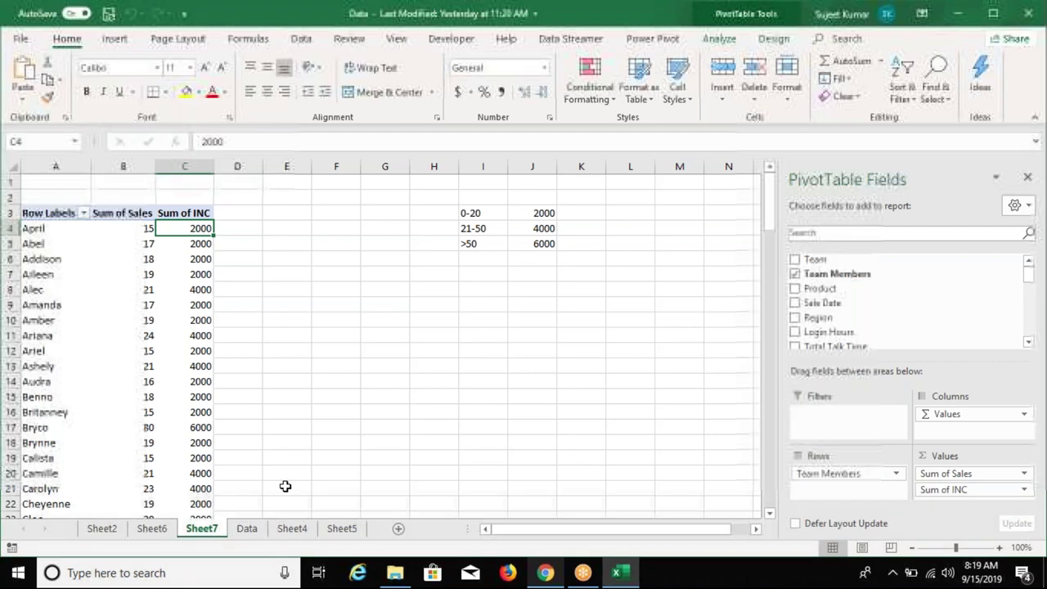
left_click(254, 533)
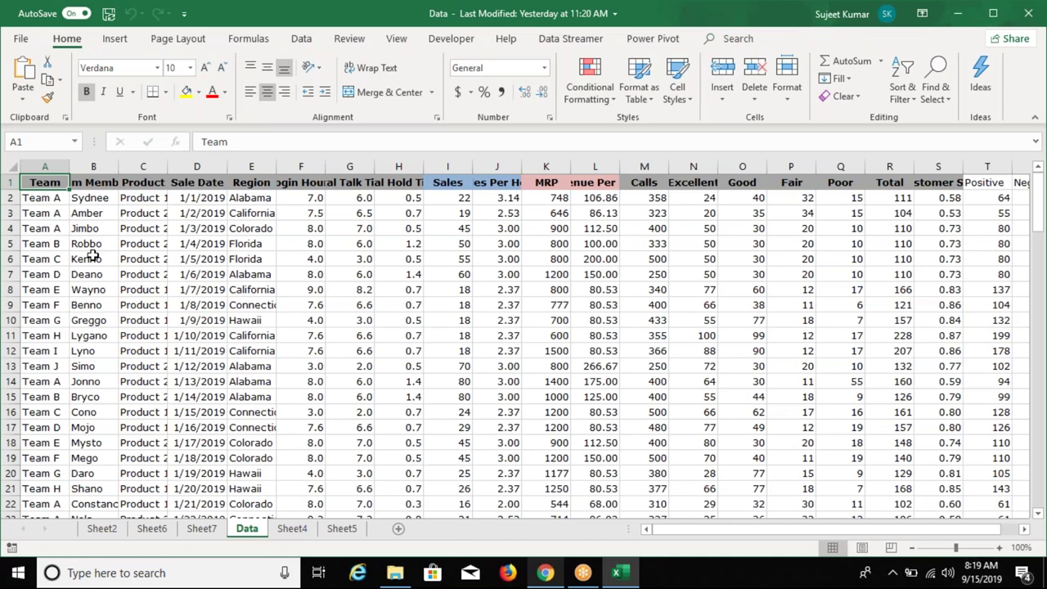
key("Right")
key("Right")
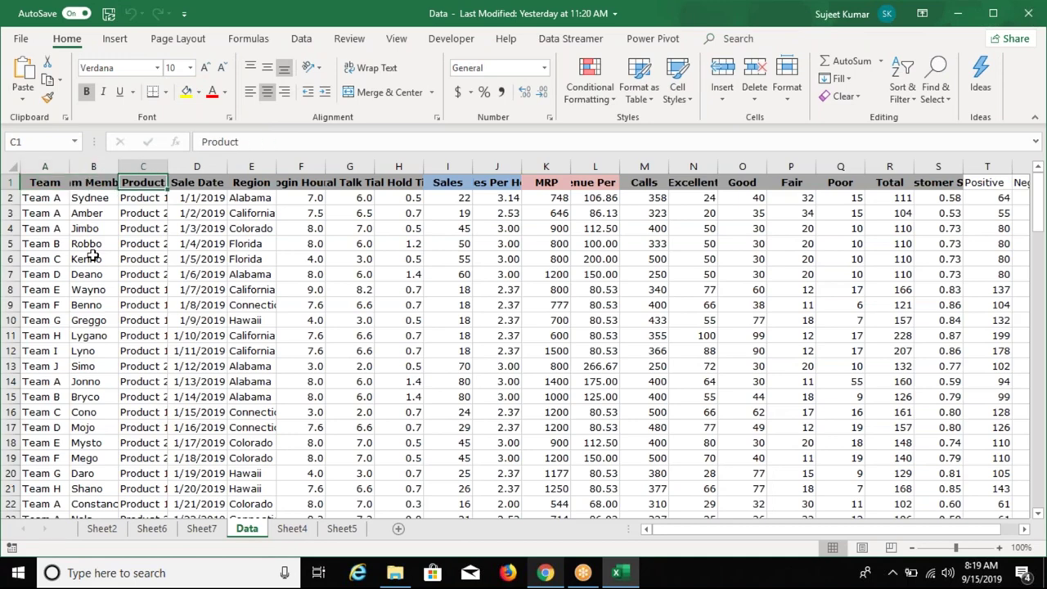
key("Right")
key("Right")
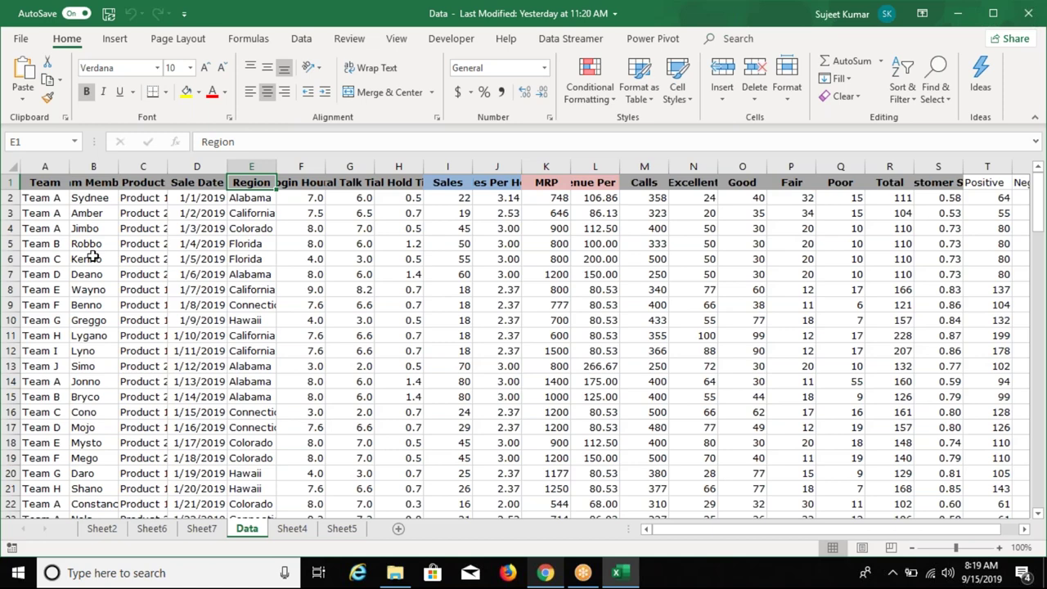
key("Right")
key("Right")
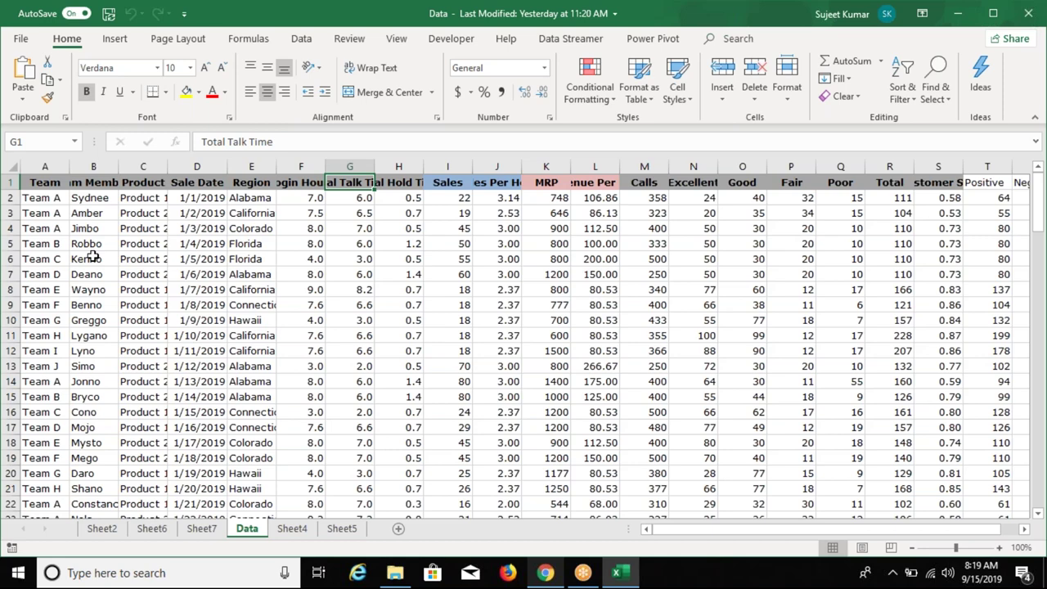
key("Right")
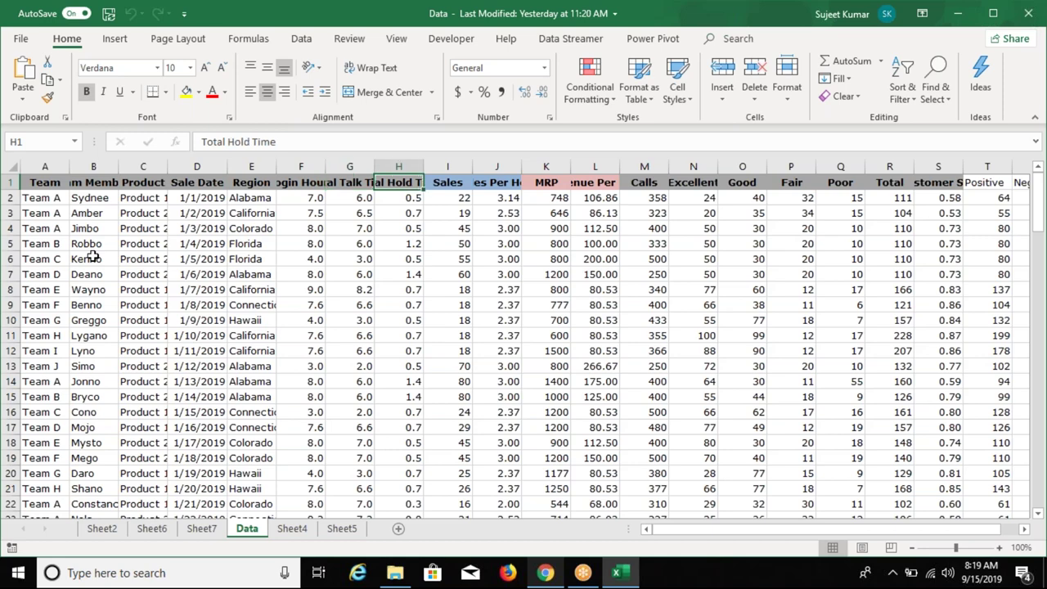
key("Right")
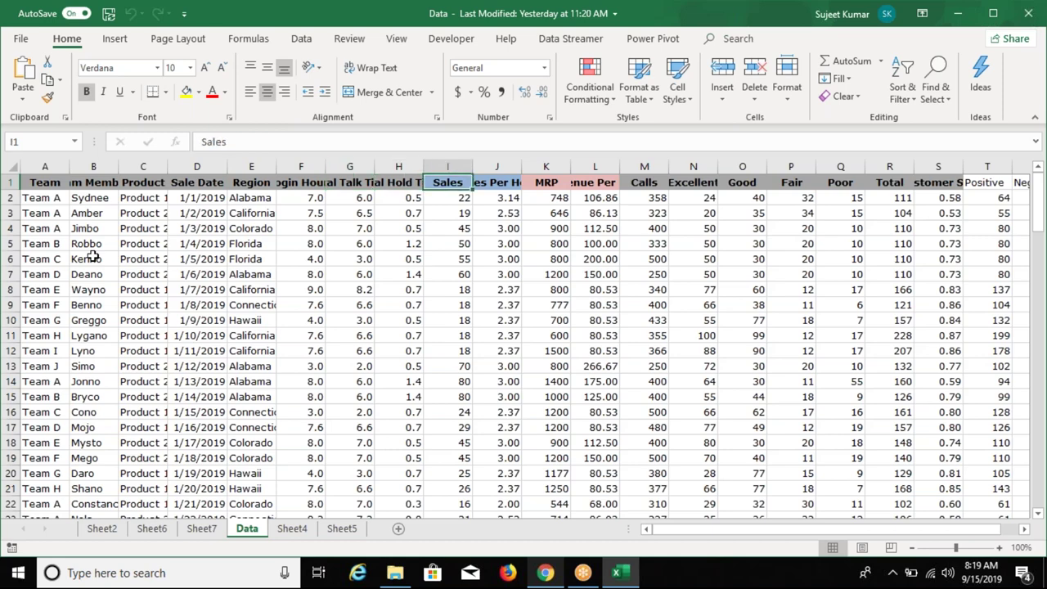
key("Right")
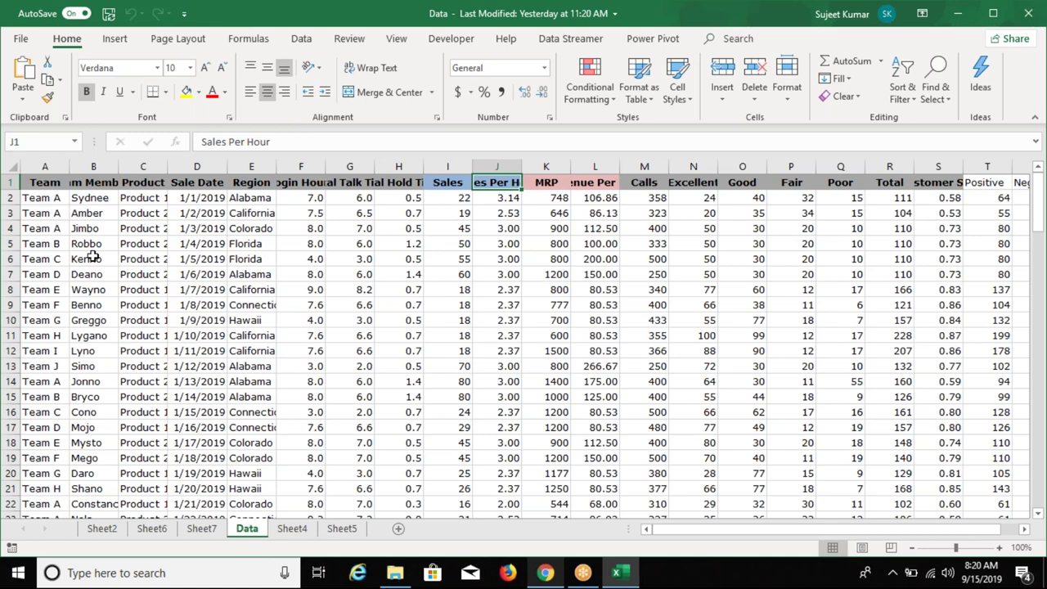
key("Down")
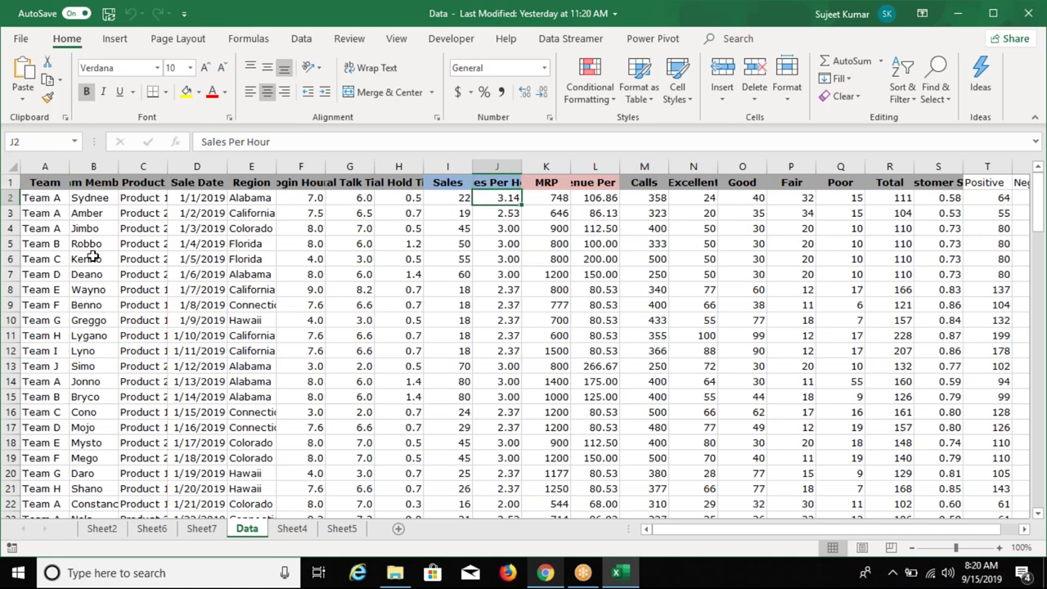
key("Left")
key("Left")
key("Left")
key("Right")
key("Right")
key("Right")
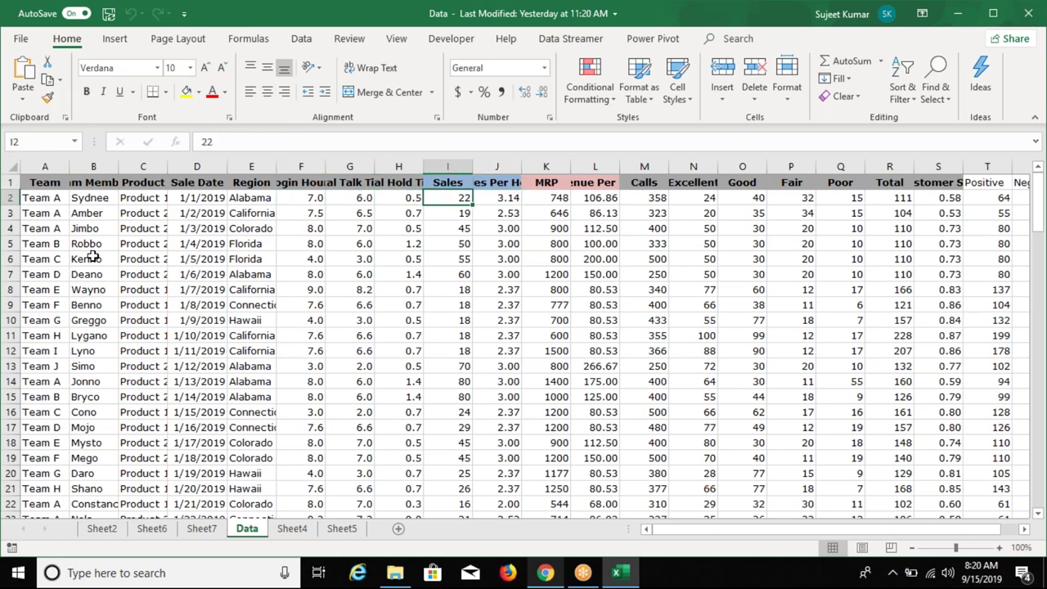
key("Right")
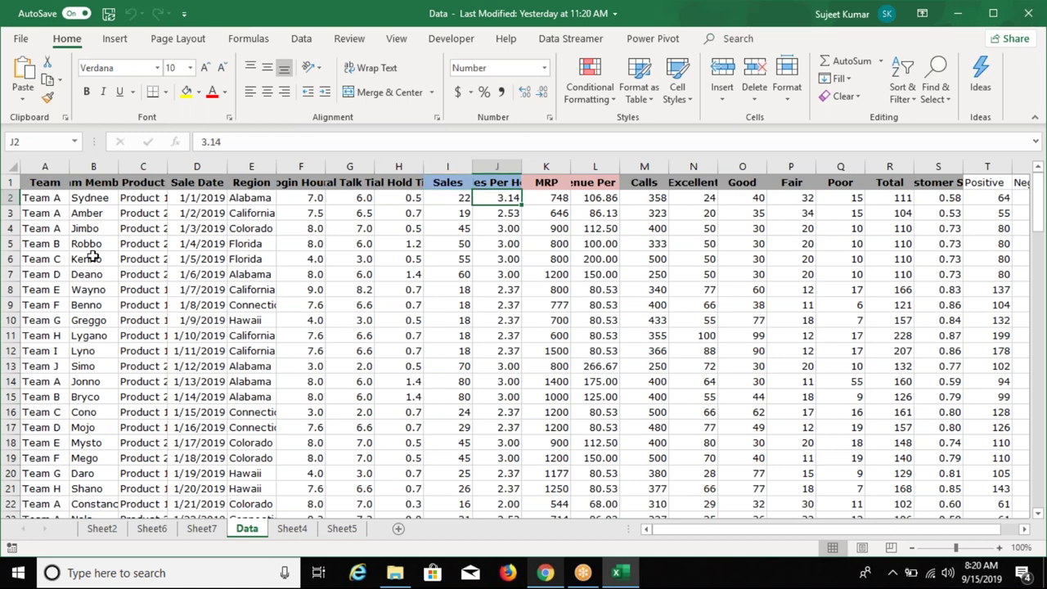
key("Right")
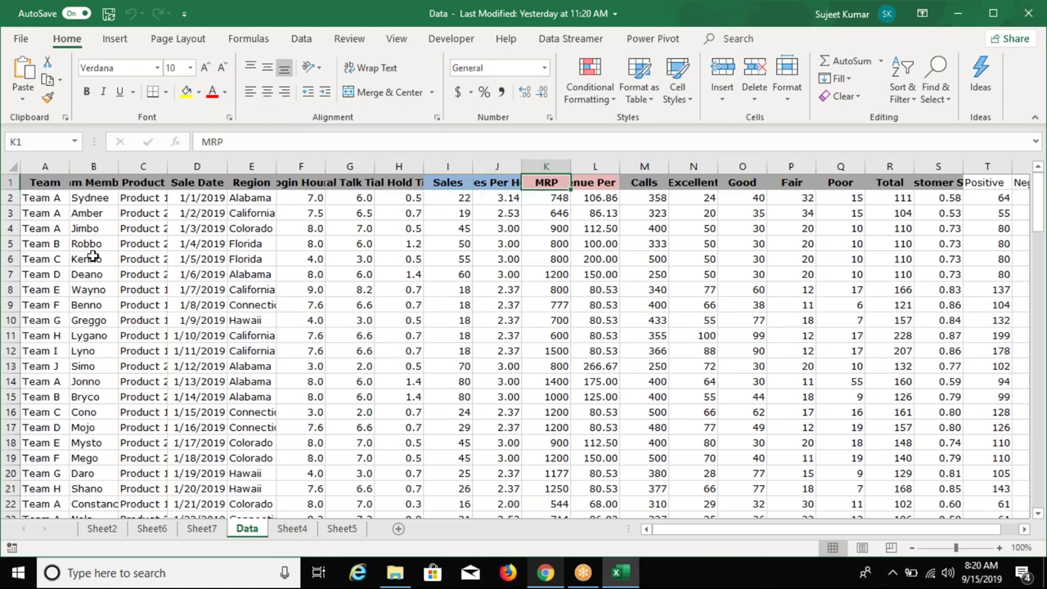
key("Right")
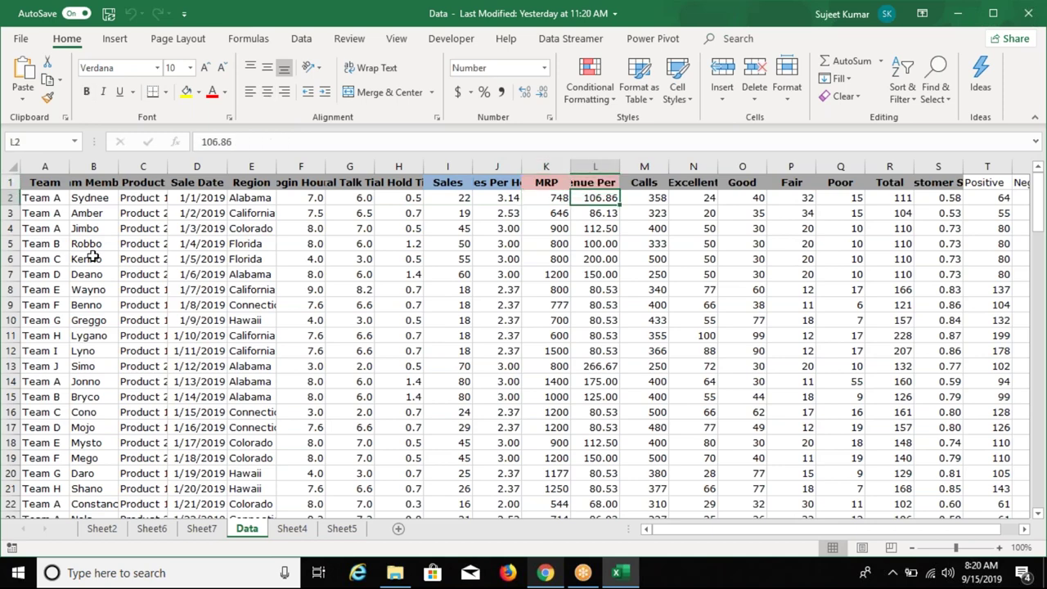
key("Right")
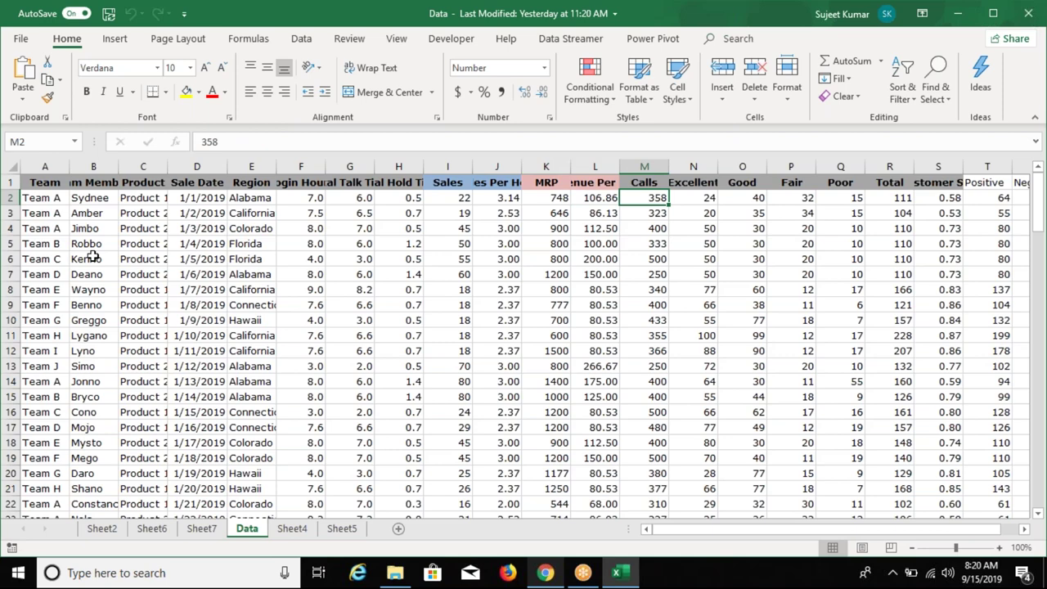
key("Up")
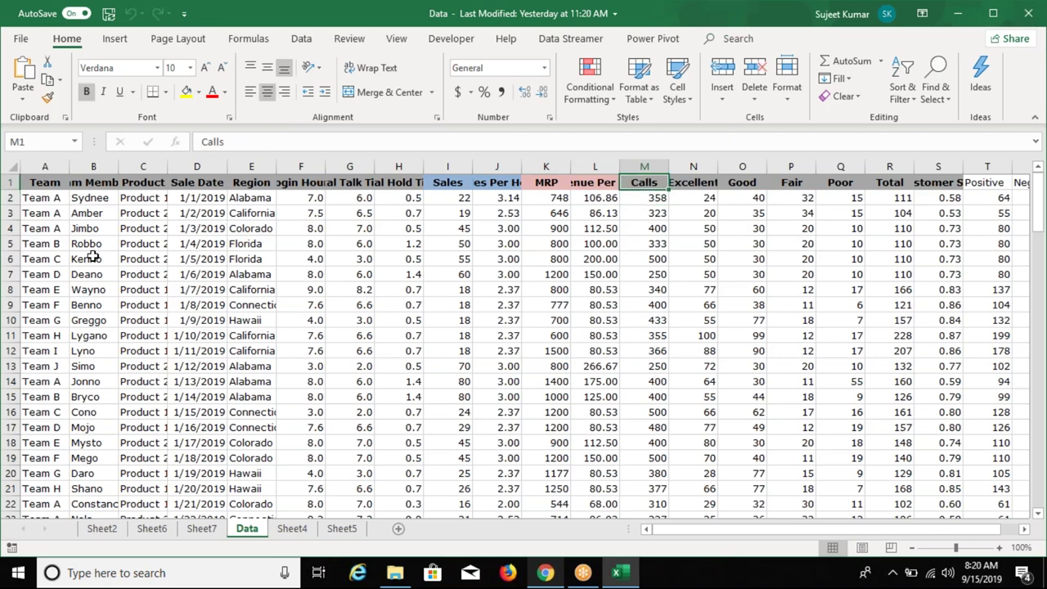
key("ctrl+shift+Left")
key("ctrl+c")
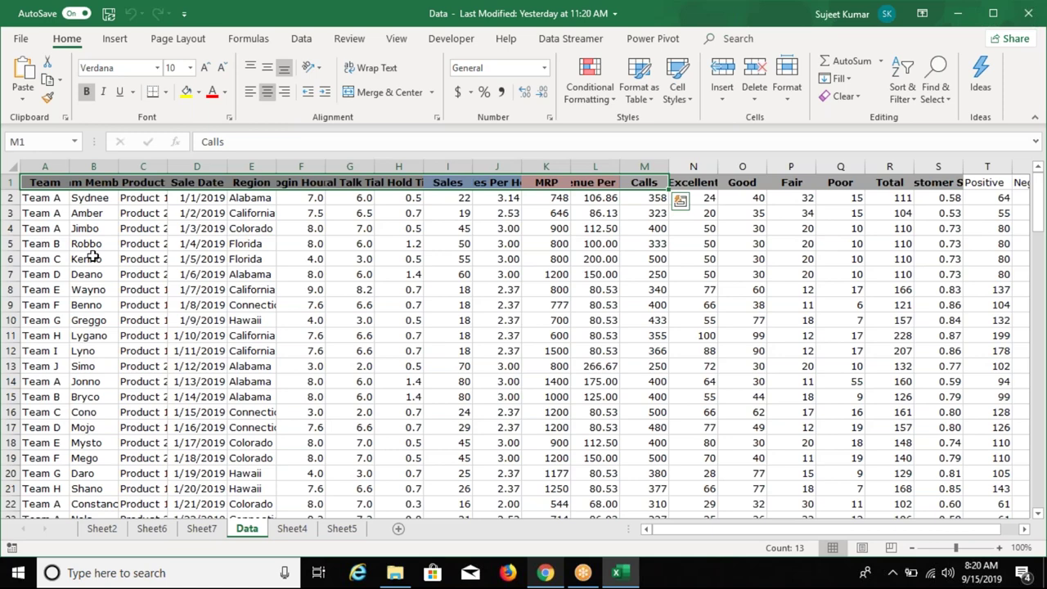
key("Right")
key("shift+Right")
key("shift+Right")
key("ctrl+v")
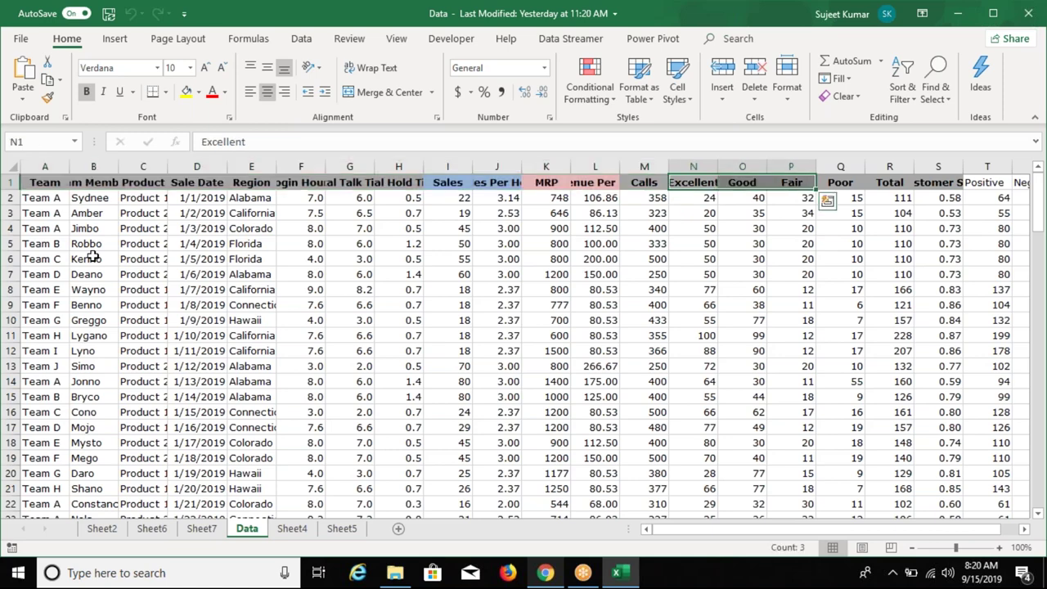
key("Left")
key("Right")
key("shift+Down")
key("shift+Up")
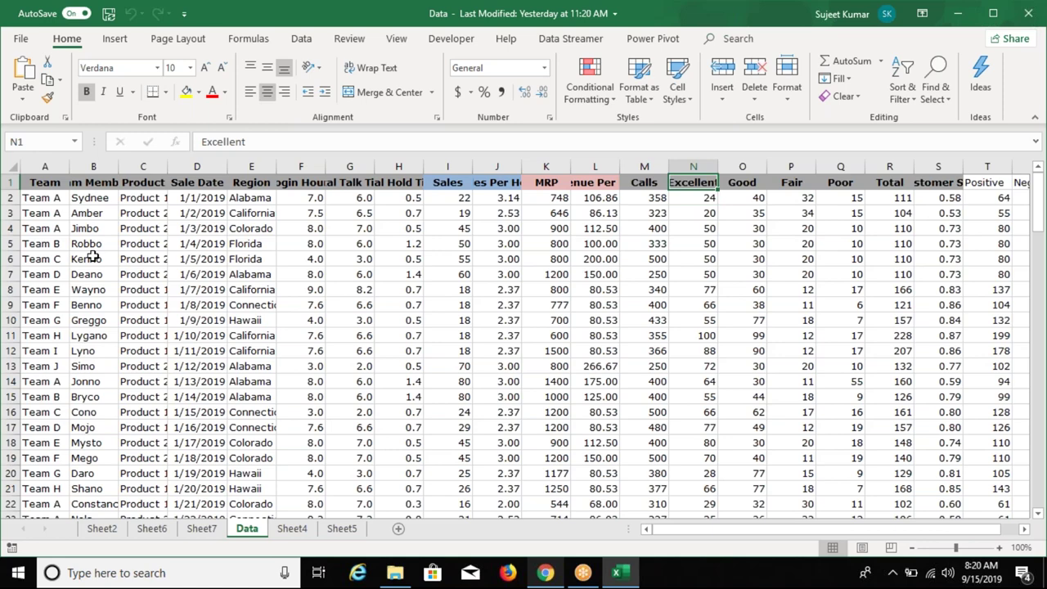
key("Down")
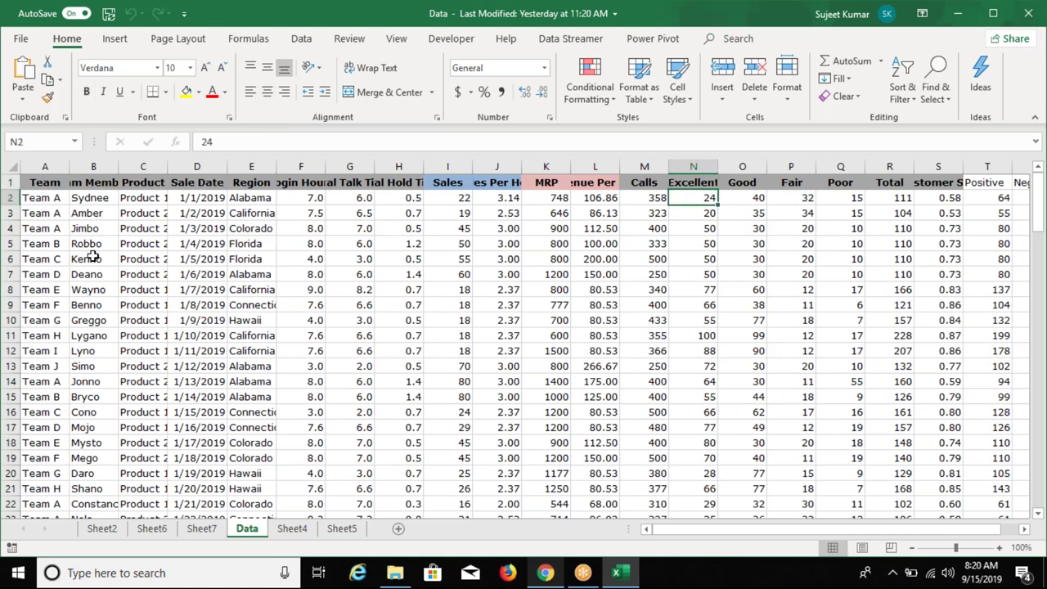
key("Right")
key("Right")
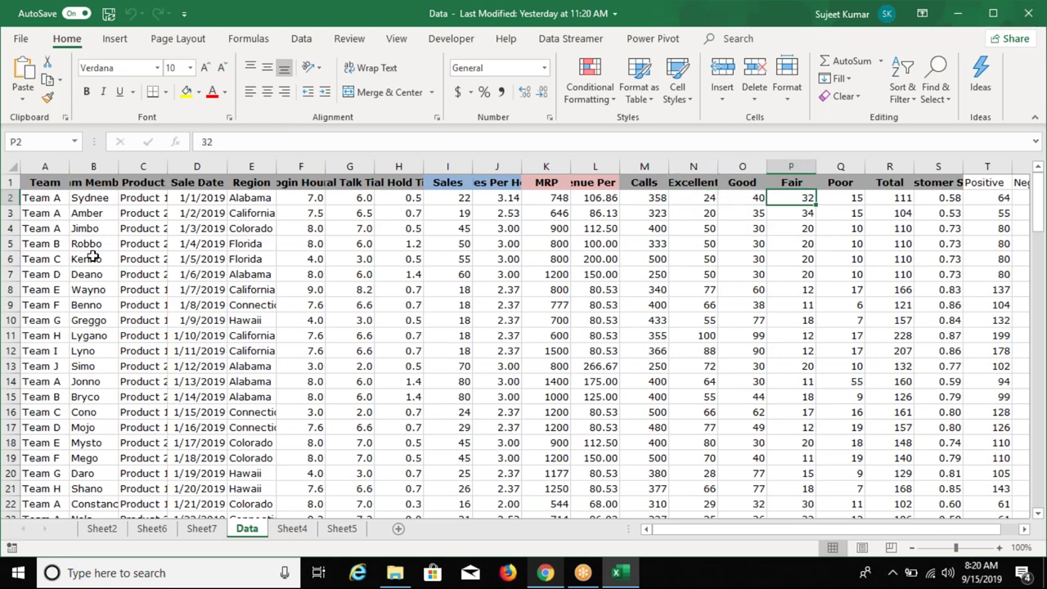
key("Right")
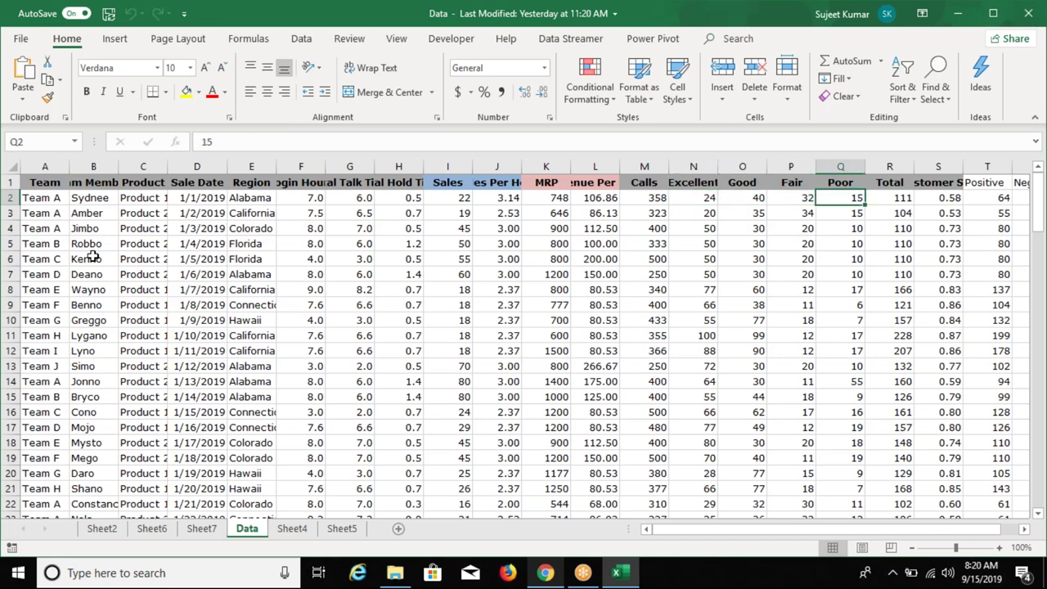
key("Right")
key("shift+Left")
key("shift+Left")
key("shift+Left")
key("shift+Left")
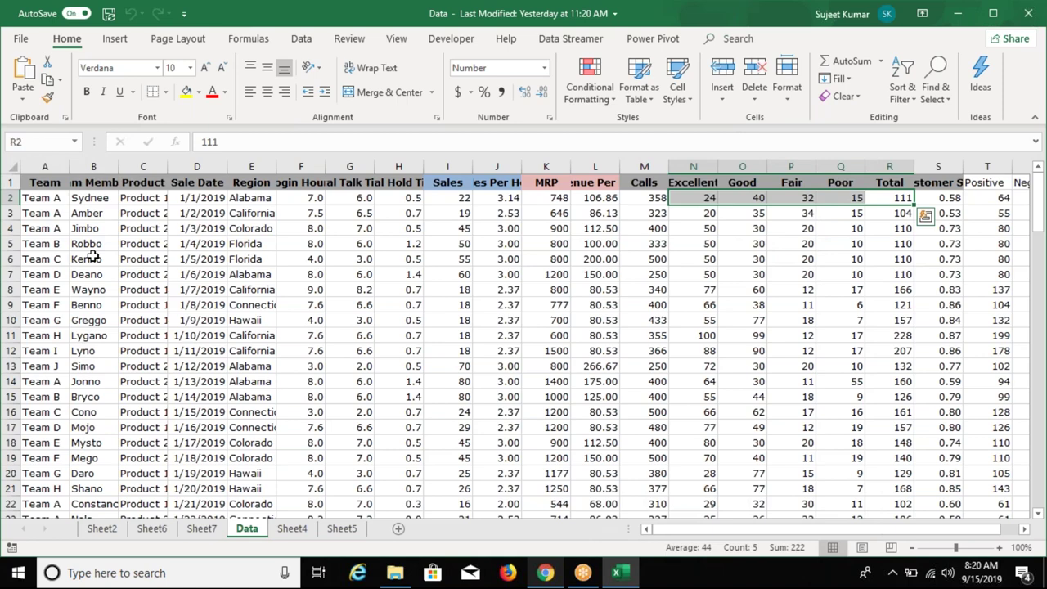
key("Right")
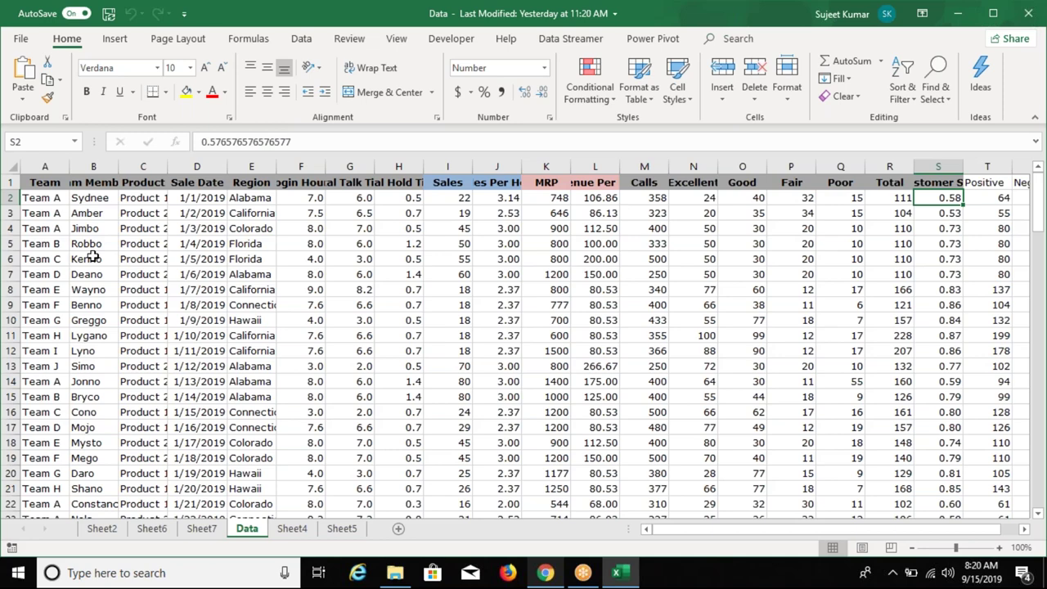
key("Right")
key("Right")
key("Right")
key("Right")
key("Left")
key("Left")
key("Left")
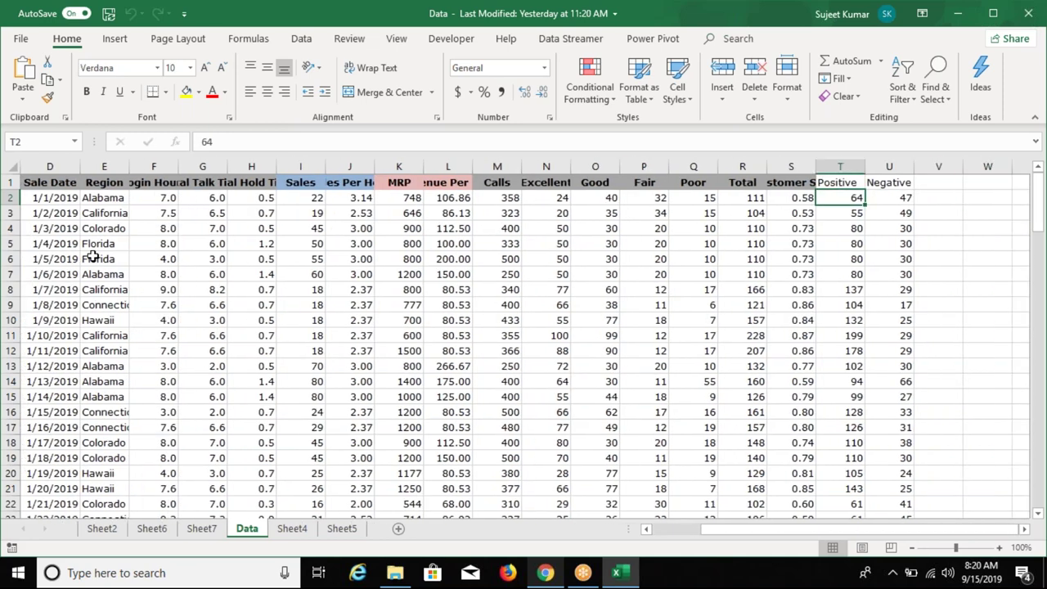
key("Right")
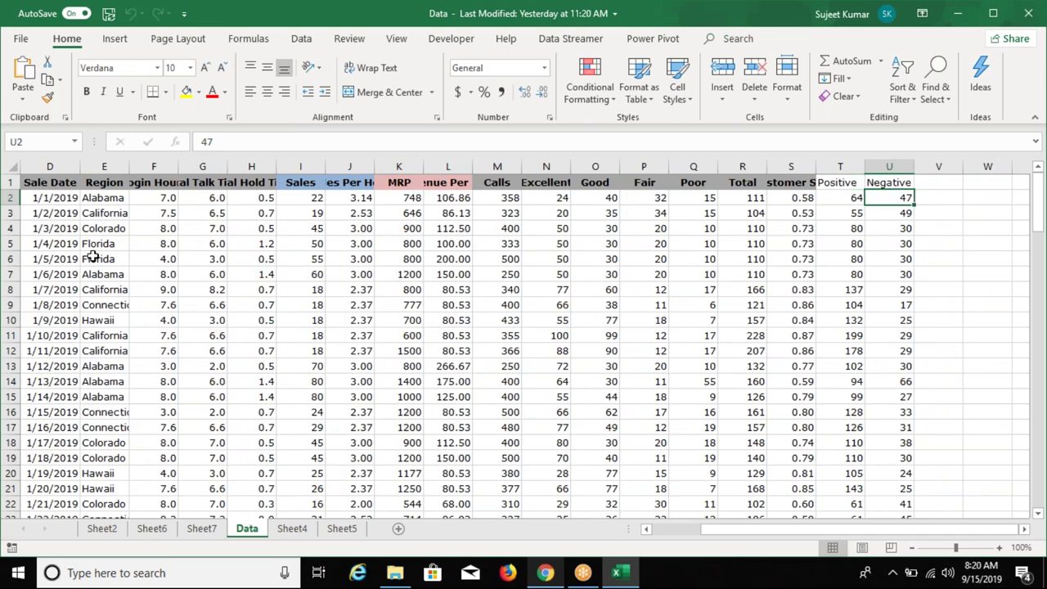
key("Left")
key("Left")
key("Left")
key("Left")
key("Left")
key("Left")
key("Left")
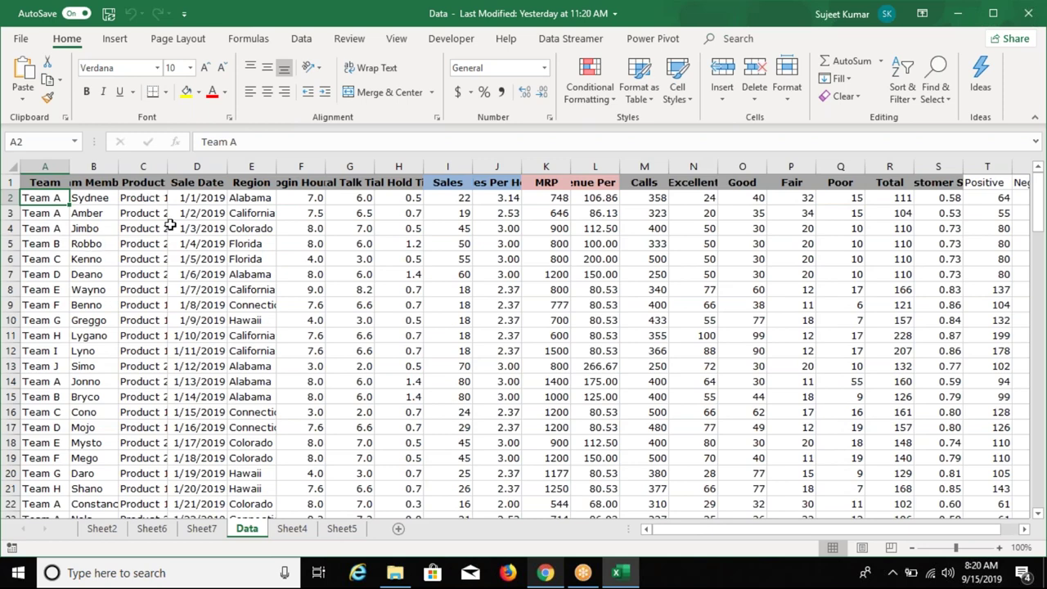
Group the Sheet2, Sheet6 and Sheet7 tabs and delete them.
left_click(292, 530)
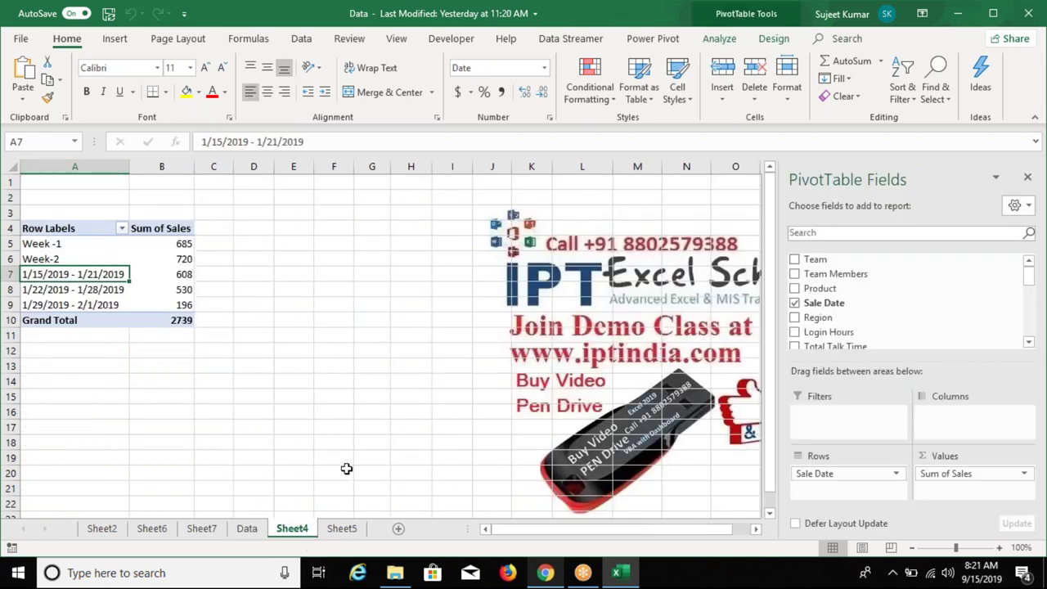
left_click_drag(106, 163, 164, 166)
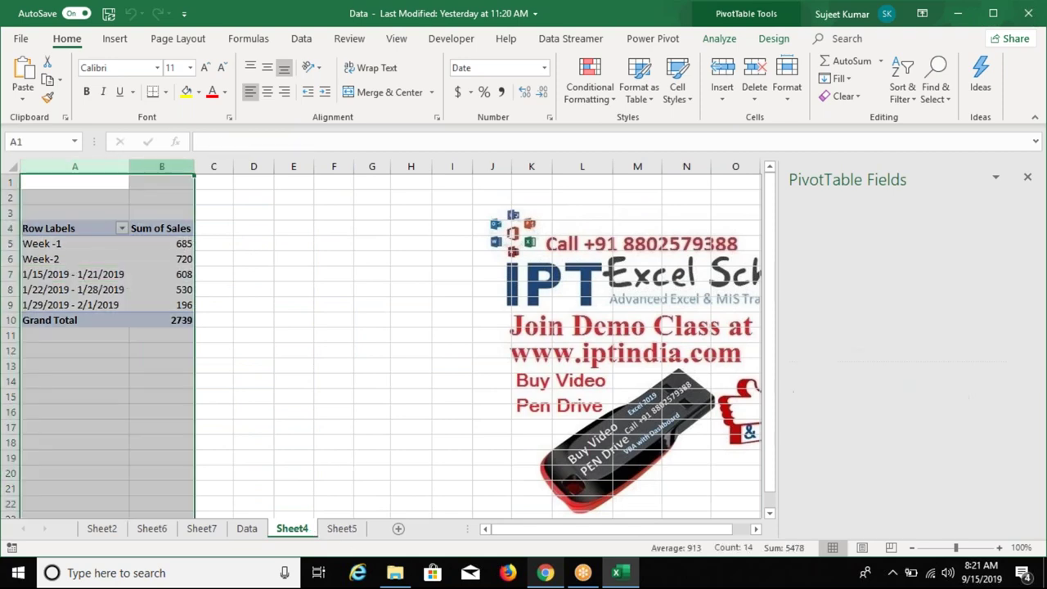
right_click(307, 528)
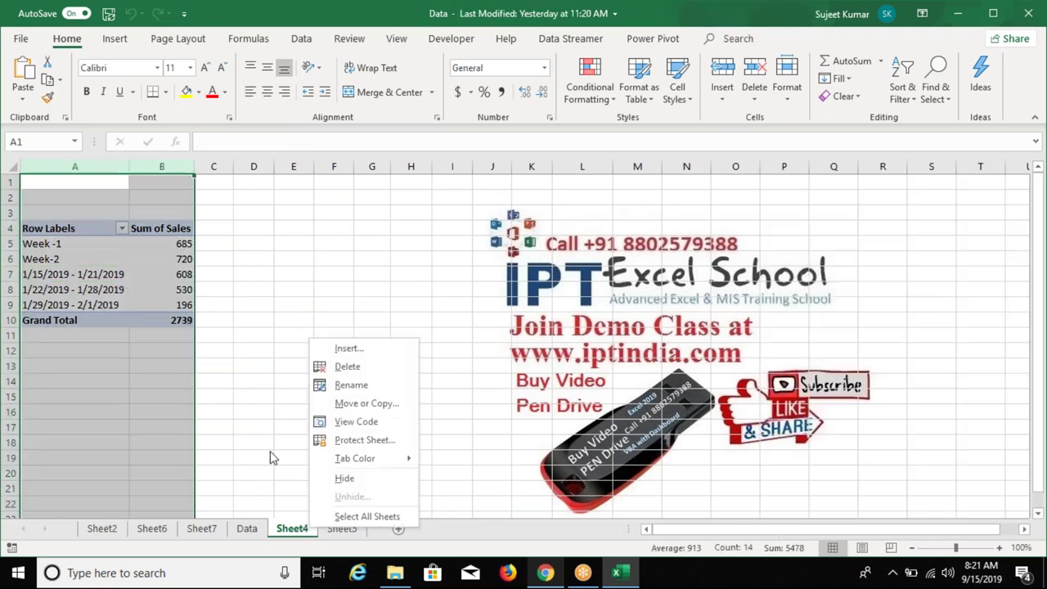
left_click(204, 528)
left_click(102, 529, "ctrl")
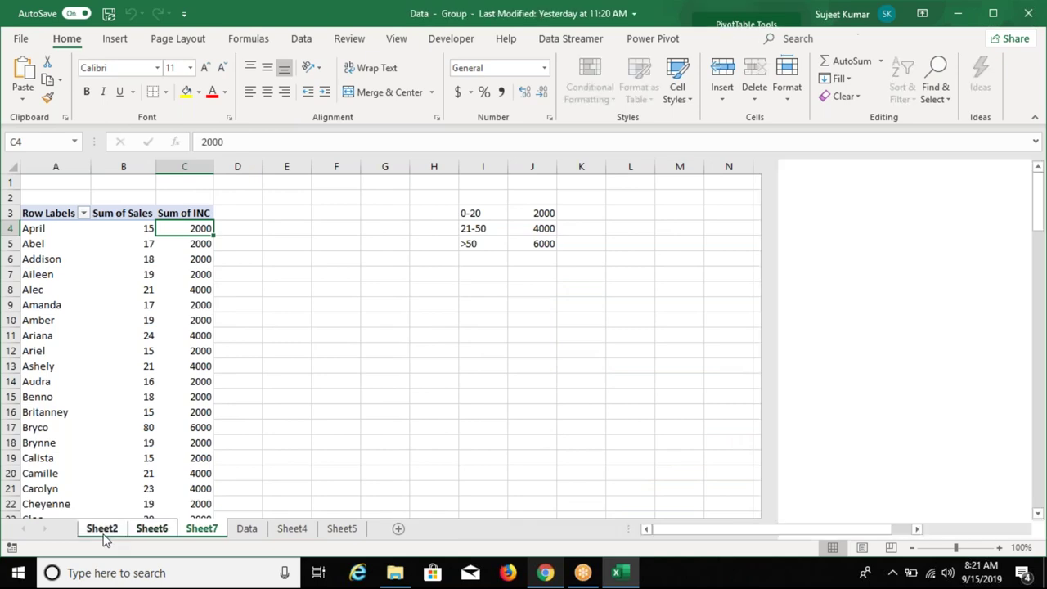
right_click(105, 529)
left_click(143, 355)
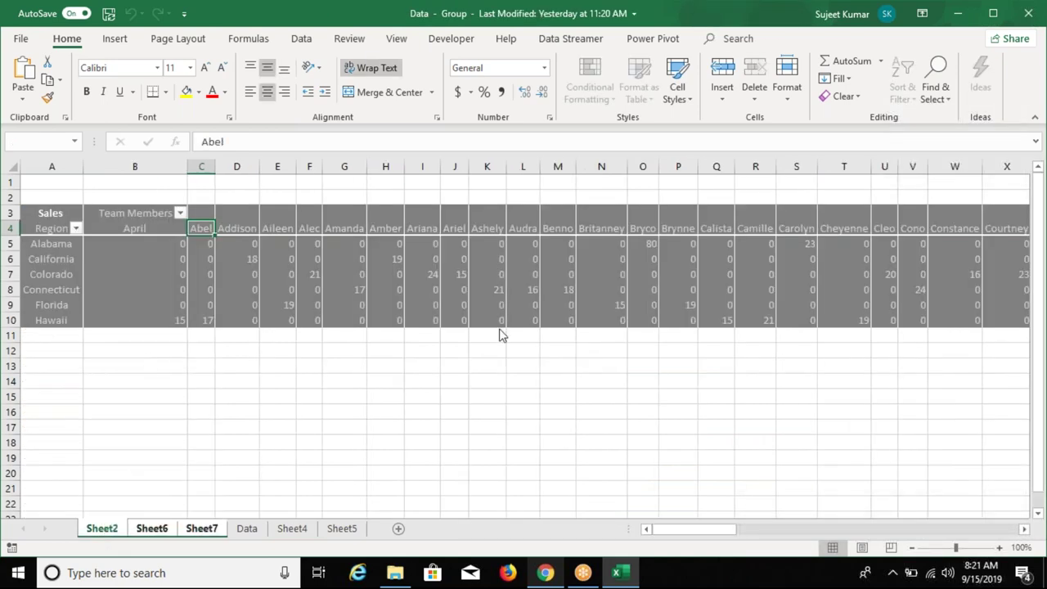
left_click(498, 330)
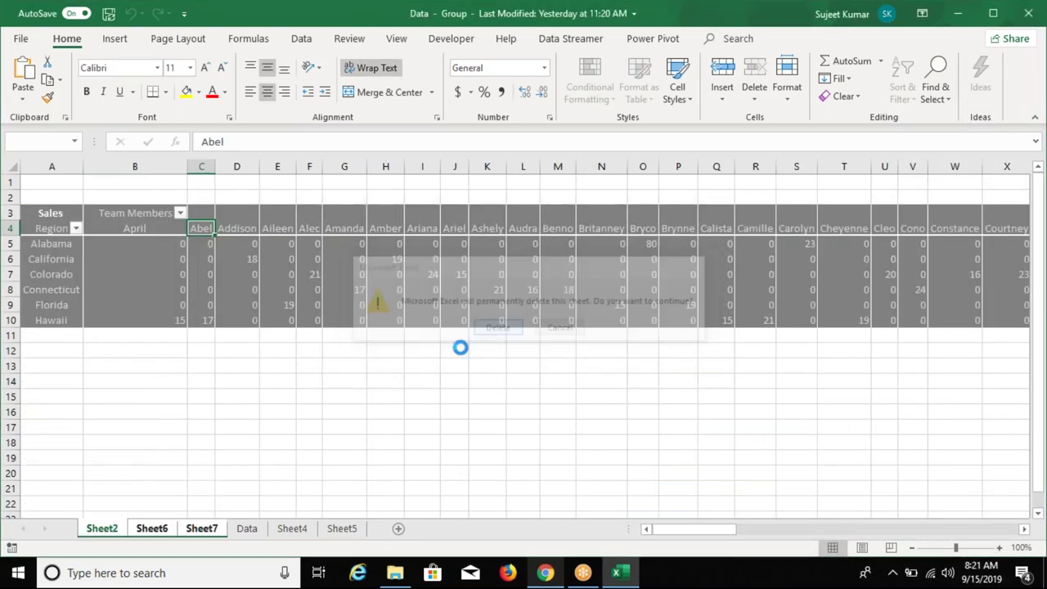
Review the remaining Sheet4, Sheet5 and Data sheets, ending on the Sheet4 week pivot.
left_click(142, 529)
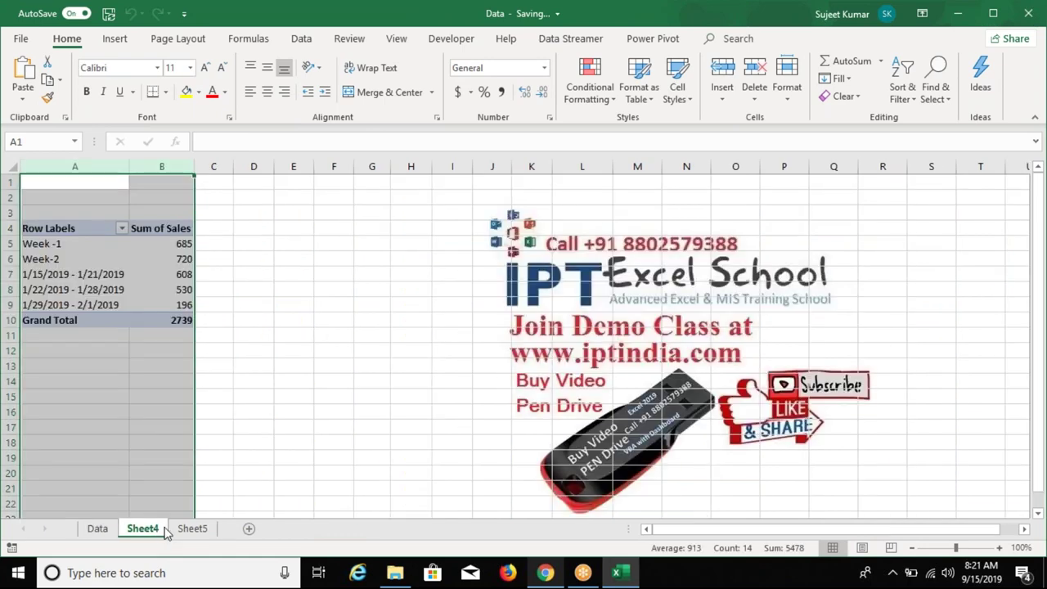
left_click(182, 530)
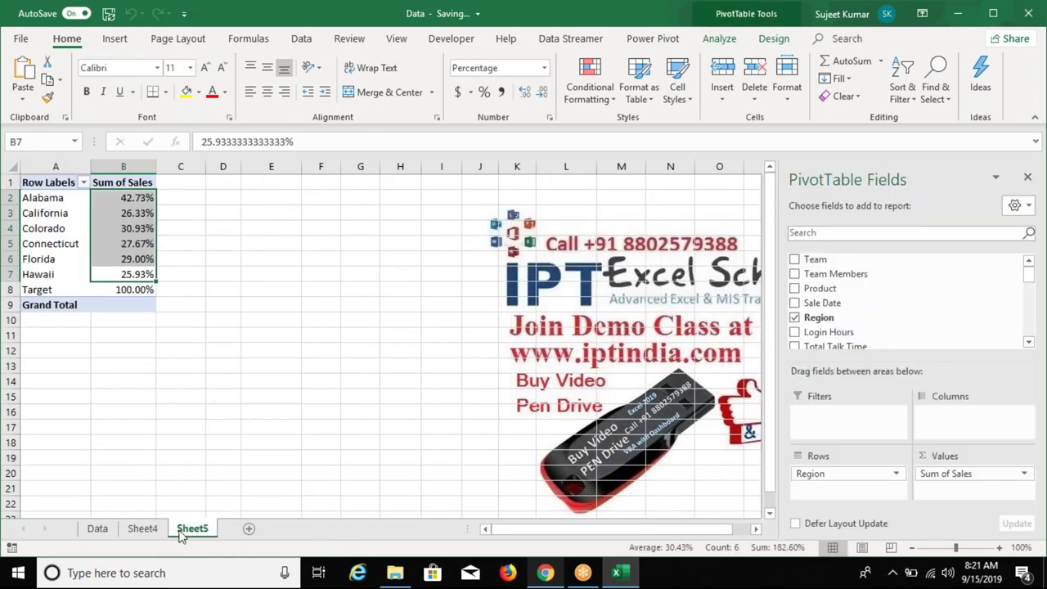
left_click(98, 528)
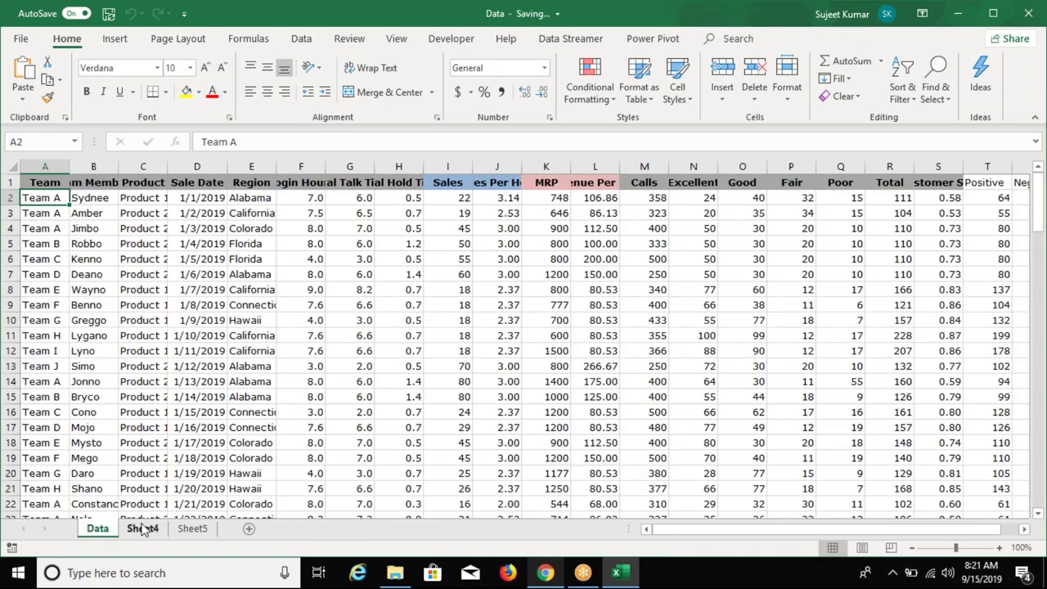
left_click(142, 529)
left_click(128, 265)
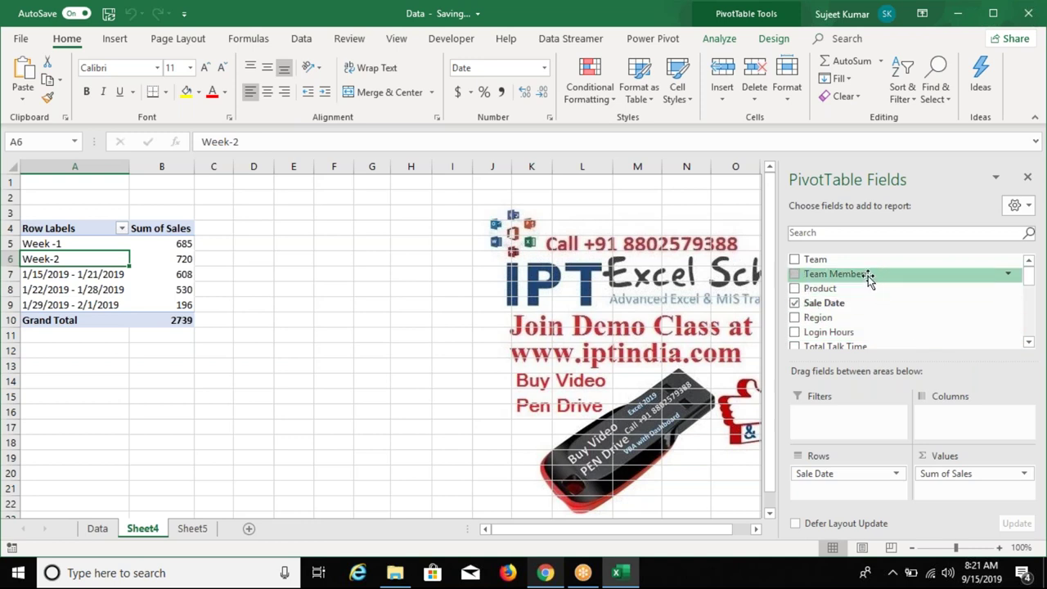
Add Team to the pivot's Filters area and filter to Team J, totalling 276.
mouse_move(817, 260)
left_mouse_down()
mouse_move(897, 446)
mouse_move(856, 416)
left_mouse_up()
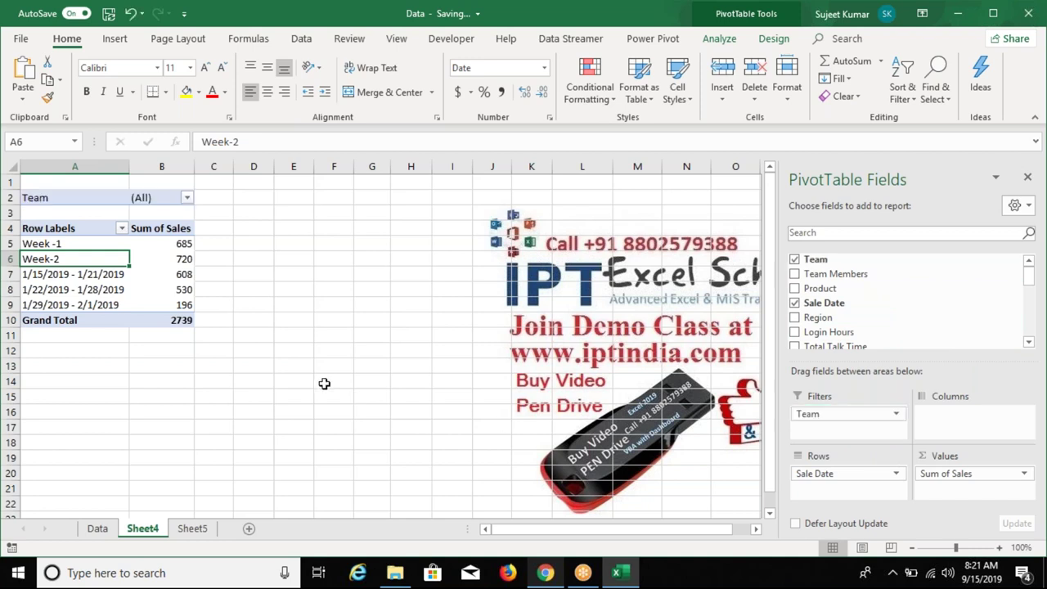
left_click(187, 198)
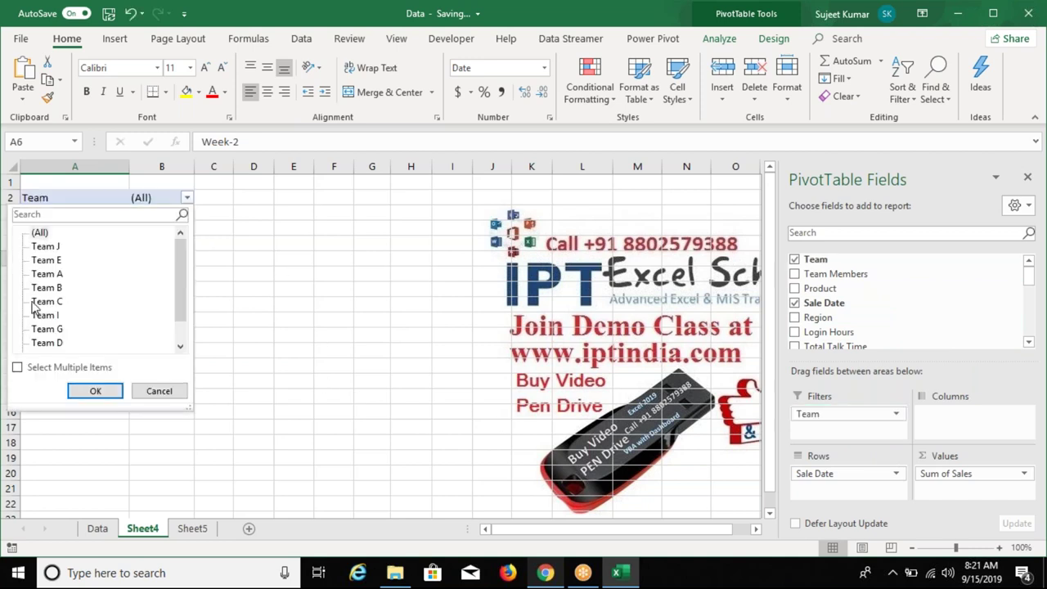
mouse_move(182, 264)
left_mouse_down()
mouse_move(180, 339)
mouse_move(182, 253)
left_mouse_up()
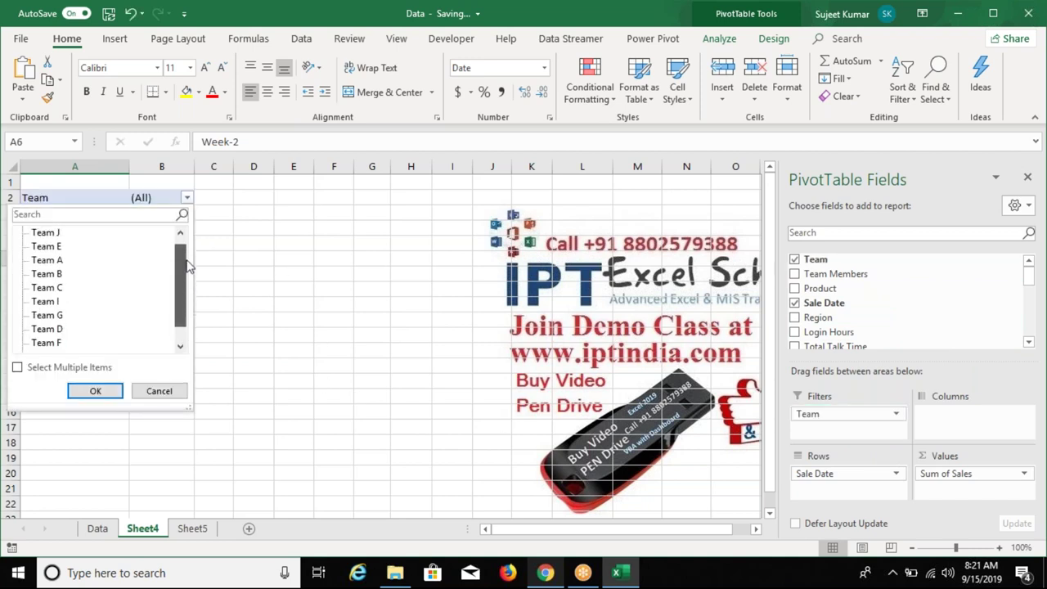
key("Escape")
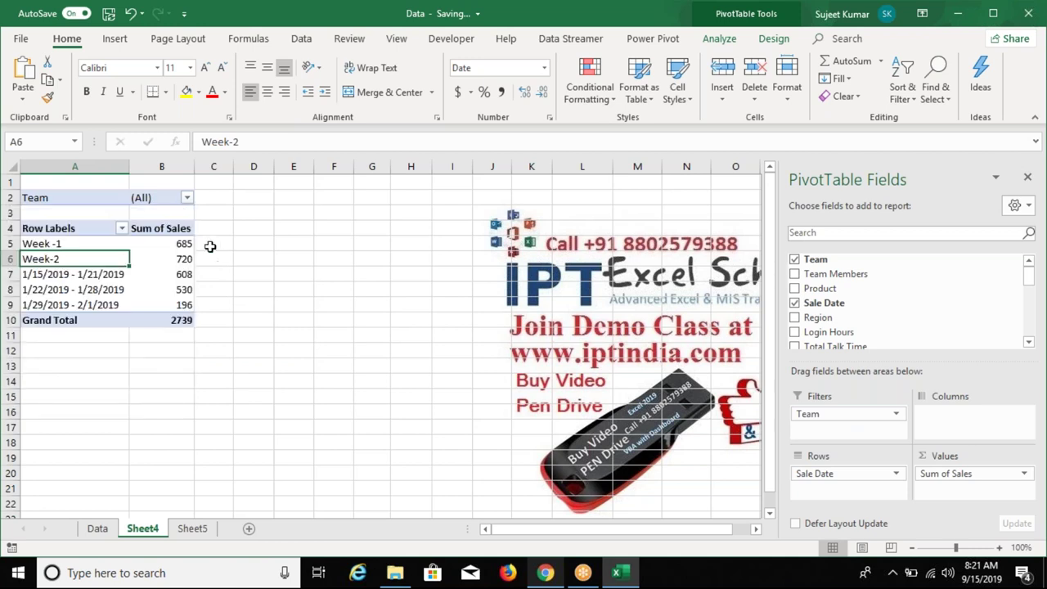
left_click(187, 197)
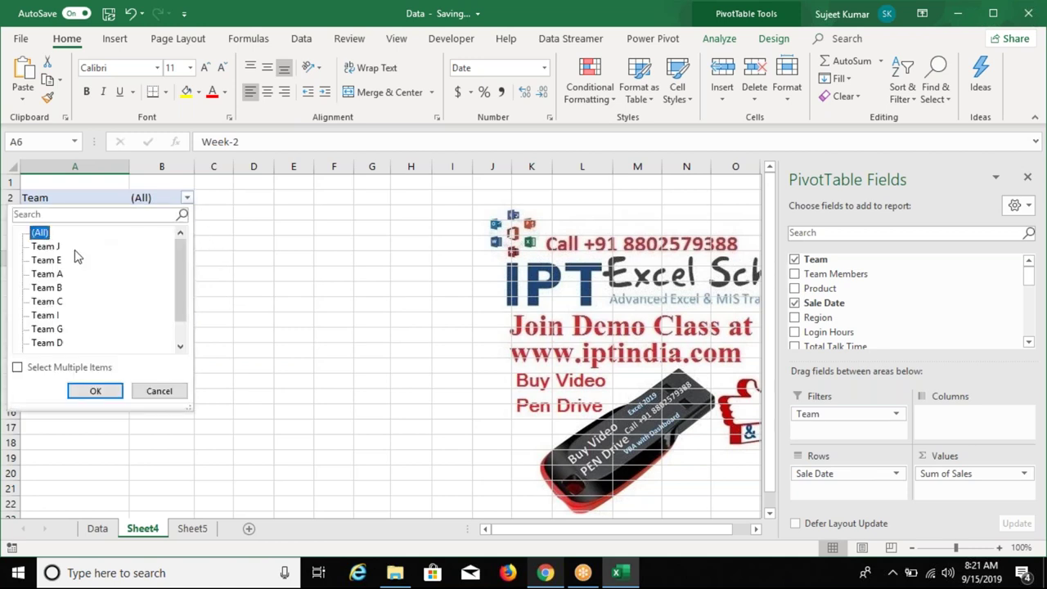
left_click(94, 390)
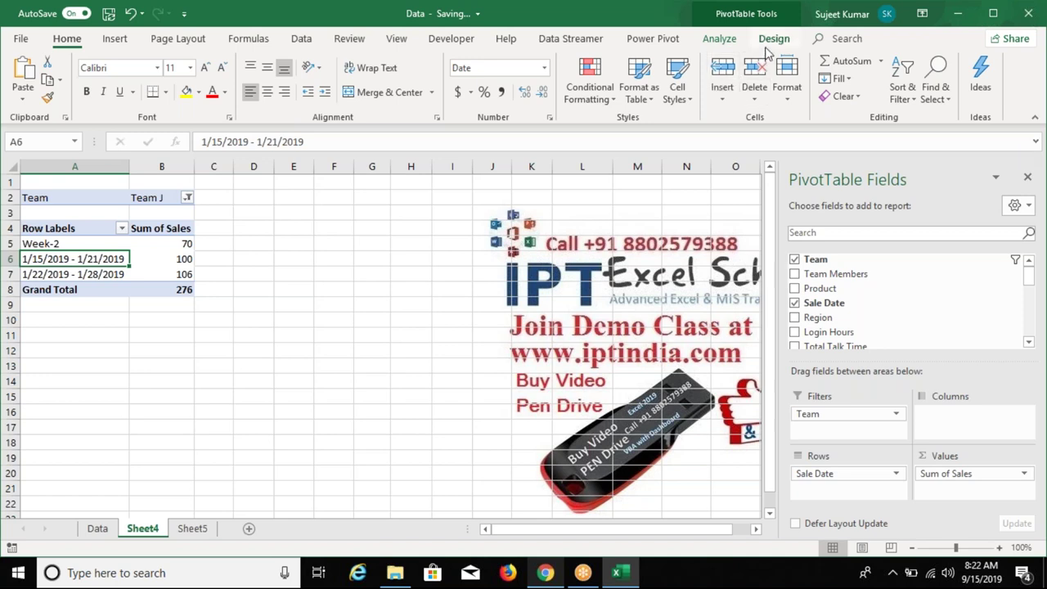
left_click(772, 41)
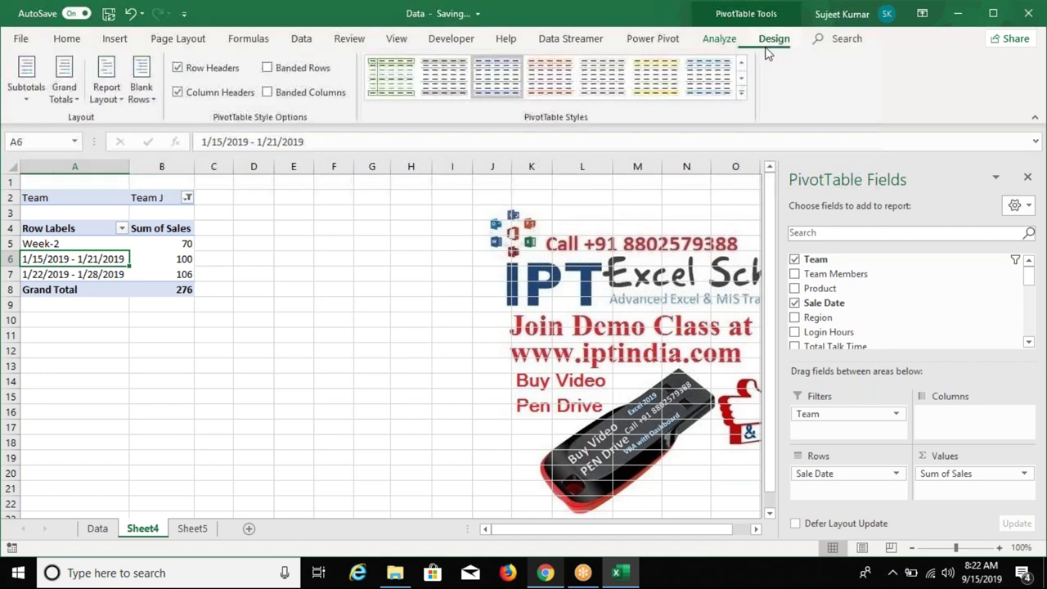
Run Show Report Filter Pages on the Team field to create one pivot sheet per team.
left_click(720, 41)
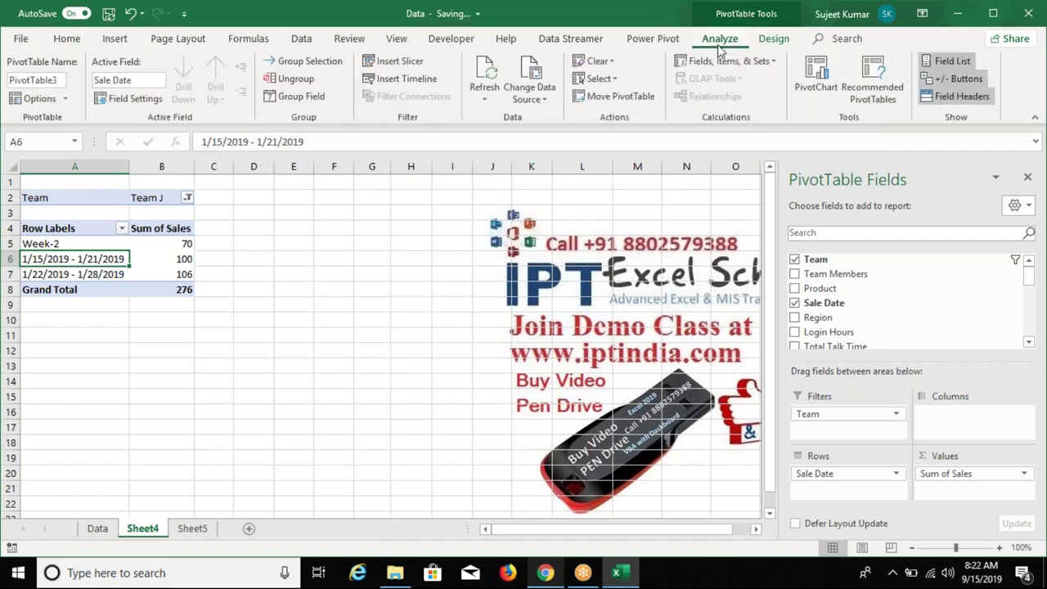
left_click(66, 104)
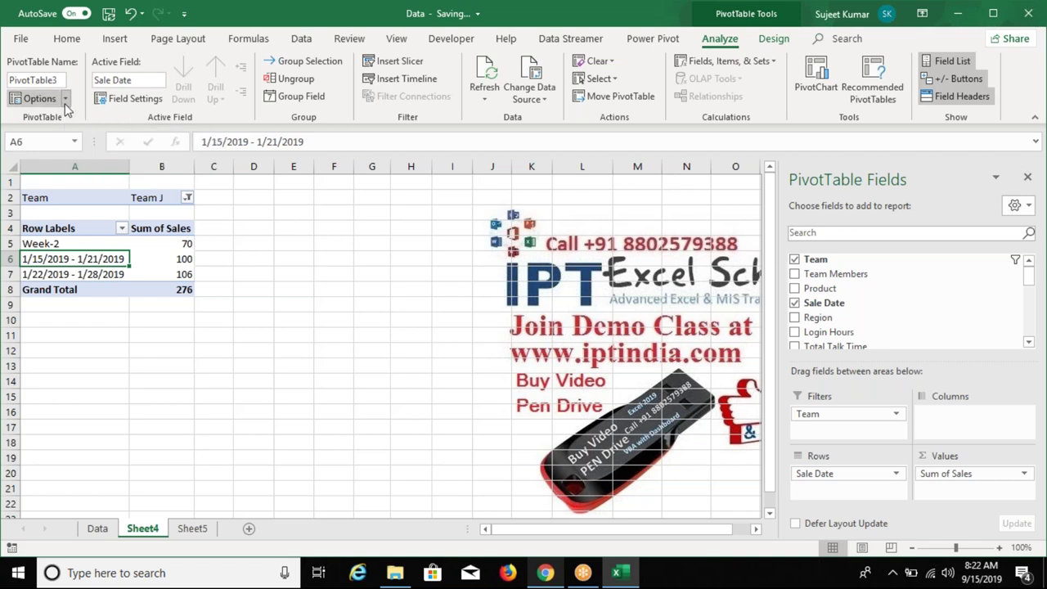
left_click(65, 104)
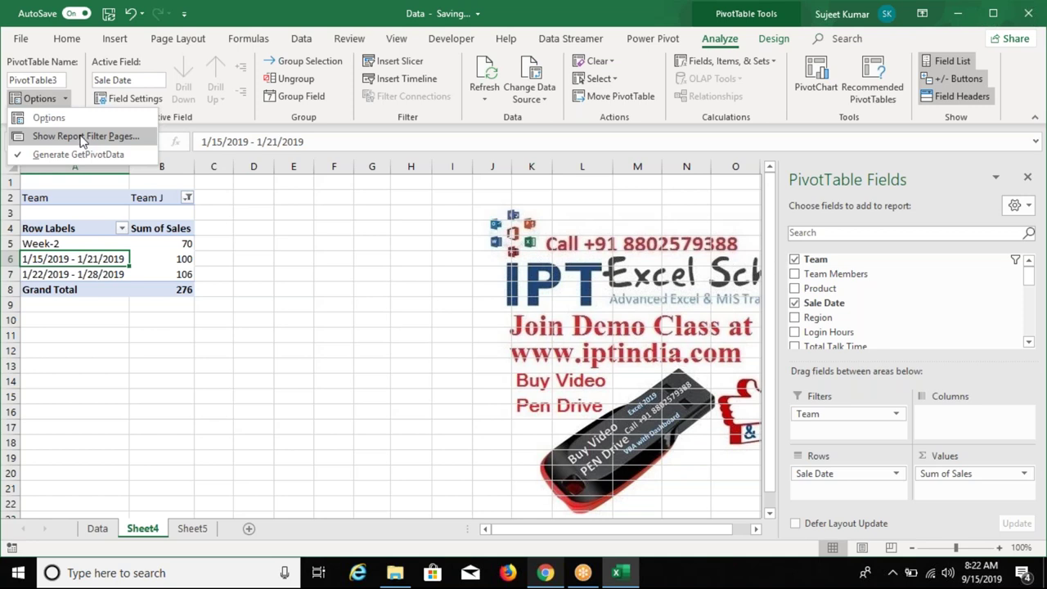
left_click(82, 137)
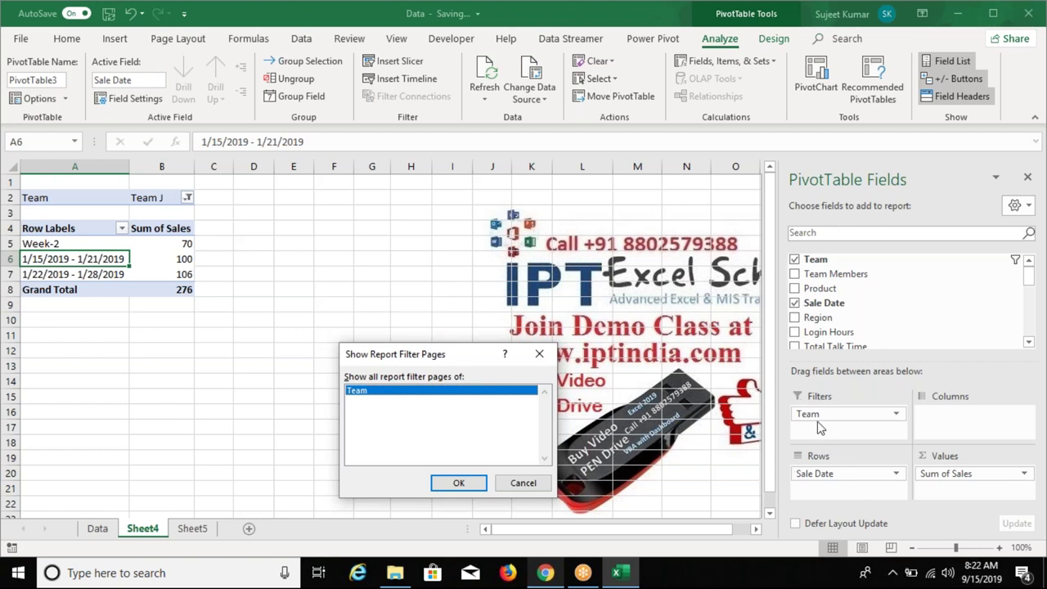
left_click(475, 484)
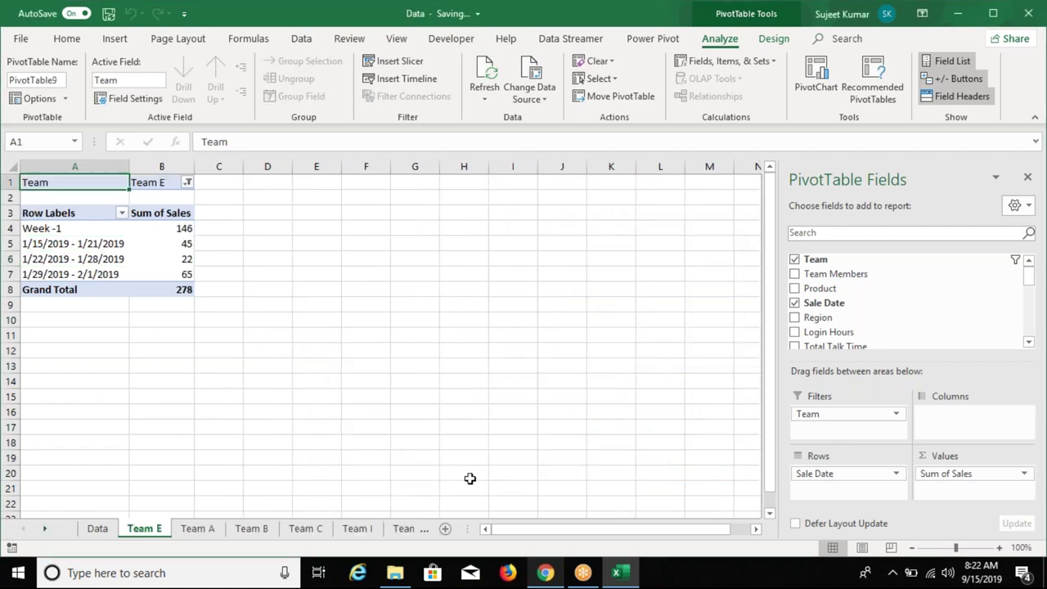
Look through the new Team A to Team I pivot sheets and Sheet4.
left_click(198, 530)
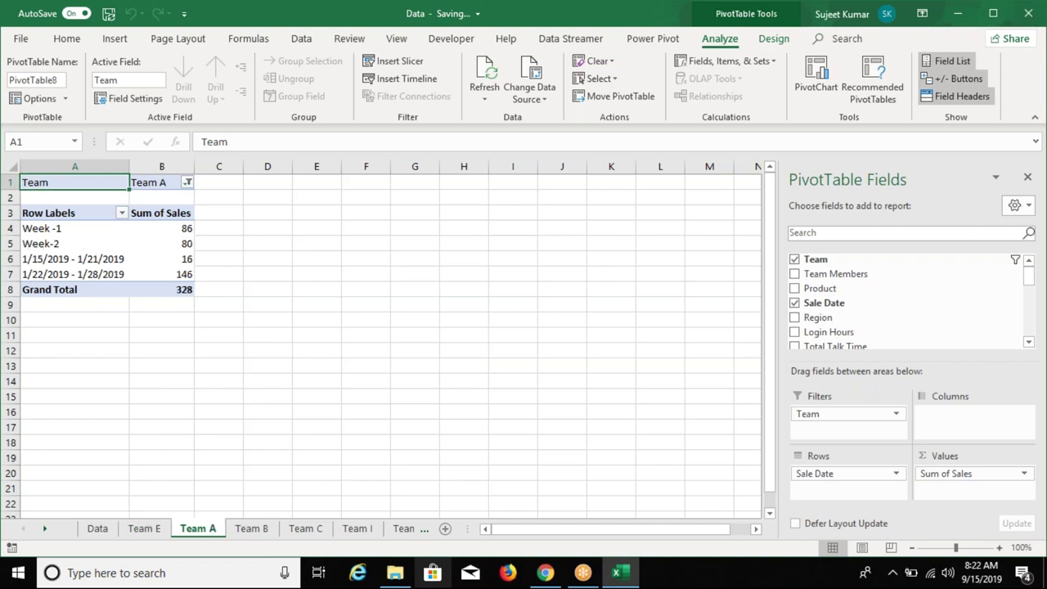
left_click(254, 532)
left_click(306, 528)
left_click(356, 528)
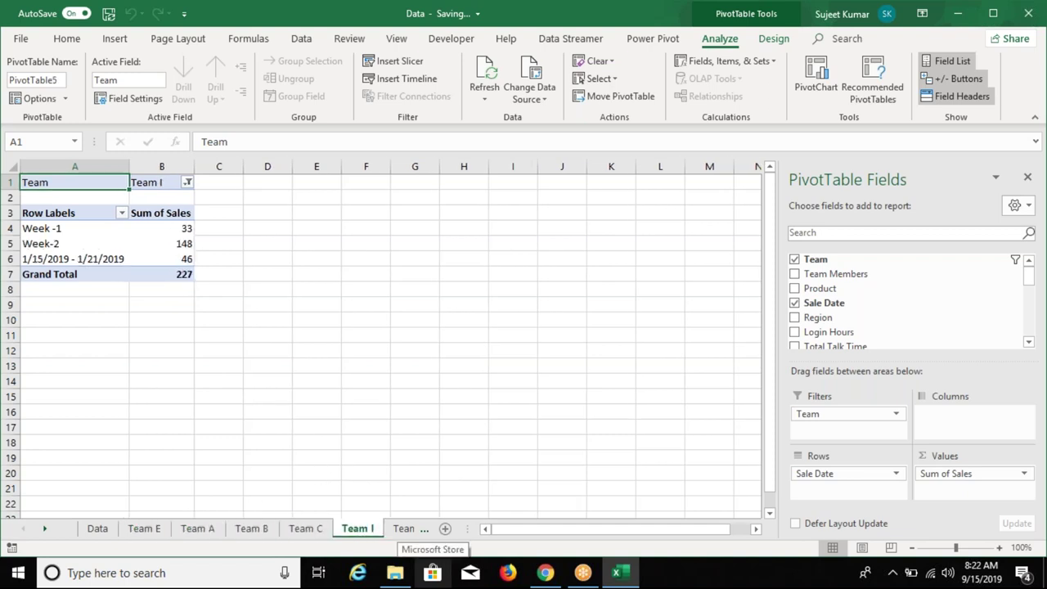
left_click(391, 530)
left_click(391, 530)
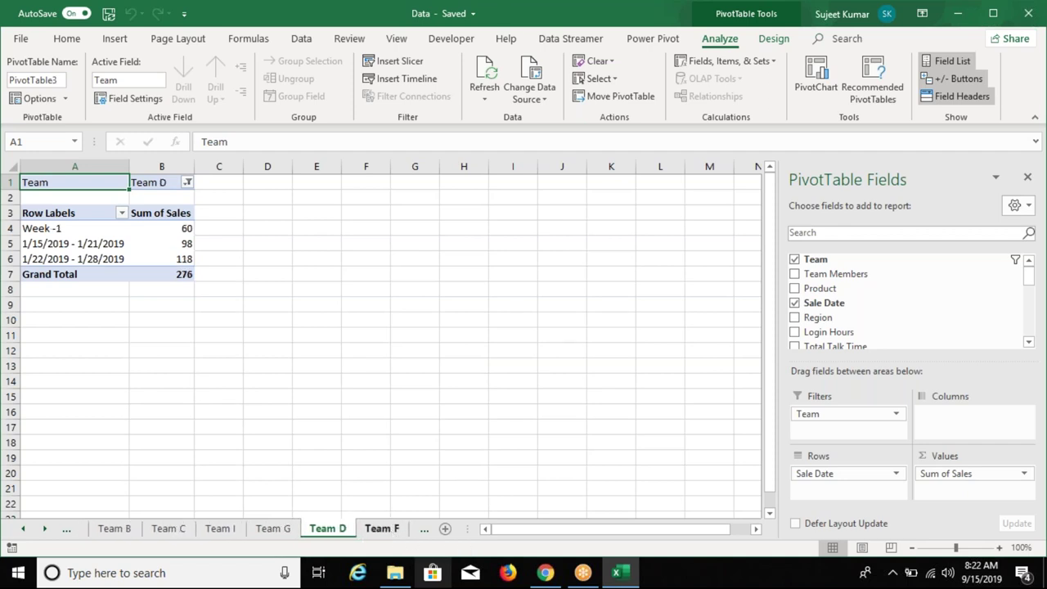
left_click(409, 530)
left_click(409, 530)
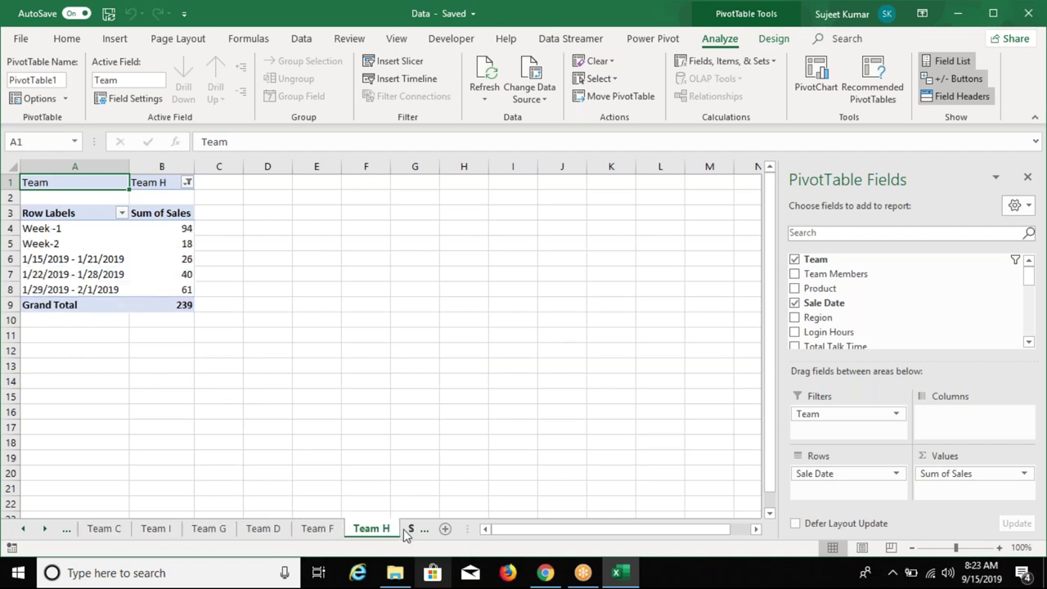
left_click(409, 530)
left_click(25, 529)
left_click(25, 529)
left_click(25, 529)
left_click(24, 529)
left_click(24, 530)
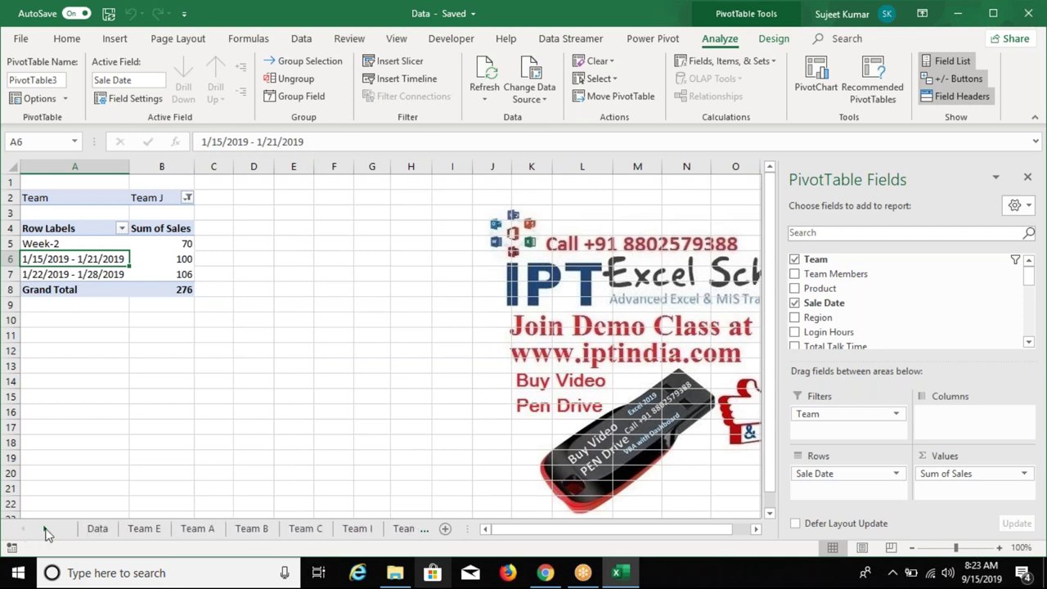
left_click(145, 529)
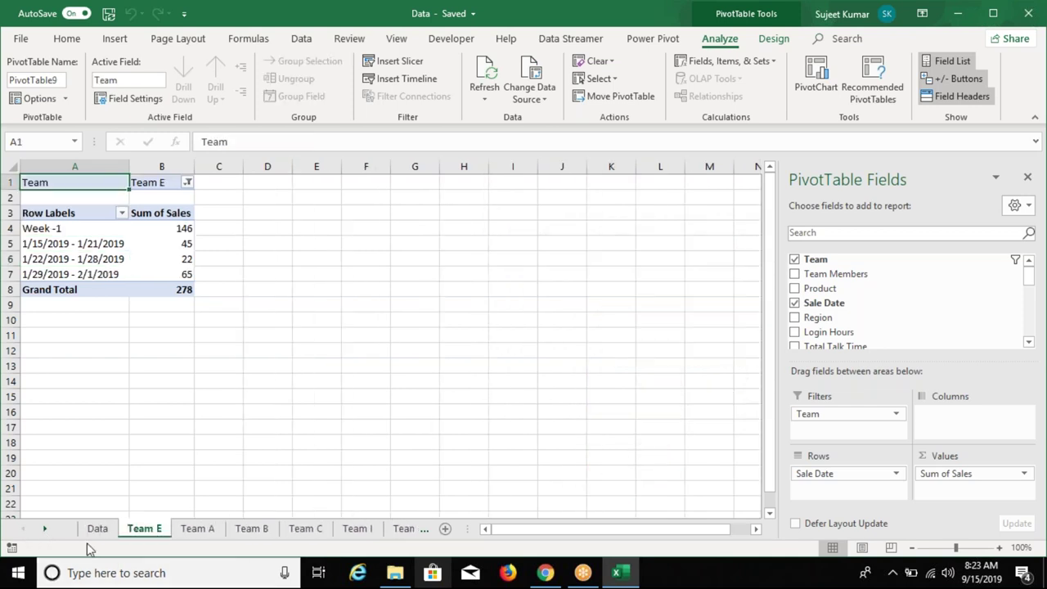
left_click(49, 528)
left_click(49, 528)
left_click(49, 527)
left_click(49, 528)
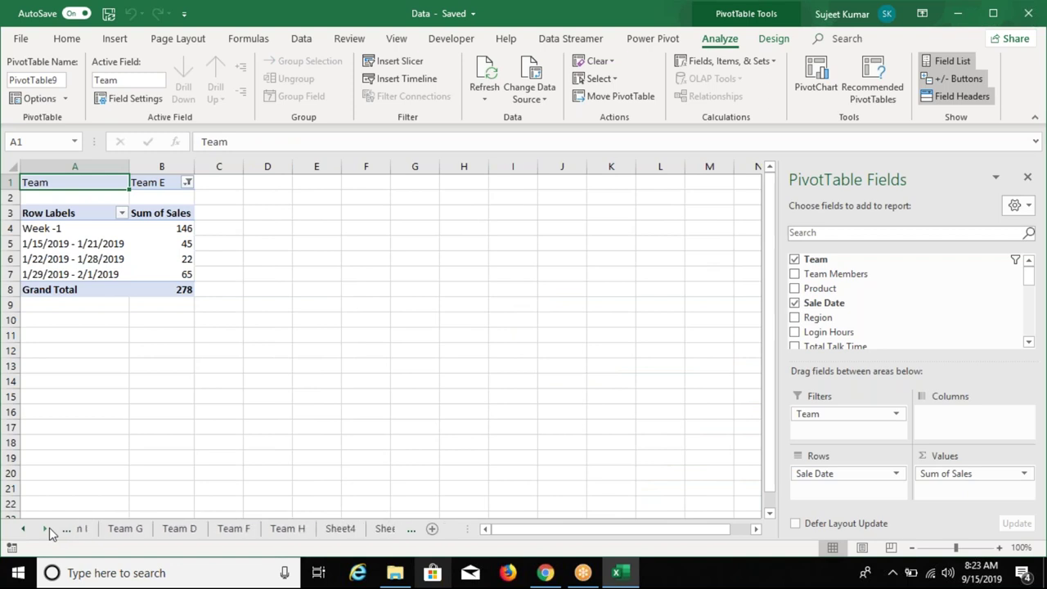
Group every team pivot sheet through Sheet5 and delete them, leaving only Data.
left_click(366, 534, "shift")
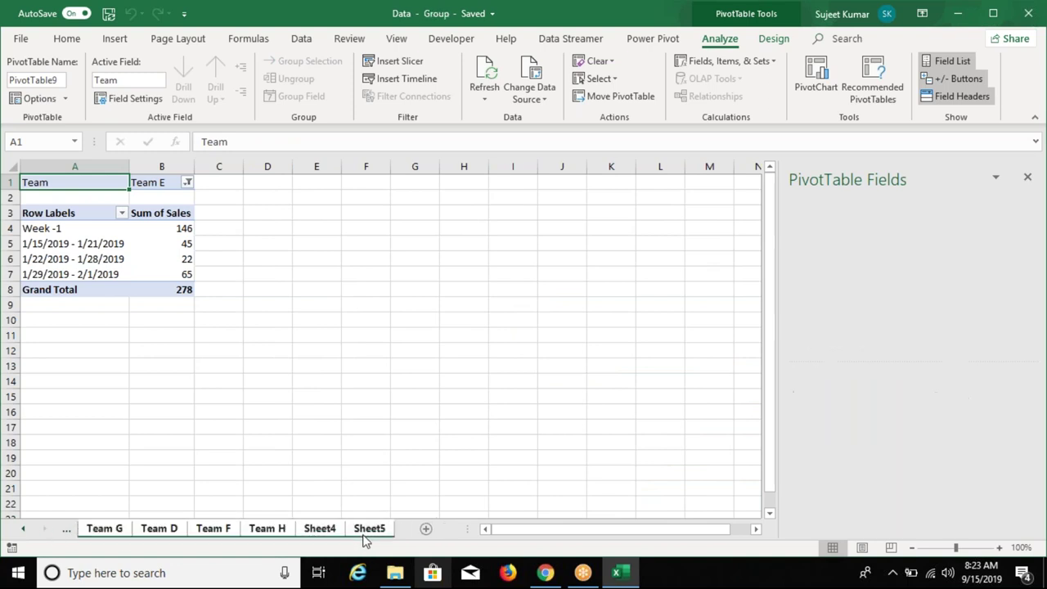
right_click(364, 532)
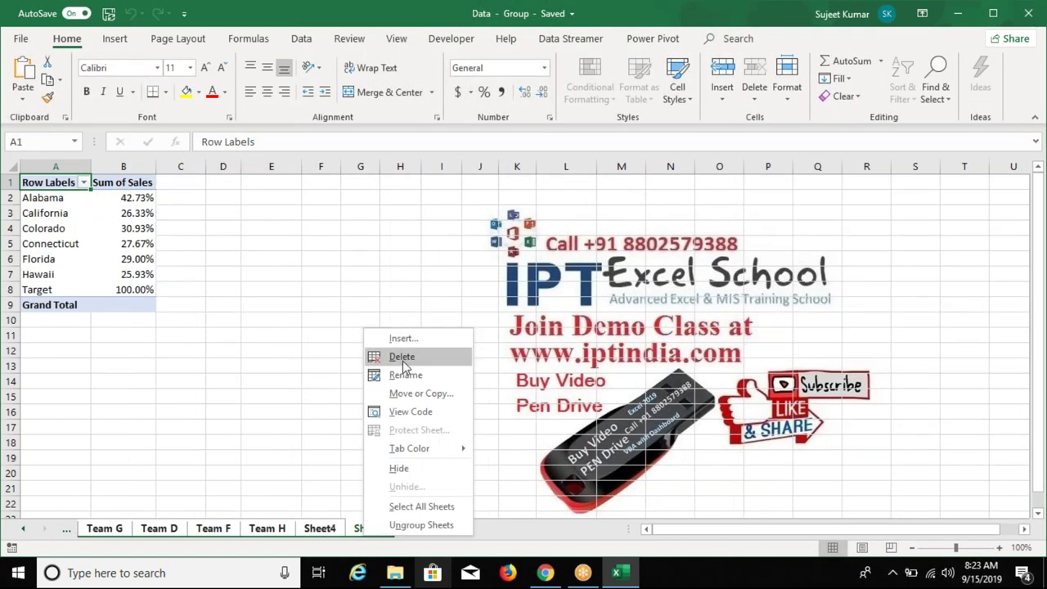
left_click(402, 360)
key("Return")
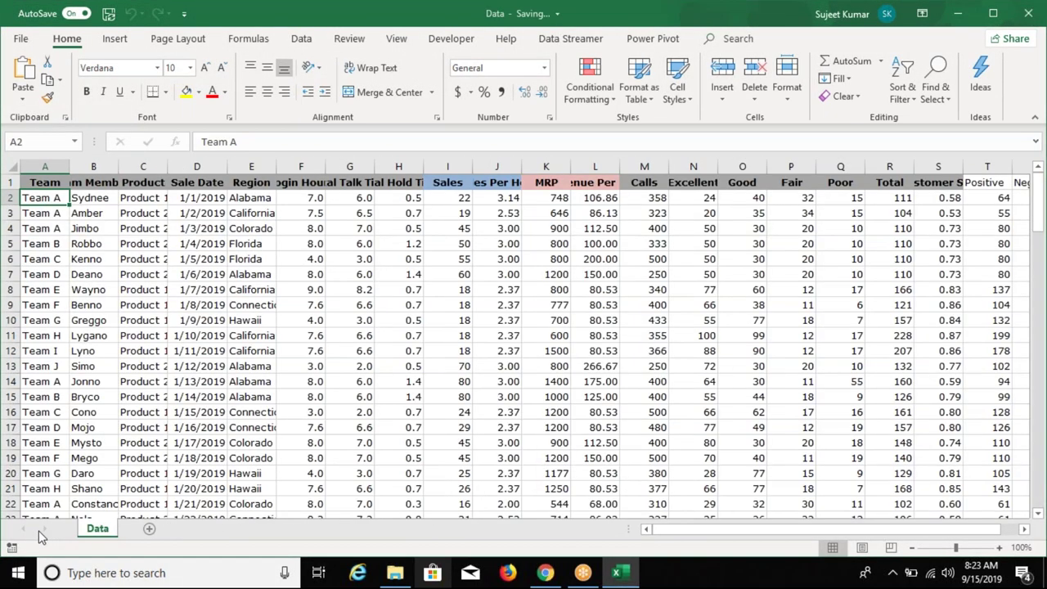
left_click(113, 398)
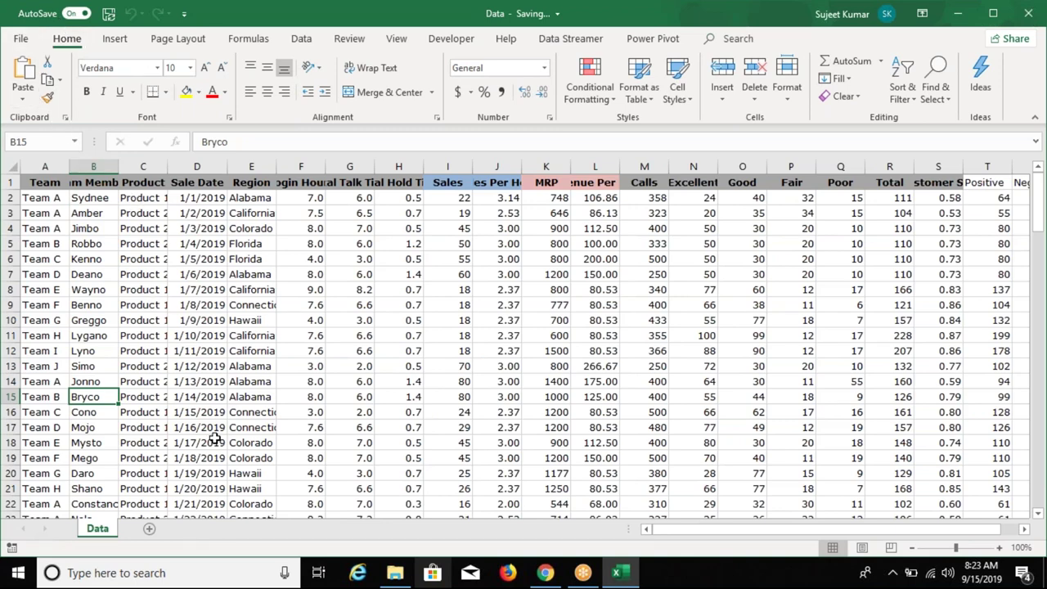
left_click(389, 579)
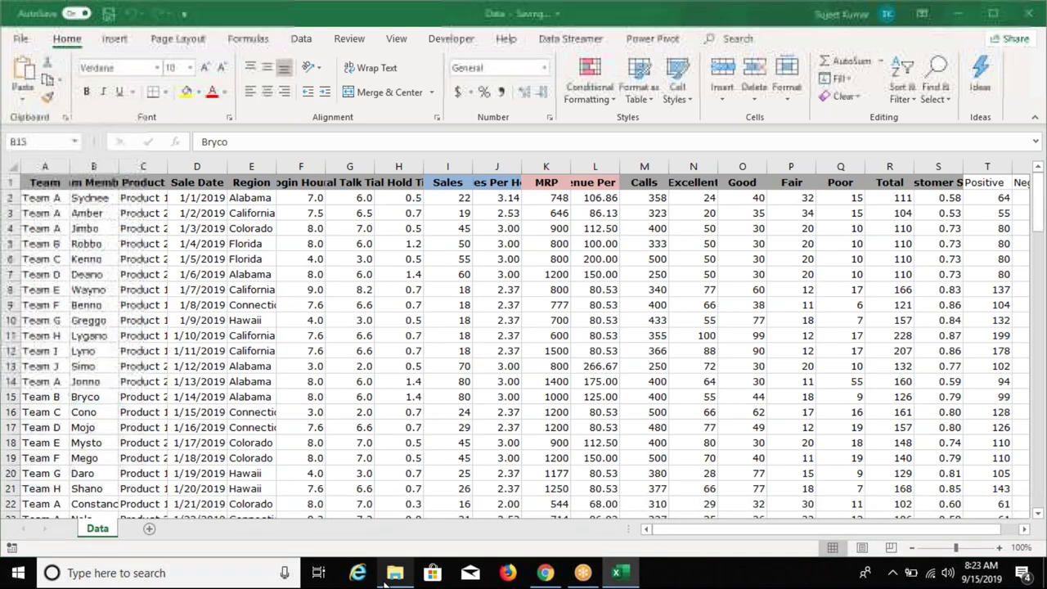
Go to Downloads in File Explorer and move down the list to the Bio-Att (1) (1) workbook.
left_click(52, 213)
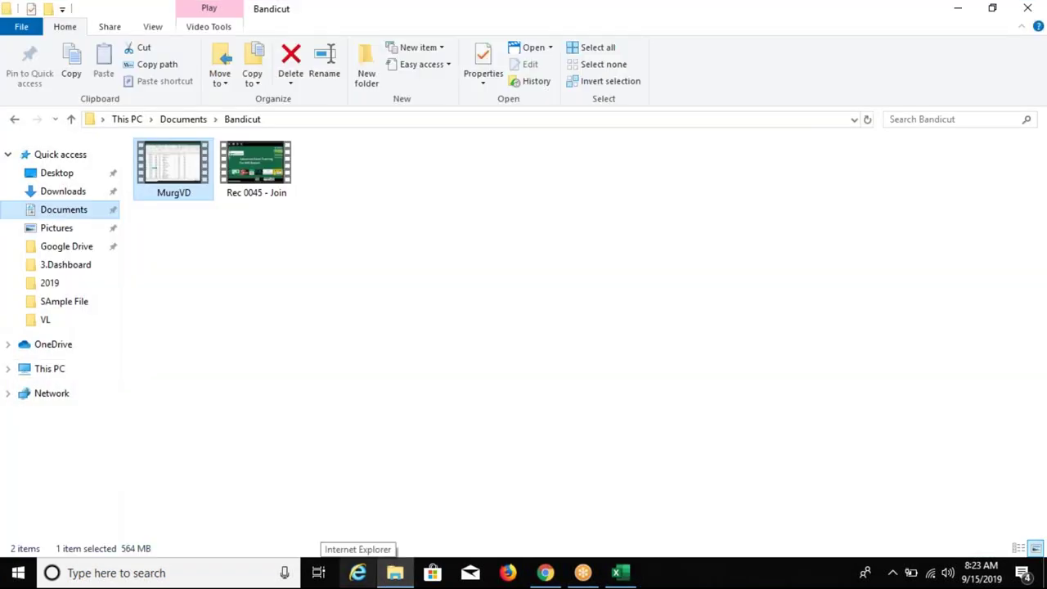
left_click(61, 194)
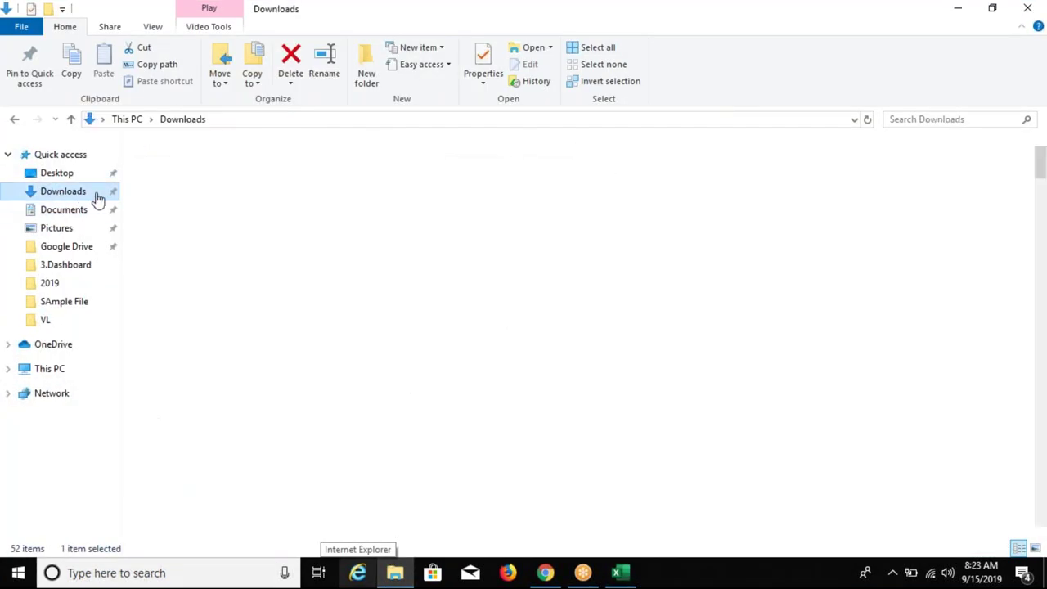
left_click(195, 203)
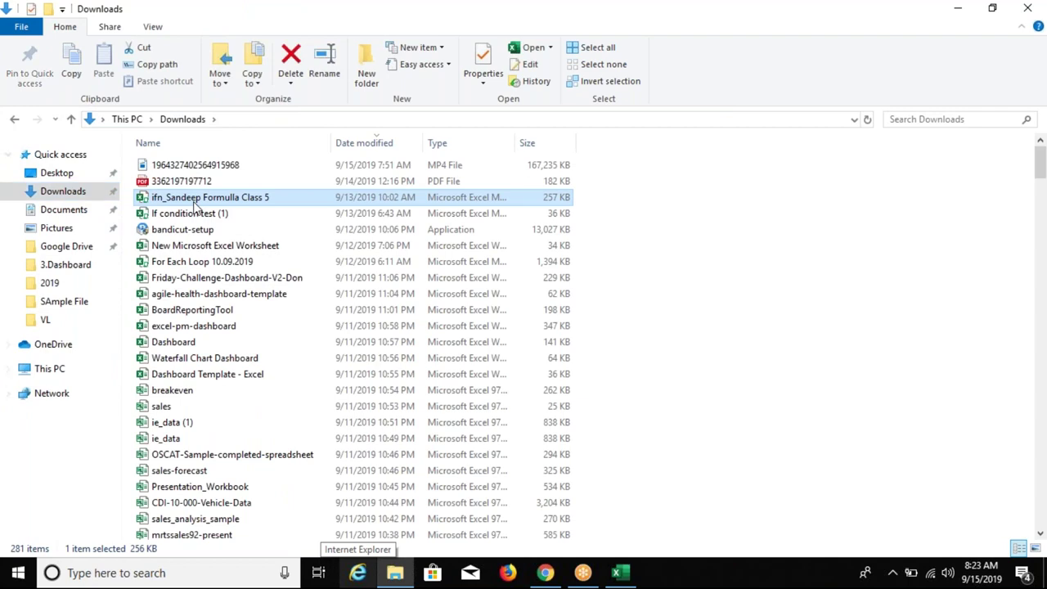
key("b")
key("b")
key("b")
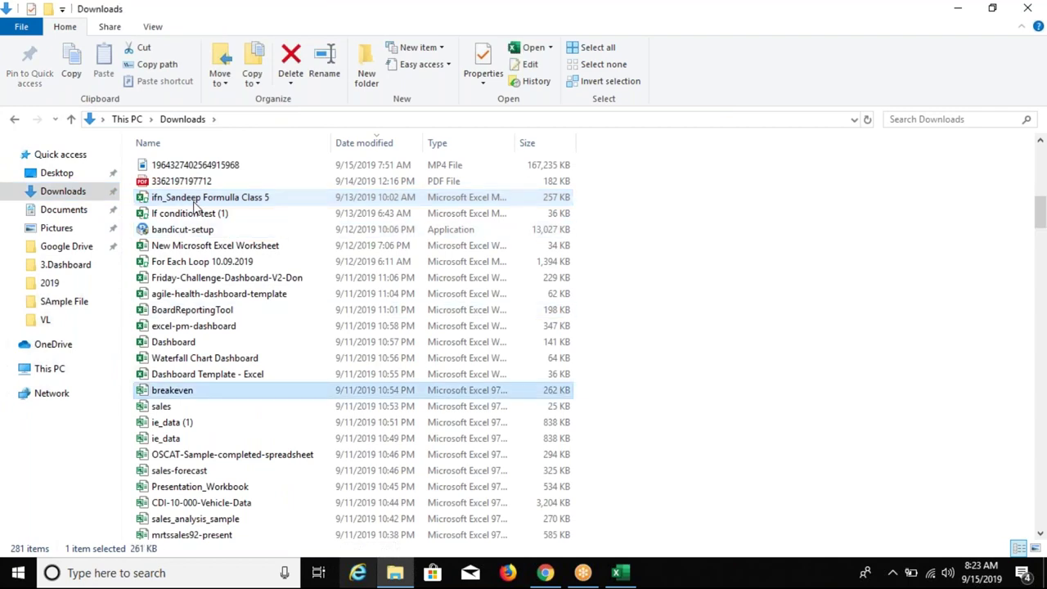
key("b")
key("b")
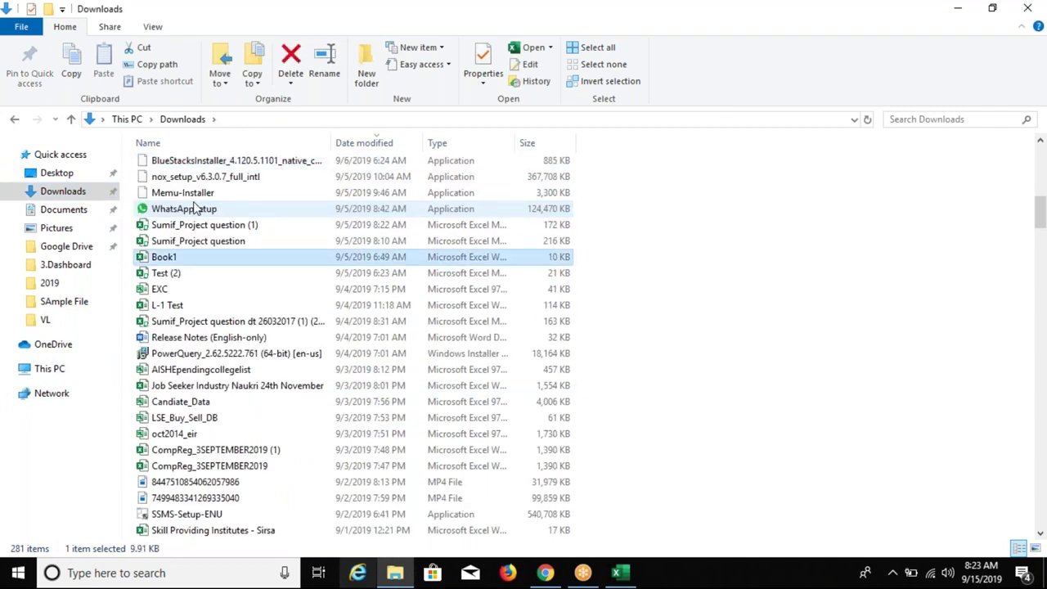
key("b")
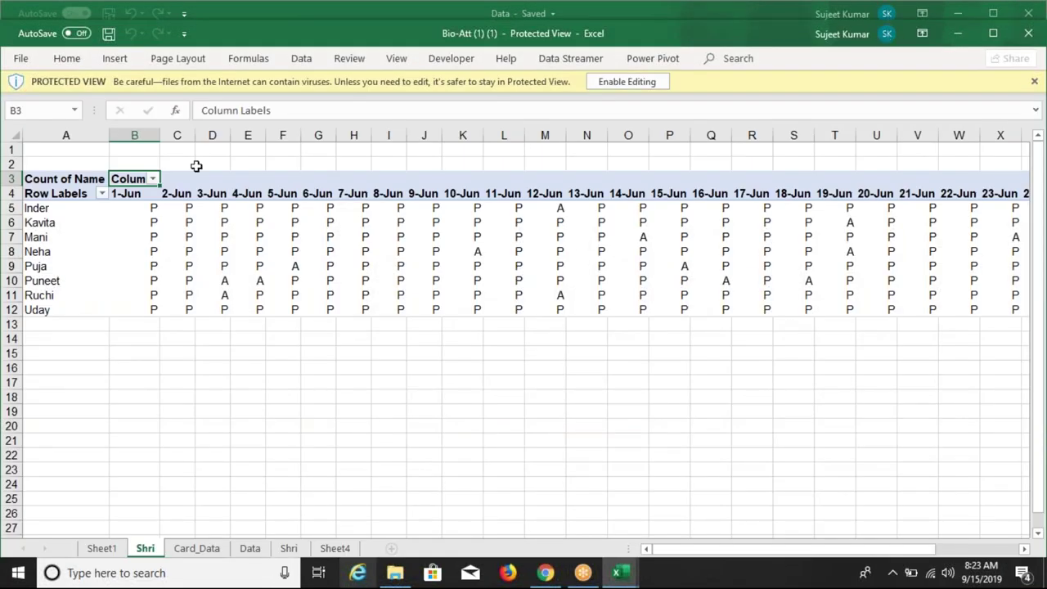
Enable editing on the Bio-Att workbook and maximize the Excel window.
left_click(612, 81)
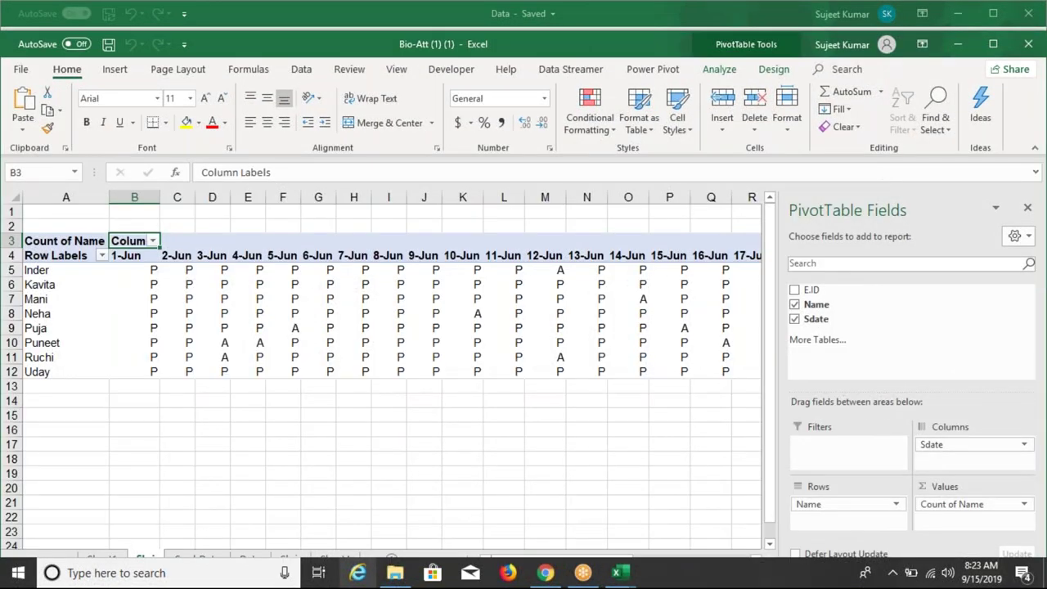
key("Down")
key("Down")
key("Down")
key("Down")
key("Down")
key("Down")
key("Down")
key("Down")
key("Down")
key("Down")
key("Down")
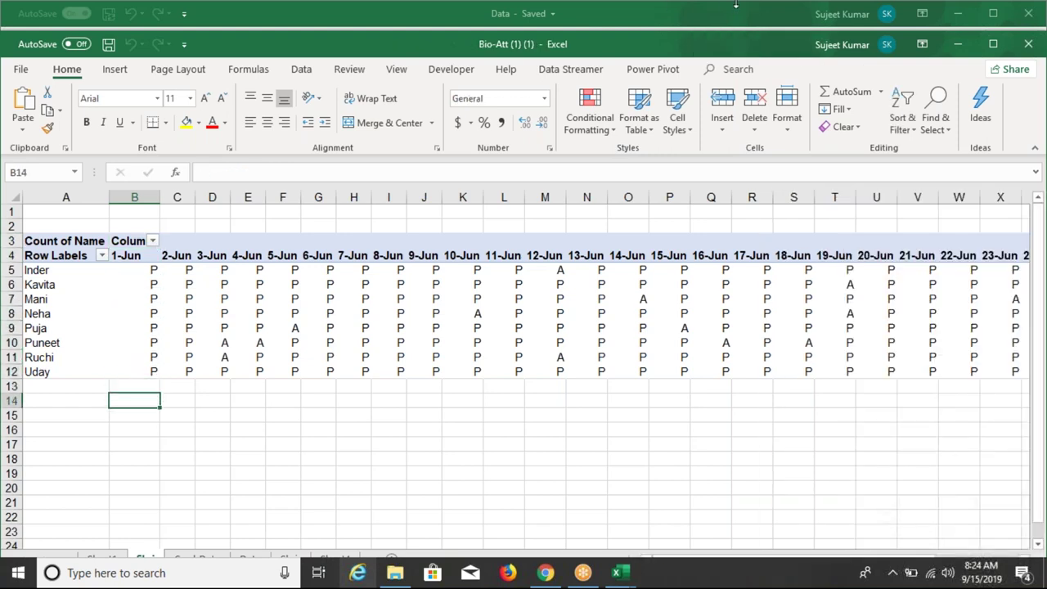
double_click(608, 52)
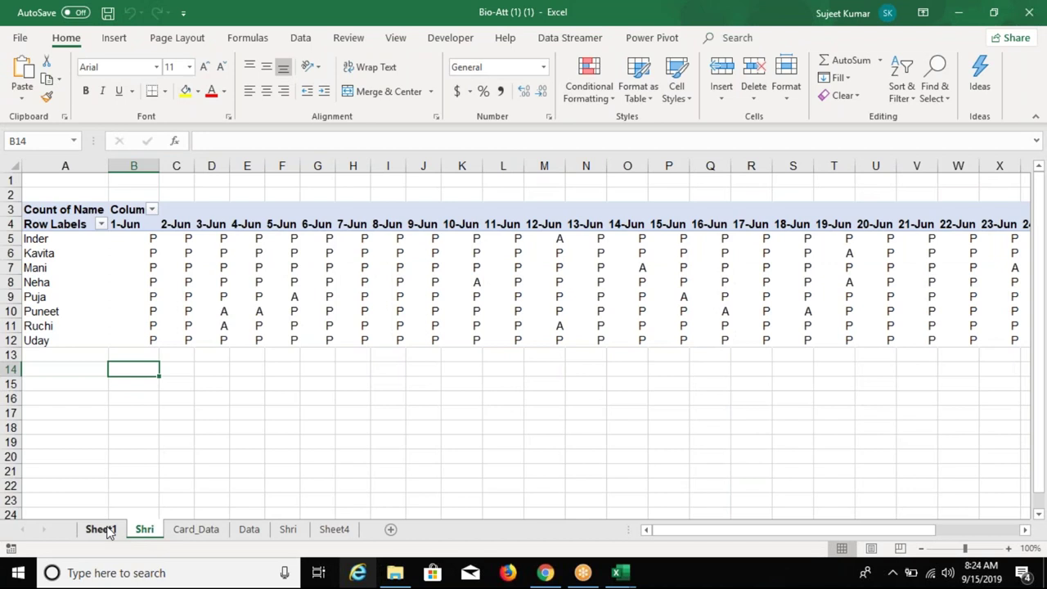
Delete Sheet1 and then the first Shri pivot sheet, confirming each deletion.
left_click(108, 533)
left_click(136, 532)
right_click(113, 532)
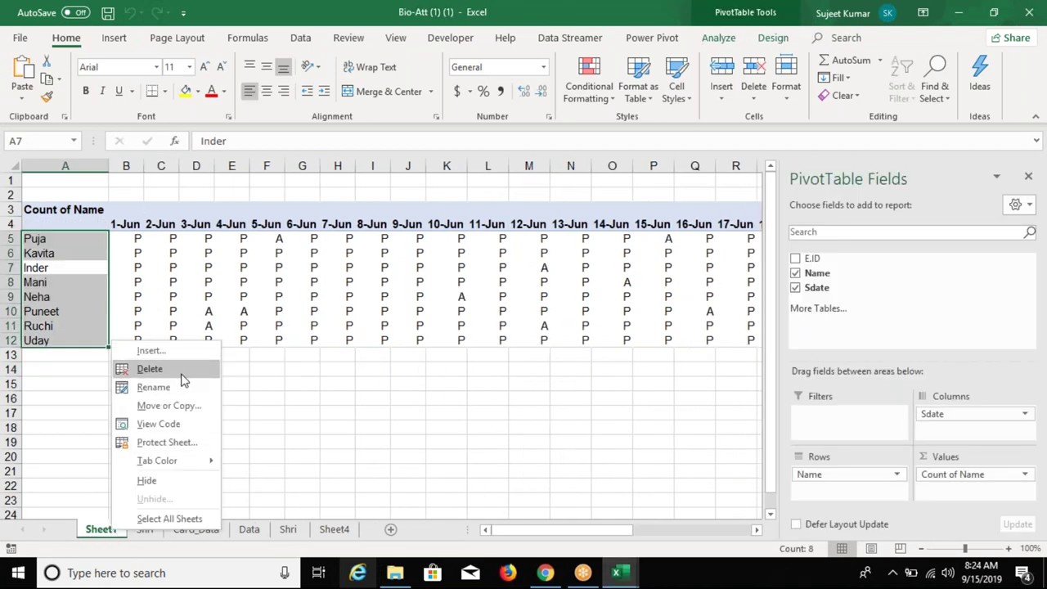
left_click(182, 375)
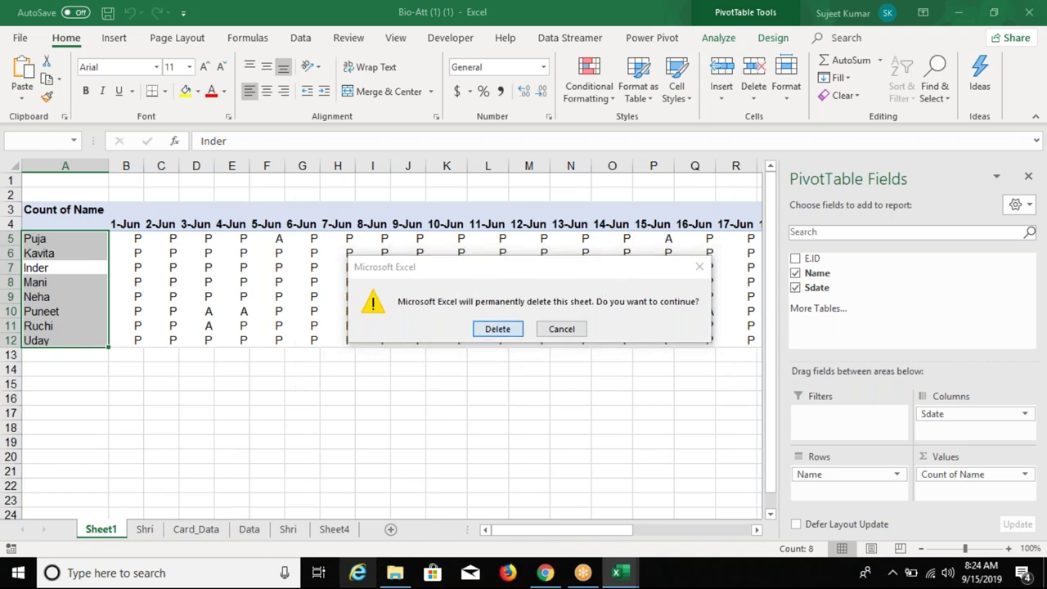
key("Return")
right_click(103, 534)
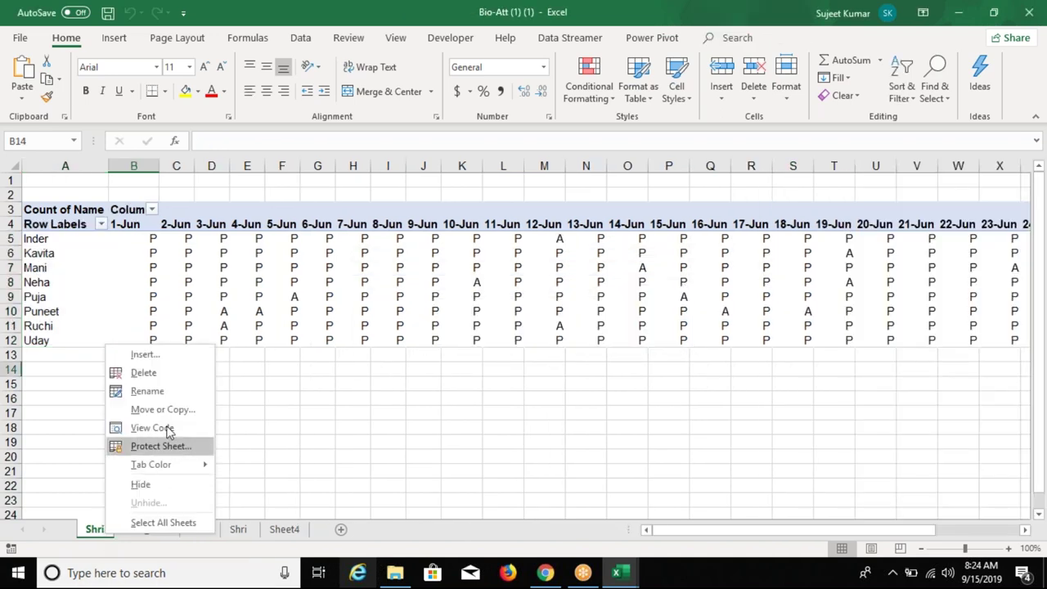
left_click(143, 373)
left_click(496, 329)
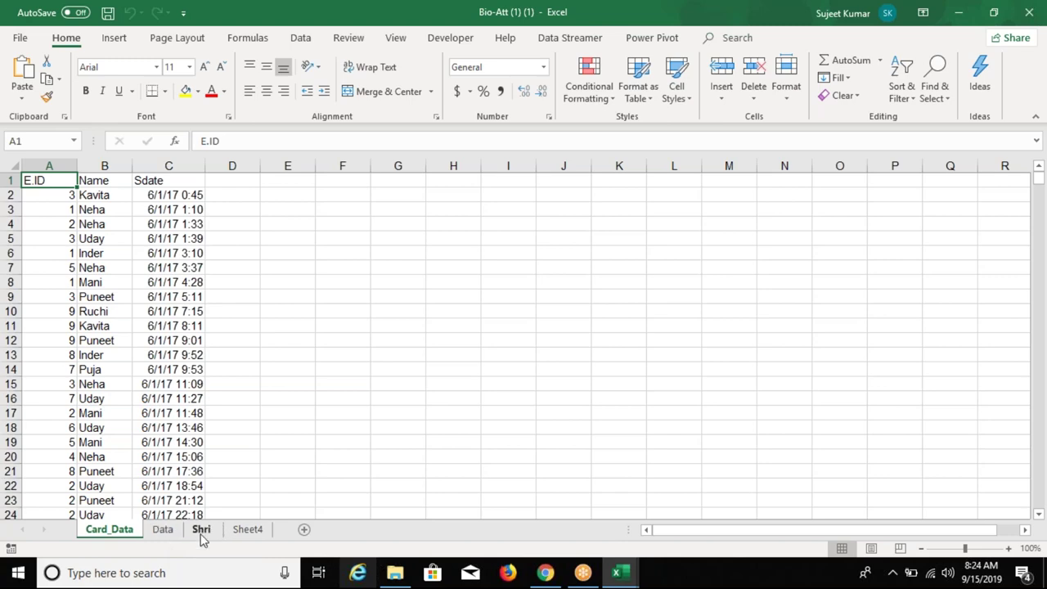
Delete the other Shri sheet and Sheet4, confirming each deletion.
right_click(202, 533)
left_click(239, 373)
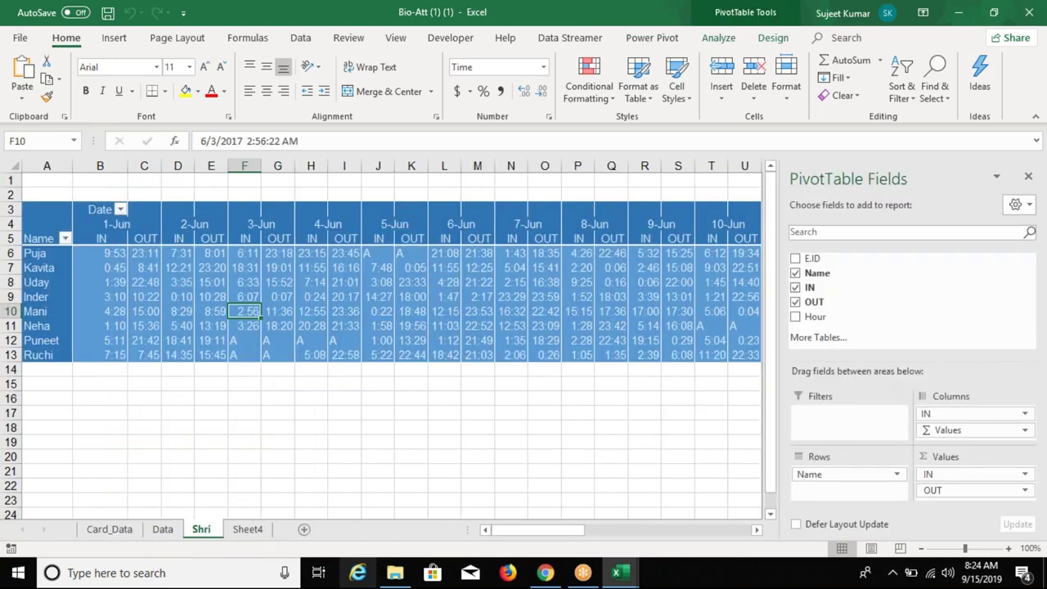
left_click(497, 328)
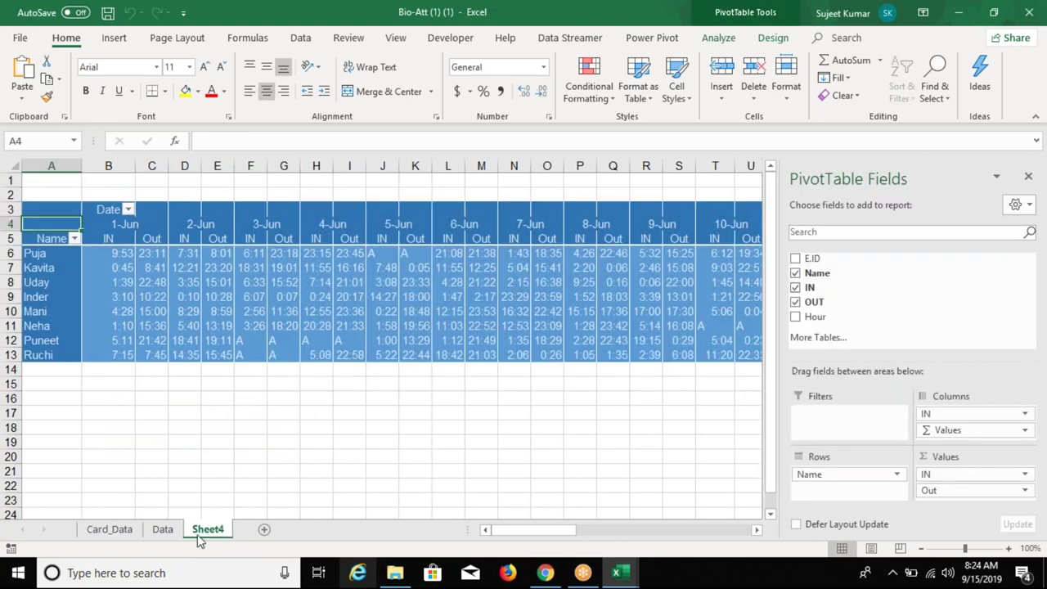
right_click(208, 529)
left_click(248, 368)
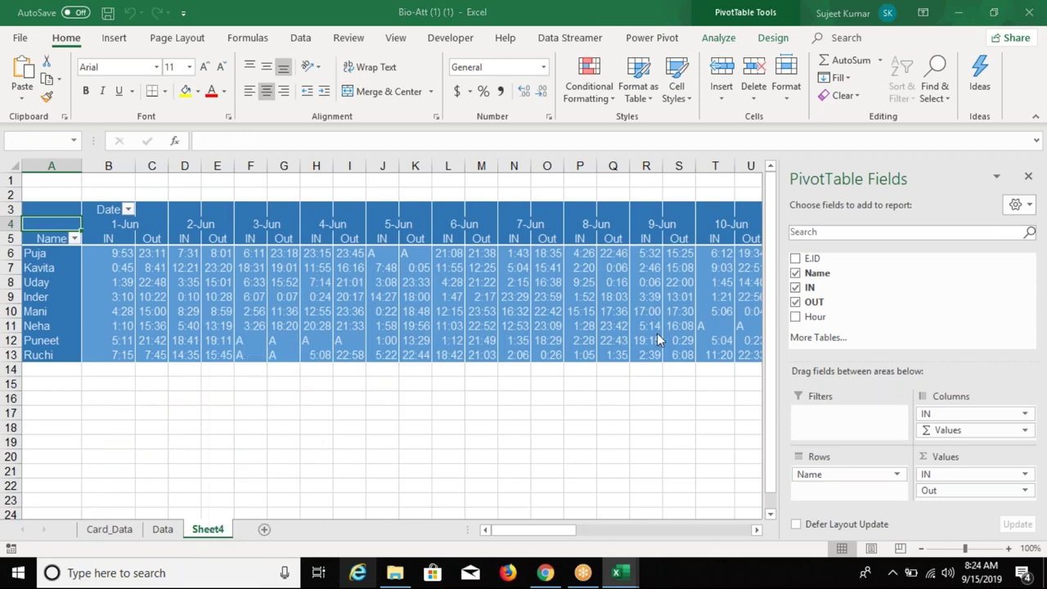
left_click(497, 327)
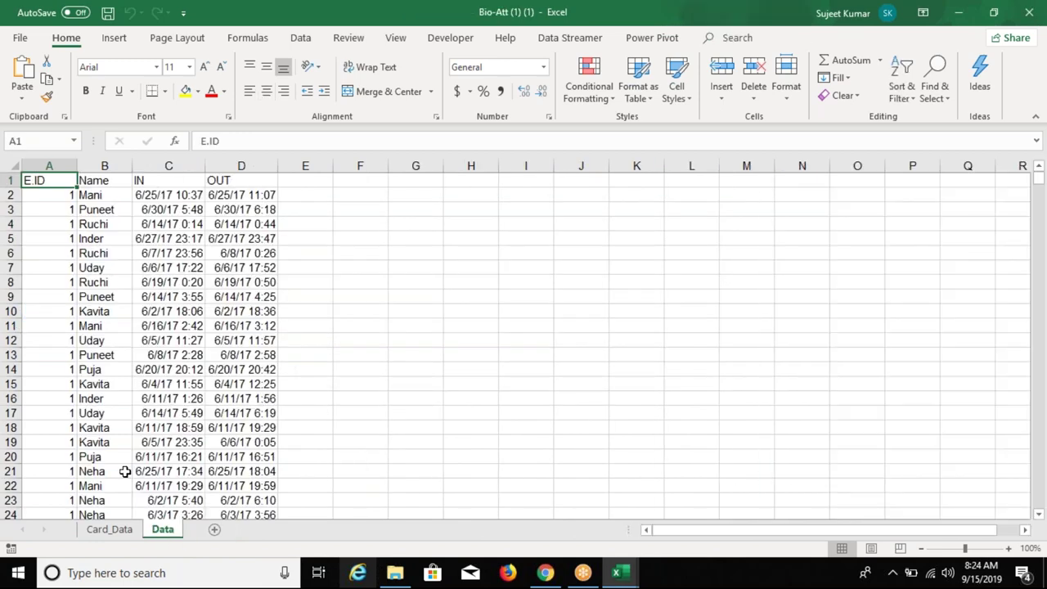
On Card_Data, check the Sdate column down to its last row and back.
left_click(109, 529)
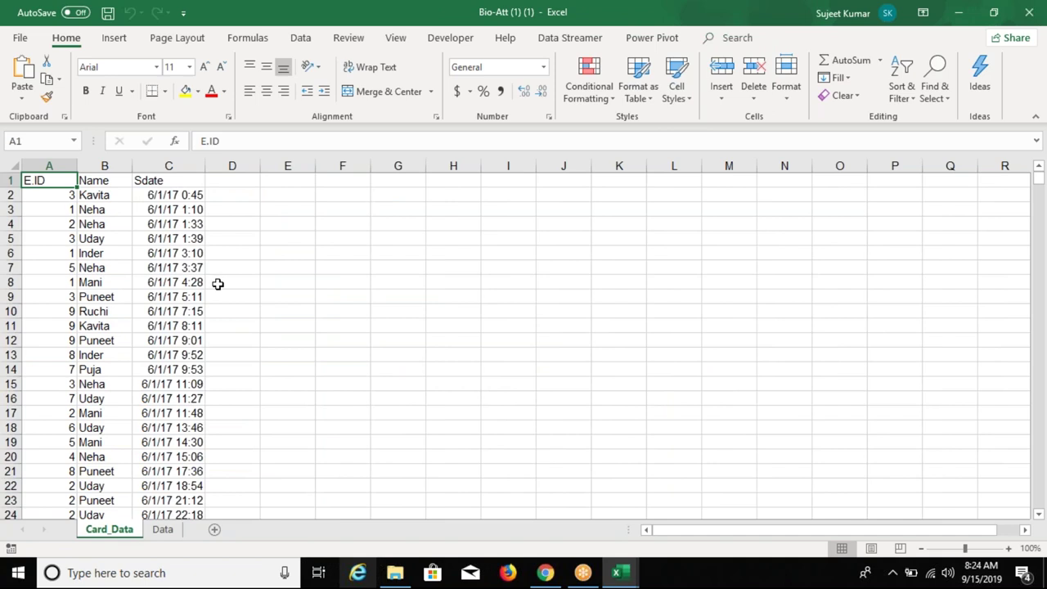
key("Right")
key("Right")
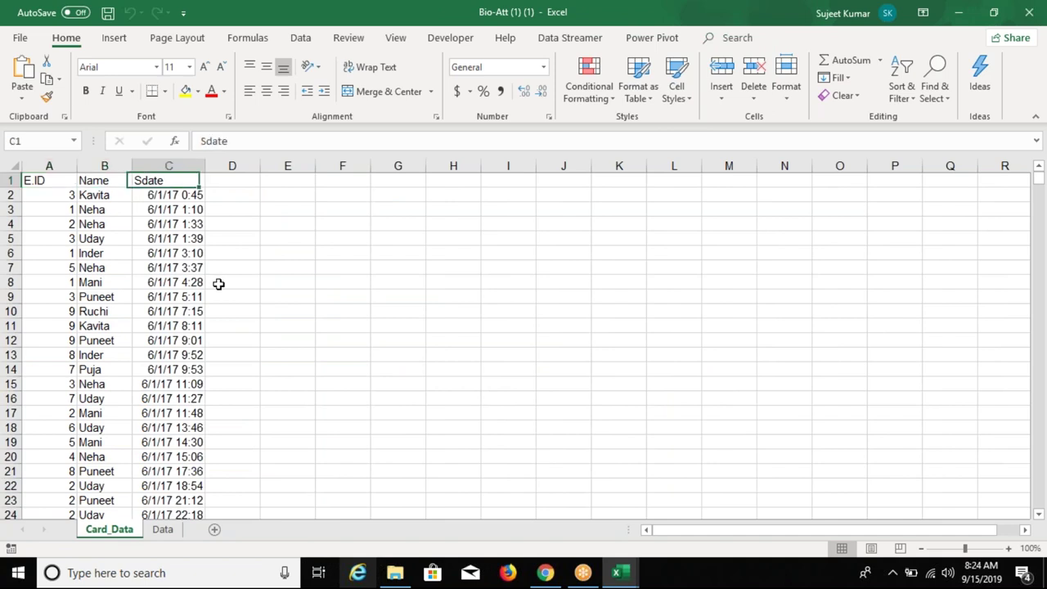
key("Down")
key("Down")
key("Down")
key("Down")
key("Down")
key("Down")
key("Down")
key("Down")
key("Down")
key("Up")
key("Up")
key("Up")
key("Up")
key("Up")
key("Down")
key("Down")
key("Down")
key("Down")
key("Down")
key("Down")
key("Down")
key("Down")
key("Down")
key("Down")
key("Down")
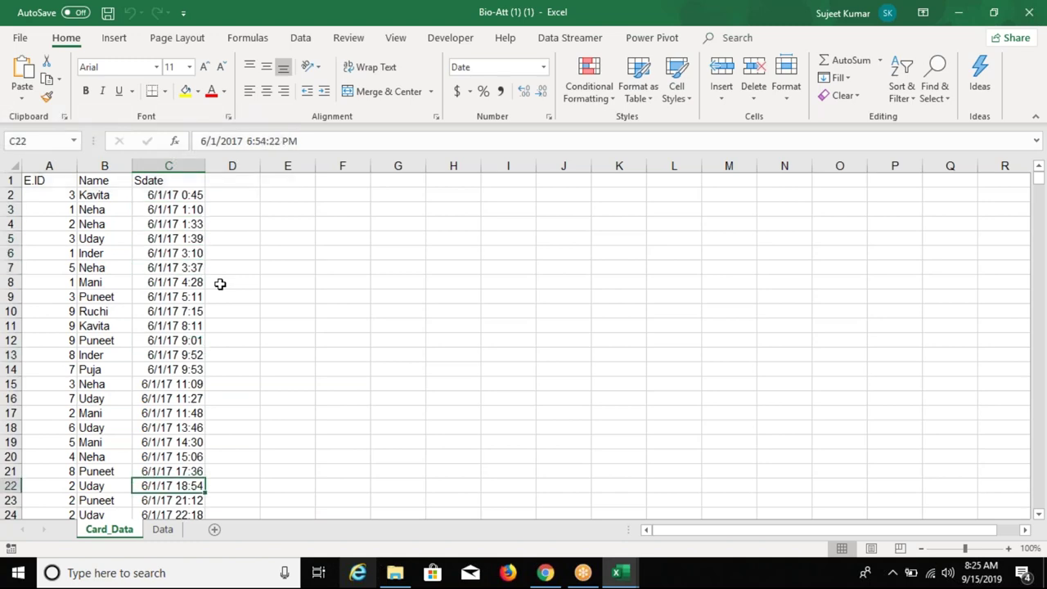
key("ctrl+Down")
key("ctrl+Up")
Select the Card_Data table from A1 through C730.
key("Left")
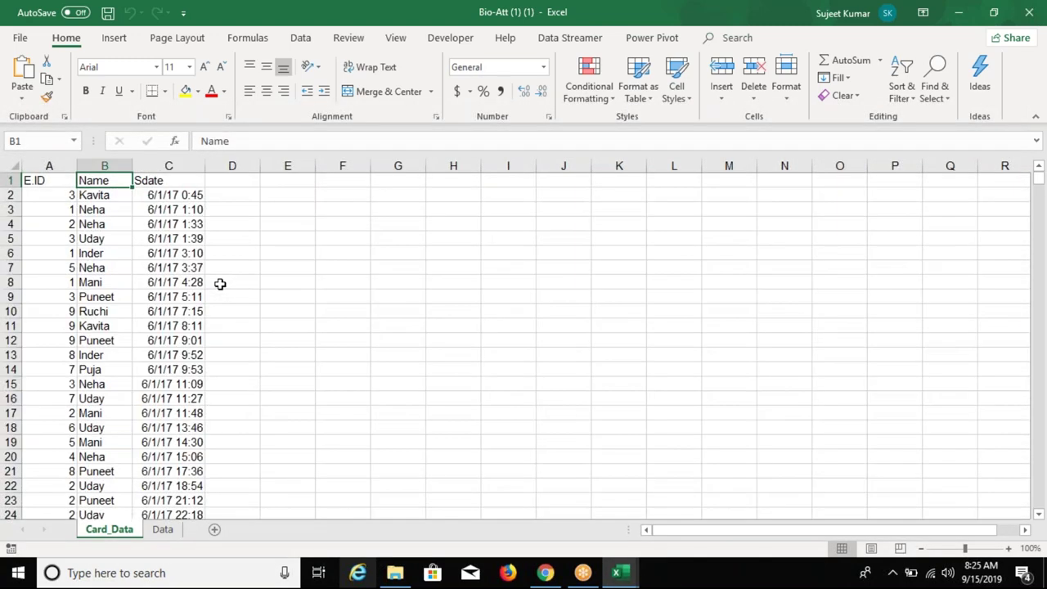
key("Down")
key("shift+Down")
key("shift+Down")
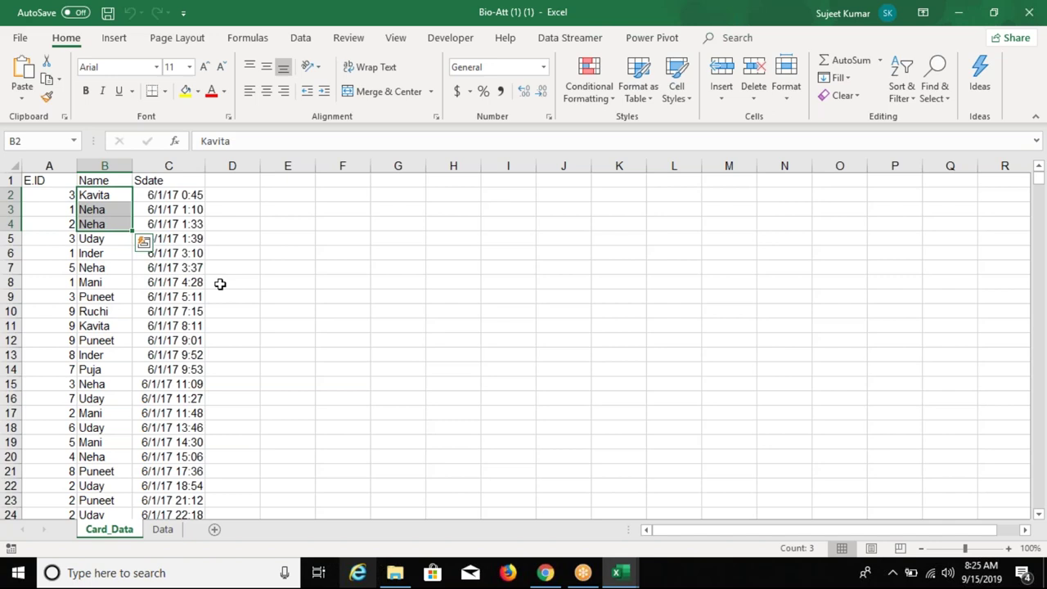
key("ctrl+Home")
key("shift+Right")
key("shift+Right")
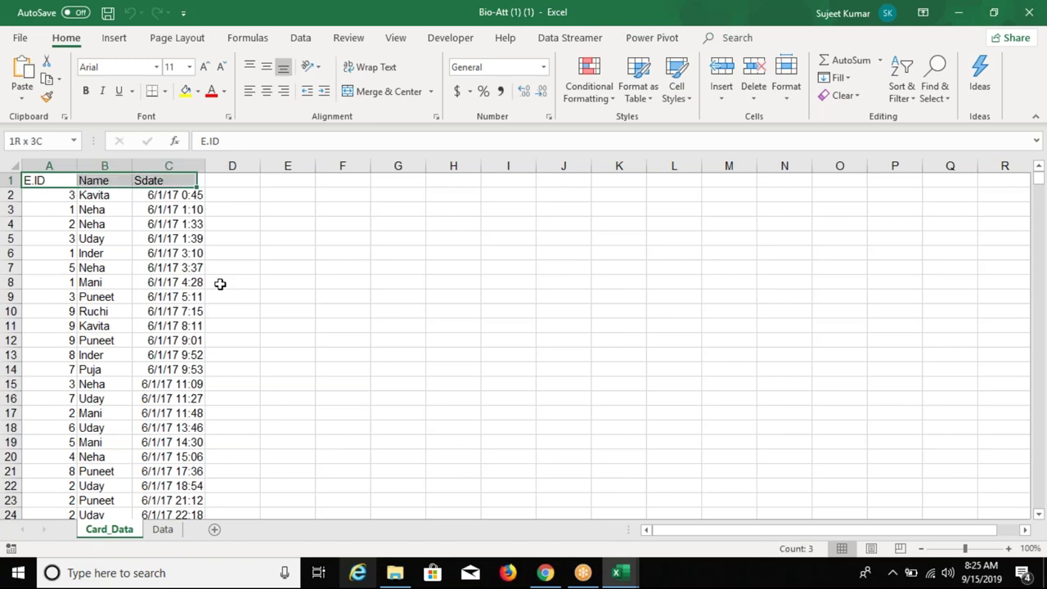
key("ctrl+shift+Down")
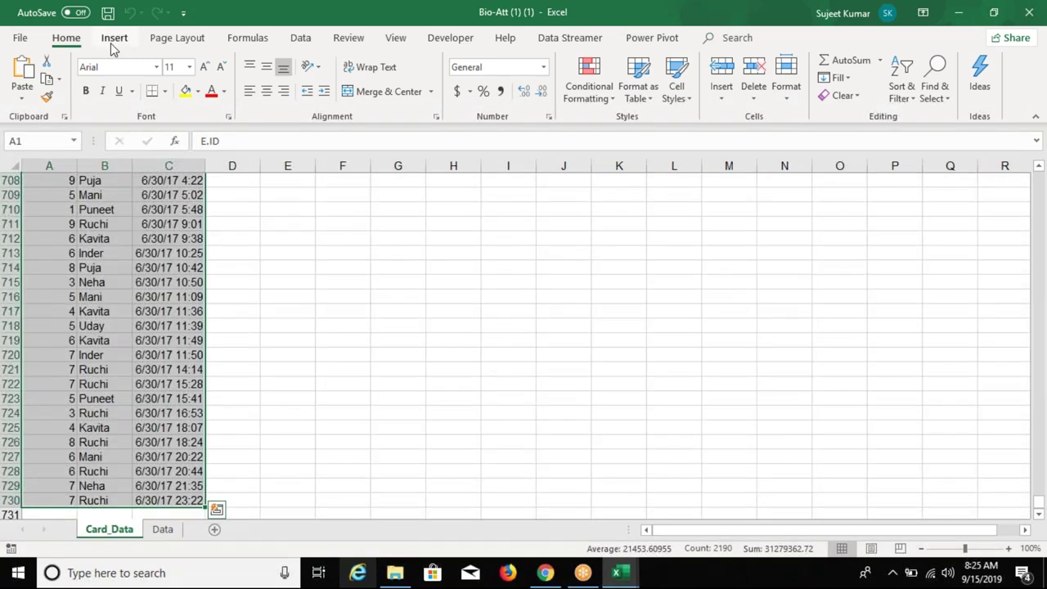
Insert a pivot on a new sheet with Name in Rows and Sdate in Columns.
left_click(116, 42)
left_click(25, 72)
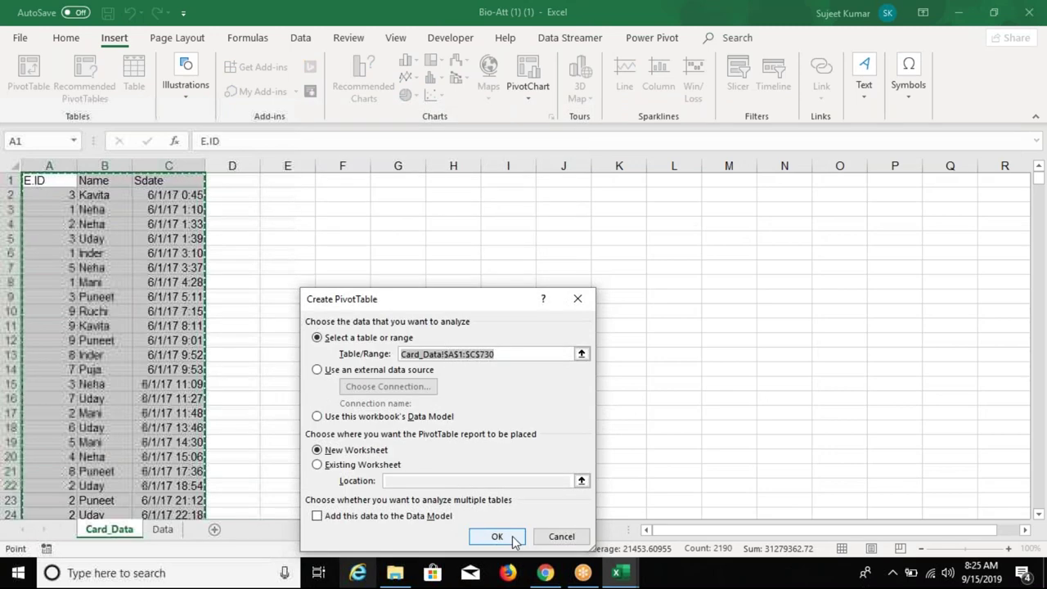
left_click(512, 538)
left_click_drag(816, 273, 851, 476)
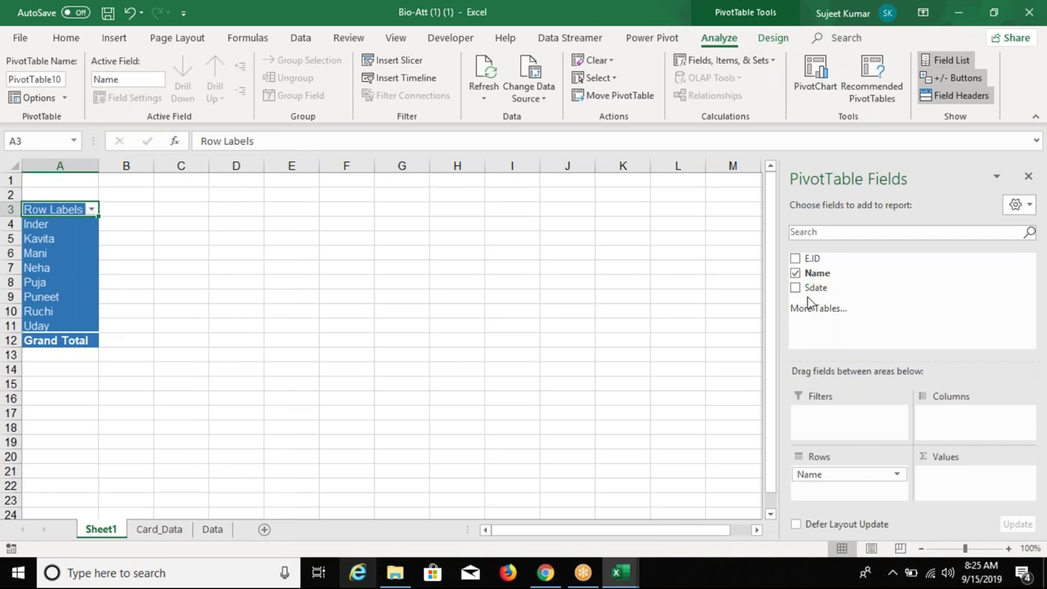
mouse_move(814, 287)
left_mouse_down()
mouse_move(957, 432)
mouse_move(949, 428)
left_mouse_up()
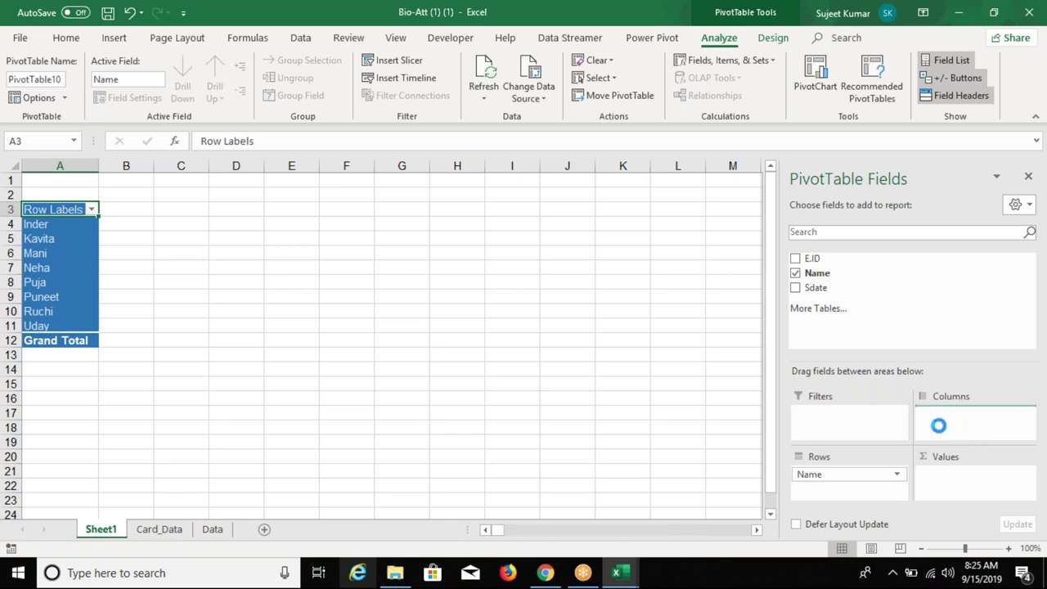
Expand 1-Jun, 12 AM and :45 to show days, hours and minutes across the columns.
left_click(161, 250)
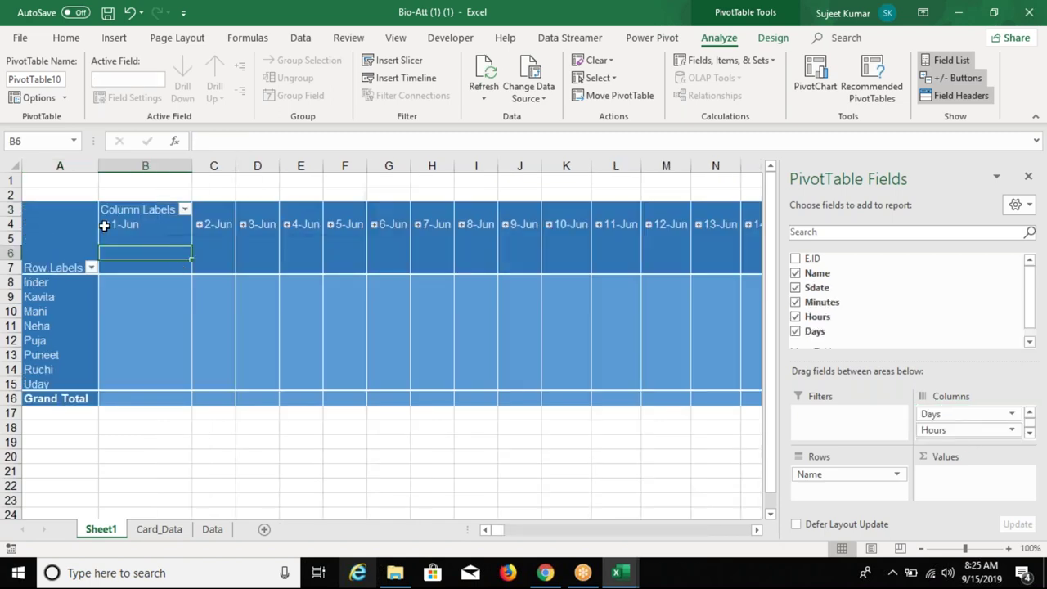
right_click(161, 229)
key("Escape")
left_click(106, 225)
left_click(105, 238)
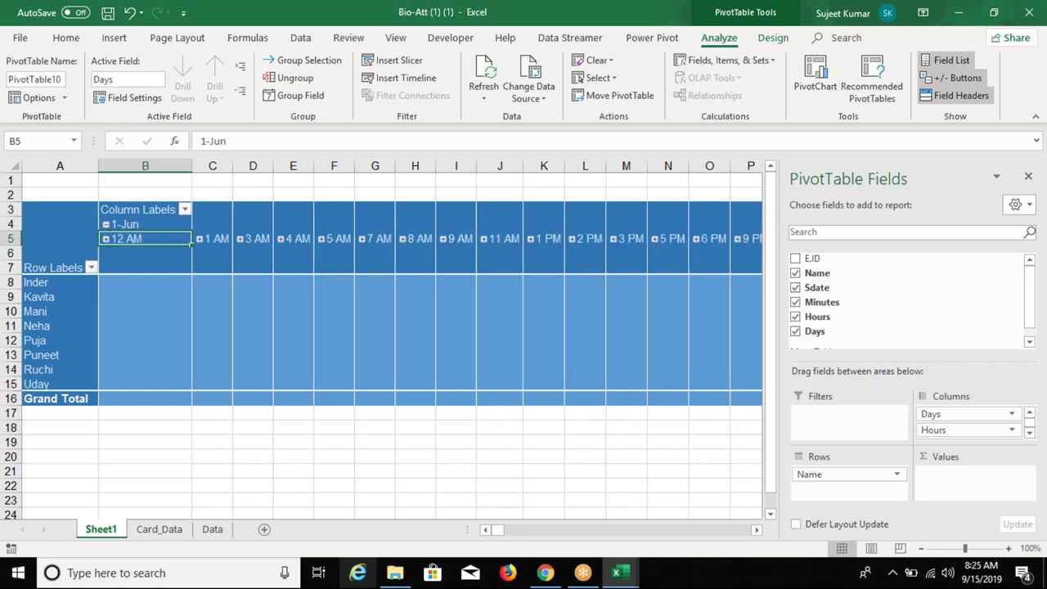
left_click(112, 254)
left_click(106, 254)
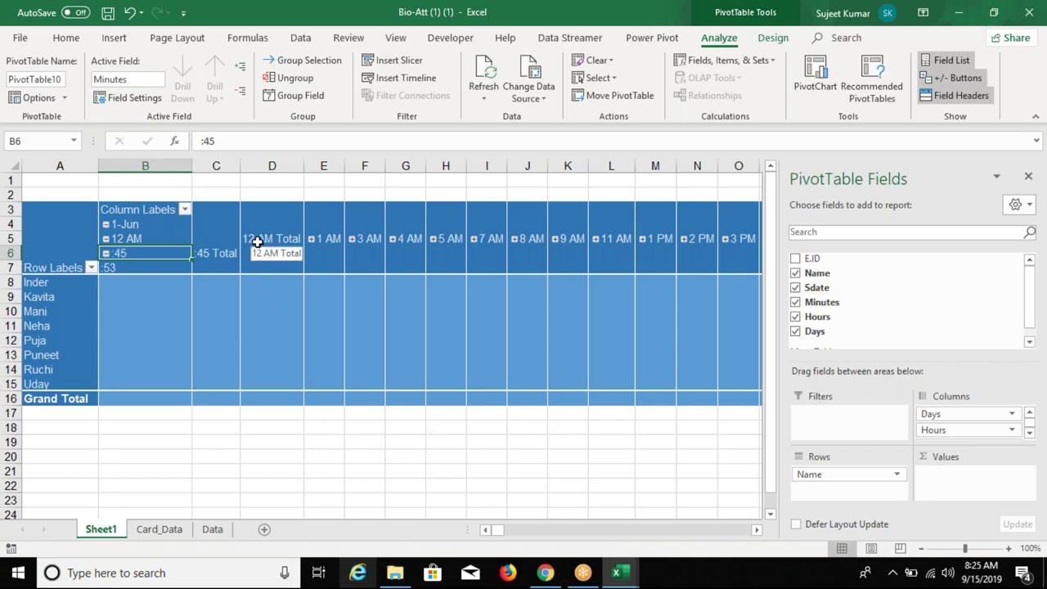
Ungroup the pivot's date headers back to raw Sdate date-time values and review them.
right_click(167, 253)
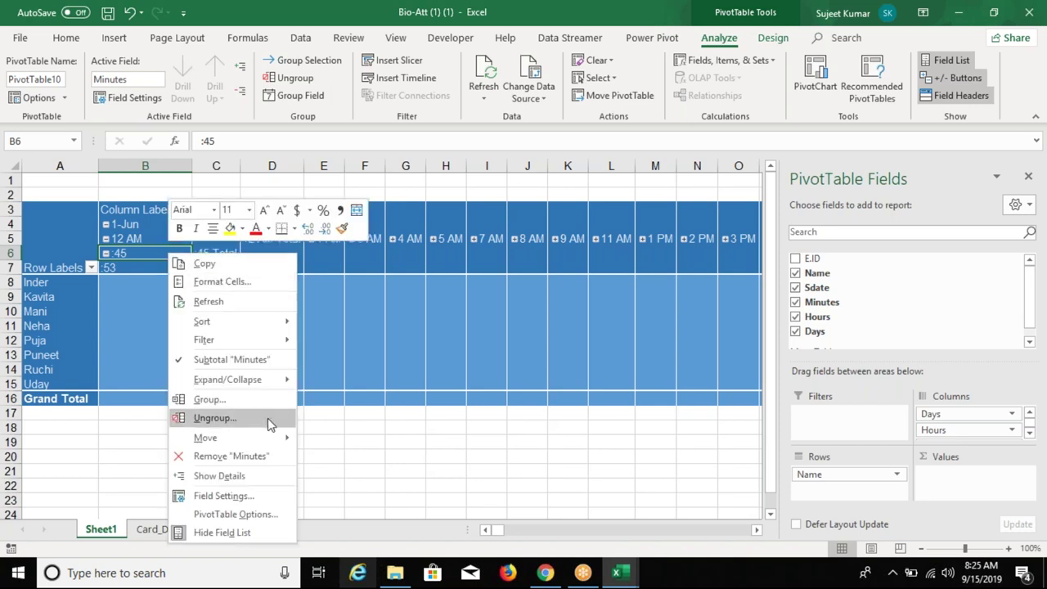
left_click(214, 417)
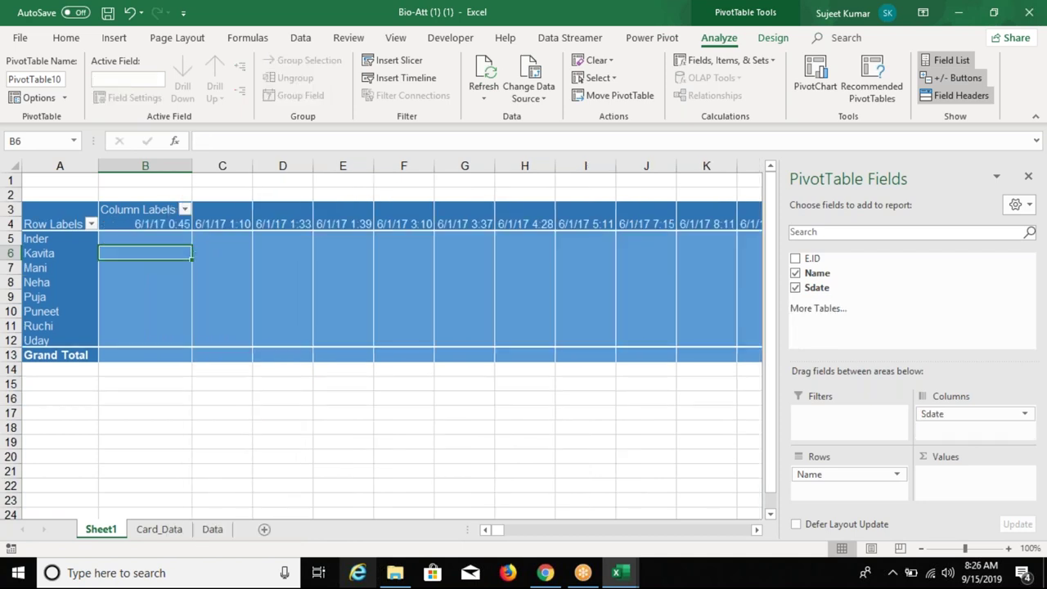
left_click(138, 224)
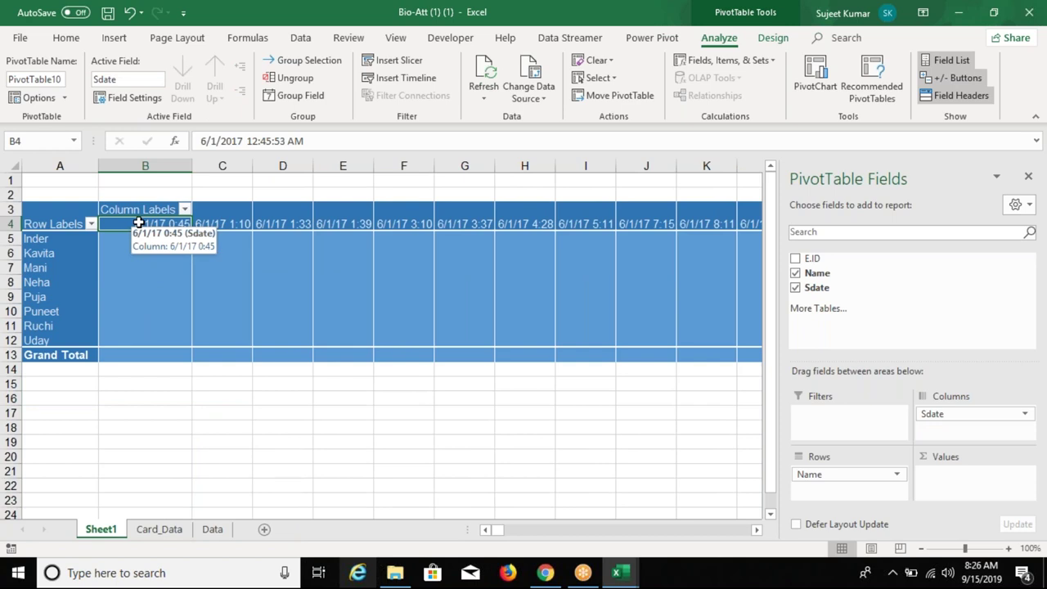
key("Right")
key("Right")
key("Right")
key("Right")
key("Right")
key("Right")
key("Right")
key("Right")
key("Right")
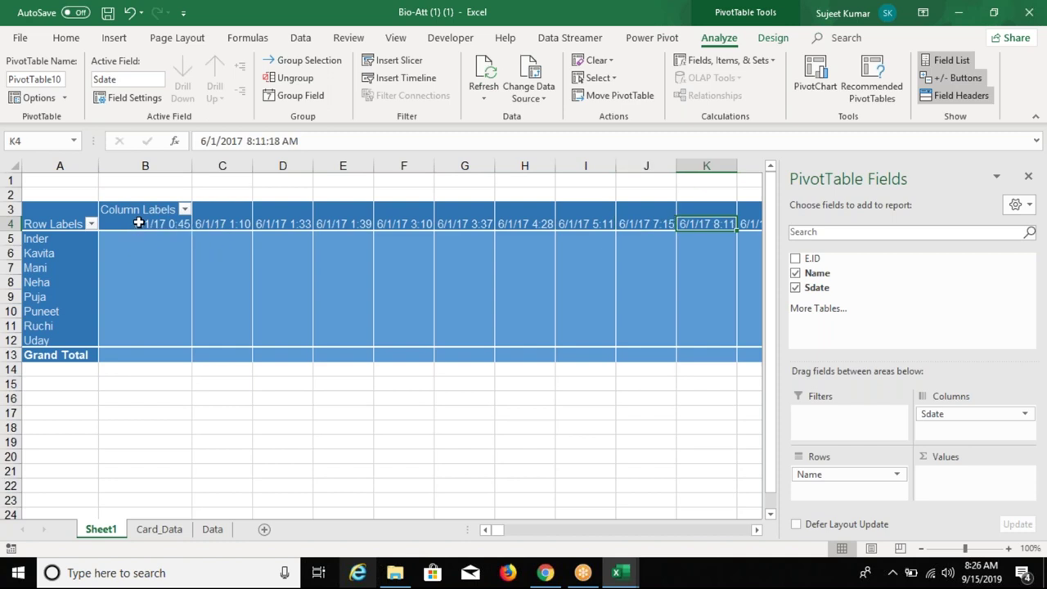
key("Right")
key("Left")
key("Left")
key("Home")
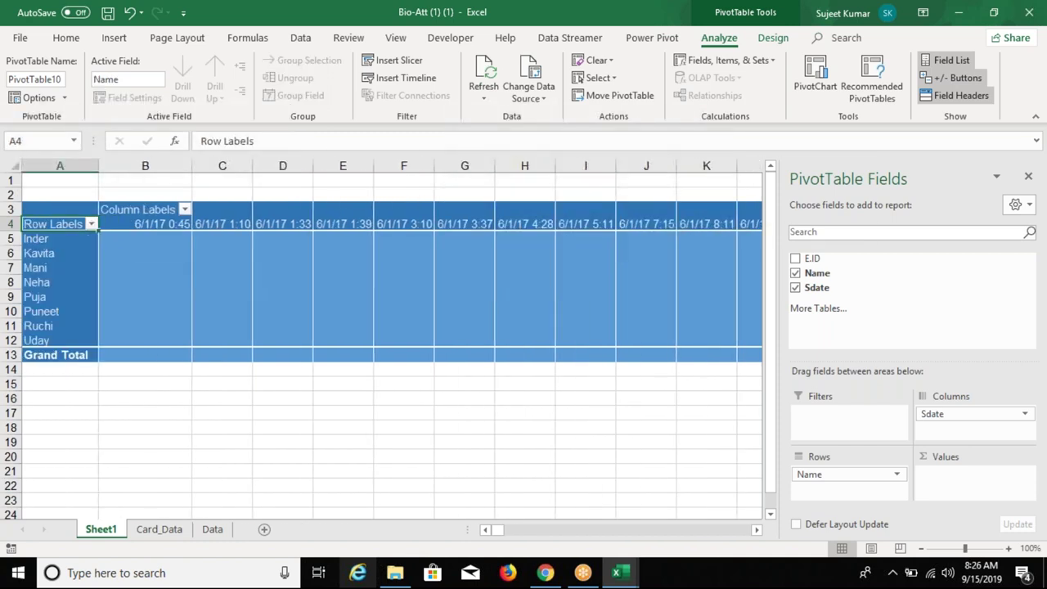
key("Right")
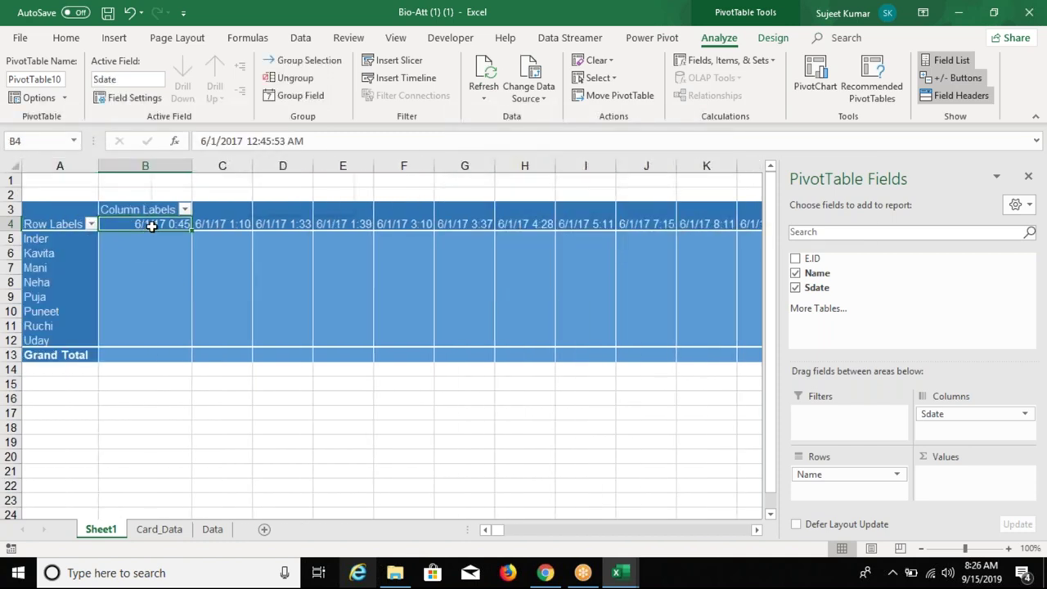
Regroup the Sdate column headers by Days only, deselecting Months.
right_click(151, 226)
left_click(233, 377)
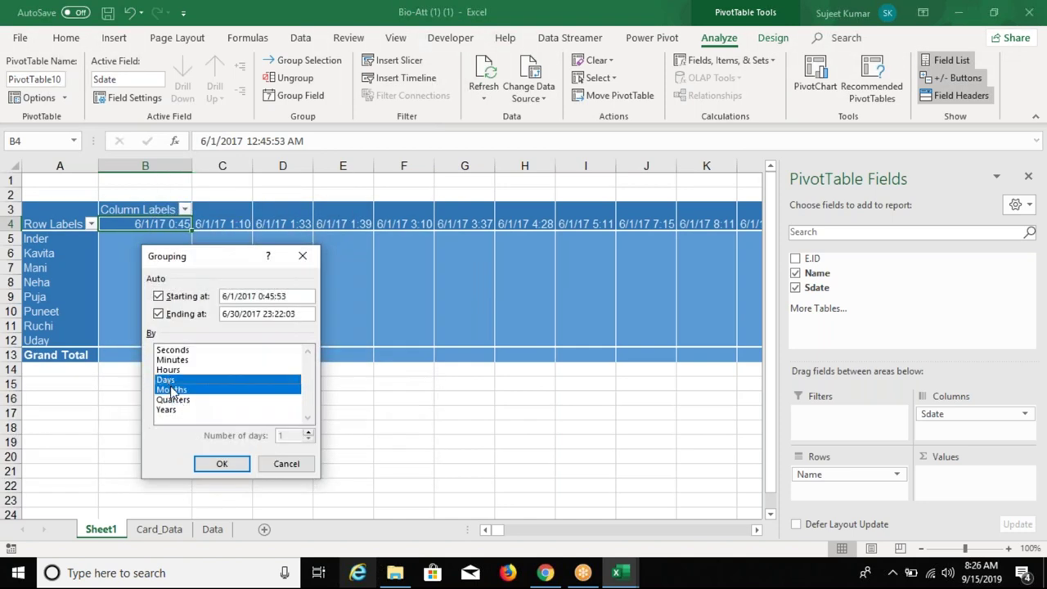
left_click(167, 379)
left_click(172, 390)
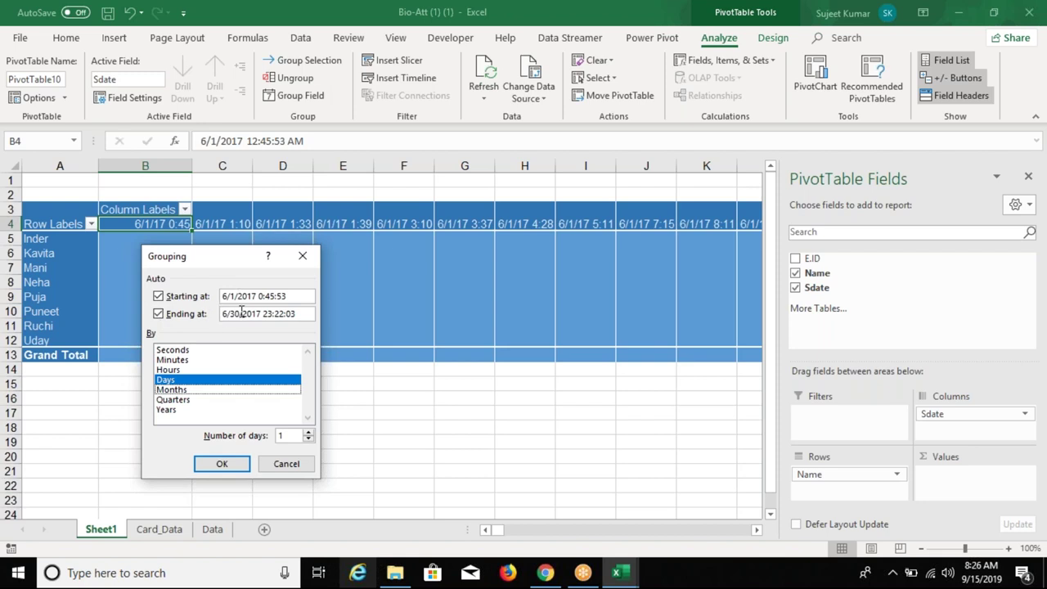
left_click(221, 470)
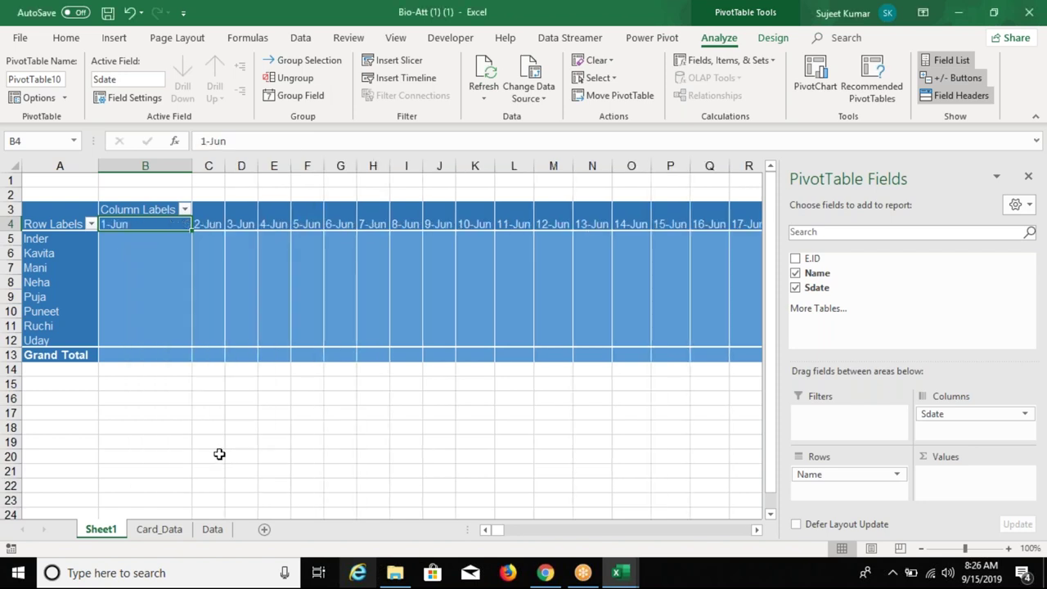
Add the E.ID field to the Values area as Sum of E.ID.
key("Right")
key("Right")
key("Right")
key("Right")
key("Right")
key("Right")
key("Right")
key("Right")
key("Right")
key("Right")
key("Right")
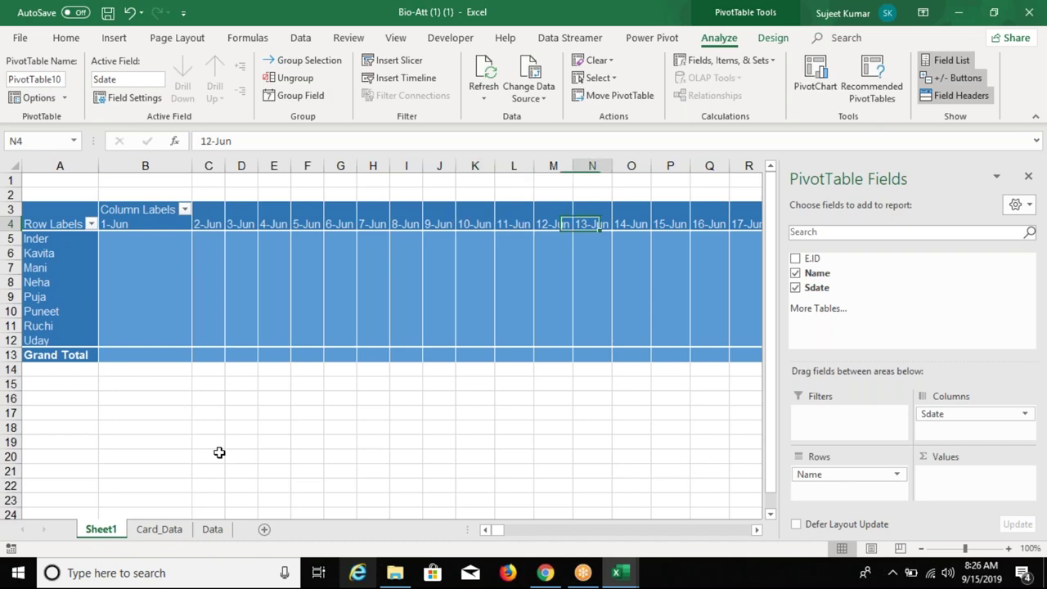
key("Right")
key("Right")
key("Right")
key("Right")
key("Right")
key("Right")
key("Left")
key("Left")
key("Left")
key("Left")
key("Left")
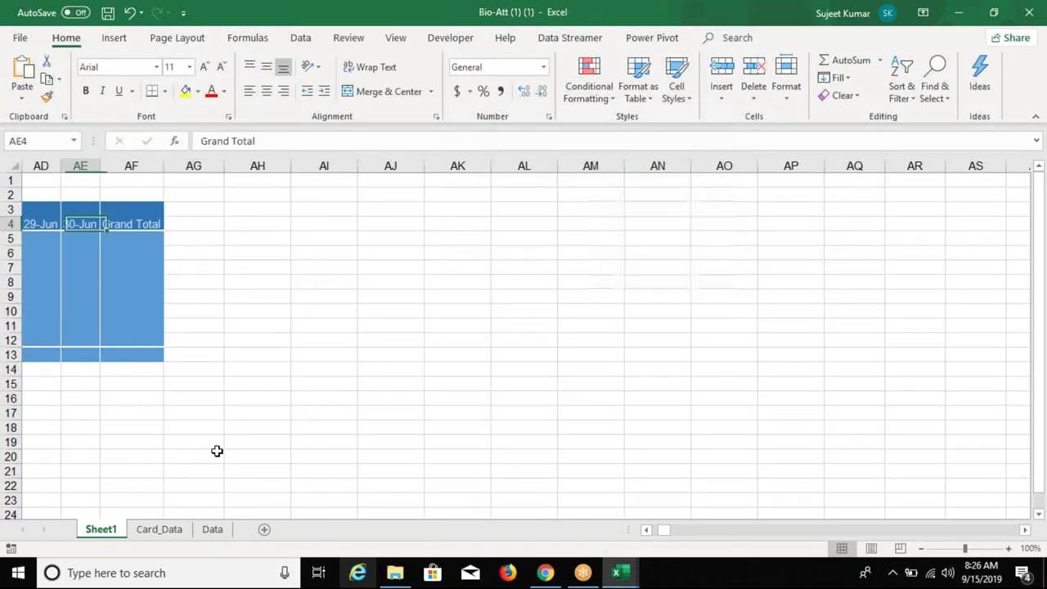
key("Left")
key("Left")
key("Left")
key("Left")
key("Left")
key("Left")
key("Left")
key("Left")
key("Left")
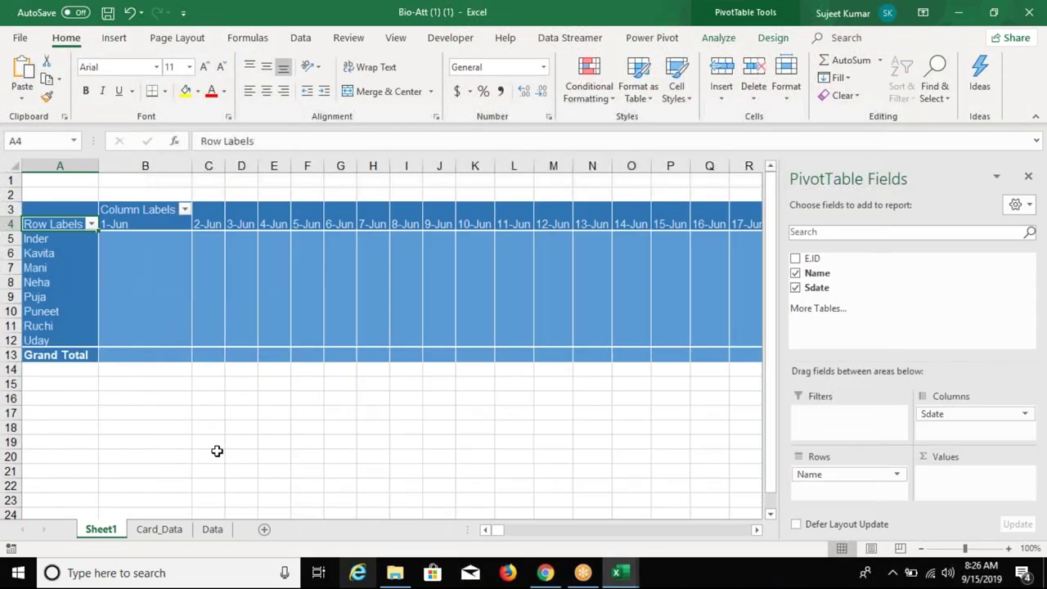
key("Down")
key("Up")
key("Right")
key("Left")
key("Down")
key("Down")
key("Down")
key("Down")
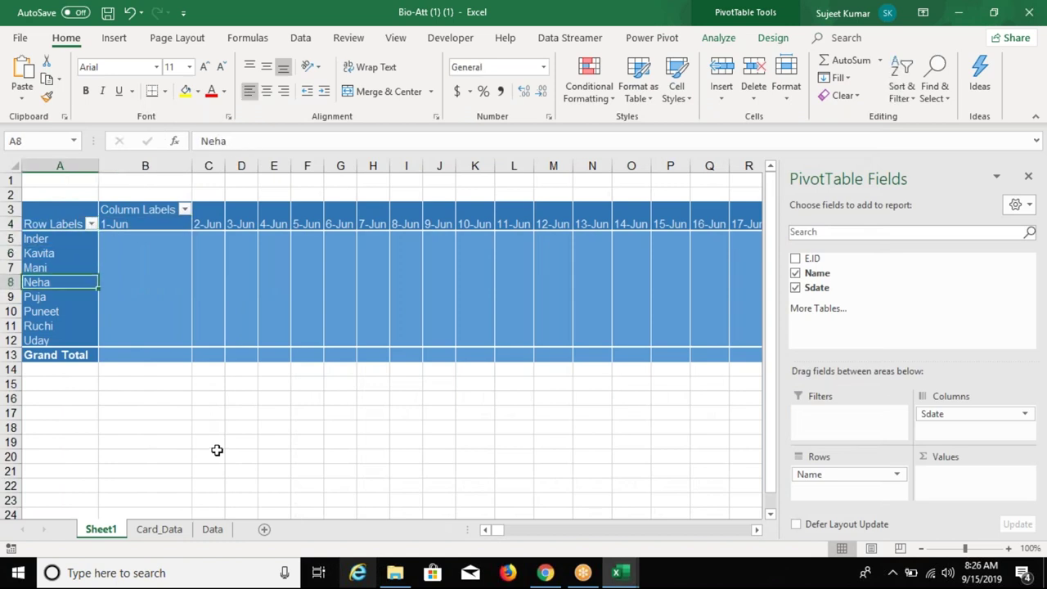
key("Right")
key("Right")
key("Right")
key("Right")
key("Right")
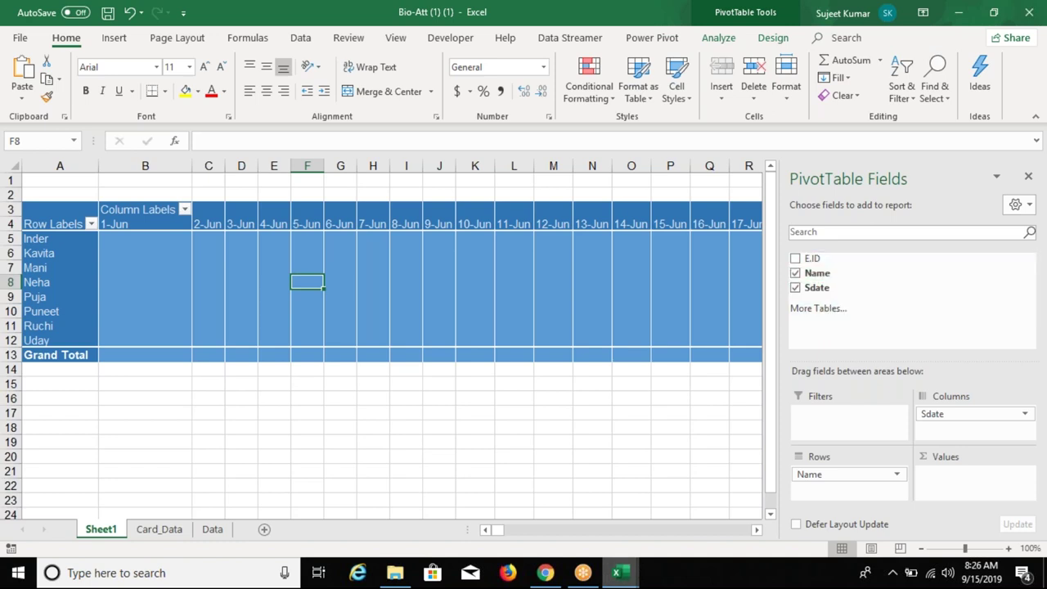
mouse_move(814, 258)
left_mouse_down()
mouse_move(962, 416)
mouse_move(960, 478)
left_mouse_up()
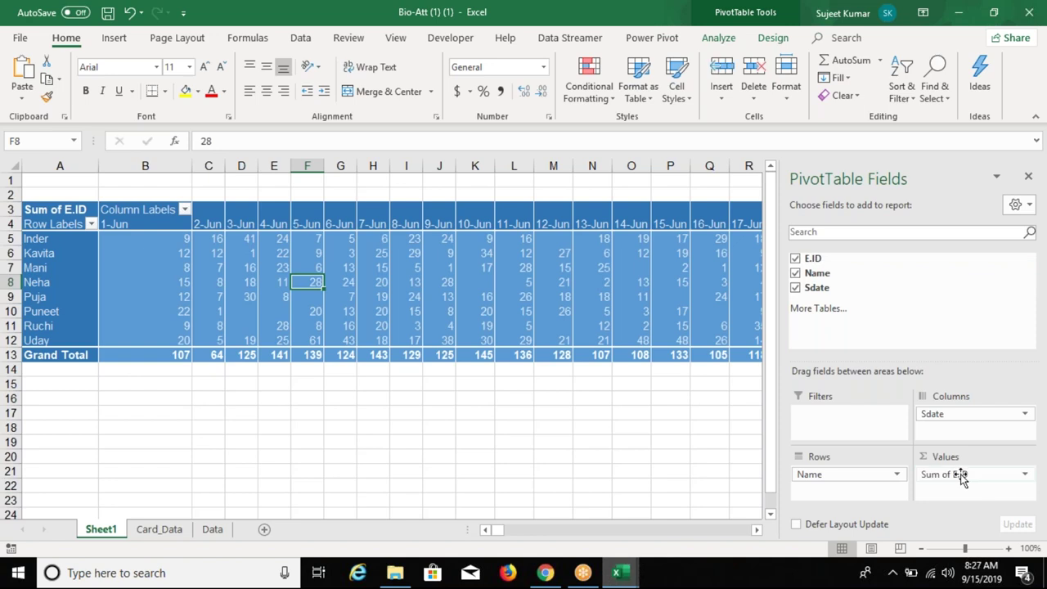
Check the filled values, such as Inder's 1-Jun and Kavita's 12-Jun counts, and the empty cells.
left_click(83, 245)
key("Right")
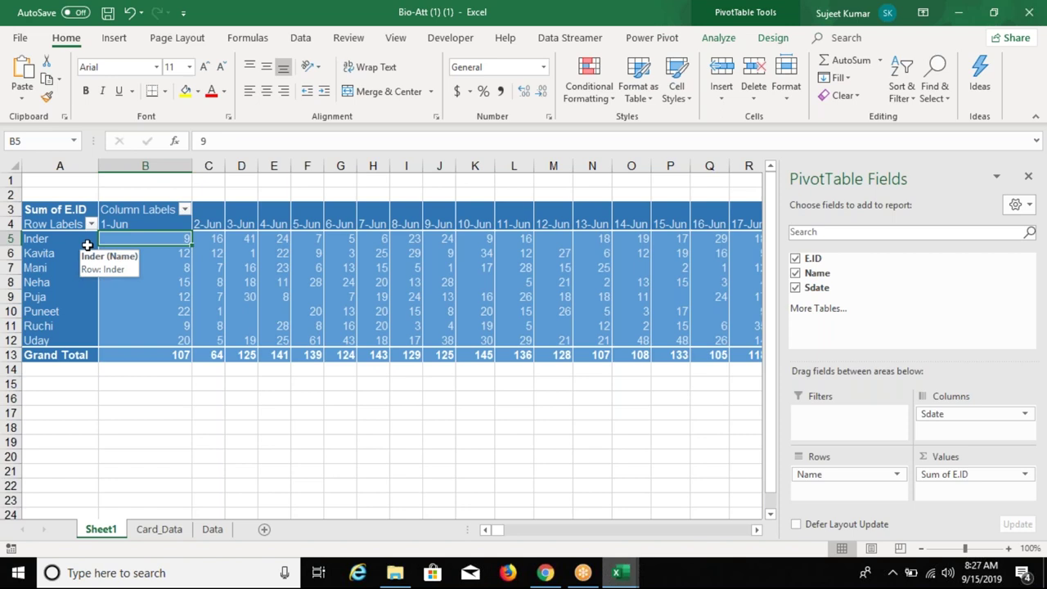
left_click(559, 324)
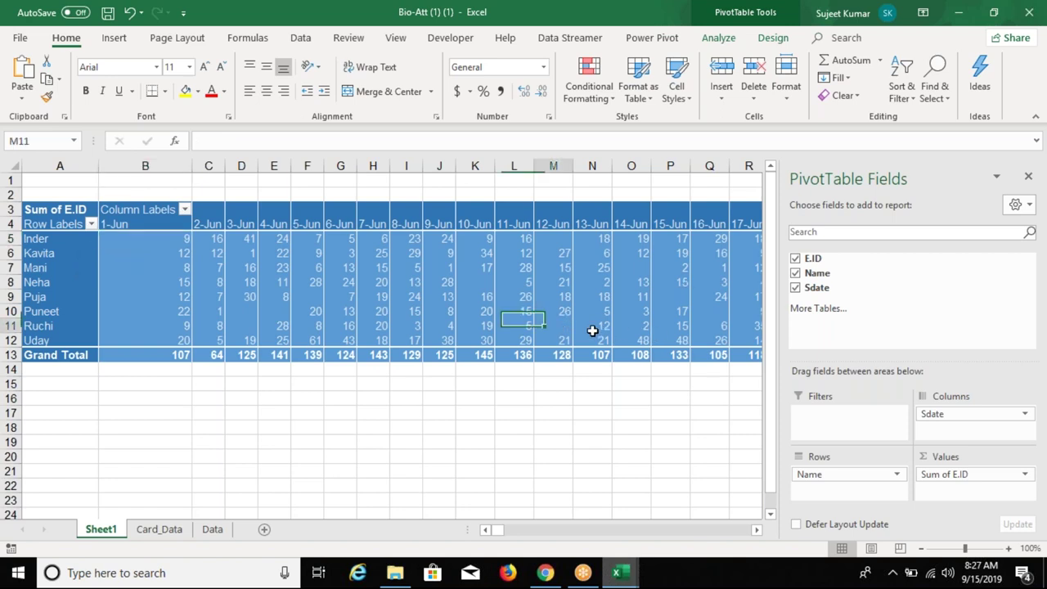
key("Up")
key("Up")
key("Up")
key("Up")
key("Up")
key("Up")
key("Down")
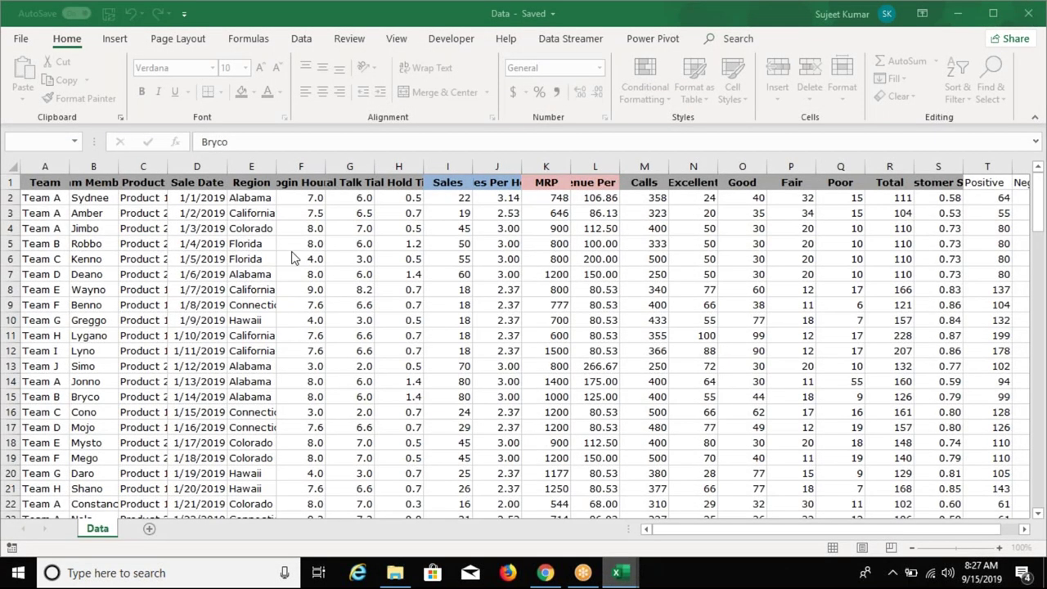
left_click(293, 248)
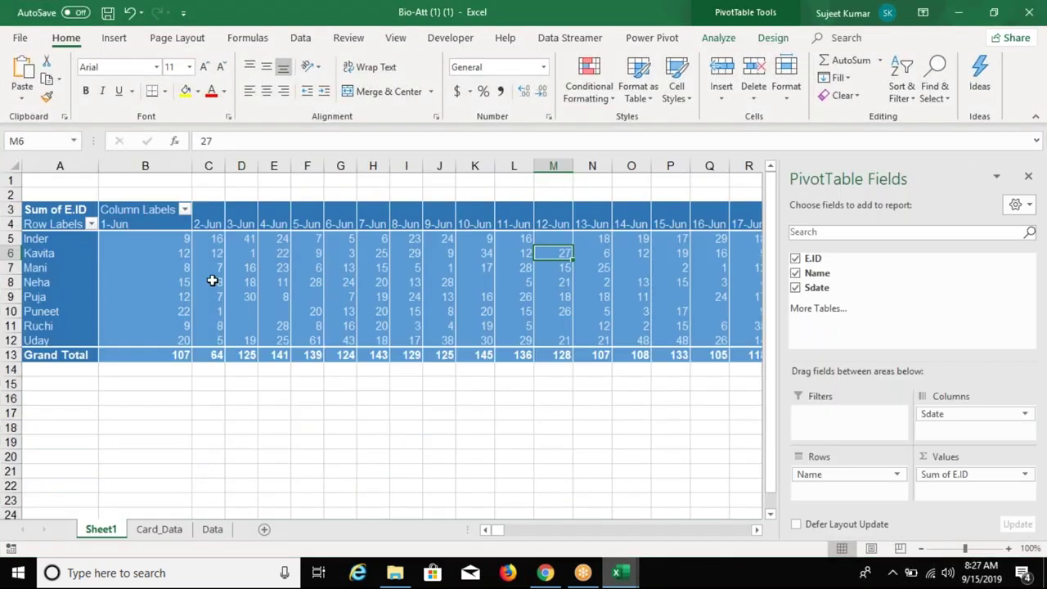
left_click(175, 271)
left_click(241, 310)
left_click(246, 325)
In PivotTable Options, turn on For empty cells show with the value 0.
right_click(206, 299)
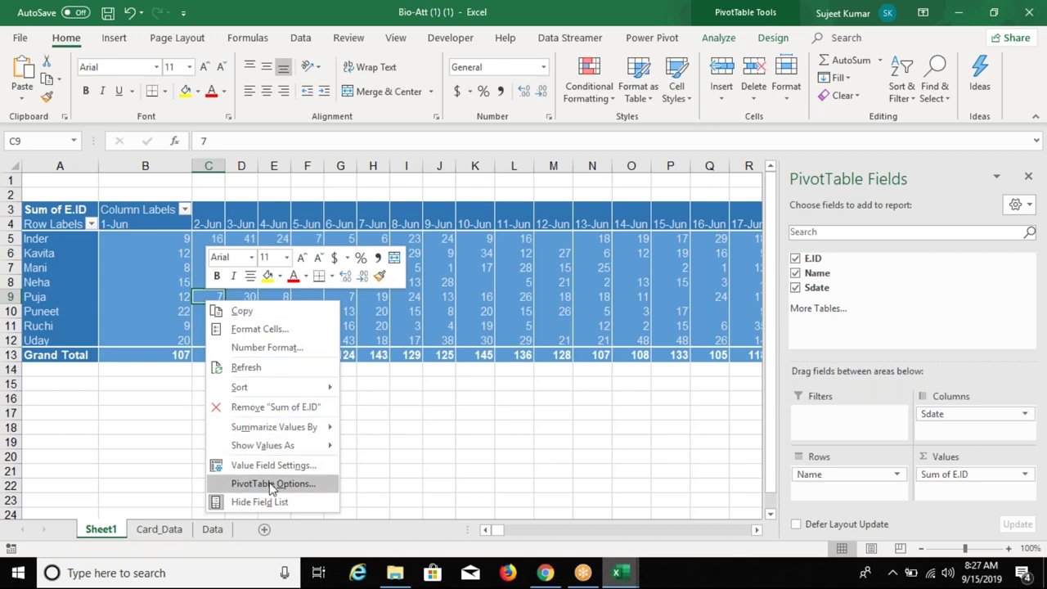
left_click(269, 486)
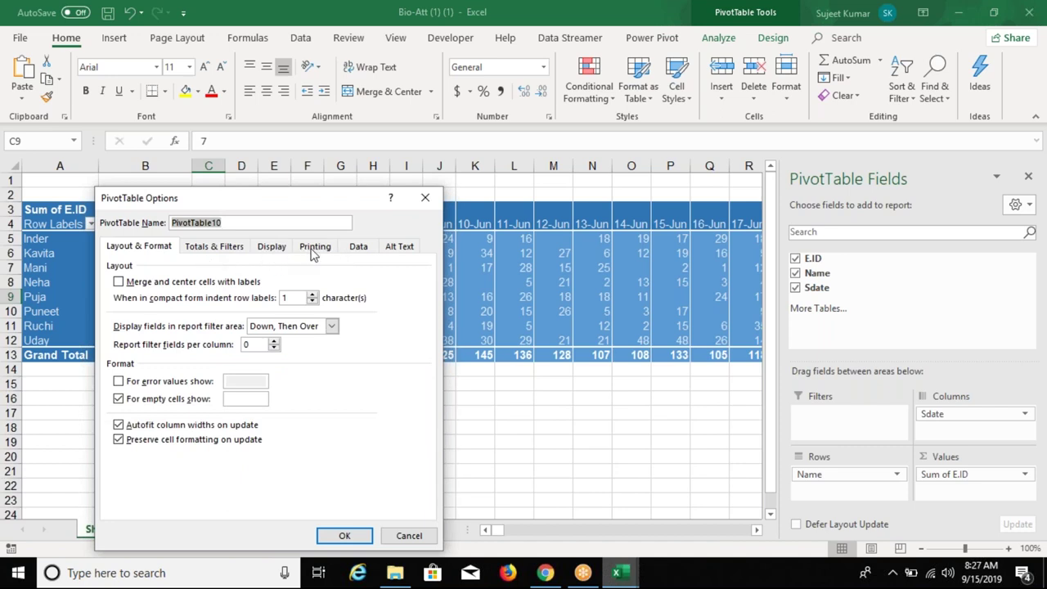
left_click(234, 401)
type("0")
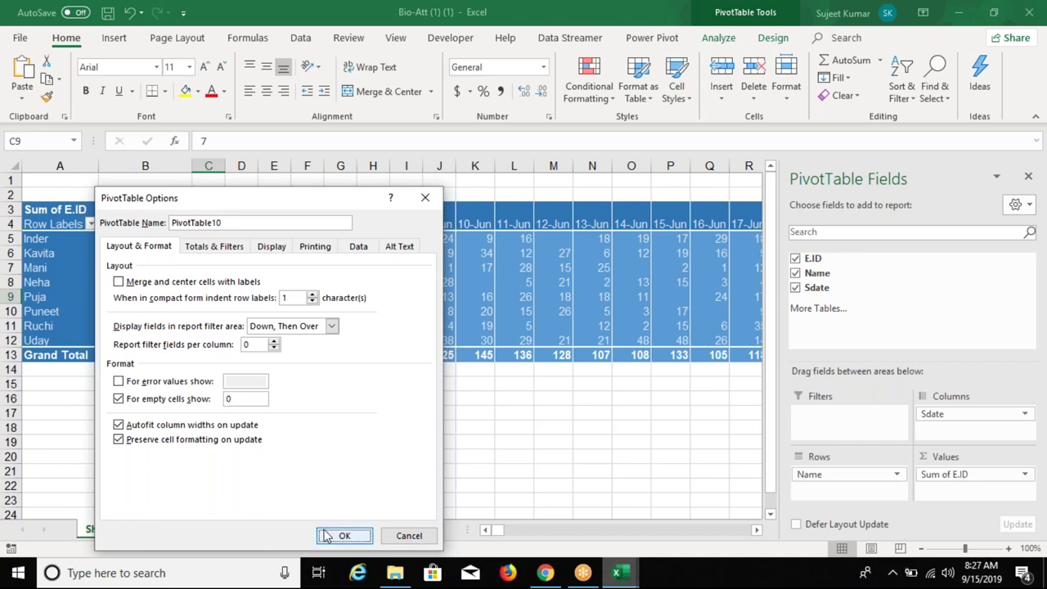
left_click(327, 535)
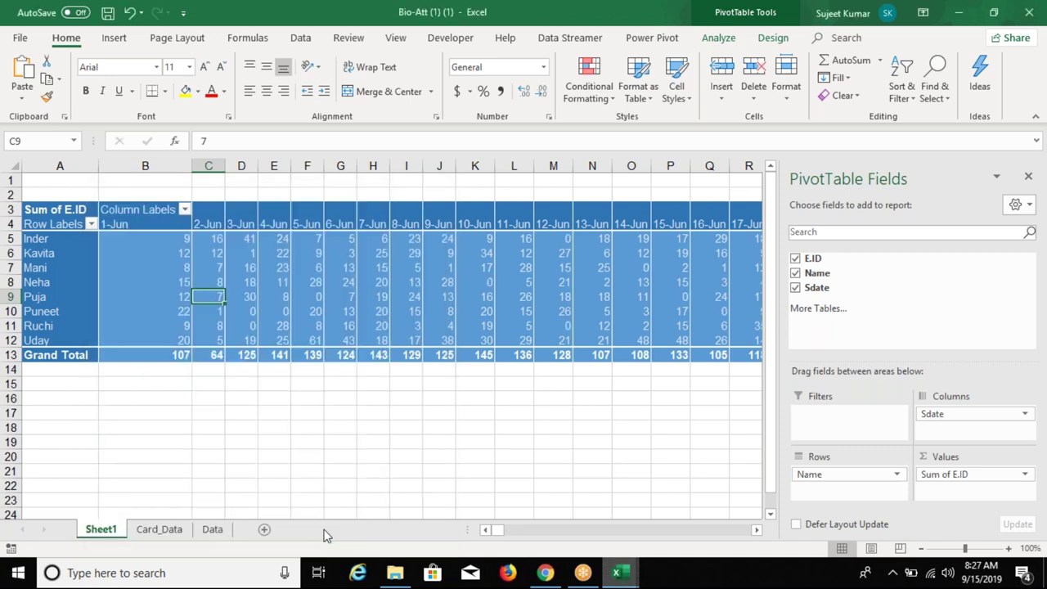
Select all names' daily value cells, leaving out the Grand Total column.
key("Right")
key("Down")
key("Up")
key("Up")
key("Up")
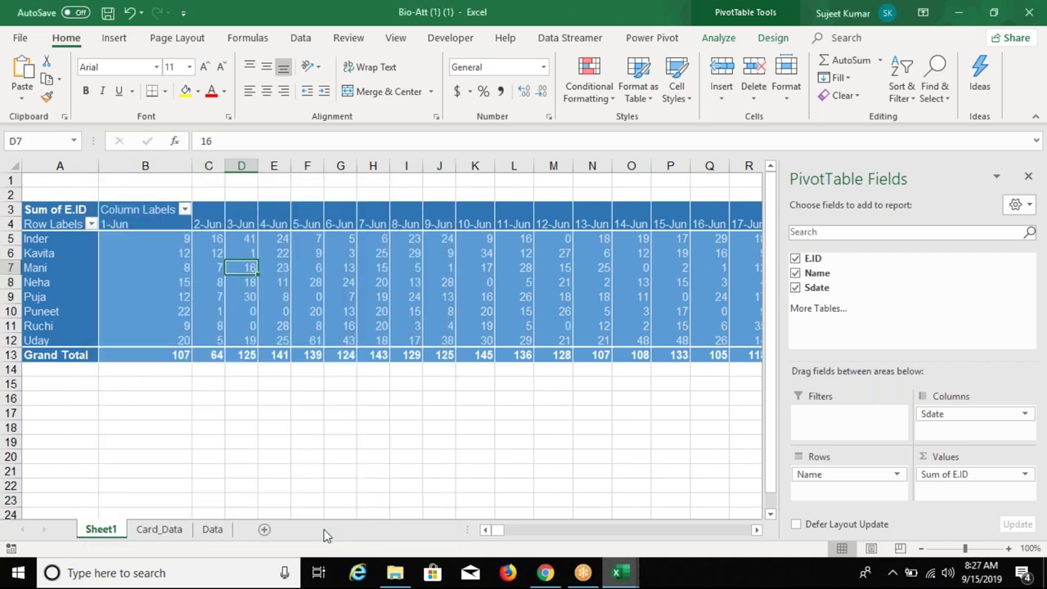
key("Up")
key("Up")
key("Left")
key("Left")
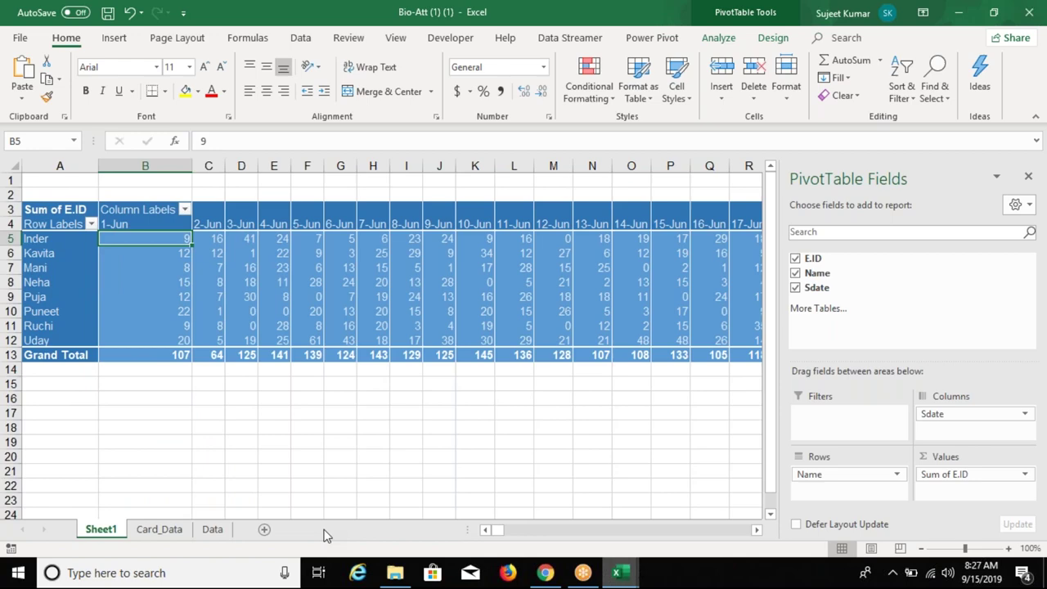
key("ctrl+shift+Right")
key("shift+Left")
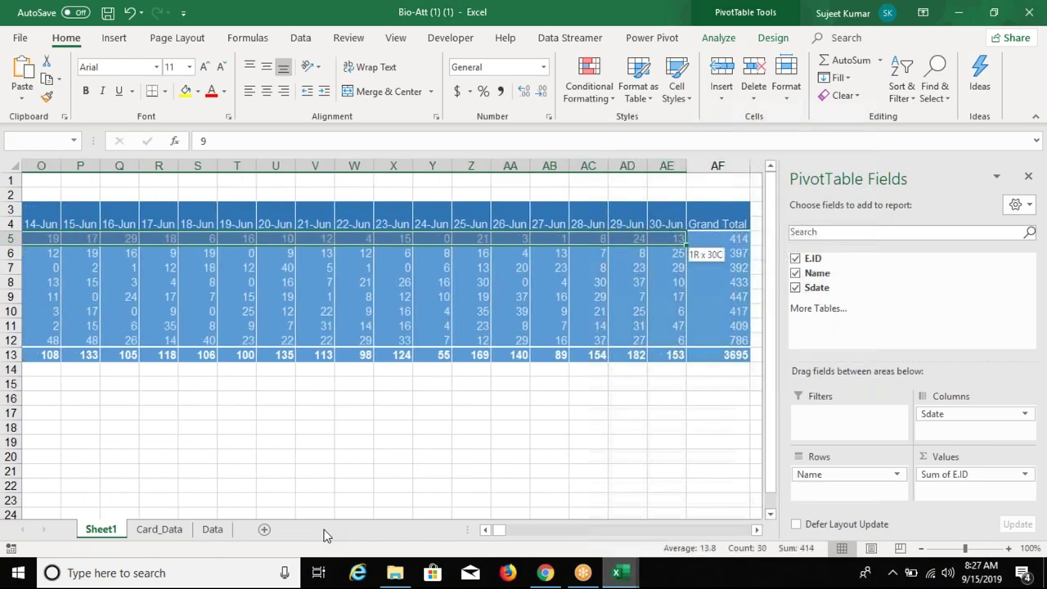
key("shift+Down")
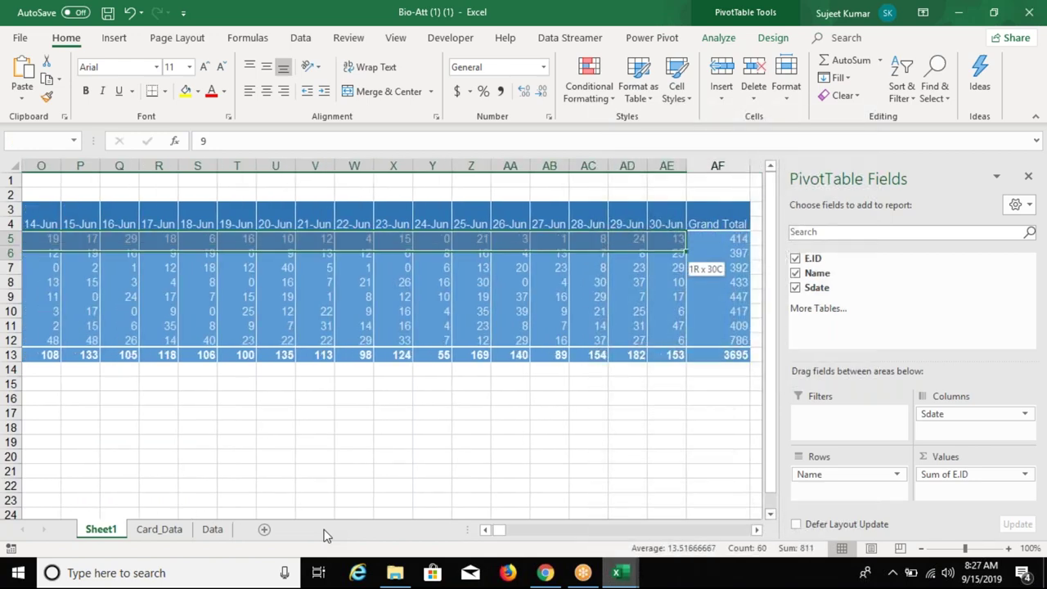
key("shift+Down")
key("shift+Down")
key("shift+Down")
key("shift+Down")
key("shift+Down")
key("shift+Down")
Apply the custom number format "P";;"A" to the selected value cells.
right_click(297, 329)
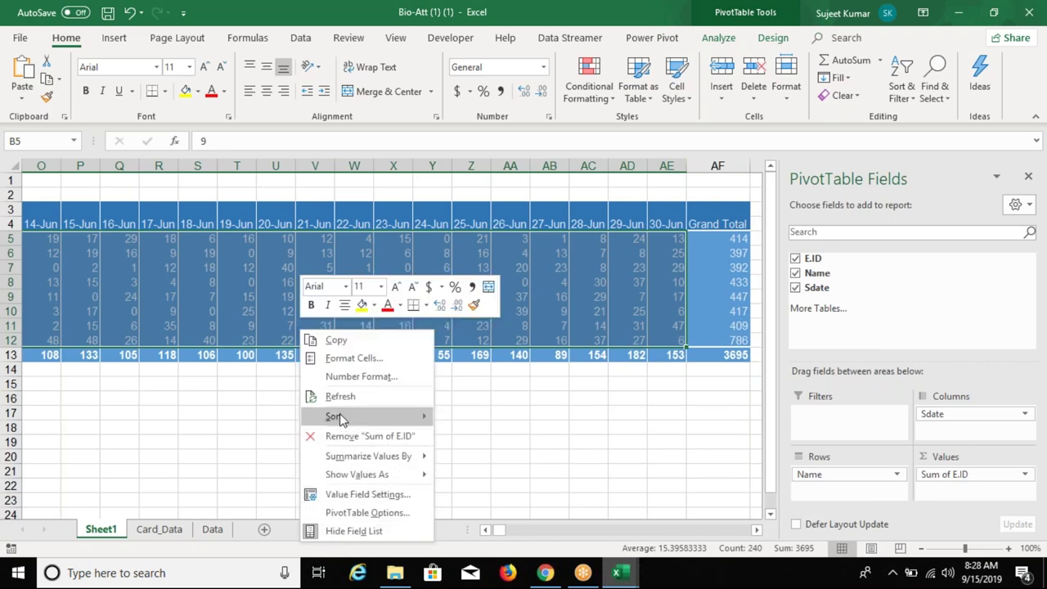
left_click(352, 358)
scroll(391, 339, "left", 10)
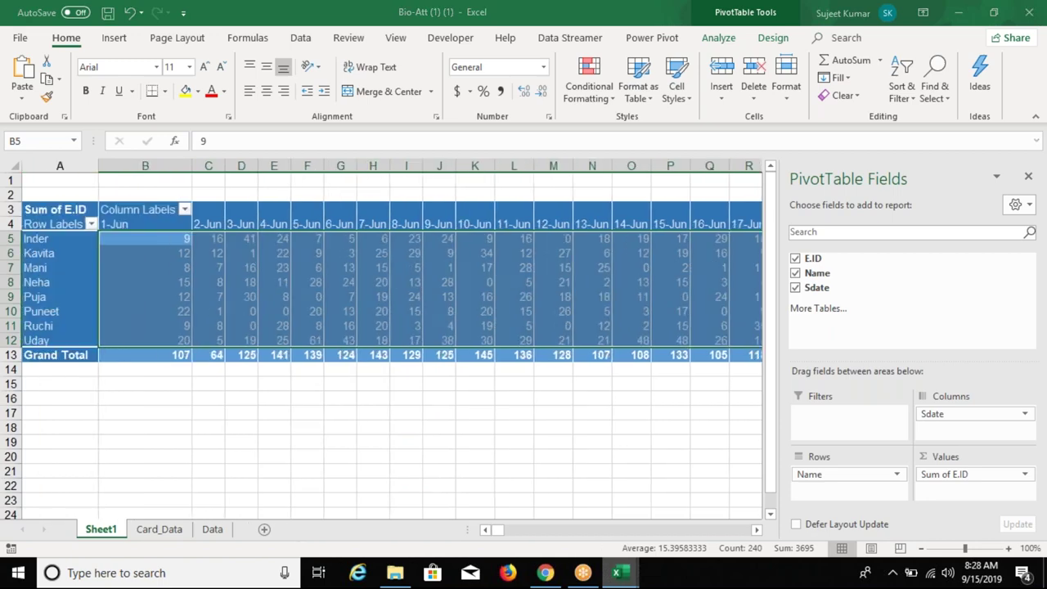
key("ctrl+1")
left_click(174, 344)
double_click(269, 282)
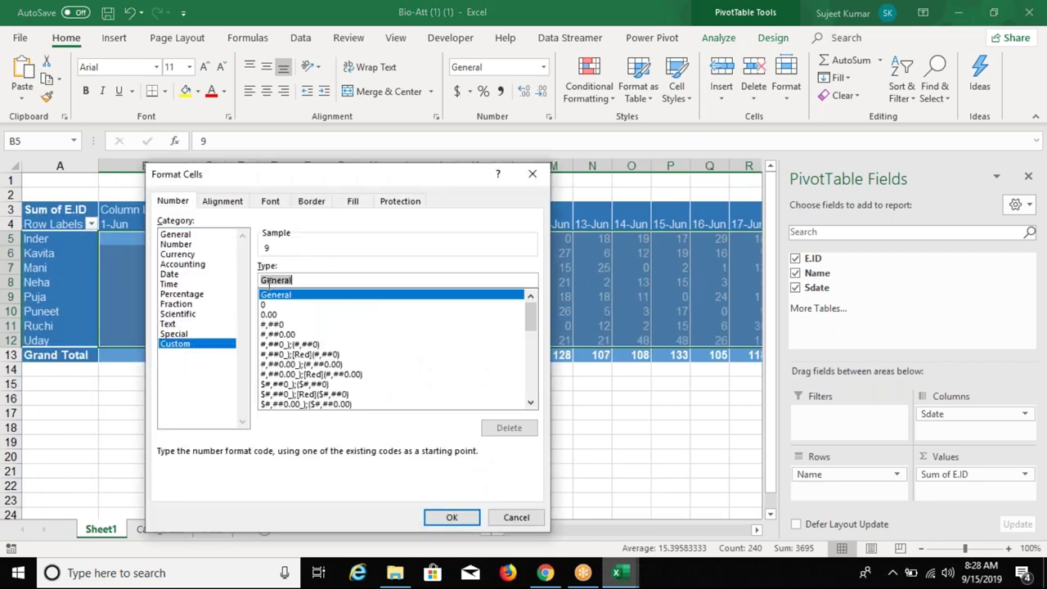
type("[")
type("\"P")
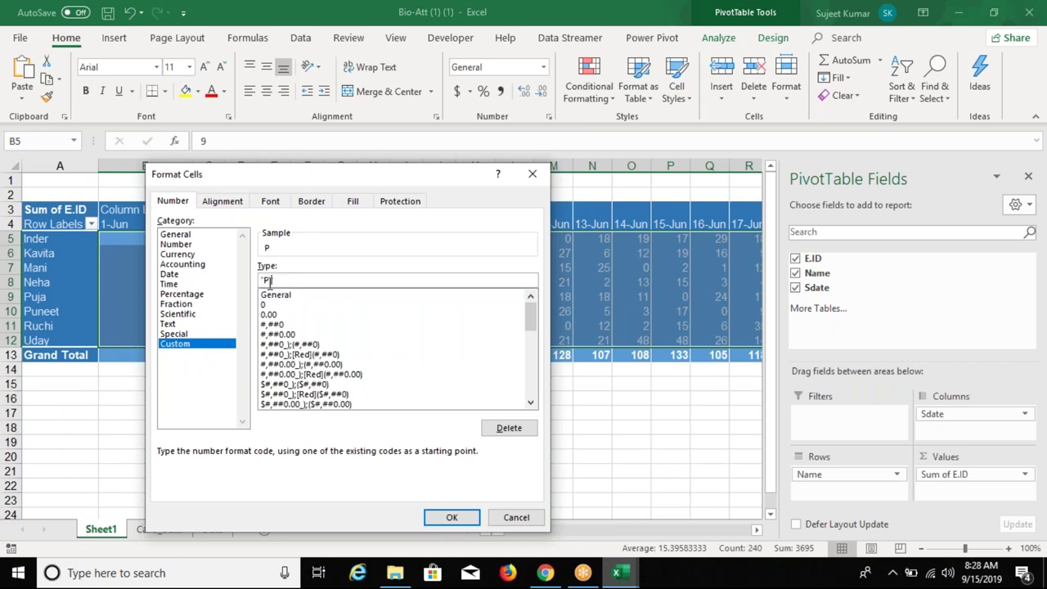
type(";")
left_click(448, 518)
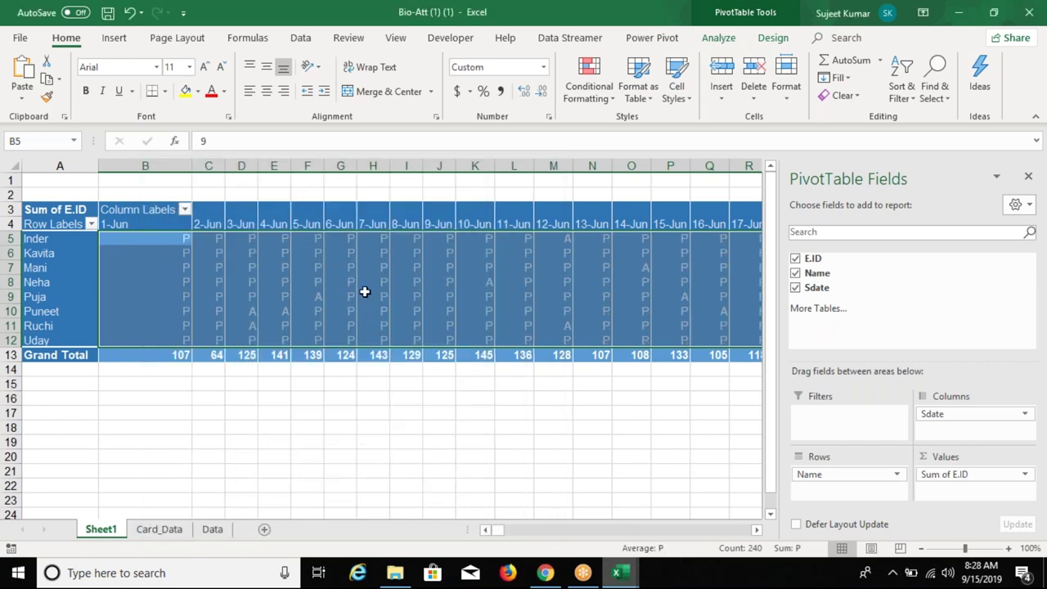
In PivotTable Options > Totals & Filters, uncheck grand totals for both rows and columns.
right_click(365, 291)
left_click(409, 479)
left_click(365, 246)
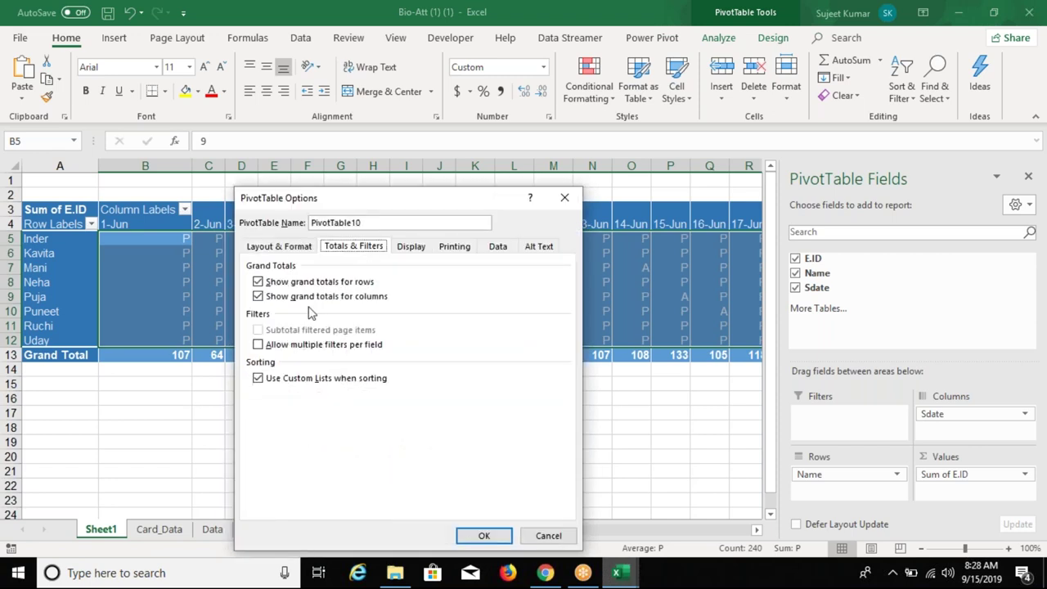
left_click(308, 298)
left_click(309, 284)
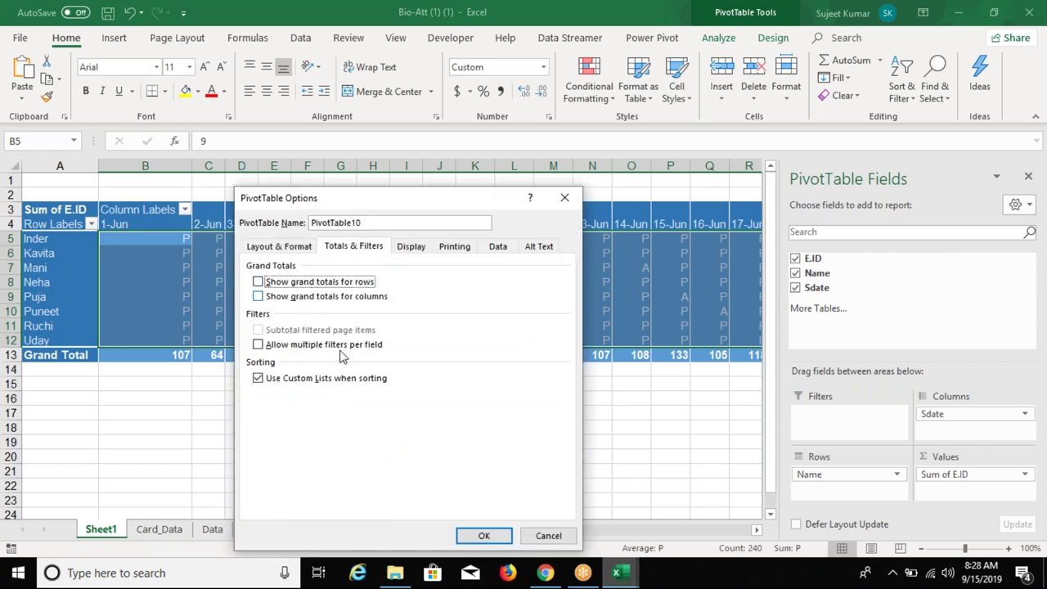
left_click(483, 535)
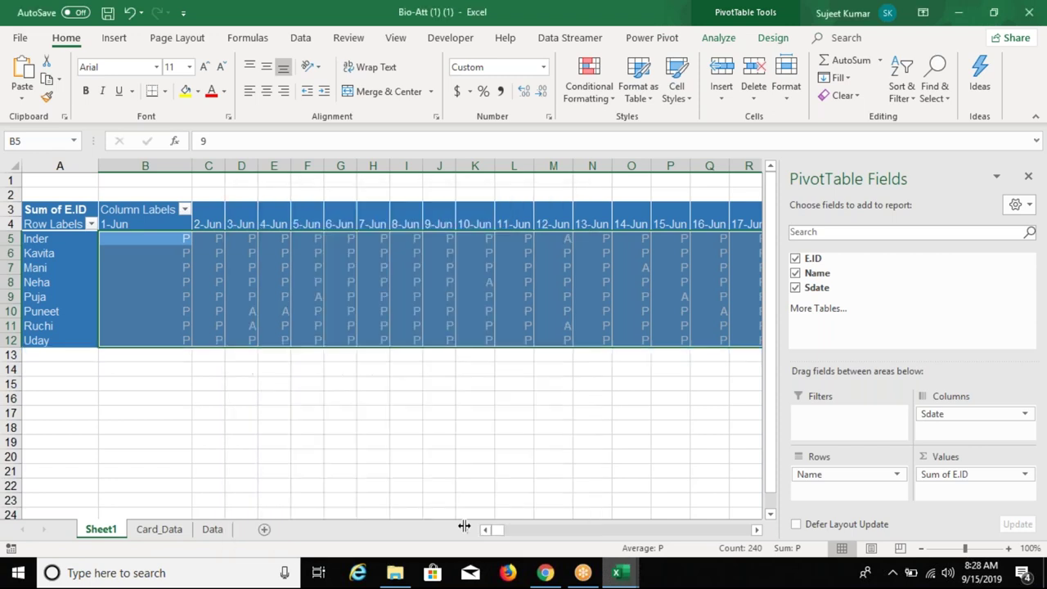
left_click(403, 414)
key("Up")
key("Up")
key("Up")
key("Up")
key("Up")
key("Right")
key("Right")
key("Right")
key("Right")
key("Right")
key("Right")
key("Right")
key("Right")
key("Right")
key("Right")
key("Right")
key("Right")
key("Right")
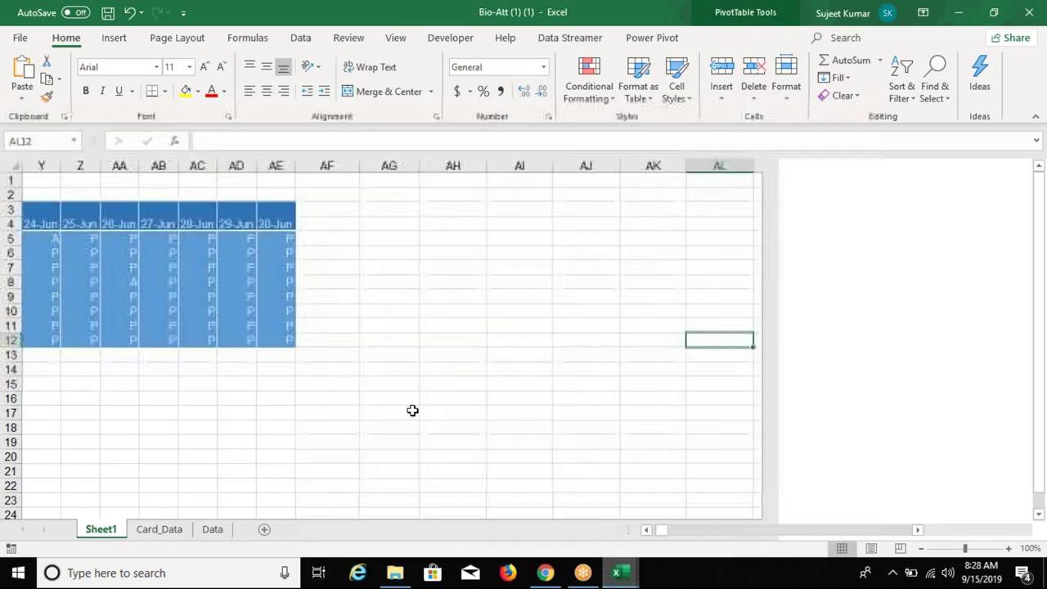
key("Left")
key("Left")
key("Left")
key("Left")
key("Left")
key("Left")
key("Left")
key("Left")
key("Left")
key("Left")
key("Left")
key("Left")
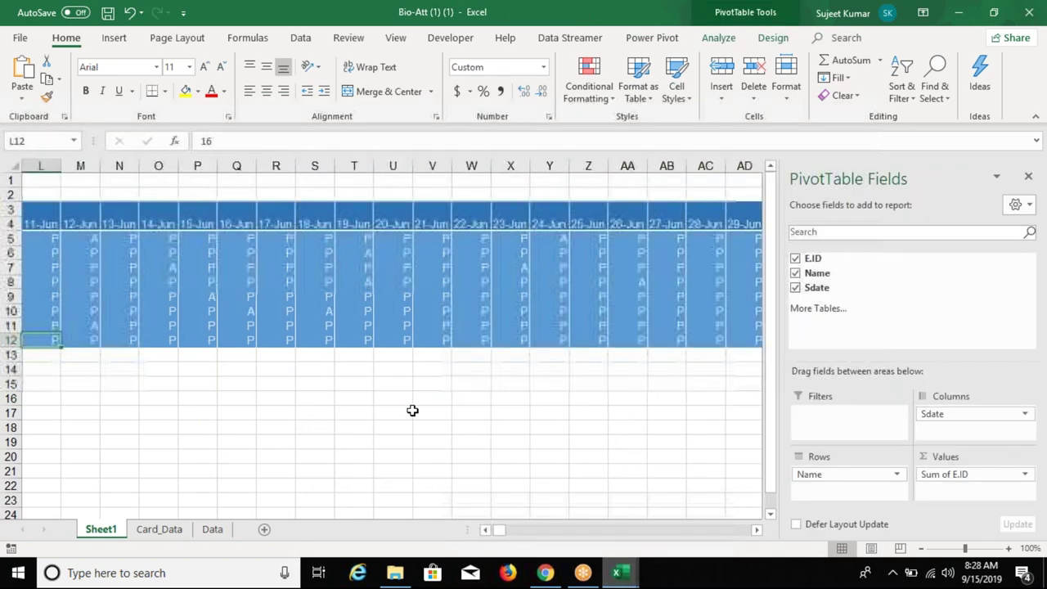
key("Left")
key("Left")
key("Left")
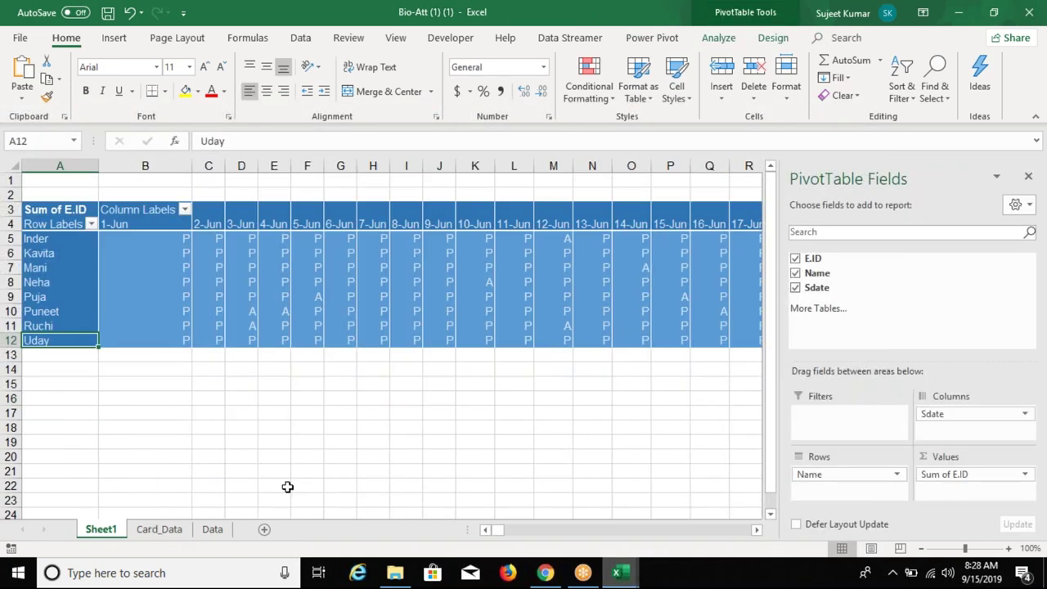
On the Data sheet, select the full record range A1:D730.
left_click(219, 533)
key("Right")
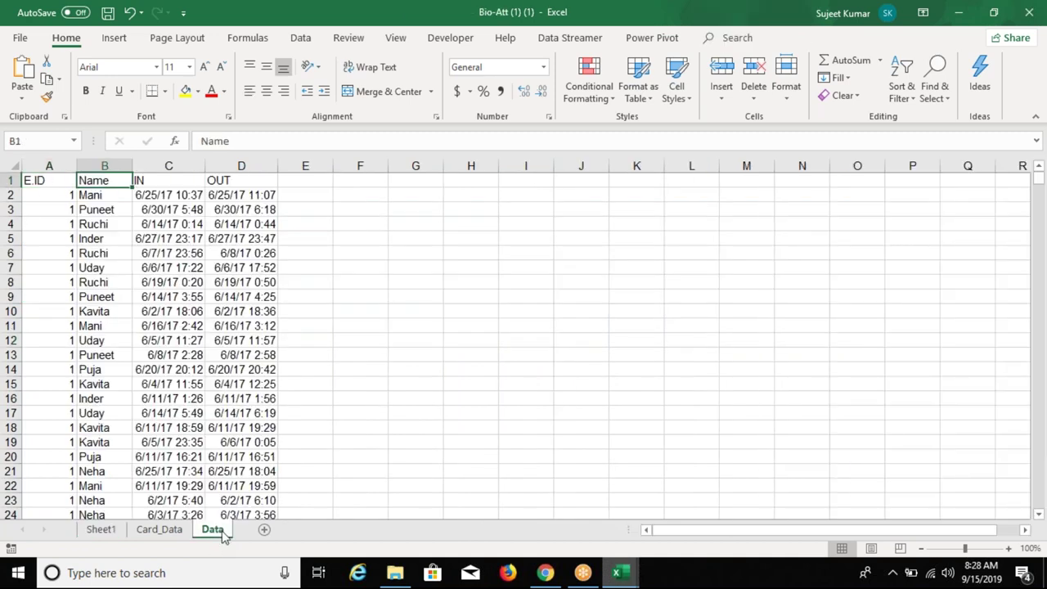
key("Right")
key("Down")
key("Right")
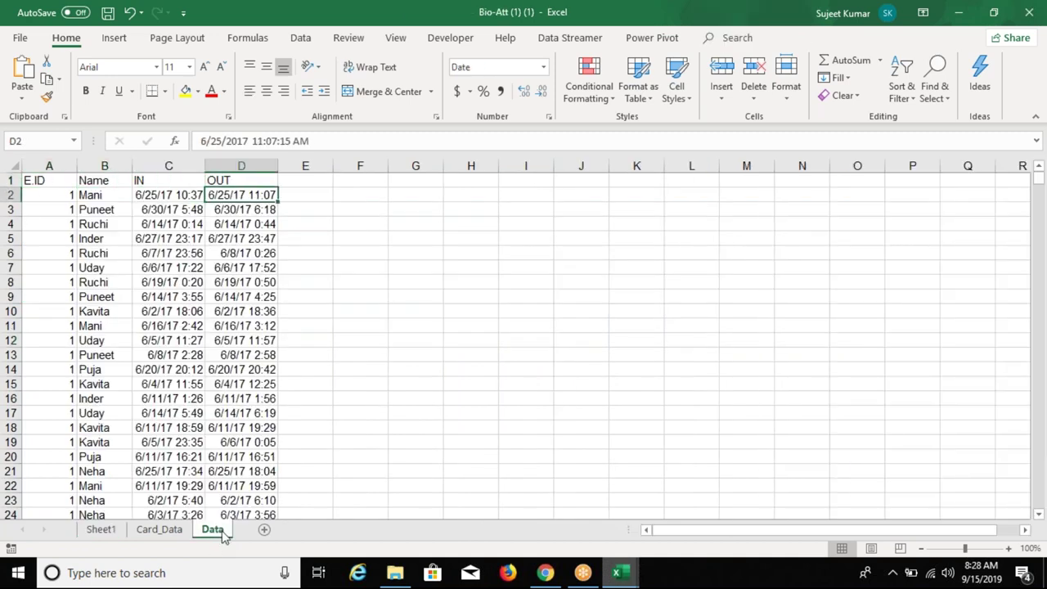
key("ctrl+Down")
key("ctrl+Up")
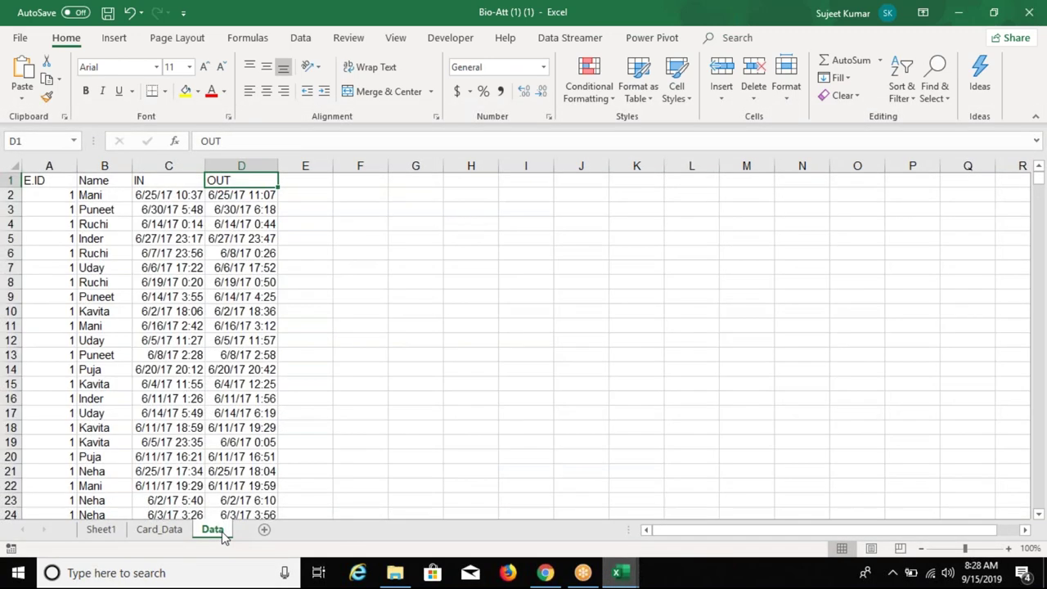
key("ctrl+Left")
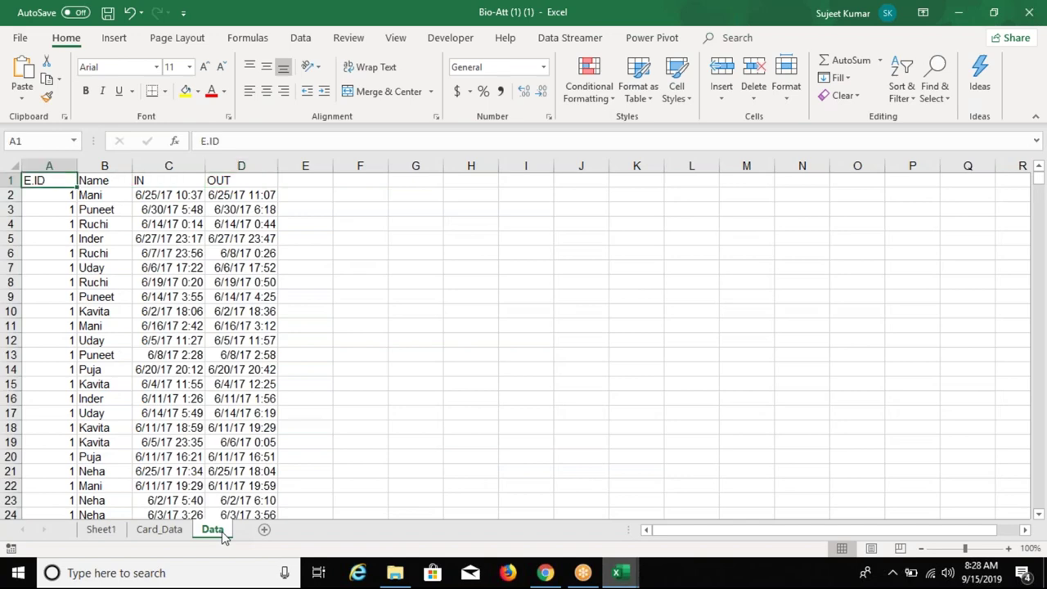
key("ctrl+shift+Right")
key("ctrl+shift+Down")
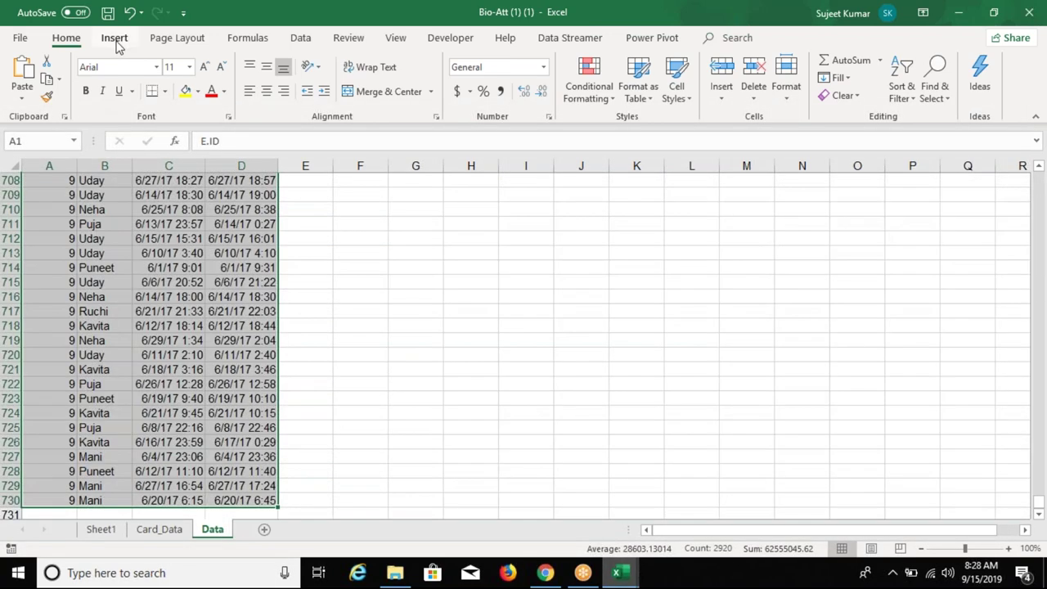
Insert a PivotTable on a new worksheet with Name in Rows and IN in Columns.
left_click(116, 46)
left_click(47, 86)
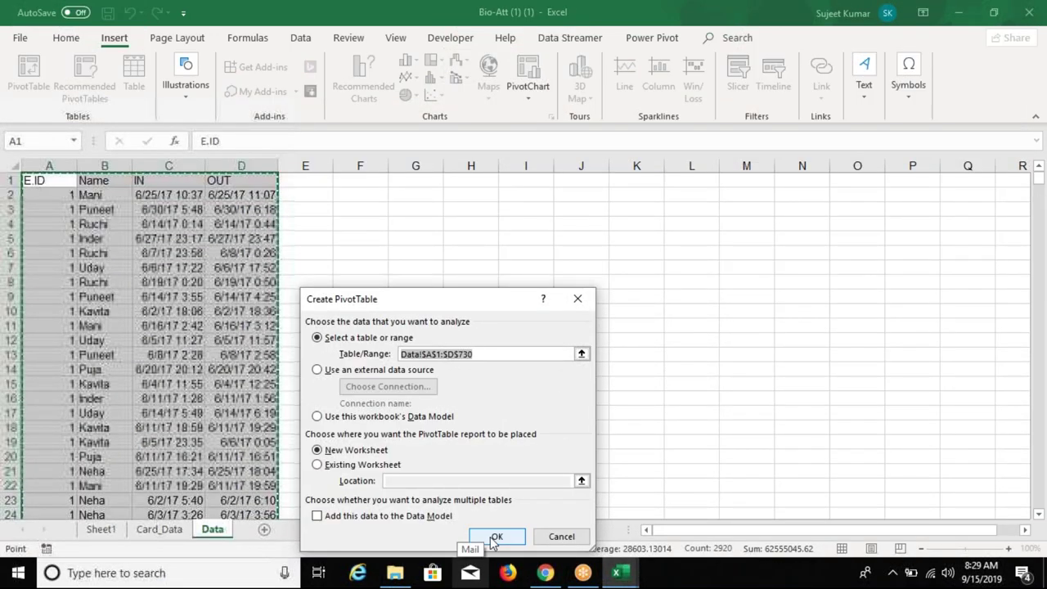
left_click(495, 539)
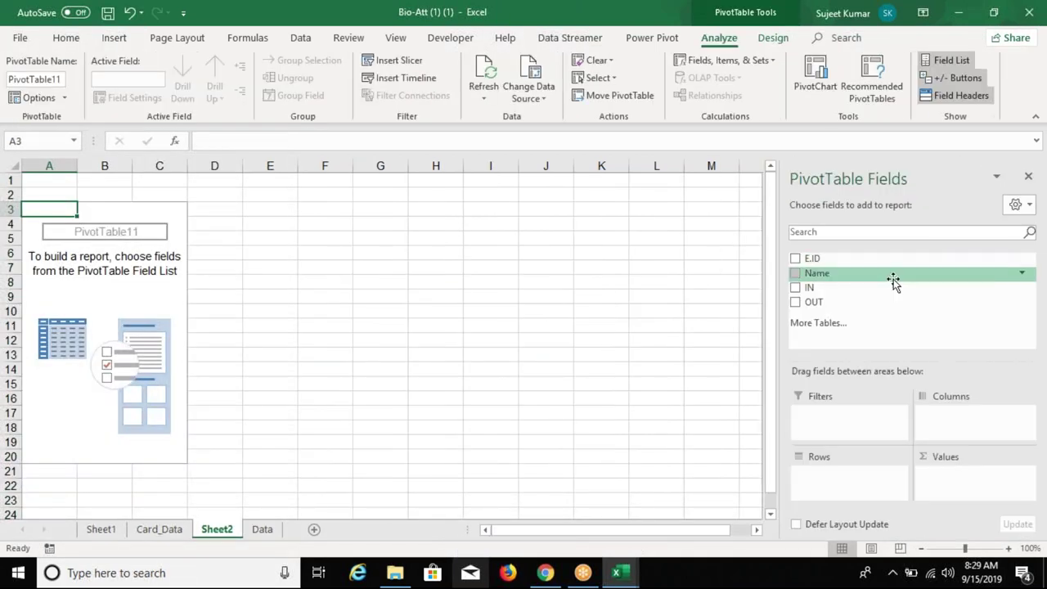
left_click_drag(865, 275, 853, 483)
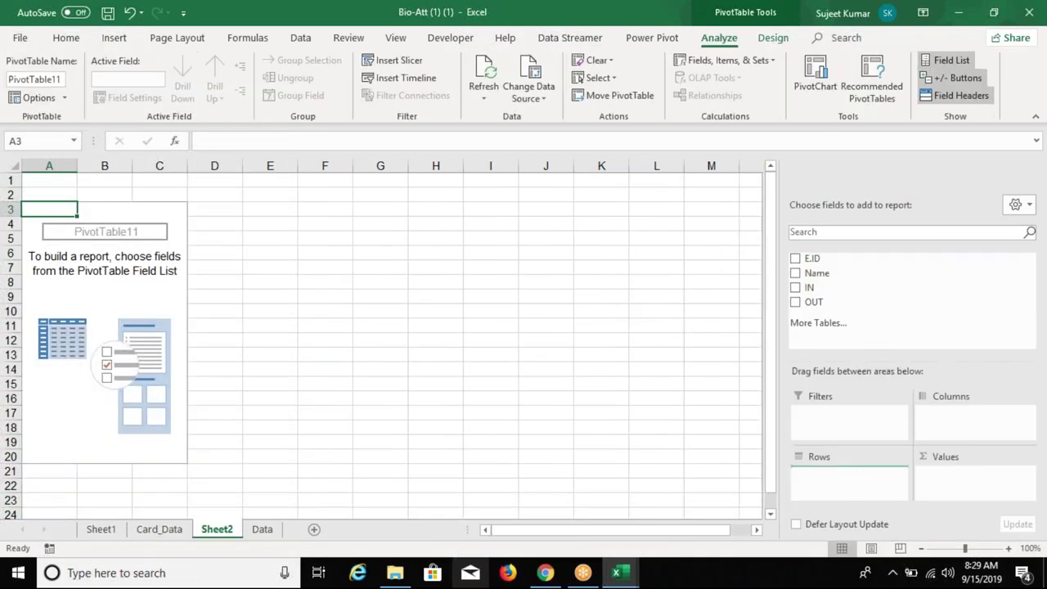
left_click_drag(810, 287, 953, 430)
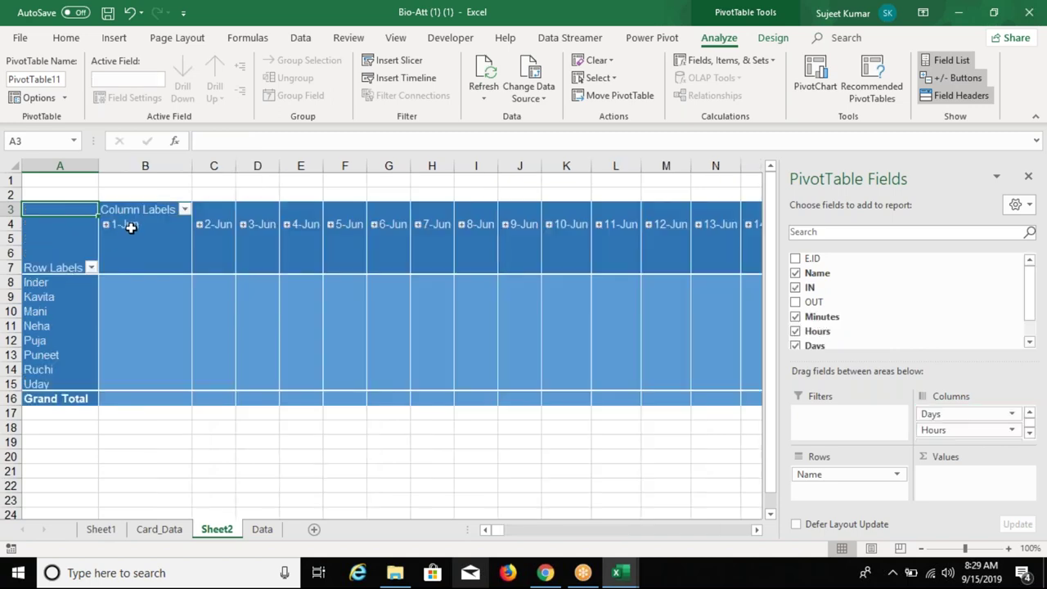
Ungroup the IN date headings, then regroup them by Days only, deselecting Months.
left_click(131, 224)
right_click(132, 224)
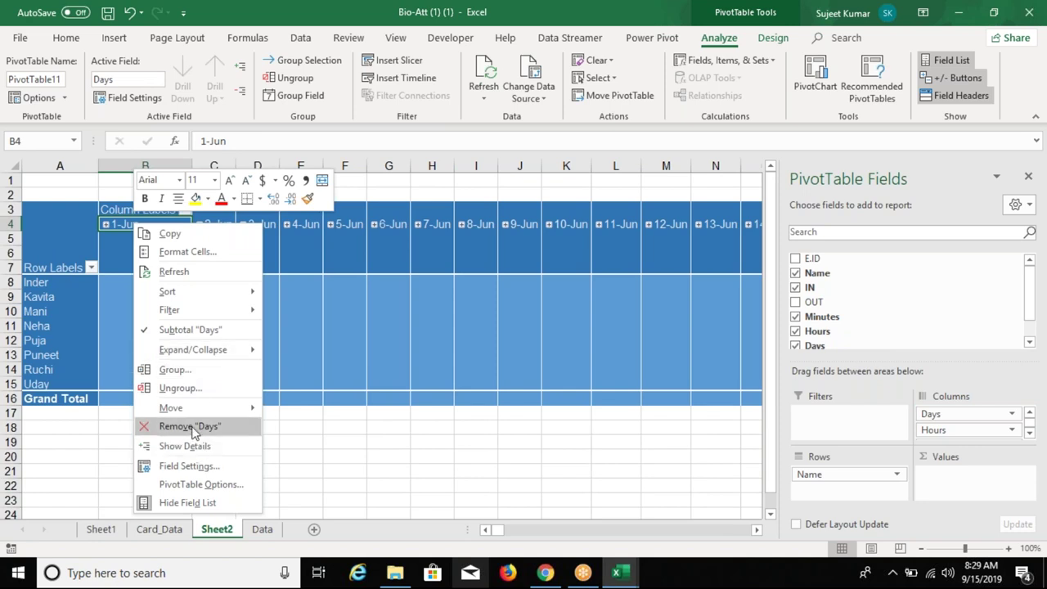
left_click(184, 389)
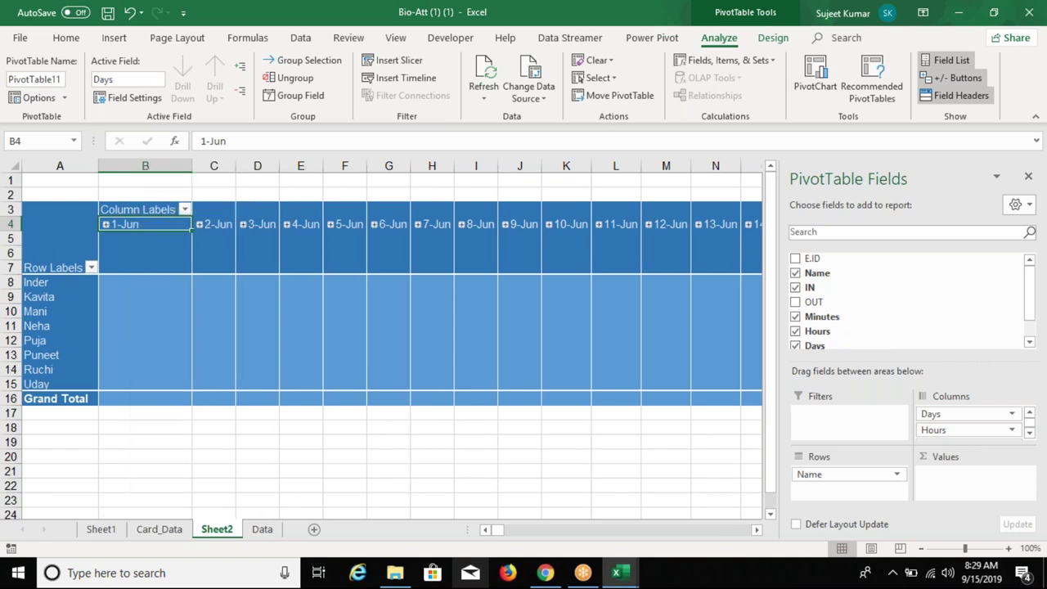
right_click(158, 224)
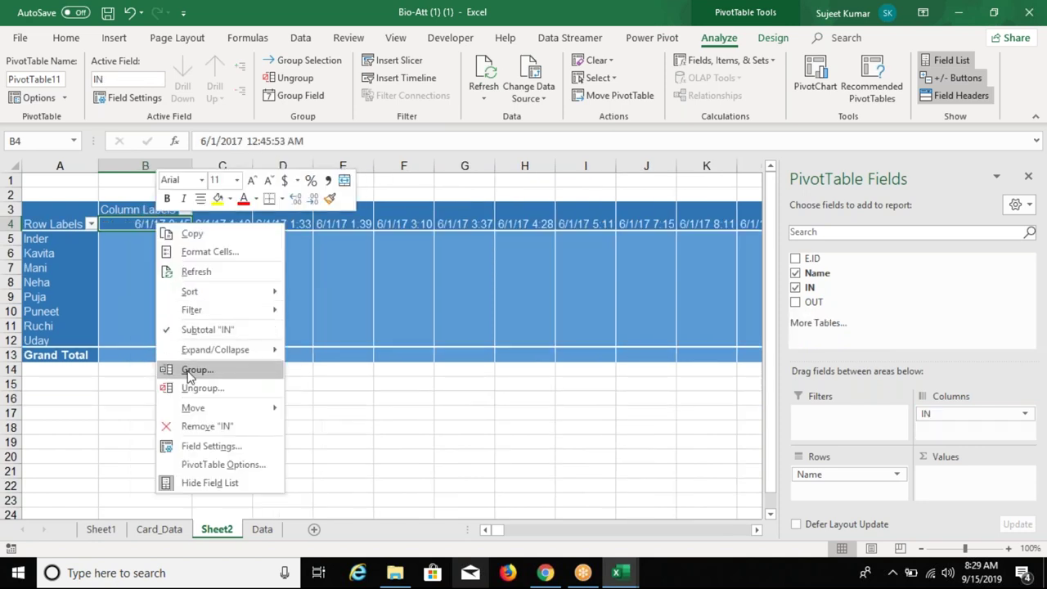
left_click(189, 372)
left_click(124, 379)
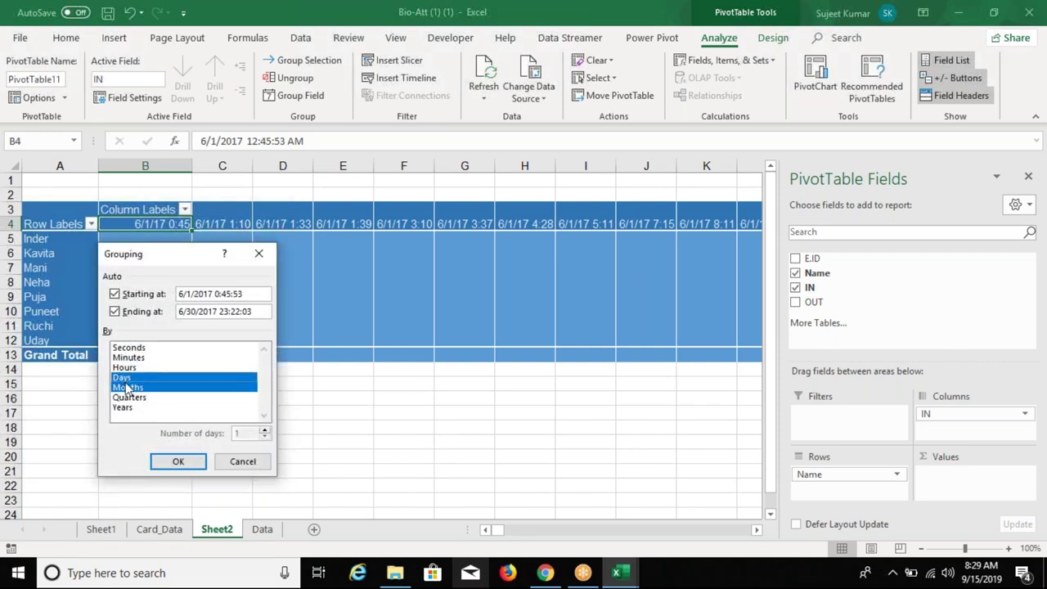
left_click(129, 389)
left_click(177, 461)
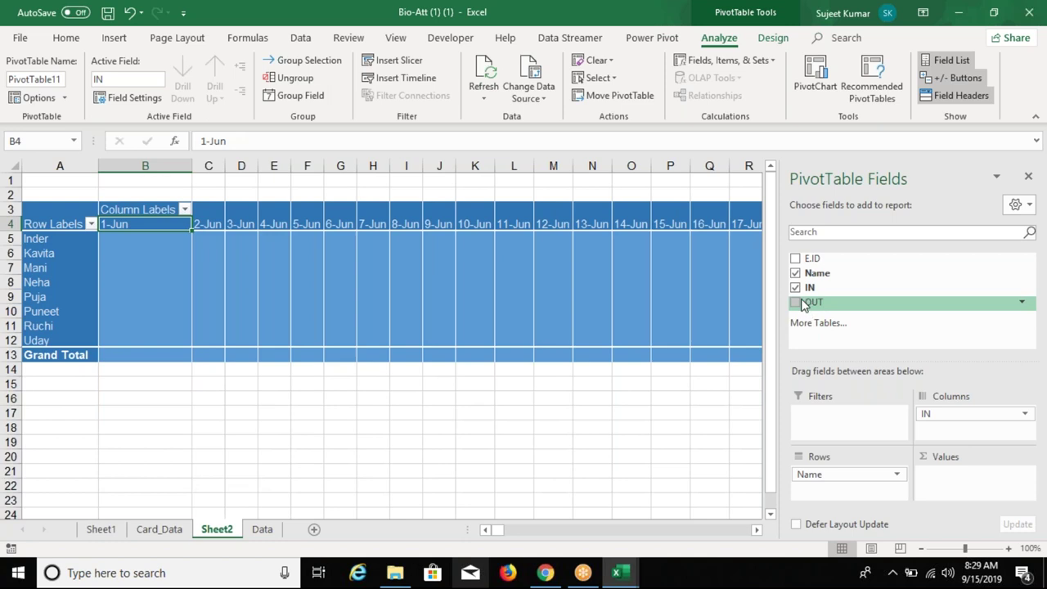
Add IN and OUT to Values and summarize IN by Min.
left_click_drag(810, 288, 953, 482)
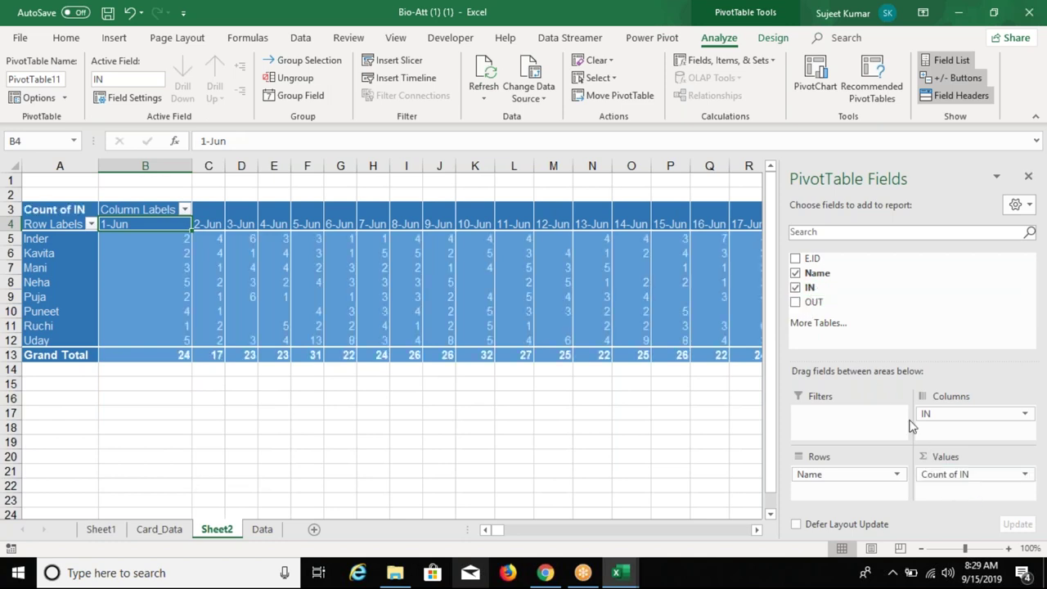
mouse_move(814, 301)
left_mouse_down()
mouse_move(965, 507)
mouse_move(953, 489)
left_mouse_up()
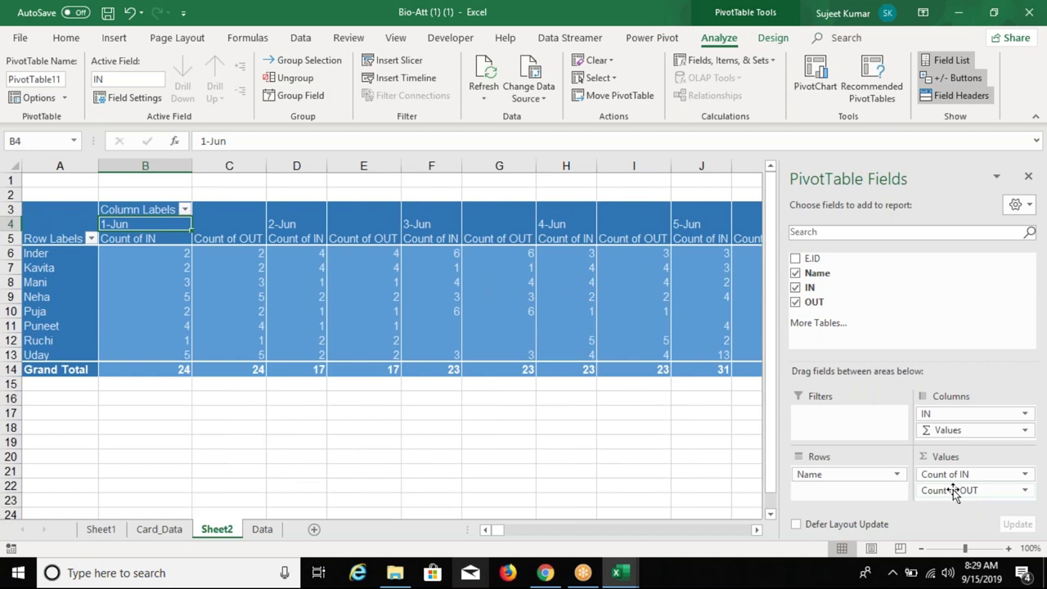
left_click(941, 476)
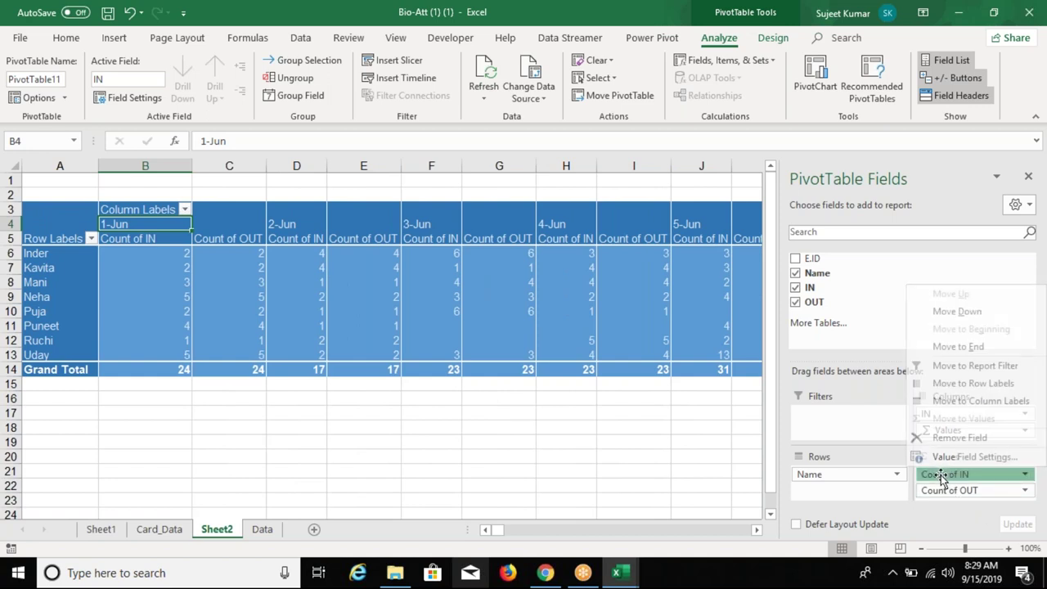
left_click(939, 458)
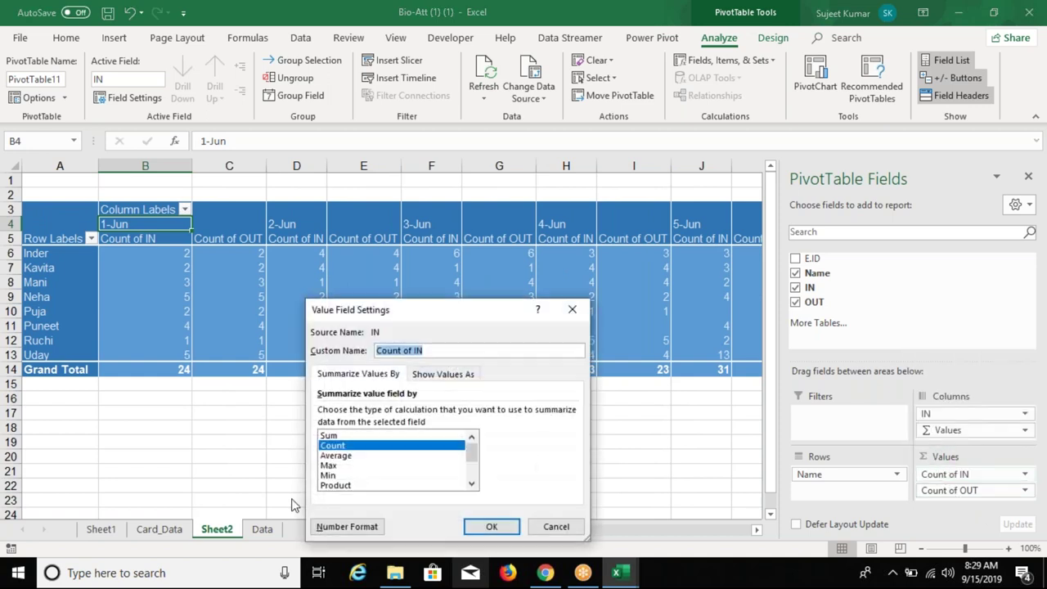
left_click(342, 465)
left_click(342, 475)
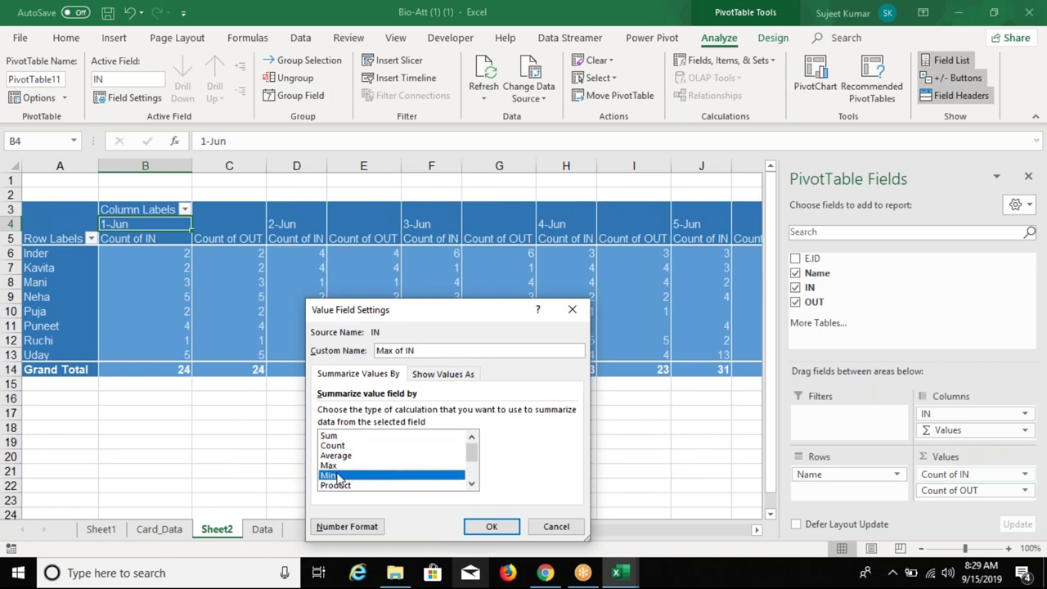
left_click(489, 528)
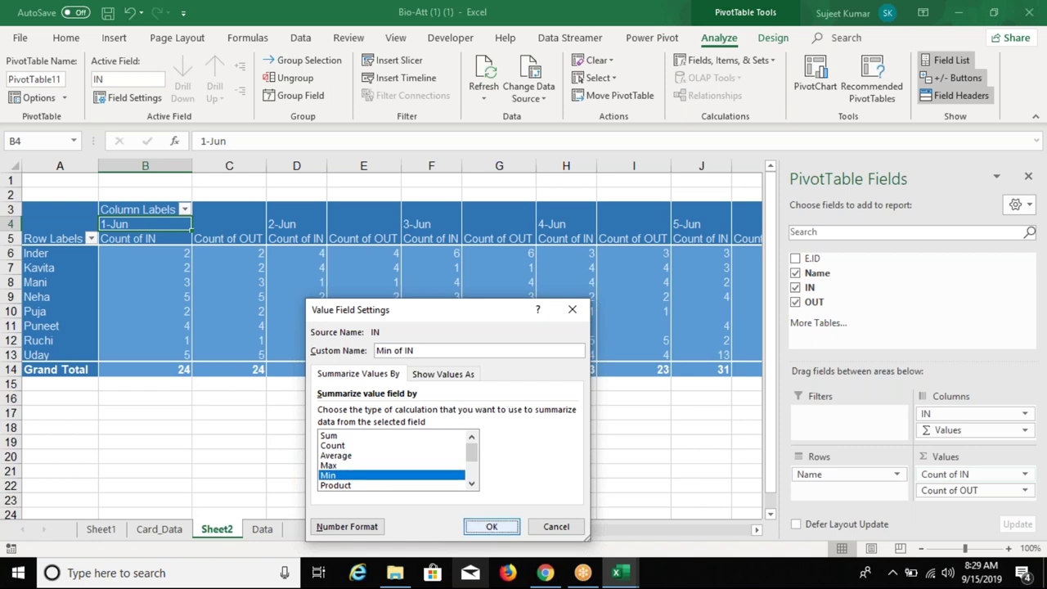
left_click(138, 253)
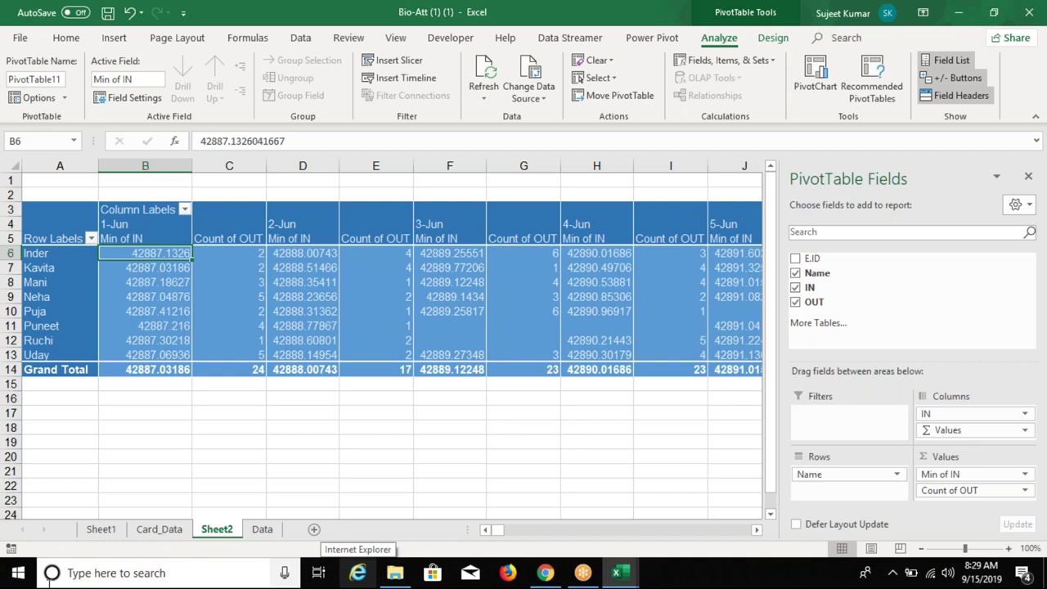
Change the Count of OUT value field to summarize by Max.
left_click(970, 491)
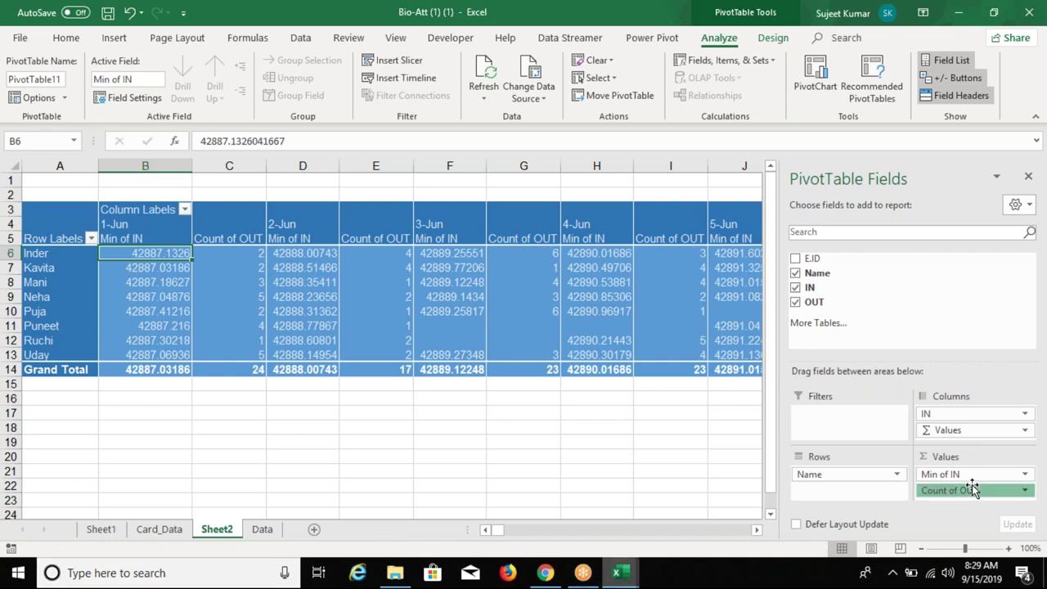
left_click(967, 474)
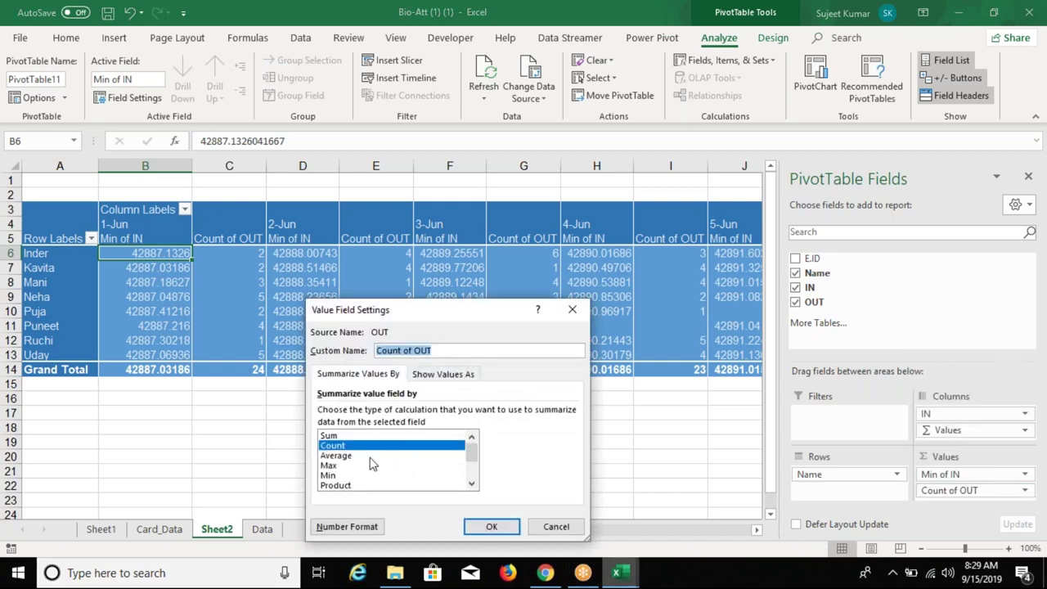
left_click(332, 466)
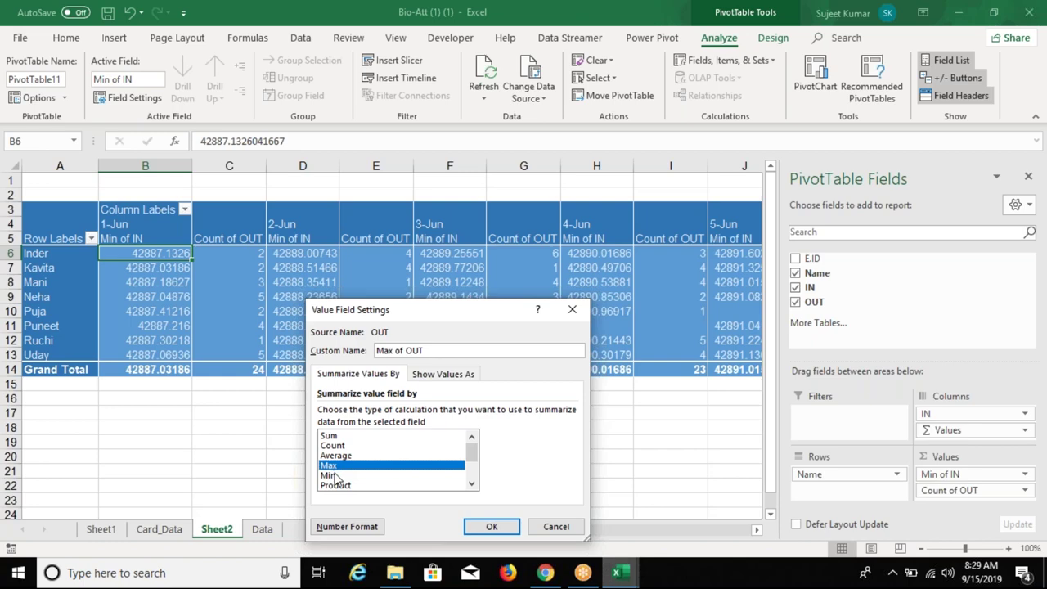
left_click(492, 527)
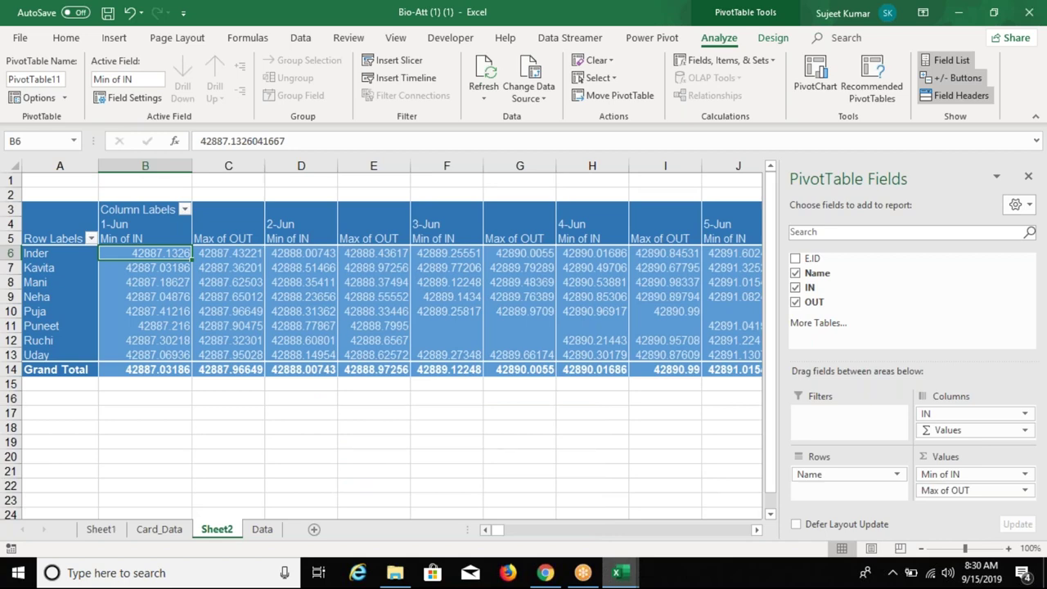
scroll(488, 525, "right", 5)
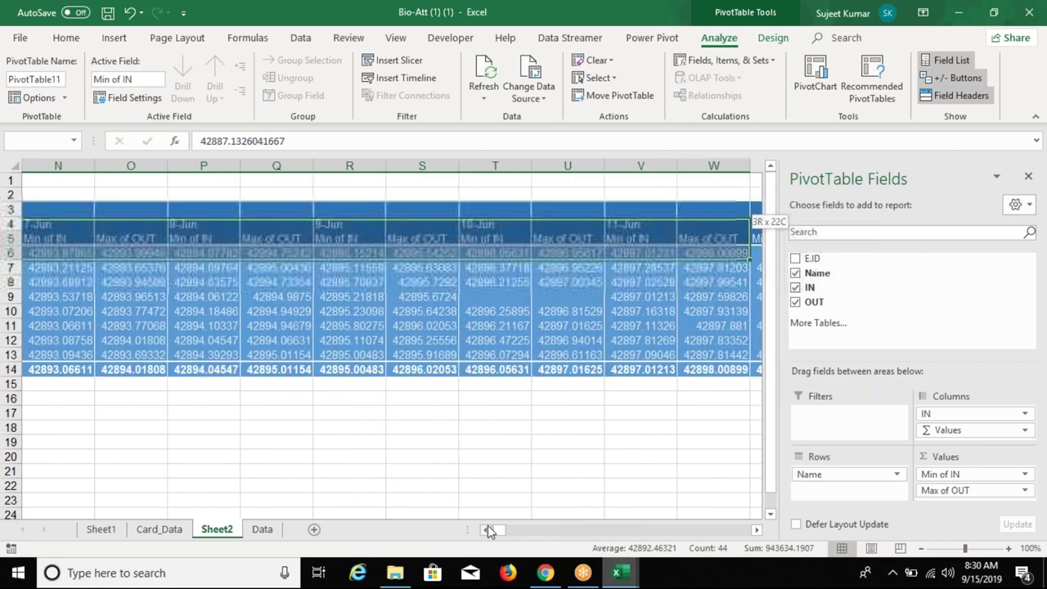
Format the selected Min of IN and Max of OUT values as clock times using Ctrl+Shift+2.
left_click_drag(753, 254, 752, 356)
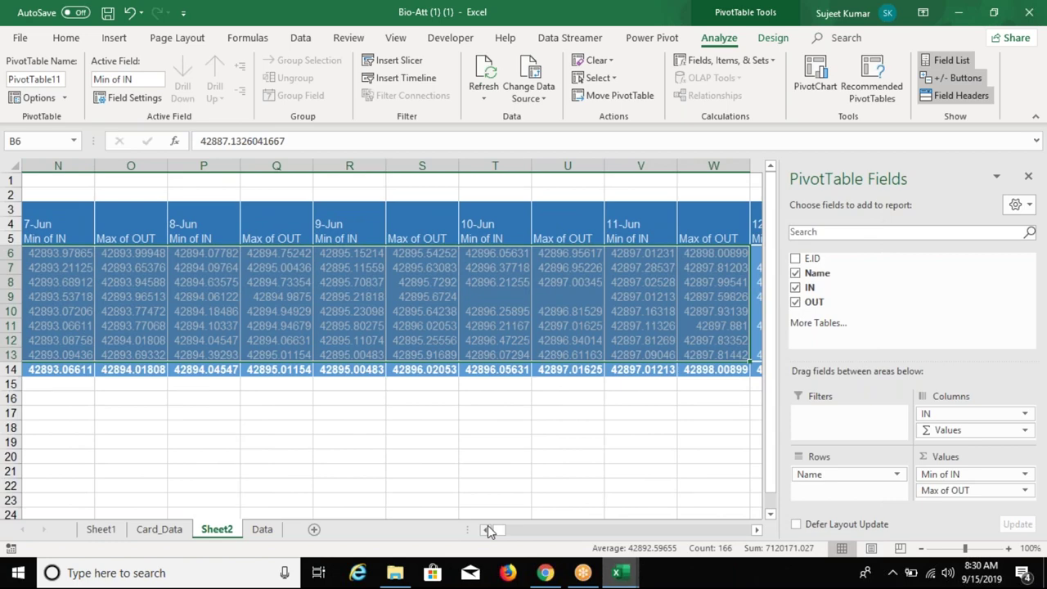
right_click(294, 340)
key("Escape")
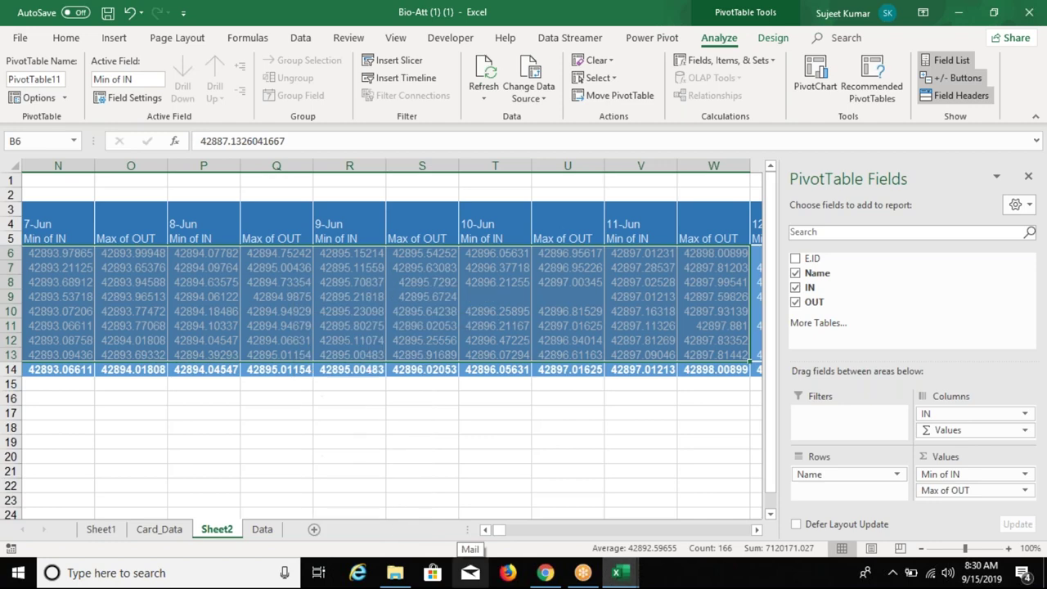
key("ctrl+shift+2")
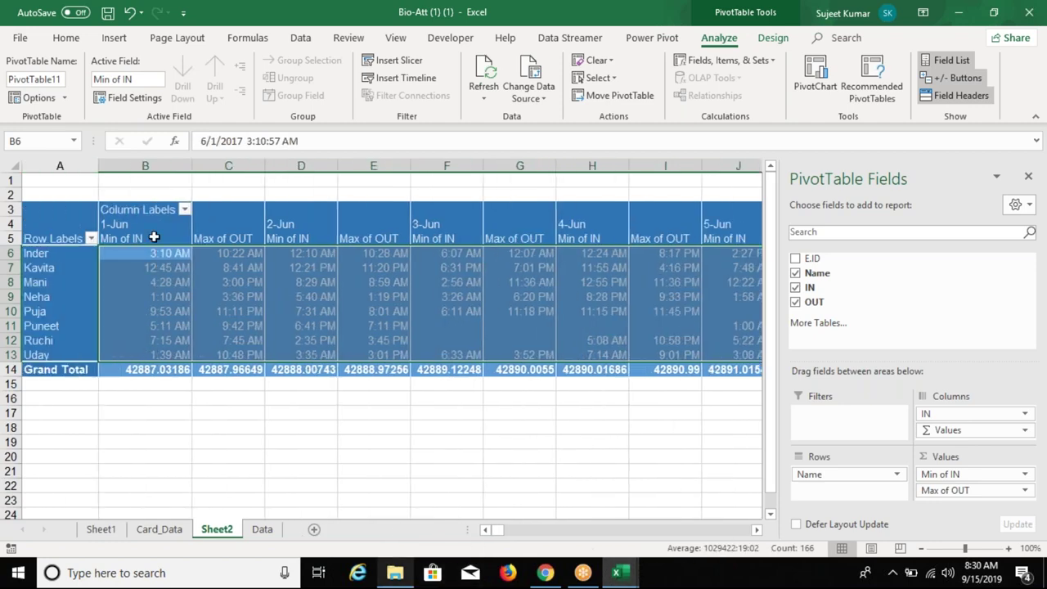
left_click(152, 238)
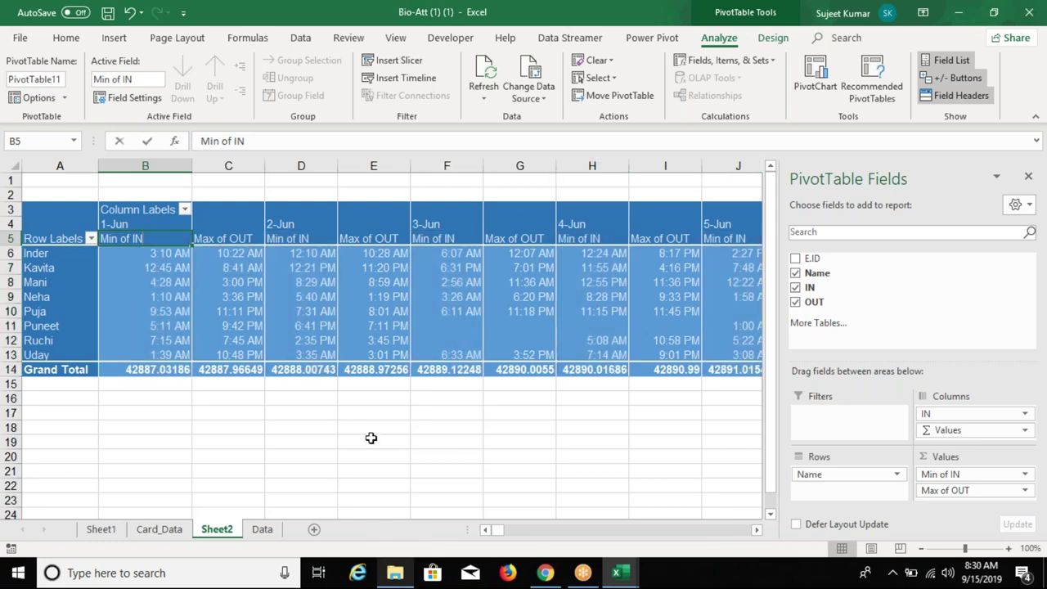
Rename the Min of IN header to IN, dismissing the duplicate-name warning.
type("IN")
key("Return")
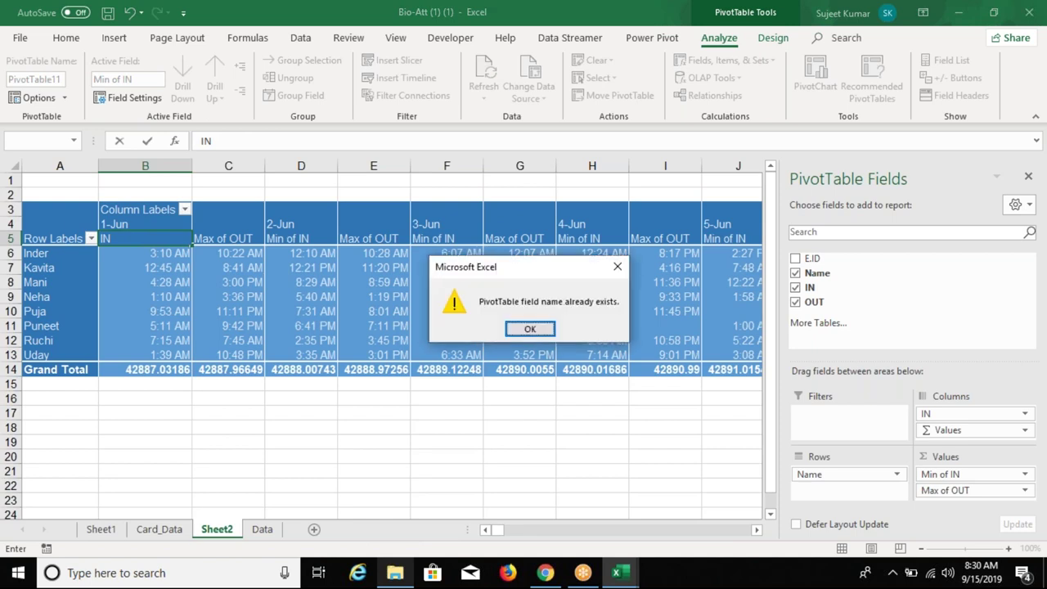
key("Return")
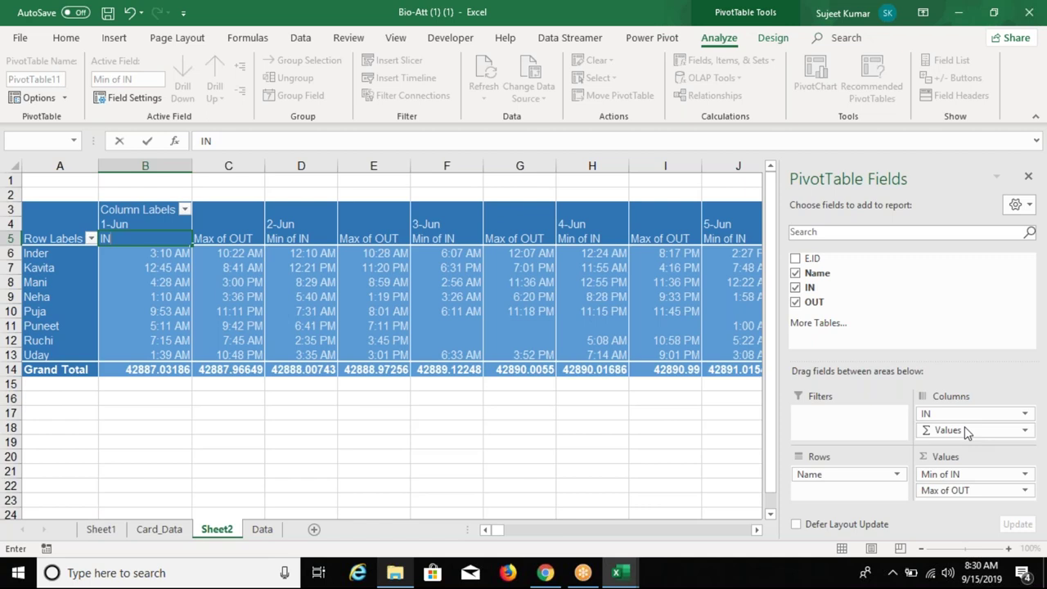
key("Return")
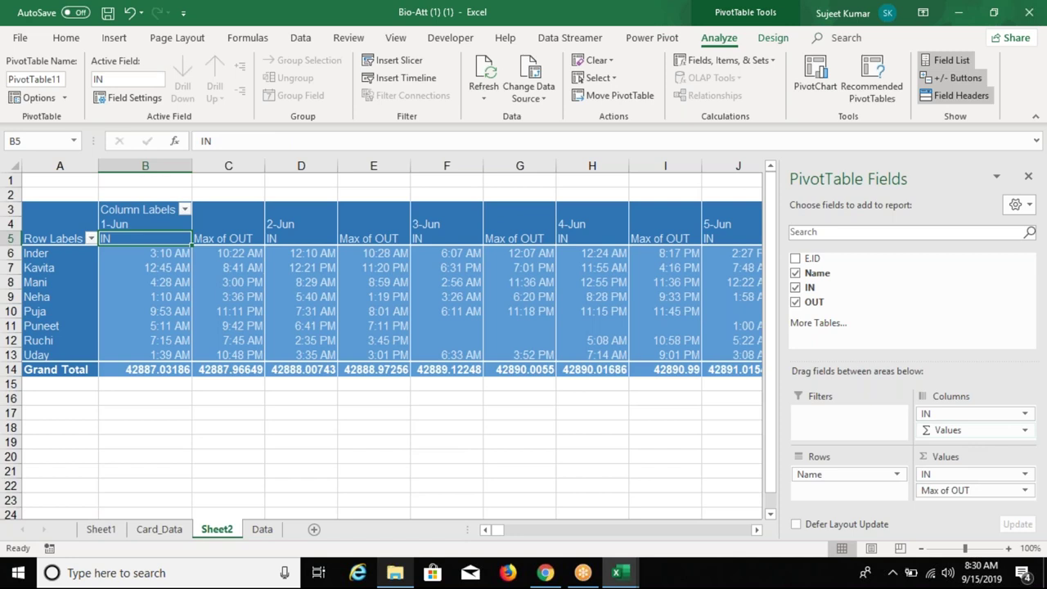
Rename the Max of OUT header to Out, dismissing the duplicate-name warning.
left_click(228, 238)
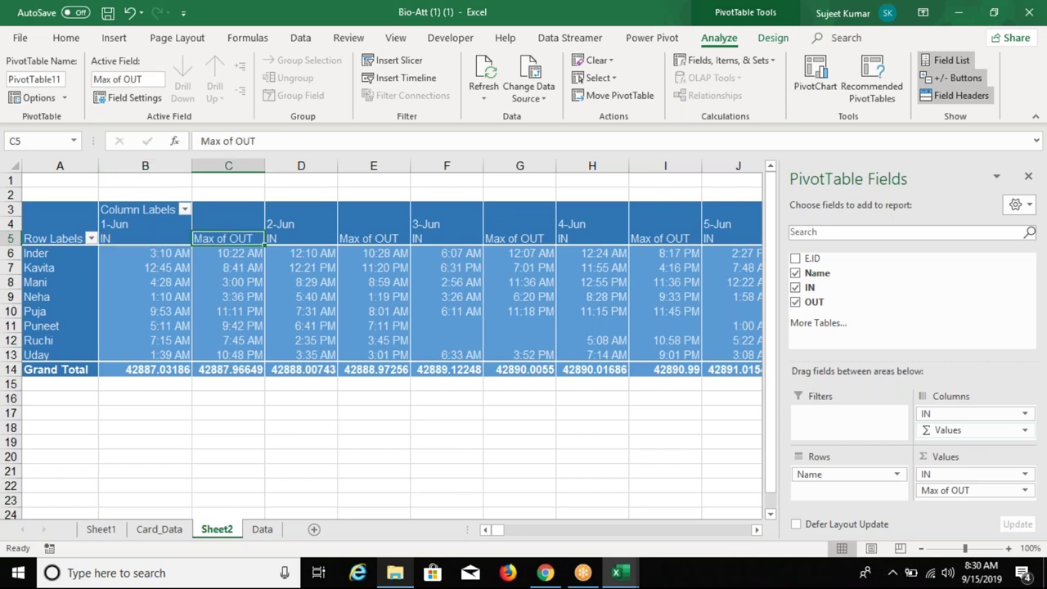
type("Out")
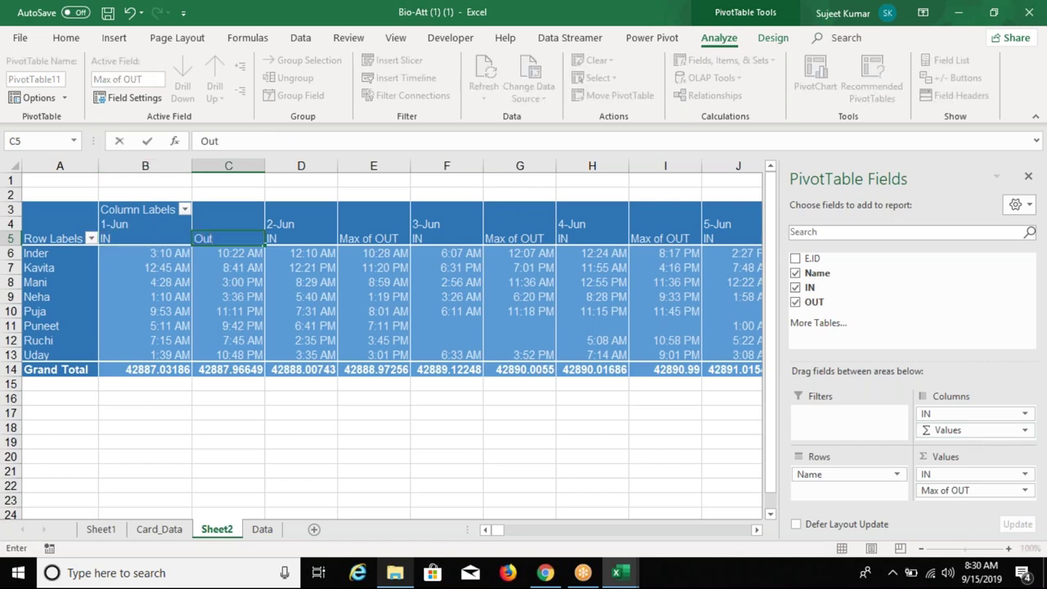
key("Return")
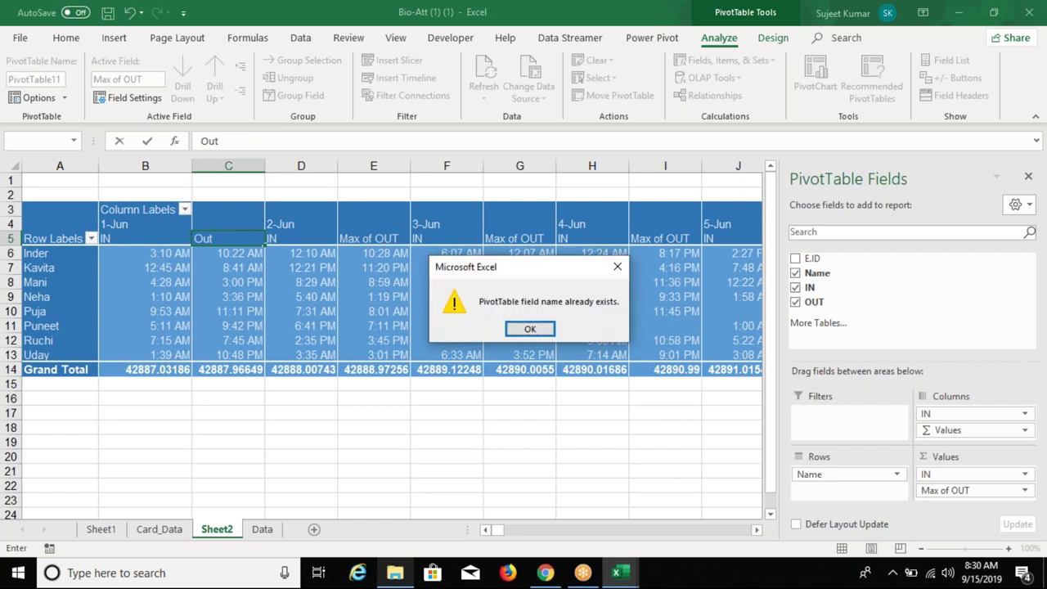
key("Return")
key("Return")
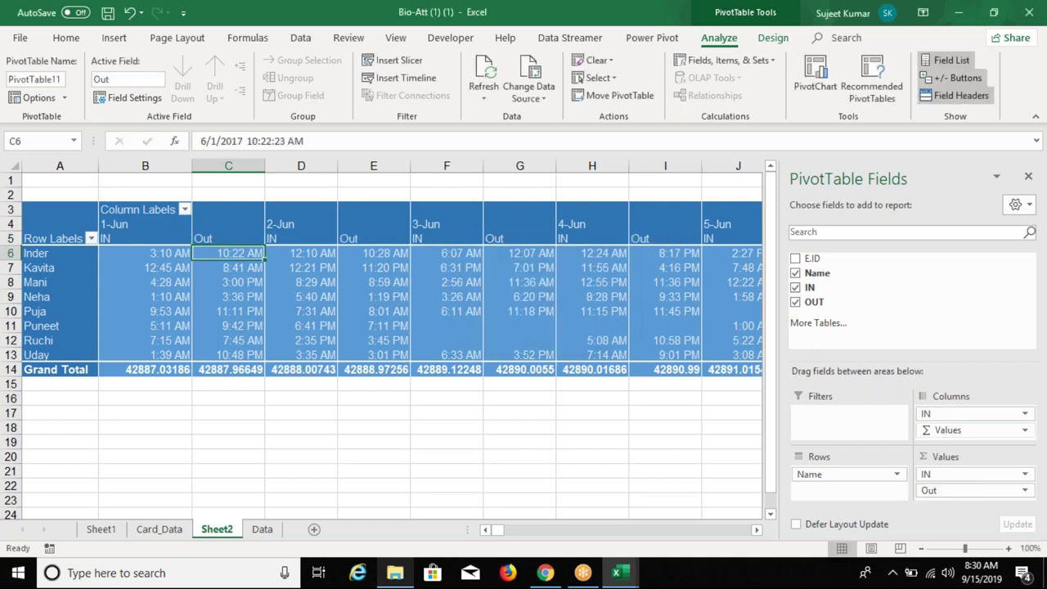
key("Up")
key("Up")
key("Left")
key("Right")
left_click_drag(264, 230, 227, 230)
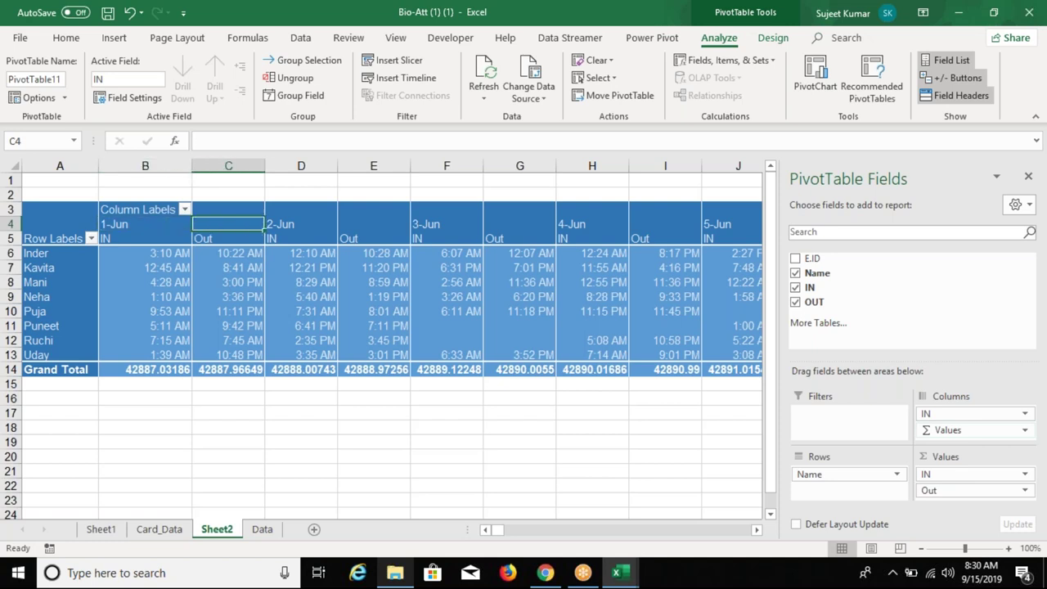
left_click_drag(139, 224, 246, 224)
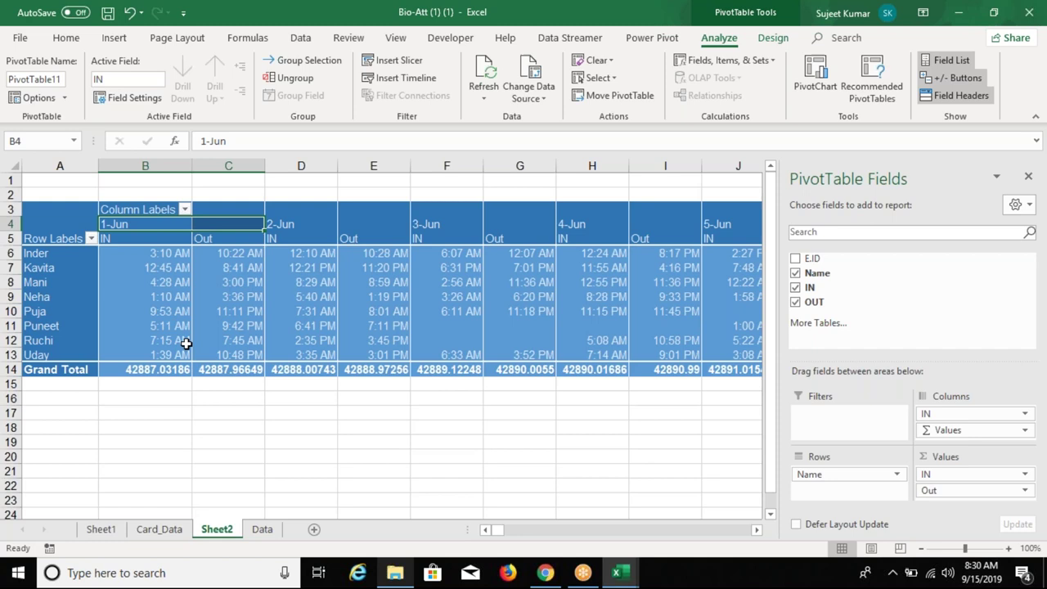
Enable 'Merge and center cells with labels' in PivotTable Options so each date spans its IN and Out columns.
left_click(156, 280)
right_click(155, 280)
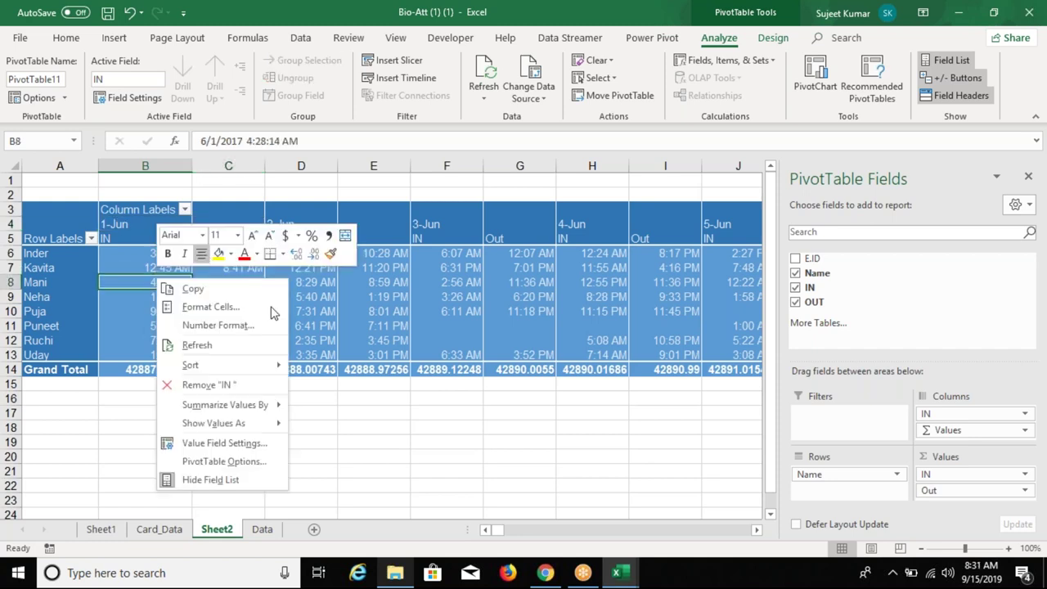
left_click(35, 97)
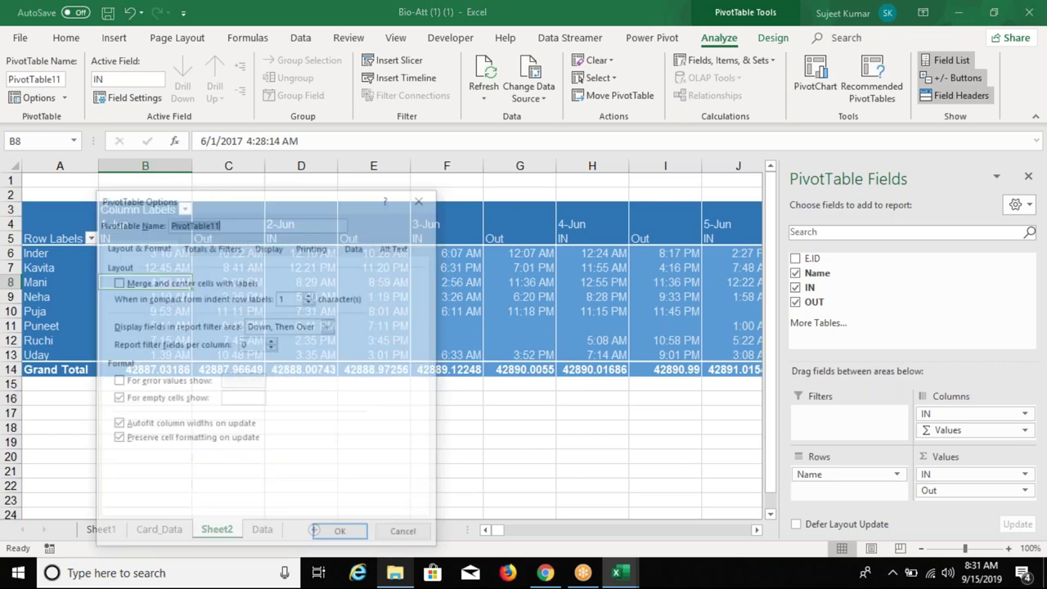
left_click(130, 283)
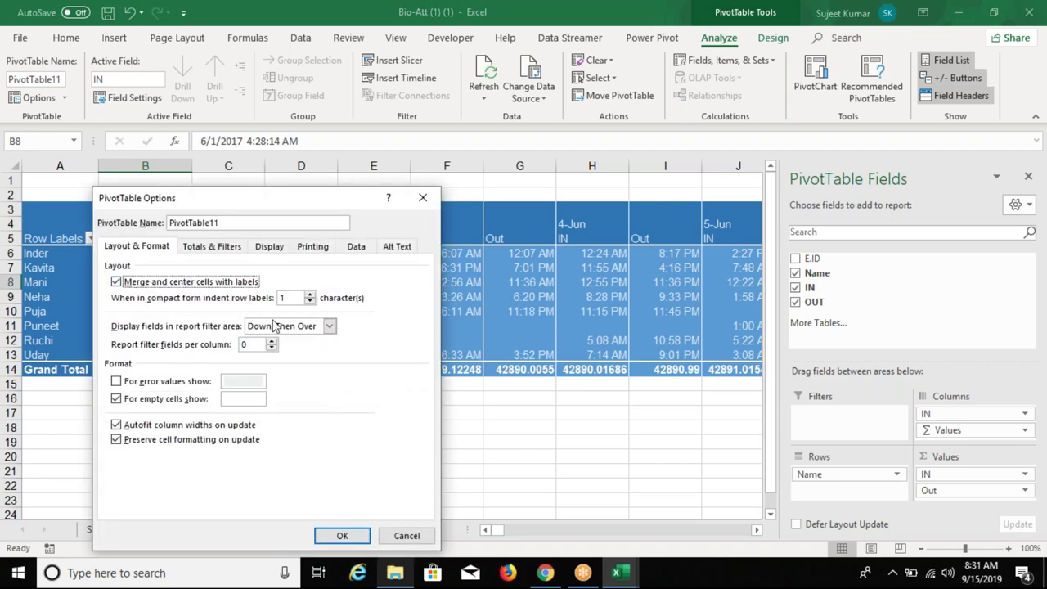
left_click(351, 536)
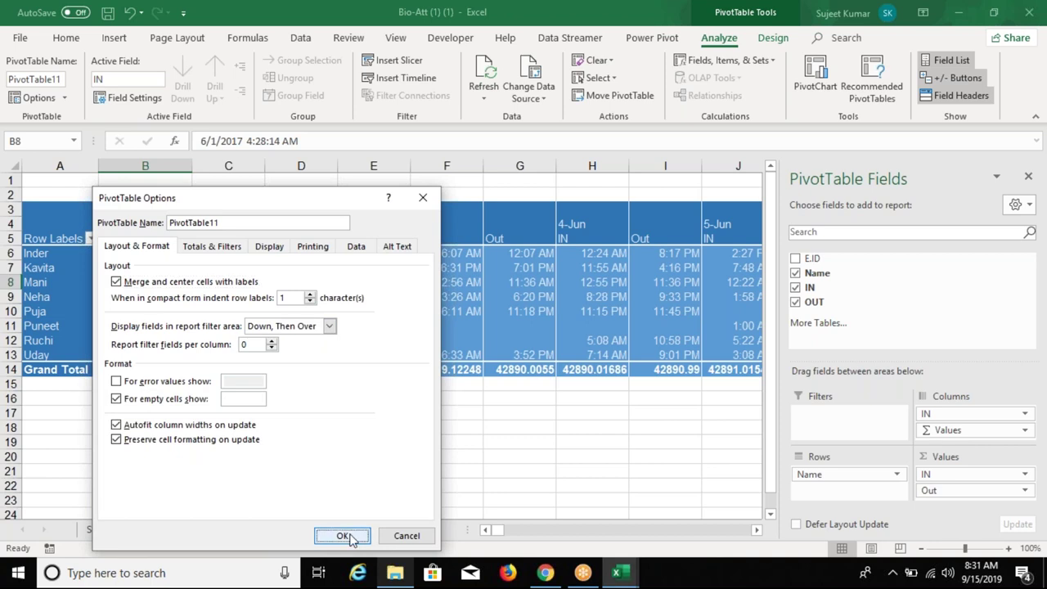
key("Up")
key("Up")
key("Up")
key("Up")
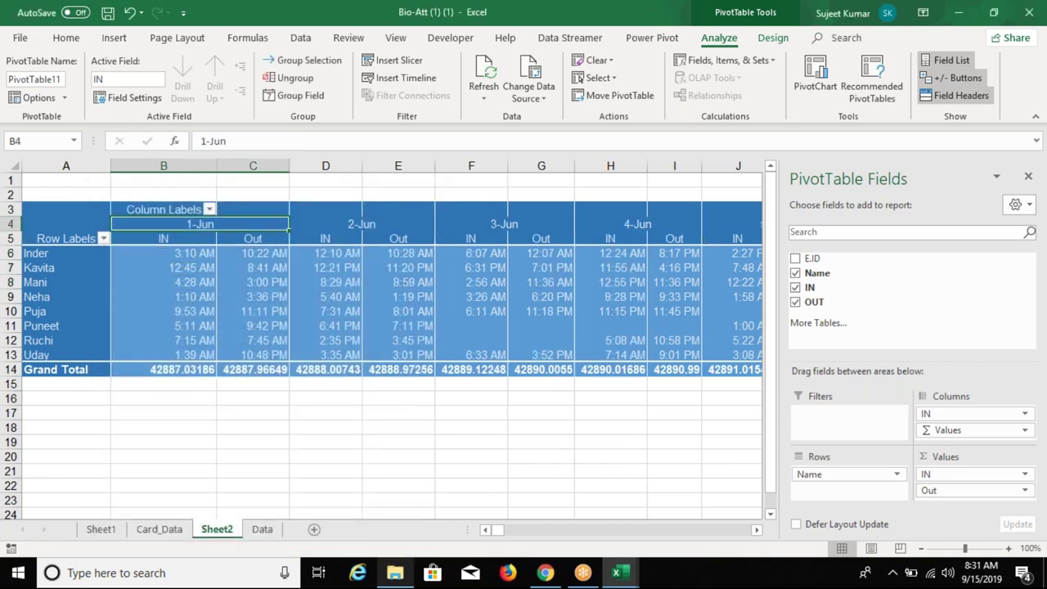
key("Right")
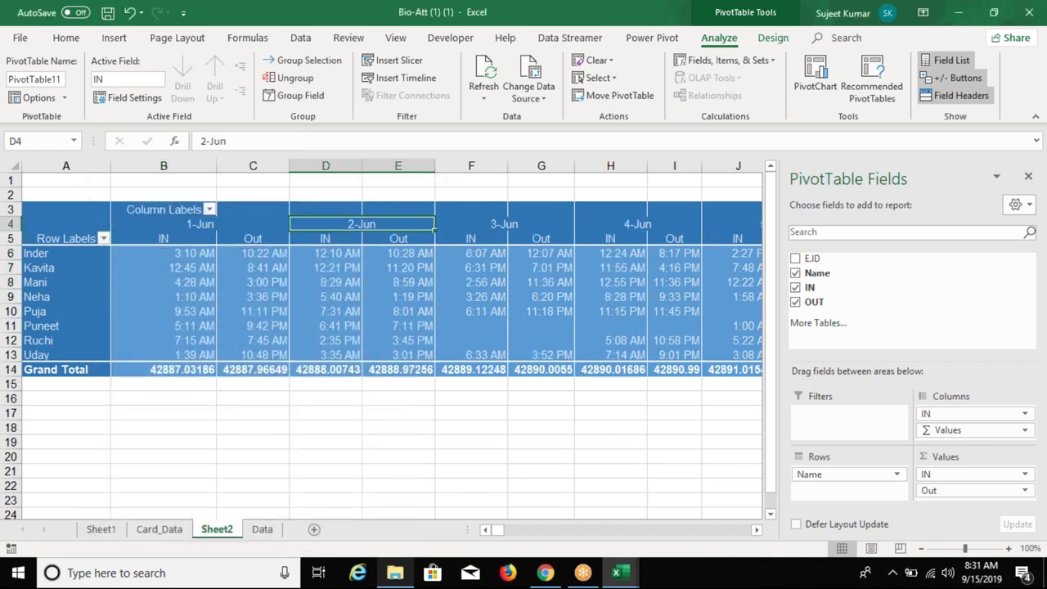
key("Right")
key("Right")
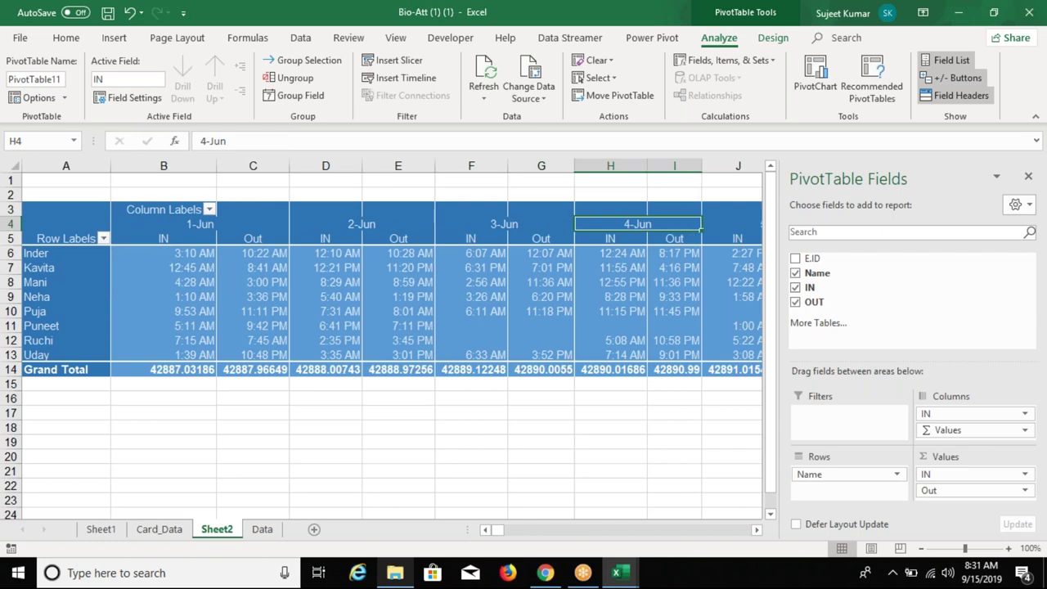
key("Right")
key("ctrl+Left")
key("Left")
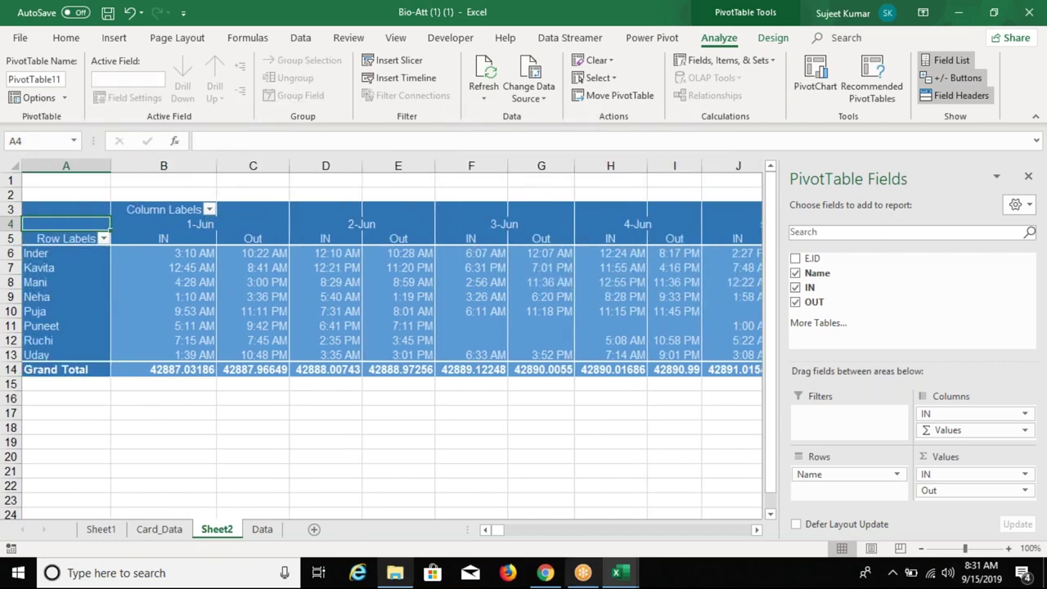
Turn off Field Headers so the Row Labels and Column Labels captions disappear.
left_click(945, 95)
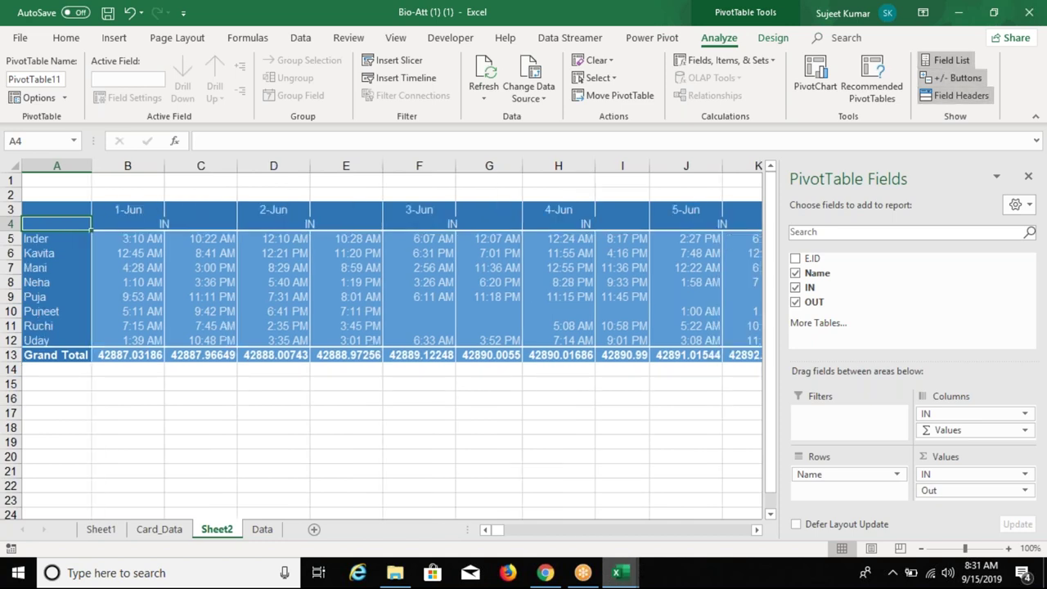
left_click(942, 101)
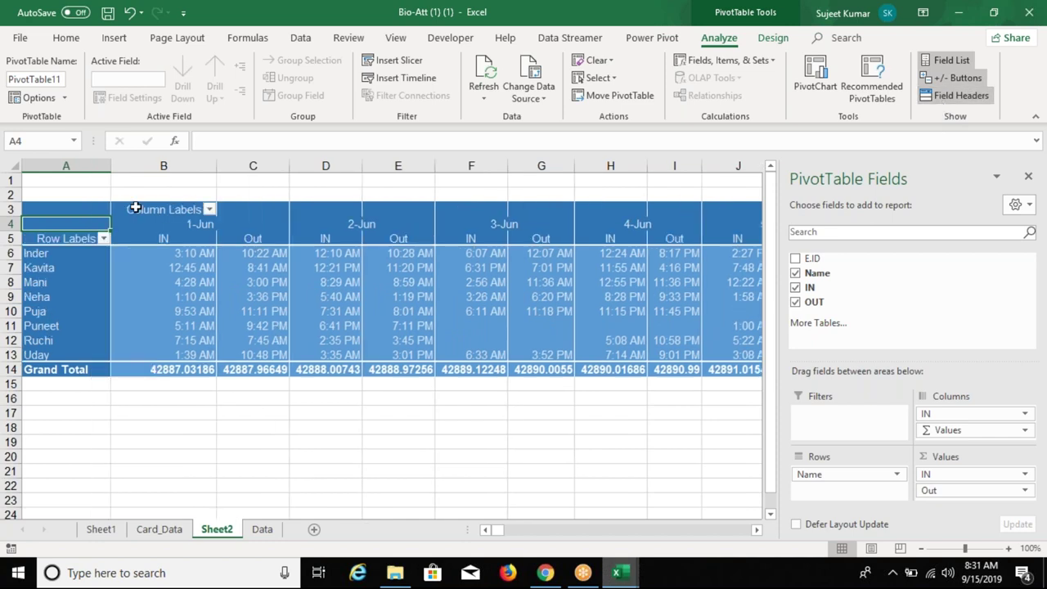
left_click(963, 98)
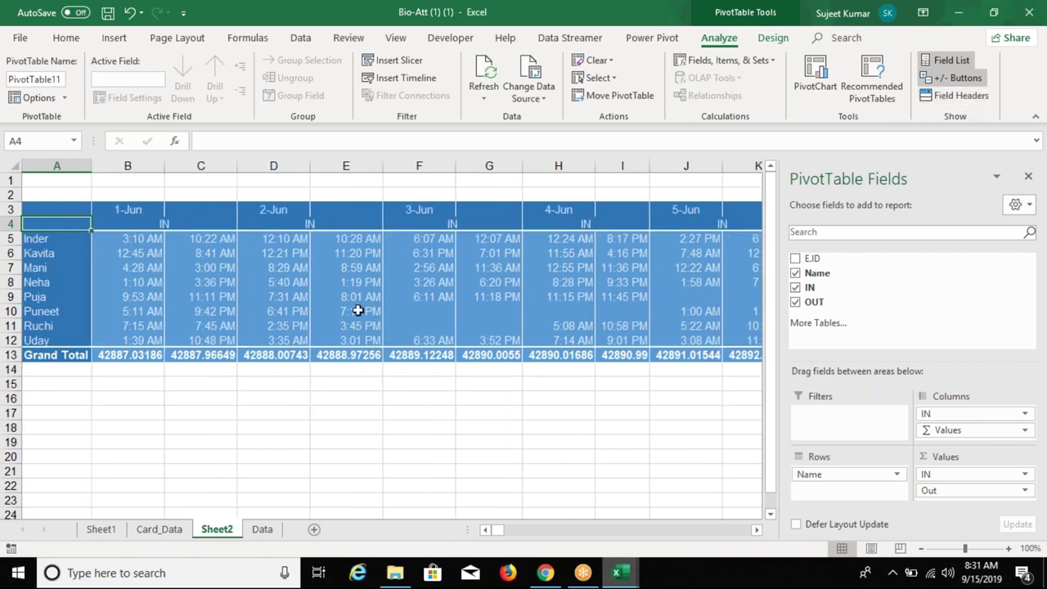
left_click(227, 442)
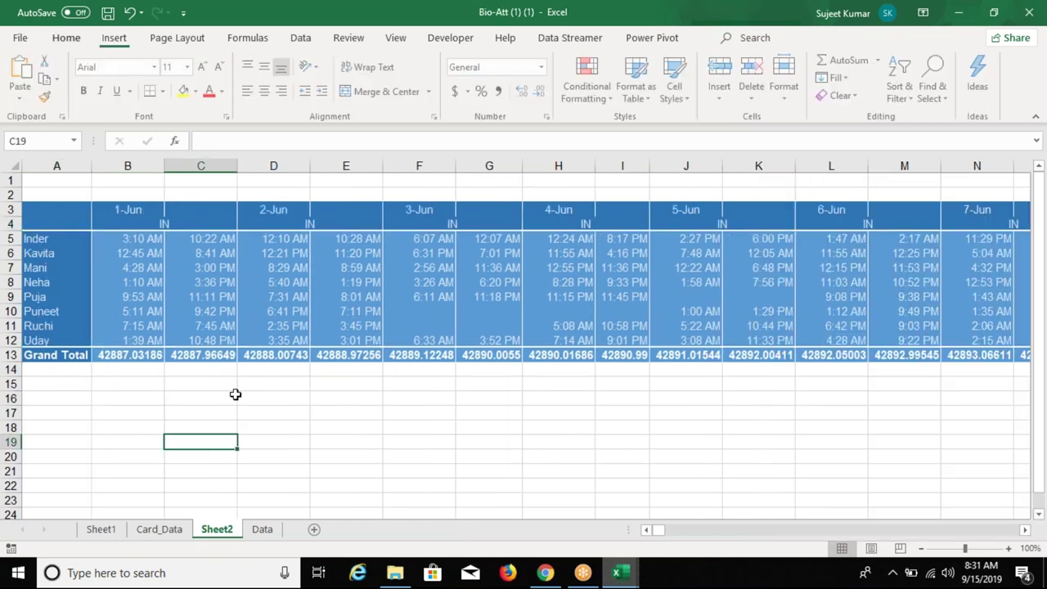
left_click(270, 327)
key("Up")
key("Up")
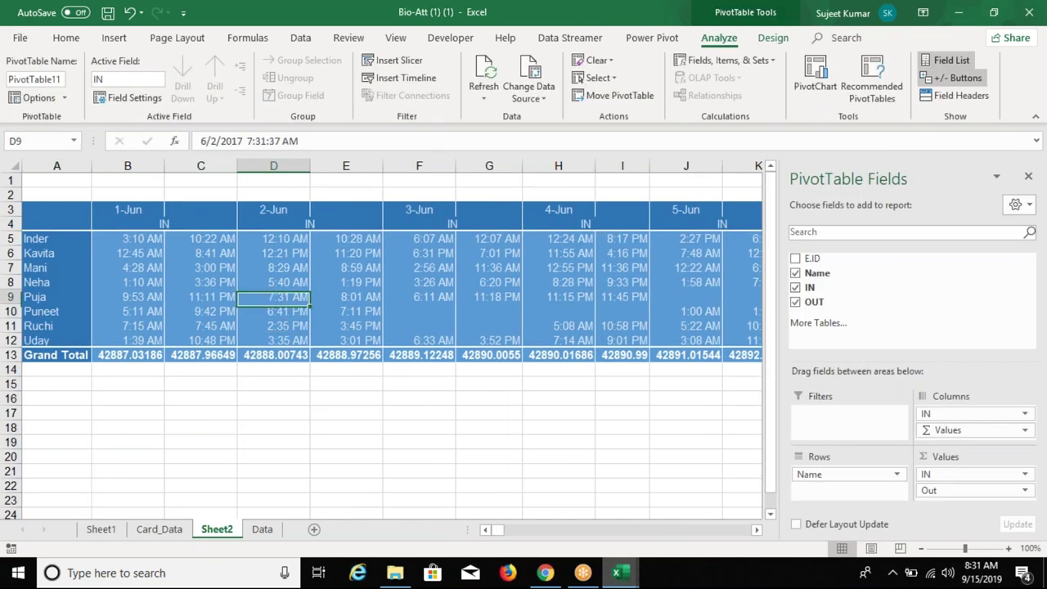
key("Up")
key("Up")
key("Up")
key("Up")
key("Down")
key("Down")
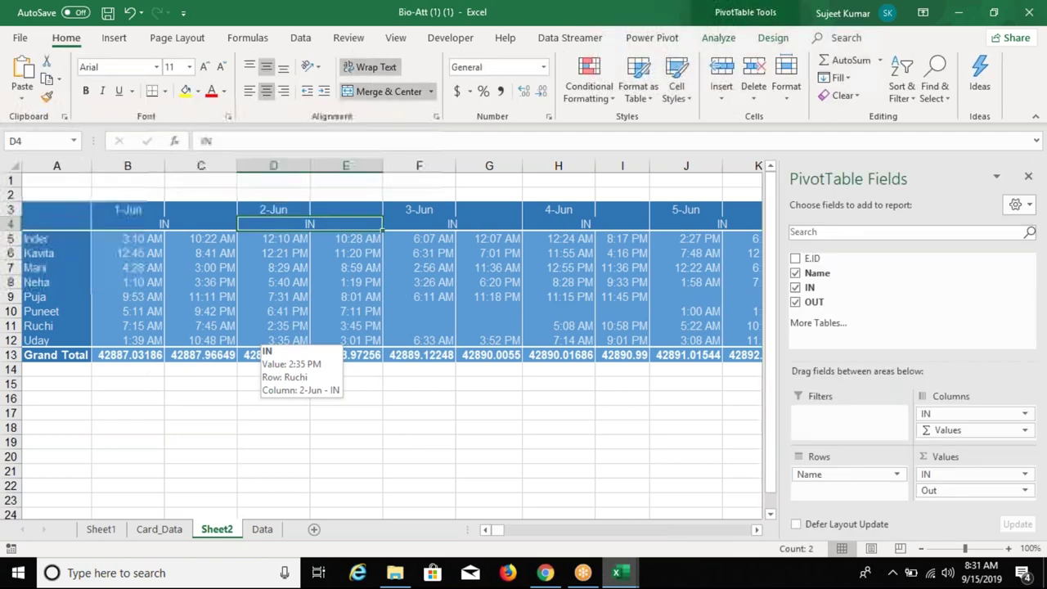
key("Right")
key("Right")
key("Right")
key("Right")
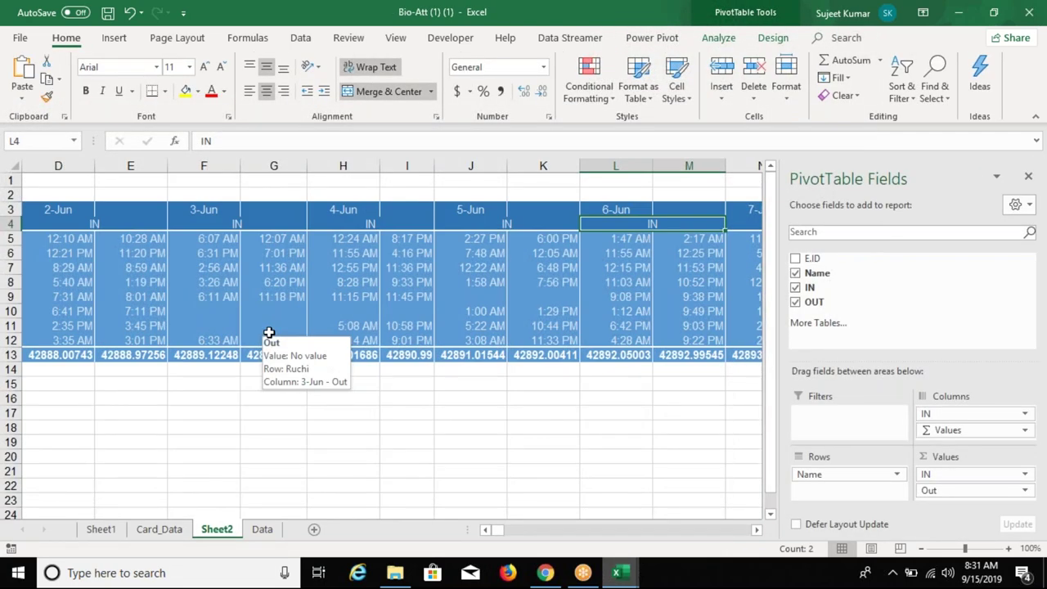
key("Left")
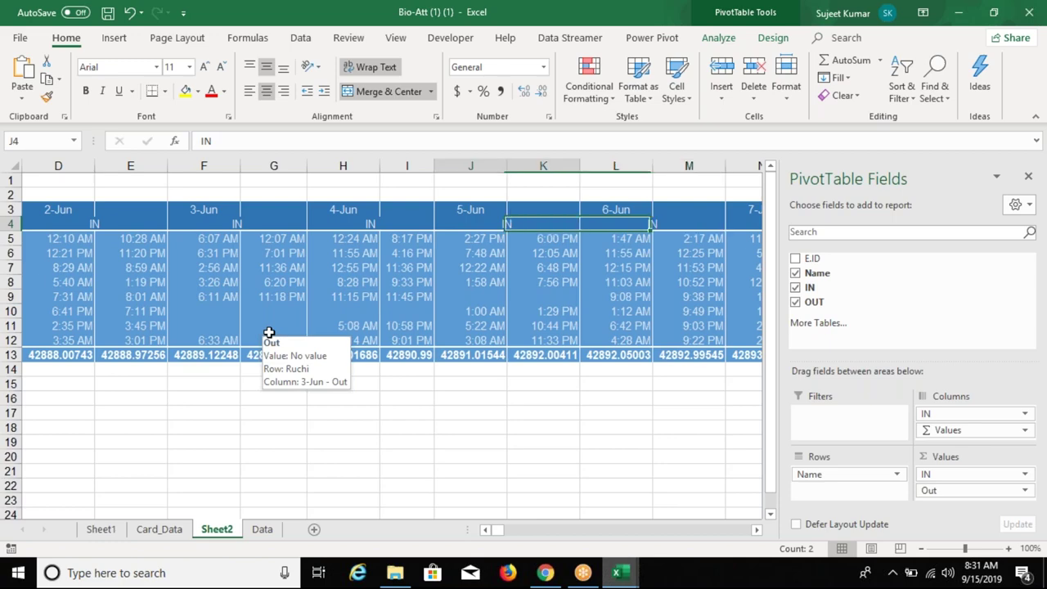
key("Left")
key("Right")
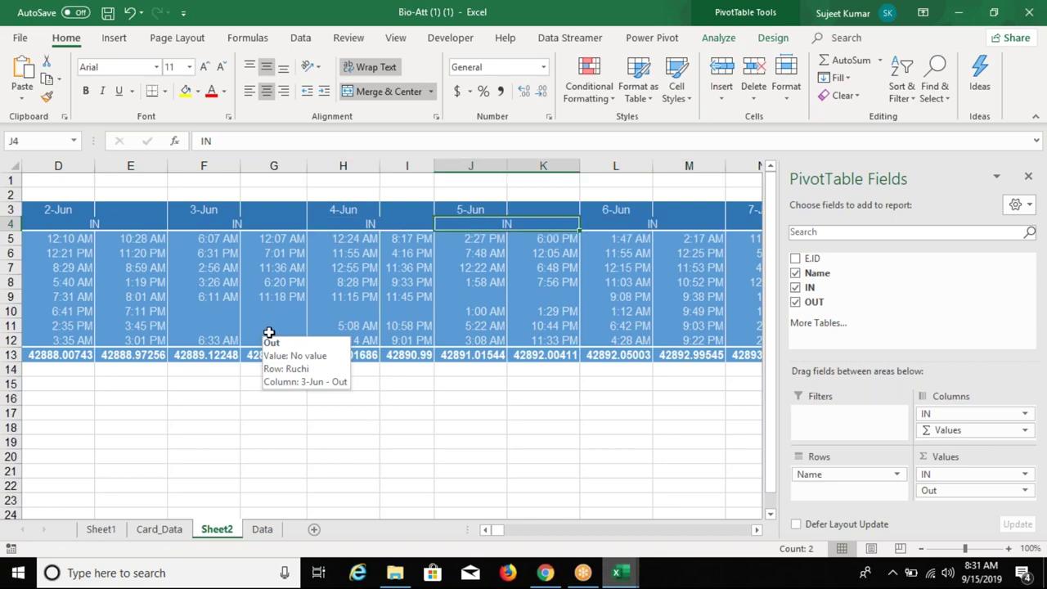
key("Right")
key("Right")
key("Right")
key("Right")
key("Right")
key("Right")
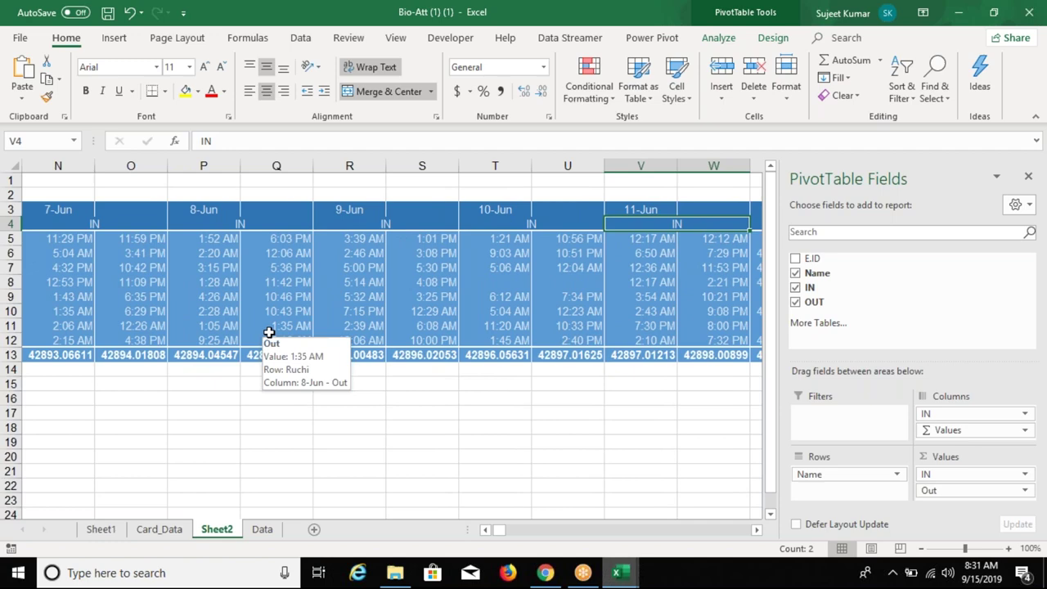
key("Up")
key("Down")
key("Left")
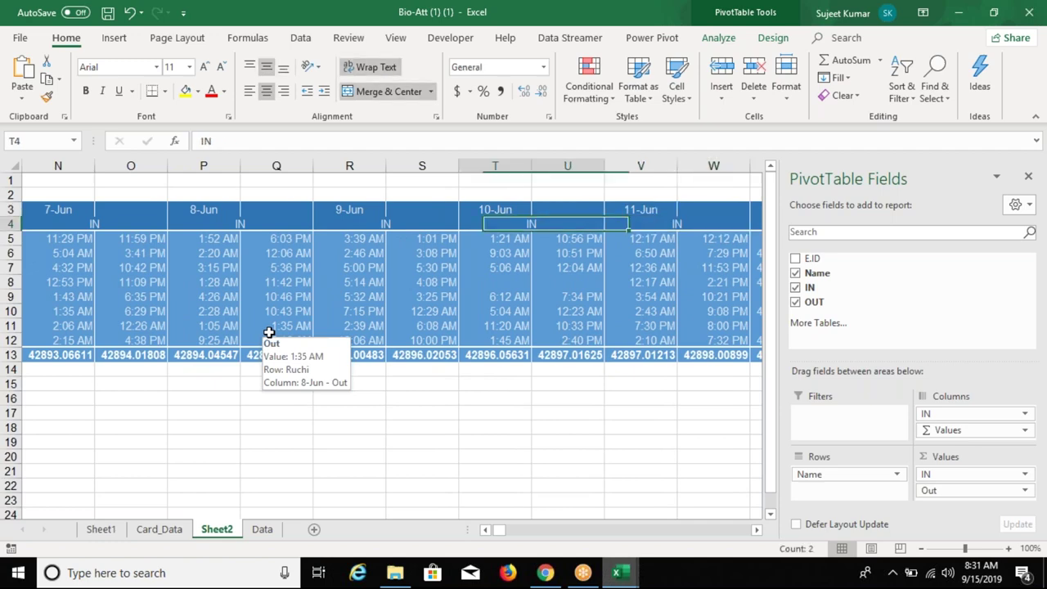
key("Left")
key("Left")
key("Left")
key("Home")
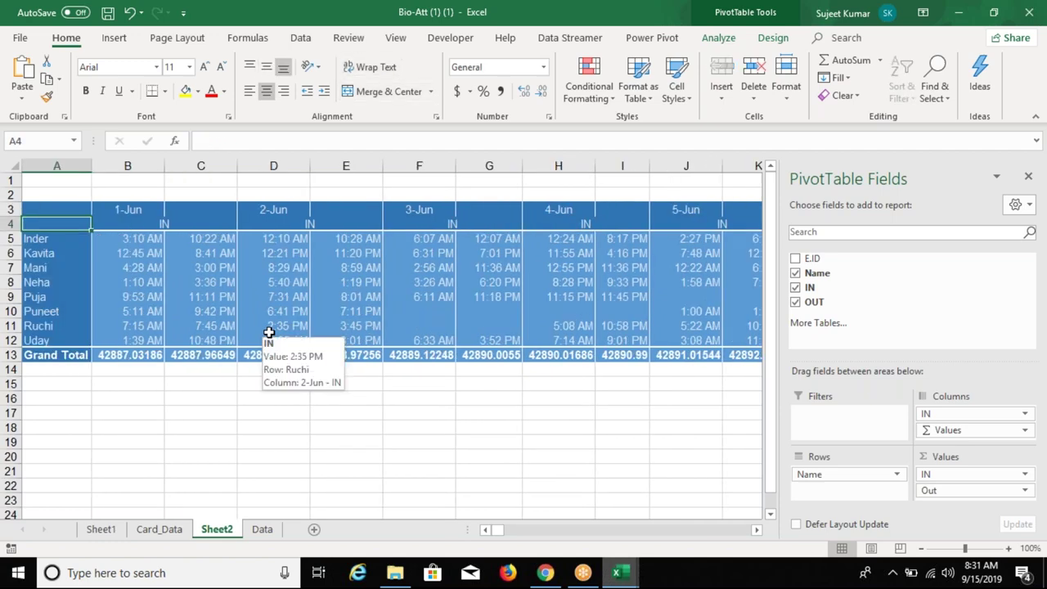
key("Right")
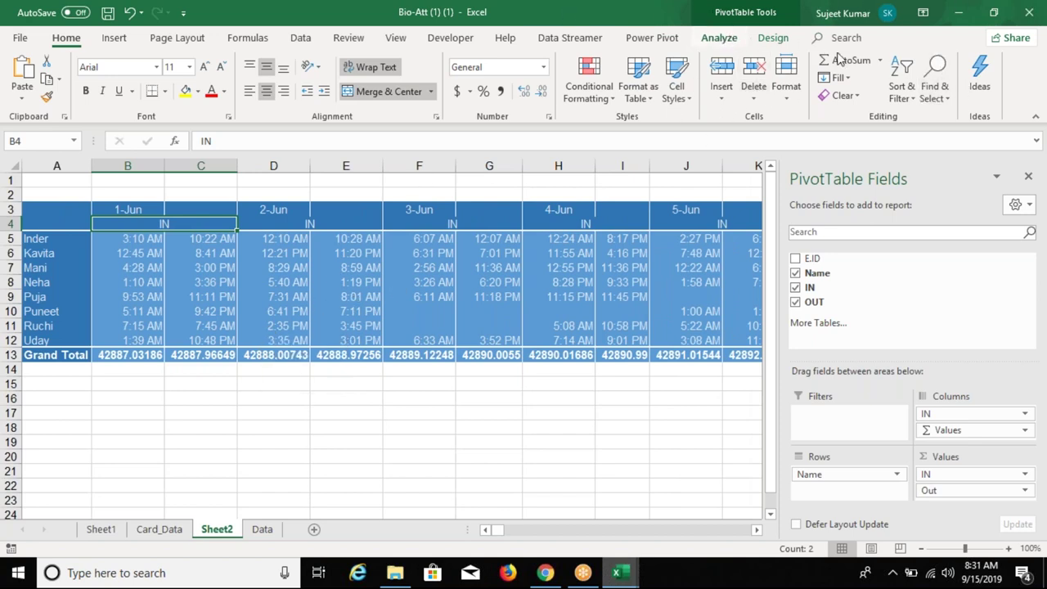
Show the field headers and rename the Row Labels header to 'Name'.
left_click(719, 38)
left_click(950, 95)
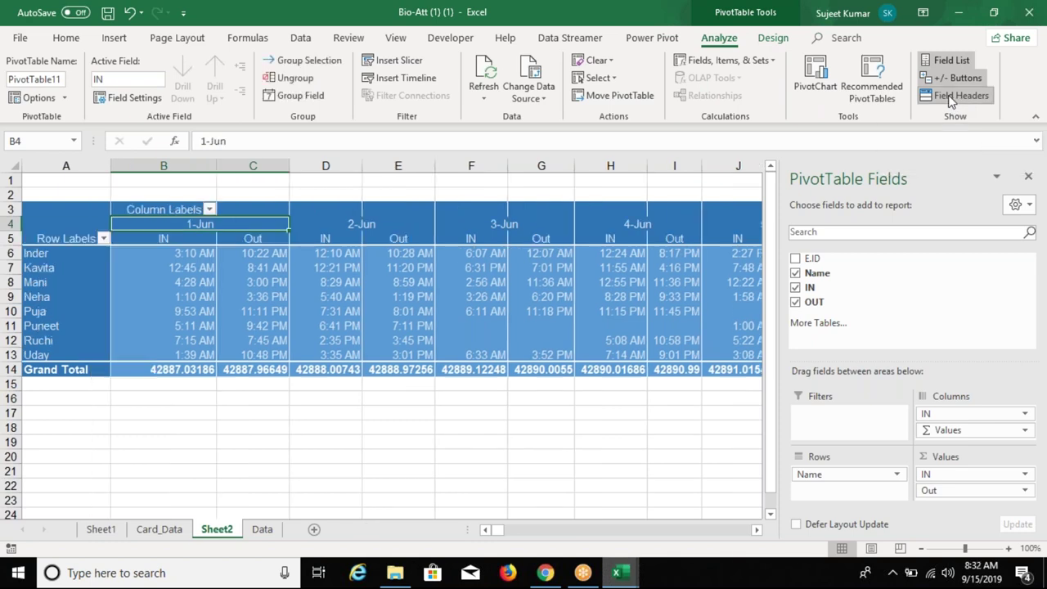
left_click(65, 238)
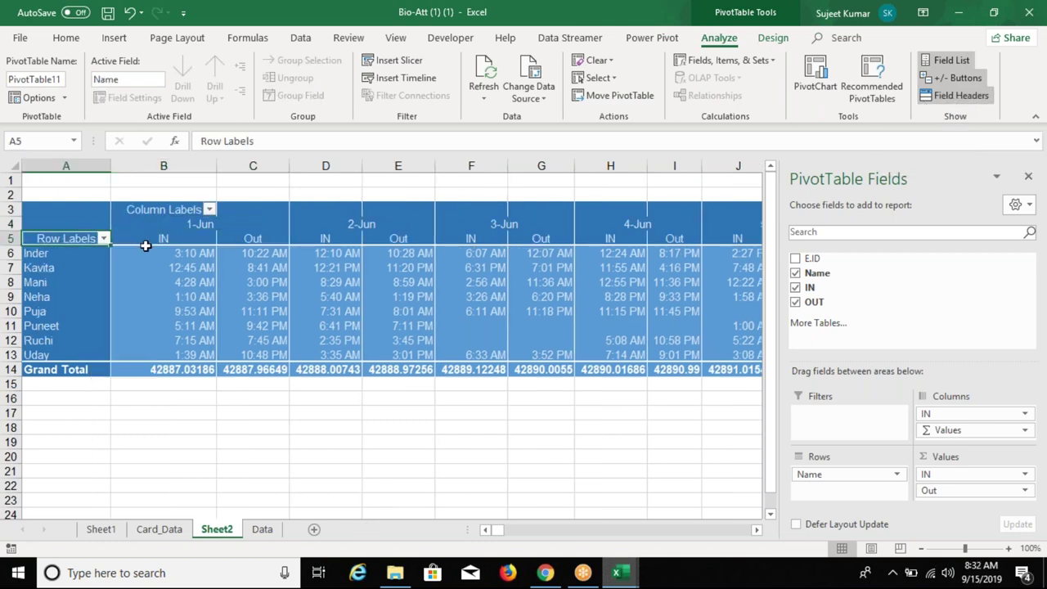
type("D")
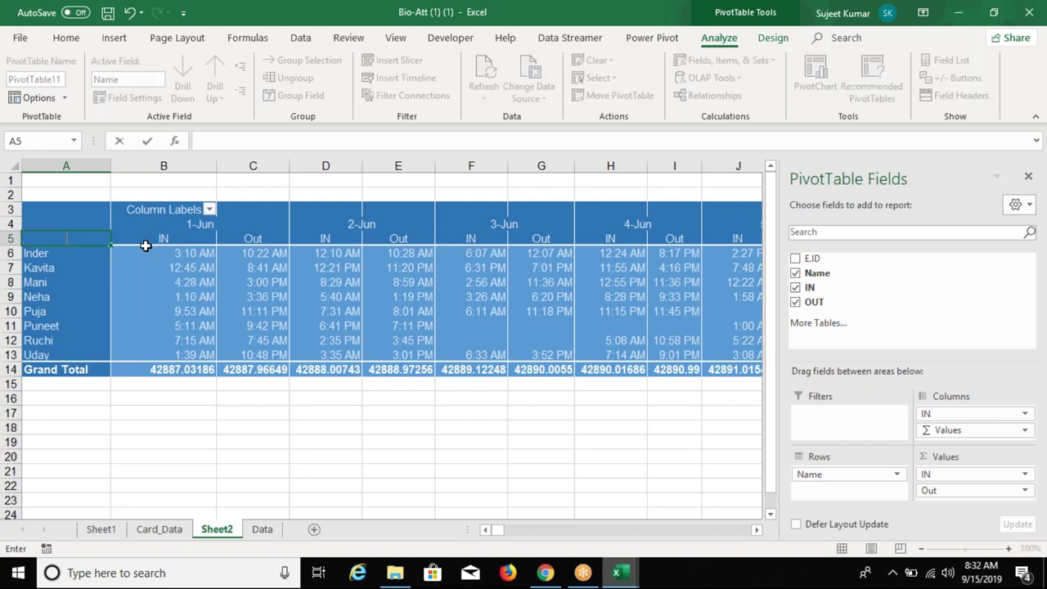
type("NA")
key("Delete")
type("me")
left_click(145, 243)
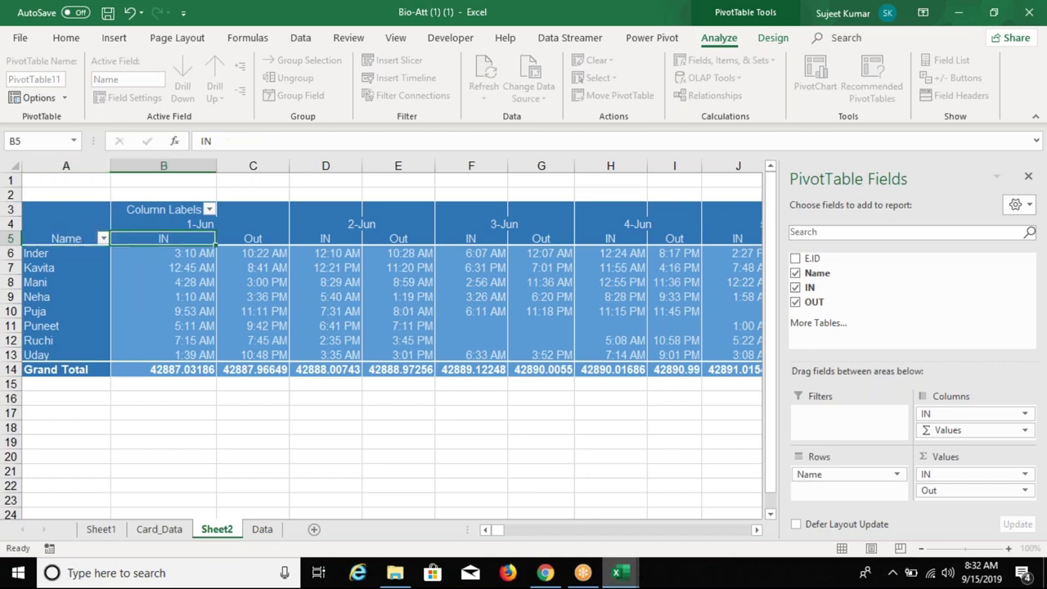
Clear the Column Labels header text so it is blank.
left_click(135, 197)
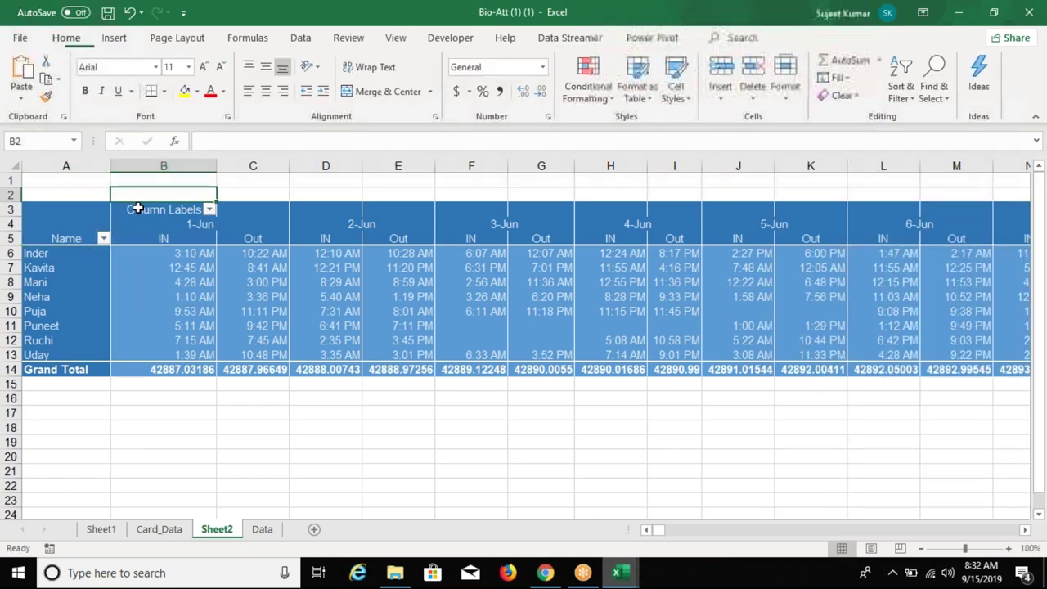
left_click(135, 209)
left_click_drag(135, 203, 135, 190)
key("Return")
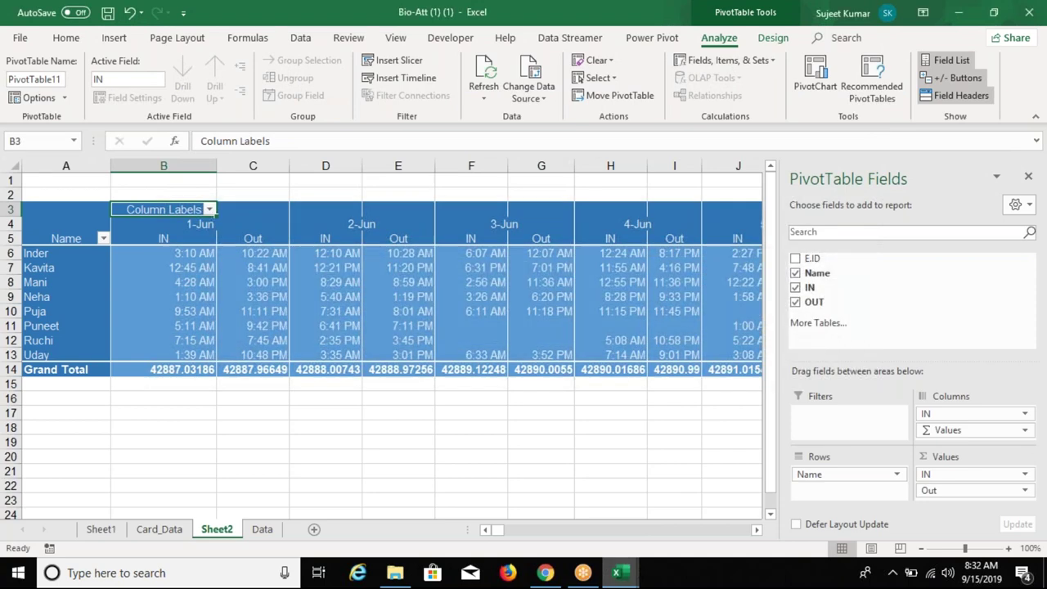
key("BackSpace")
key("Return")
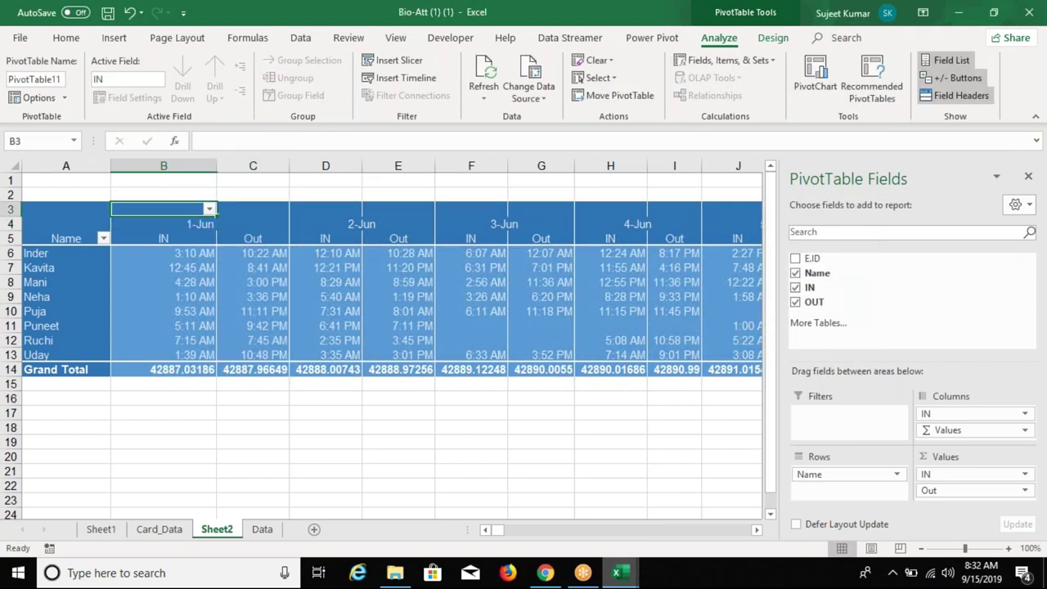
Auto-fit all column widths, then save and close the Bio-Att workbook.
left_click_drag(216, 170, 181, 169)
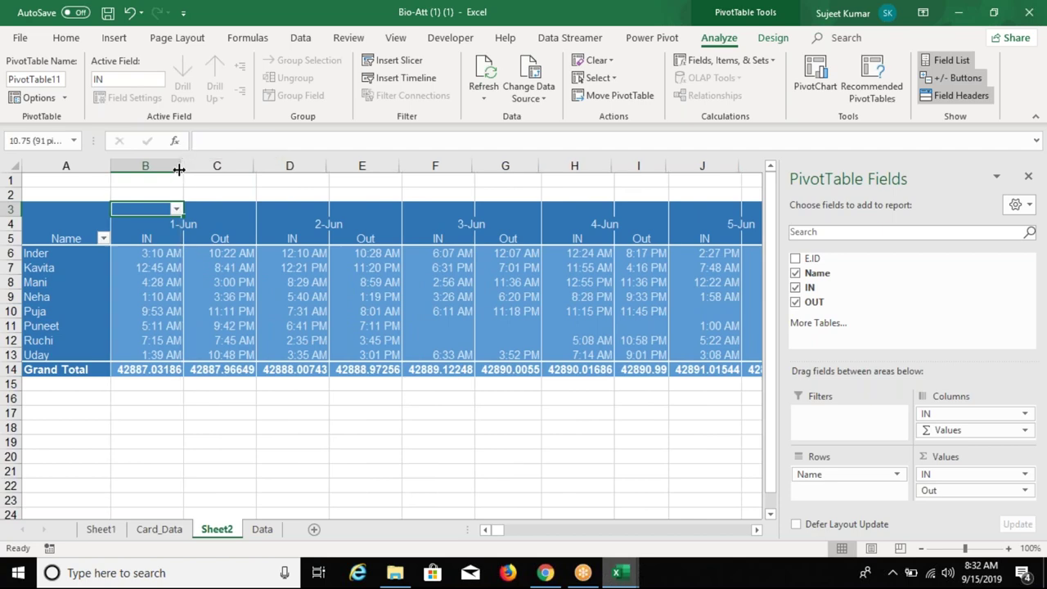
left_click(16, 169)
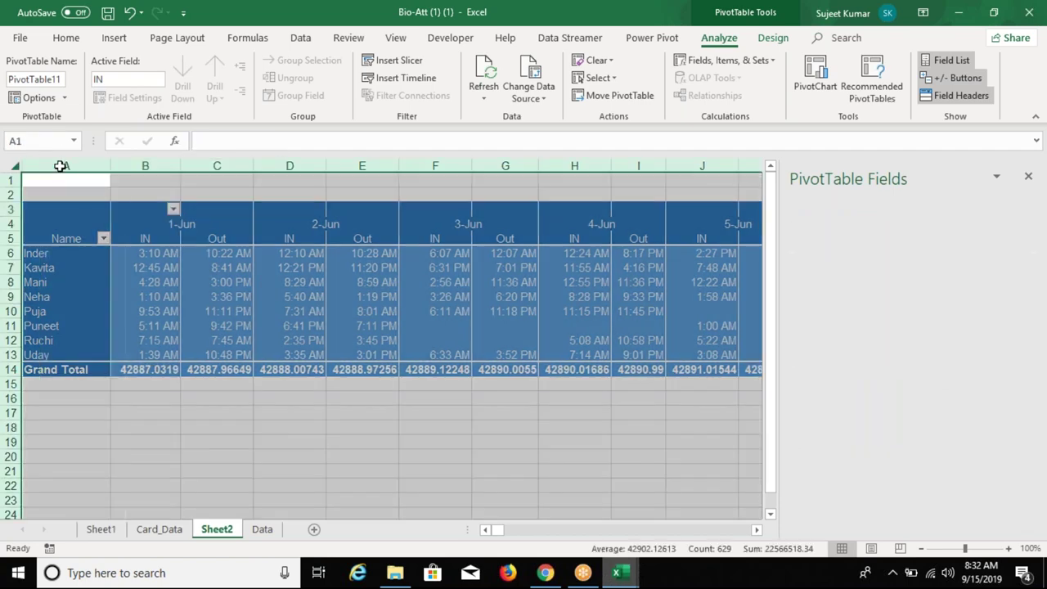
double_click(111, 166)
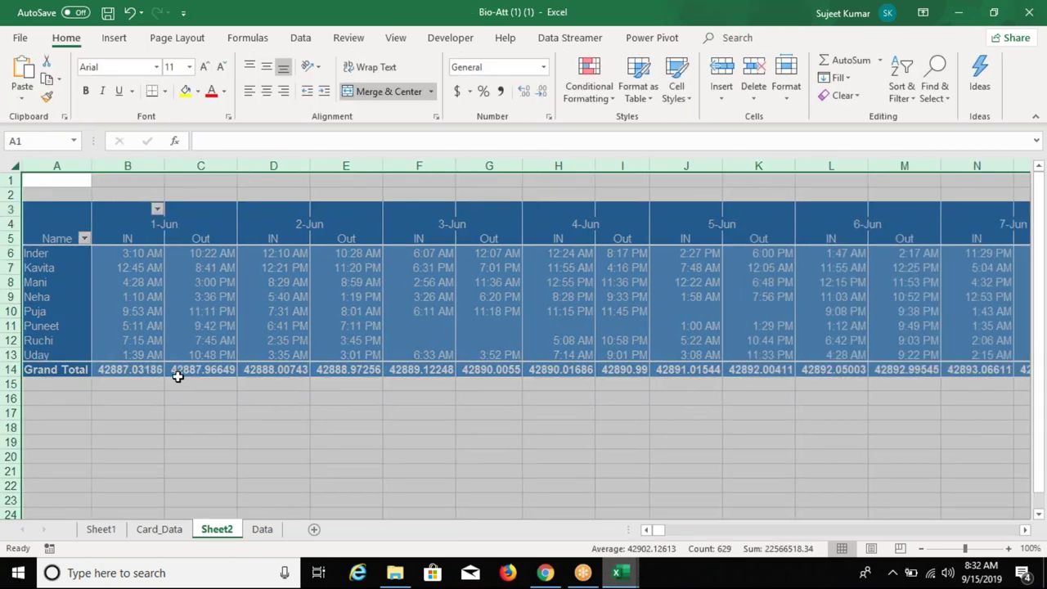
left_click(187, 383)
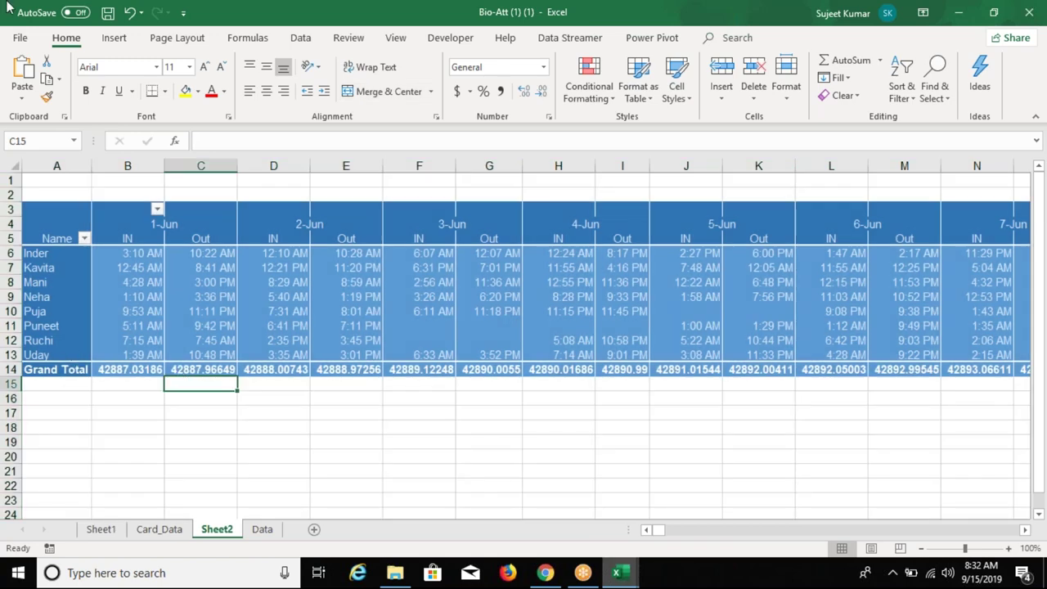
key("ctrl+s")
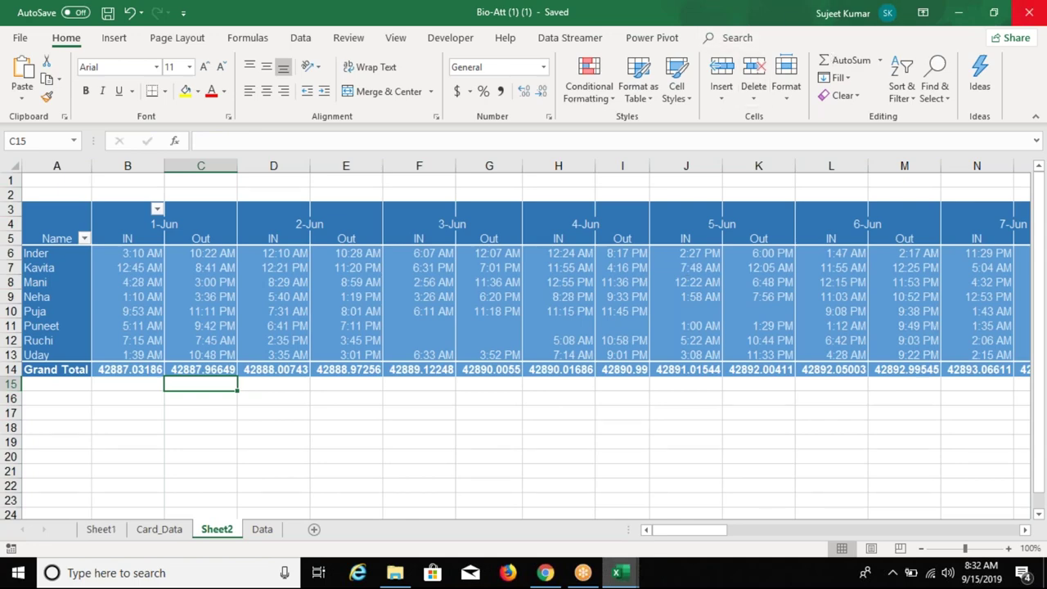
left_click(1029, 12)
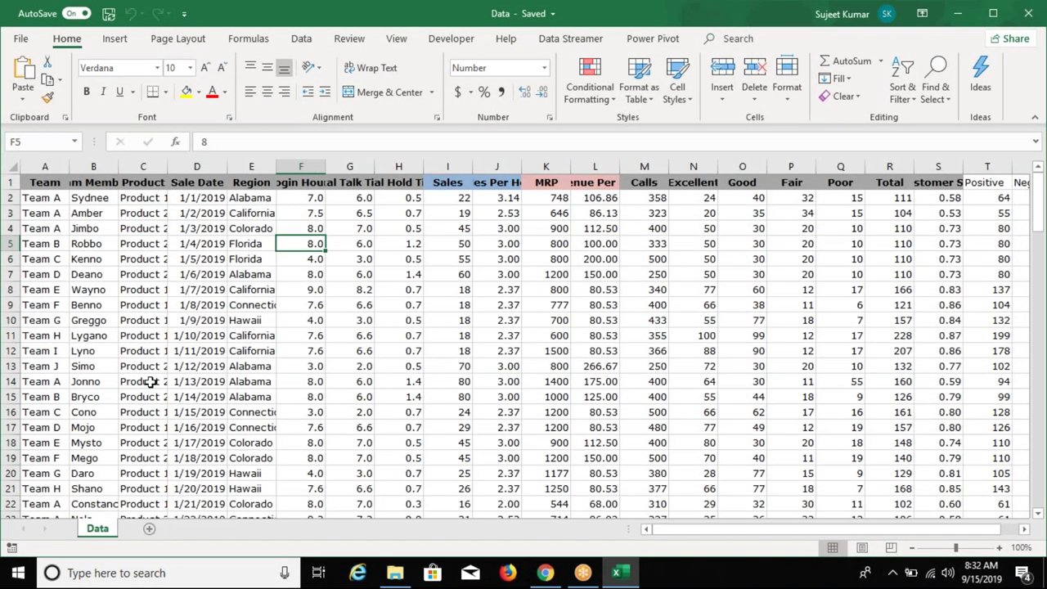
Insert a PivotTable on a new sheet listing Team rows with Team Members nested beneath.
left_click(116, 38)
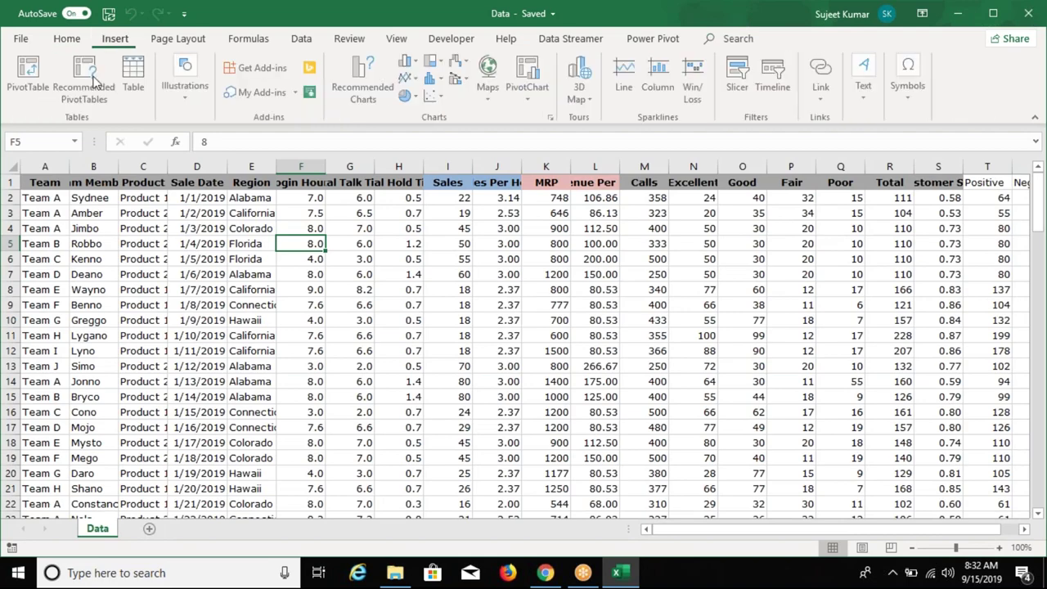
left_click(29, 75)
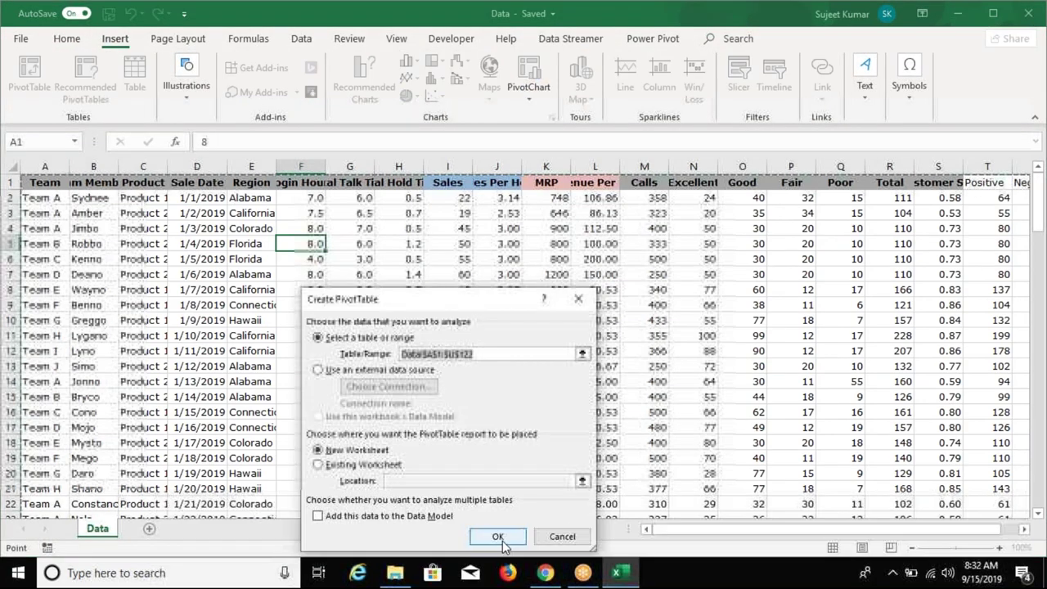
left_click(497, 537)
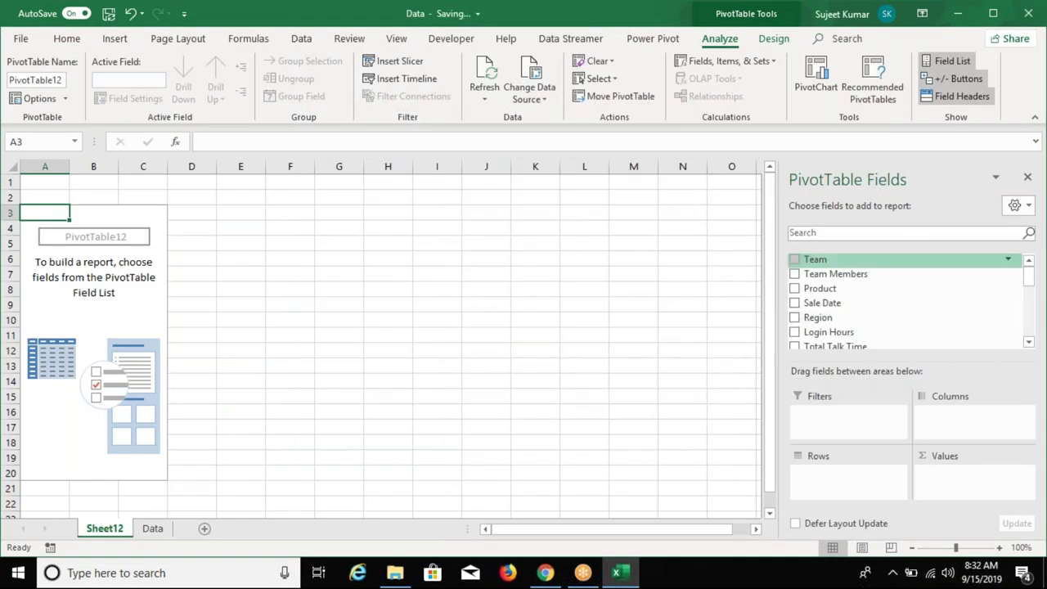
left_click(953, 62)
left_click(953, 62)
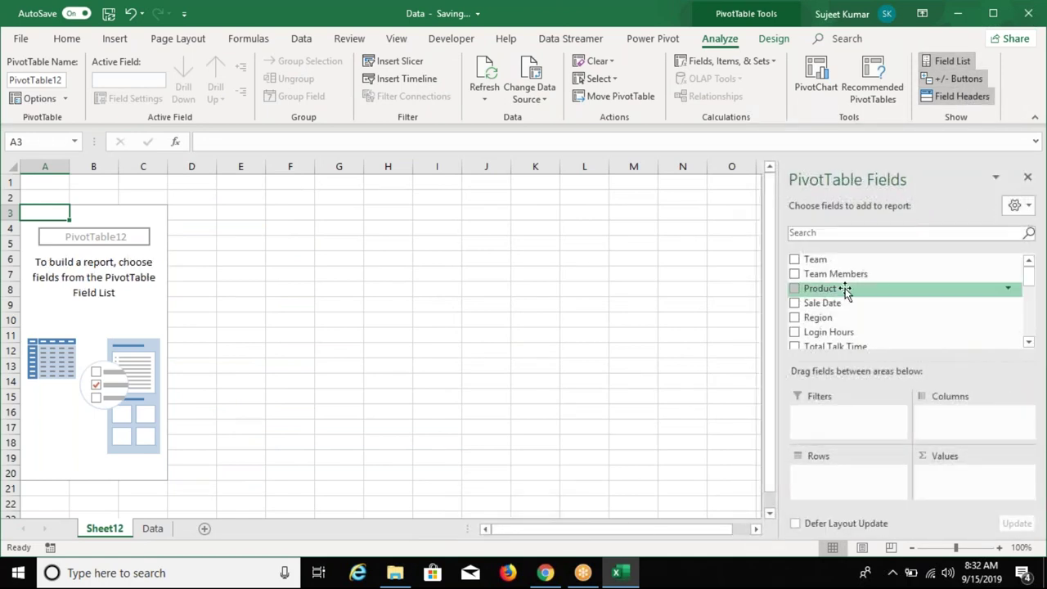
left_click(822, 260)
left_click_drag(838, 274, 867, 489)
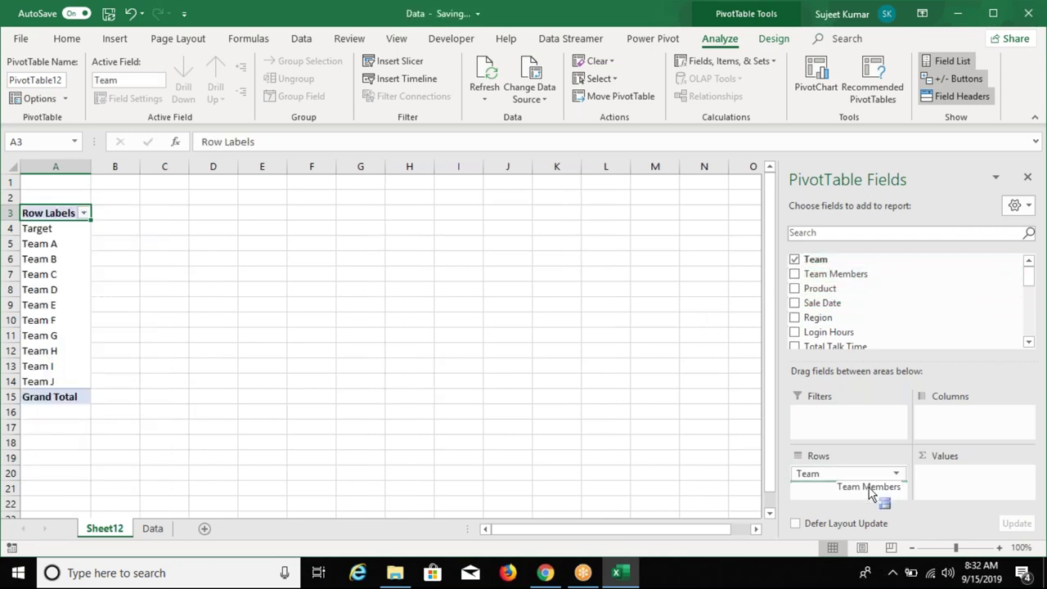
Collapse the Target and Team A groups, toggle the +/- buttons, and hide field headers.
left_click(27, 229)
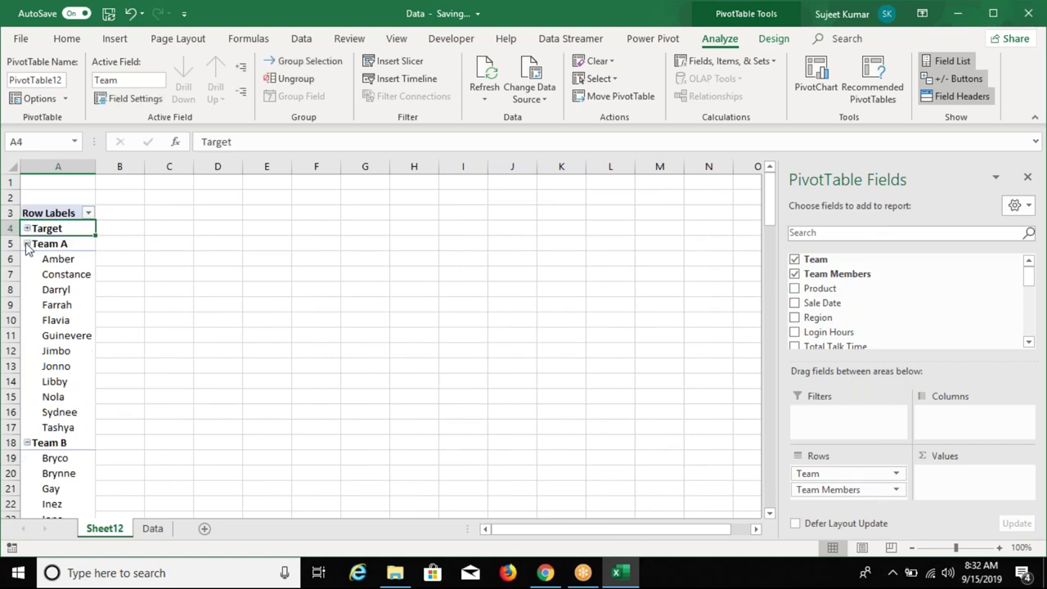
left_click(27, 245)
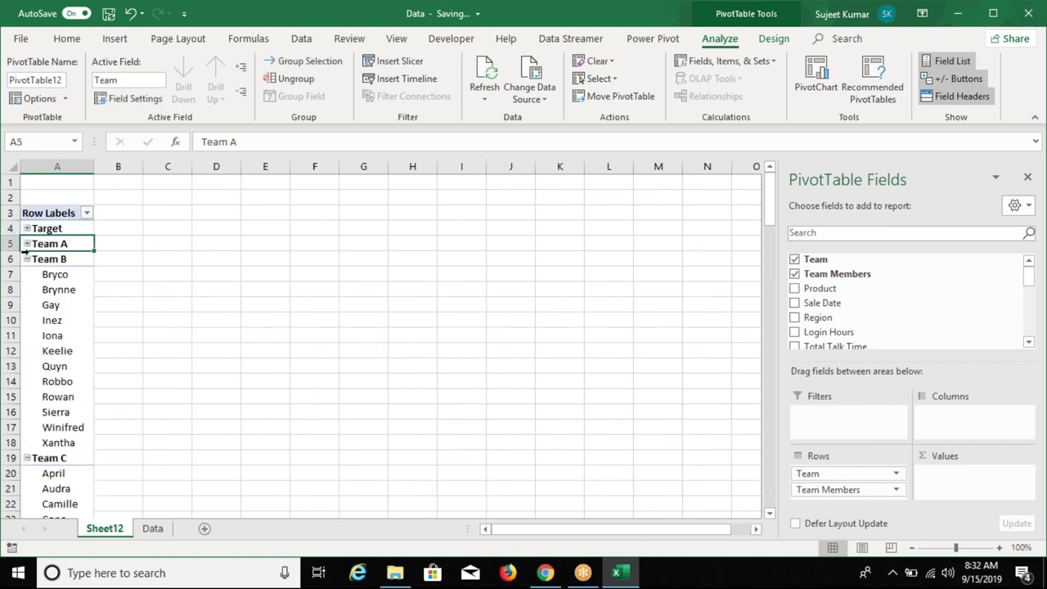
left_click(953, 78)
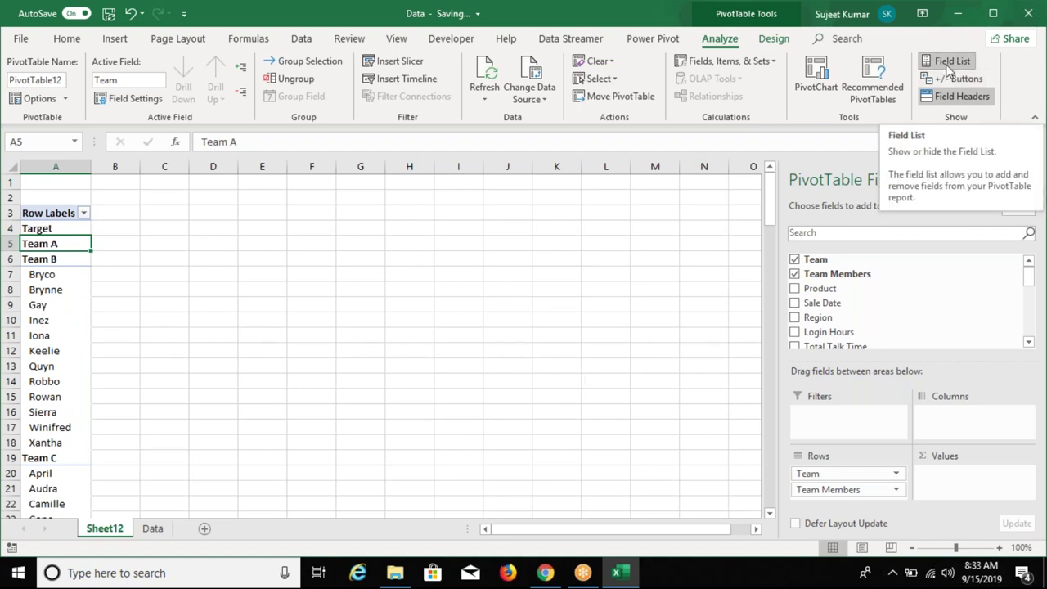
left_click(953, 77)
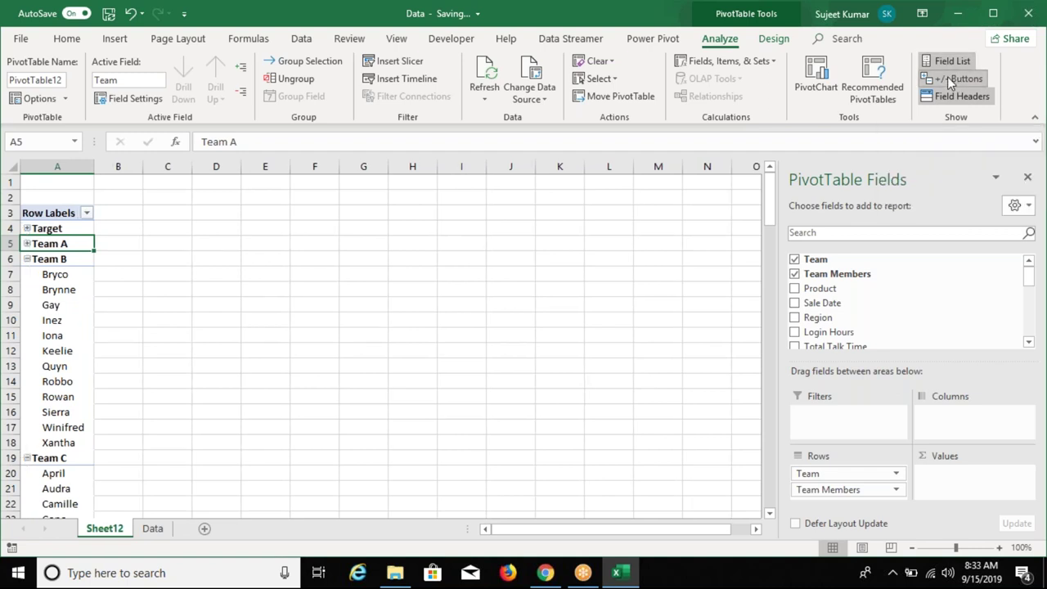
left_click(953, 95)
Restore the field headers, then use Clear All to remove every field from PivotTable12.
left_click(953, 95)
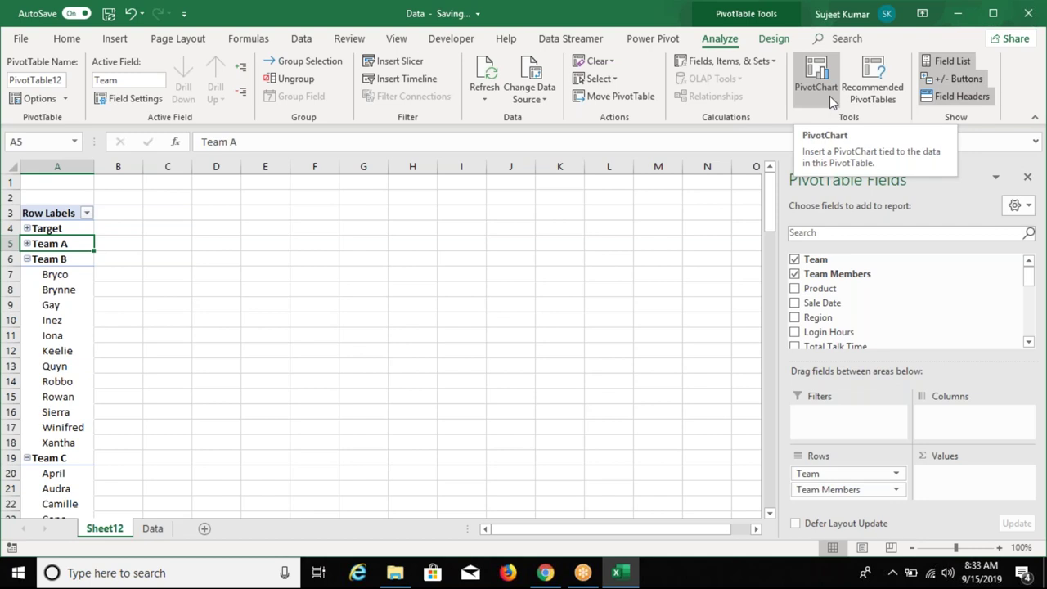
left_click(772, 66)
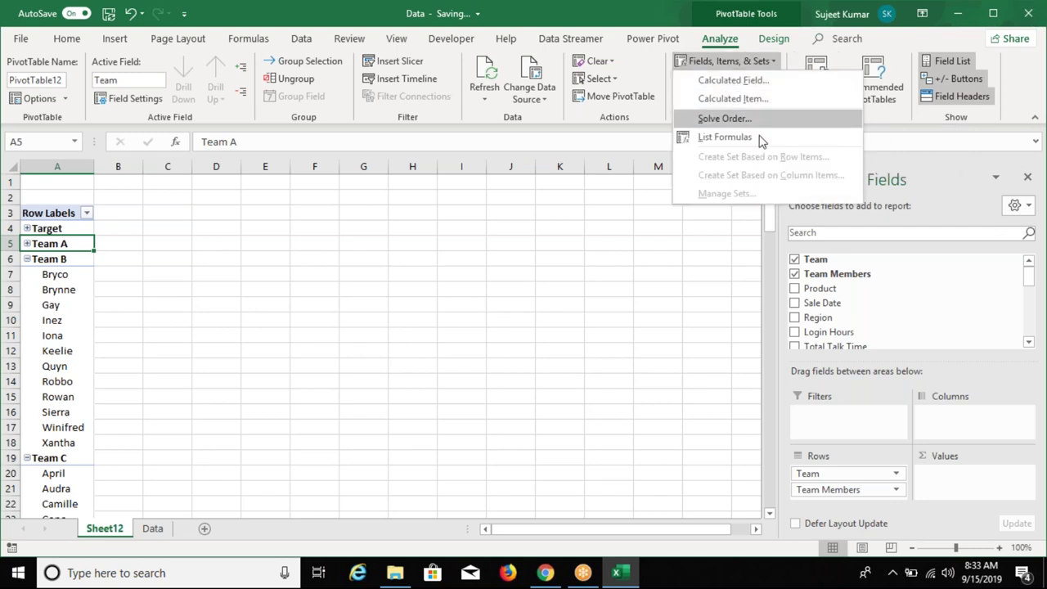
left_click(625, 145)
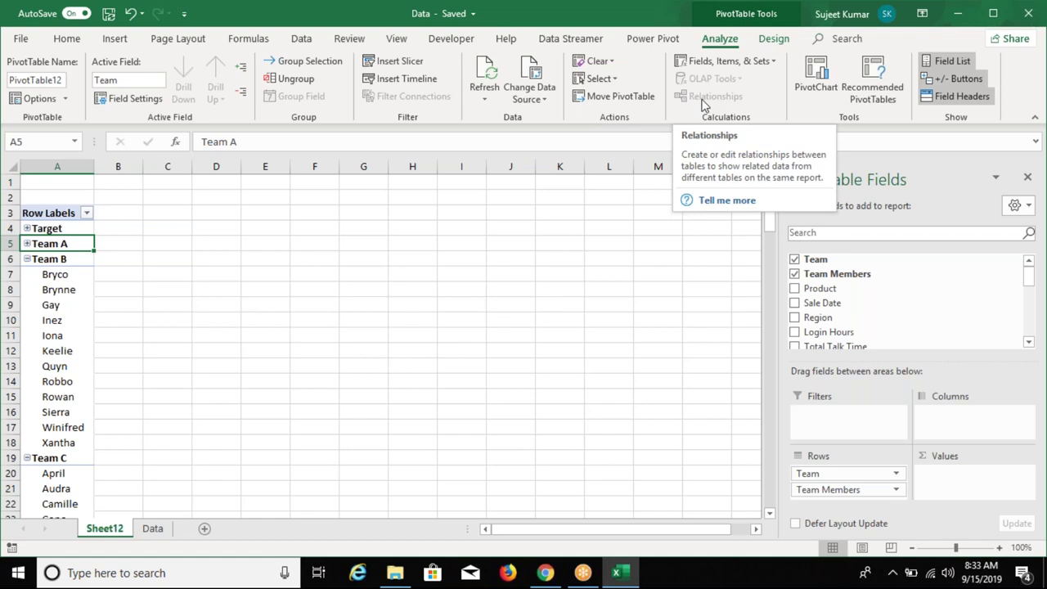
left_click(595, 60)
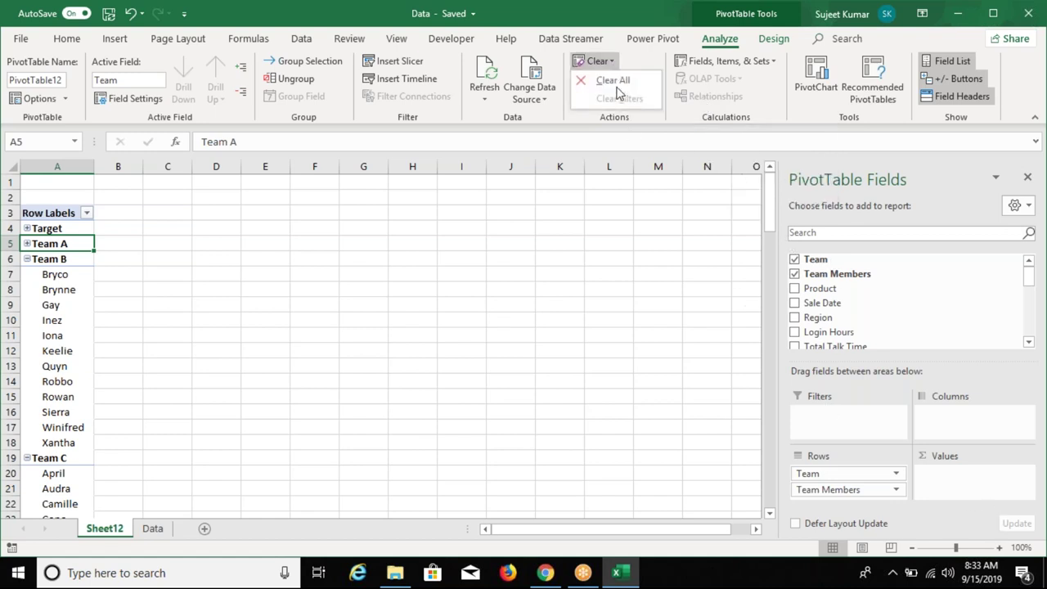
left_click(607, 80)
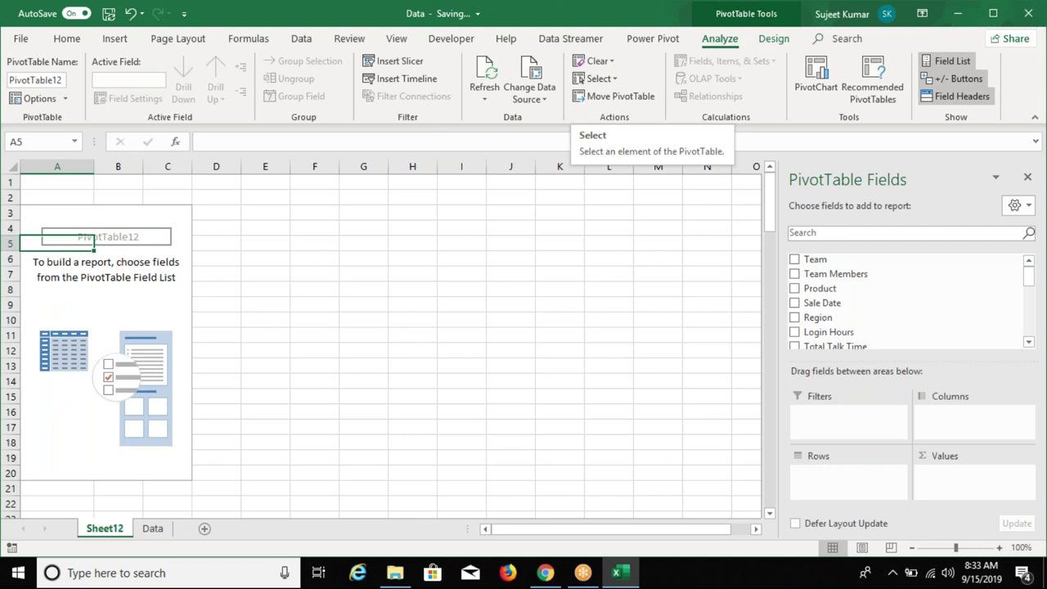
Count Sale Date in the pivot values and try selecting the entire pivot, values only, and labels only.
mouse_move(822, 303)
left_mouse_down()
mouse_move(855, 483)
mouse_move(966, 498)
left_mouse_up()
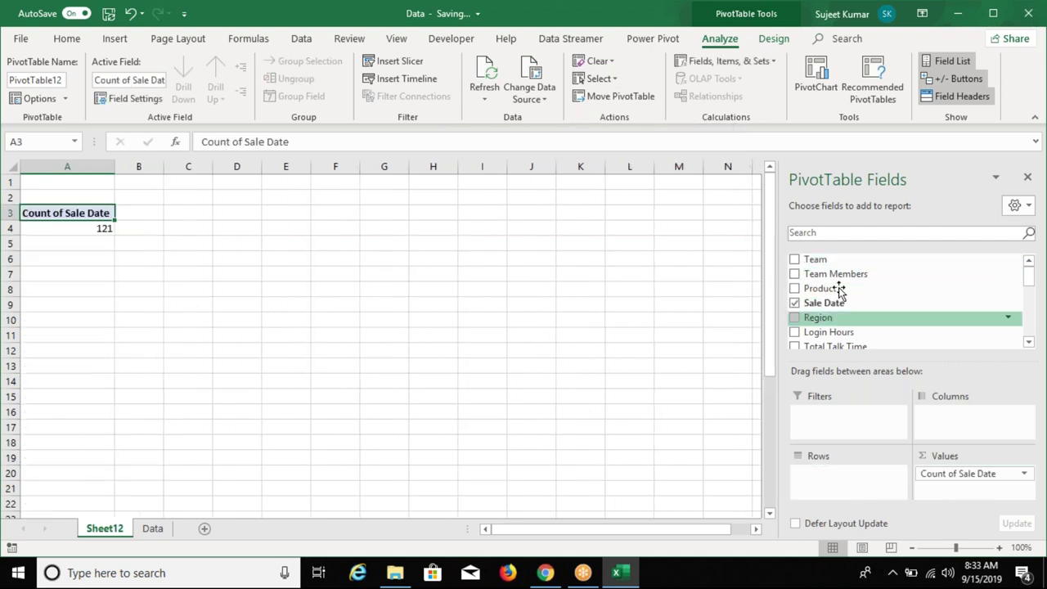
mouse_move(832, 262)
left_mouse_down()
mouse_move(863, 482)
mouse_move(856, 466)
left_mouse_up()
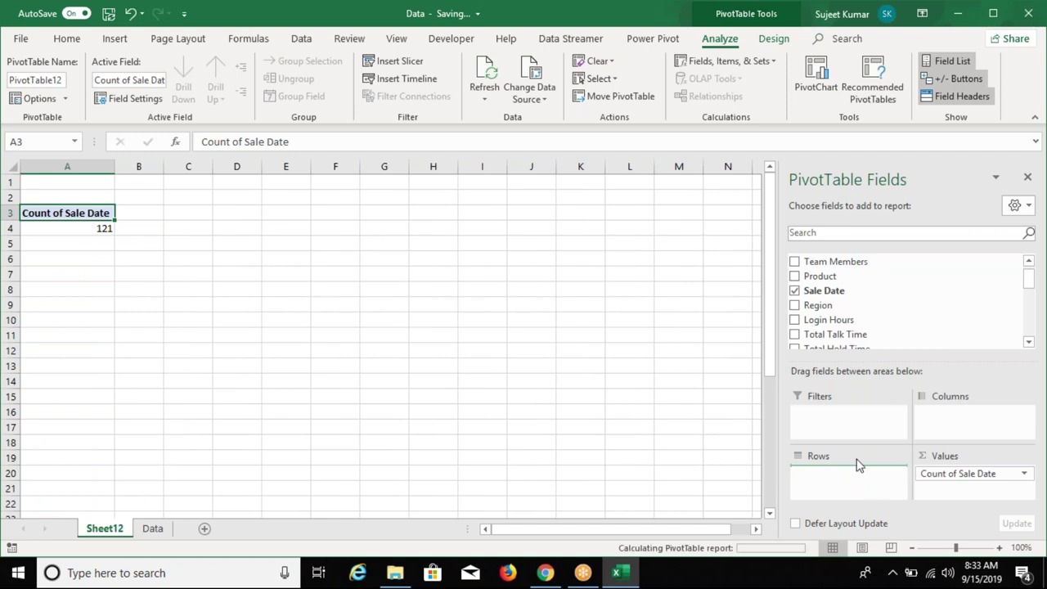
left_click(612, 82)
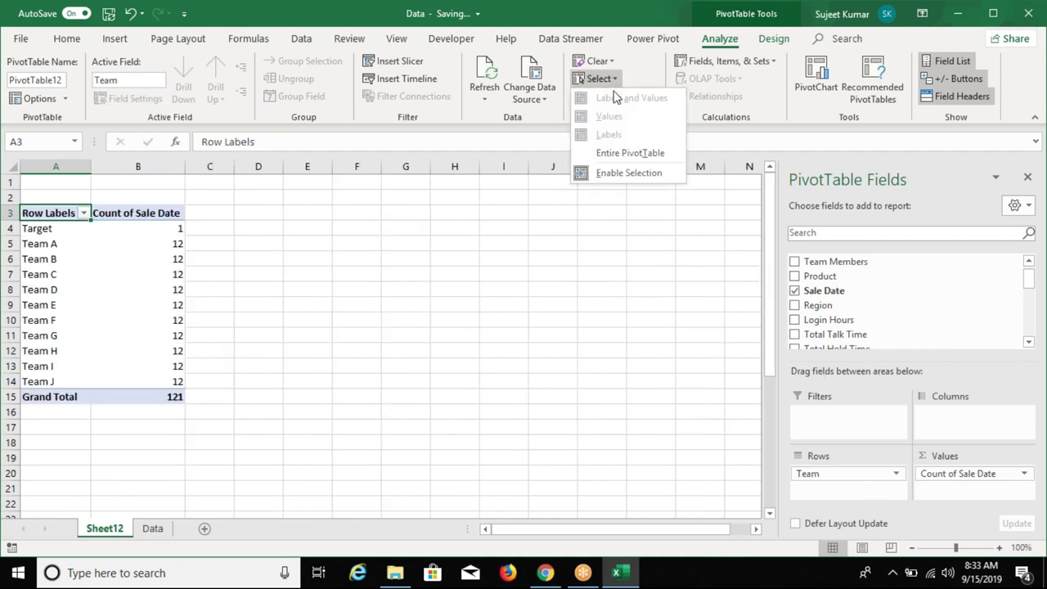
left_click(621, 156)
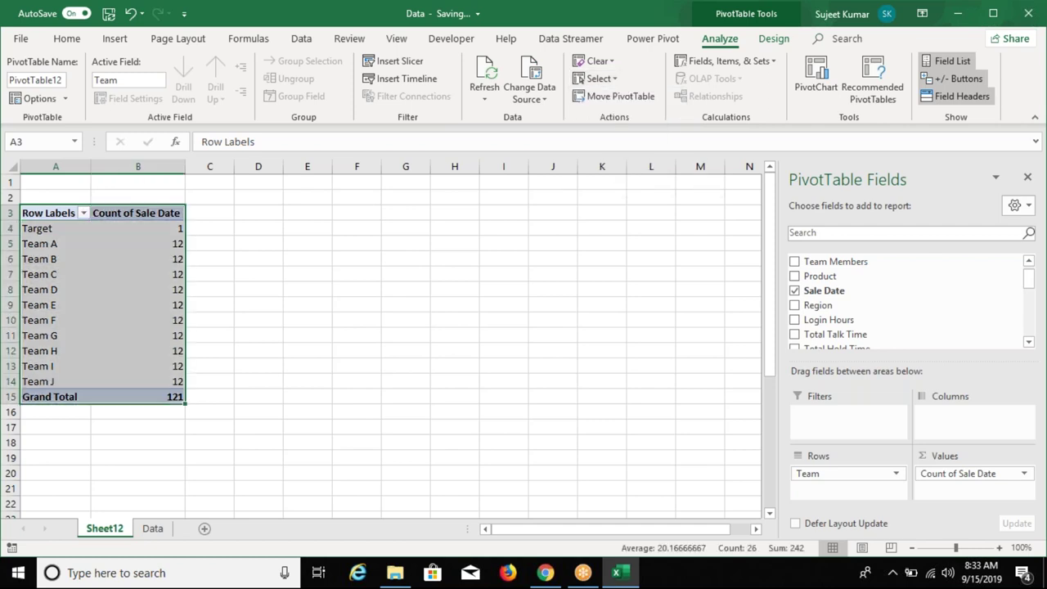
left_click(610, 82)
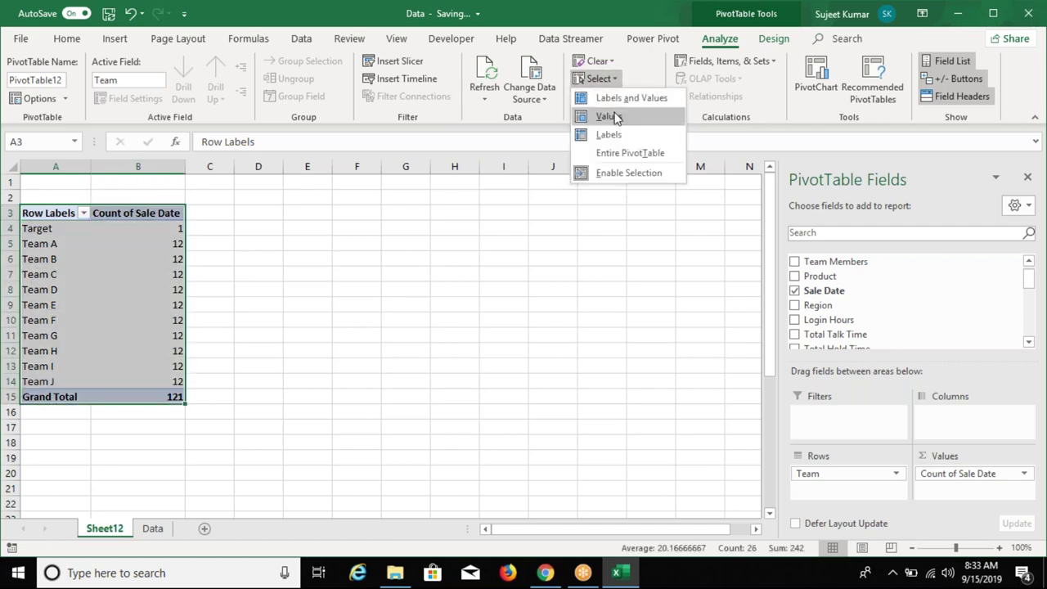
left_click(617, 115)
left_click(600, 79)
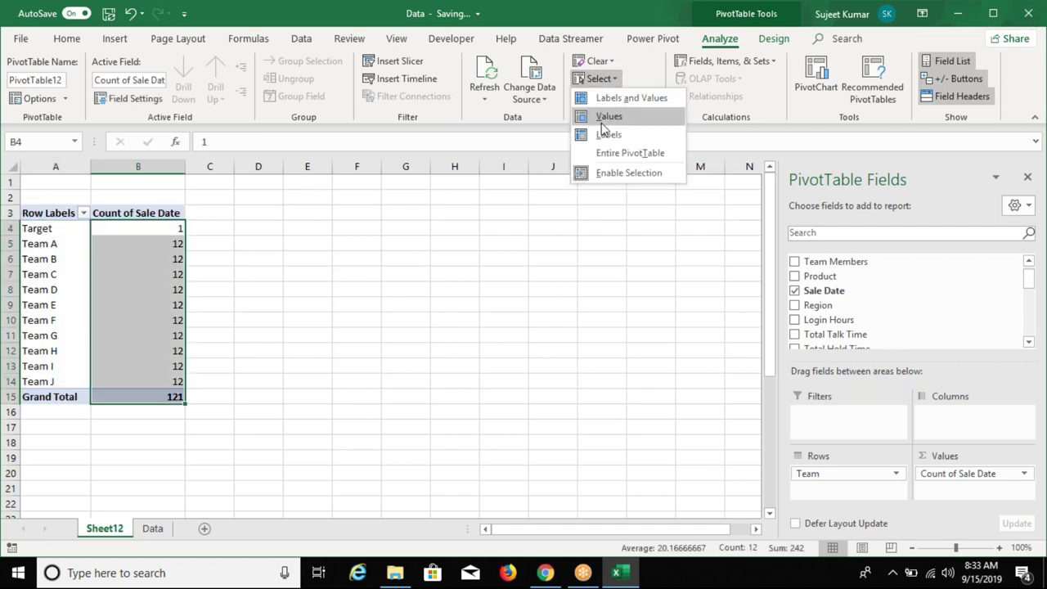
left_click(608, 131)
Nest Team Members under Team in the pivot's row labels.
left_click(598, 78)
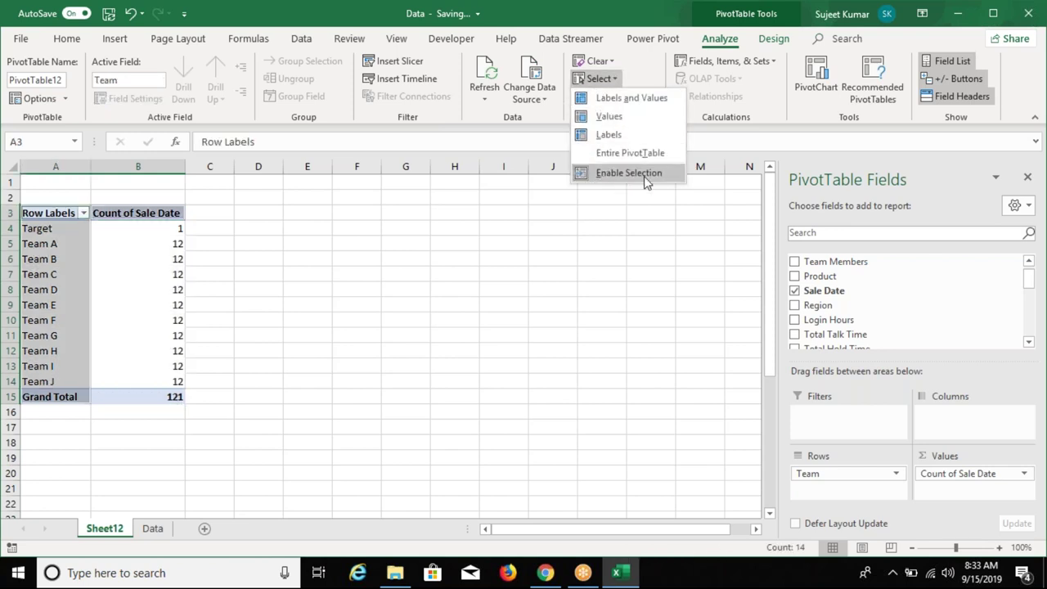
left_click(851, 413)
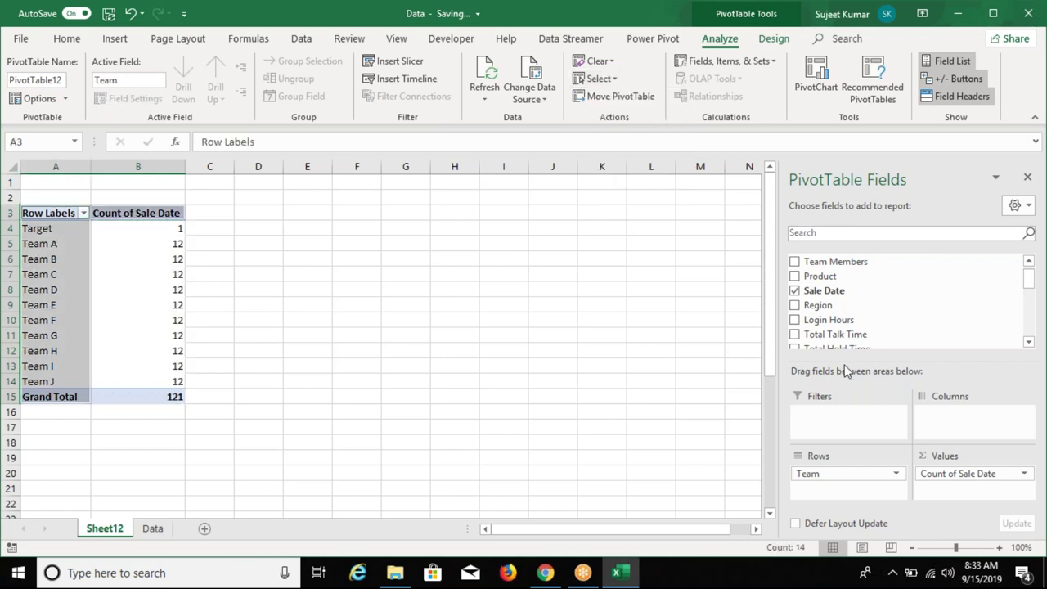
left_click_drag(835, 268, 869, 490)
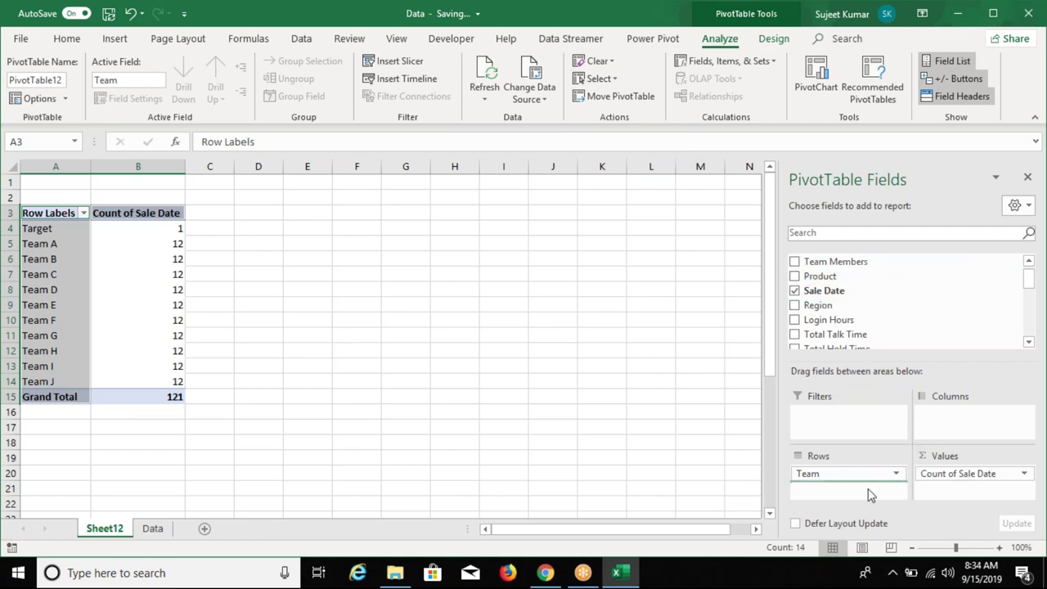
left_click(583, 384)
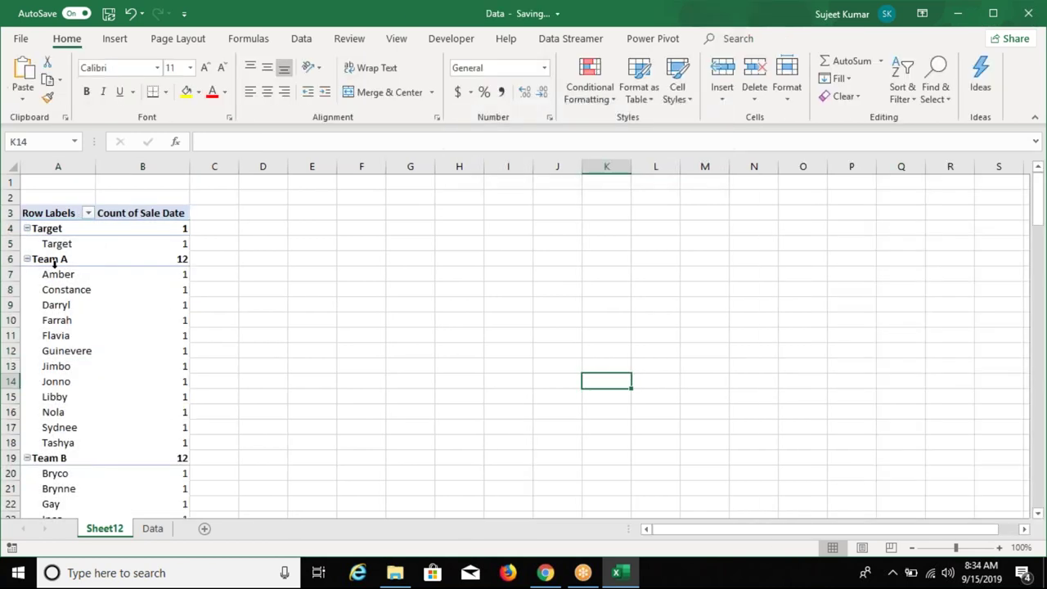
Turn off Enable Selection and select only the Team A members Amber through Sydnee in A7:A17.
left_click(54, 262)
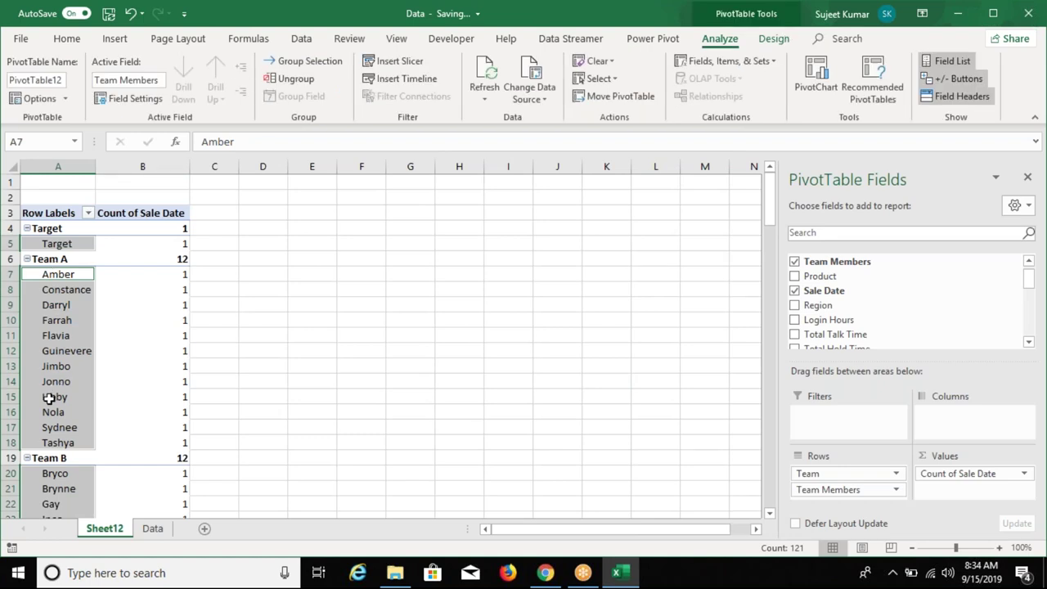
scroll(49, 398, "down", 3)
scroll(49, 398, "down", 2)
scroll(49, 398, "down", 5)
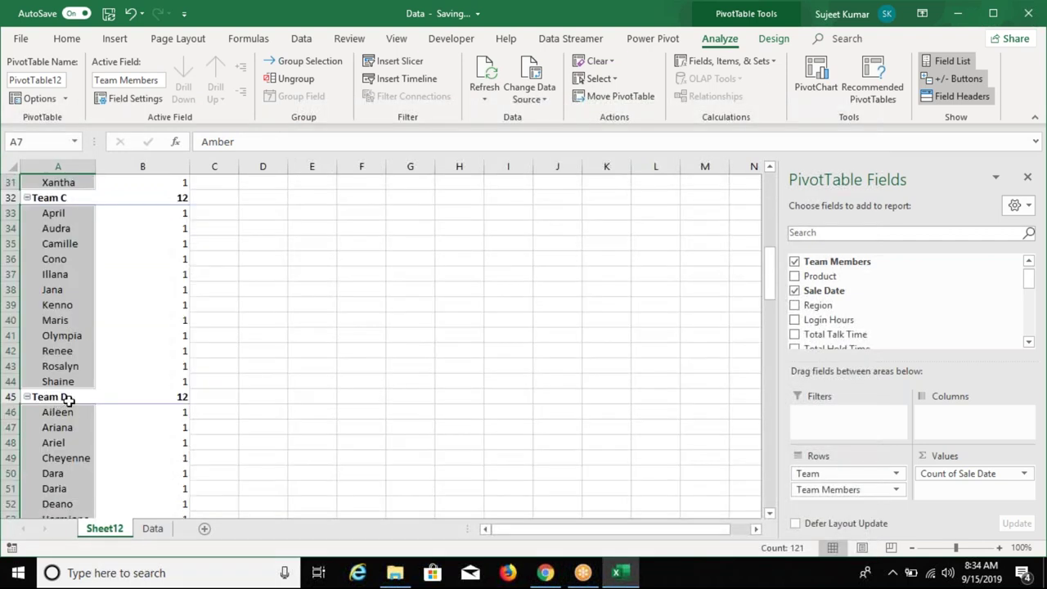
scroll(61, 381, "up", 10)
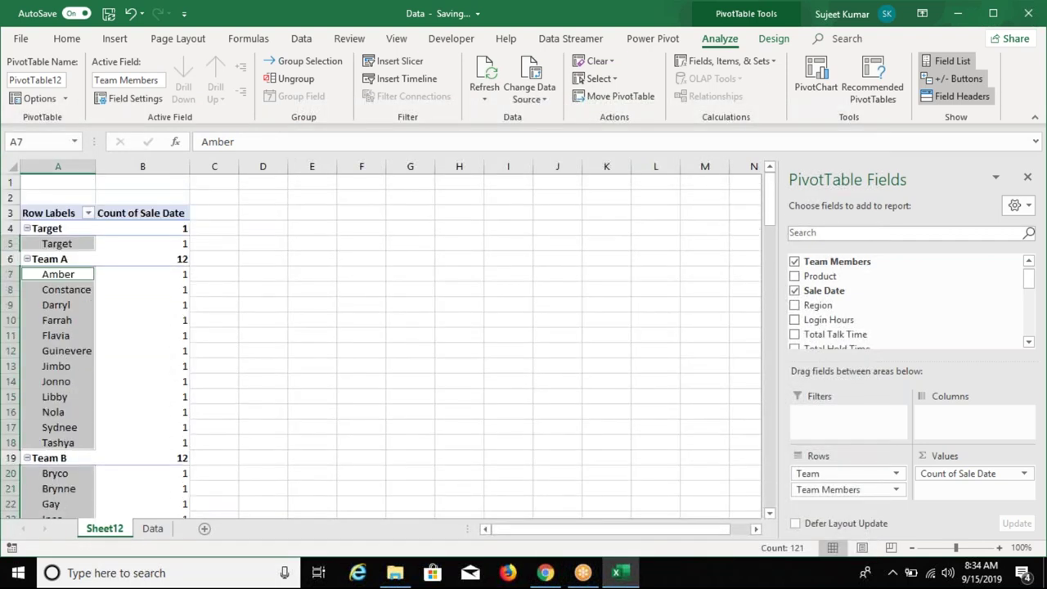
left_click(611, 82)
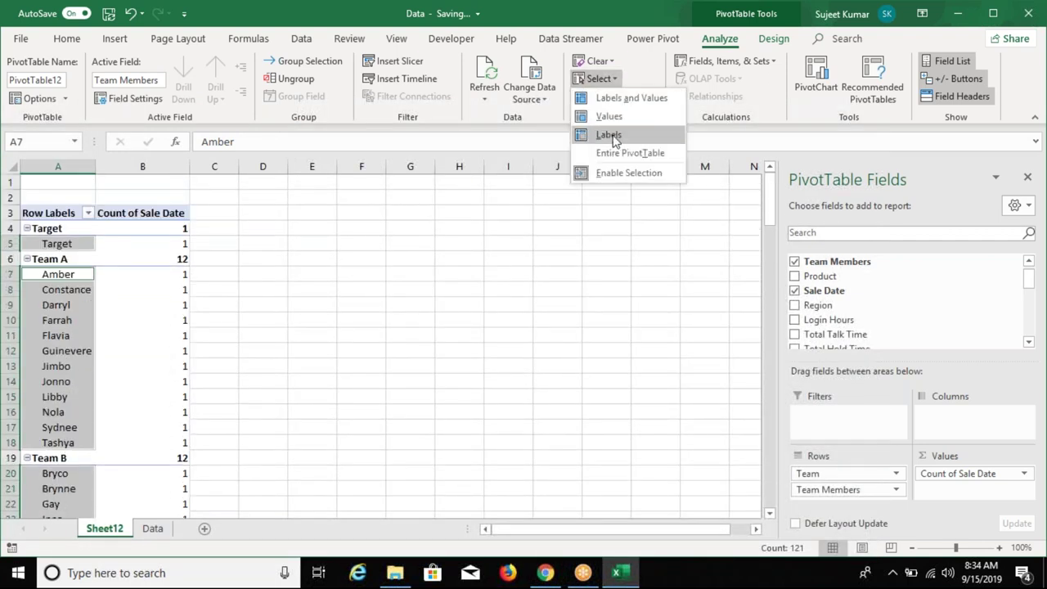
left_click(609, 174)
left_click(117, 278)
left_click_drag(54, 338, 57, 427)
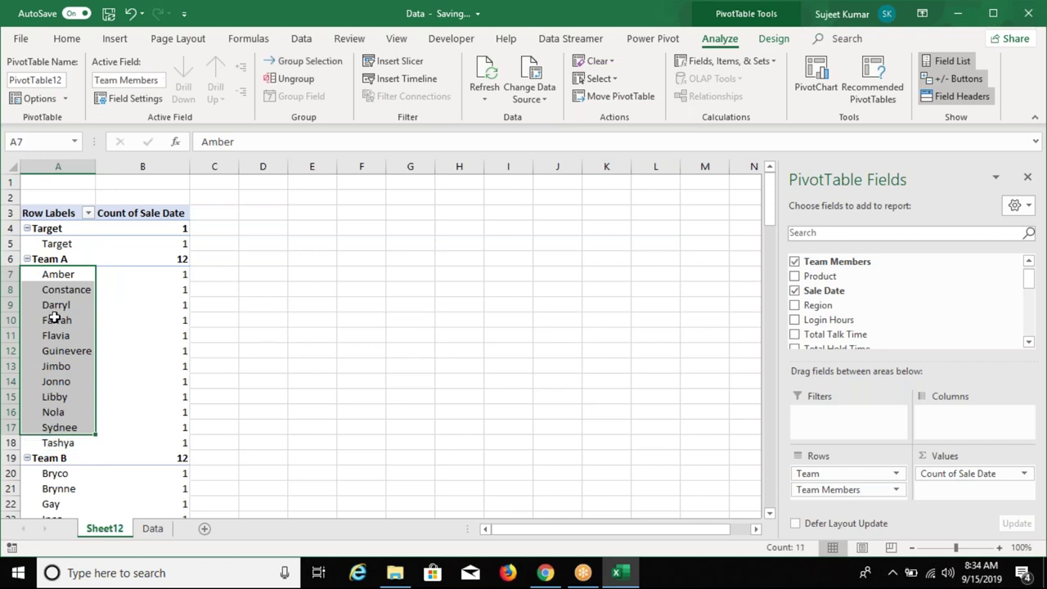
left_click(598, 79)
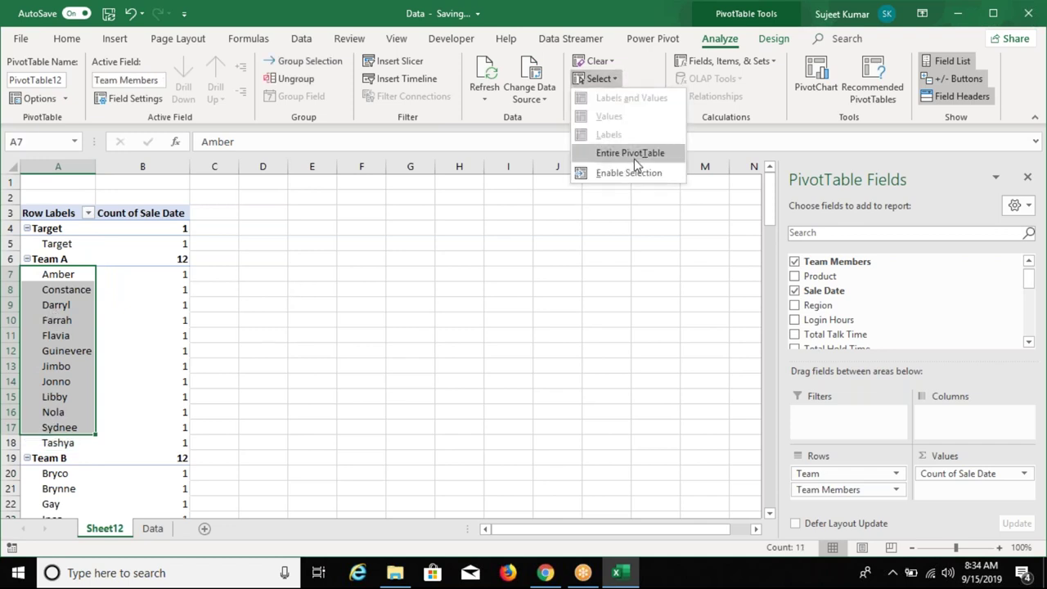
left_click(537, 152)
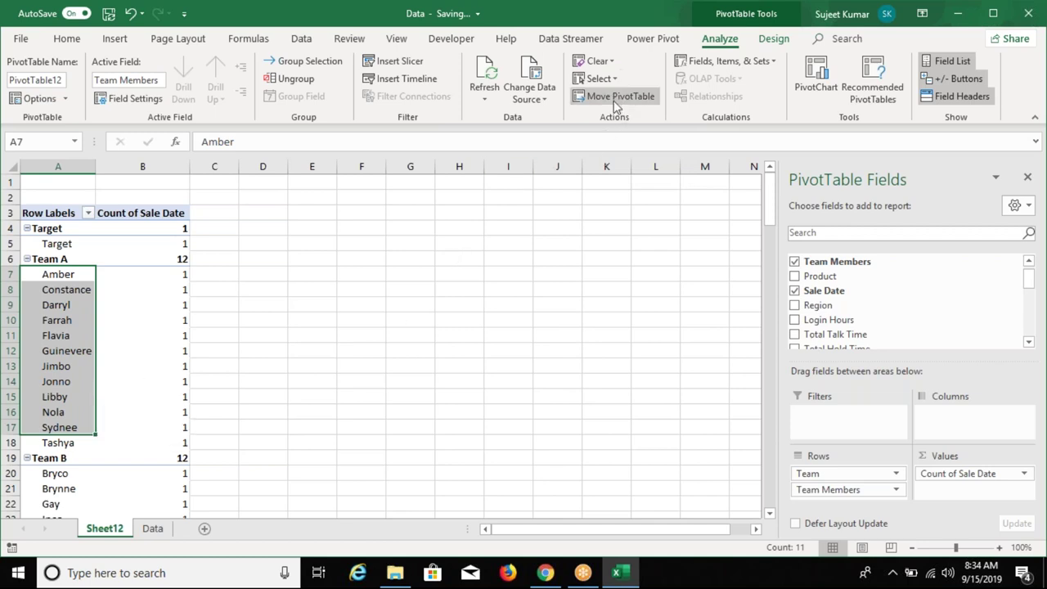
left_click(551, 98)
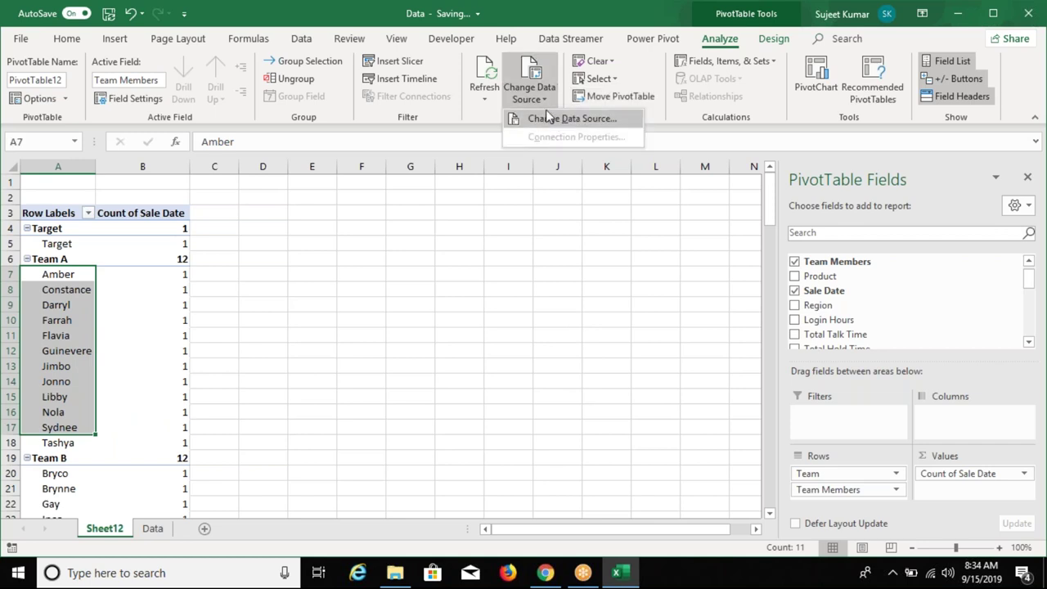
left_click(464, 131)
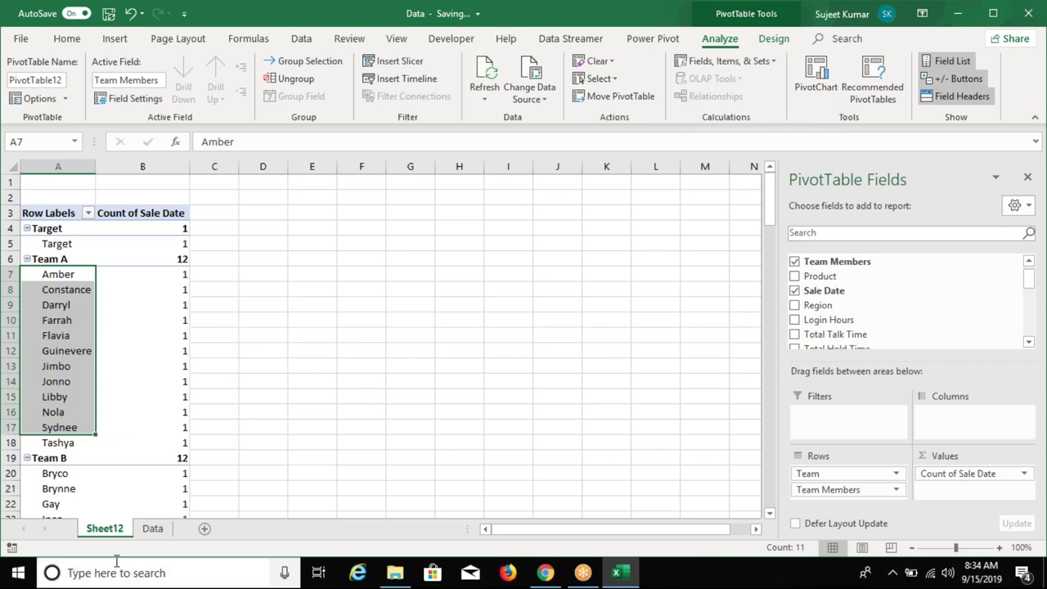
left_click(641, 276)
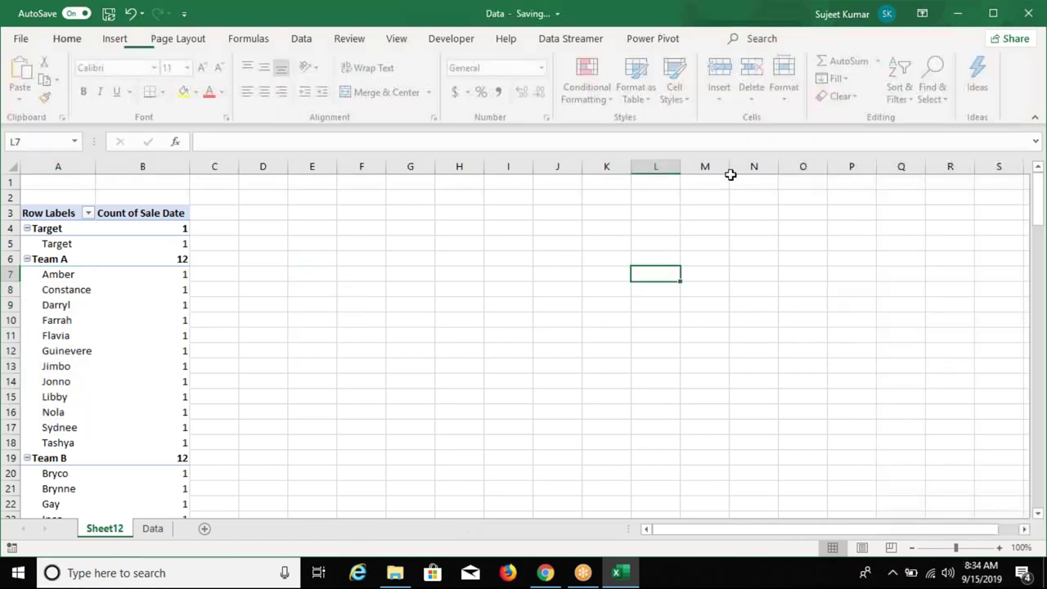
Delete the Sheet12 tab and confirm the permanent deletion.
right_click(118, 528)
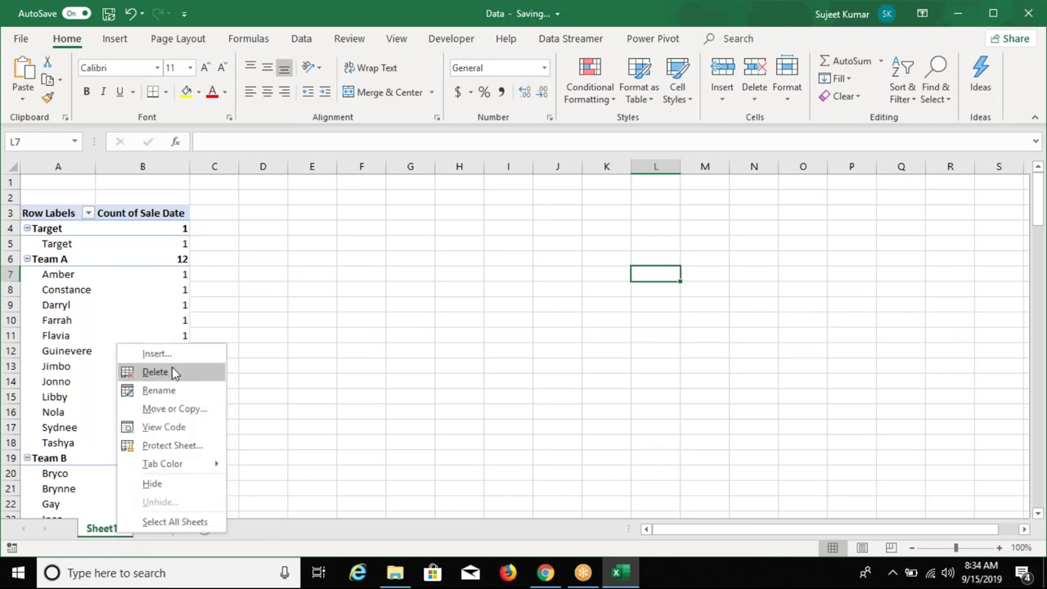
left_click(172, 373)
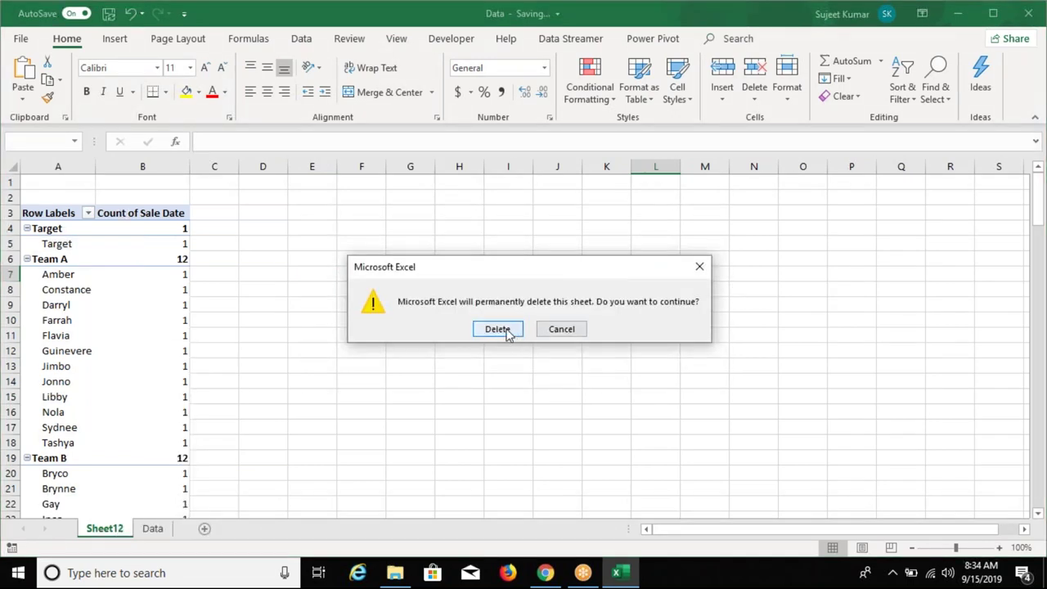
left_click(498, 330)
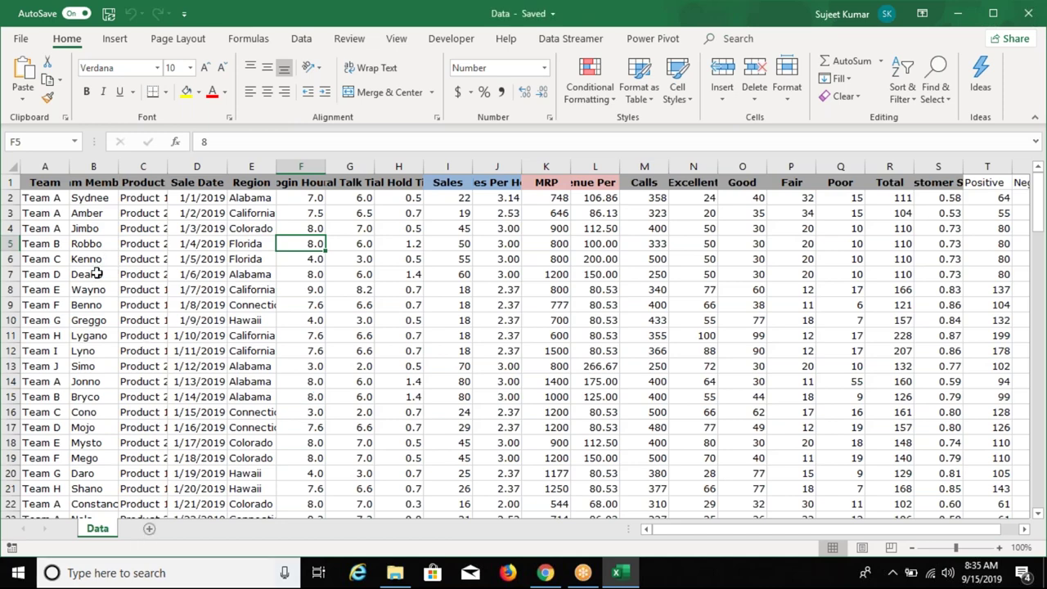
Add blank Sheet13, then delete the Target row 122 at the bottom of the Data table.
left_click(149, 528)
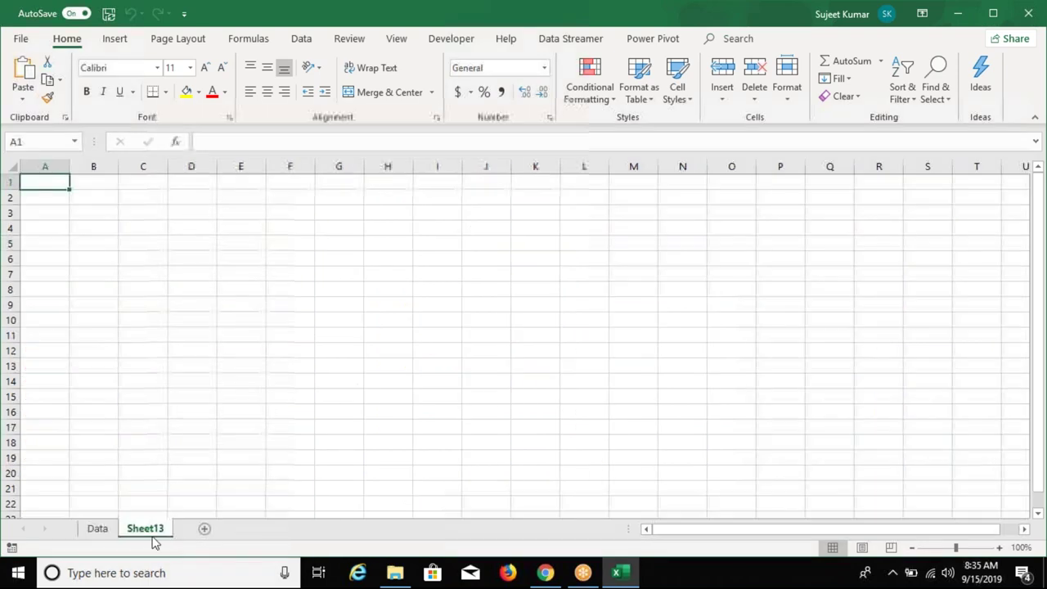
left_click(97, 528)
left_click(90, 396)
key("ctrl+Down")
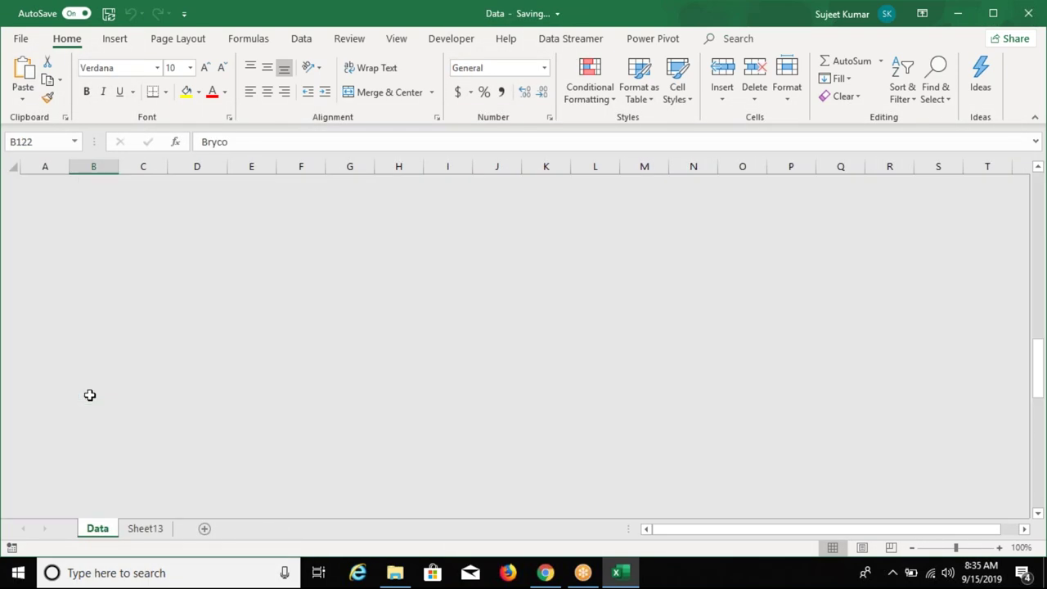
key("shift+space")
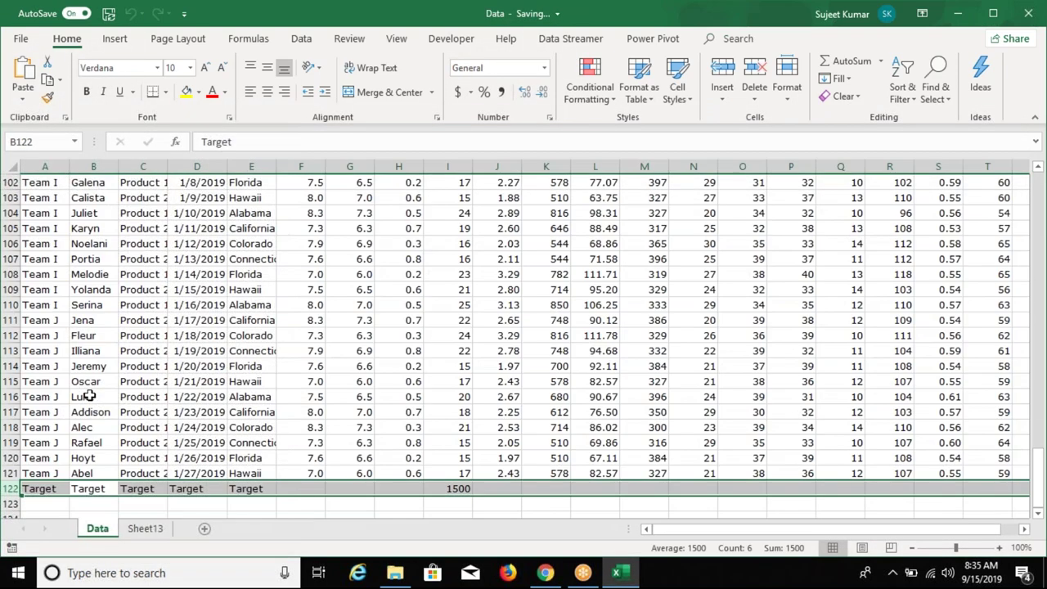
key("ctrl+minus")
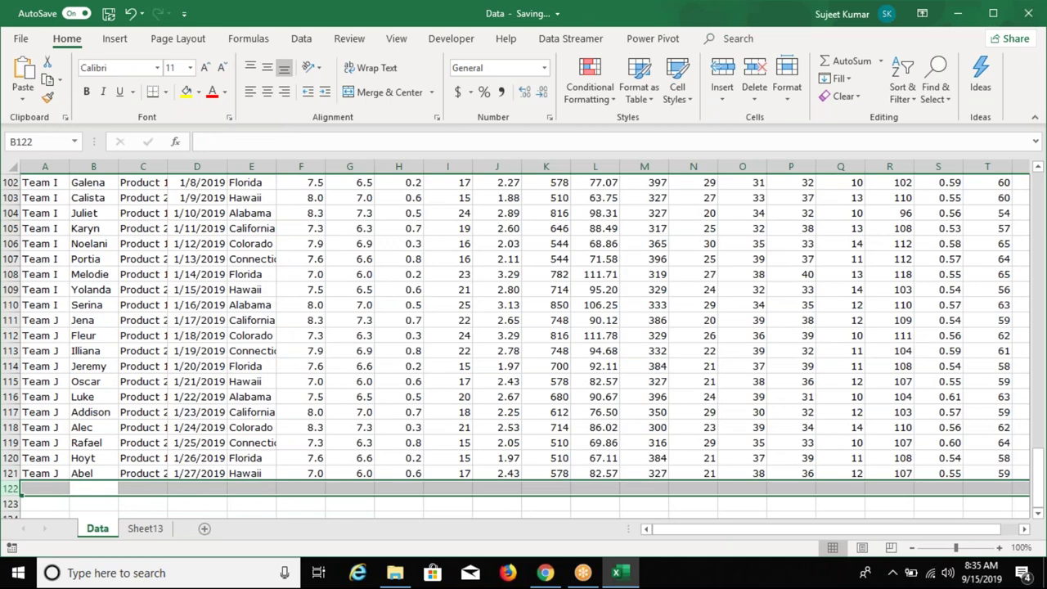
left_click(93, 473)
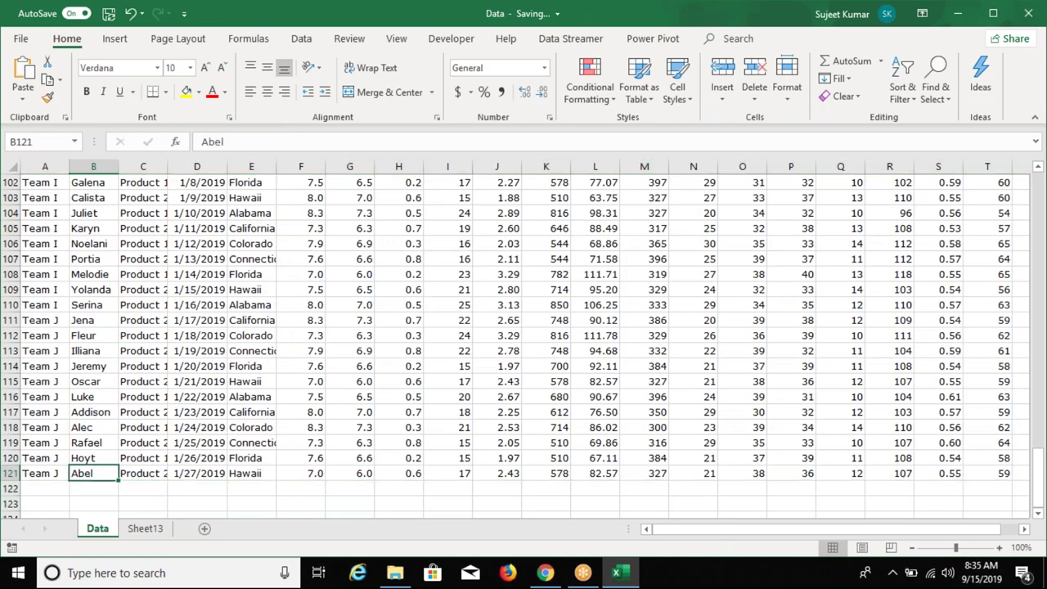
key("ctrl+Up")
Check the Data headers and Team column to confirm the data ends with Team J at row 121.
left_click(196, 182)
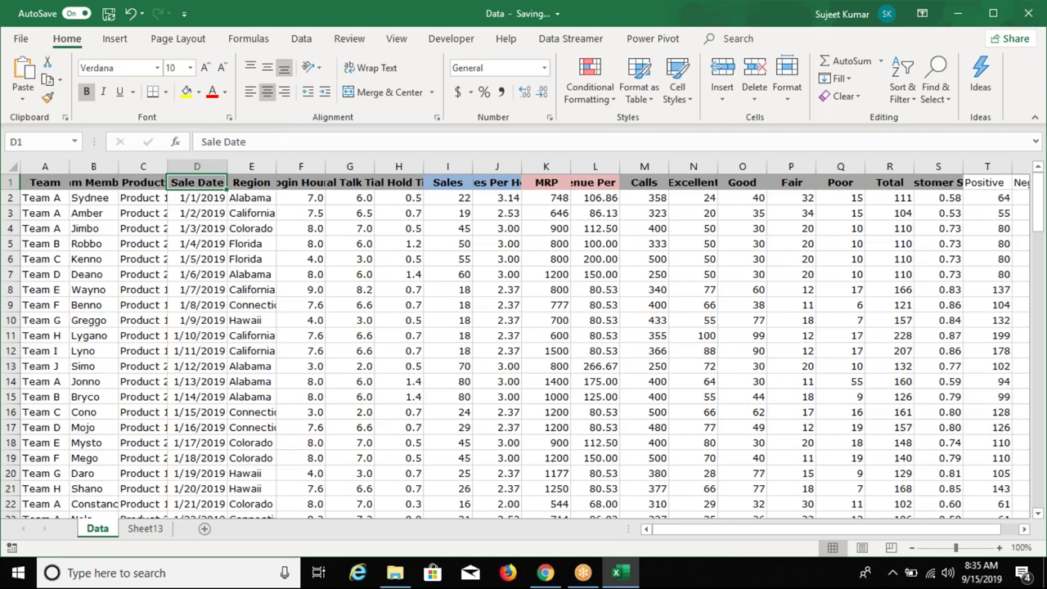
key("Right")
key("Right")
key("Right")
key("Right")
key("Right")
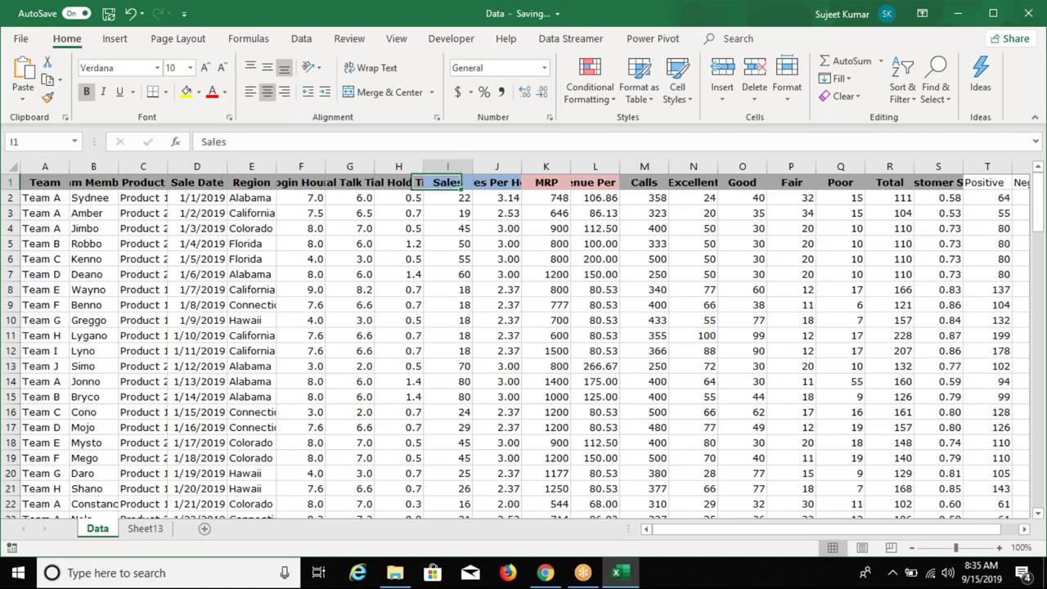
key("Down")
key("Left")
key("Left")
key("Left")
key("Left")
key("Left")
key("Left")
key("Left")
key("ctrl+Down")
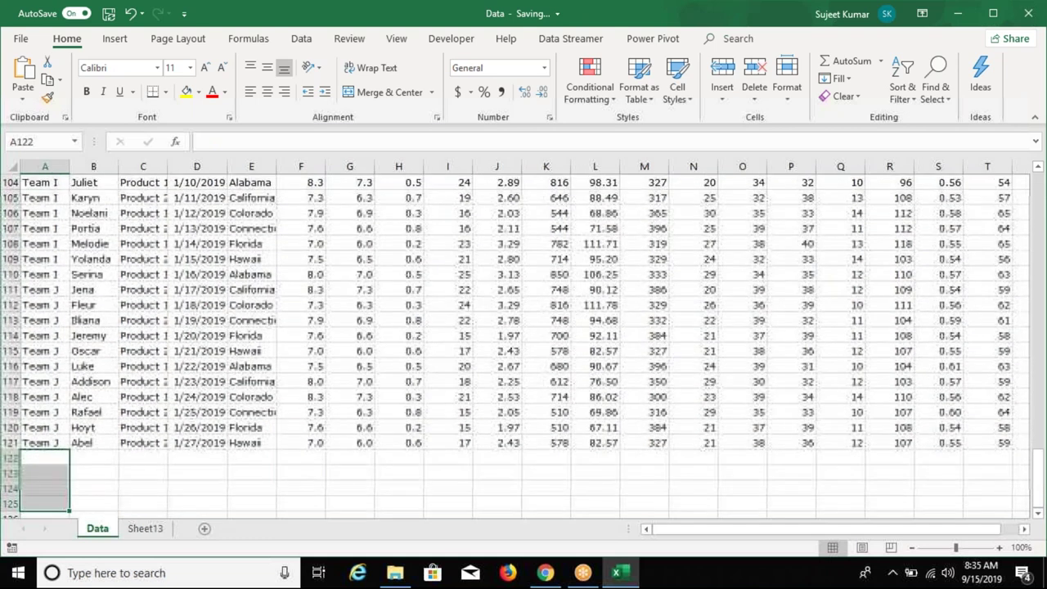
key("shift+Up")
key("shift+Up")
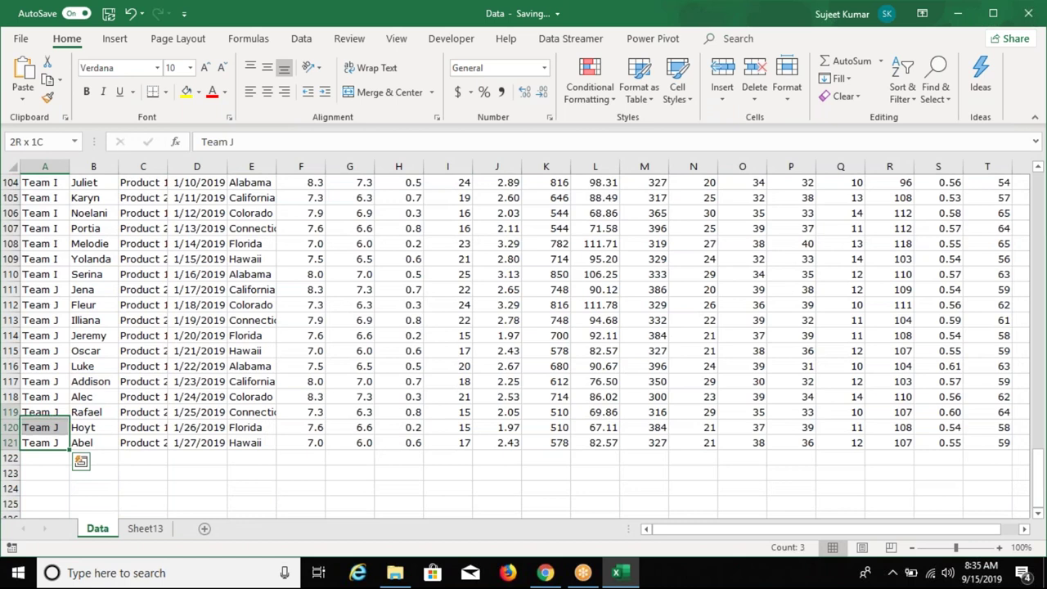
key("shift+Up")
key("shift+Up")
key("shift+Up")
key("shift+Up")
key("shift+Up")
key("shift+Up")
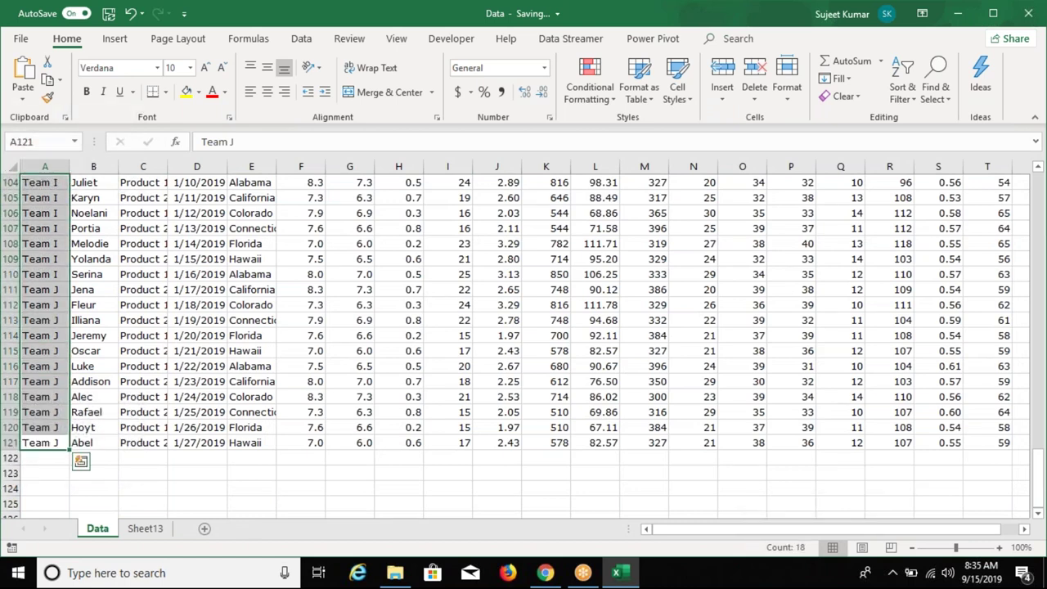
key("Down")
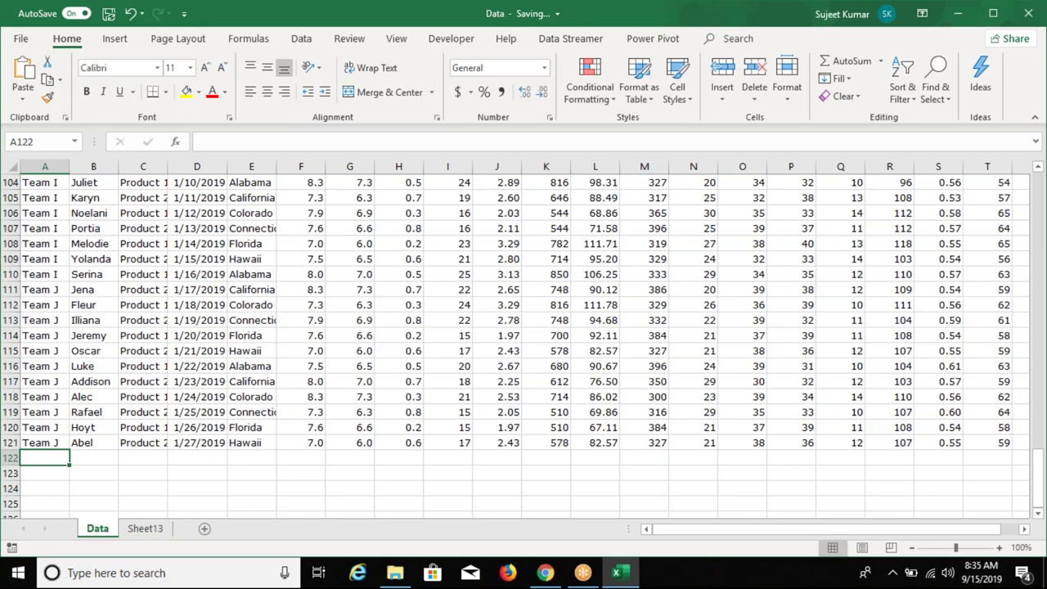
key("Up")
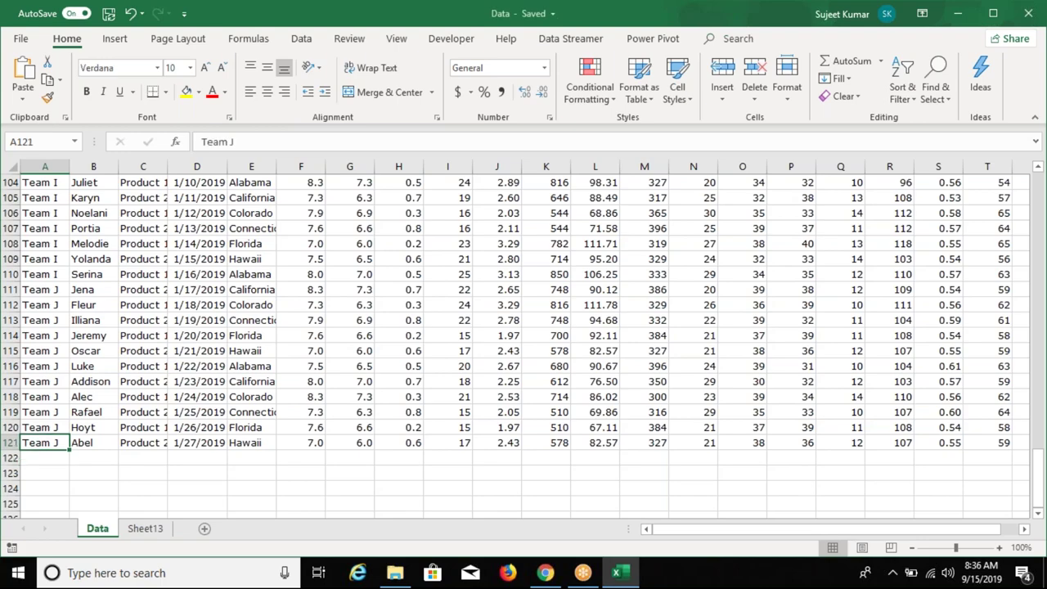
key("ctrl+Up")
Select the full data table and build a new-sheet pivot summing Sales by Team, totalling 2739.
key("ctrl+shift+Right")
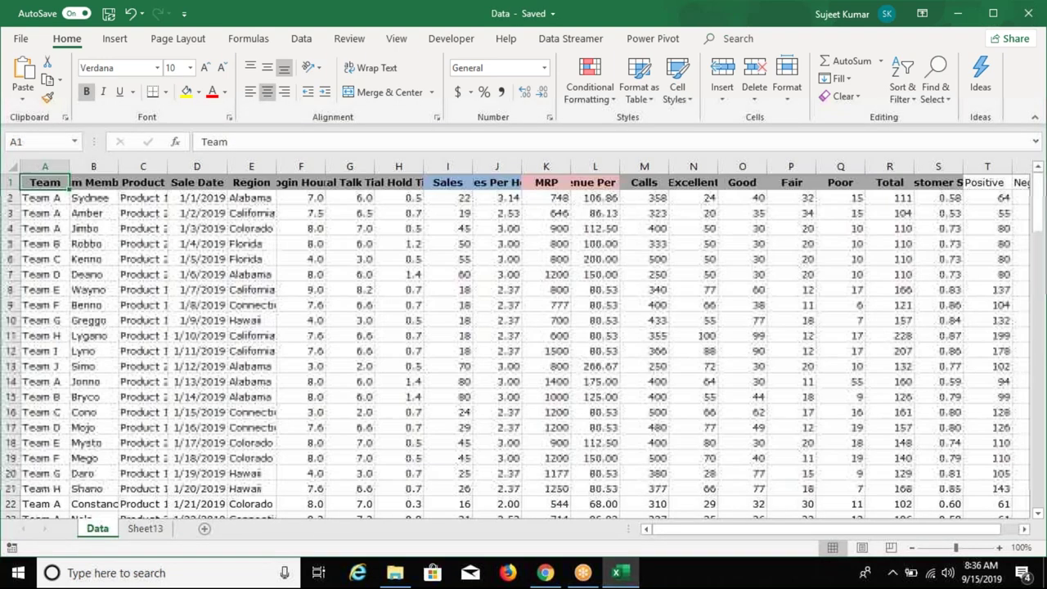
key("ctrl+shift+Down")
left_click(115, 38)
left_click(47, 89)
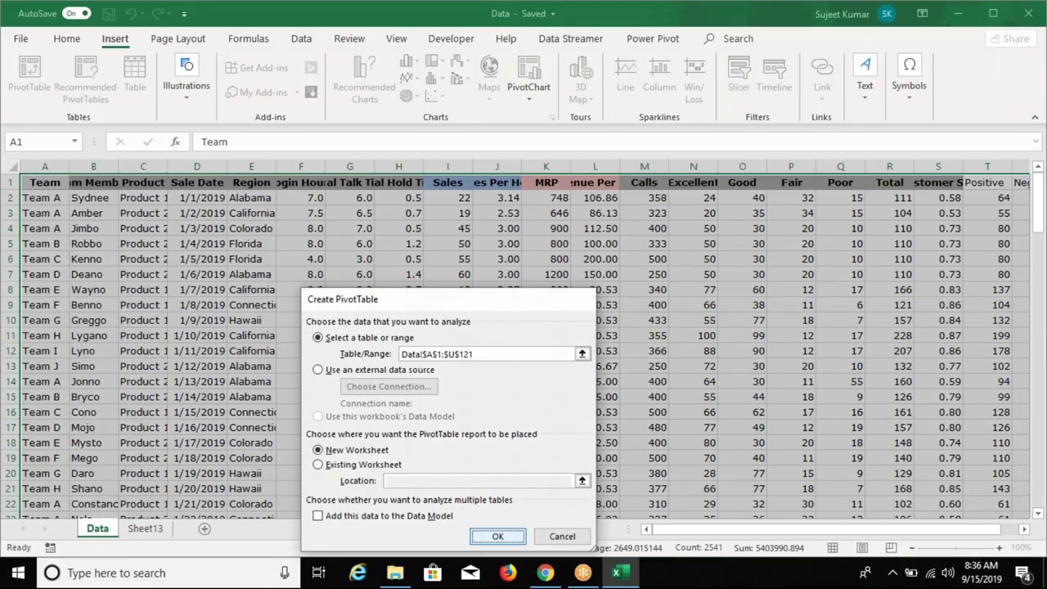
key("Return")
left_click_drag(848, 259, 851, 491)
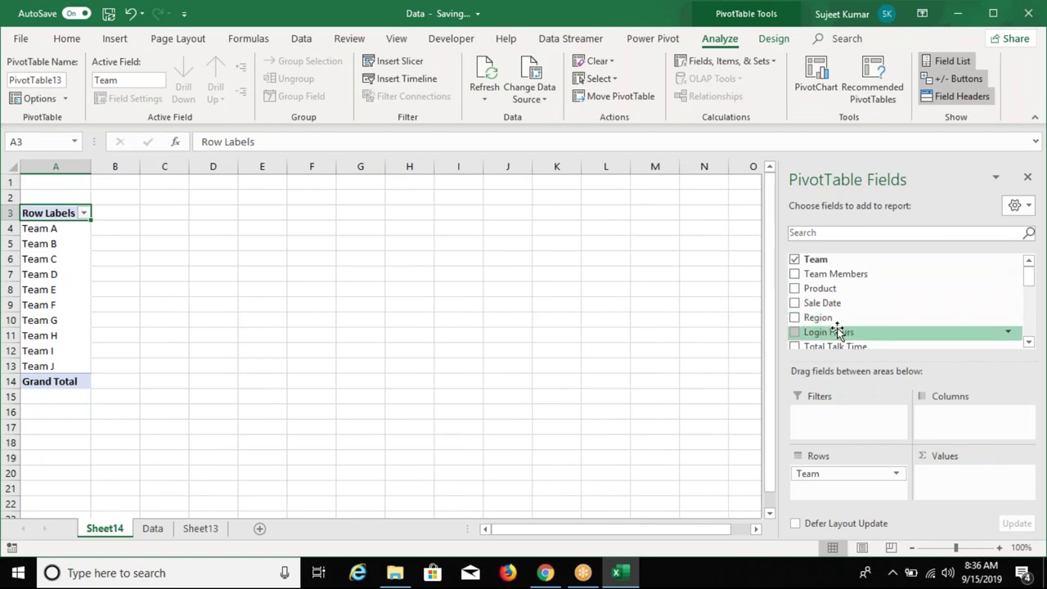
scroll(836, 334, "down", 1)
mouse_move(829, 339)
left_mouse_down()
mouse_move(962, 479)
mouse_move(962, 499)
mouse_move(952, 491)
left_mouse_up()
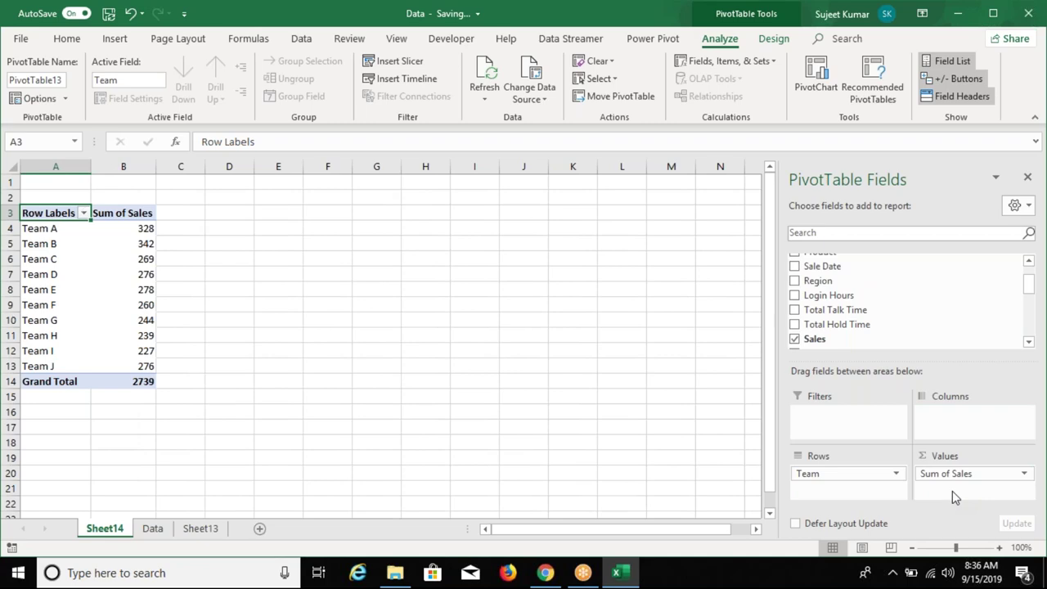
left_click(153, 528)
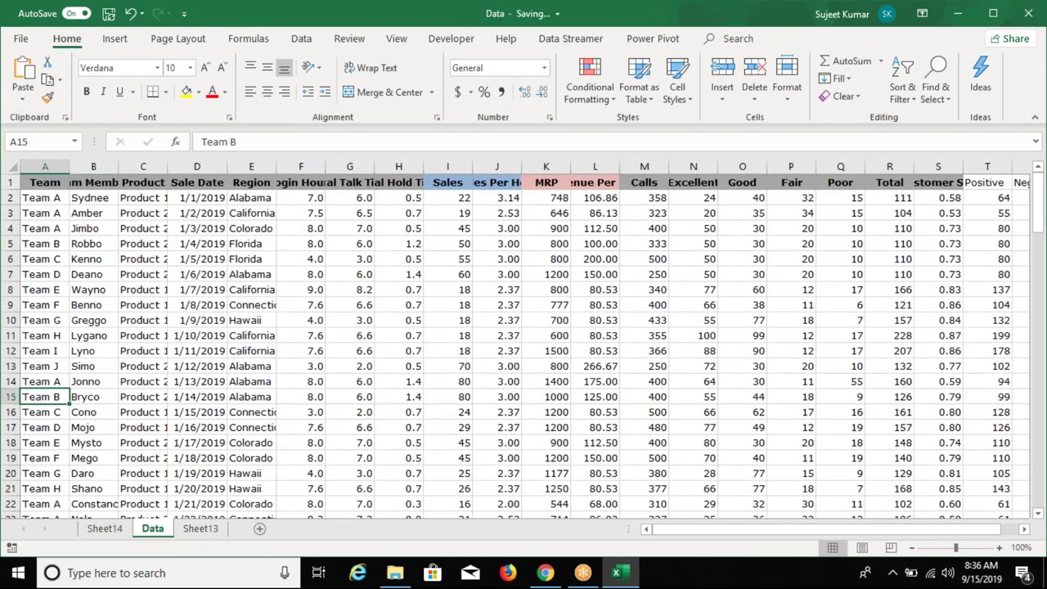
Copy the Team J rows 111–121 and paste them starting at row 122.
key("ctrl+Down")
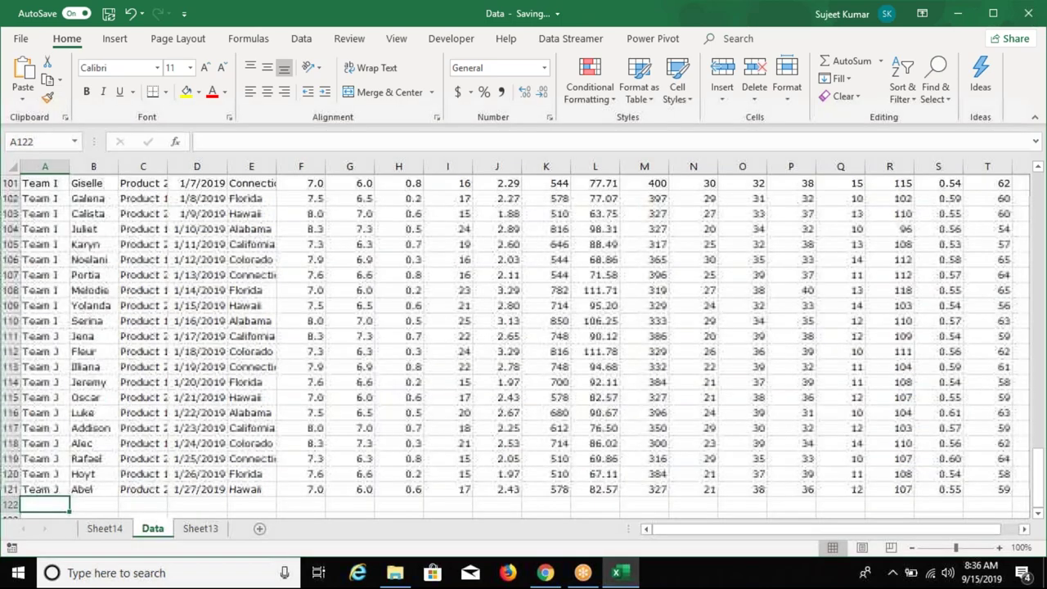
left_click(45, 335)
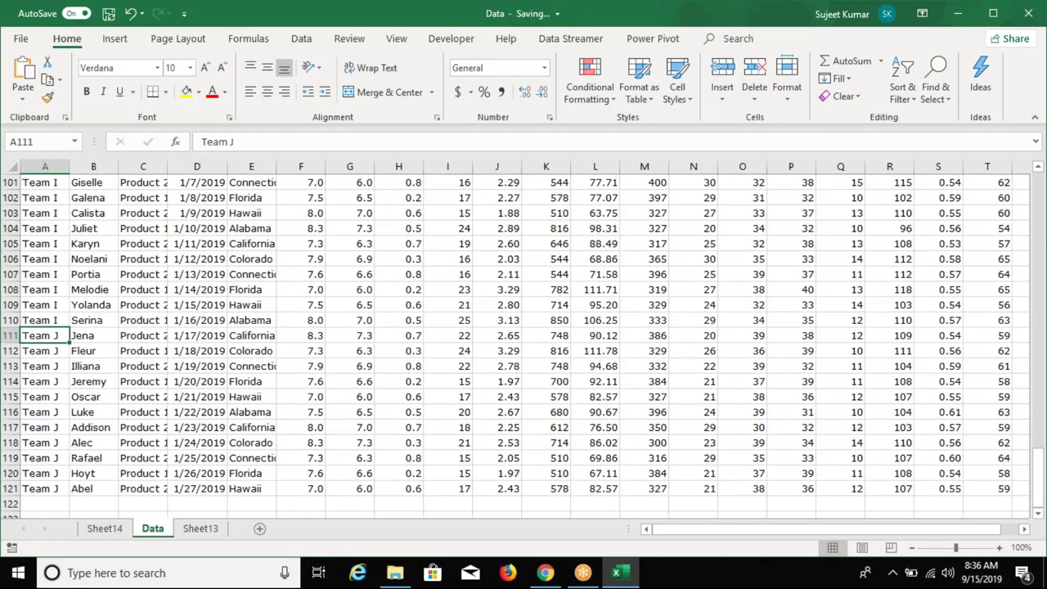
mouse_move(11, 336)
left_mouse_down()
mouse_move(50, 342)
mouse_move(49, 489)
left_mouse_up()
key("ctrl+c")
left_click(41, 504)
key("ctrl+v")
scroll(49, 409, "down", 2)
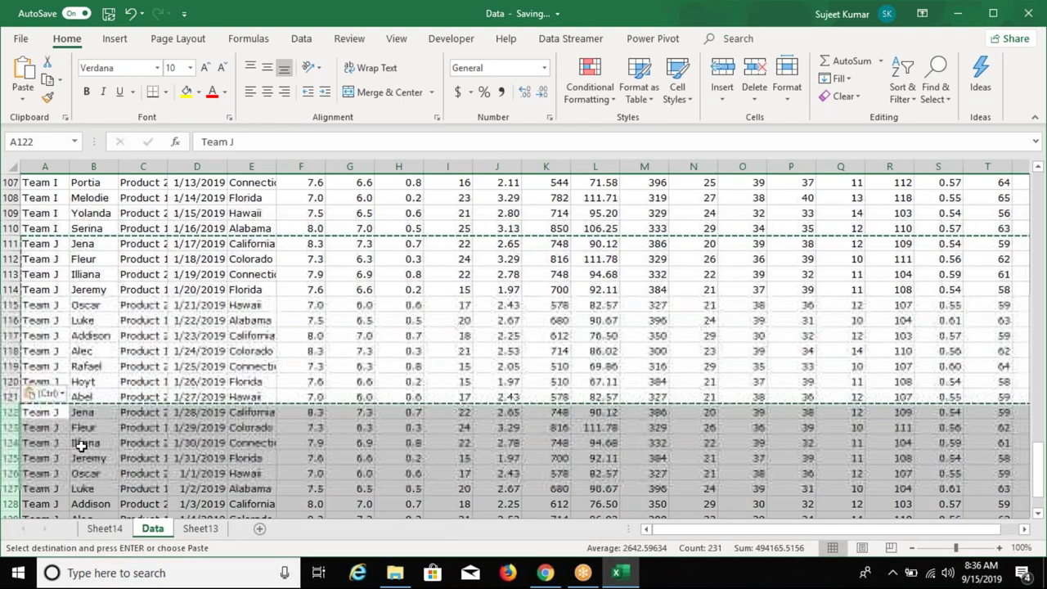
Relabel A122 as 'Team K' and fill it down through A132.
double_click(53, 411)
key("BackSpace")
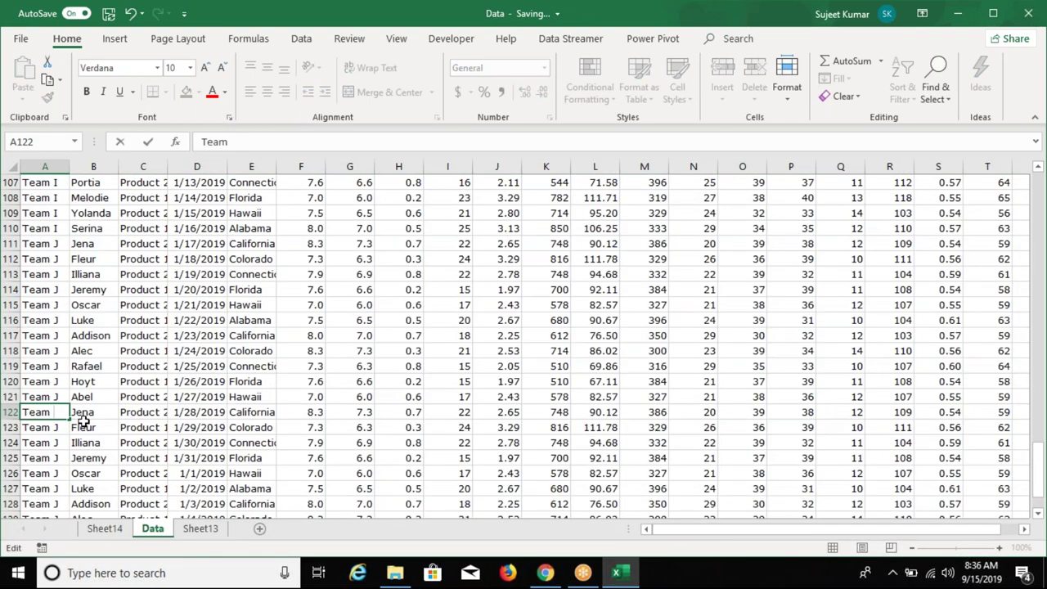
type("K")
key("ctrl+Return")
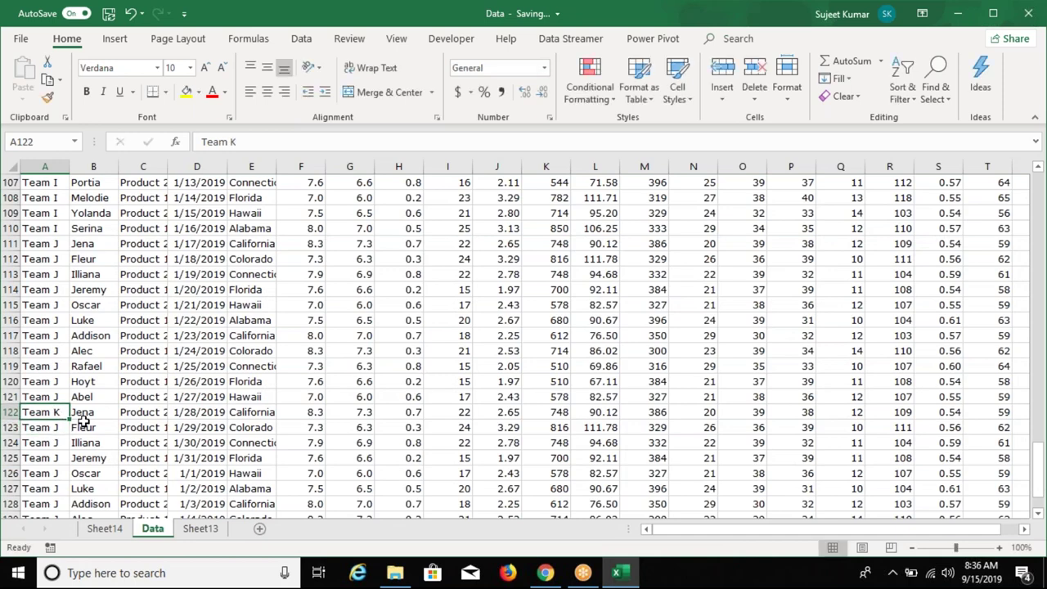
left_click_drag(83, 422, 65, 514)
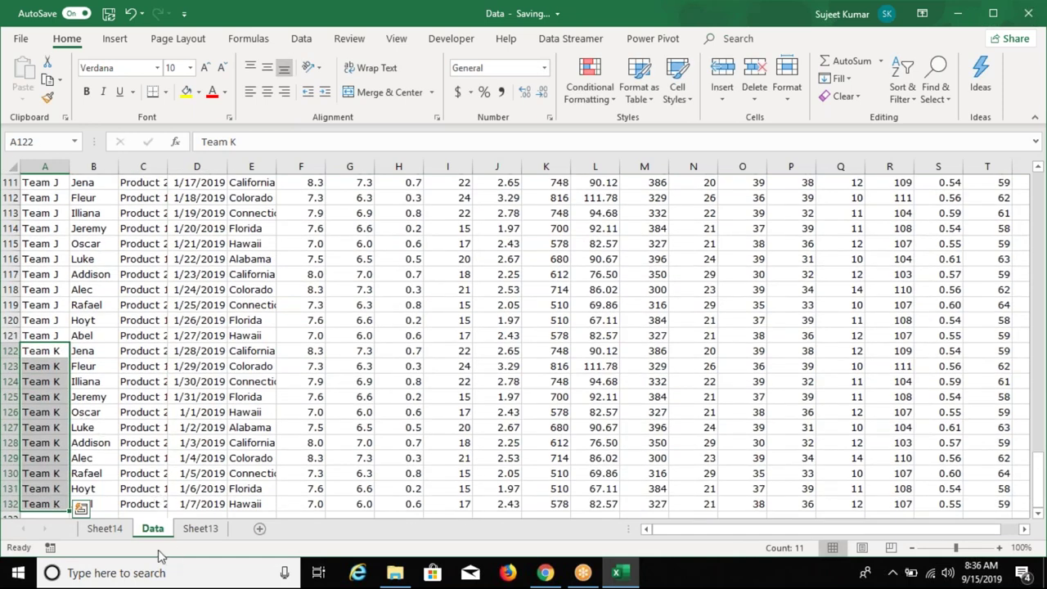
Refresh the Sheet14 pivot table, which still totals 2739 for Teams A–J.
left_click(115, 531)
right_click(104, 319)
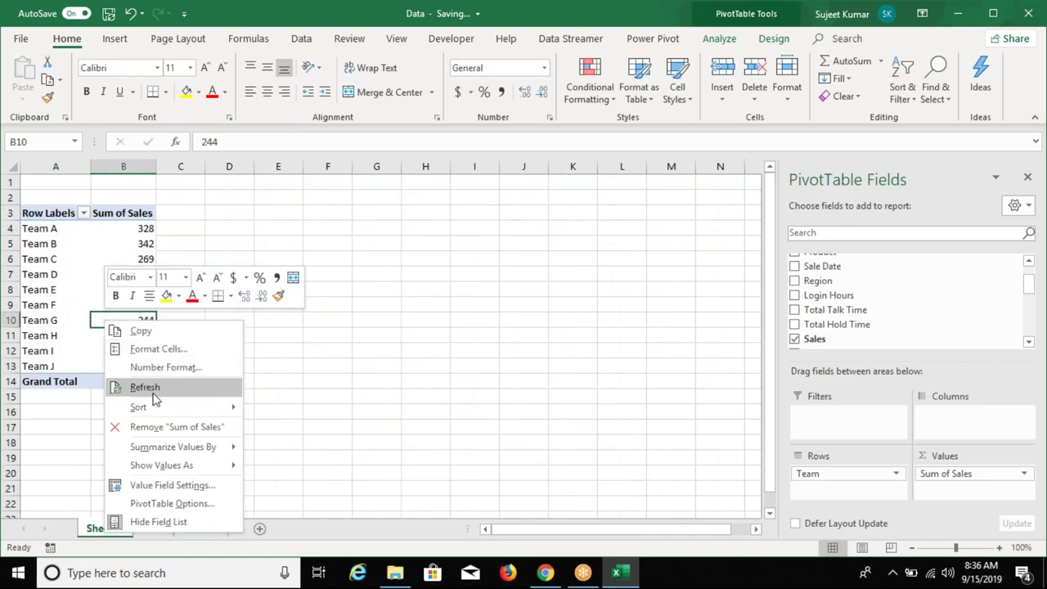
left_click(147, 388)
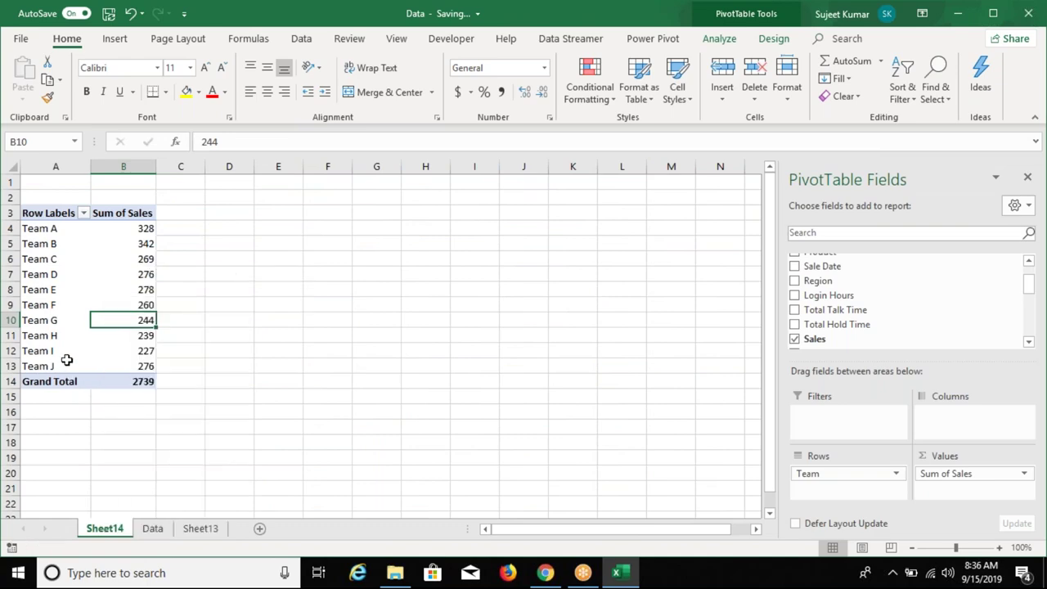
Check on the Data sheet that Team J ends at row 121, then open Change Data Source for the pivot.
left_click(153, 528)
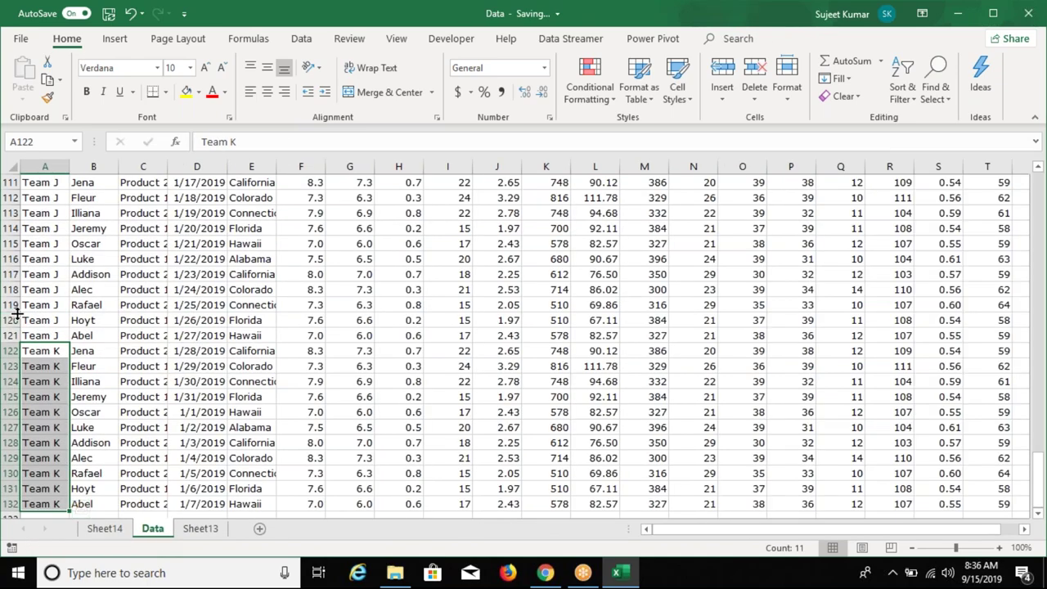
left_click(12, 336)
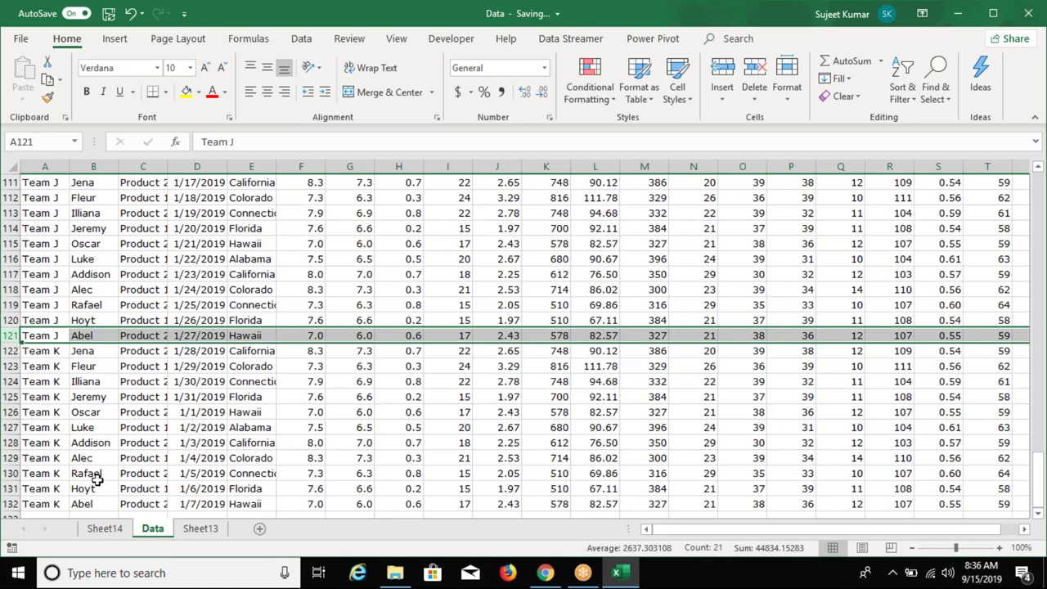
left_click(112, 533)
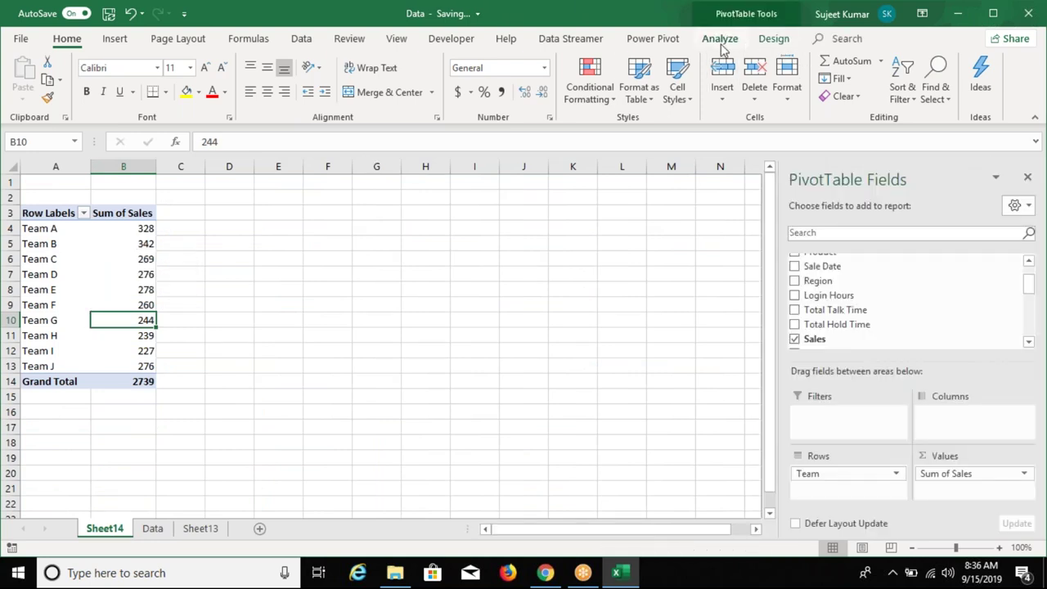
left_click(722, 42)
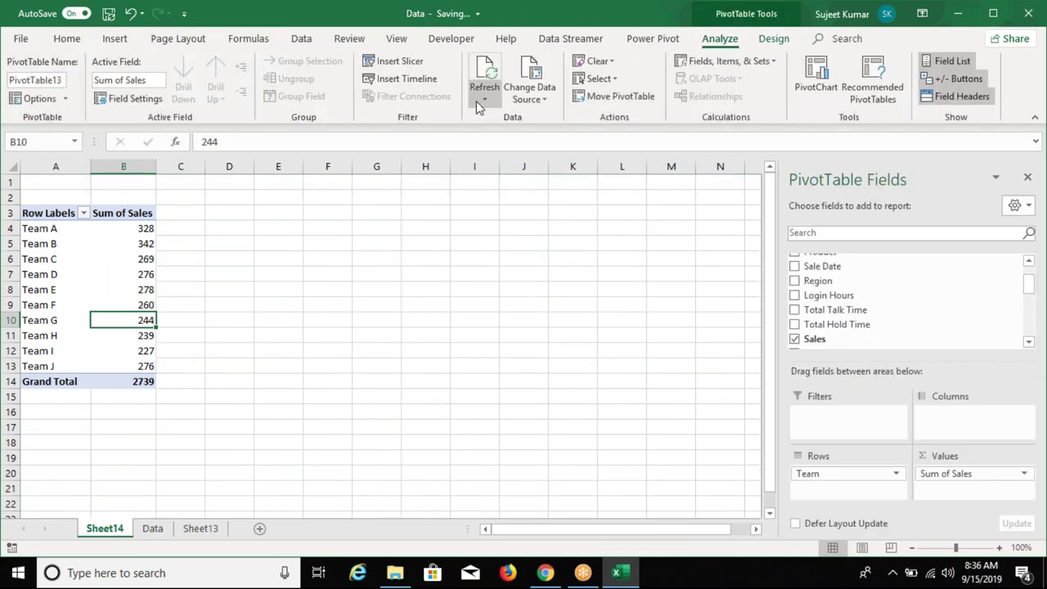
left_click(525, 105)
left_click(532, 123)
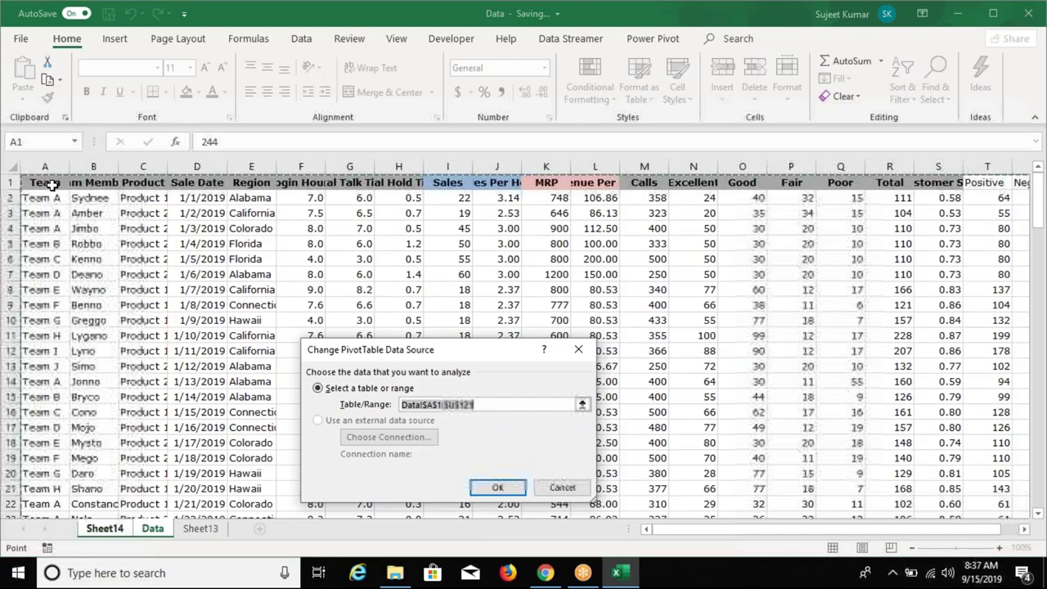
Reset the pivot source to Data!$A$1:$U$132, adding Team K (206) for a 2945 total.
left_click(65, 183)
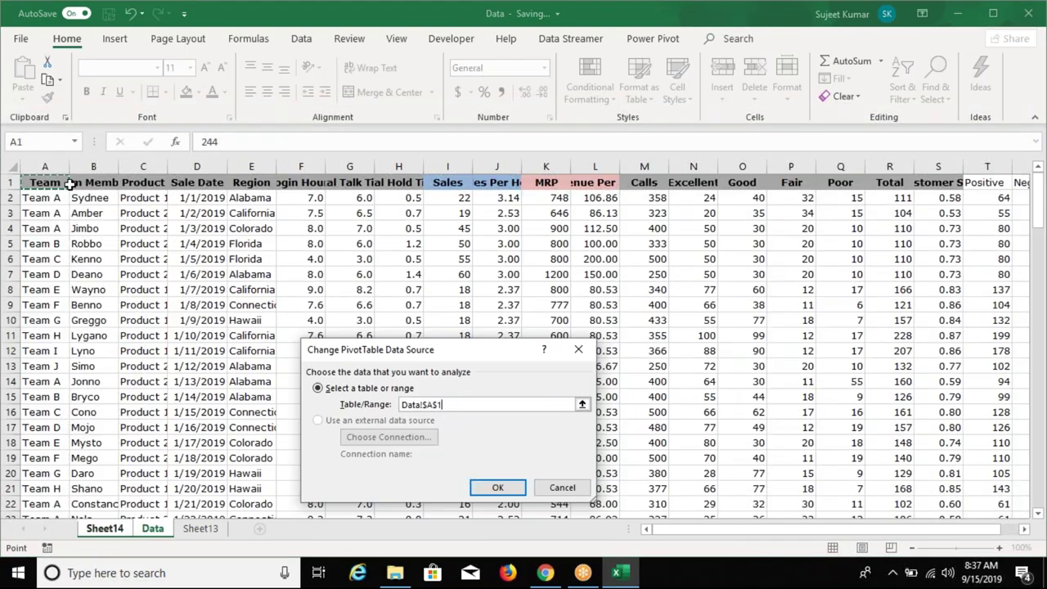
key("ctrl+shift+Right")
key("ctrl+shift+Down")
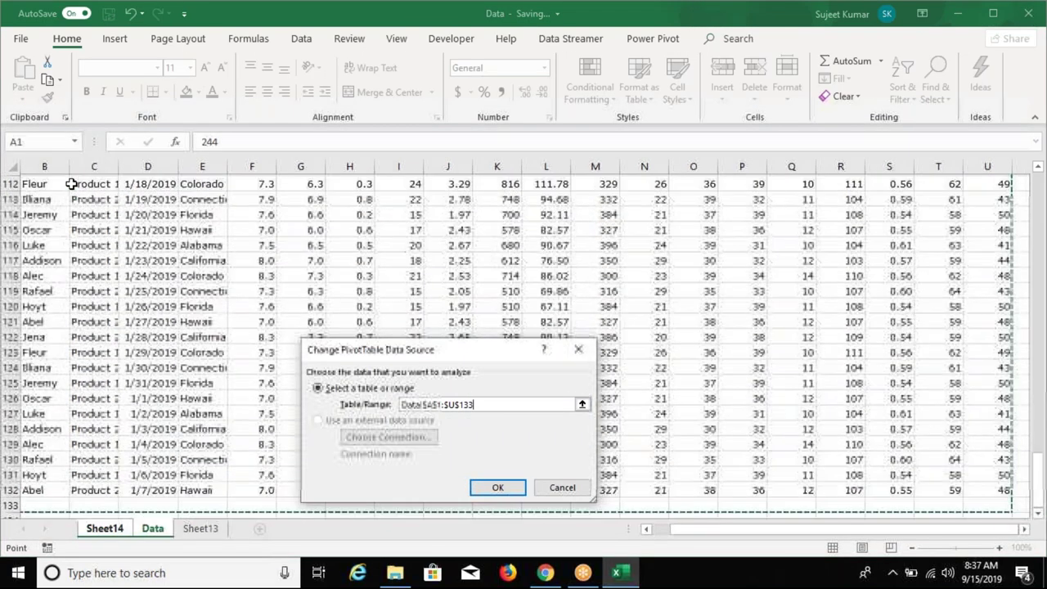
key("shift+Up")
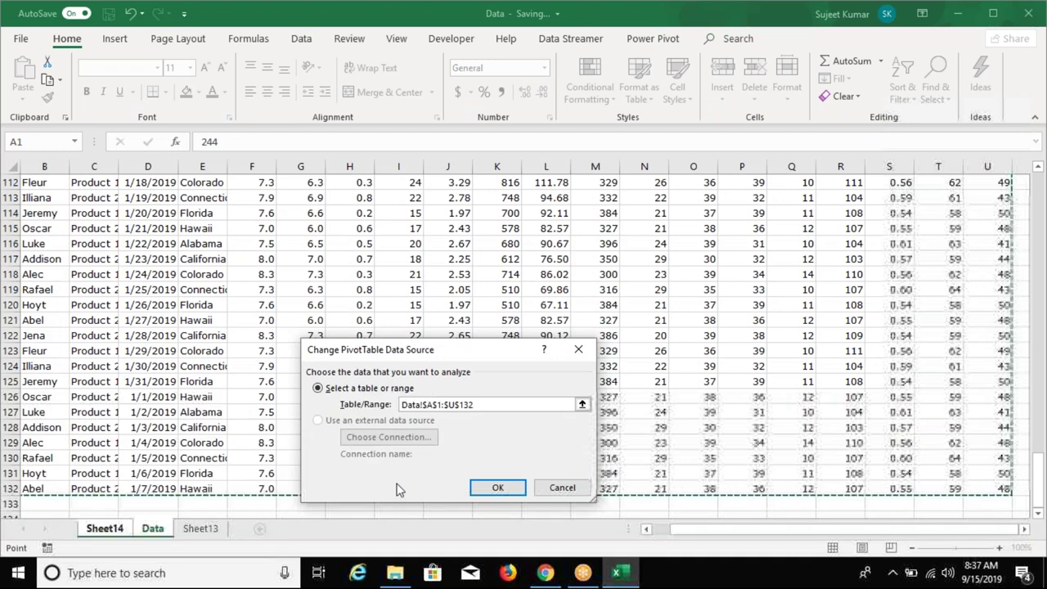
left_click(497, 488)
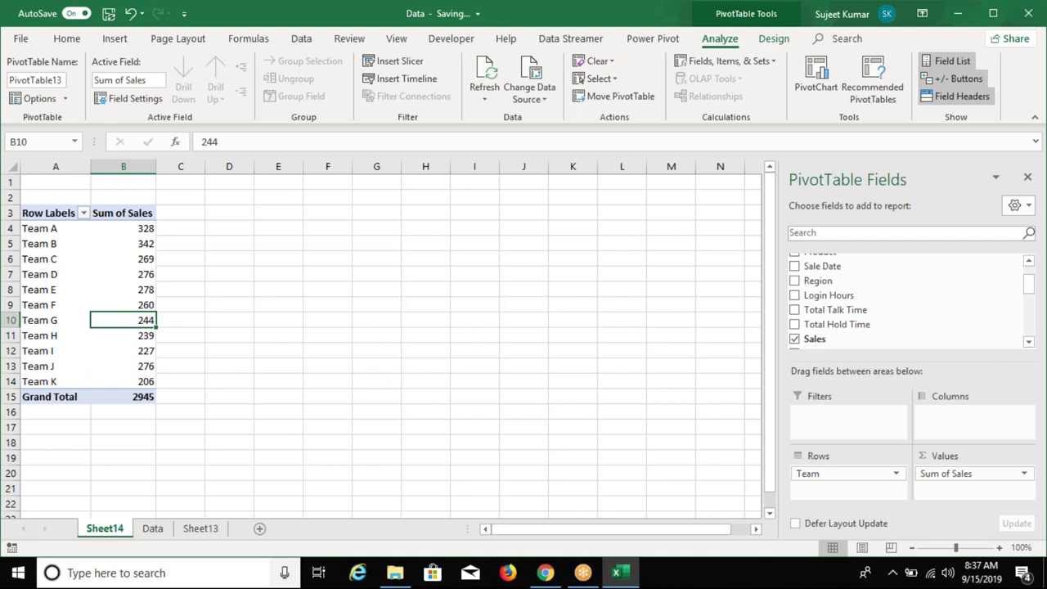
Permanently delete the Sheet14 pivot sheet and switch to the blank Sheet13.
right_click(114, 537)
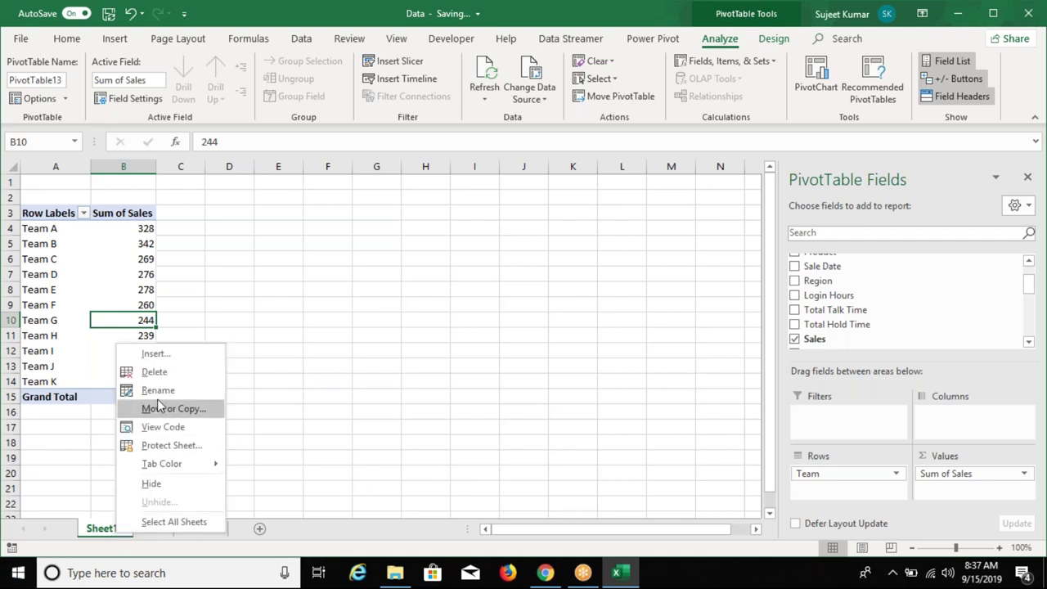
left_click(152, 370)
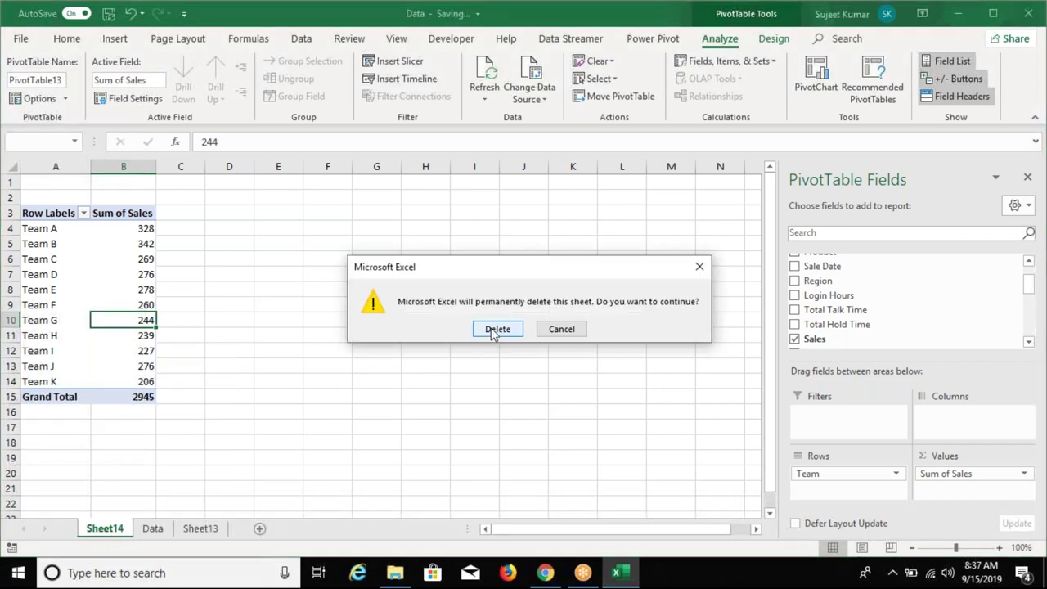
left_click(495, 329)
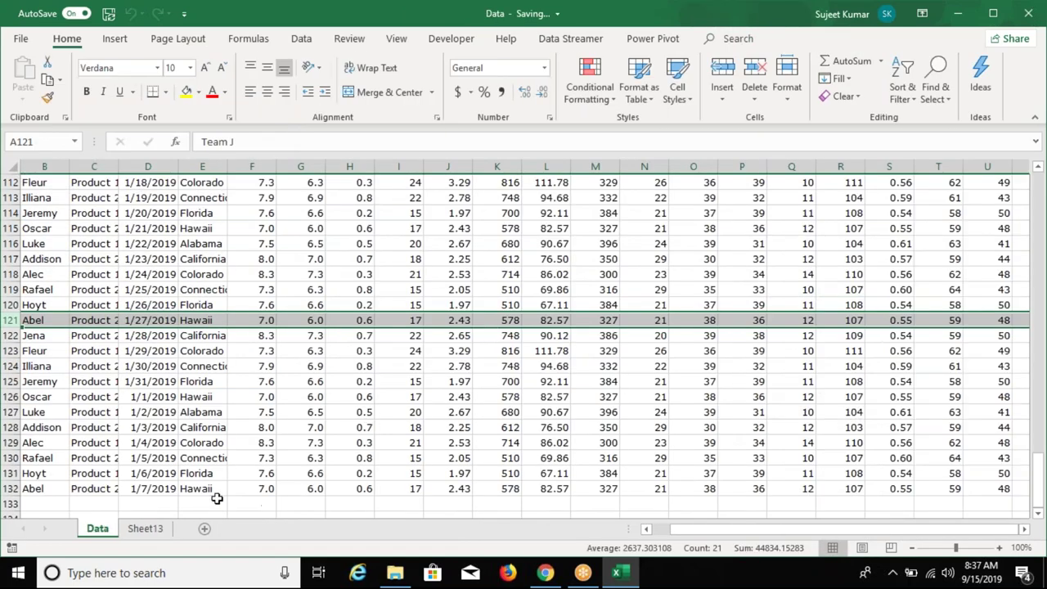
left_click(161, 531)
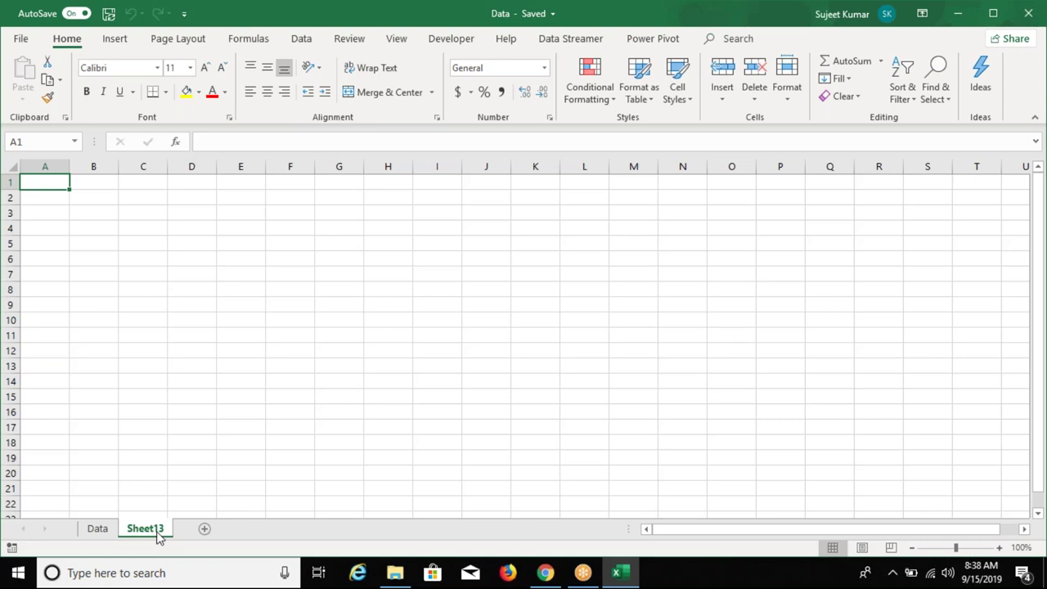
Bring up the Insert ribbon's PivotTable and chart commands on the empty Sheet13.
left_click(115, 39)
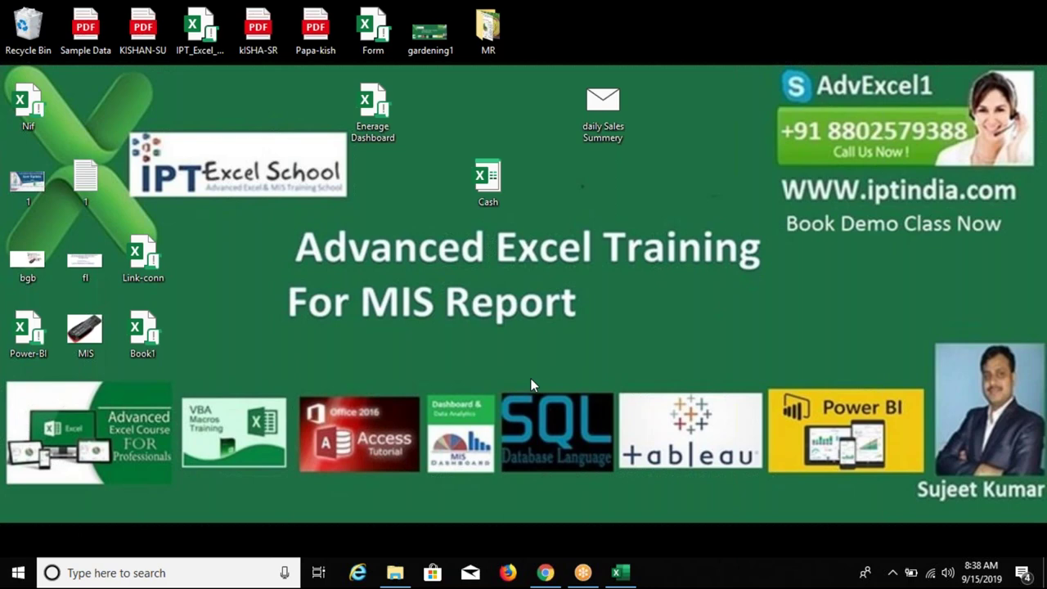
Refresh the Windows desktop, then return to Excel's Data sheet.
right_click(470, 357)
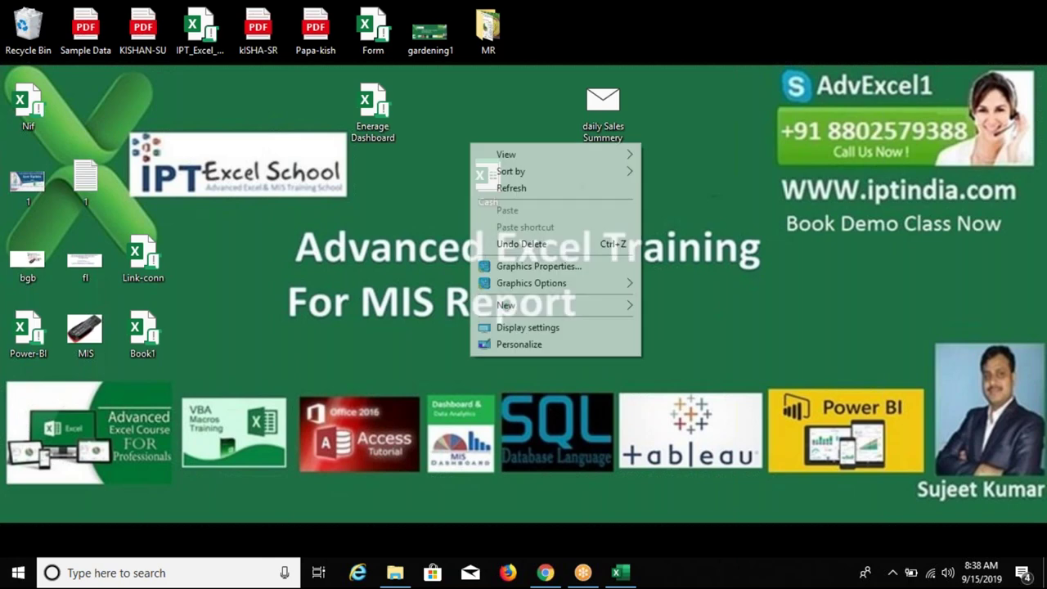
key("Escape")
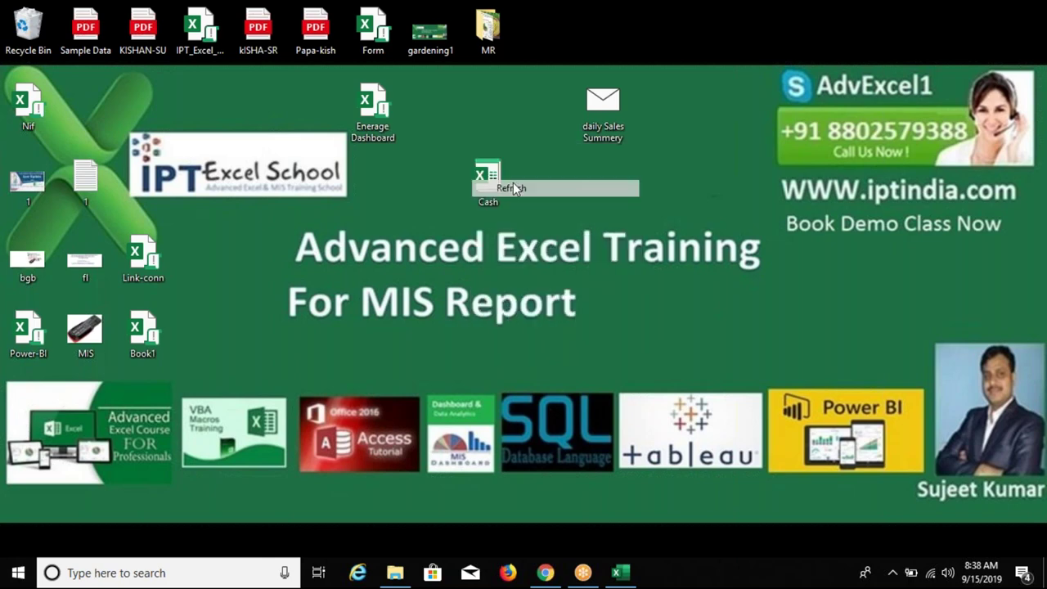
key("alt+Tab")
left_click(98, 529)
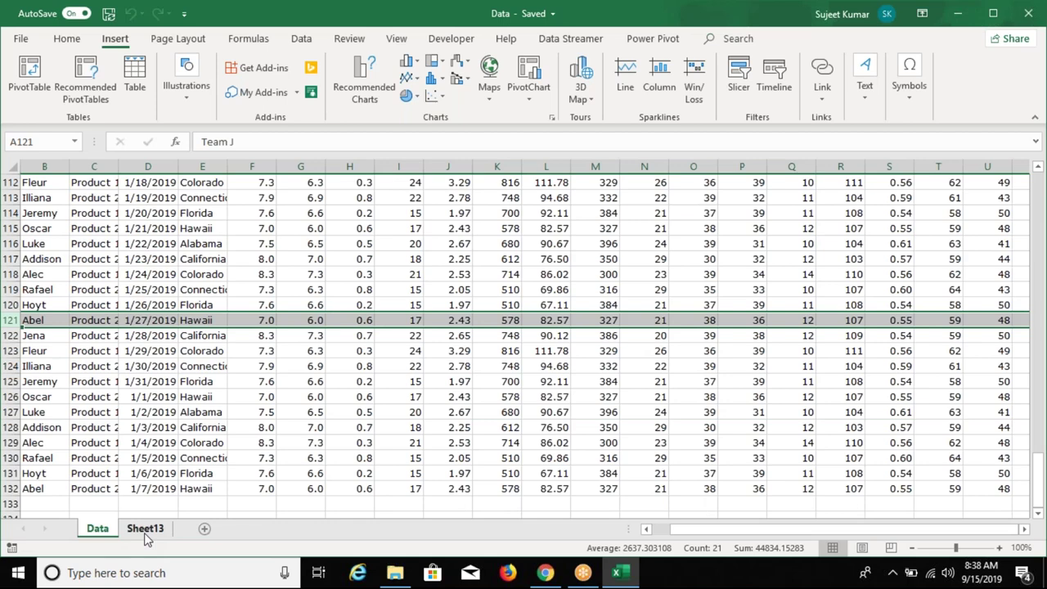
Start a PivotTable on Sheet13 using an external data source, then choose a connection.
left_click(146, 530)
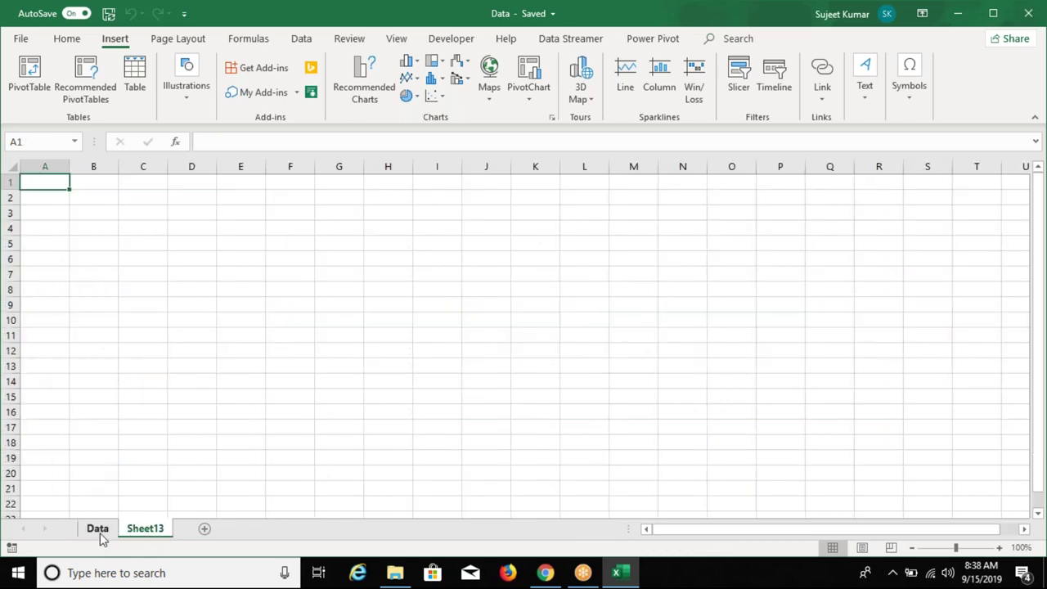
left_click(98, 530)
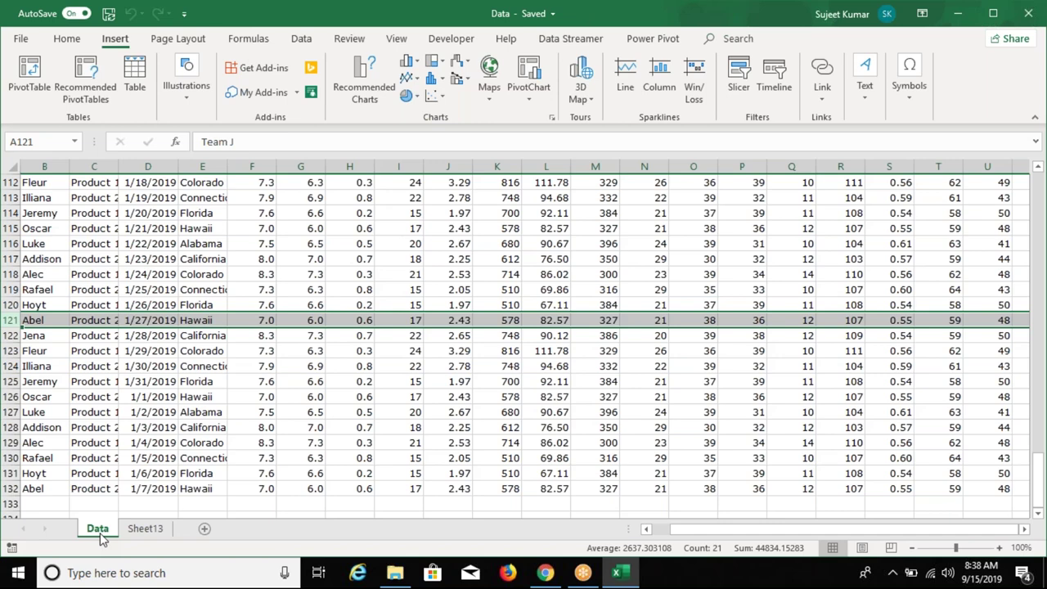
left_click(146, 530)
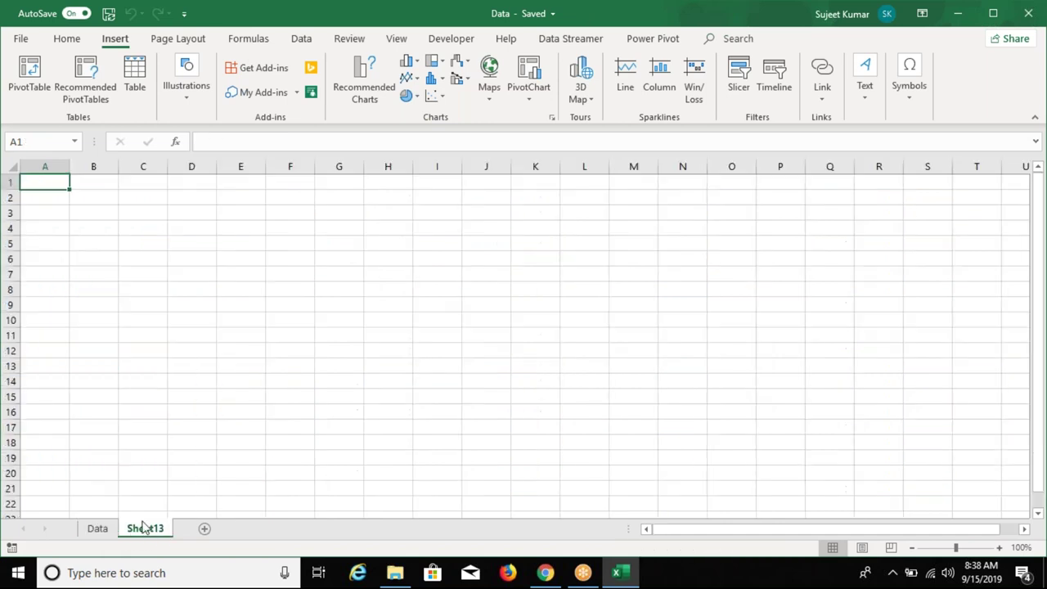
left_click(37, 90)
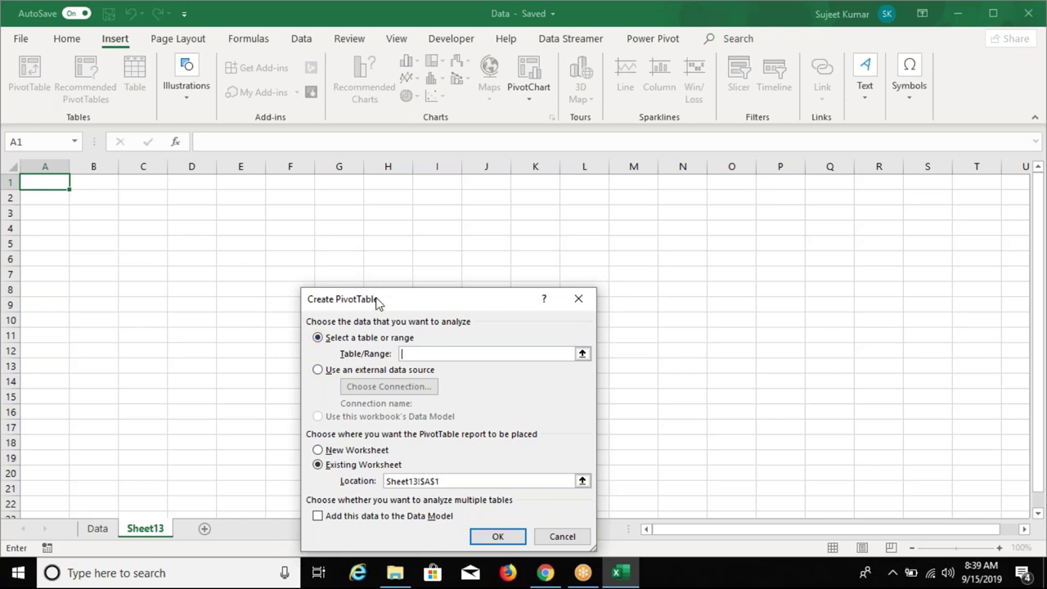
left_click_drag(377, 303, 331, 147)
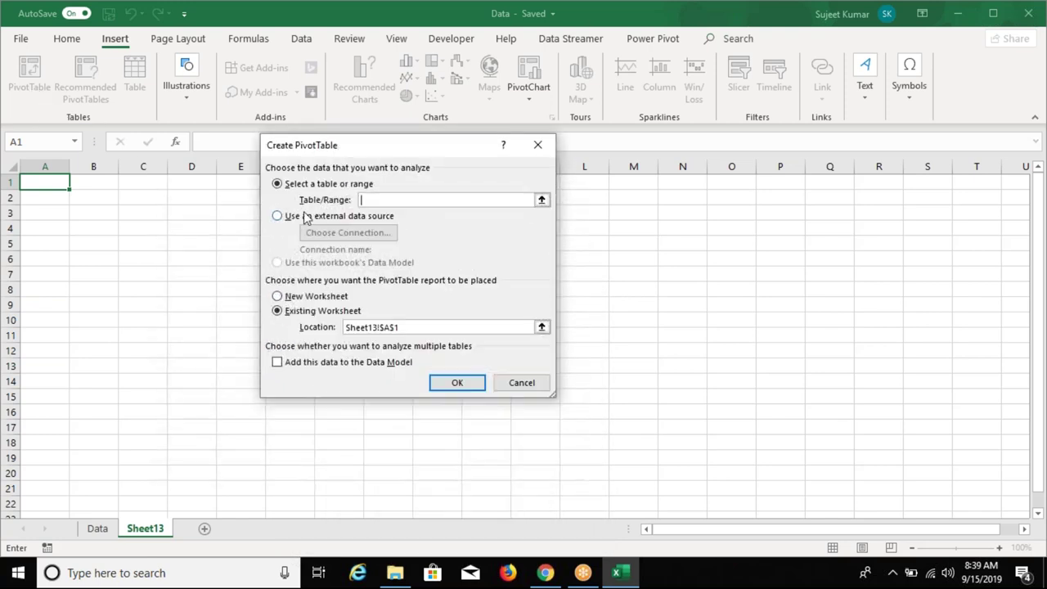
left_click(360, 219)
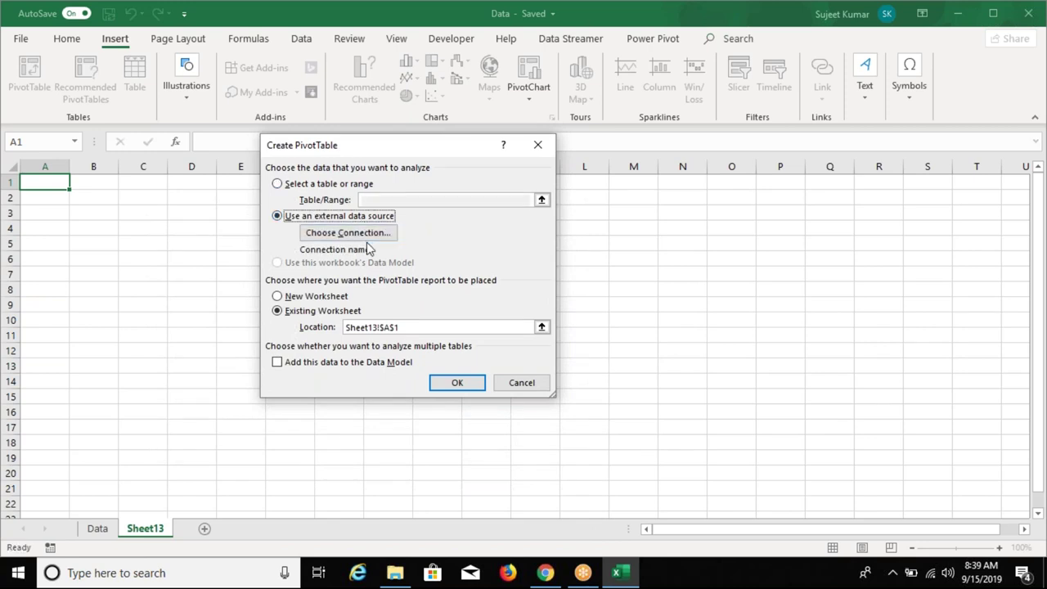
left_click(365, 237)
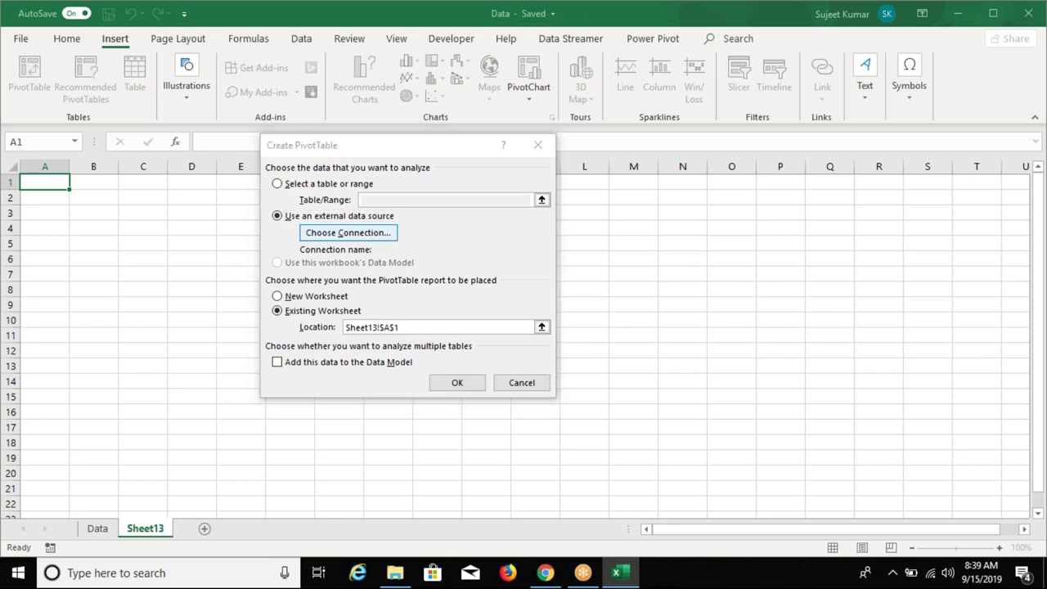
Search Documents, OneDrive and Desktop for the Data workbook, then cancel the PivotTable setup.
left_click(253, 442)
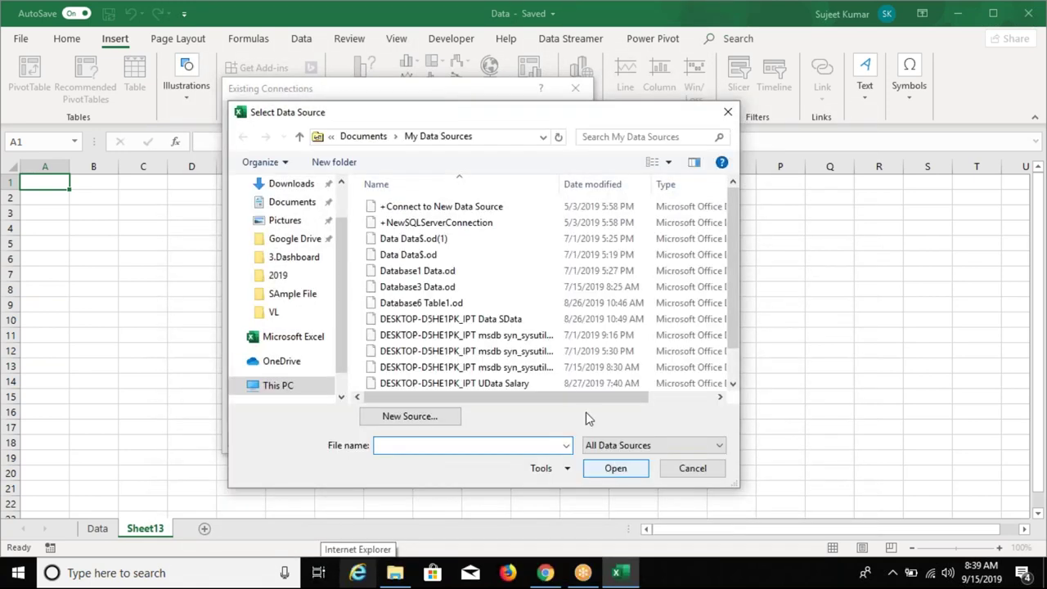
left_click(294, 204)
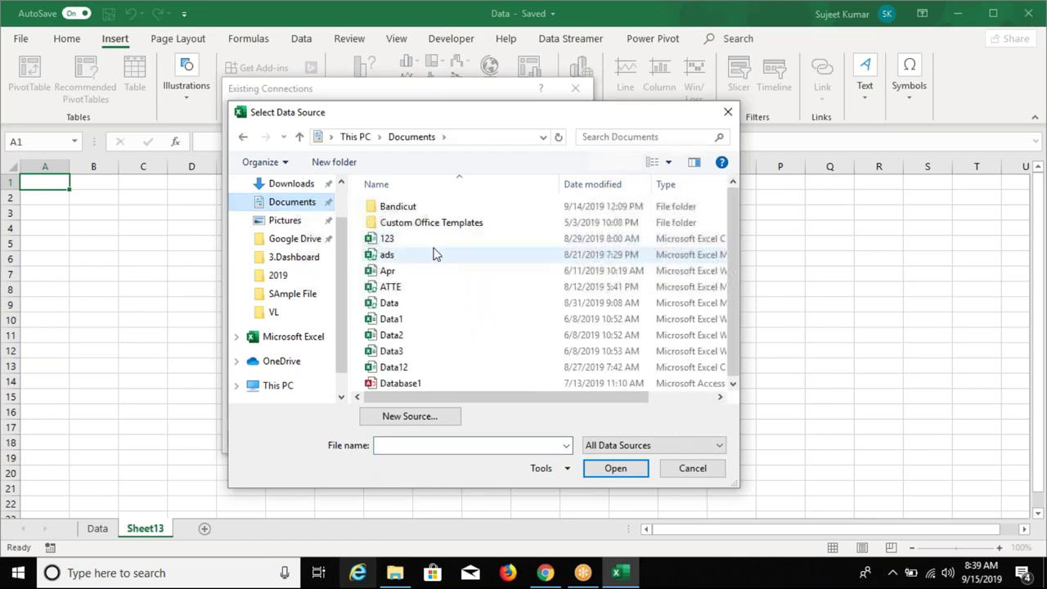
left_click(405, 353)
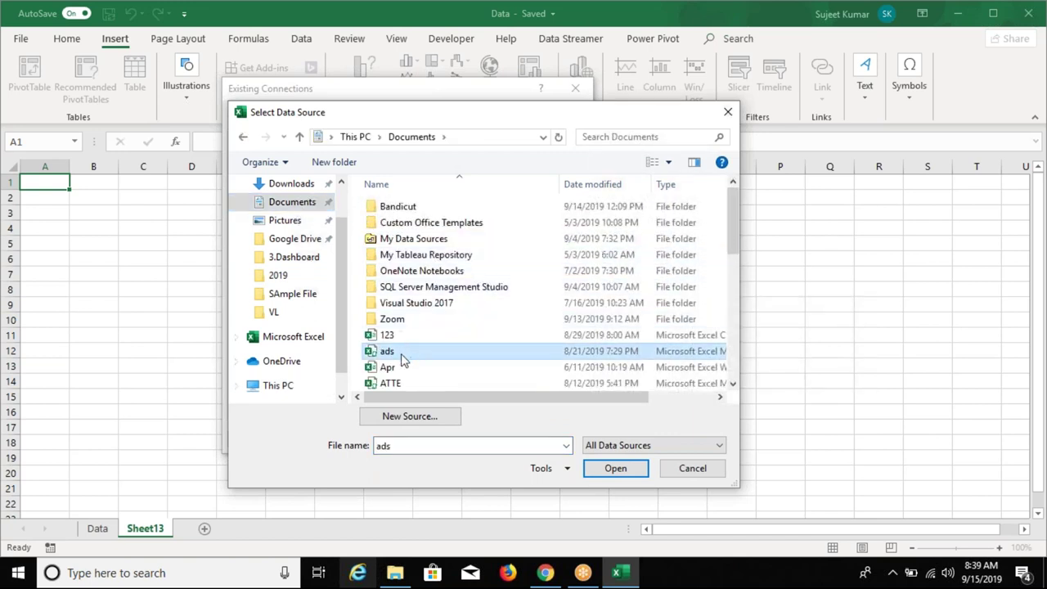
key("d")
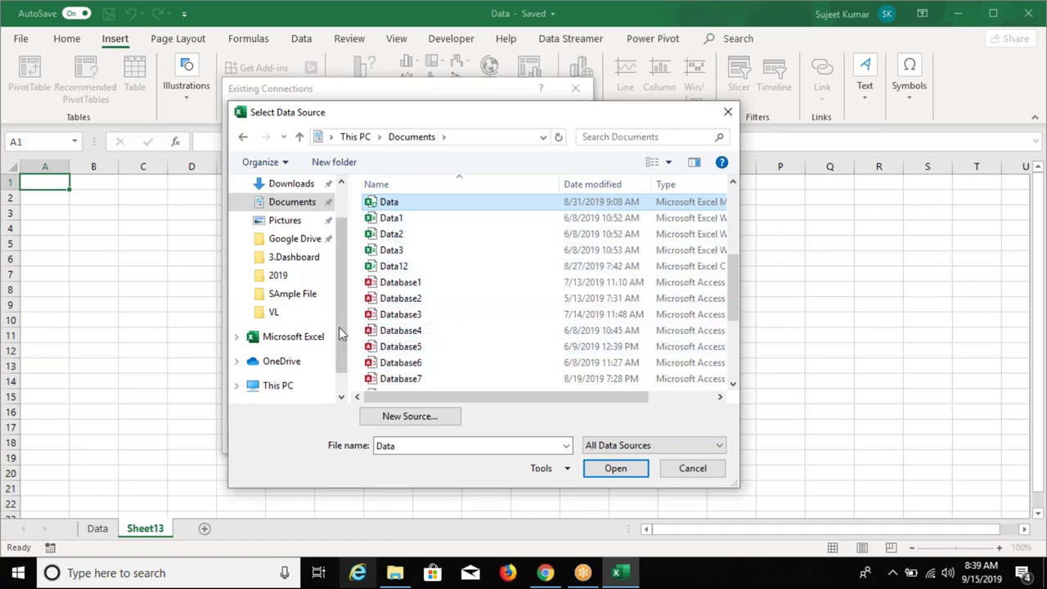
left_click(283, 362)
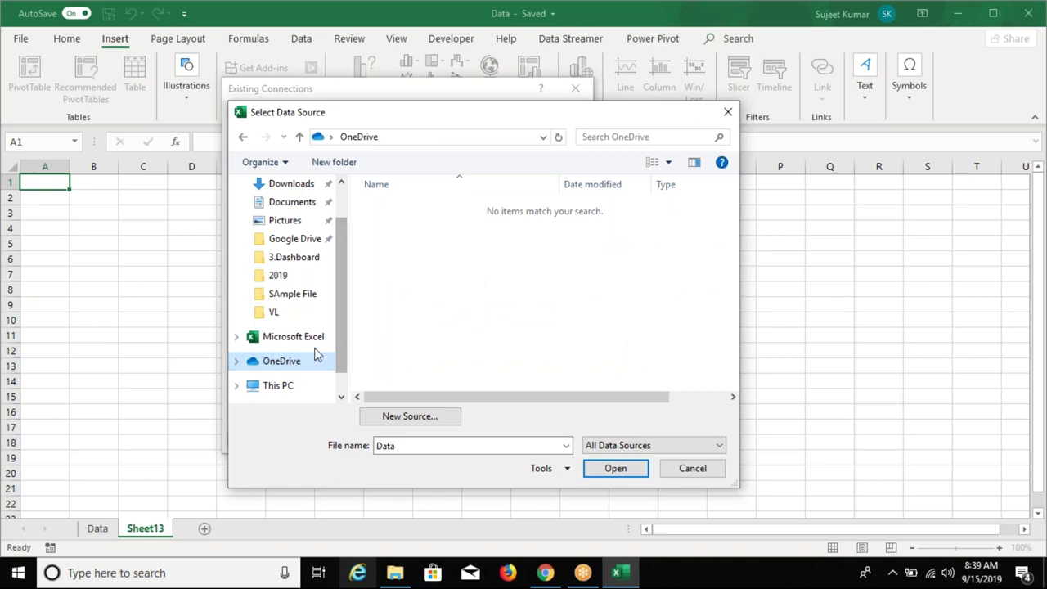
scroll(340, 337, "down", 1)
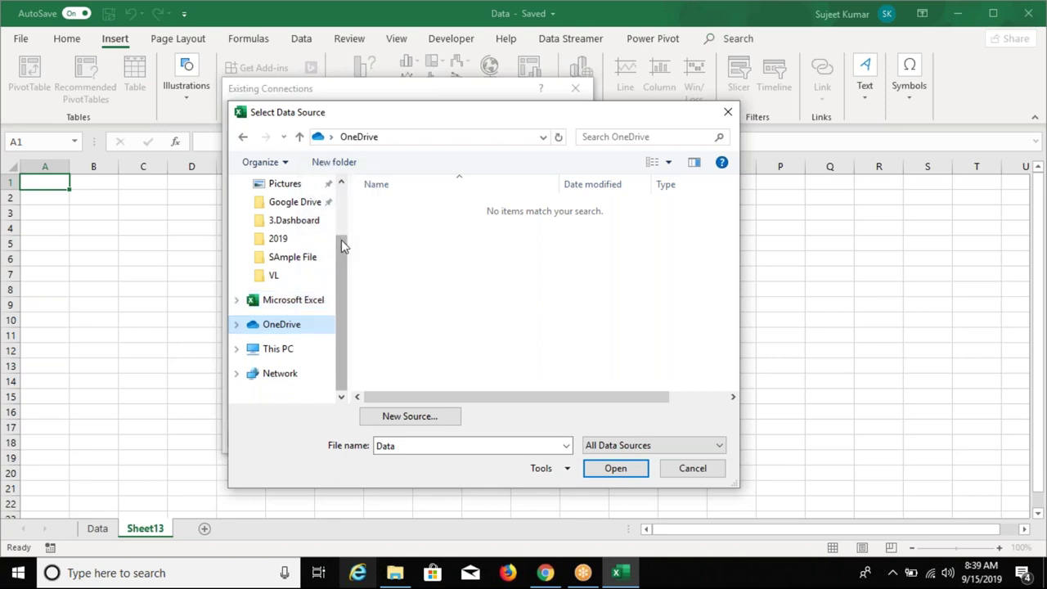
scroll(345, 223, "up", 1)
scroll(344, 222, "up", 2)
left_click(296, 214)
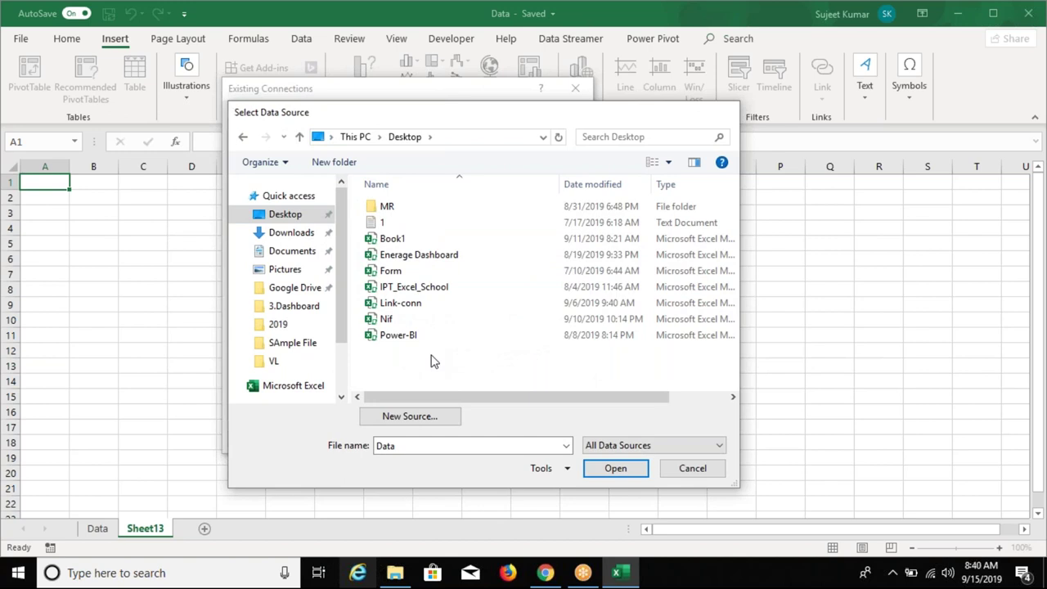
key("Escape")
key("Escape")
key("Escape")
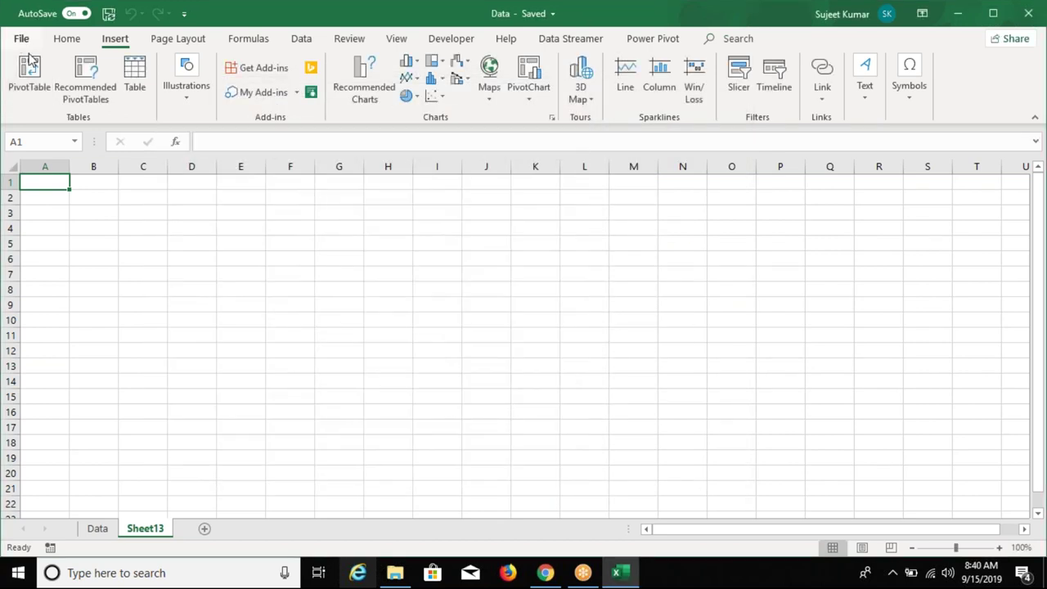
Copy the Data workbook's file path from the File > Info page.
left_click(21, 38)
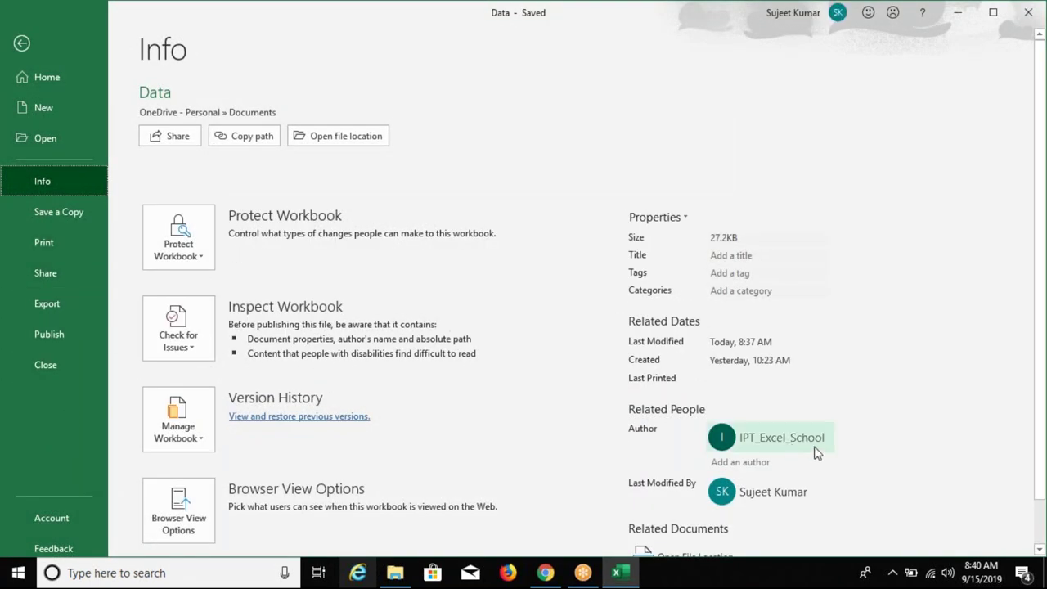
scroll(724, 347, "down", 2)
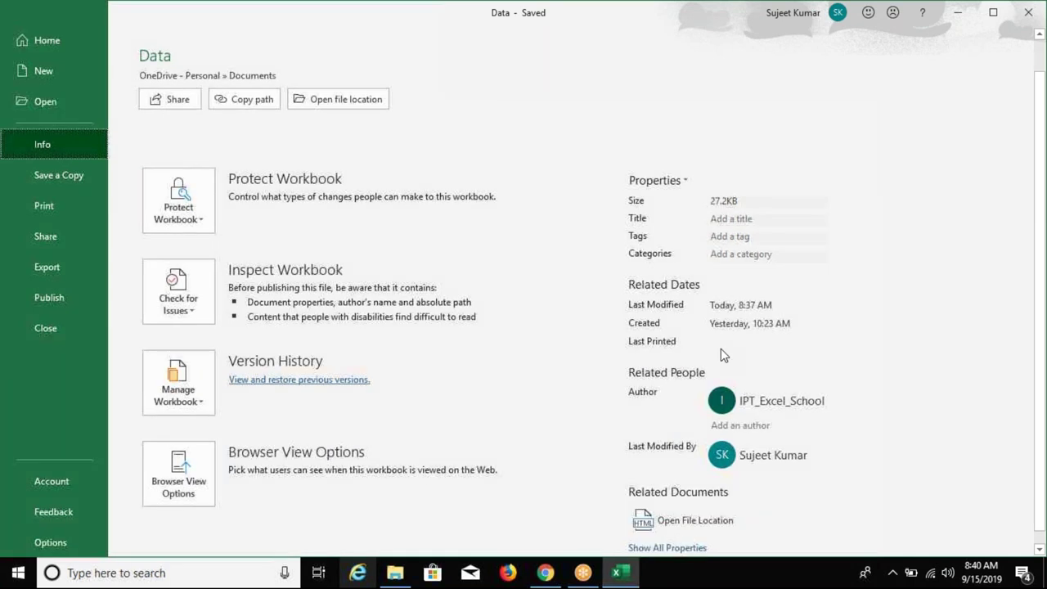
scroll(719, 349, "down", 1)
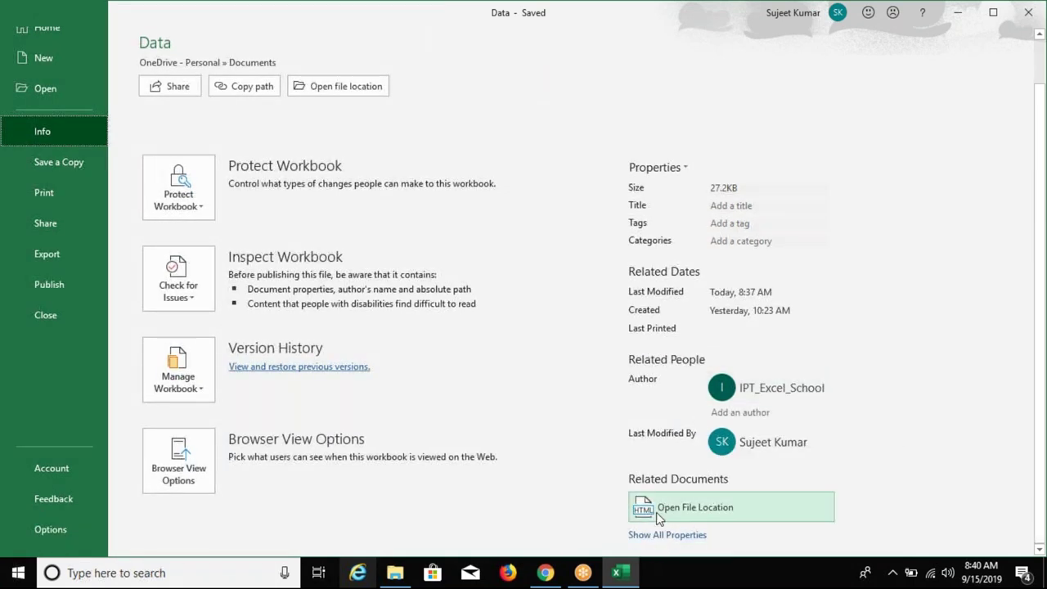
left_click(656, 512)
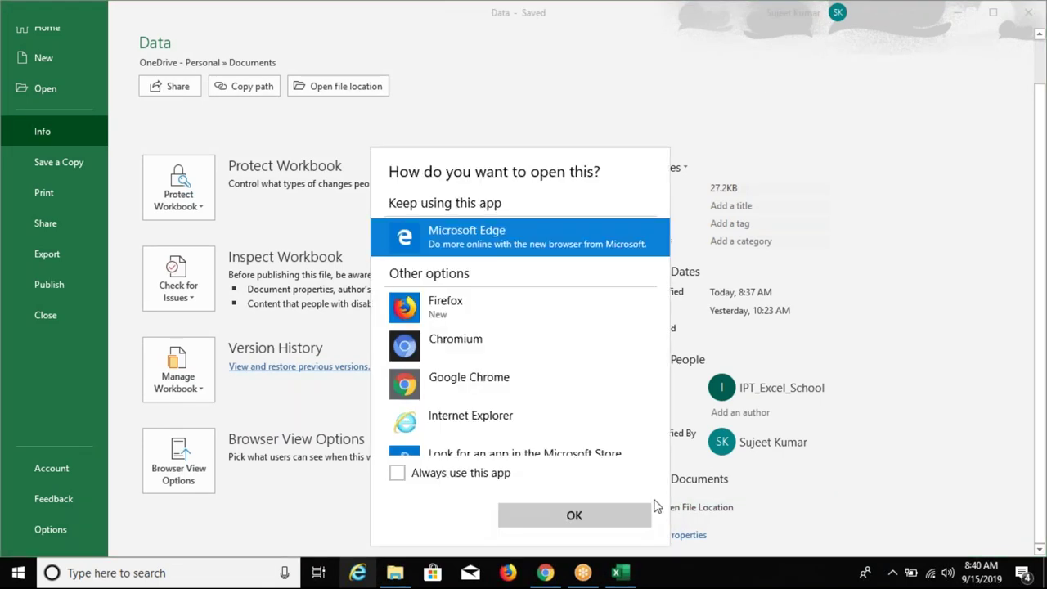
left_click(524, 436)
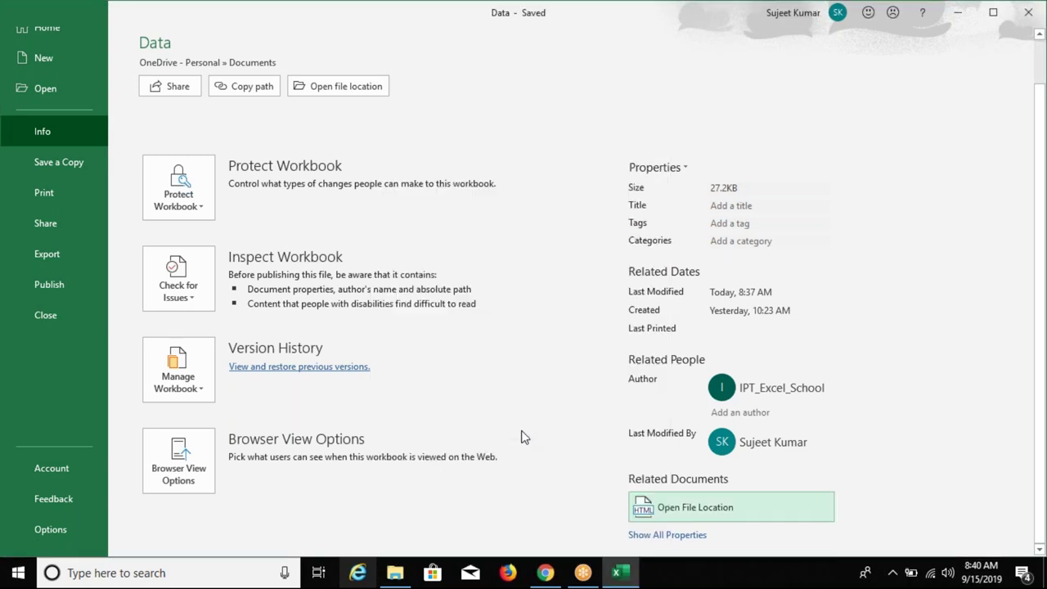
left_click(242, 99)
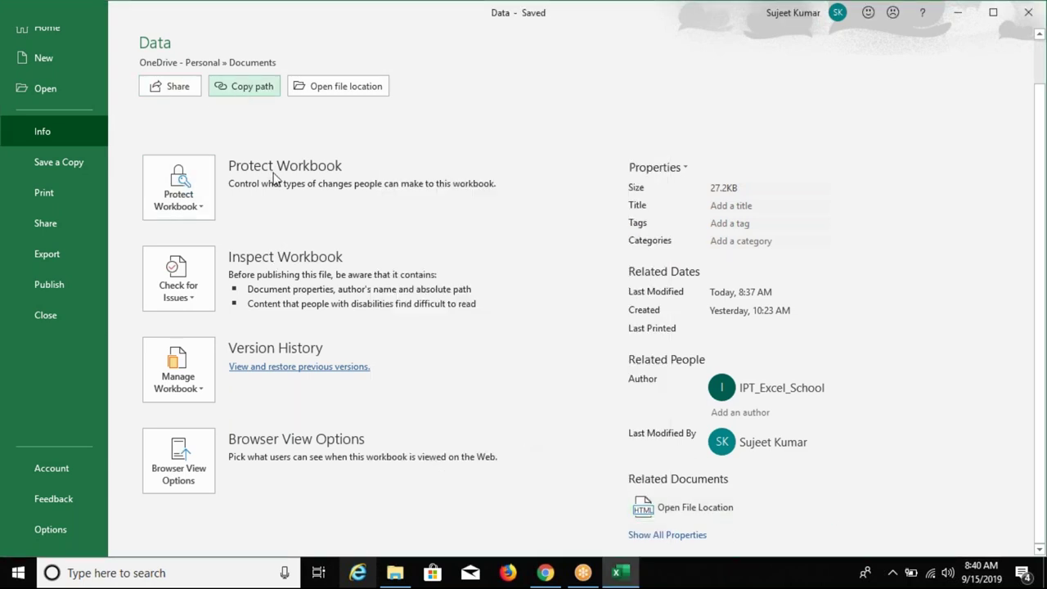
key("Escape")
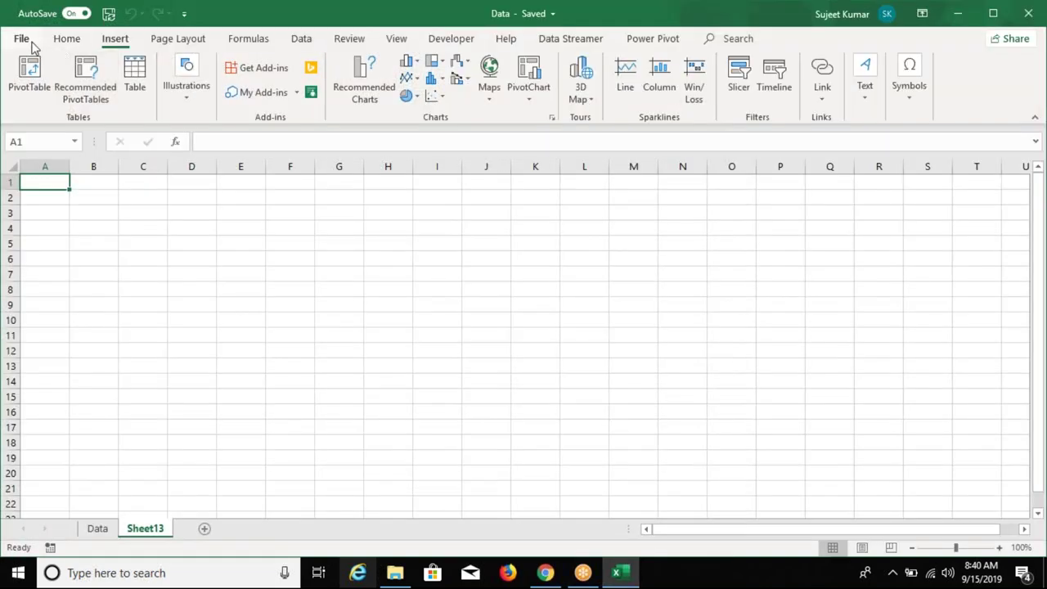
left_click(21, 39)
Restart the PivotTable with an external data source and open the existing connections list.
key("Escape")
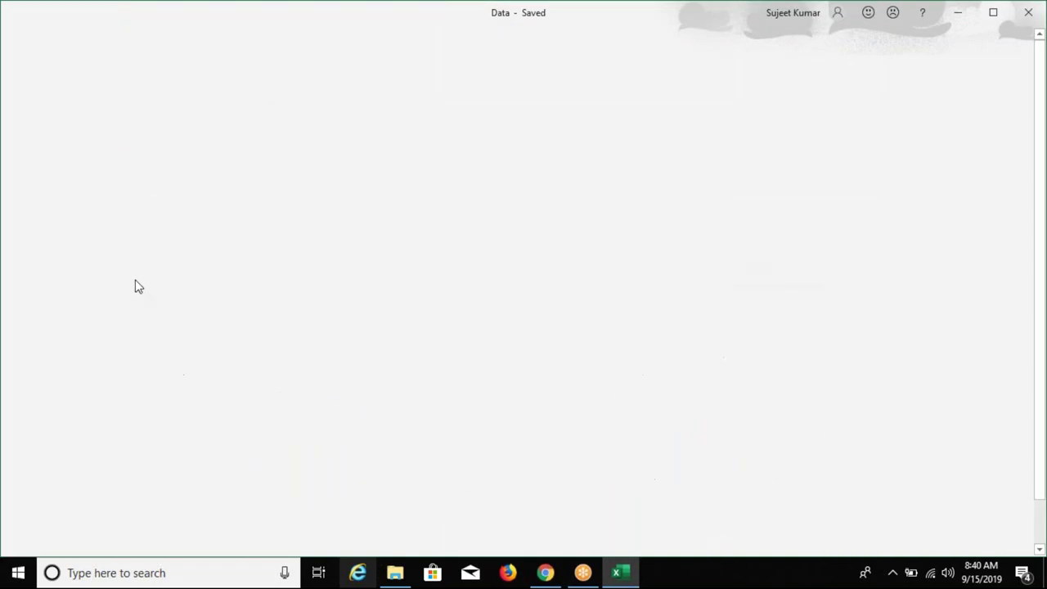
left_click(29, 78)
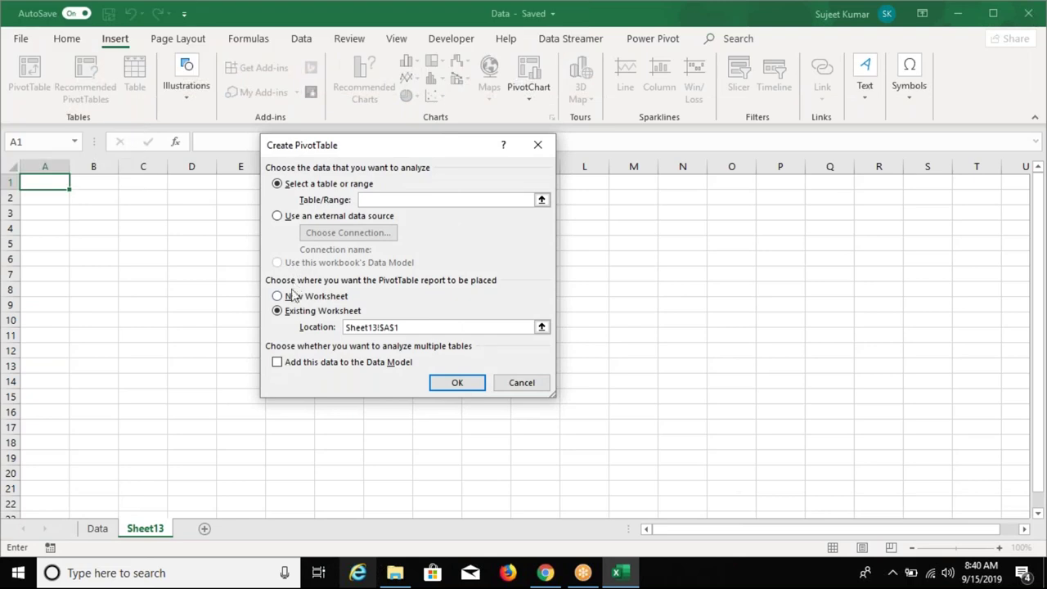
left_click(277, 215)
left_click(323, 234)
Paste the copied path to use Data.xlsm as the source and confirm the connection prompts.
left_click(287, 439)
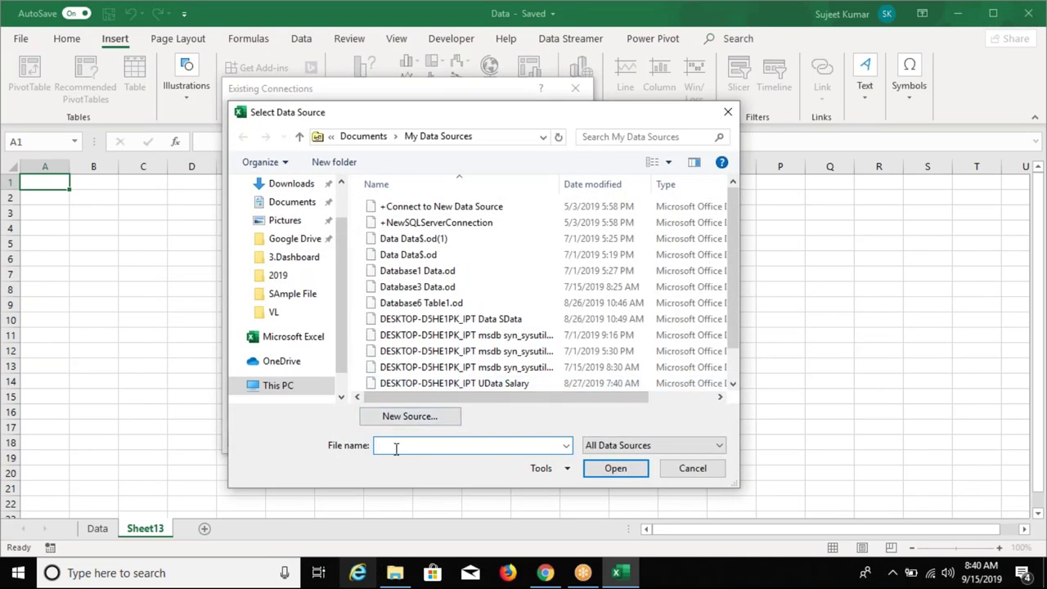
key("ctrl+v")
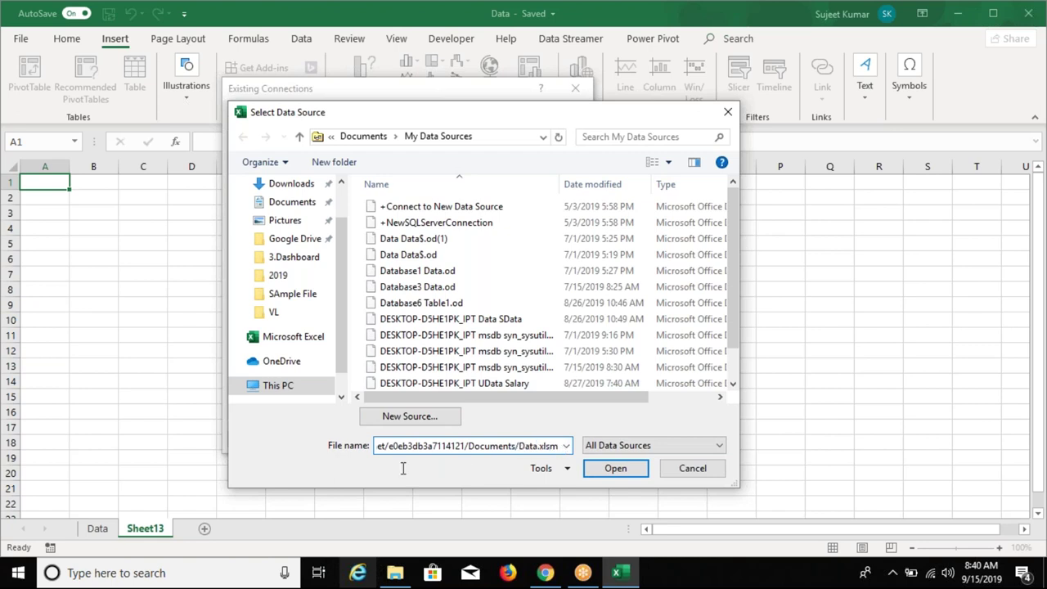
key("shift+Home")
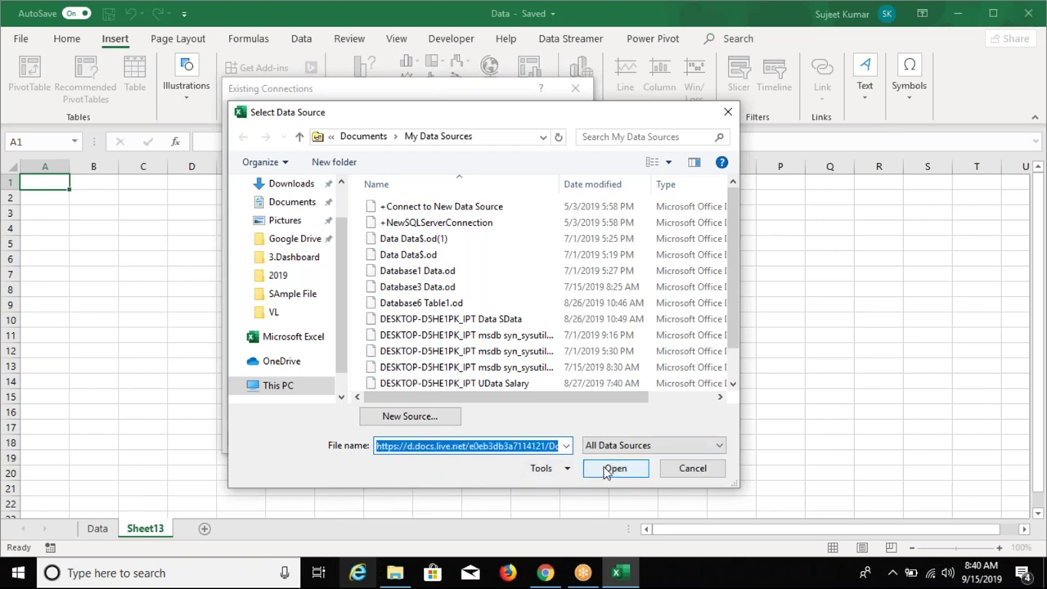
mouse_move(281, 360)
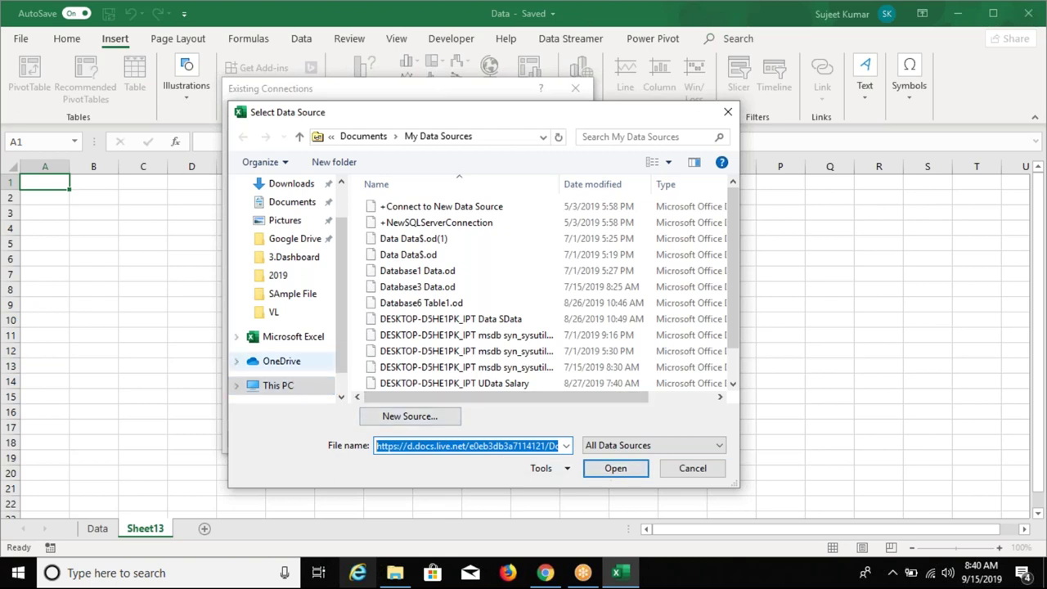
left_click(609, 469)
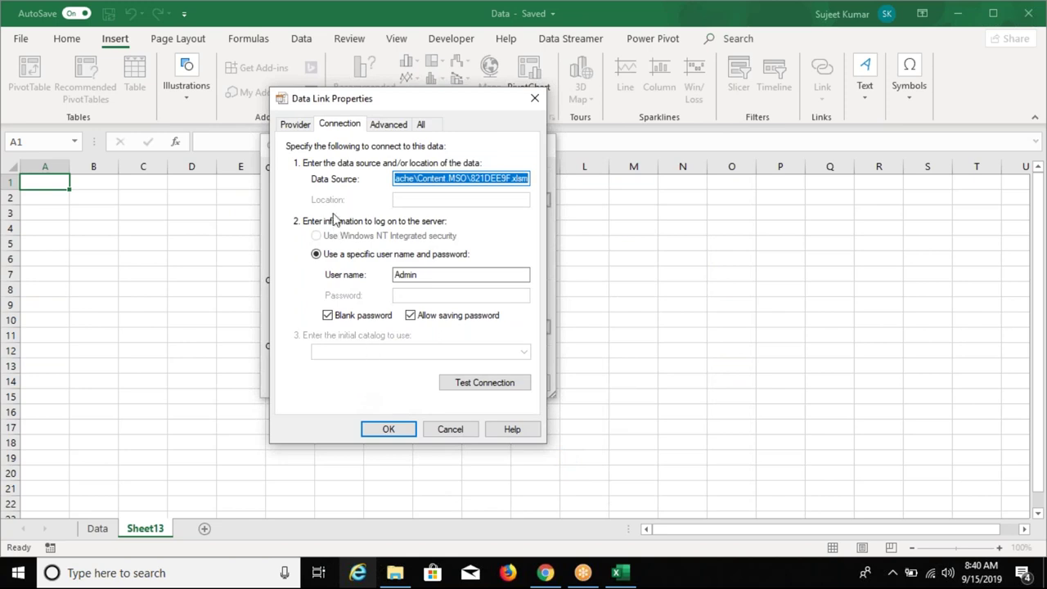
left_click(399, 433)
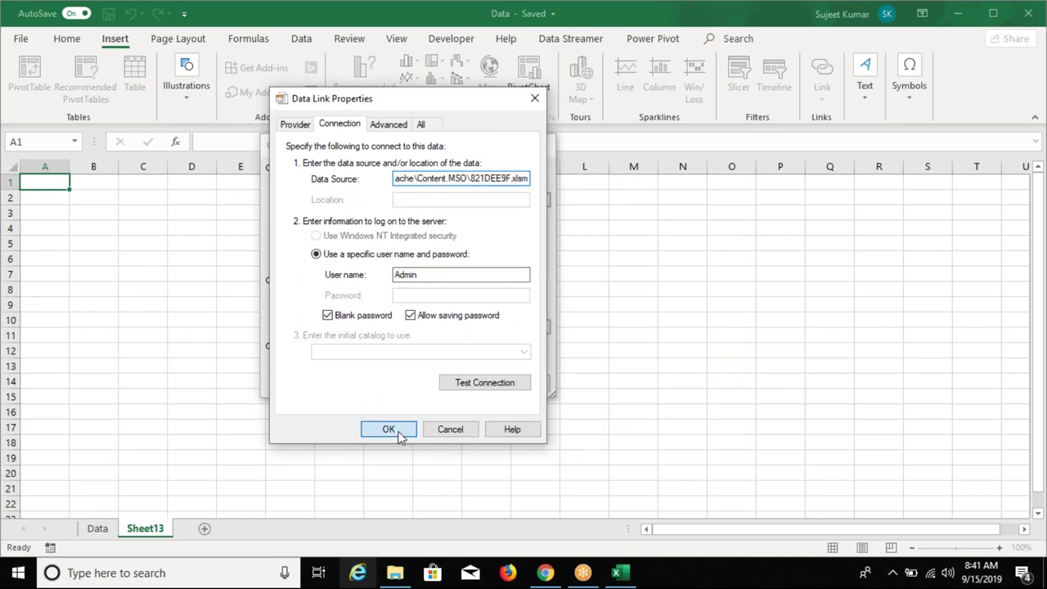
left_click(350, 350)
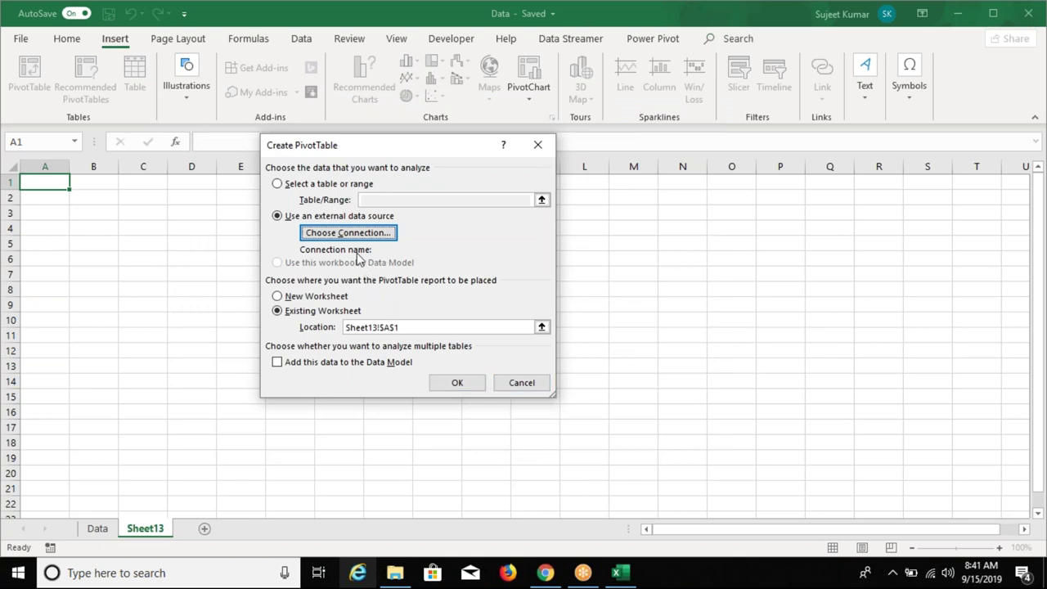
left_click(352, 235)
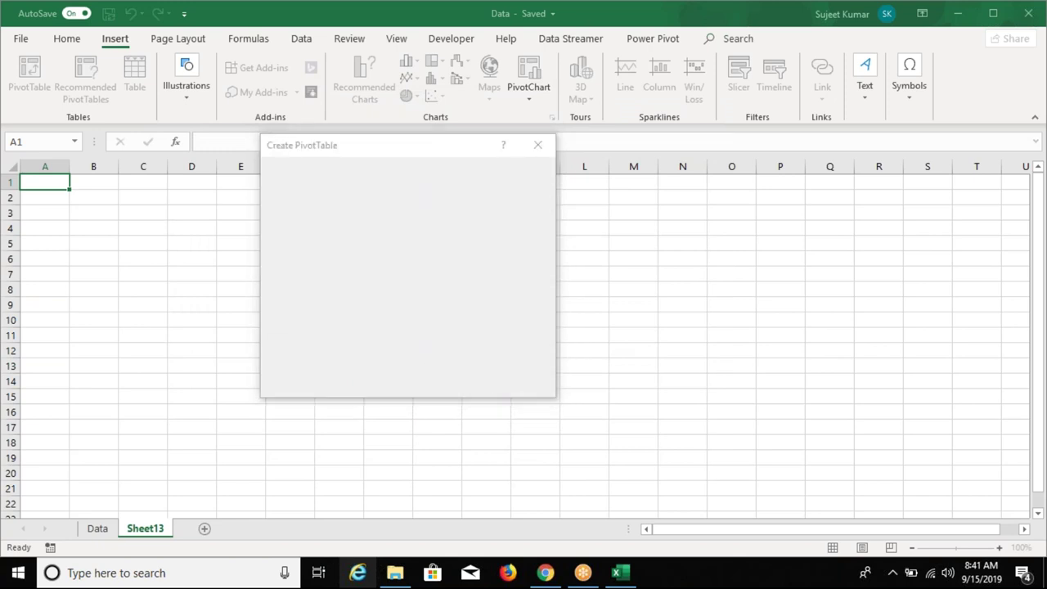
left_click(271, 439)
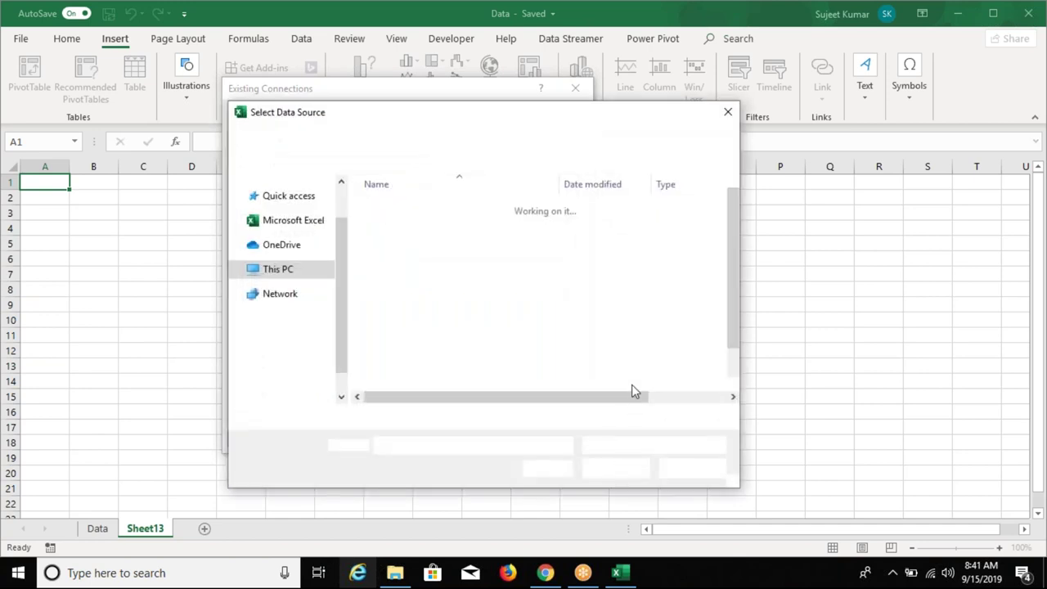
mouse_move(281, 361)
left_click(292, 368)
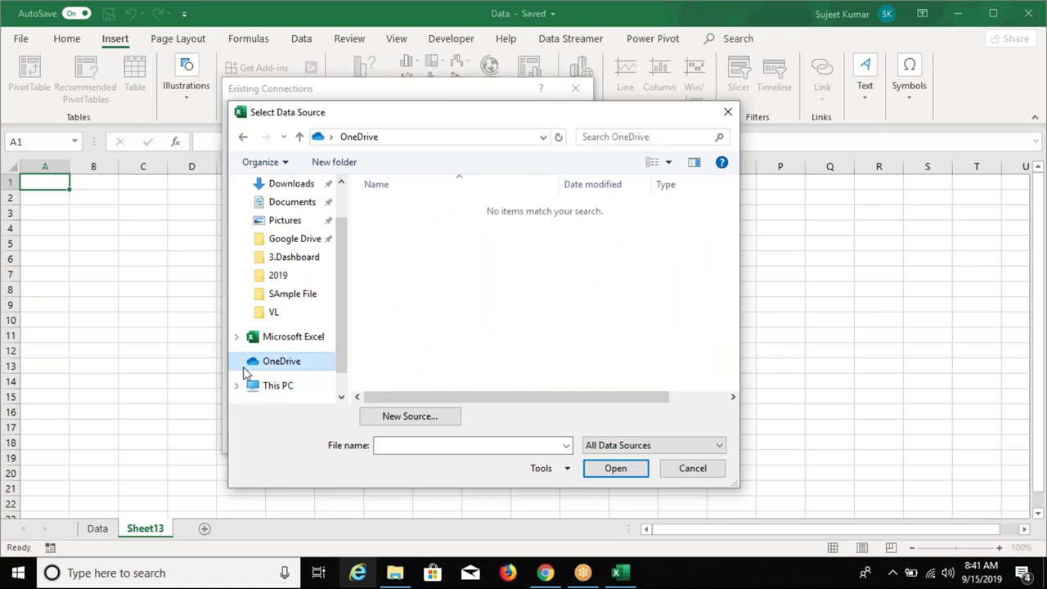
right_click(413, 288)
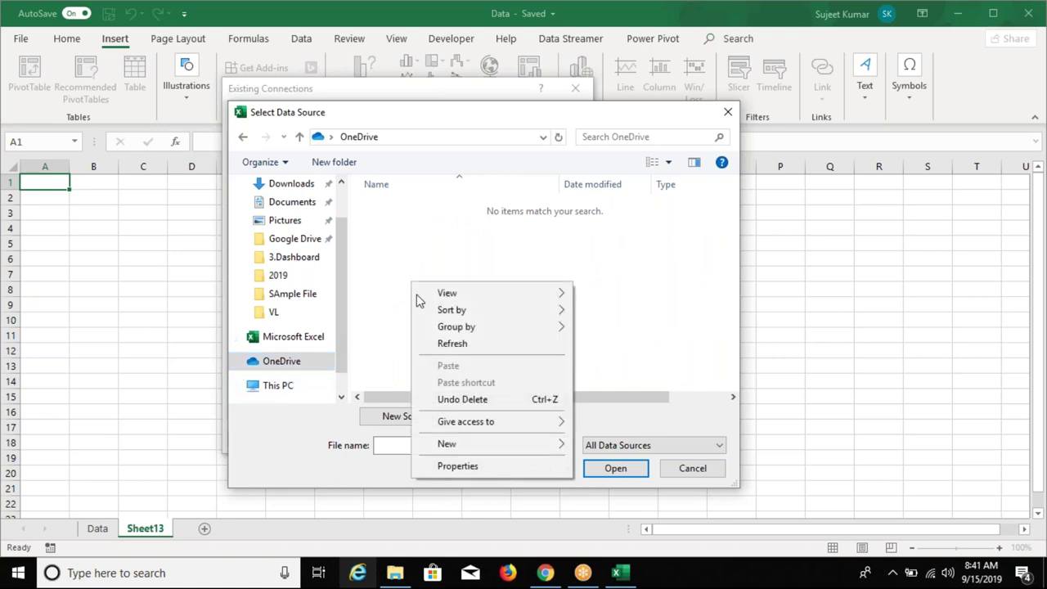
left_click(433, 343)
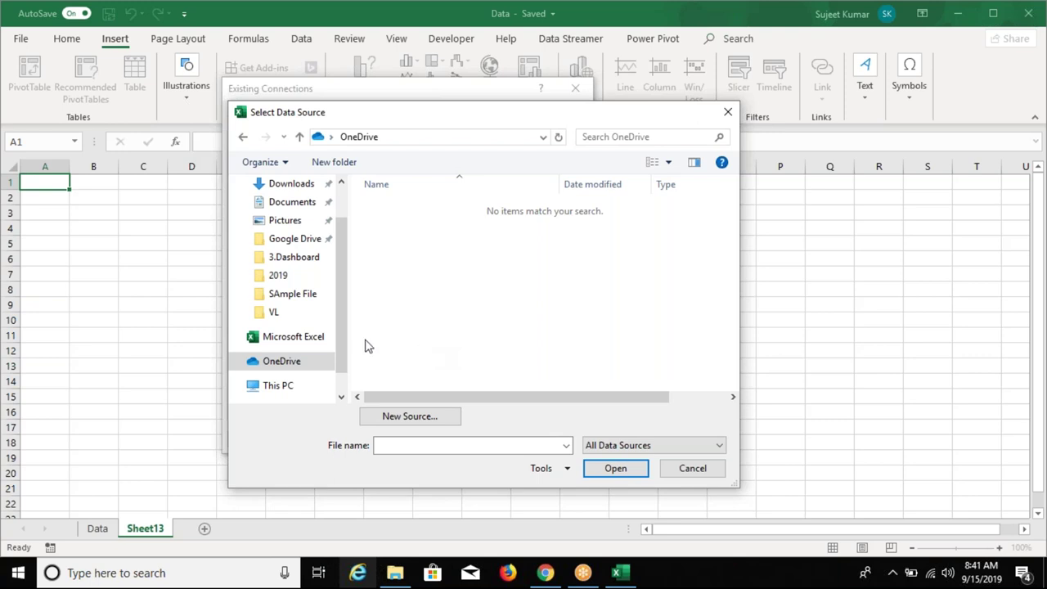
left_click_drag(340, 307, 339, 243)
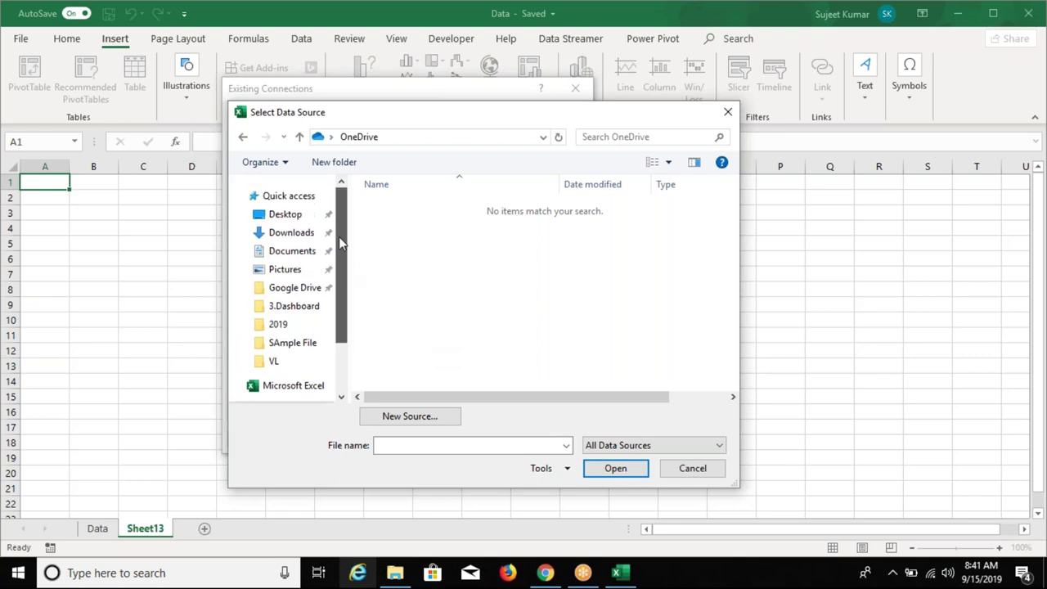
left_click(702, 478)
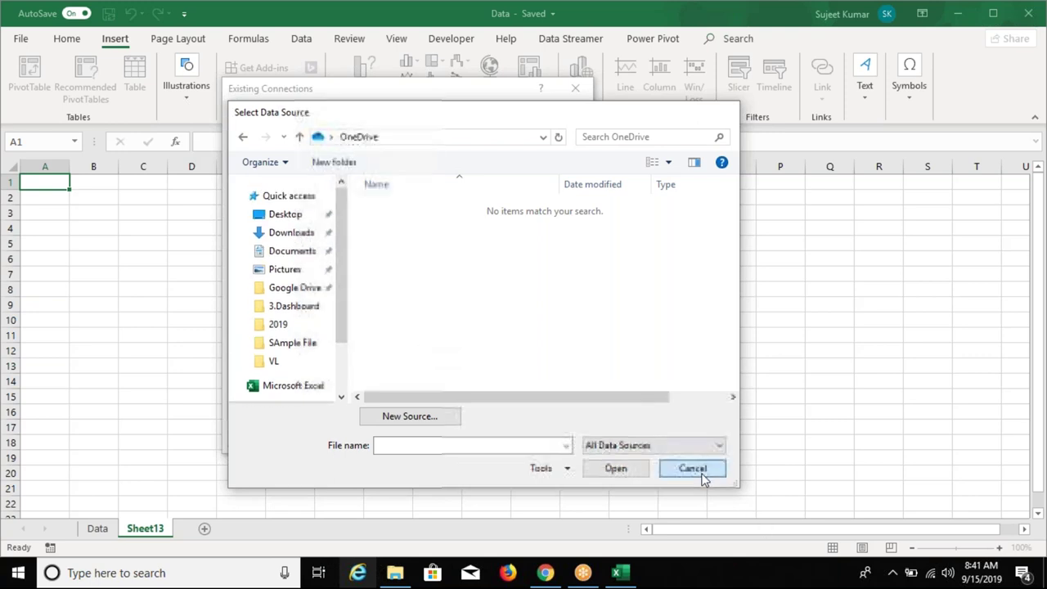
left_click(571, 442)
Cancel the PivotTable setup and save a copy of the workbook as macro-enabled Data.xlsm.
left_click(501, 386)
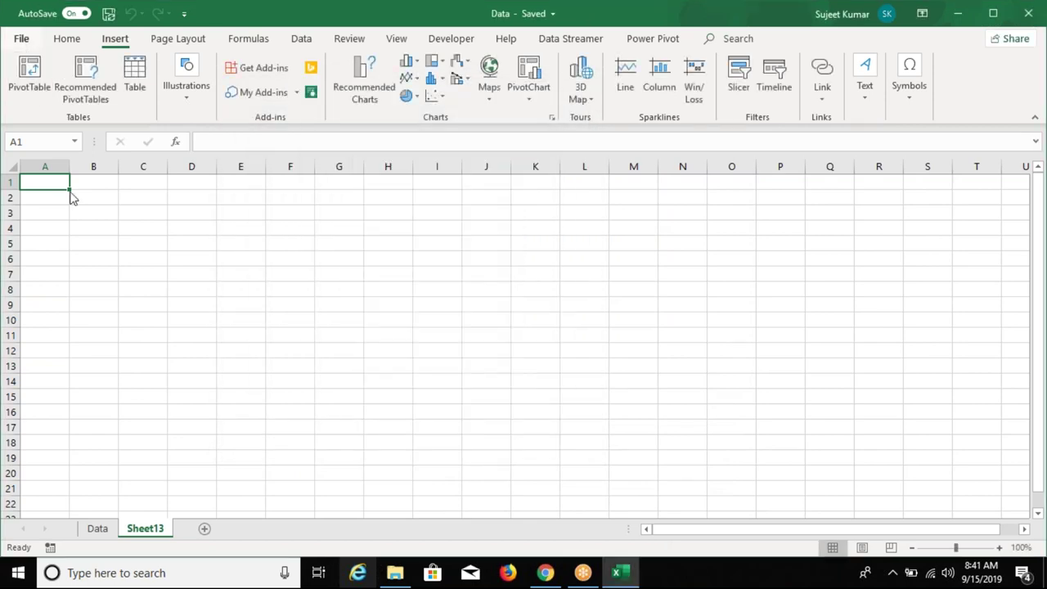
key("alt+f")
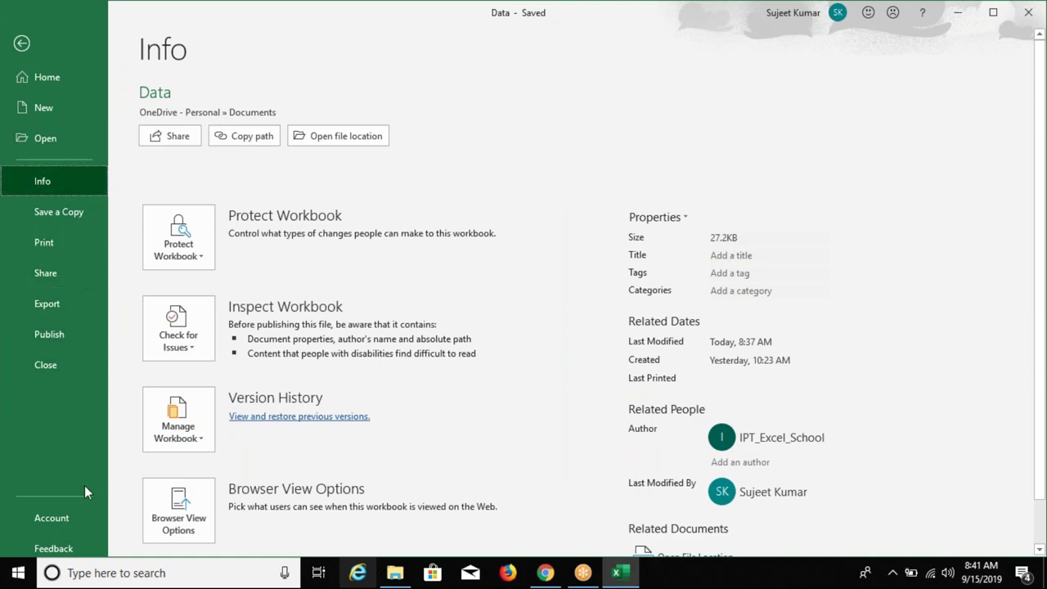
left_click(67, 219)
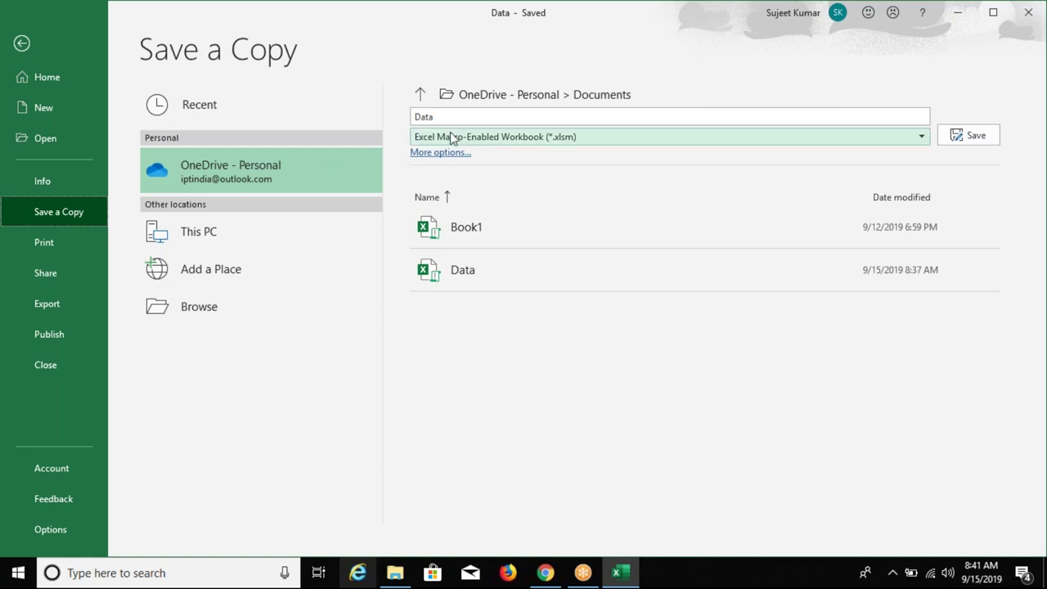
left_click(187, 306)
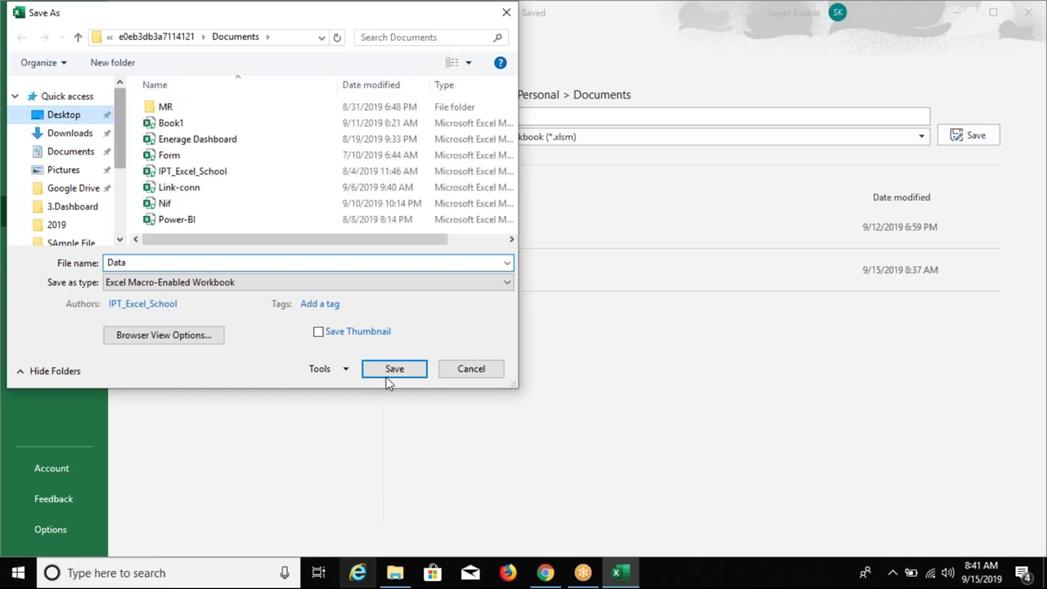
left_click(402, 375)
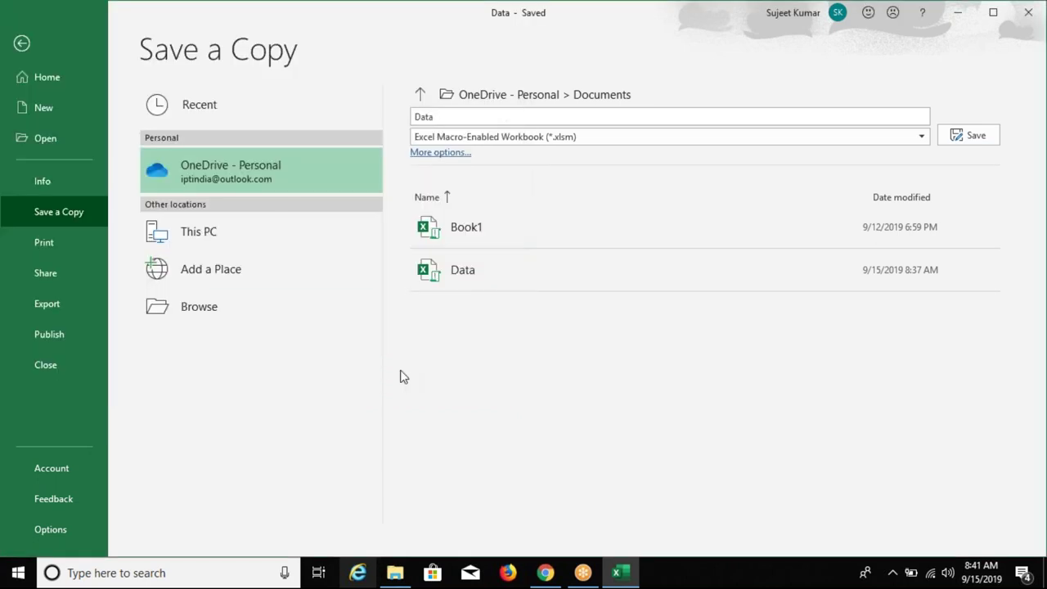
left_click(679, 345)
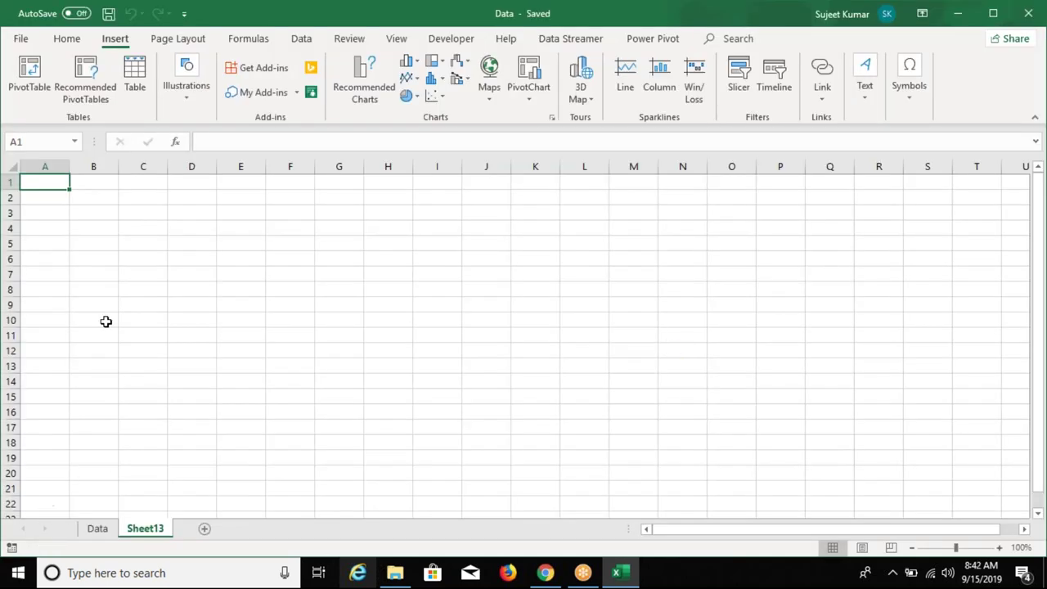
Create PivotTable14 at Sheet13!A1 from the Desktop Data workbook's Data$ table.
left_click(38, 90)
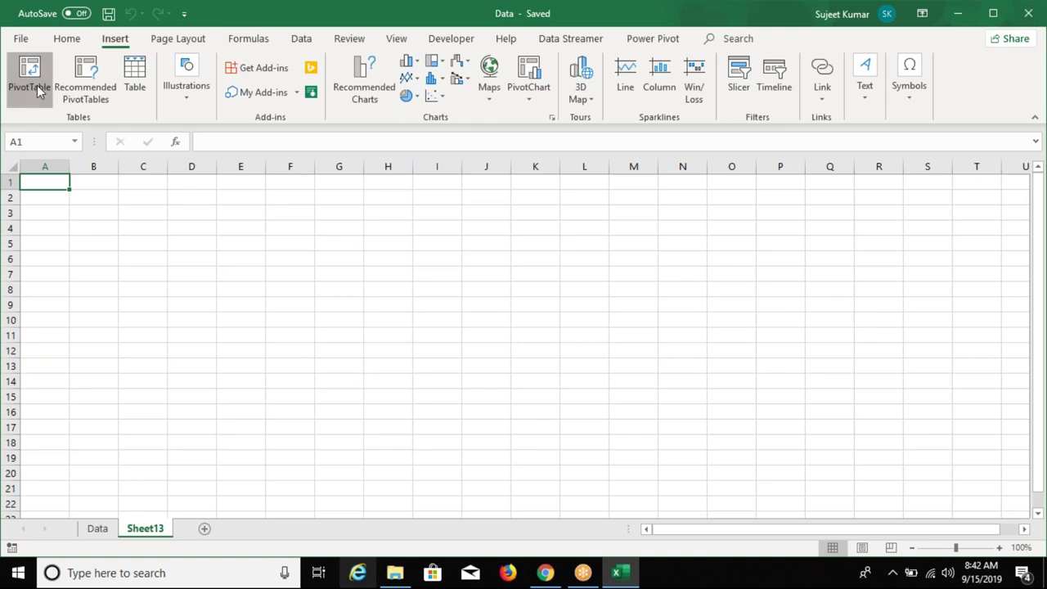
left_click(319, 216)
left_click(315, 235)
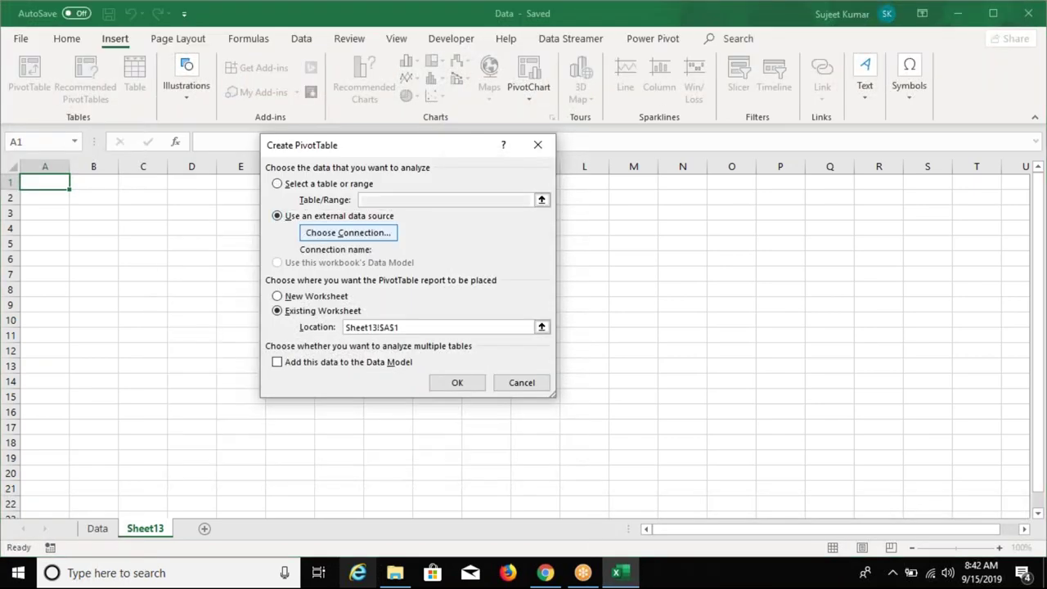
left_click(246, 441)
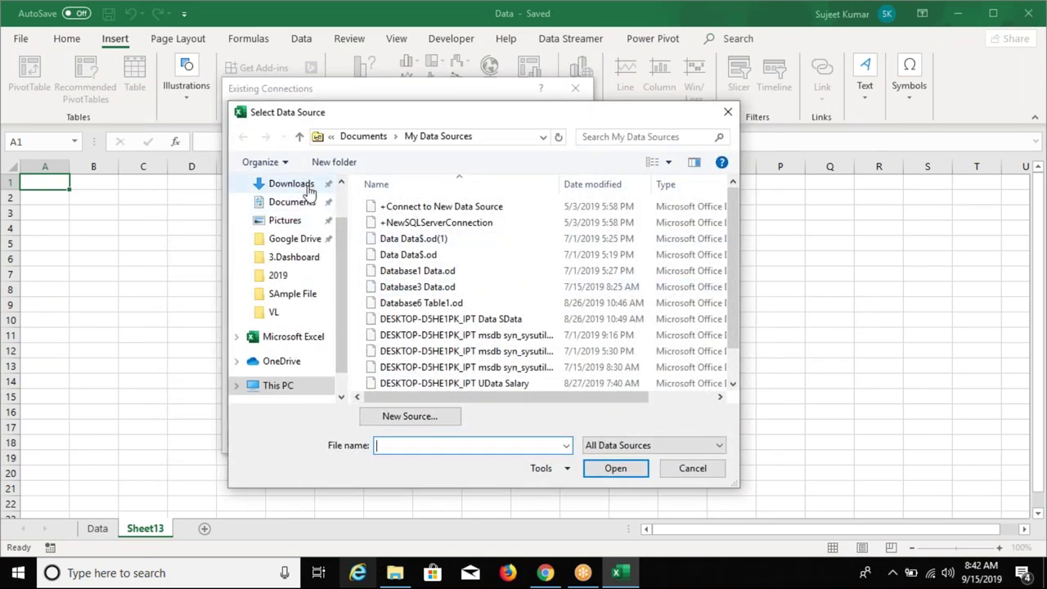
scroll(344, 202, "up", 2)
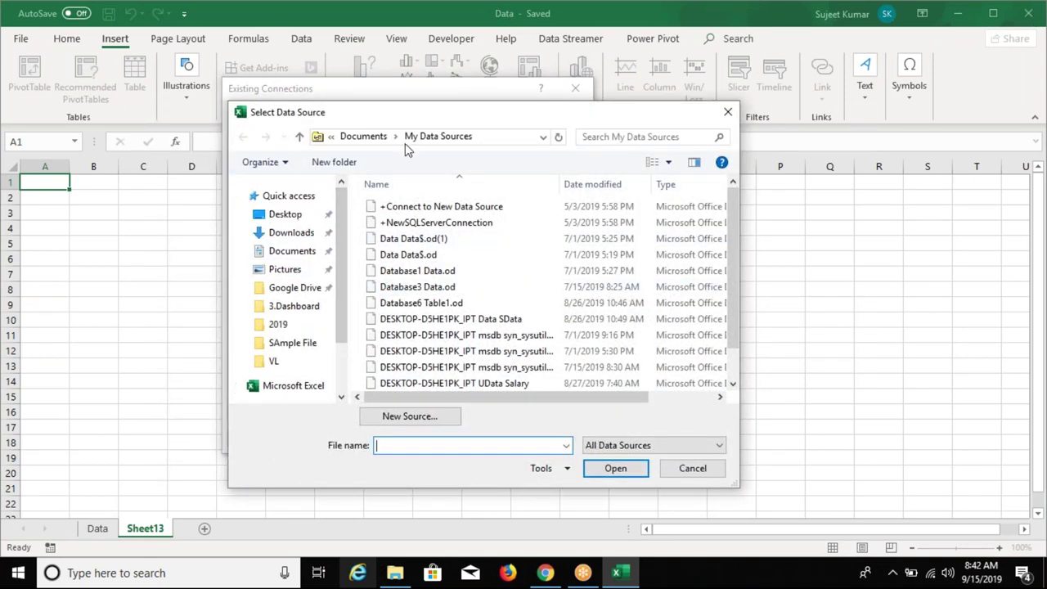
left_click(299, 214)
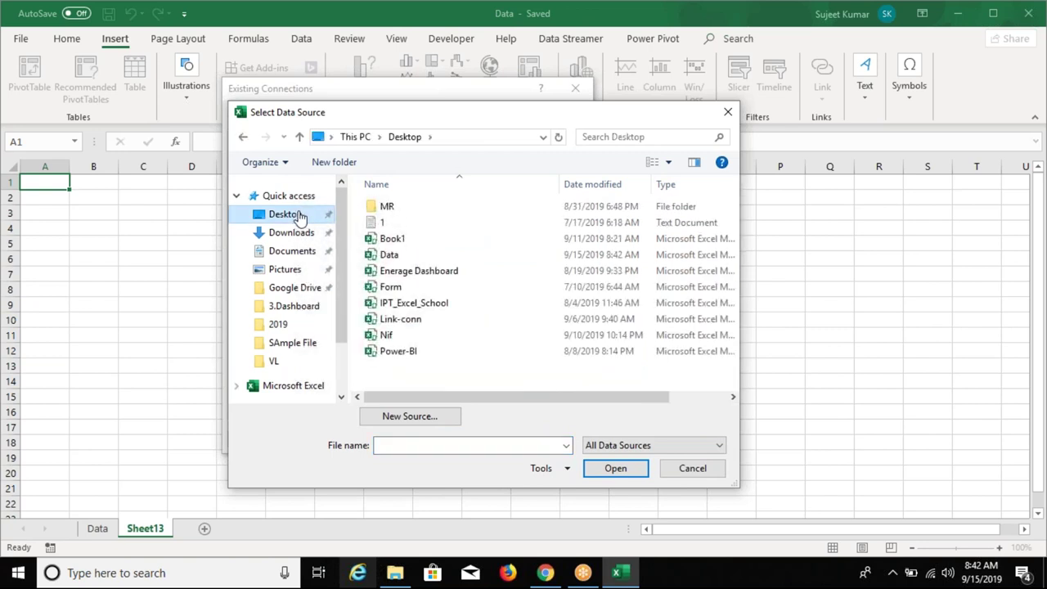
left_click(440, 257)
left_click(612, 470)
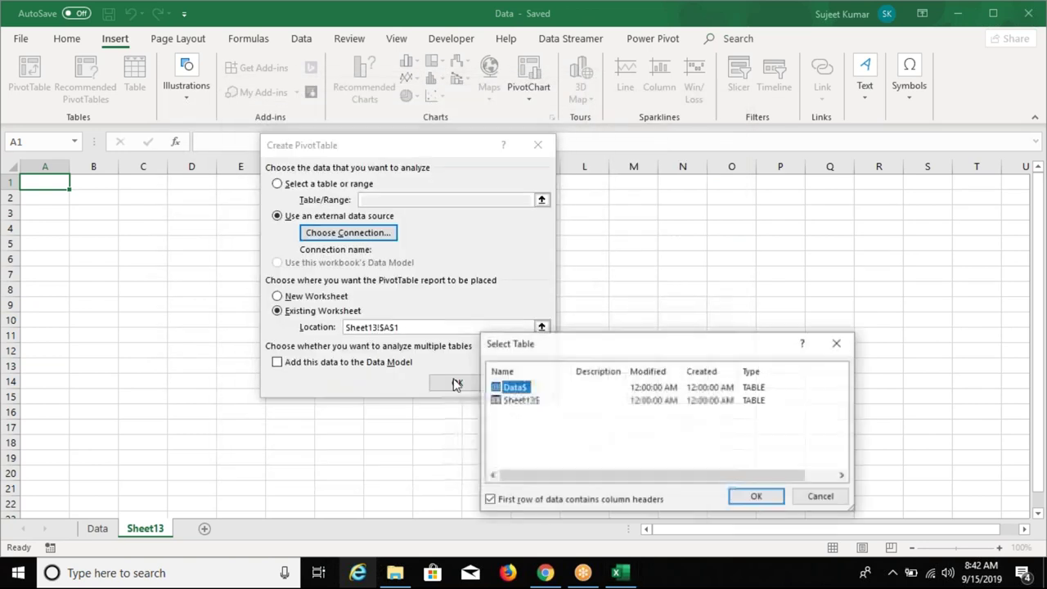
left_click(753, 496)
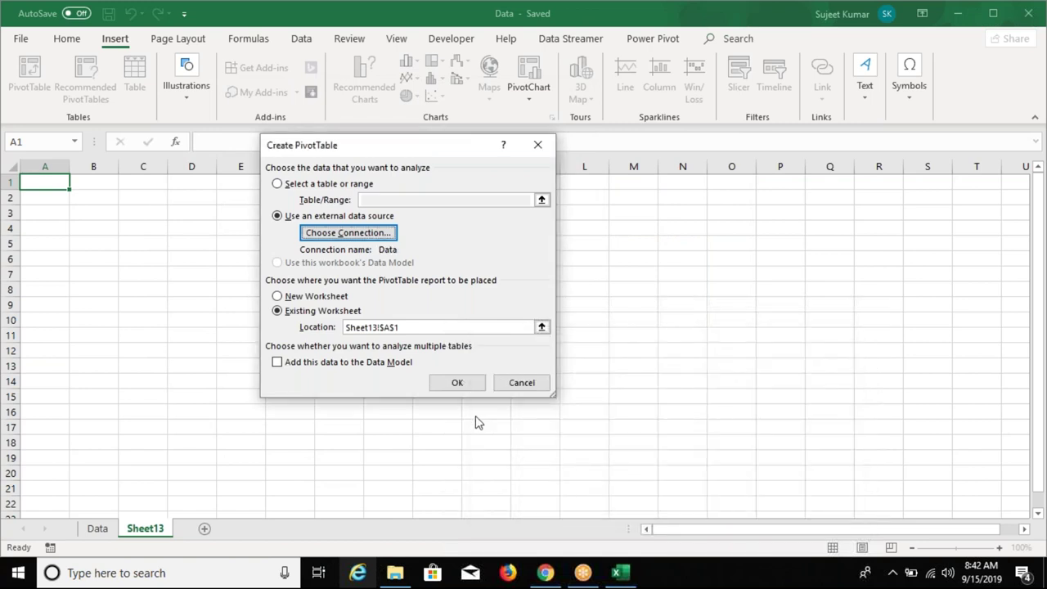
left_click(457, 383)
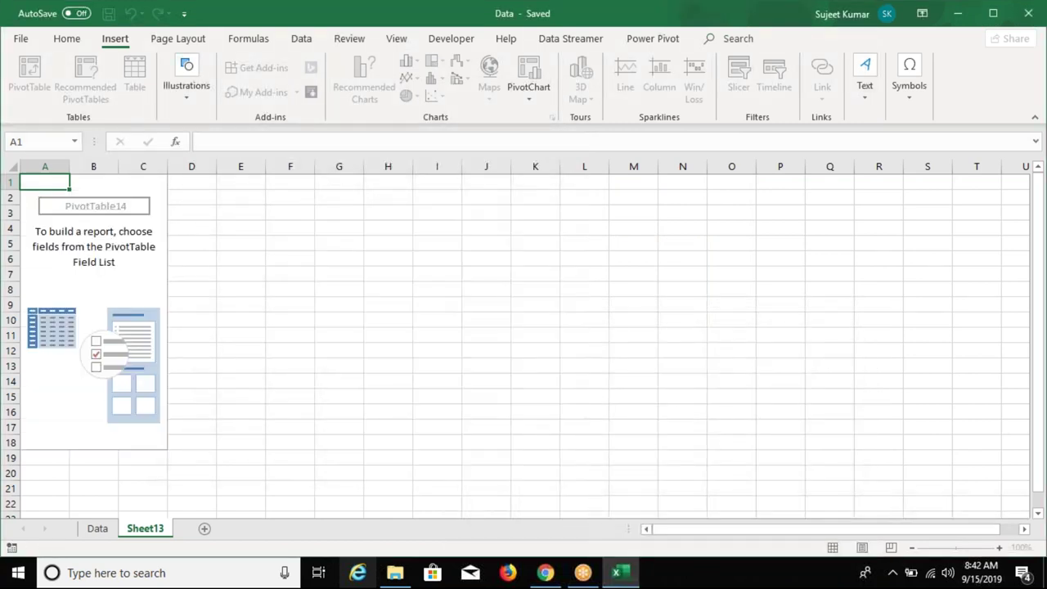
Check the Data sheet rows and the workbook info before returning to the empty PivotTable.
left_click(101, 529)
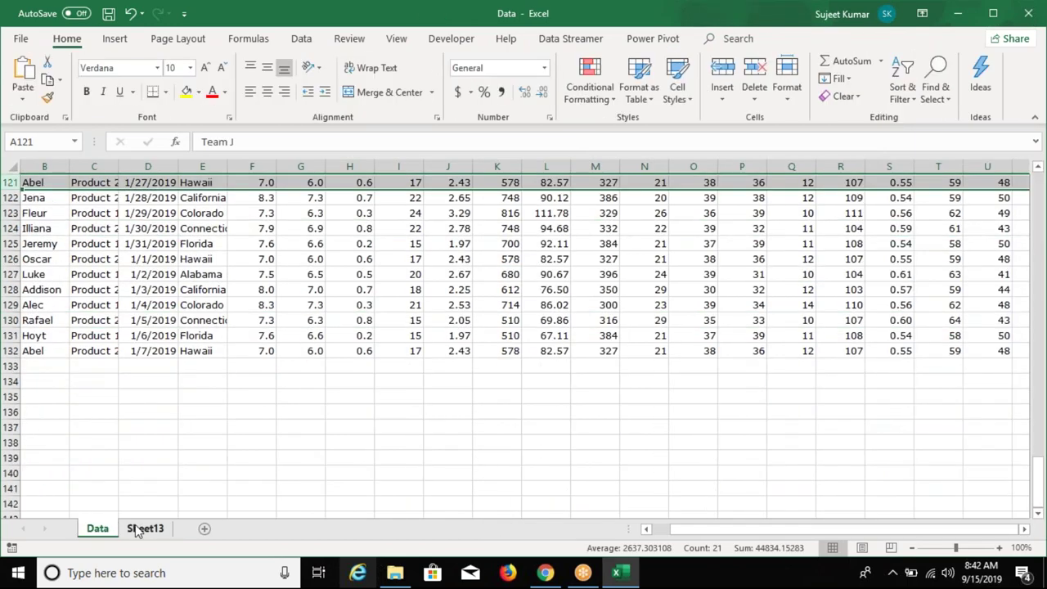
left_click(139, 528)
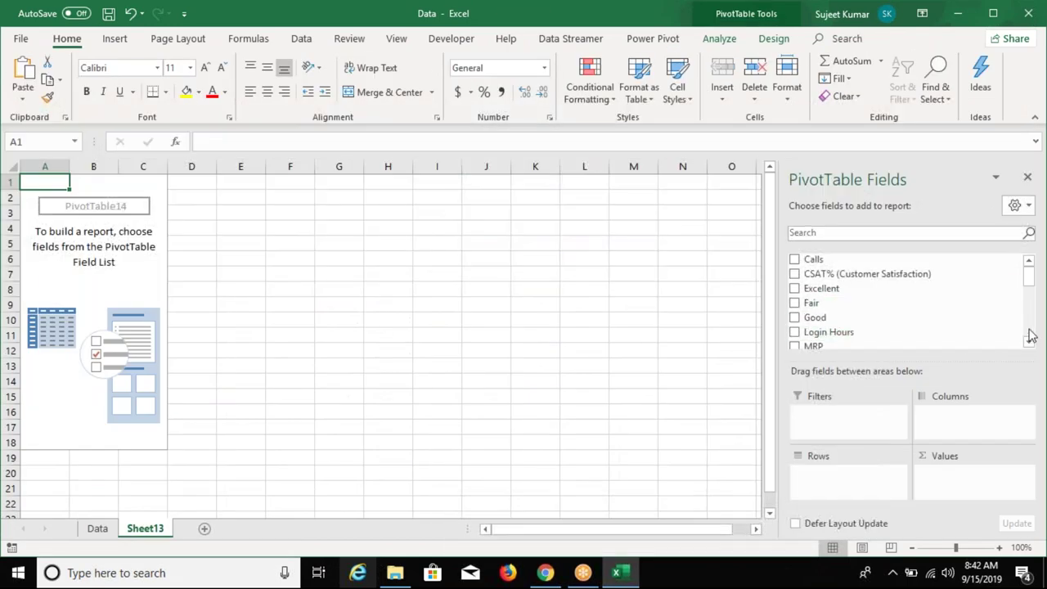
scroll(1024, 324, "down", 2)
left_click(16, 41)
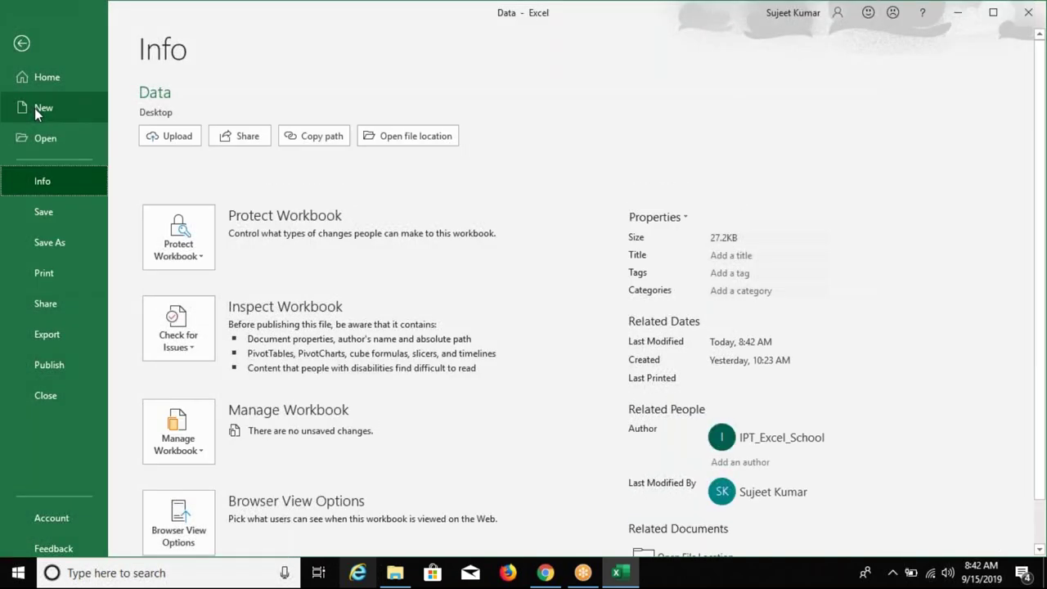
scroll(769, 508, "down", 2)
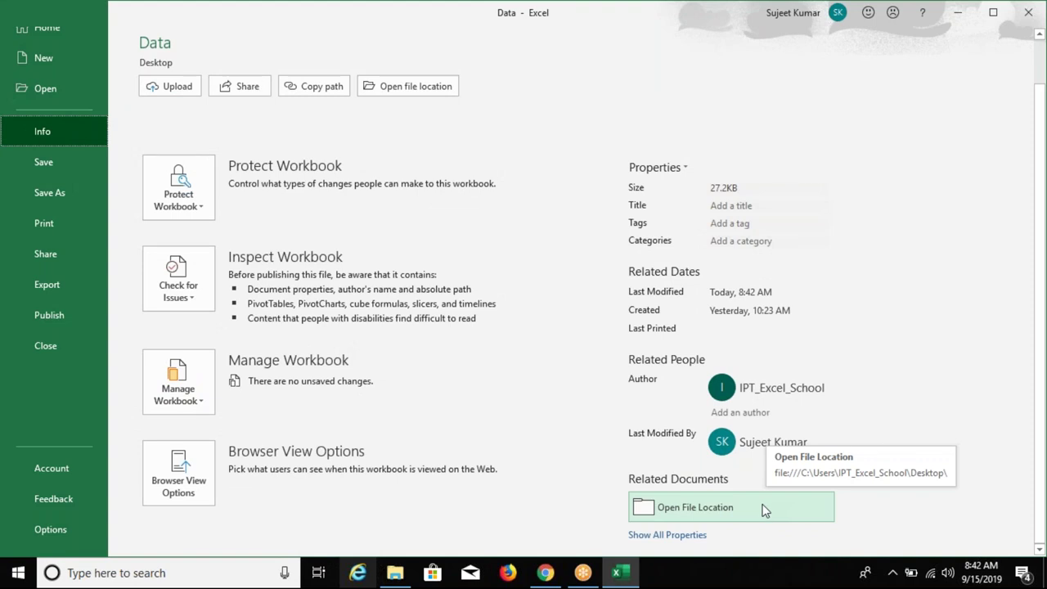
left_click(601, 535)
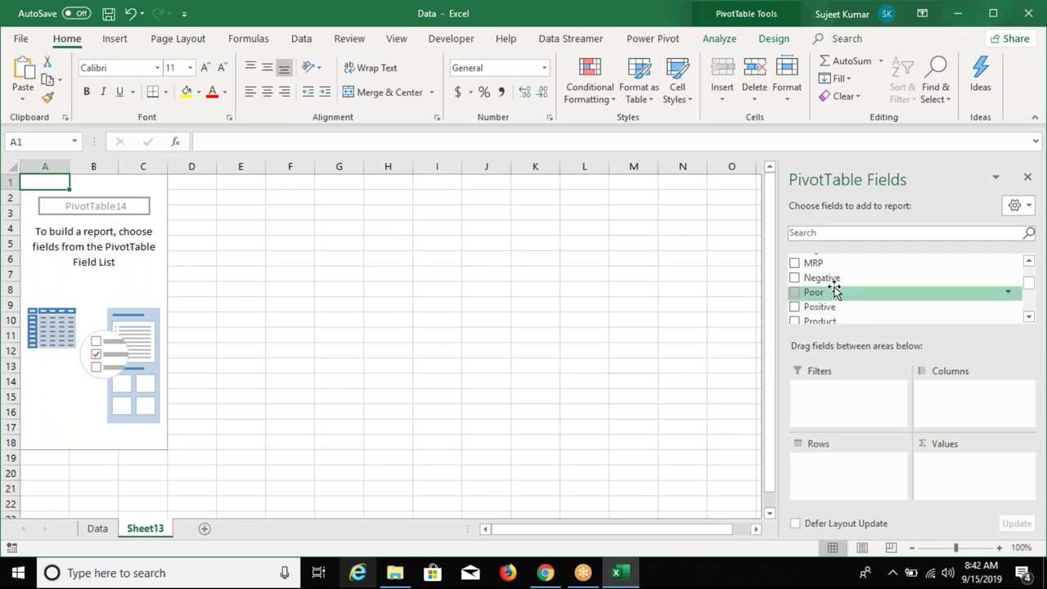
scroll(833, 291, "up", 3)
scroll(833, 291, "up", 1)
scroll(833, 291, "down", 5)
scroll(832, 292, "down", 3)
scroll(832, 311, "up", 1)
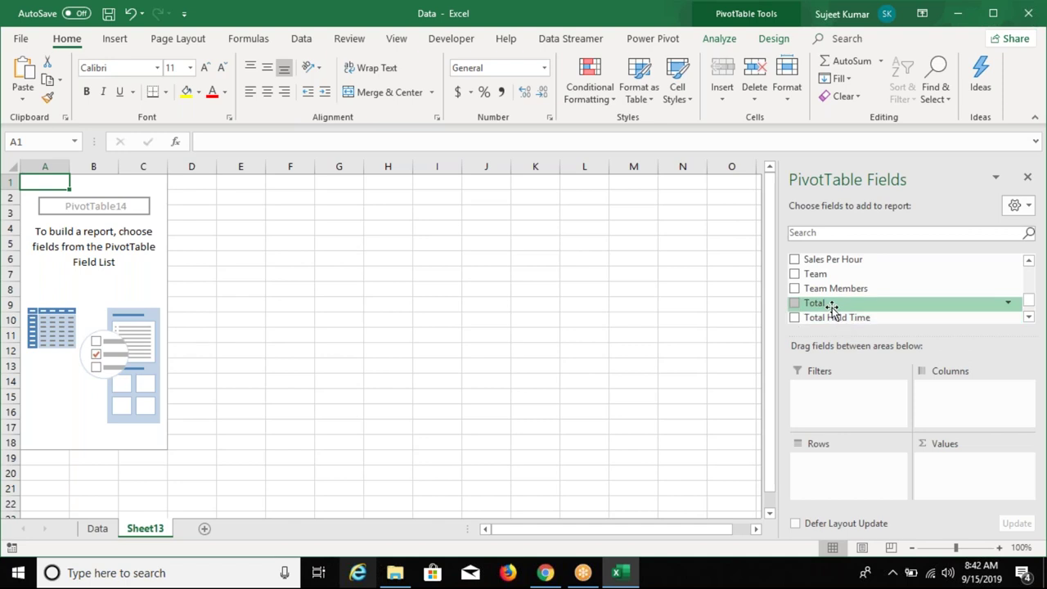
Place Team in Rows and Sales in Values, listing Team A–K sales totalling 2945.
left_click_drag(817, 273, 826, 484)
scroll(826, 317, "up", 3)
scroll(826, 317, "down", 2)
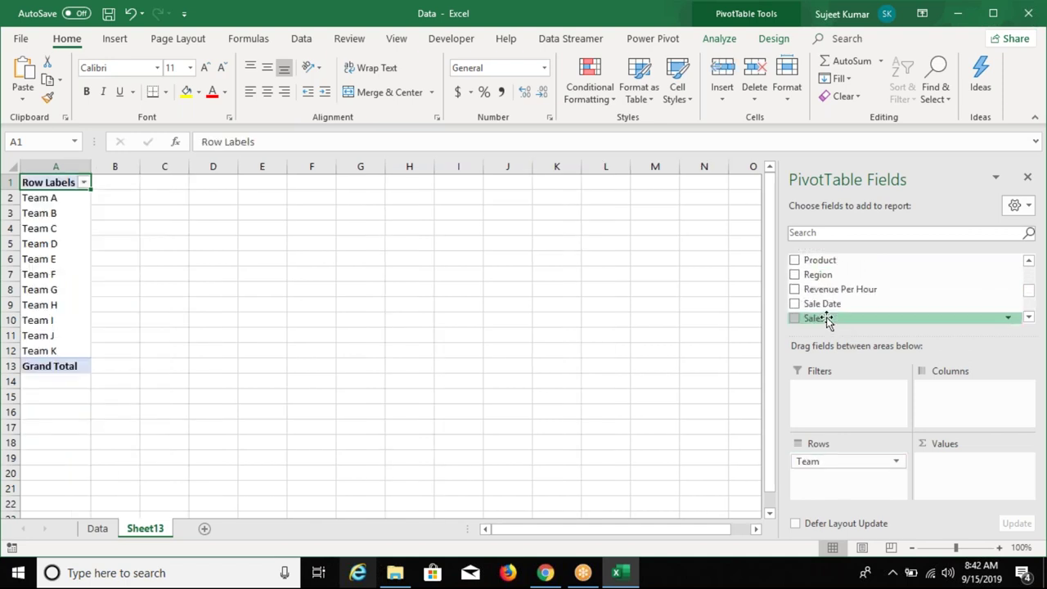
left_click_drag(828, 320, 950, 482)
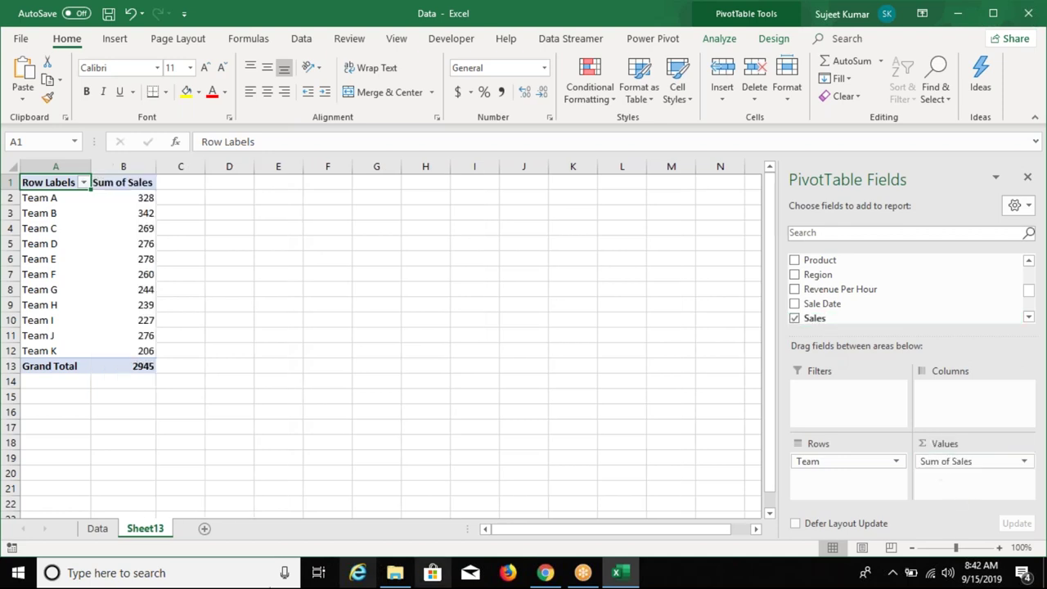
Copy data rows 2–14 on the Data sheet and paste them below the last row at row 132.
left_click(98, 528)
left_click(32, 368)
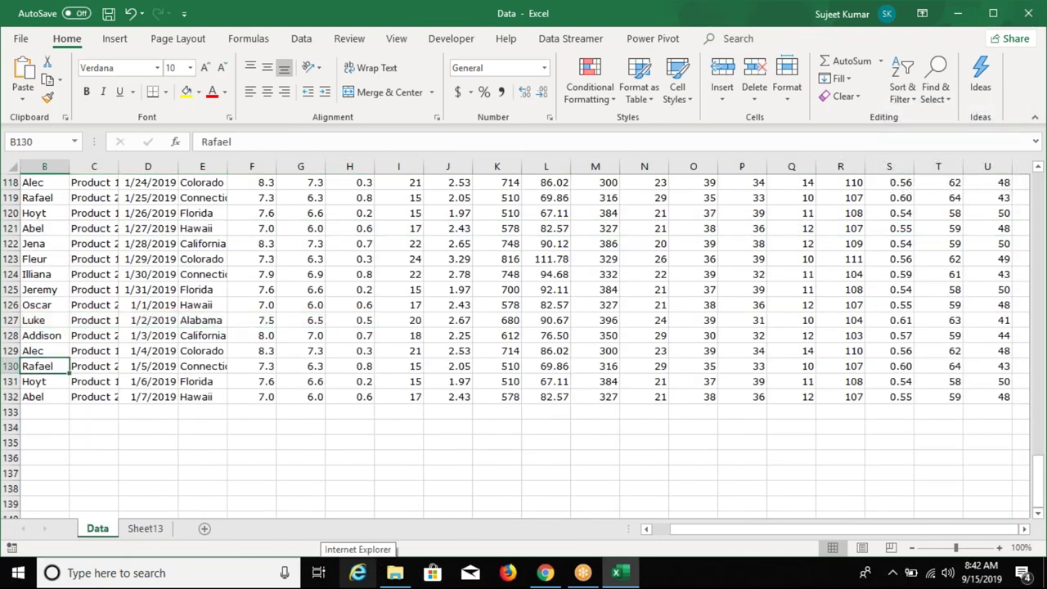
key("Left")
key("Up")
key("Up")
key("Up")
key("Up")
key("Up")
key("ctrl+Up")
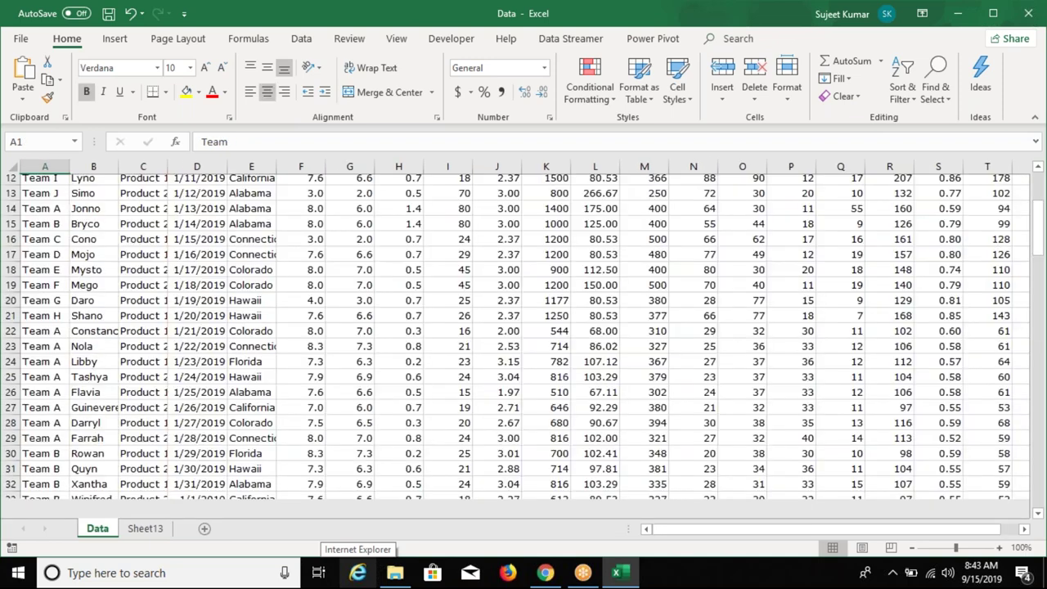
left_click_drag(11, 197, 12, 389)
key("ctrl+c")
key("ctrl+Down")
key("Down")
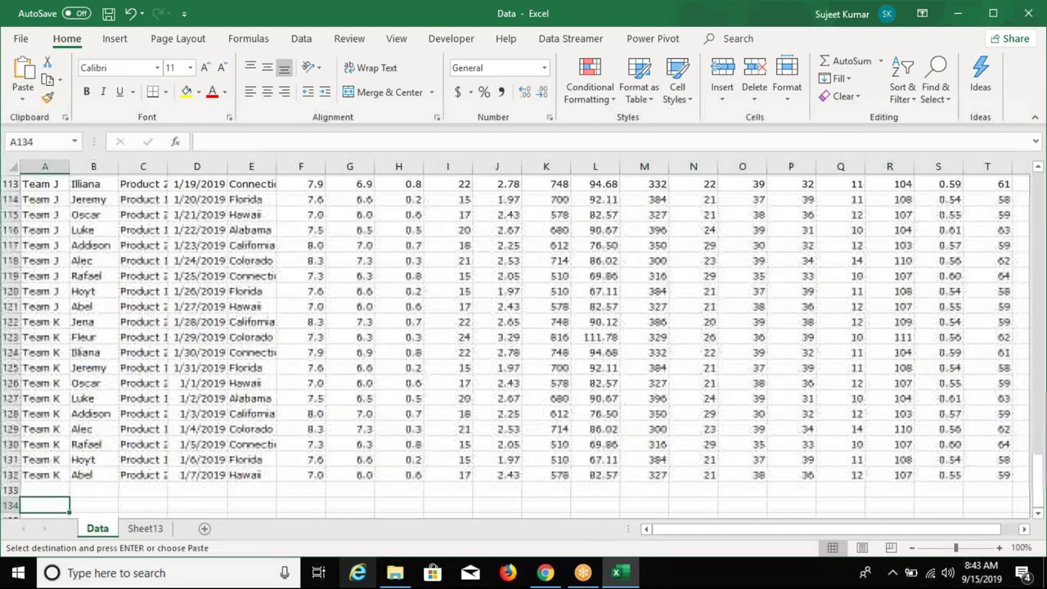
key("ctrl+v")
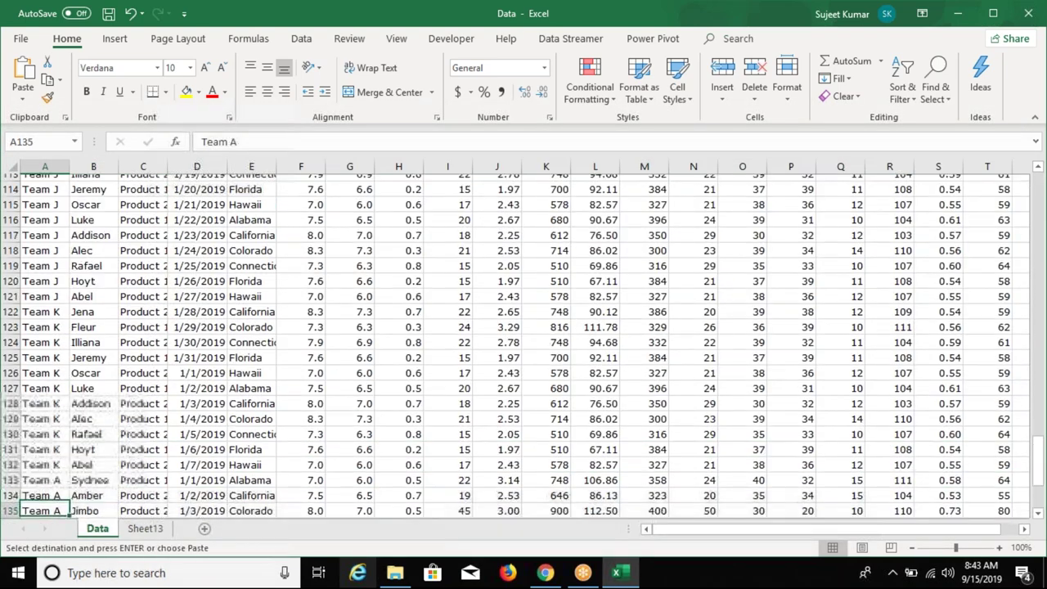
Relabel A132 as Team Z and fill it down through row 144.
left_click(219, 460)
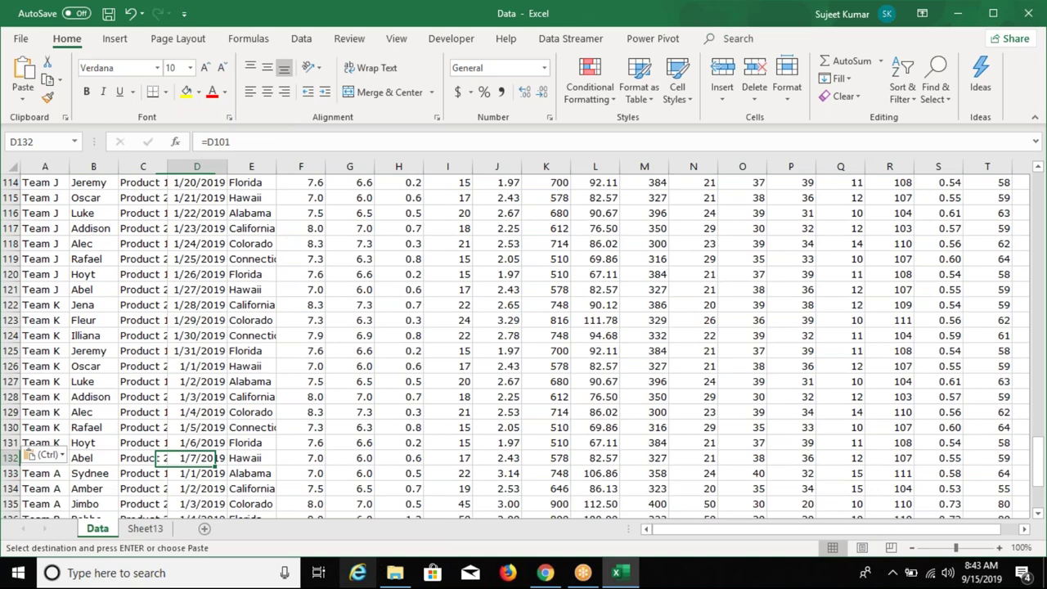
left_click(252, 458)
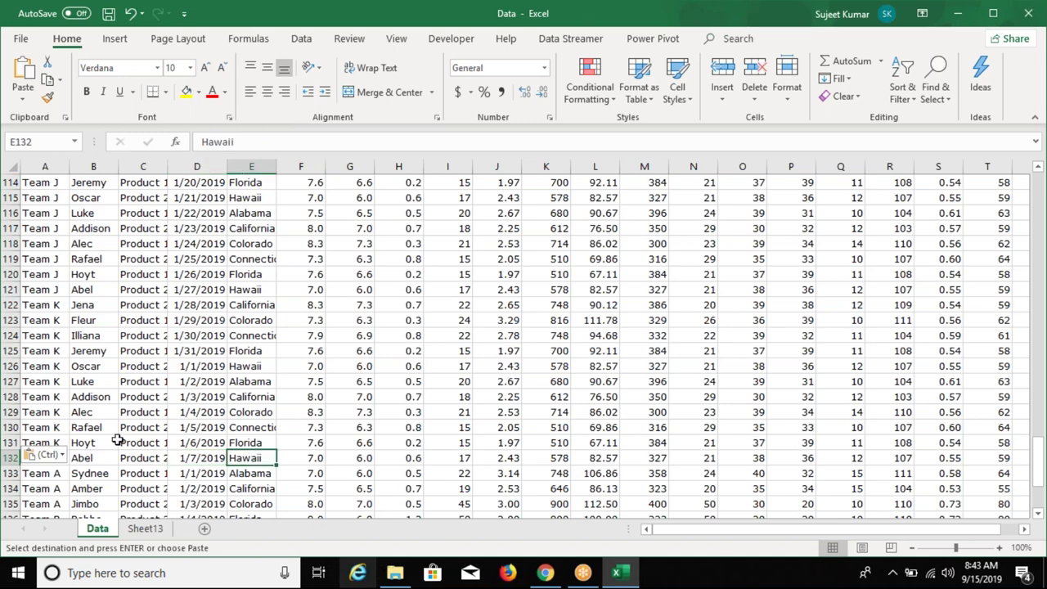
left_click(45, 458)
left_click(263, 142)
key("BackSpace")
type("Z")
key("ctrl+Return")
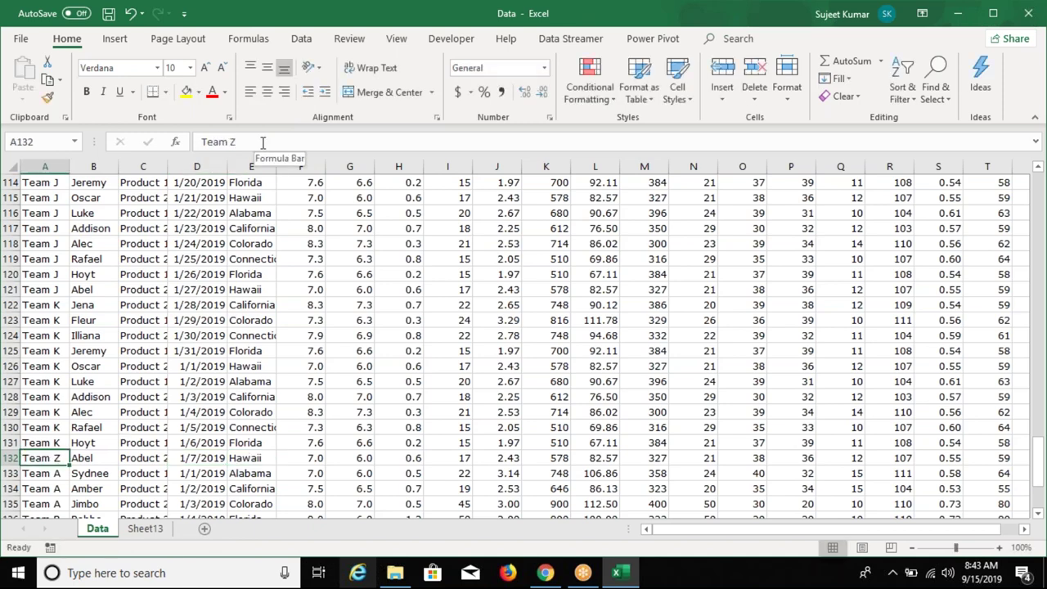
left_click_drag(70, 465, 70, 513)
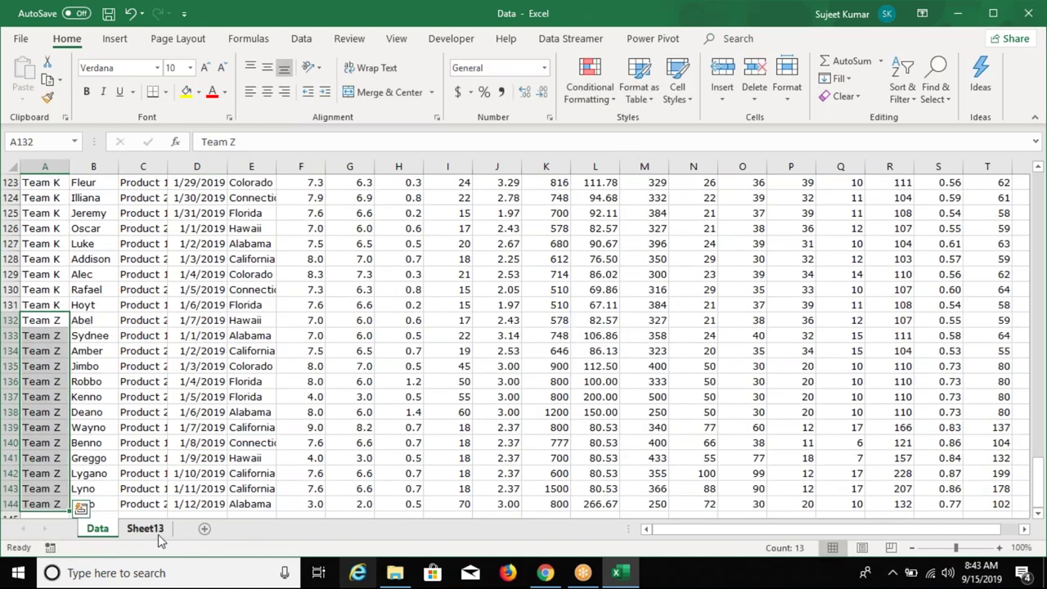
left_click(148, 528)
Refresh the Sheet13 pivot so Team Z shows 428 and the Grand Total is 3356, then close Data.xlsm.
right_click(111, 271)
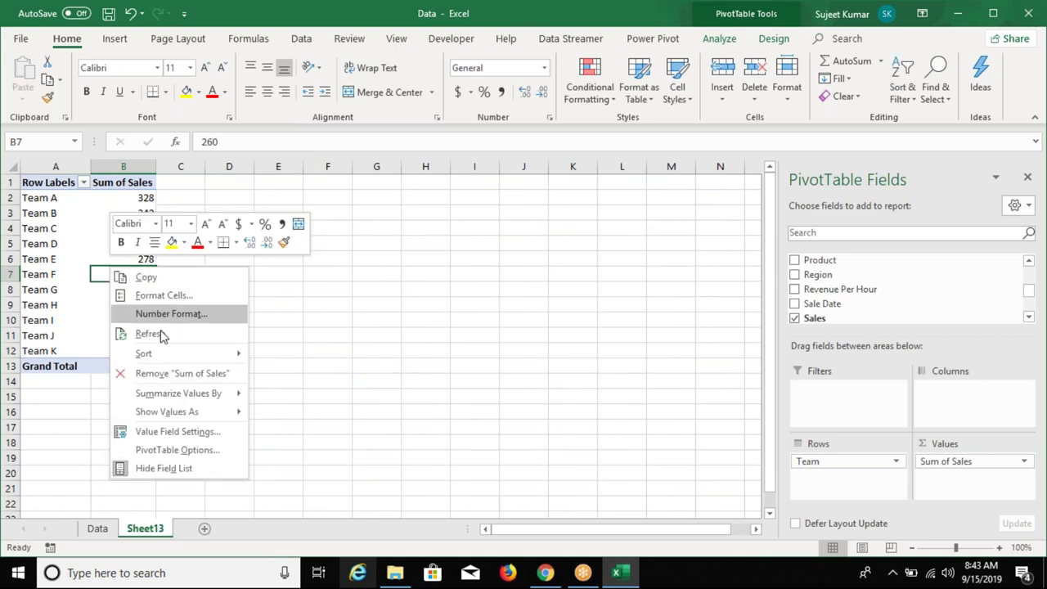
left_click(149, 333)
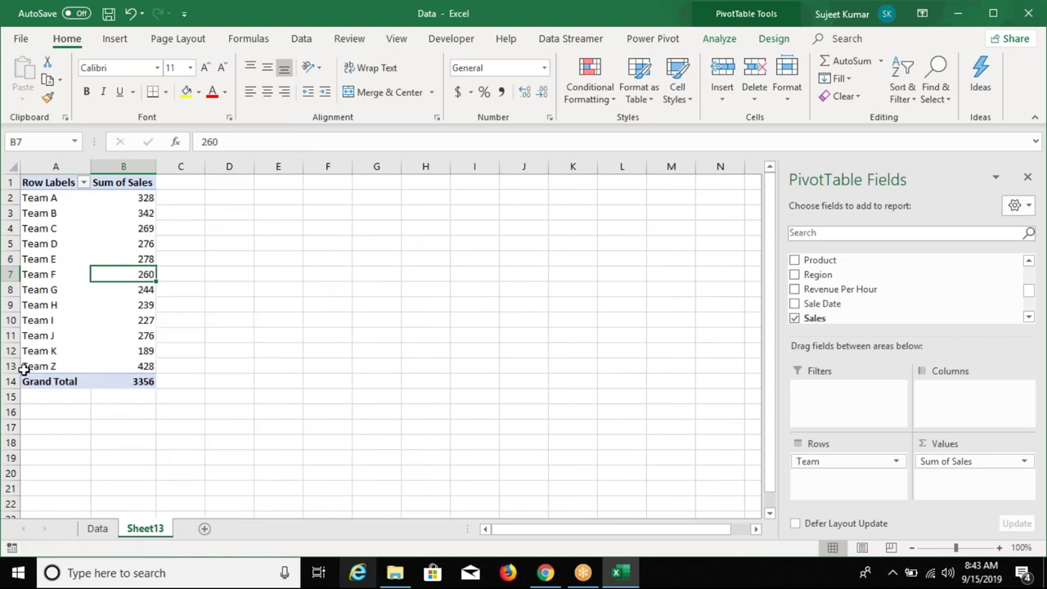
left_click_drag(25, 366, 124, 367)
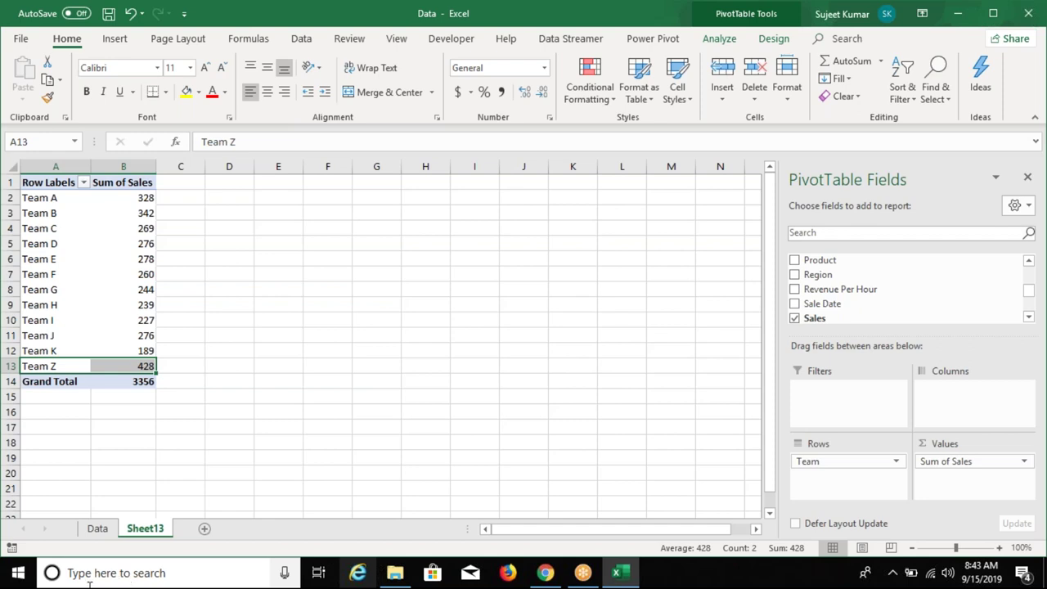
left_click(1032, 13)
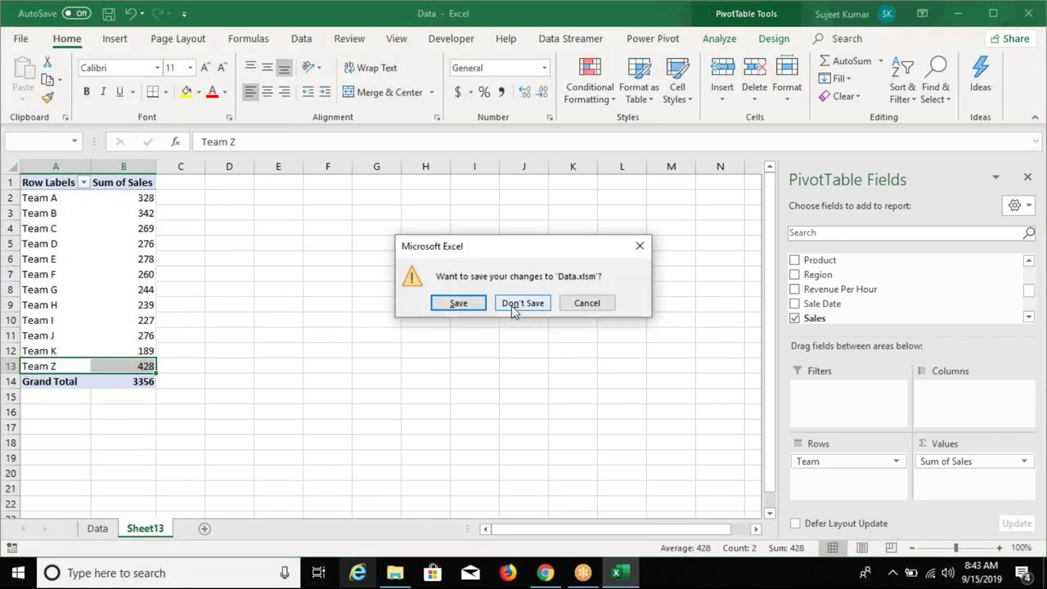
Discard changes to Data.xlsm, relaunch Excel and start the blank workbook Book1.
left_click(512, 304)
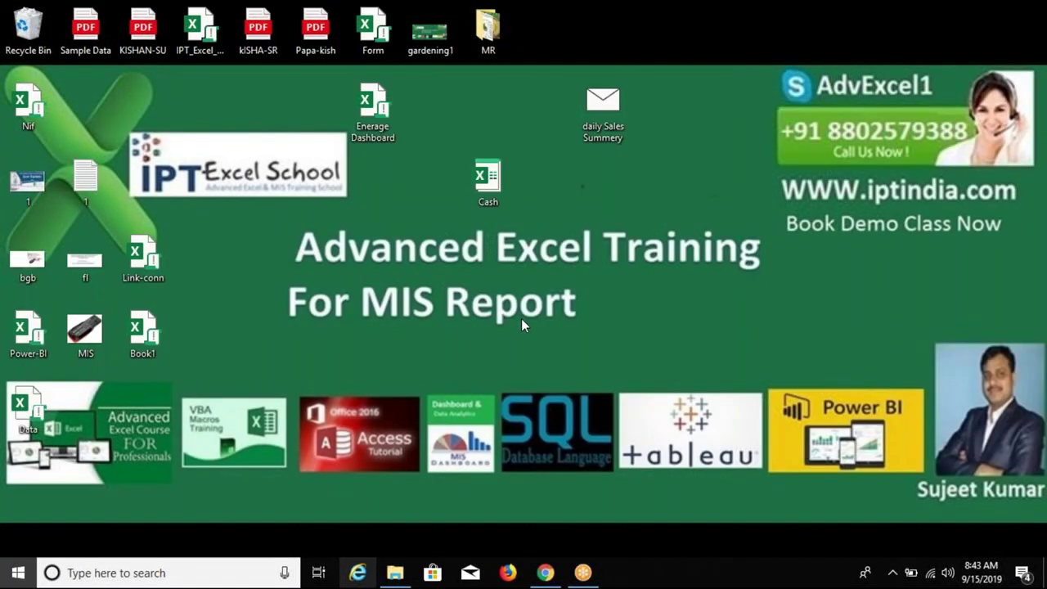
key("super")
type("exce")
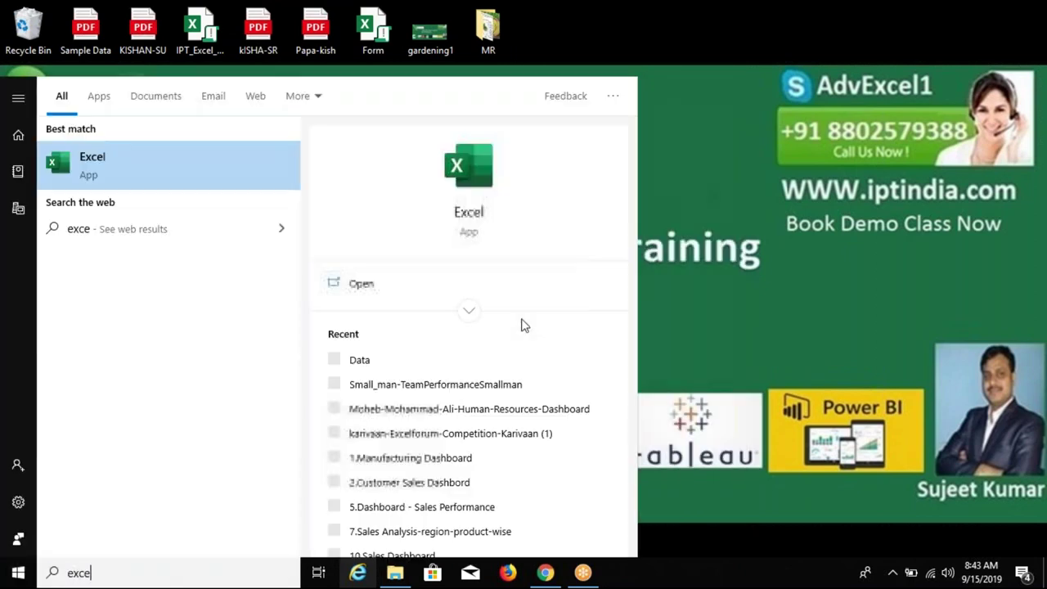
left_click(473, 217)
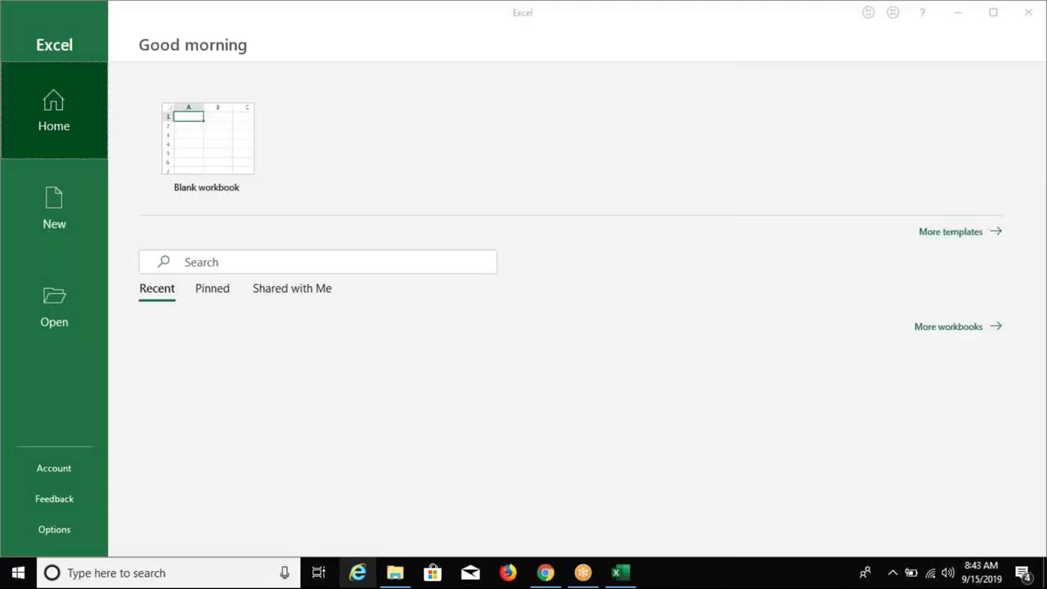
left_click(231, 137)
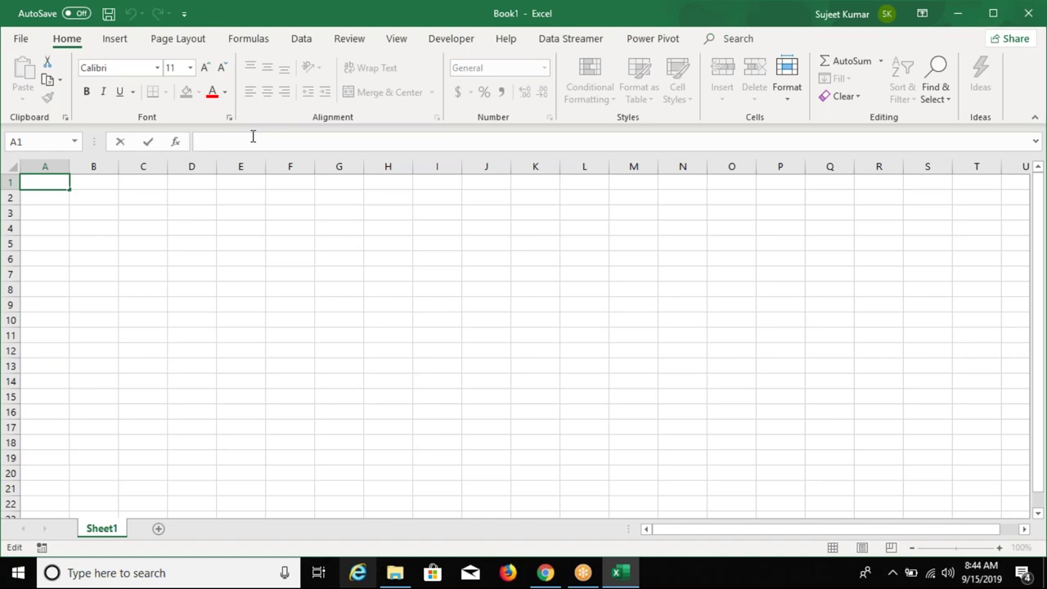
Begin a PivotTable at cell A1 of Sheet1 using an external data source connection.
left_click(114, 38)
left_click(154, 209)
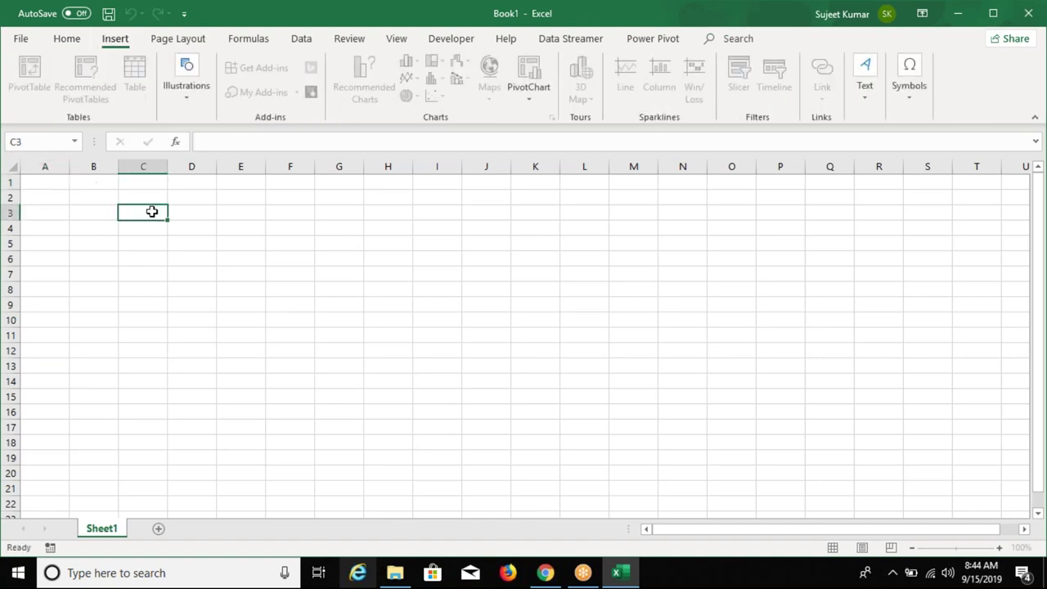
left_click(51, 184)
left_click(33, 90)
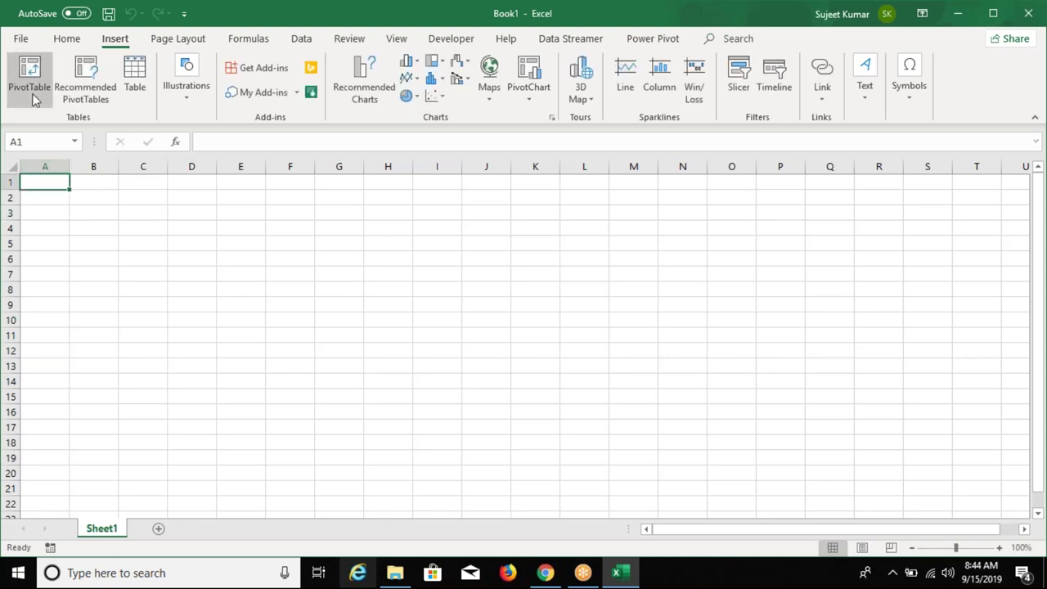
left_click(292, 215)
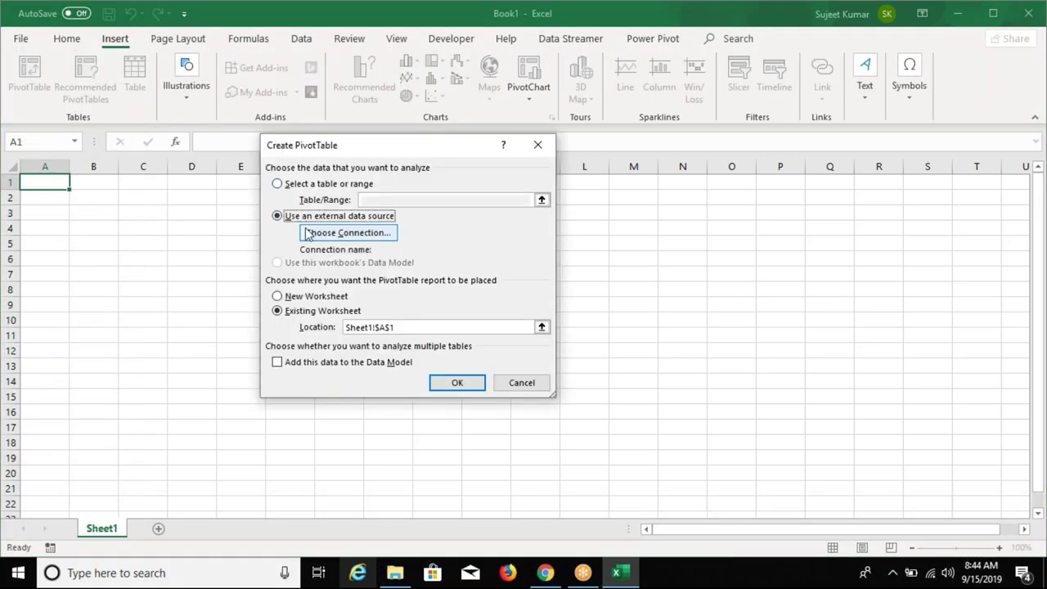
left_click(308, 233)
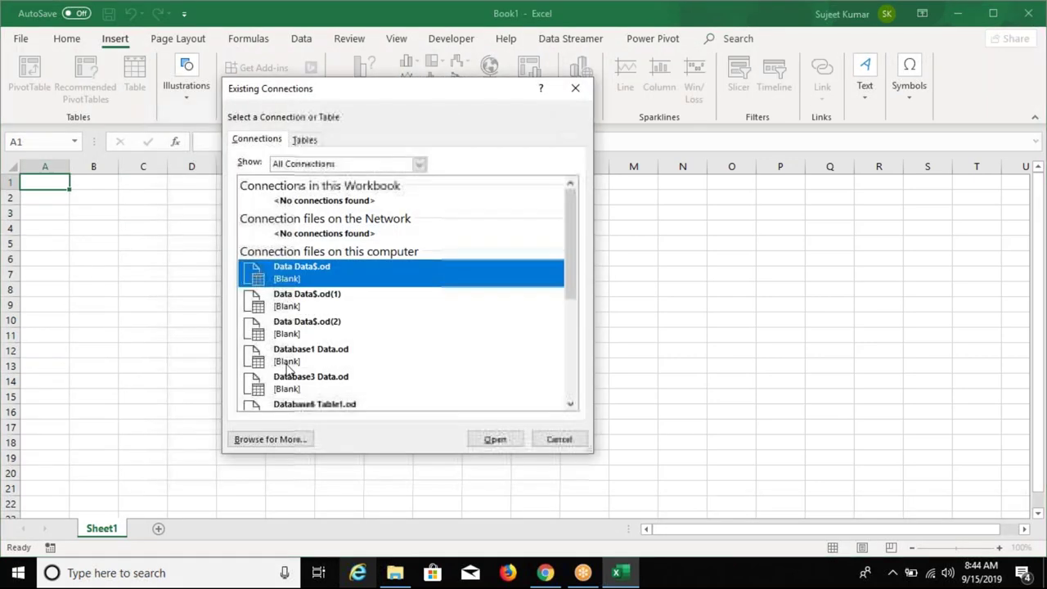
Link it to the Data$ table of Desktop\Data to create PivotTable1, then add a new sheet.
left_click(264, 440)
left_click(255, 439)
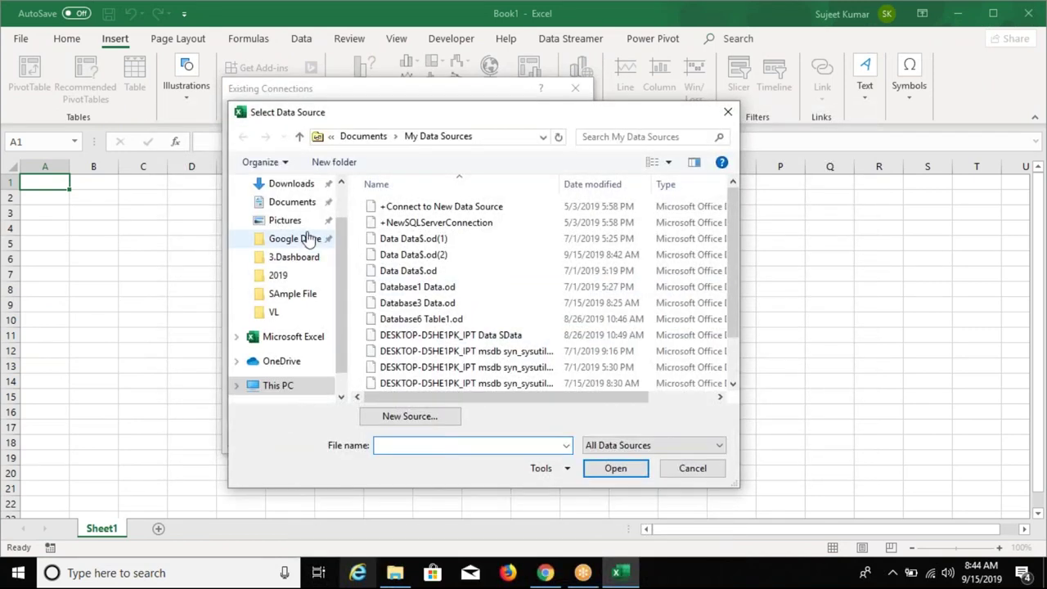
scroll(327, 208, "up", 1)
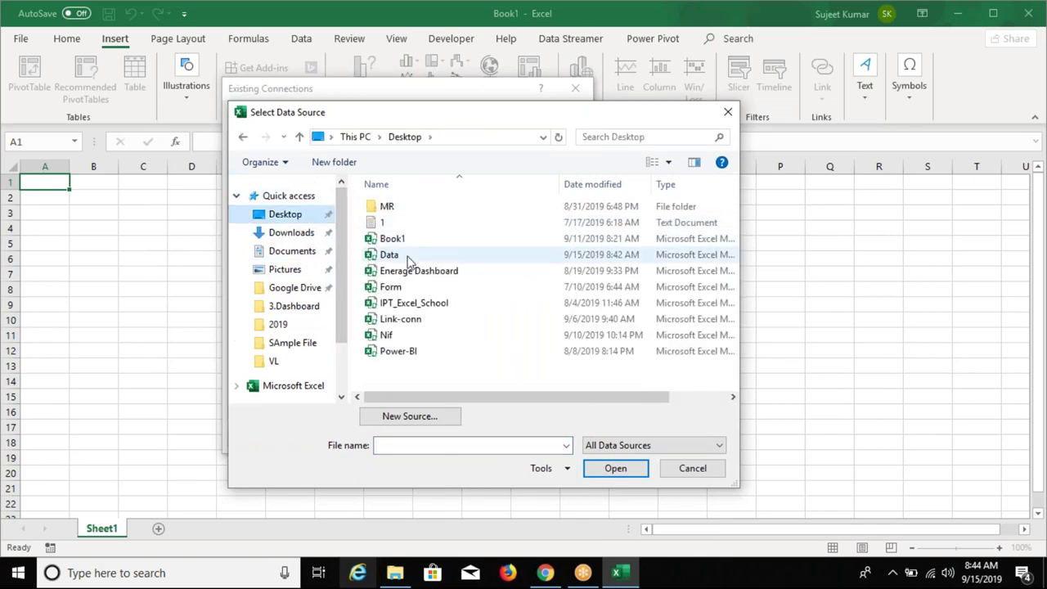
left_click(409, 260)
left_click(613, 473)
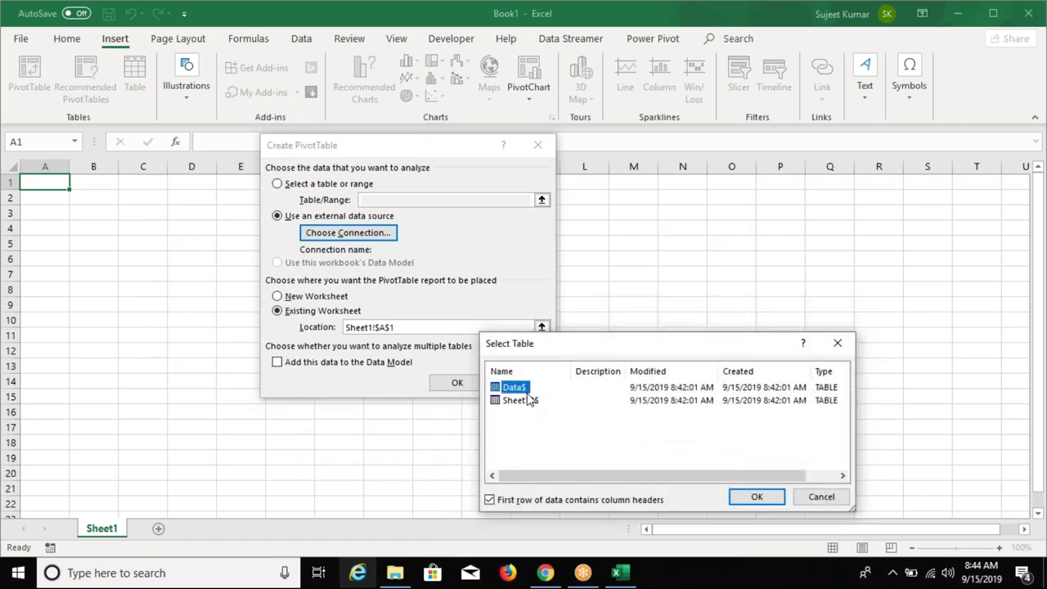
left_click(754, 496)
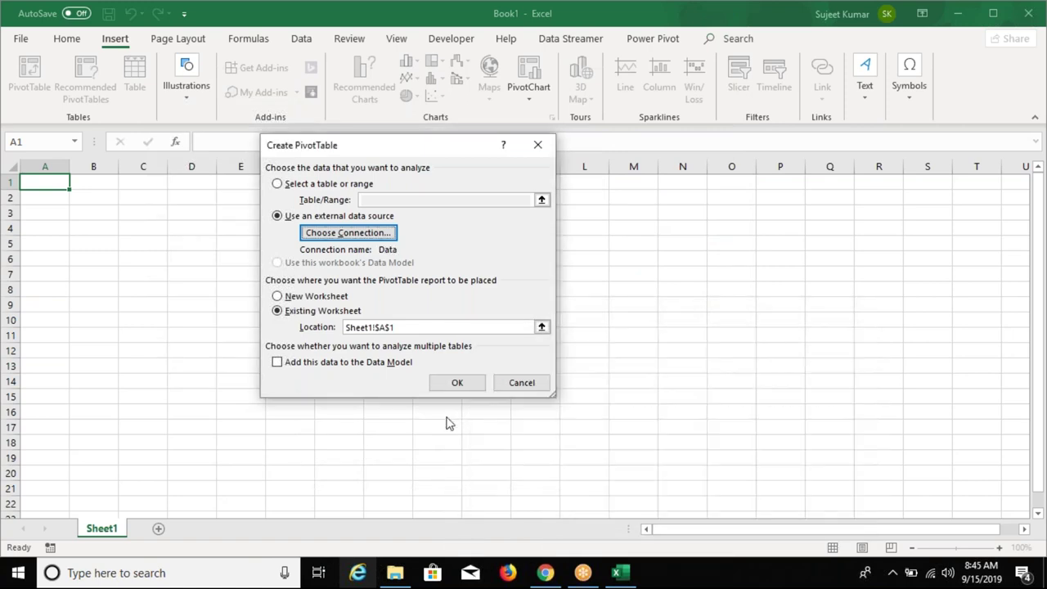
left_click(450, 391)
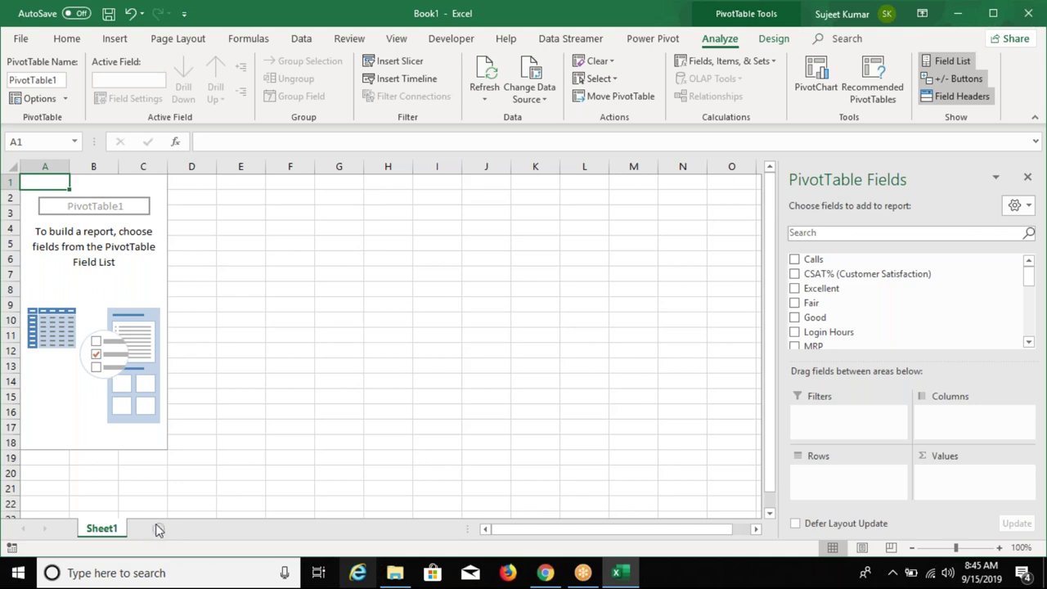
left_click(158, 529)
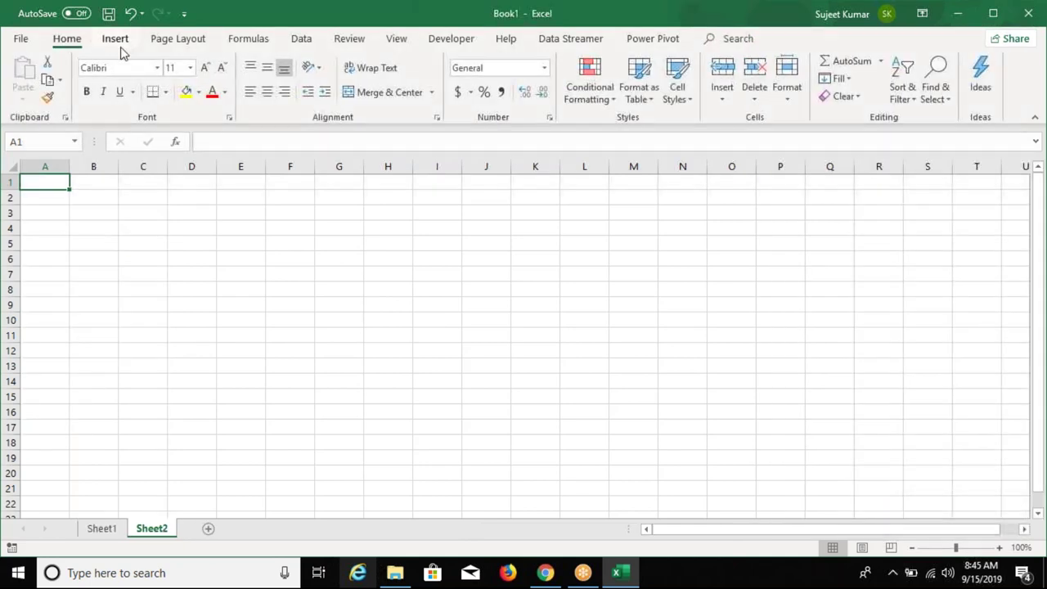
Start a second external-data PivotTable and browse the Downloads and Documents folders for a source file.
left_click(116, 40)
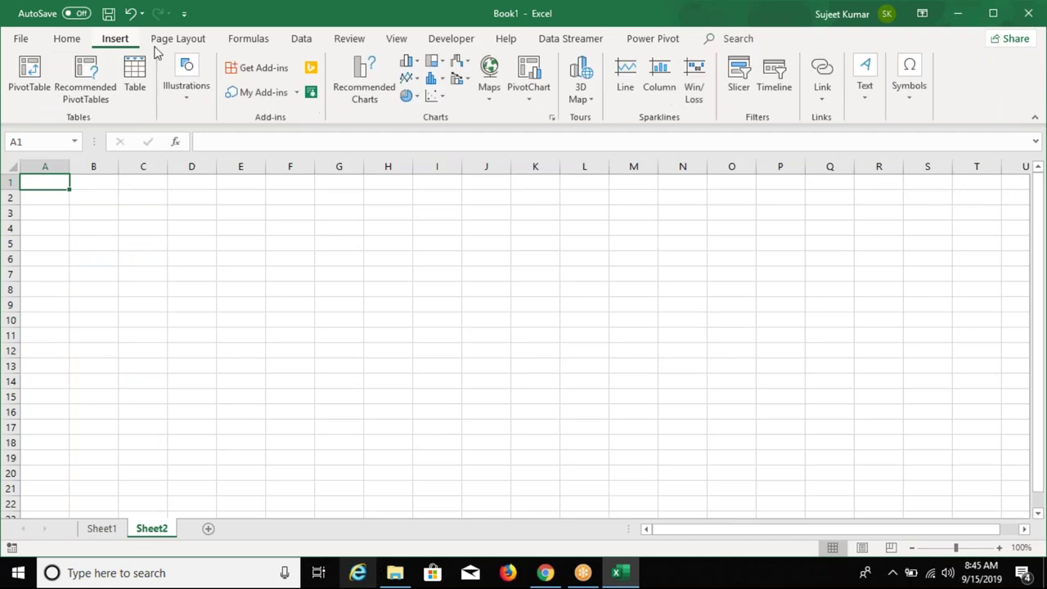
left_click(27, 82)
left_click(278, 215)
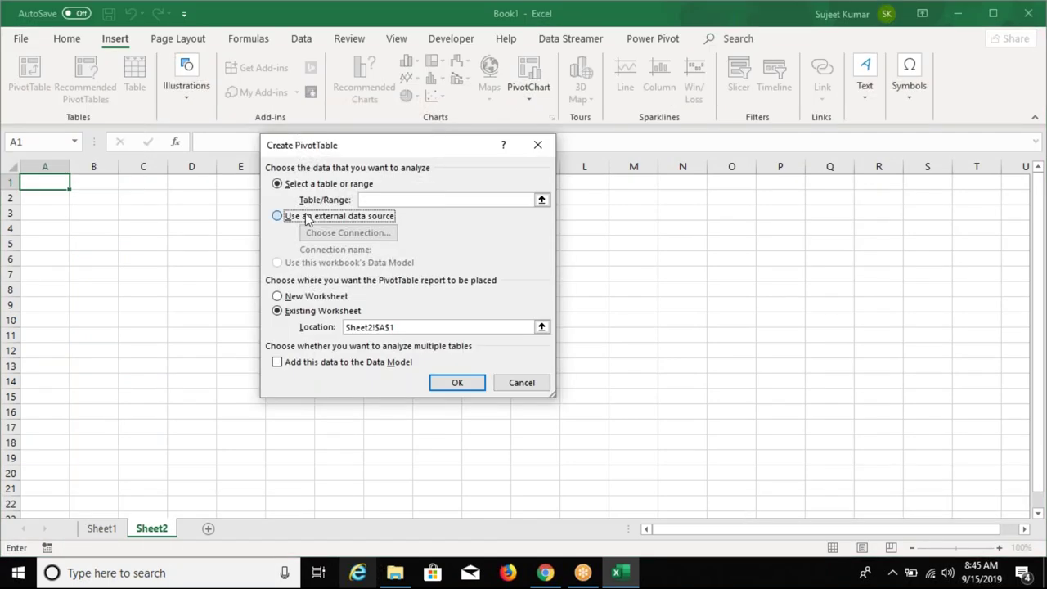
left_click(348, 233)
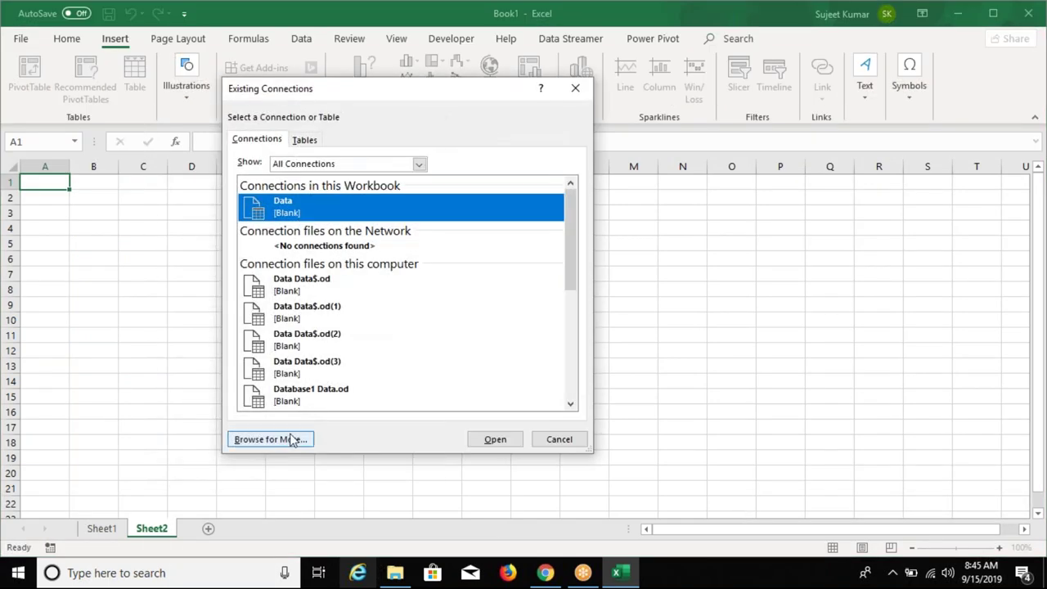
left_click(288, 437)
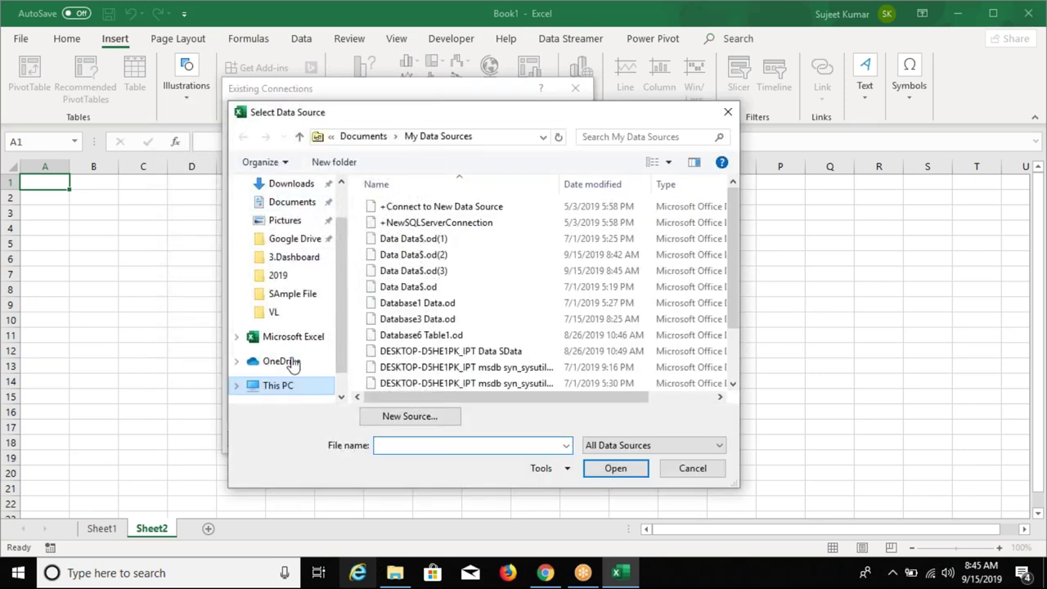
scroll(341, 201, "up", 1)
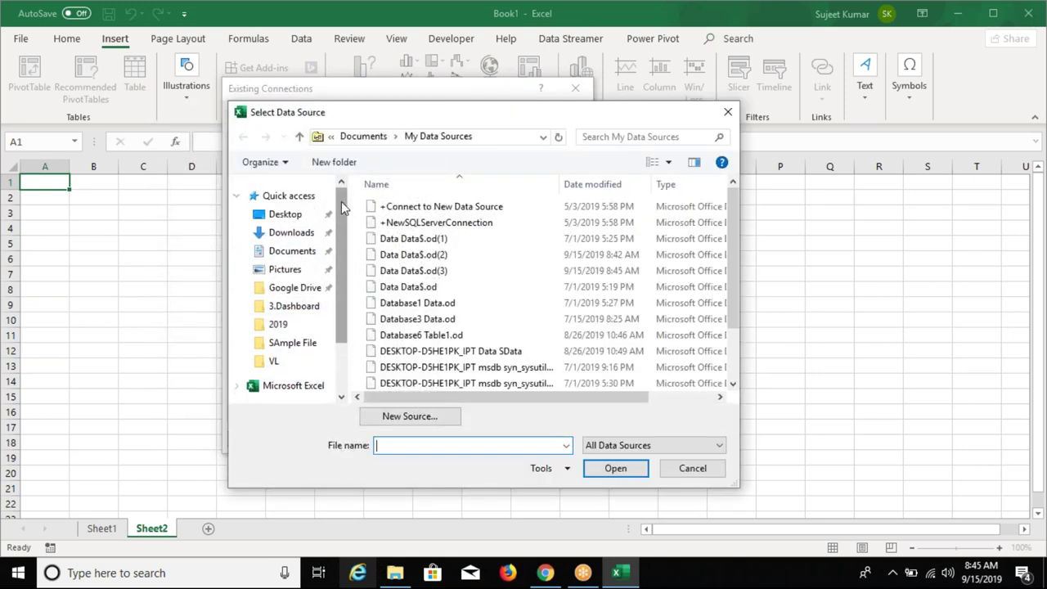
left_click(288, 233)
left_click(294, 253)
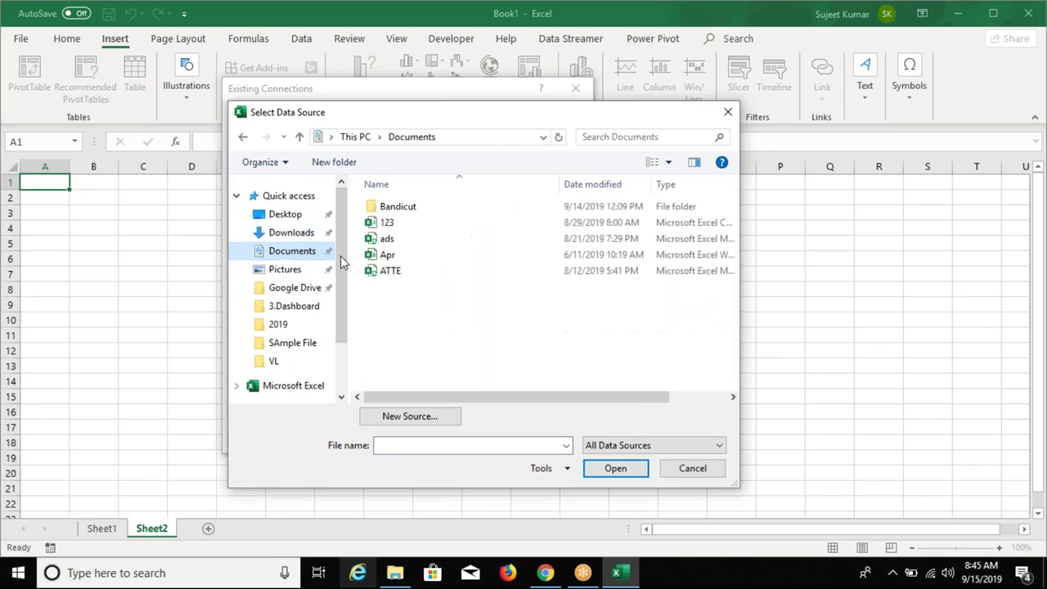
left_click(400, 338)
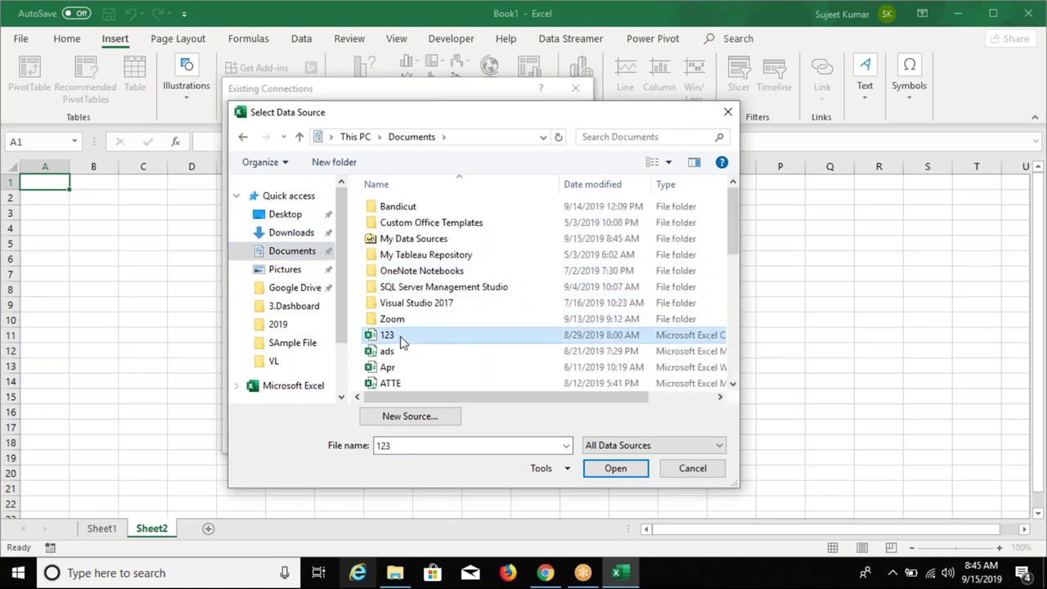
Open the Database9 Access file and use its Vehicles table for PivotTable2 on Sheet2.
type("ml")
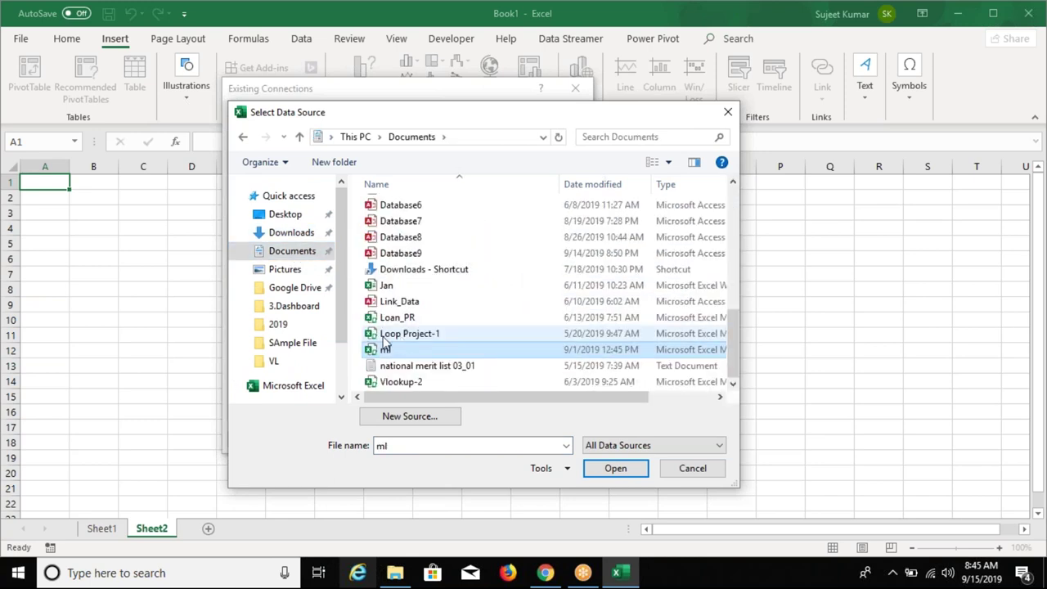
left_click(401, 253)
scroll(449, 380, "up", 3)
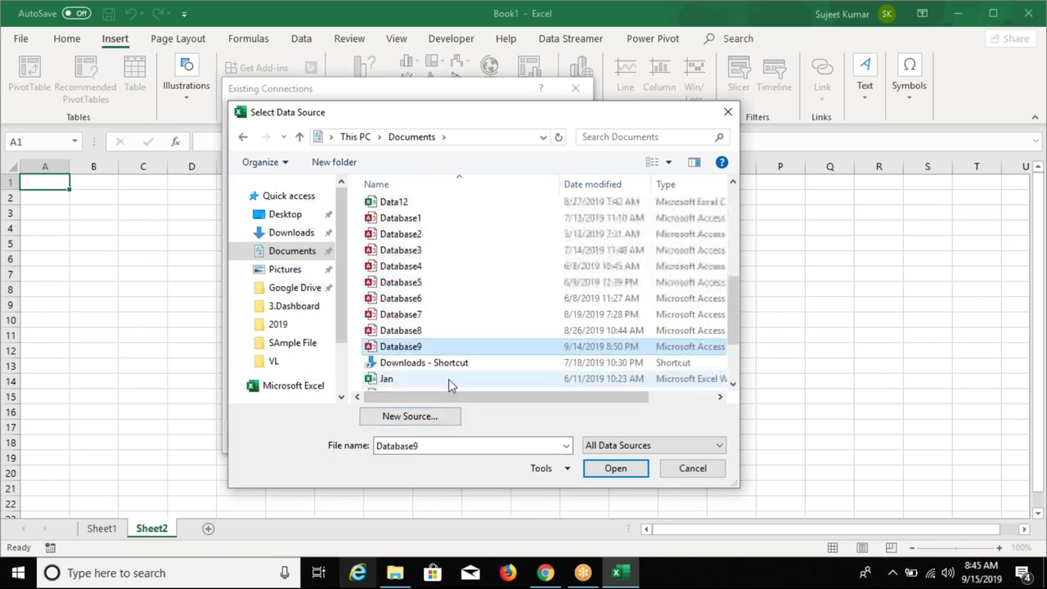
scroll(425, 319, "down", 3)
scroll(463, 311, "up", 1)
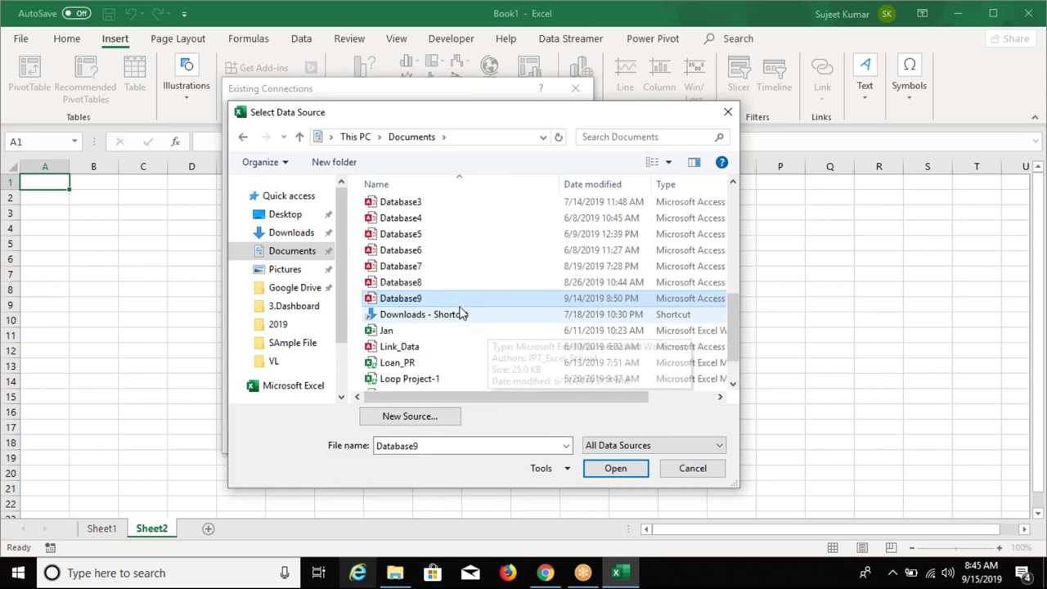
left_click(615, 467)
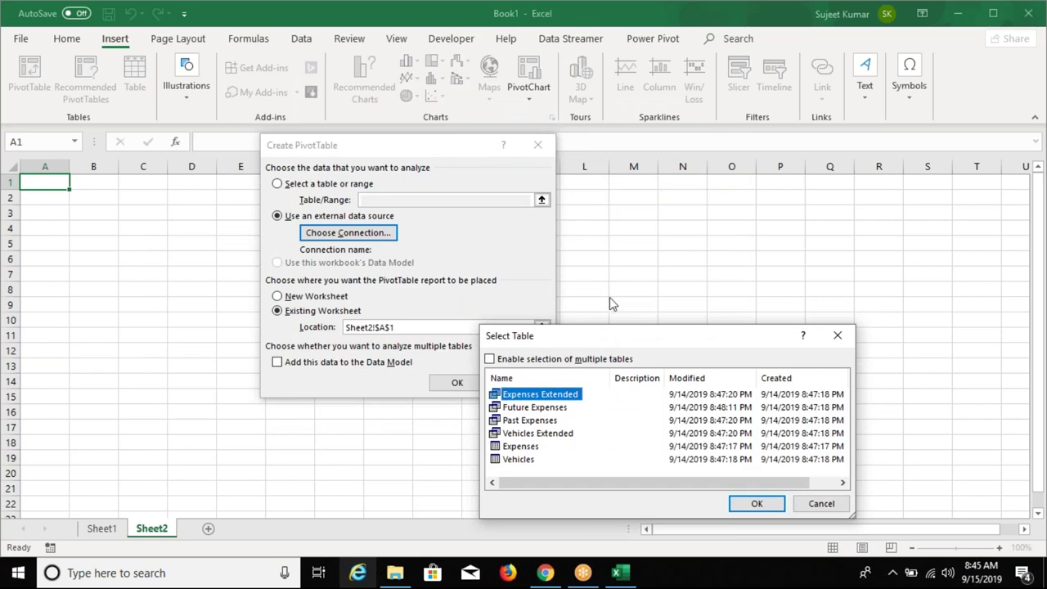
left_click_drag(614, 341, 596, 174)
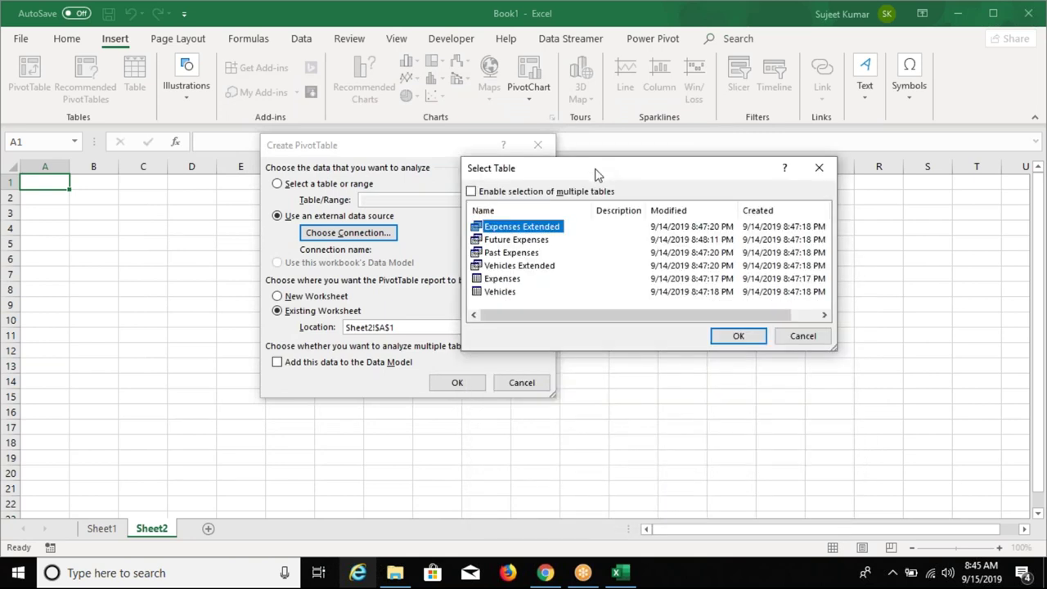
left_click(500, 293)
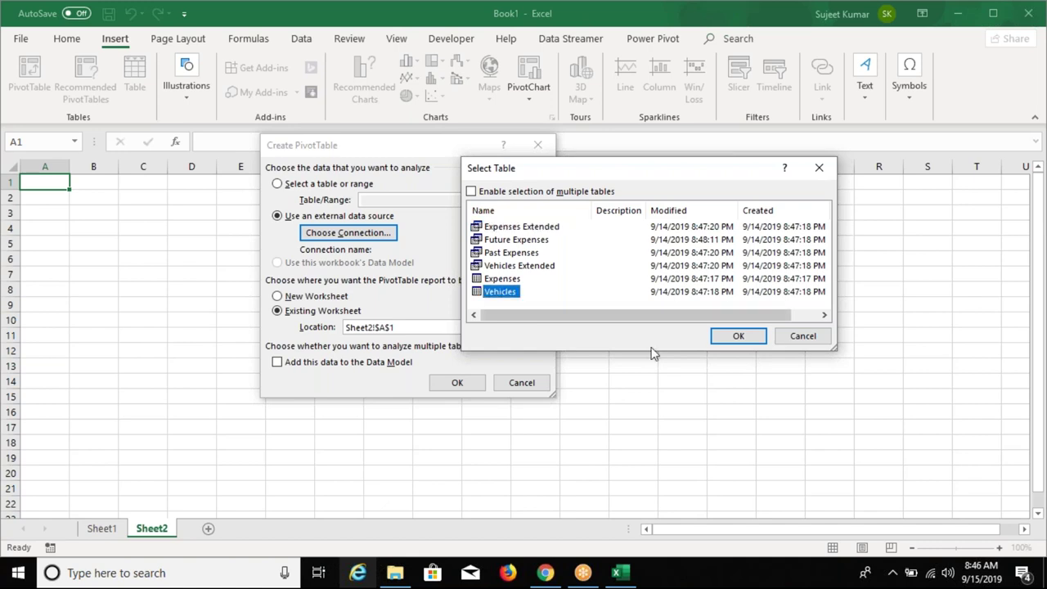
left_click(738, 335)
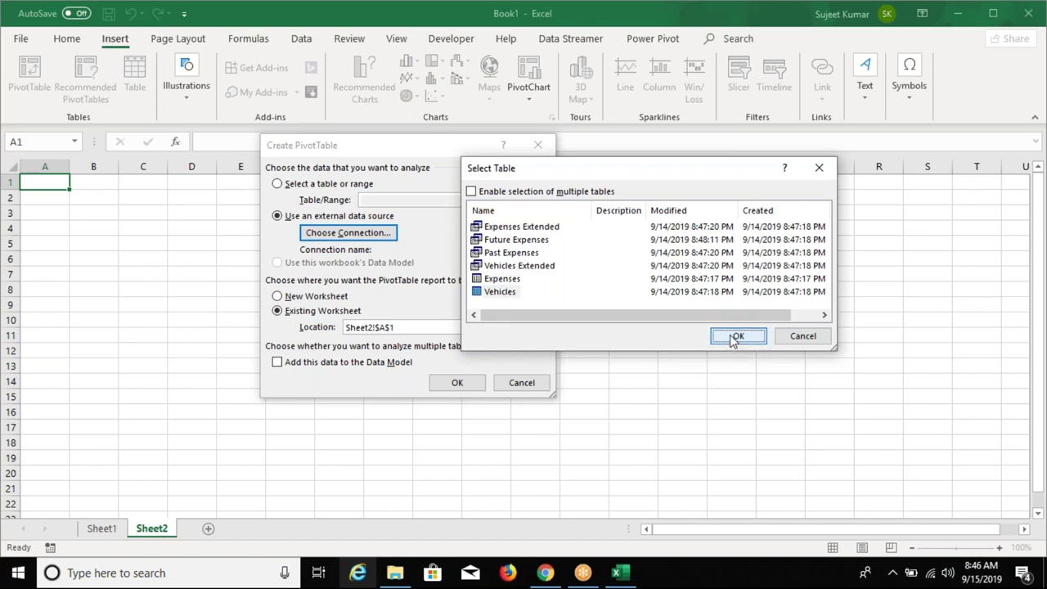
left_click(456, 383)
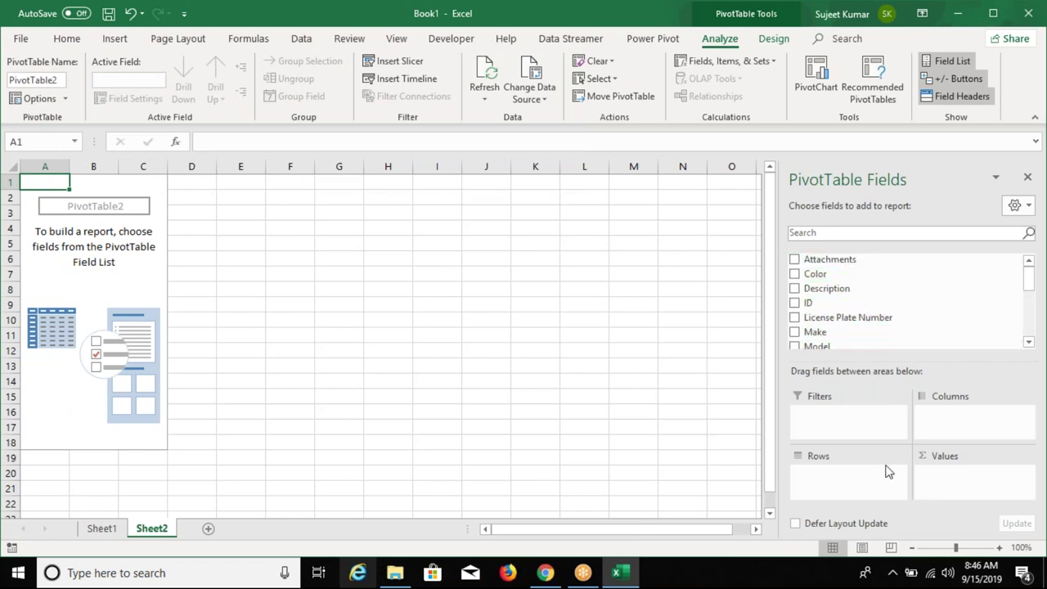
Add Sheet3 and start an external-data PivotTable, browsing for another source file.
left_click(207, 528)
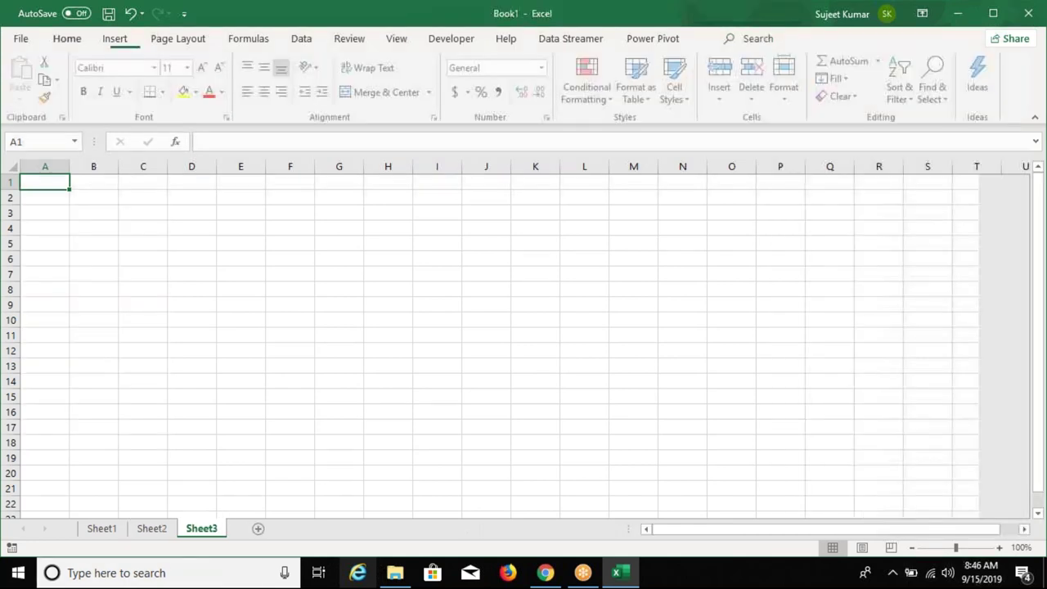
left_click(115, 39)
left_click(29, 74)
left_click(278, 215)
left_click(306, 233)
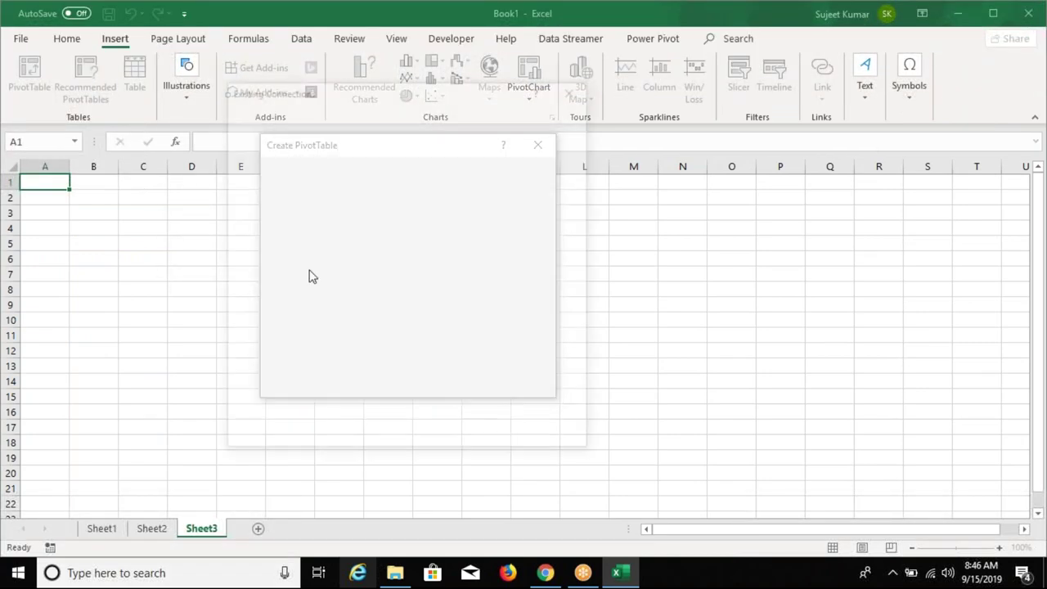
left_click(287, 440)
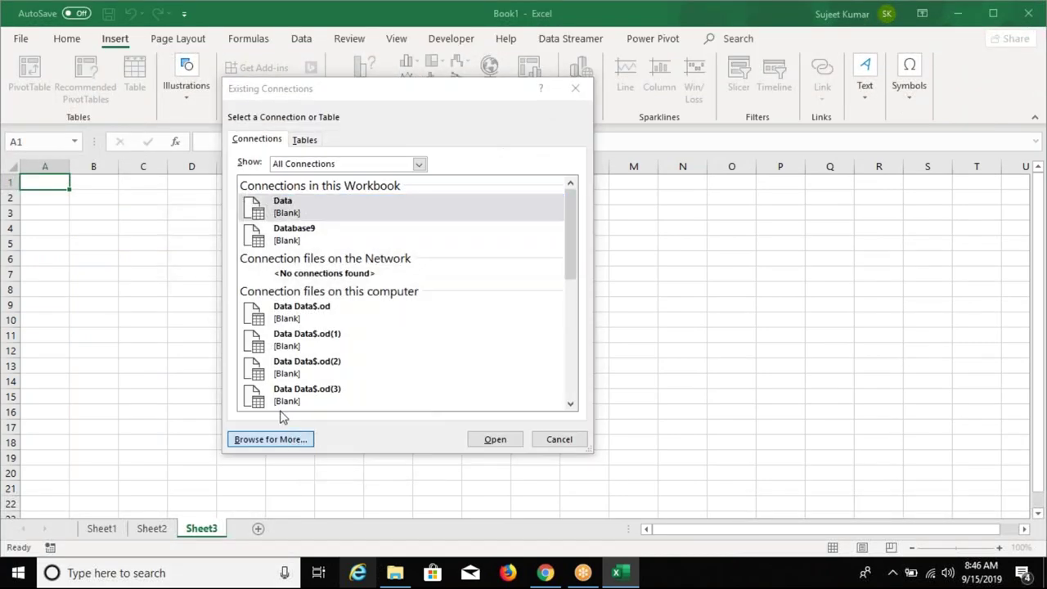
Try the Data Connection Wizard with SQL Server, then the Oracle OLE DB provider, and cancel it.
left_click(441, 421)
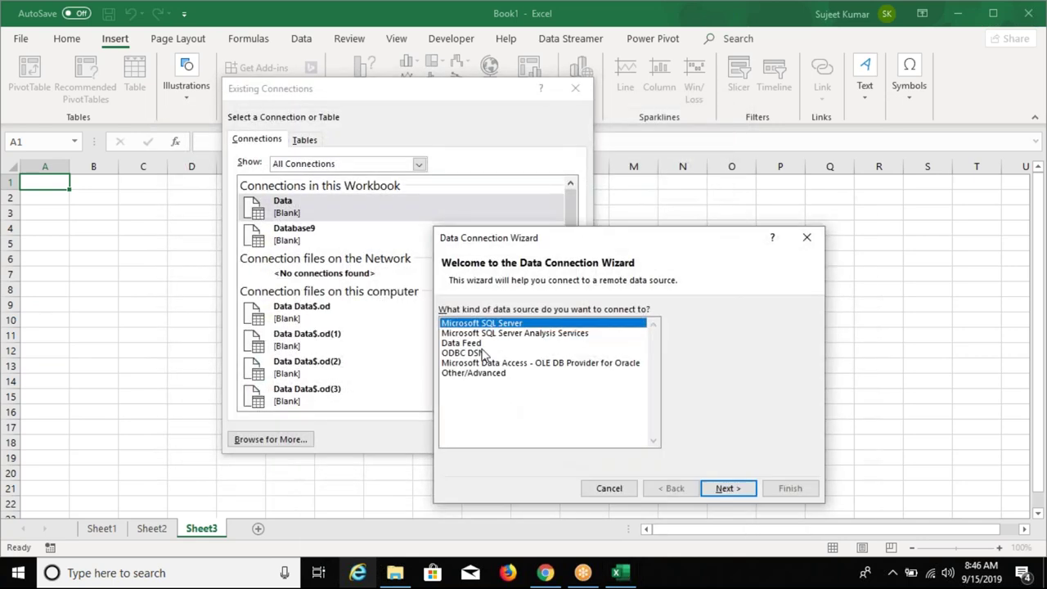
left_click(729, 490)
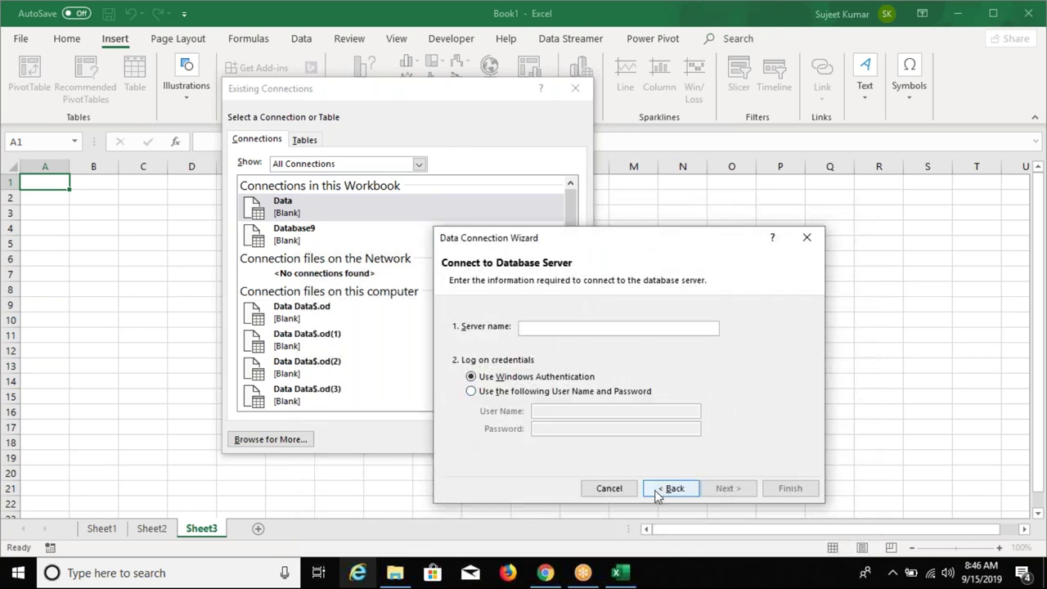
left_click(659, 489)
left_click(545, 363)
left_click(728, 489)
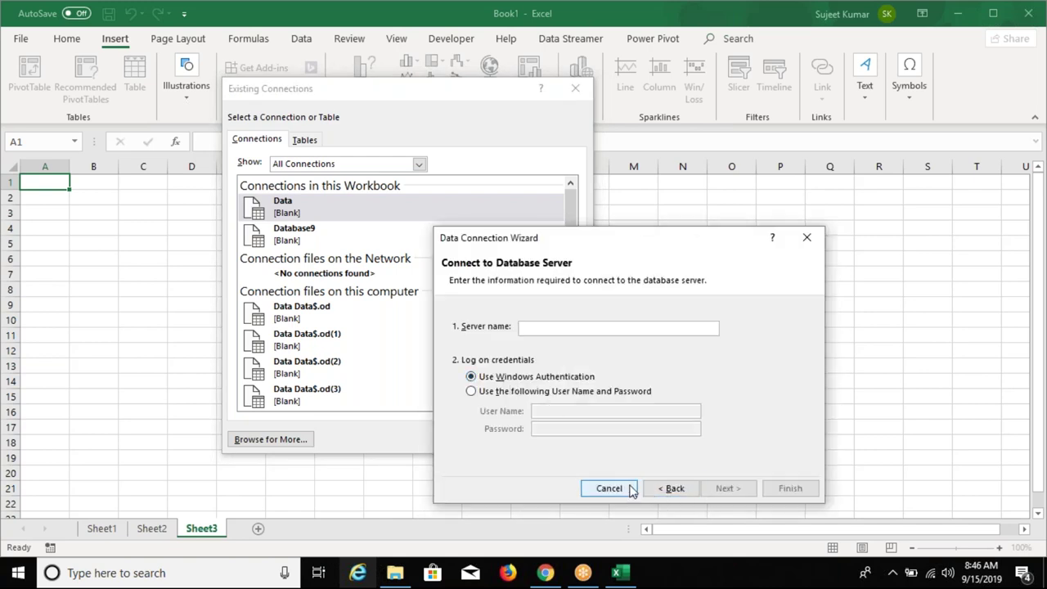
left_click(617, 491)
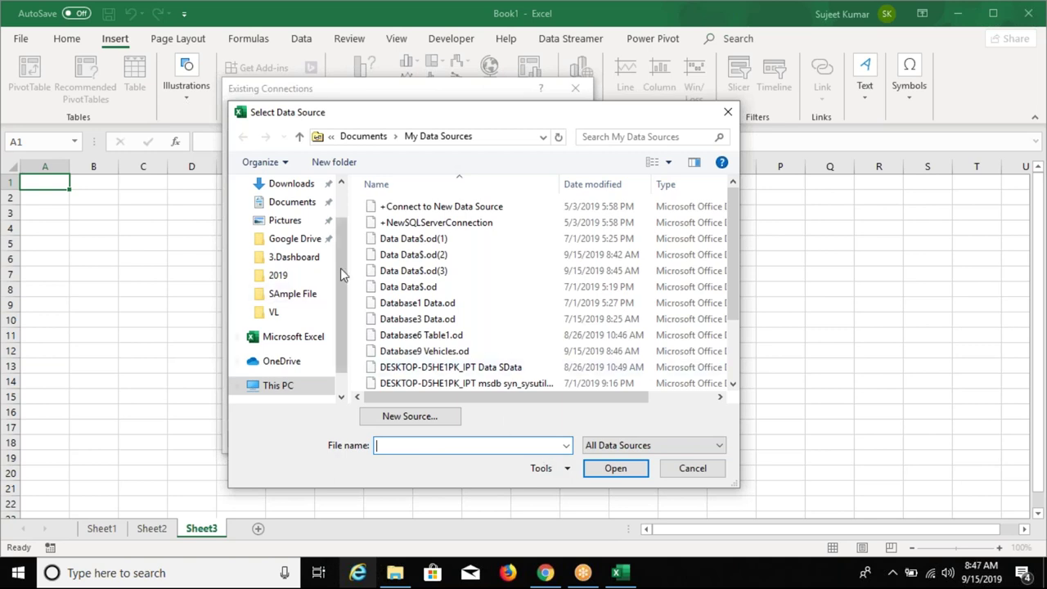
Close the file browser, existing connections and PivotTable dialogs, leaving Sheet3 empty.
scroll(345, 193, "up", 1)
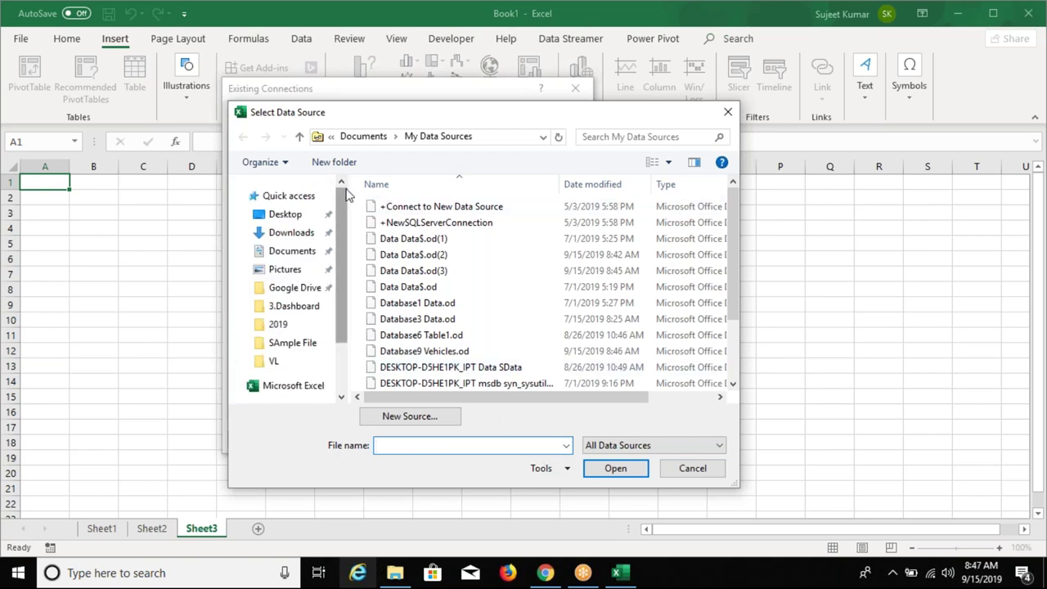
left_click(299, 252)
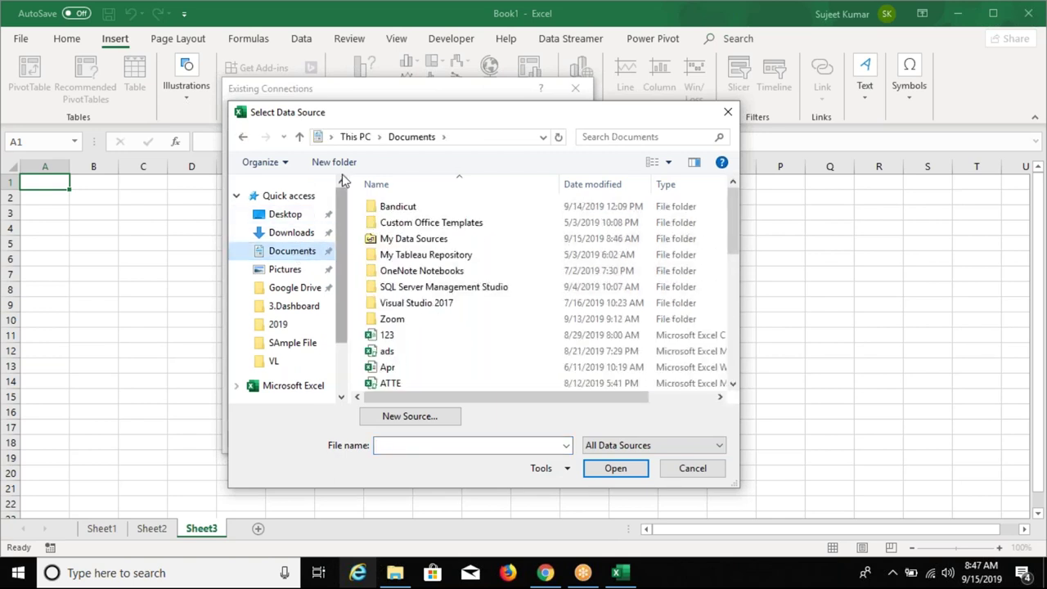
left_click(728, 112)
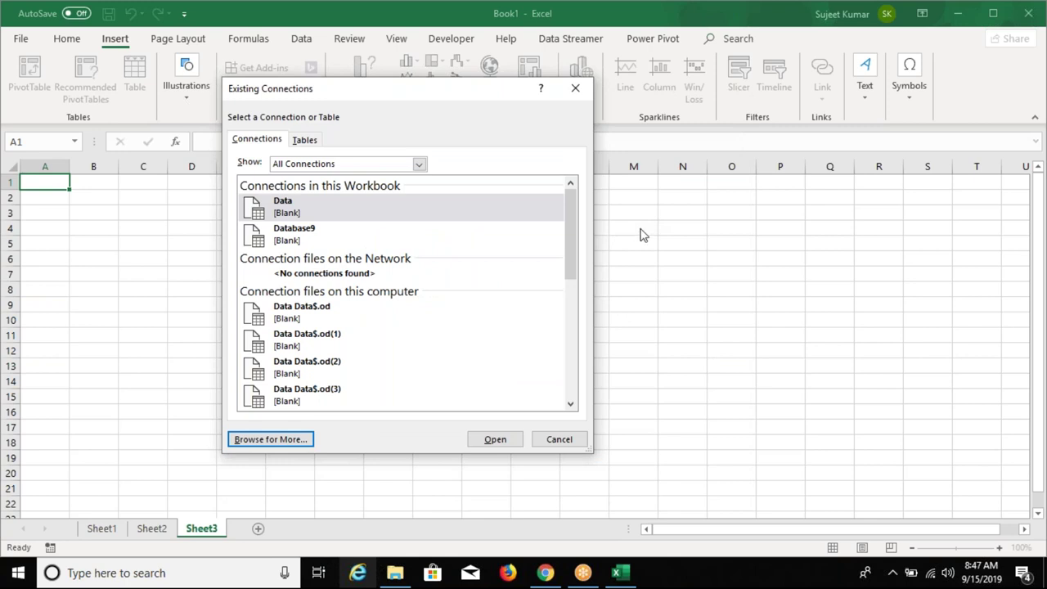
left_click(572, 96)
left_click(538, 144)
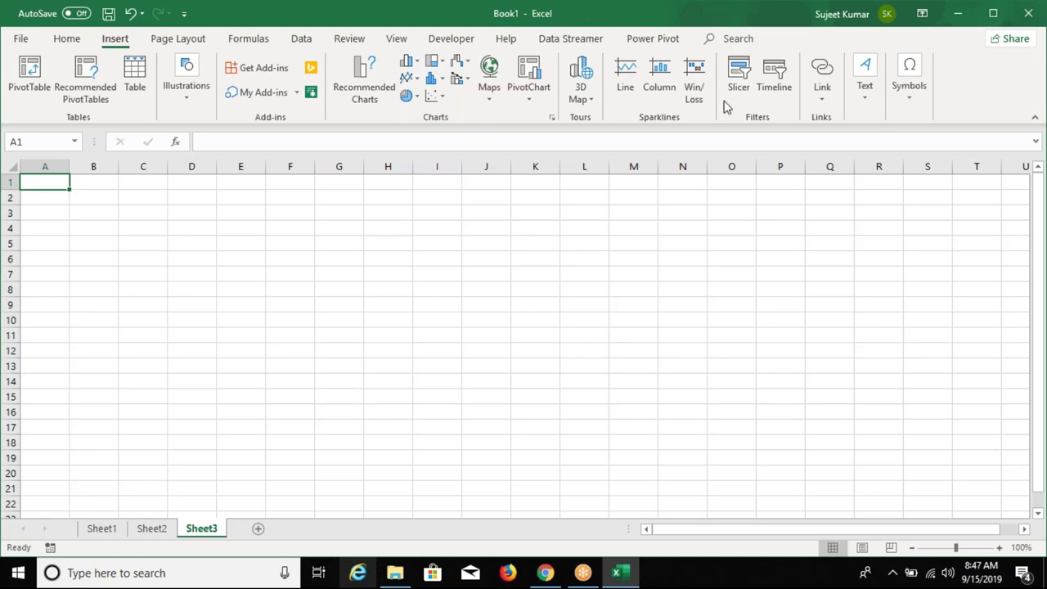
Close Book1 without saving and go to cell A1 of the Data sheet in Data.xlsm.
left_click(1028, 14)
left_click(585, 396)
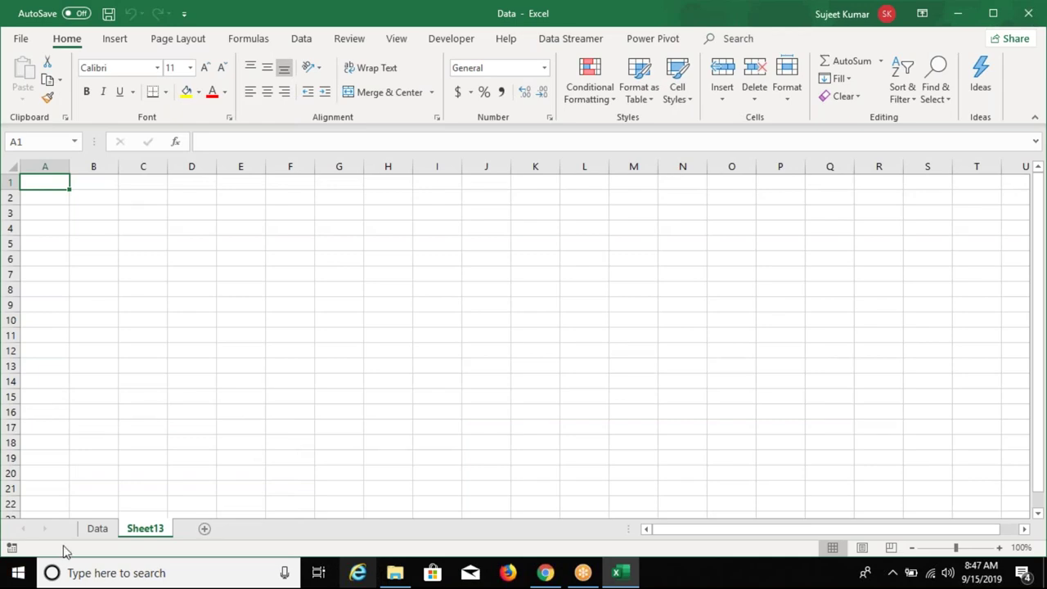
left_click(88, 532)
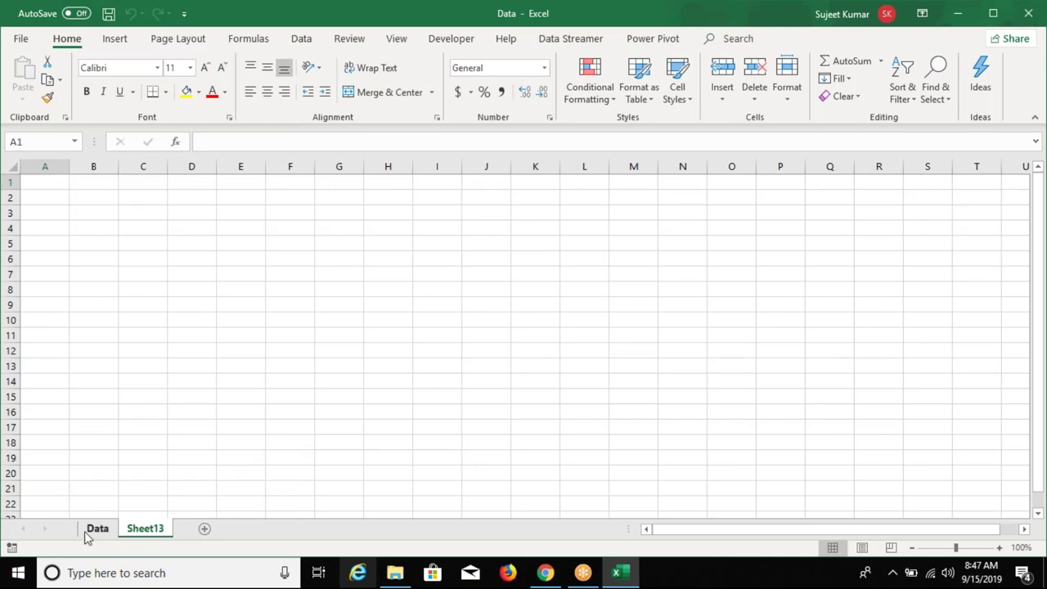
key("ctrl+Up")
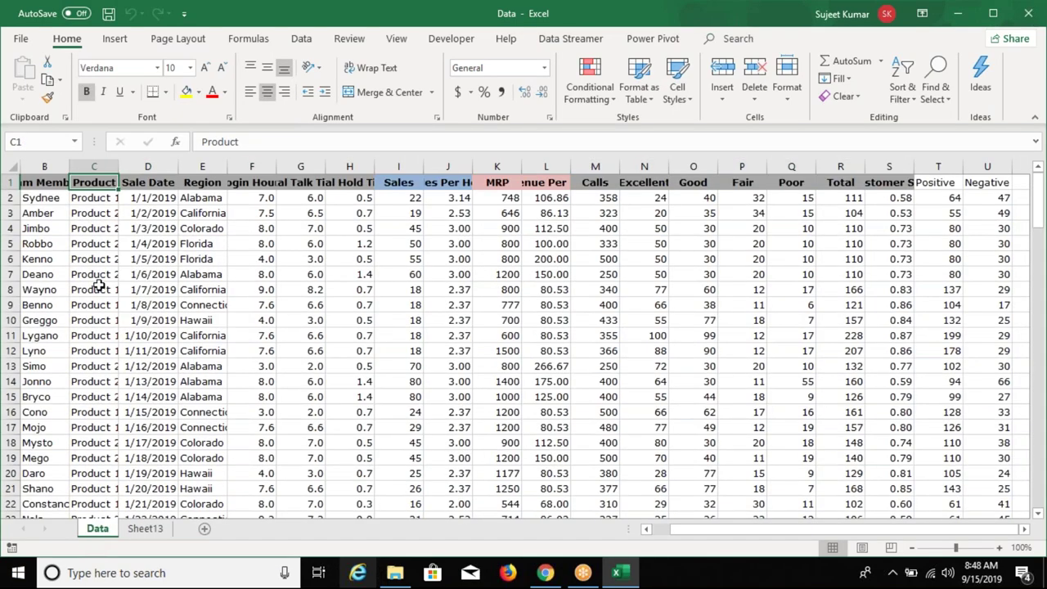
key("ctrl+Left")
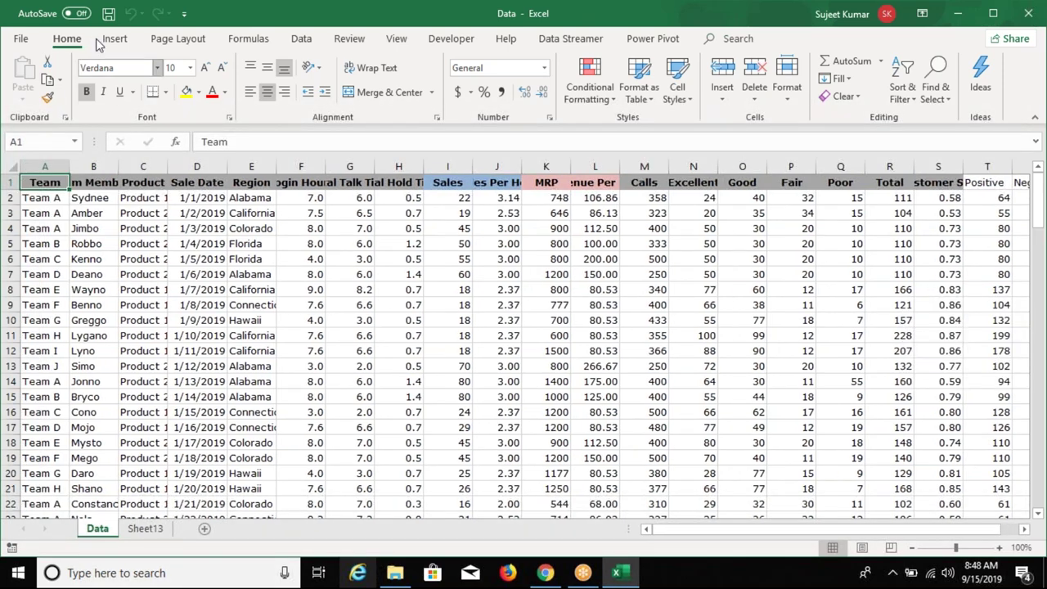
Create a PivotTable from the data table on a new worksheet.
left_click(115, 39)
left_click(40, 88)
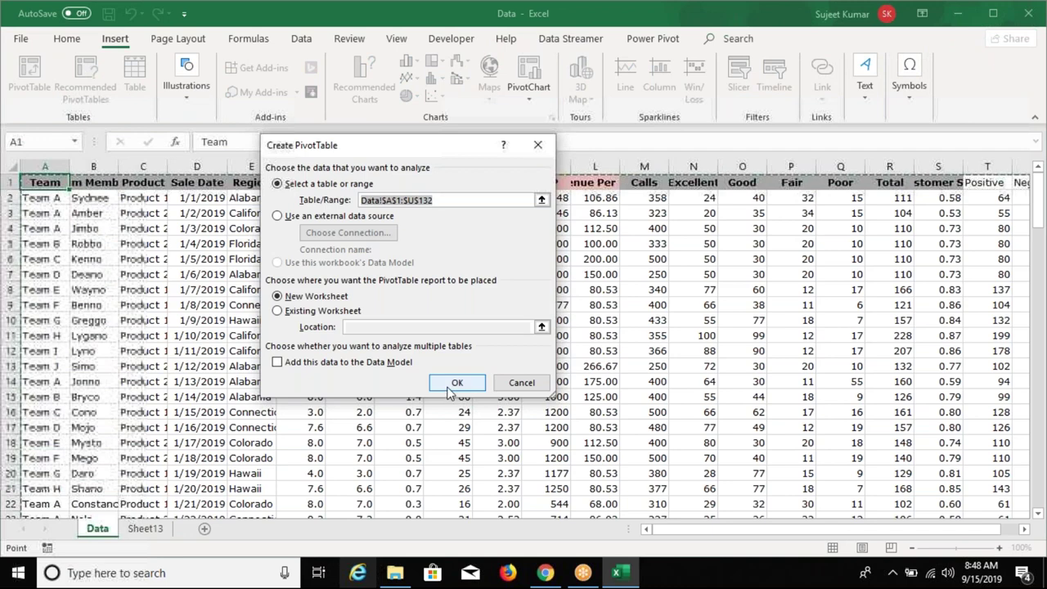
left_click(448, 389)
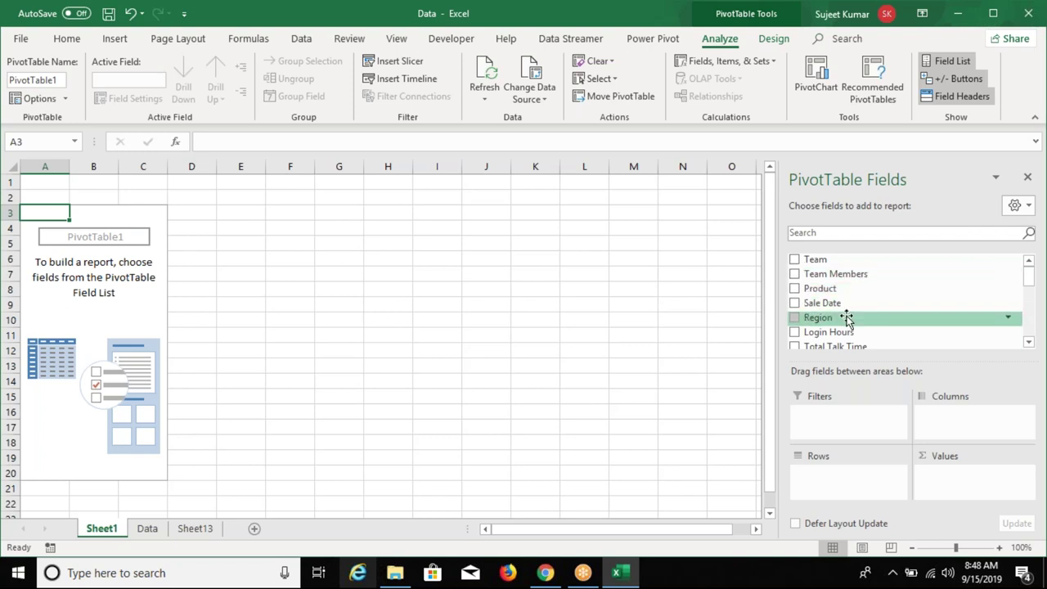
Put Region in Rows, Sum of Sales in Values, and Team and Product as report filters.
left_click_drag(845, 318, 859, 491)
left_click(1029, 342)
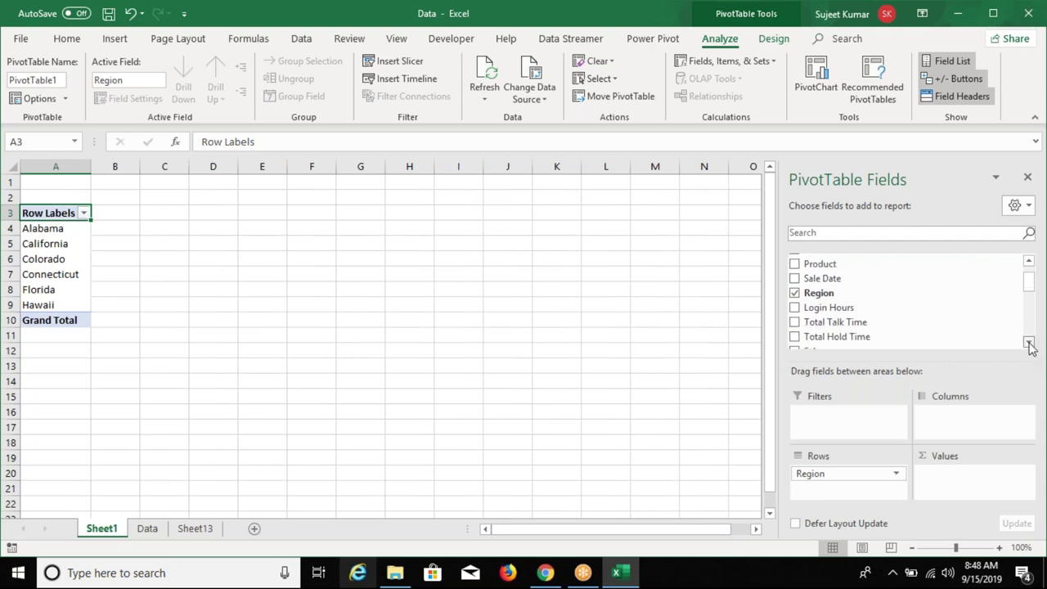
mouse_move(824, 318)
left_mouse_down()
mouse_move(942, 483)
mouse_move(937, 472)
left_mouse_up()
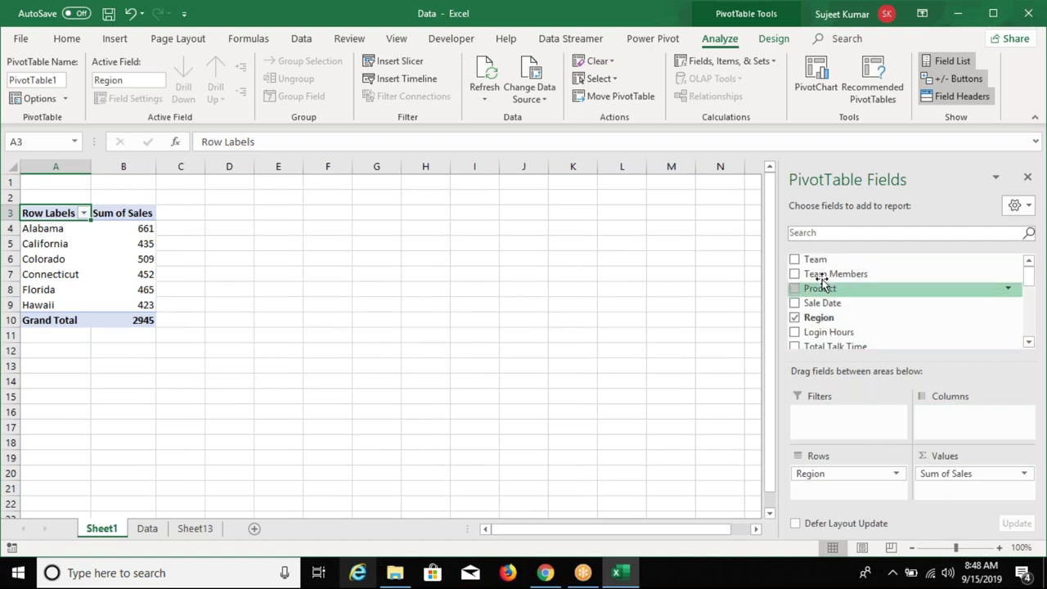
left_click_drag(816, 259, 836, 422)
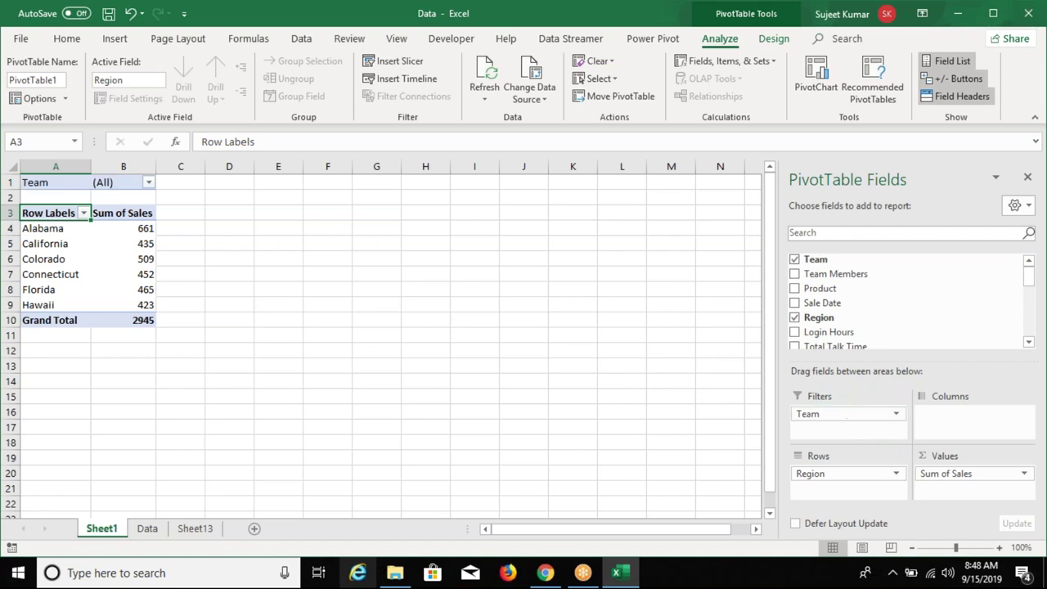
left_click_drag(822, 289, 847, 429)
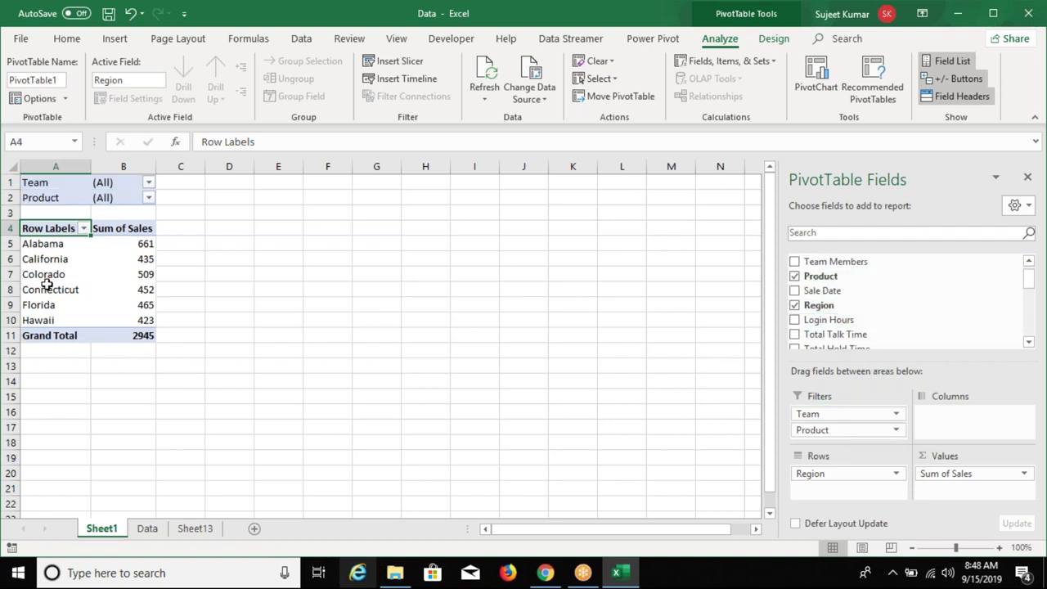
Filter the pivot to Team A and Product 2.
left_click(149, 182)
left_click(41, 232)
left_click(95, 374)
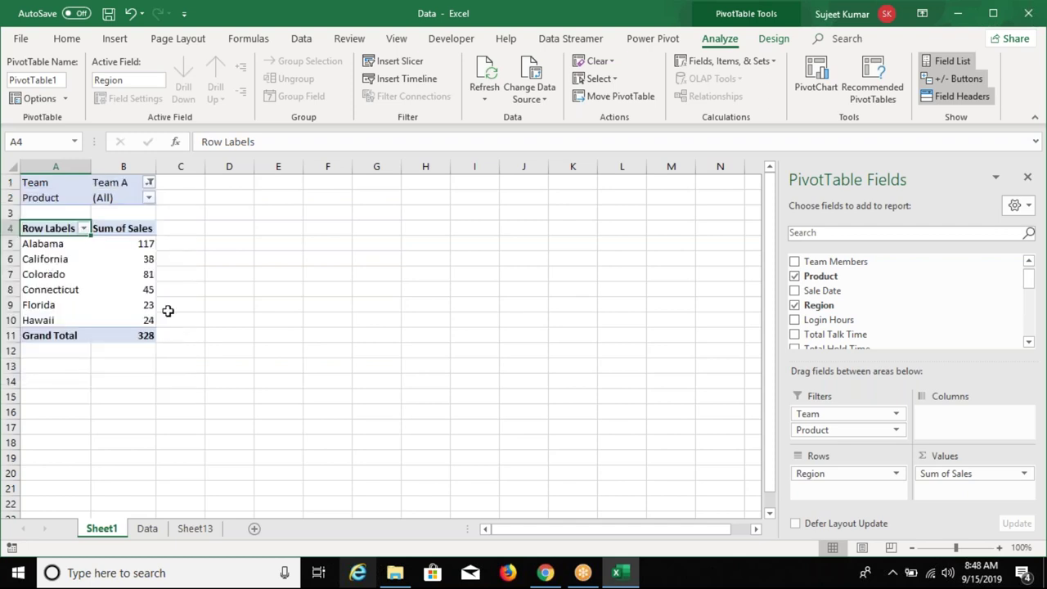
left_click(148, 197)
left_click(58, 261)
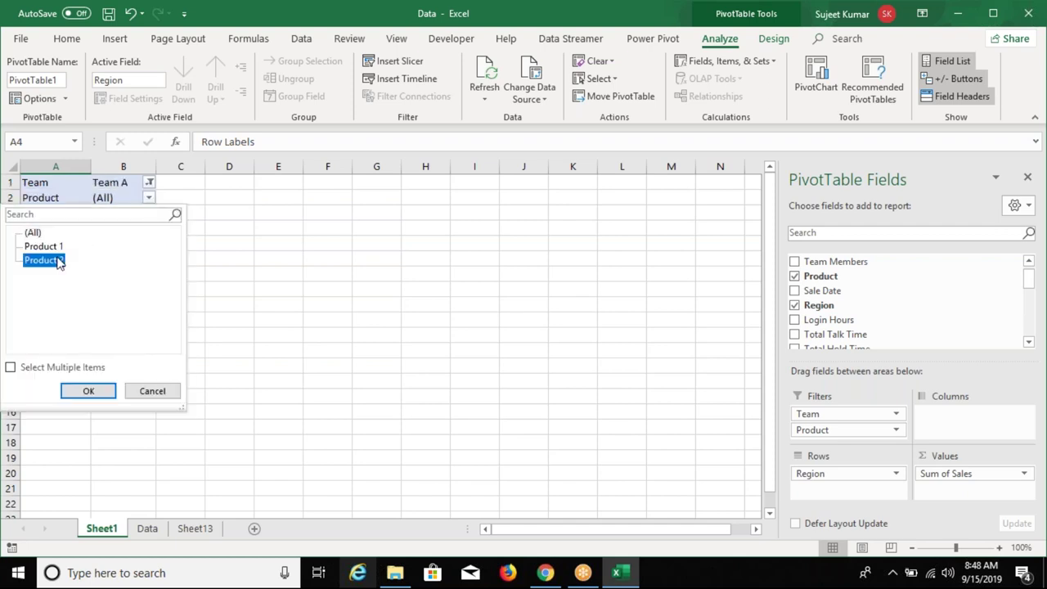
left_click(98, 391)
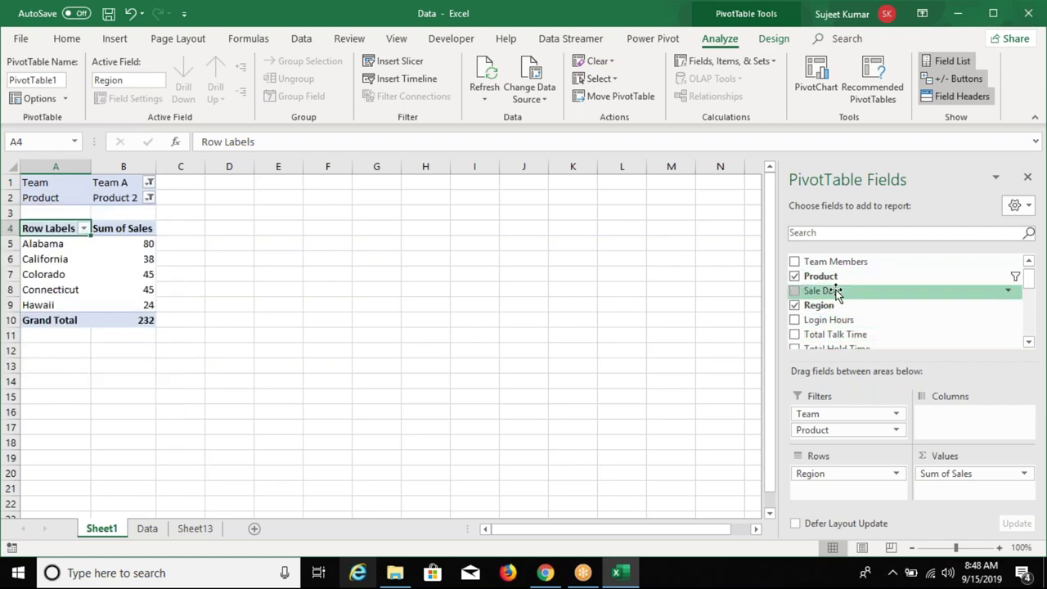
Add Team Members as a filter and try April, then Abel, Addison, Alec and Aileen.
left_click_drag(831, 262, 845, 442)
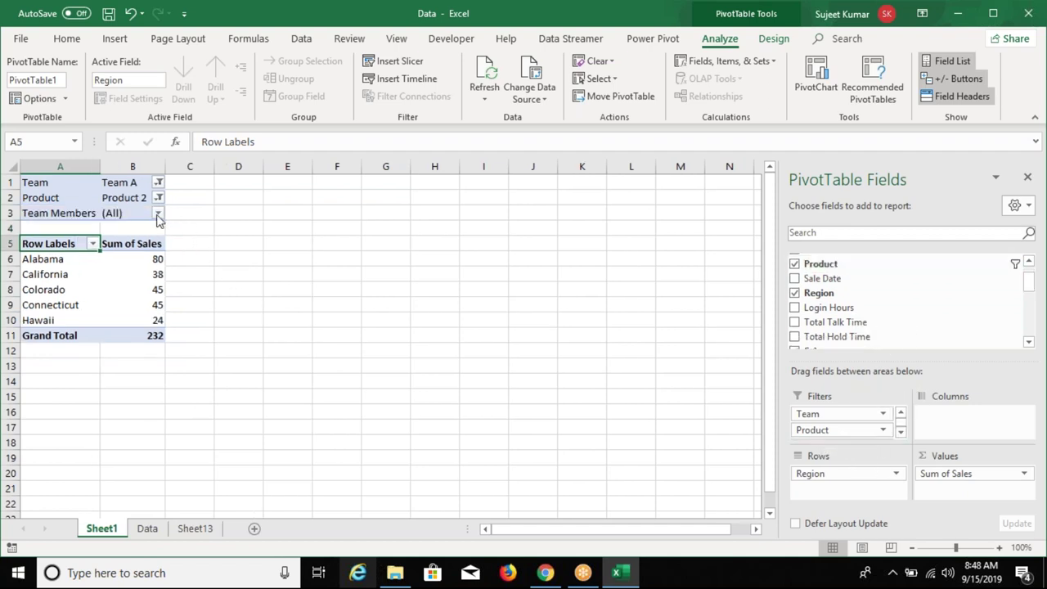
left_click(158, 214)
left_click(34, 261)
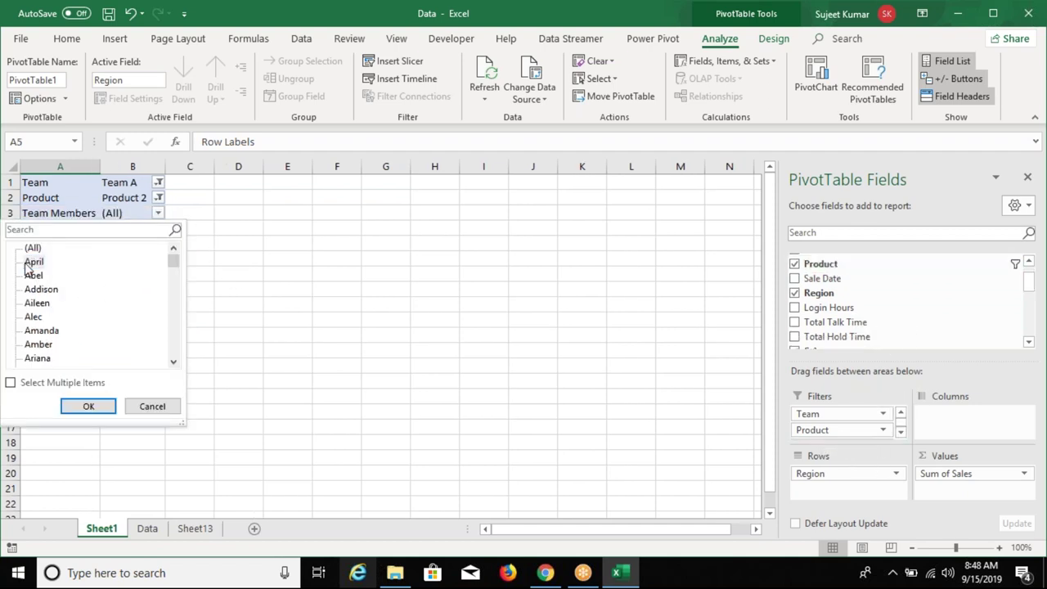
left_click(89, 406)
left_click_drag(28, 244, 142, 259)
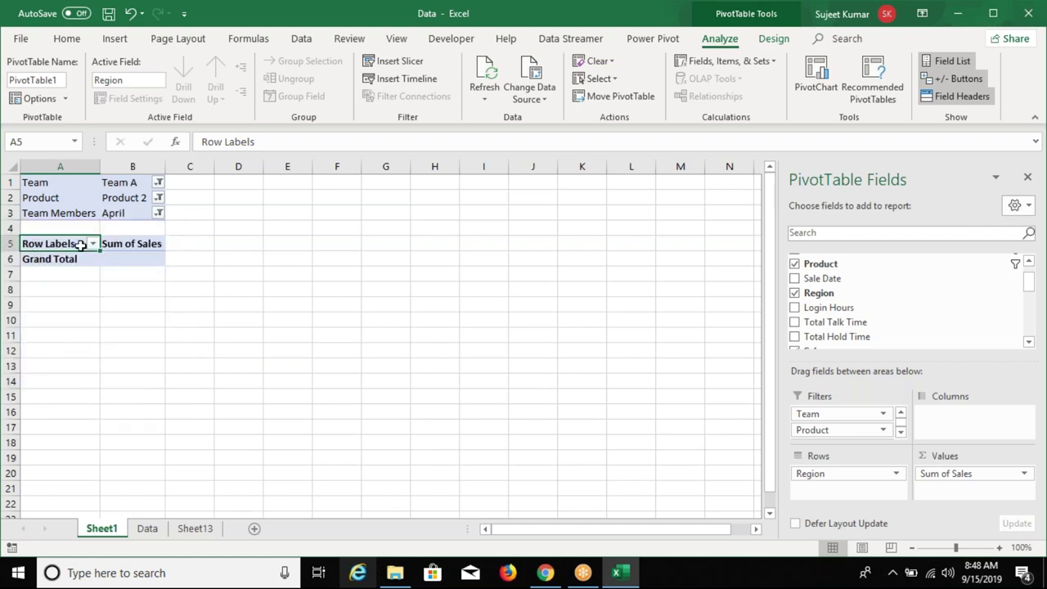
left_click(158, 213)
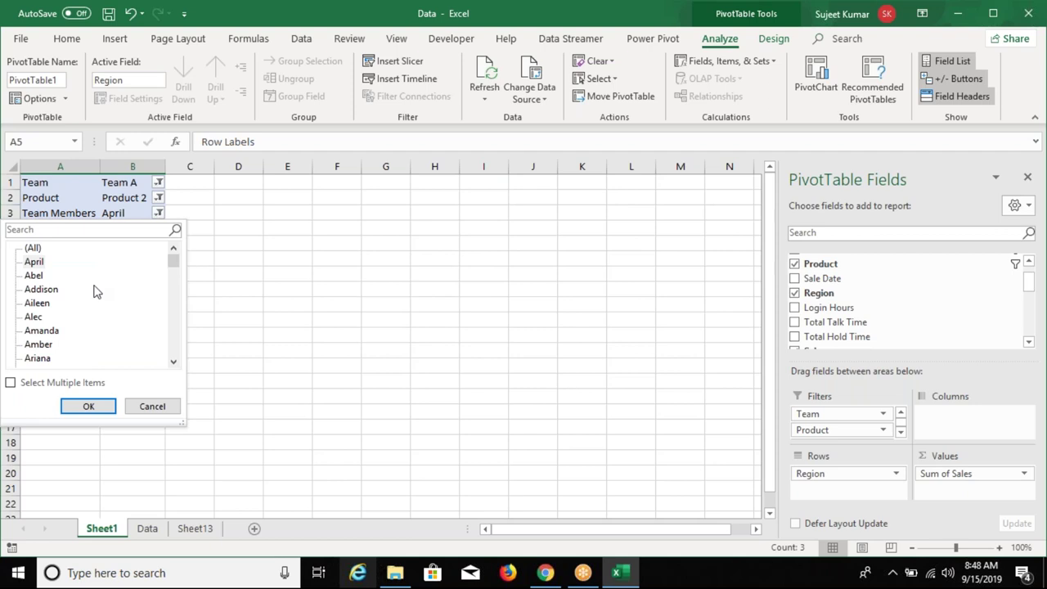
left_click(32, 275)
left_click(36, 290)
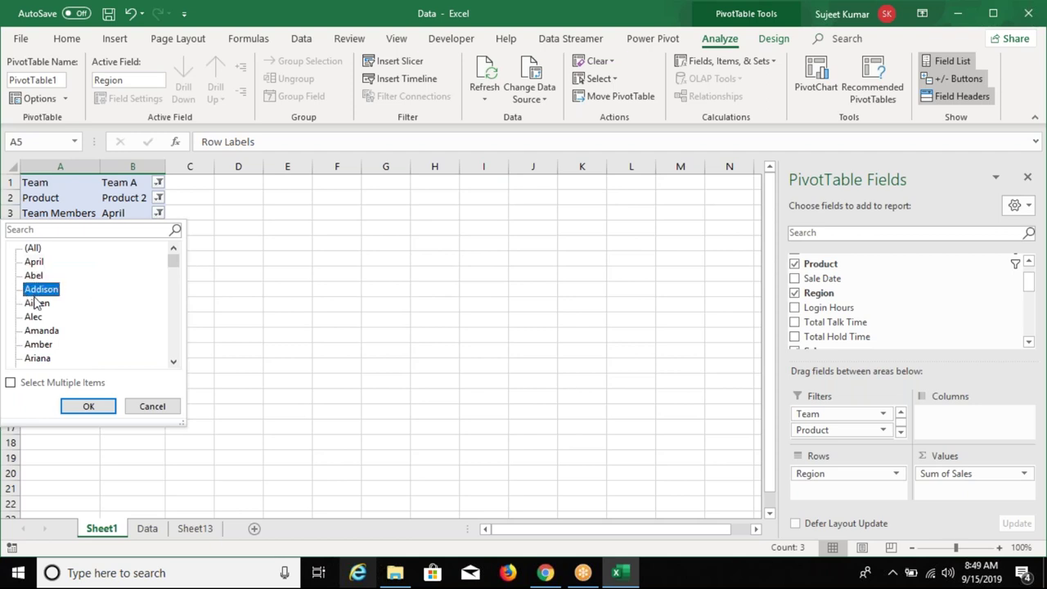
left_click(34, 317)
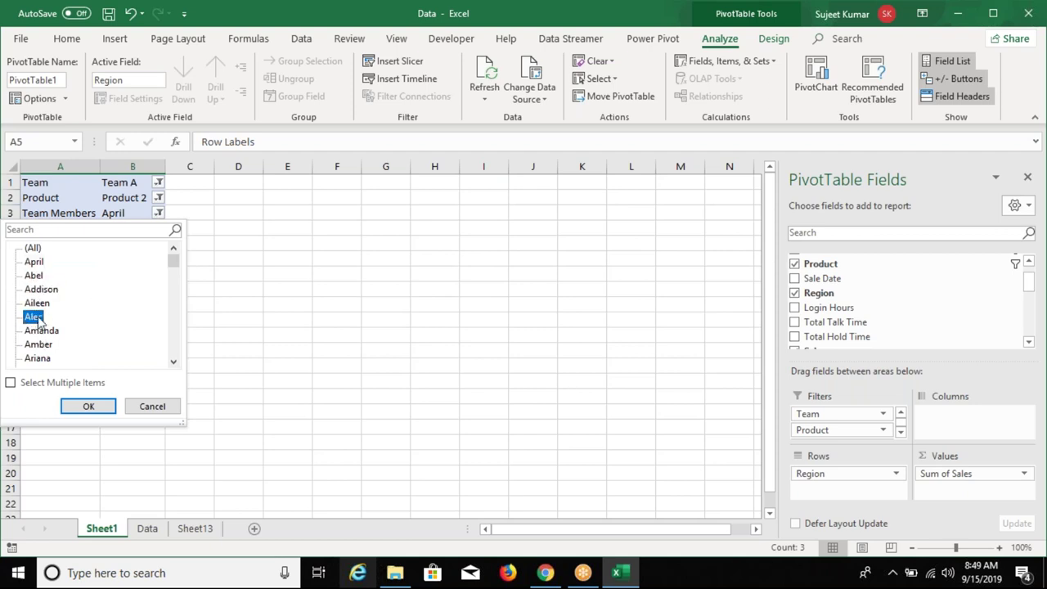
left_click(36, 304)
left_click(87, 405)
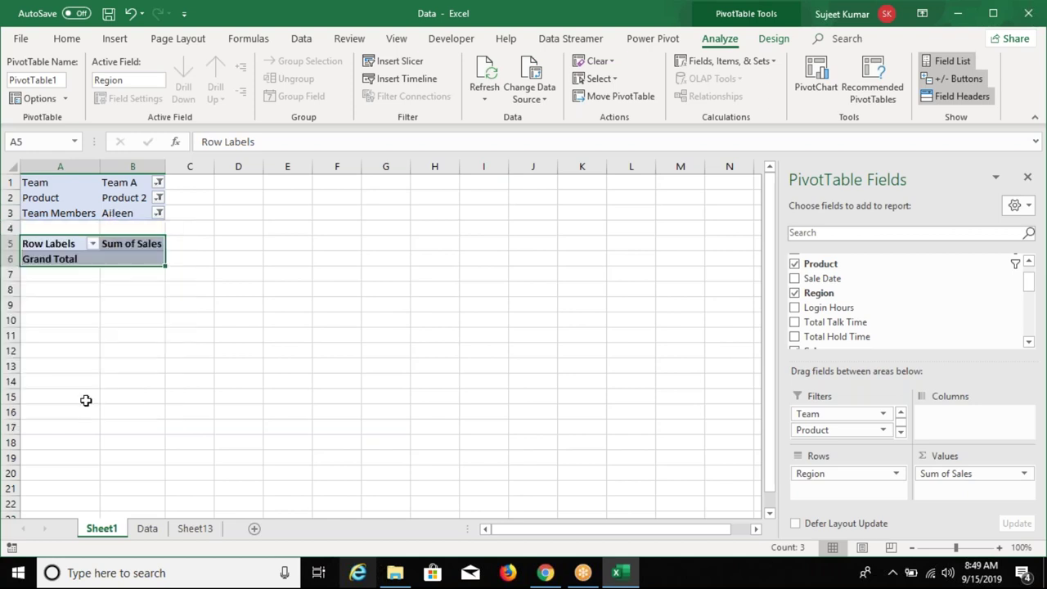
Reset Team Members to (All) and remove the Product, Team and Team Members filters.
left_click(158, 214)
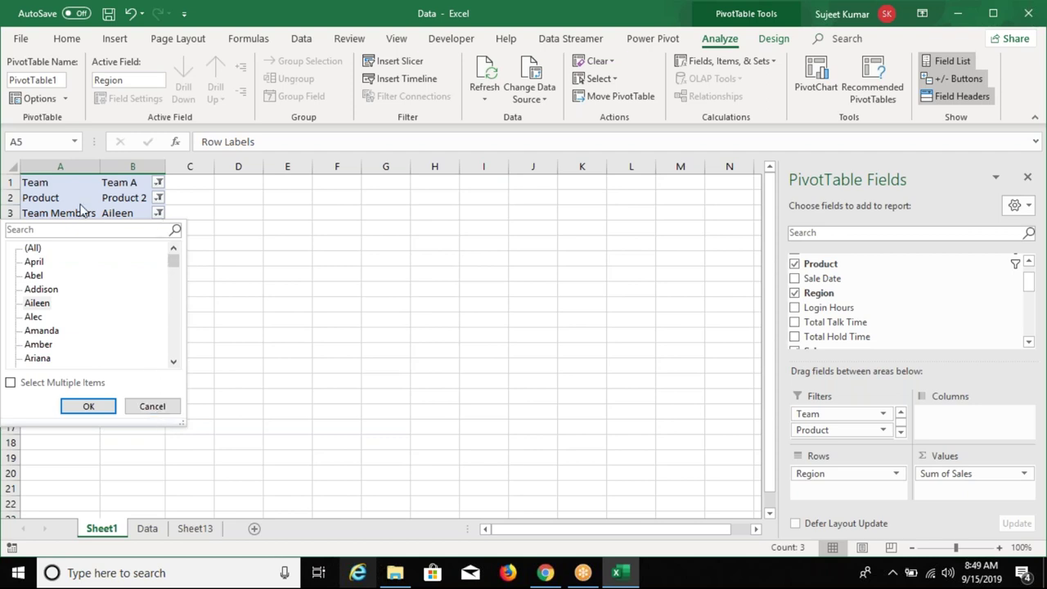
left_click(32, 249)
left_click(87, 407)
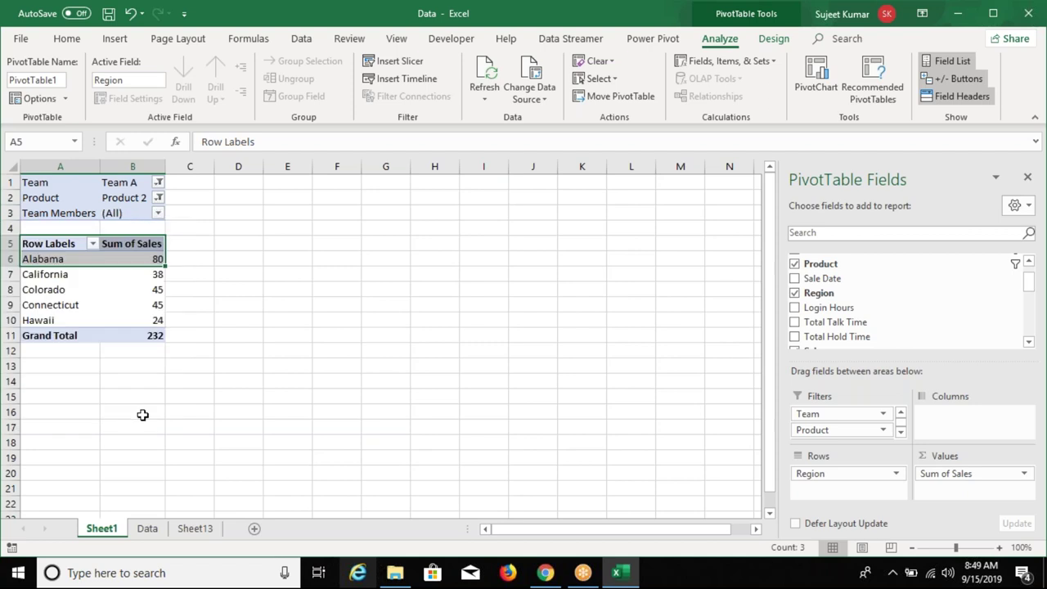
left_click_drag(834, 429, 863, 340)
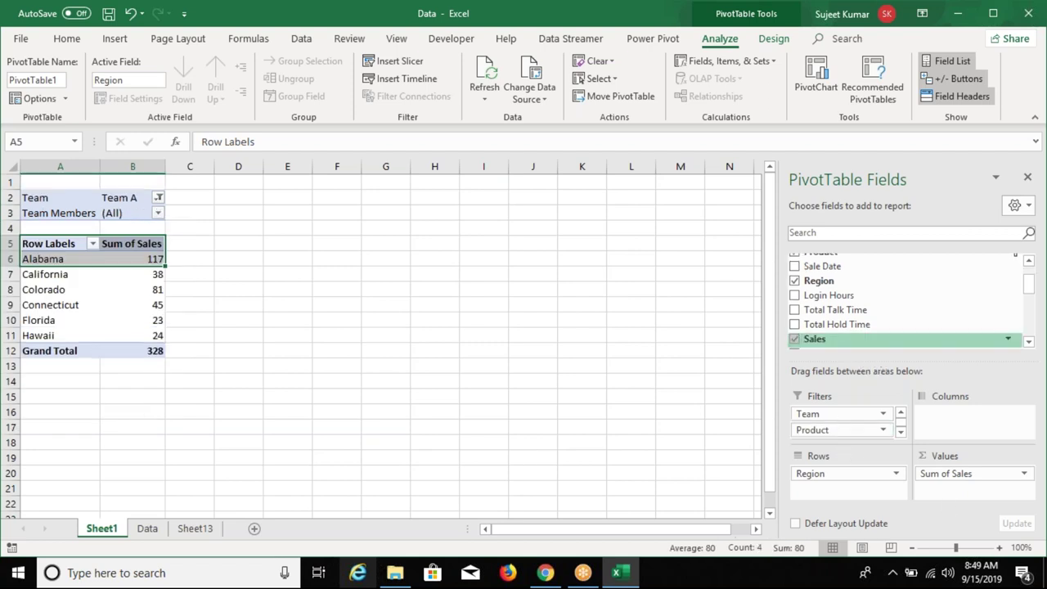
left_click_drag(838, 413, 904, 305)
left_click_drag(850, 417, 843, 331)
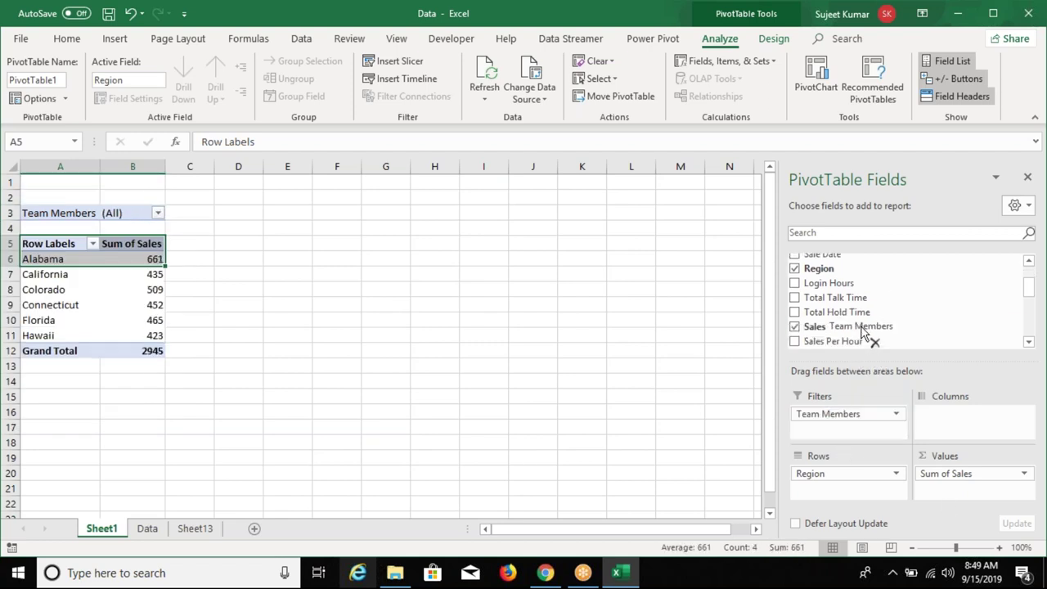
left_click(89, 292)
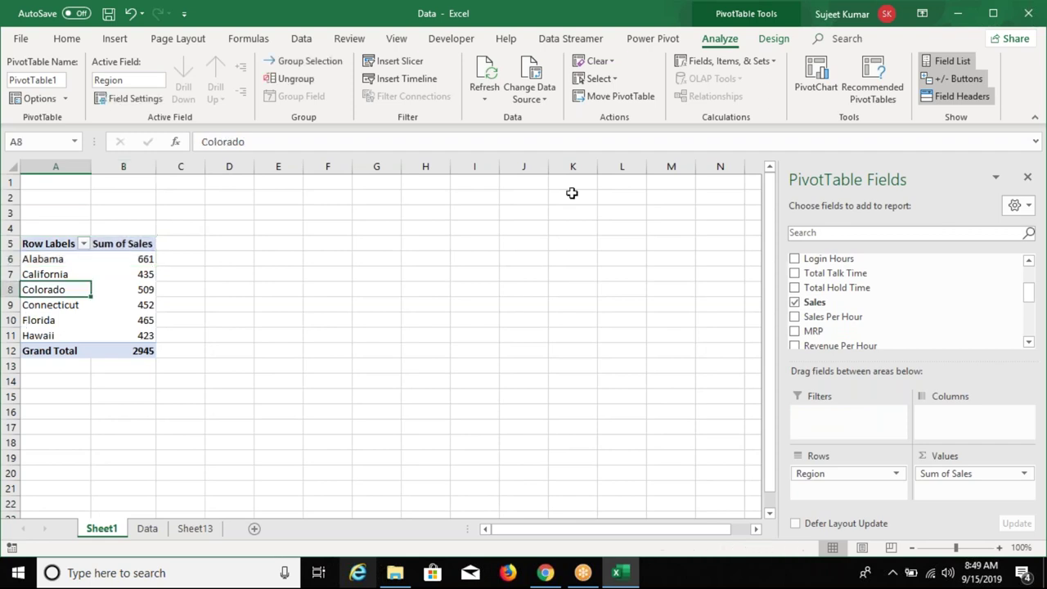
left_click(400, 66)
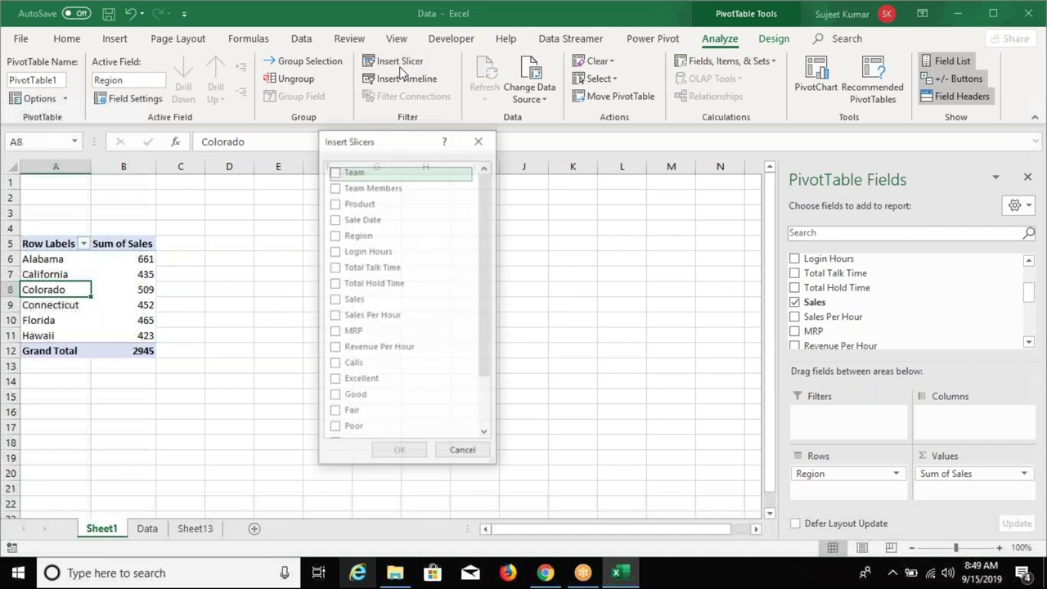
left_click(335, 174)
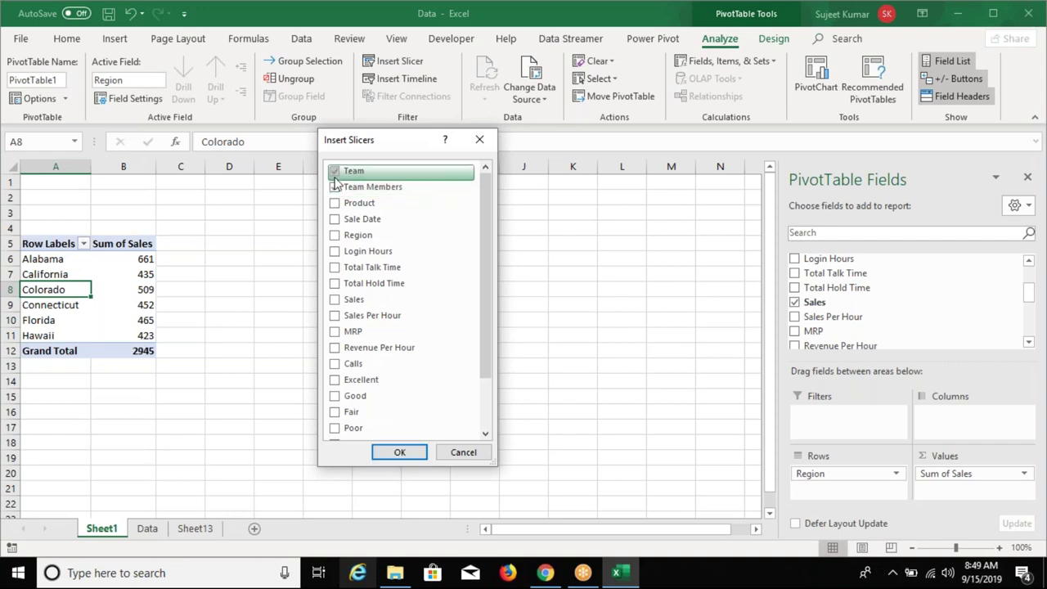
left_click(334, 188)
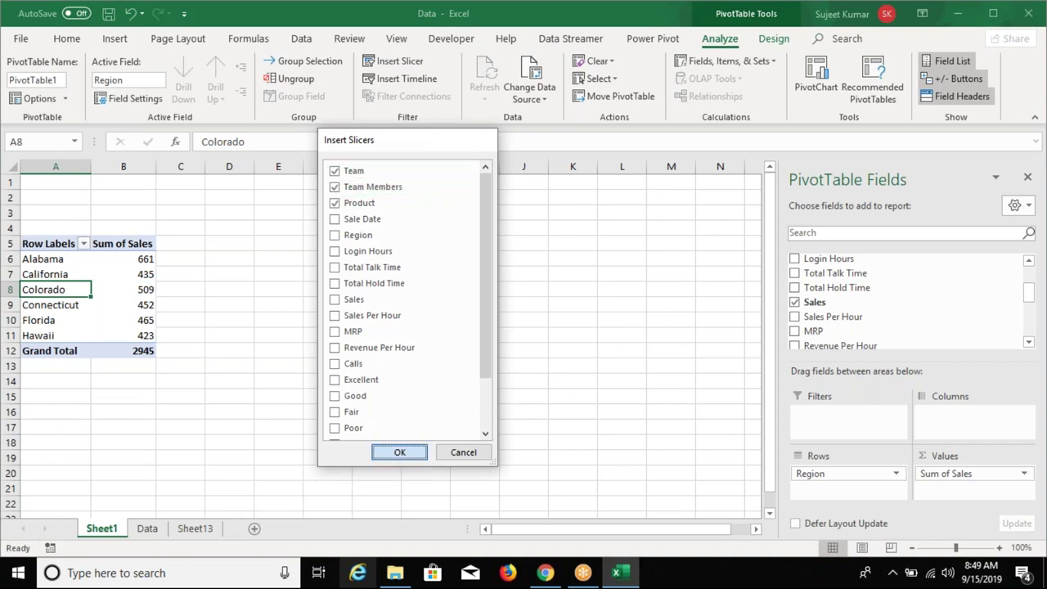
key("Return")
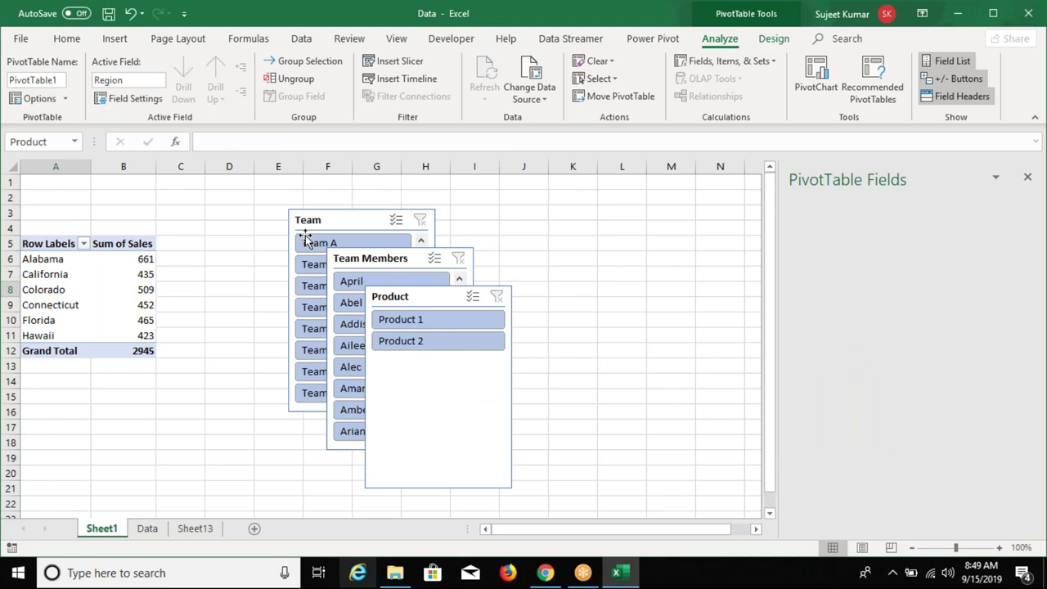
left_click_drag(304, 237, 202, 202)
left_click_drag(384, 257, 386, 184)
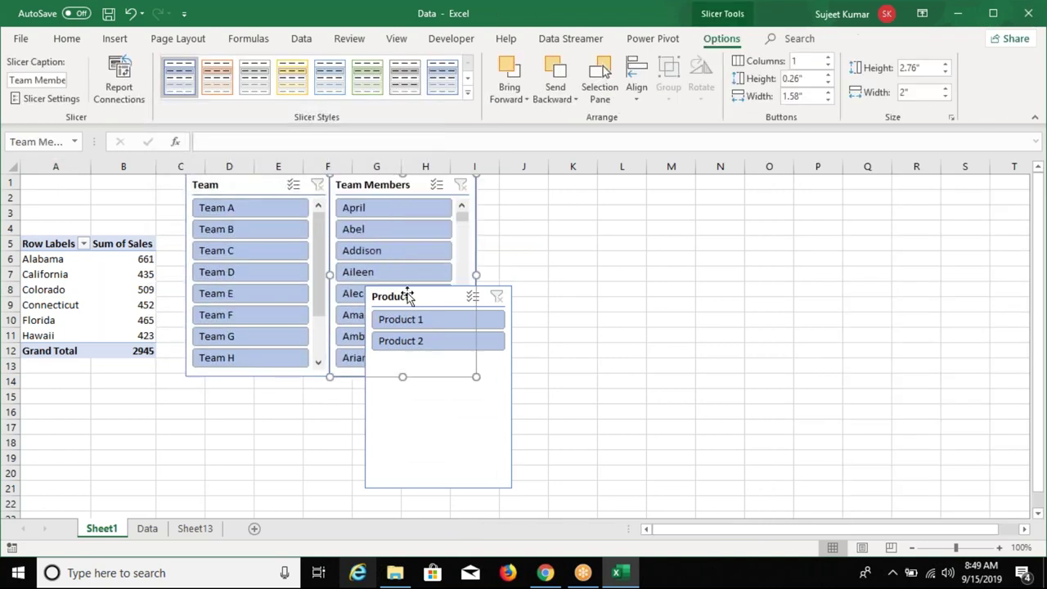
left_click_drag(407, 296, 523, 179)
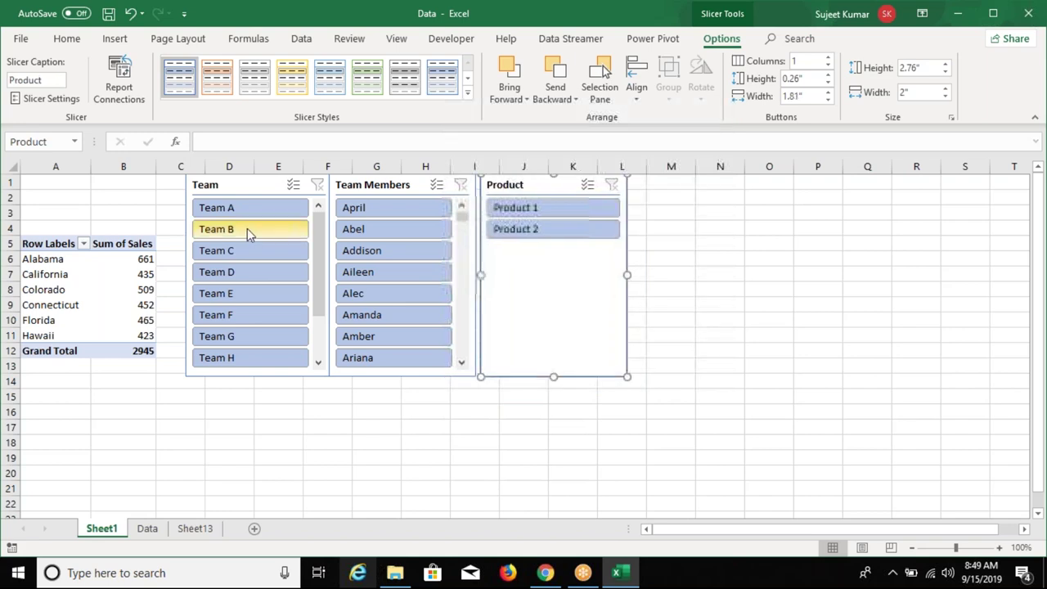
left_click(245, 207)
left_click(553, 208)
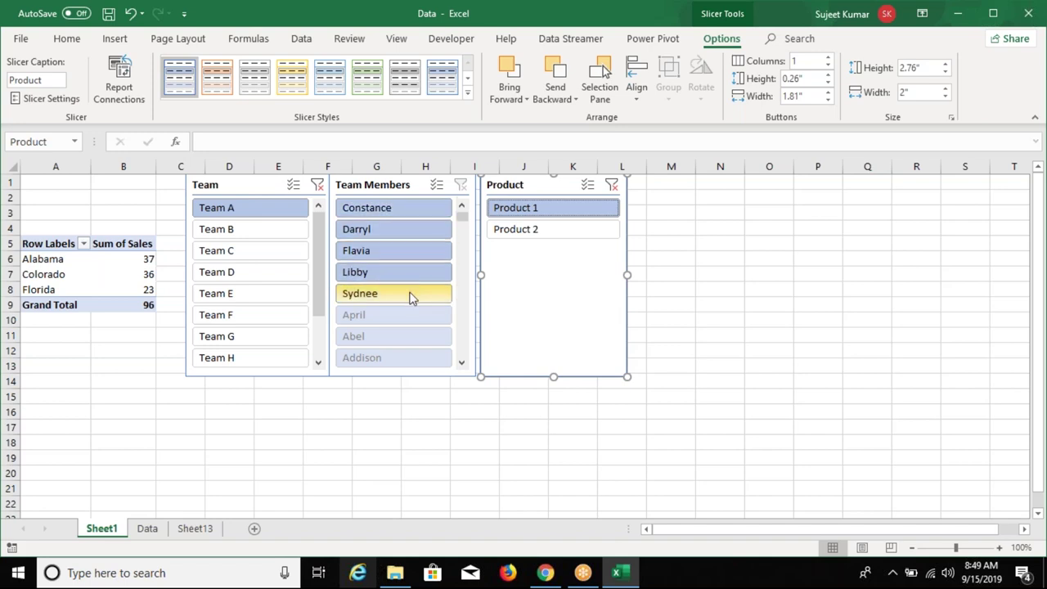
left_click(462, 362)
left_click(461, 363)
left_click(461, 362)
left_click(462, 363)
left_click(461, 363)
left_click_drag(461, 231, 461, 210)
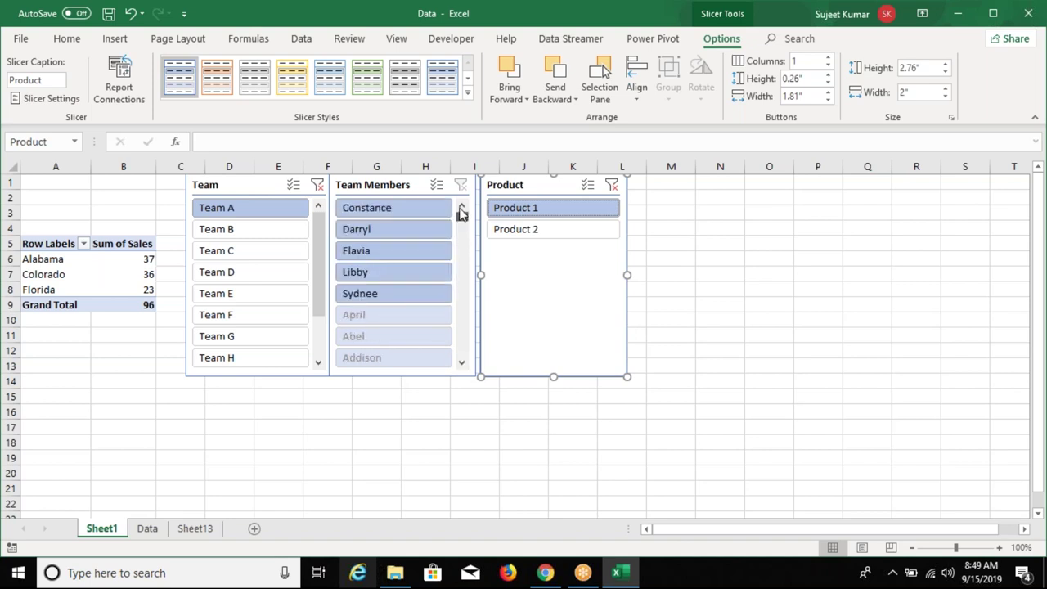
left_click(612, 185)
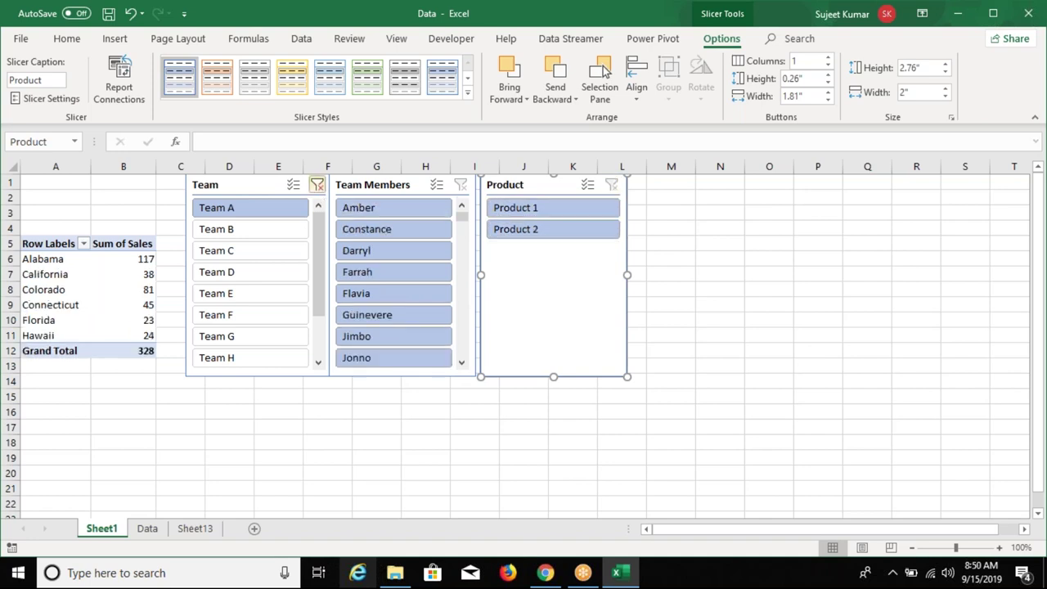
left_click(317, 185)
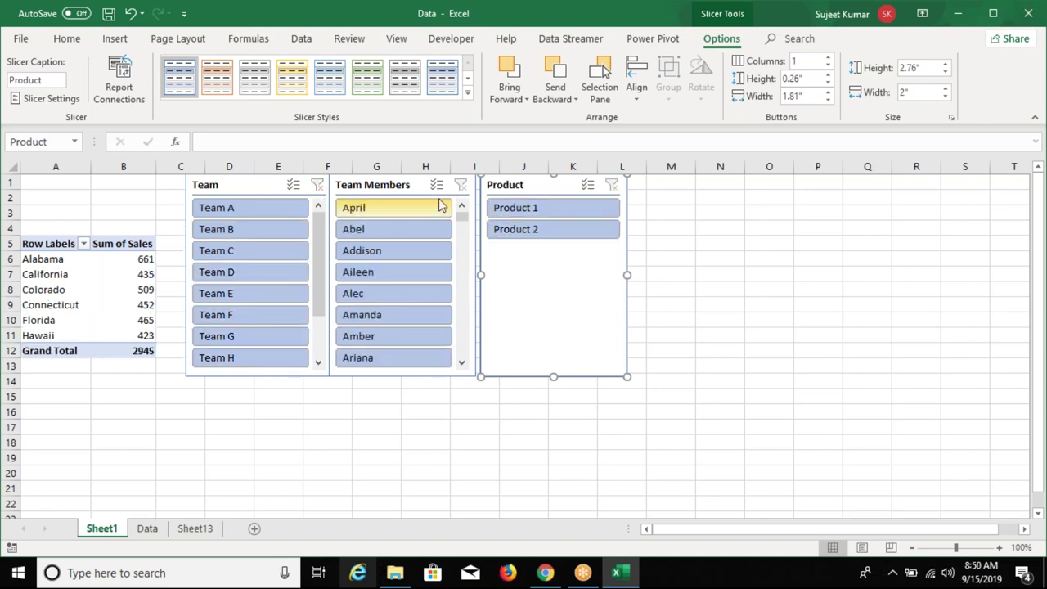
left_click(252, 182)
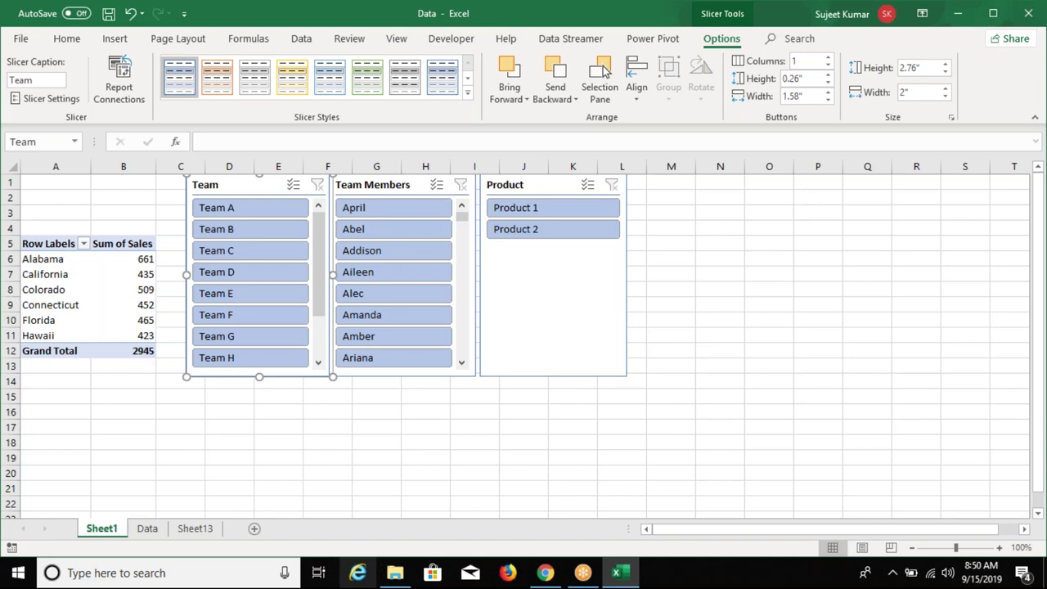
key("Delete")
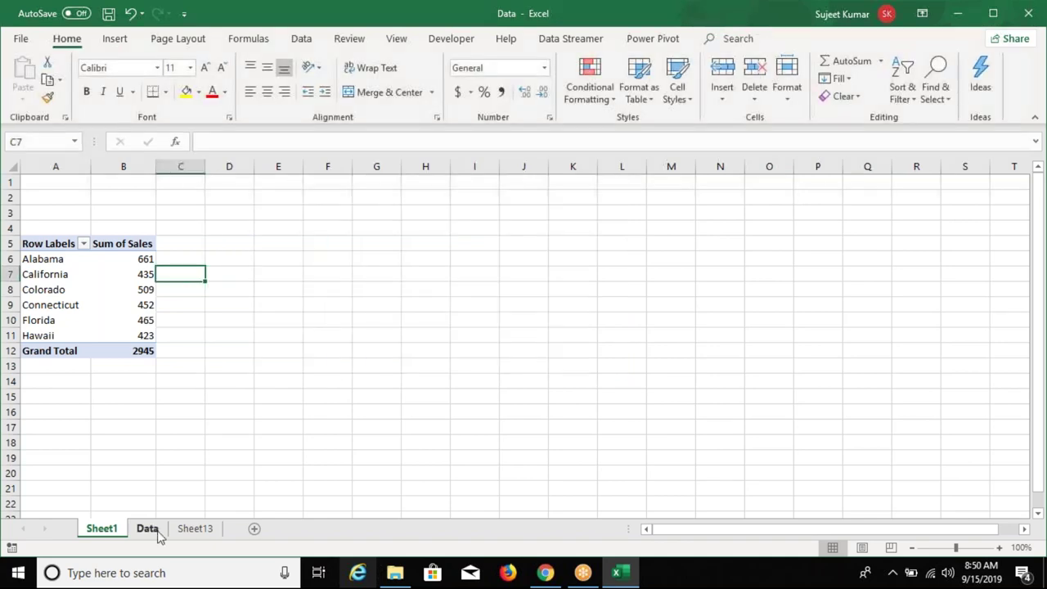
Return to the Sheet1 pivot and select the Sales values for Alabama through Florida.
left_click(148, 530)
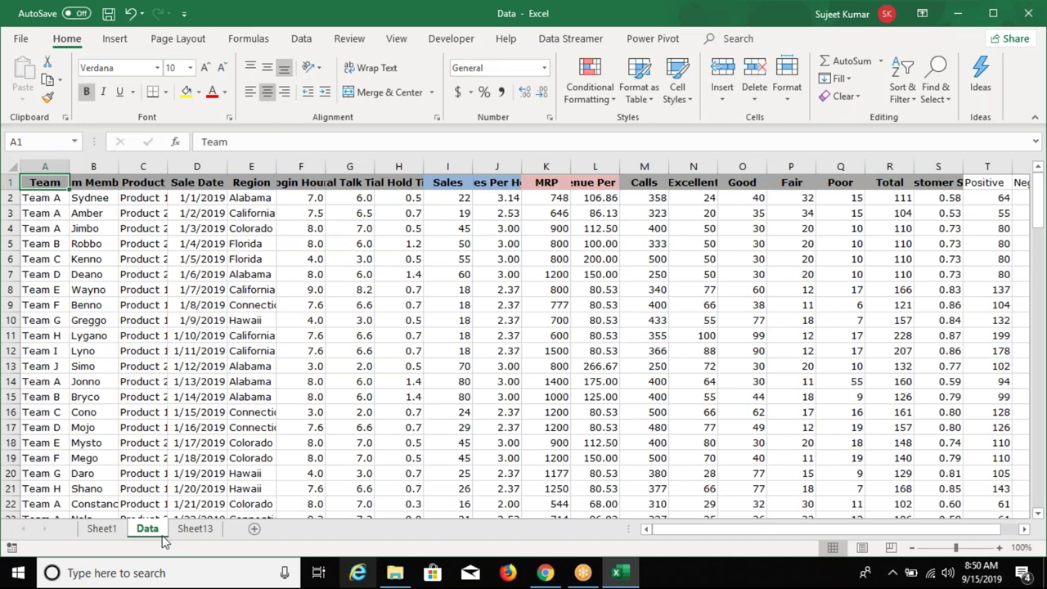
left_click(203, 530)
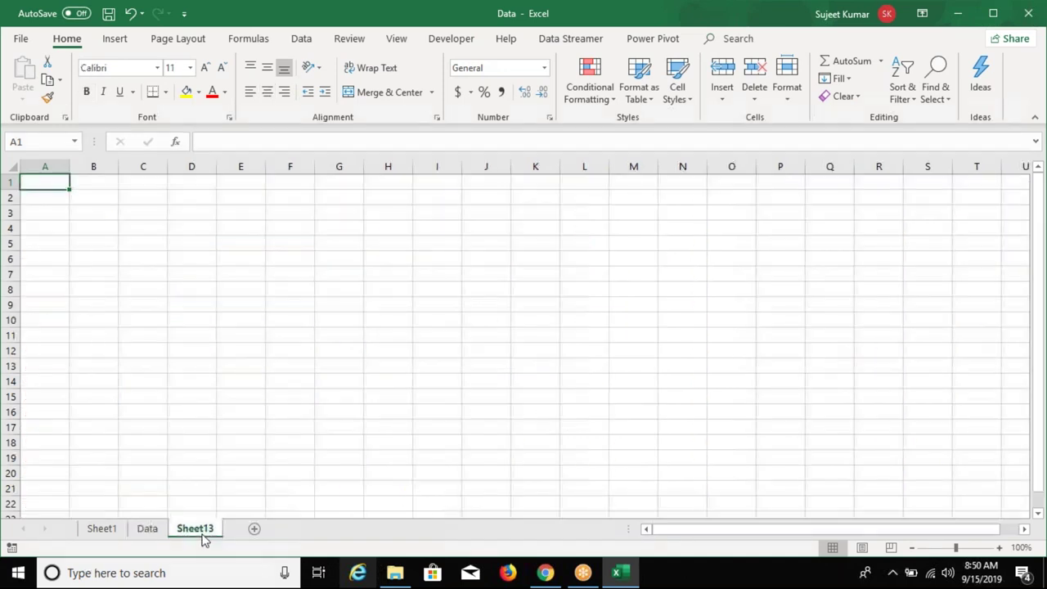
left_click(102, 528)
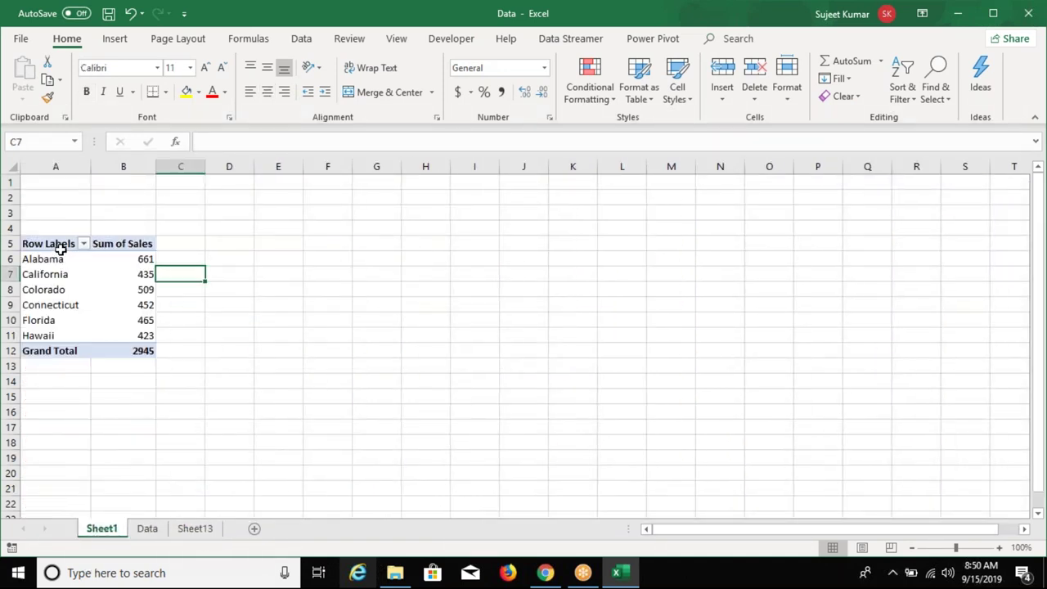
left_click_drag(127, 259, 124, 323)
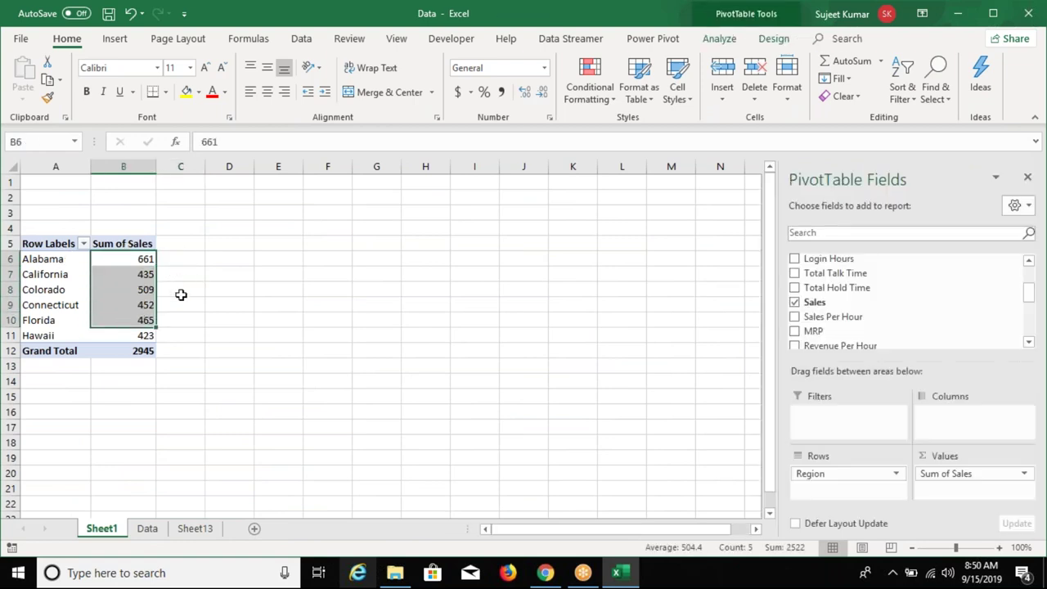
Rename the MRP heading in K1 of the Data sheet to Revenue.
left_click(148, 529)
left_click(500, 182)
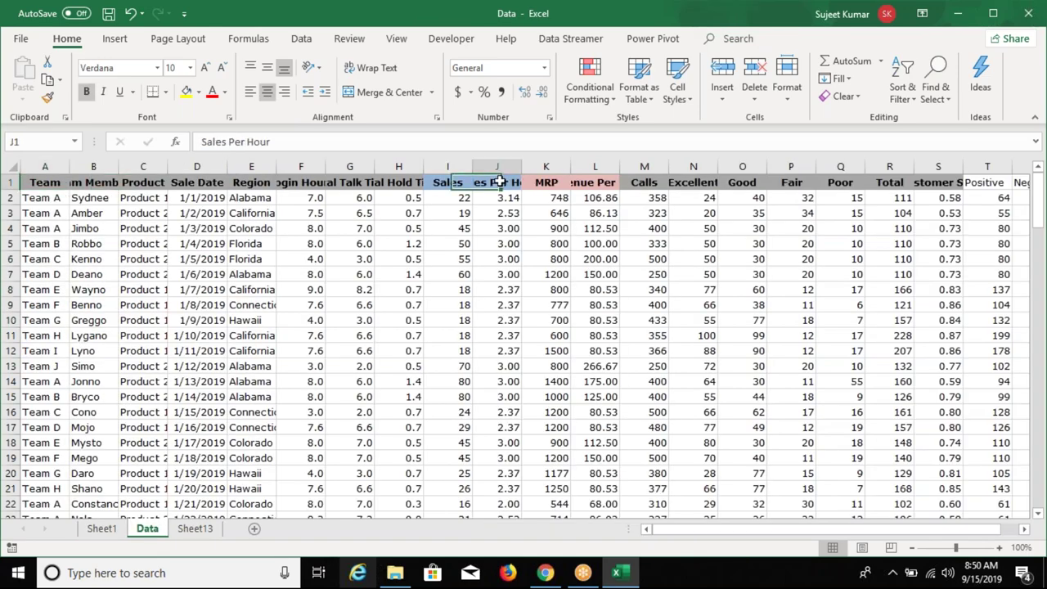
left_click(595, 182)
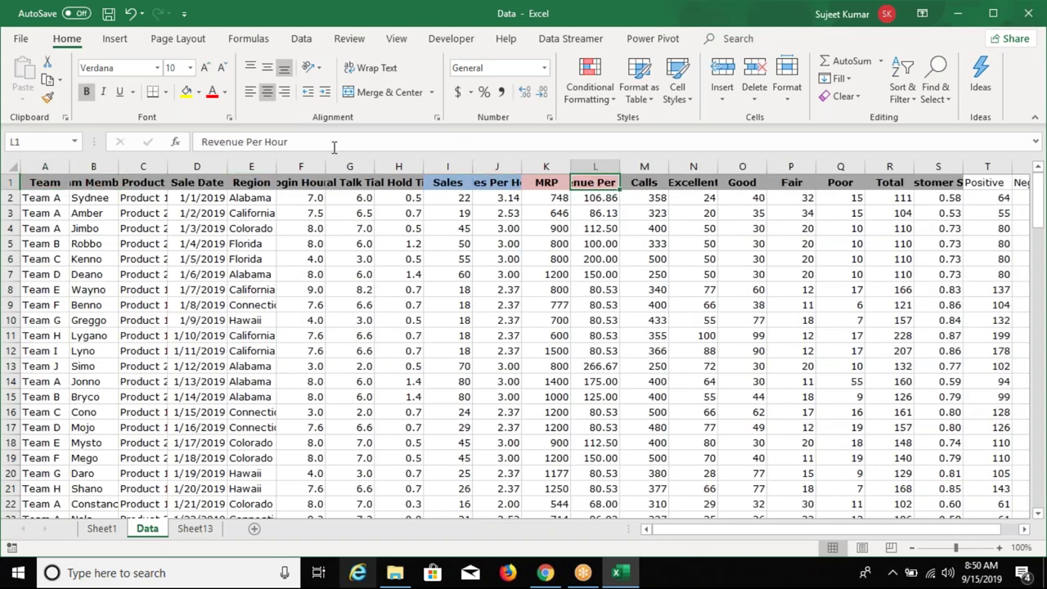
double_click(237, 142)
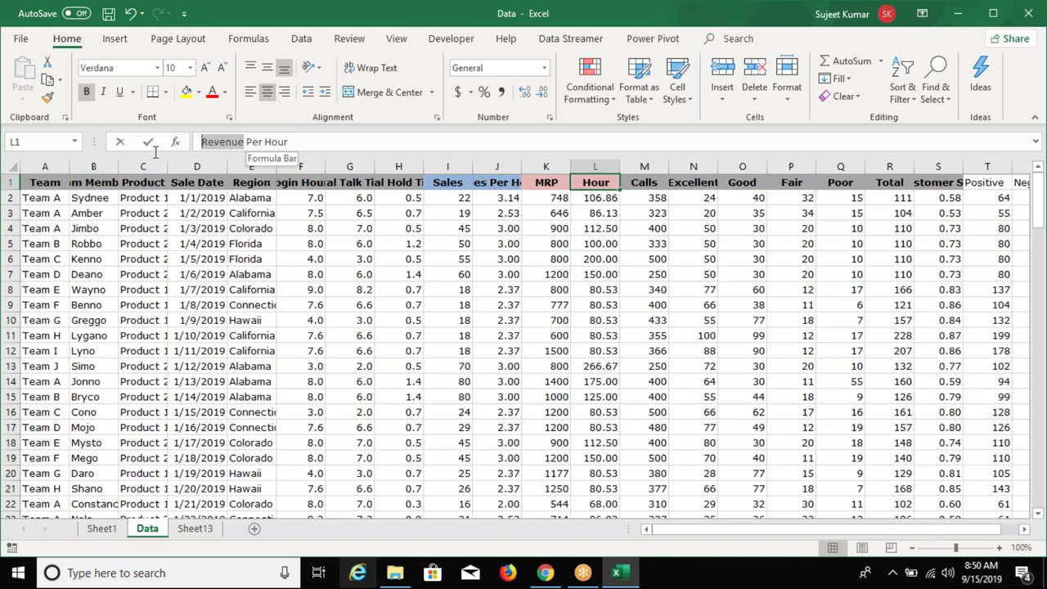
key("ctrl+c")
key("Escape")
left_click(544, 180)
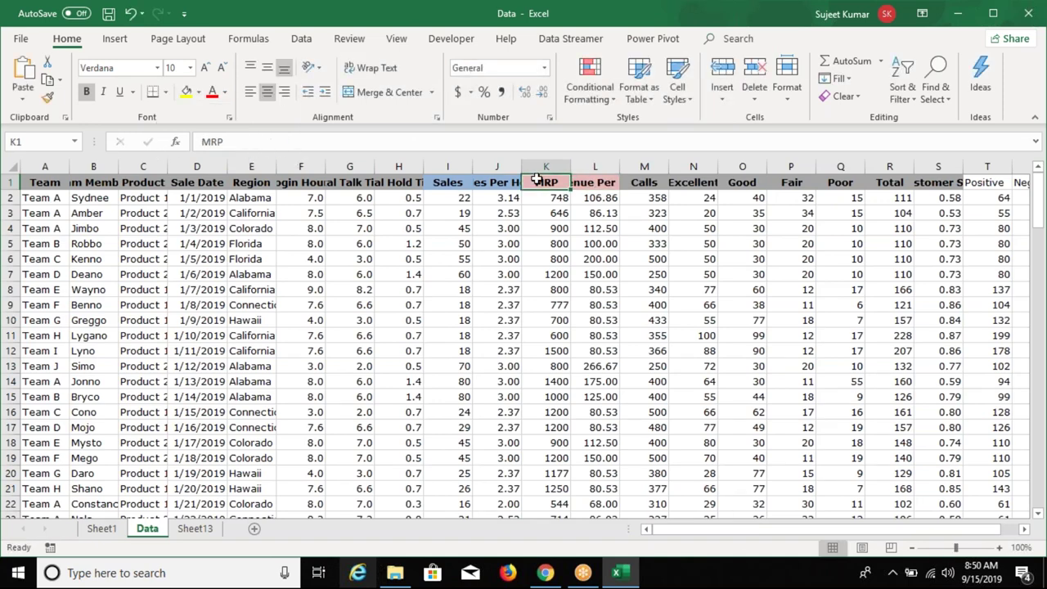
key("ctrl+v")
left_click(456, 231)
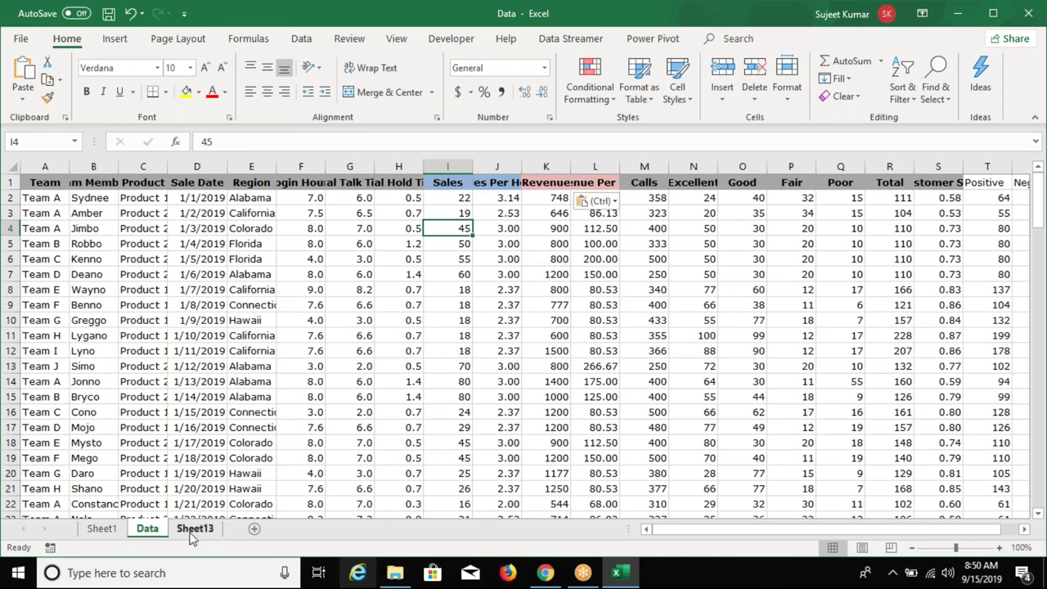
Refresh the pivot and add Sum of Revenue beside Sum of Sales, Grand Total 93948.
left_click(114, 532)
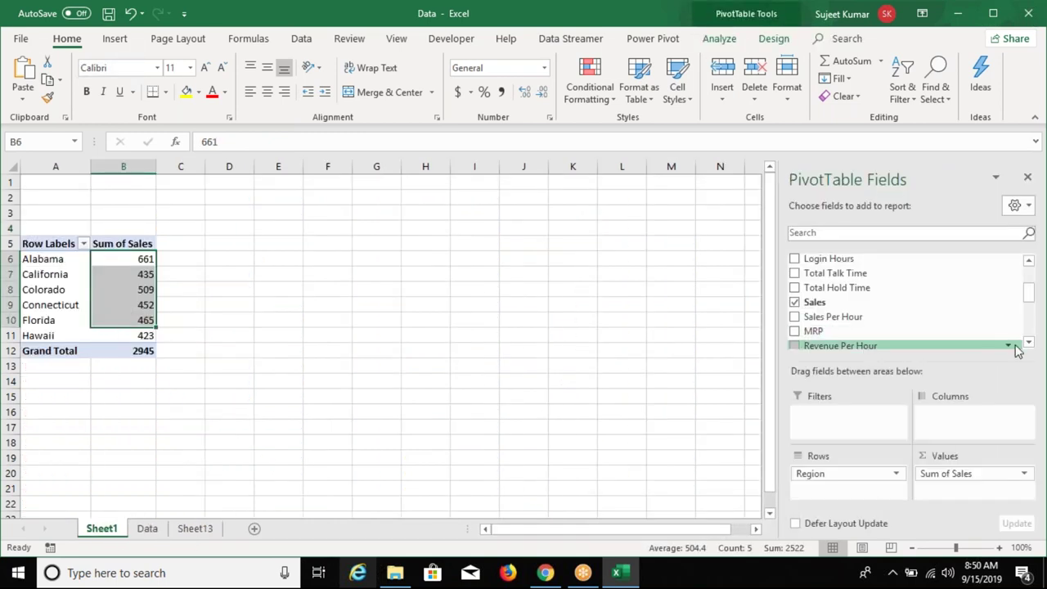
left_click_drag(846, 332, 973, 489)
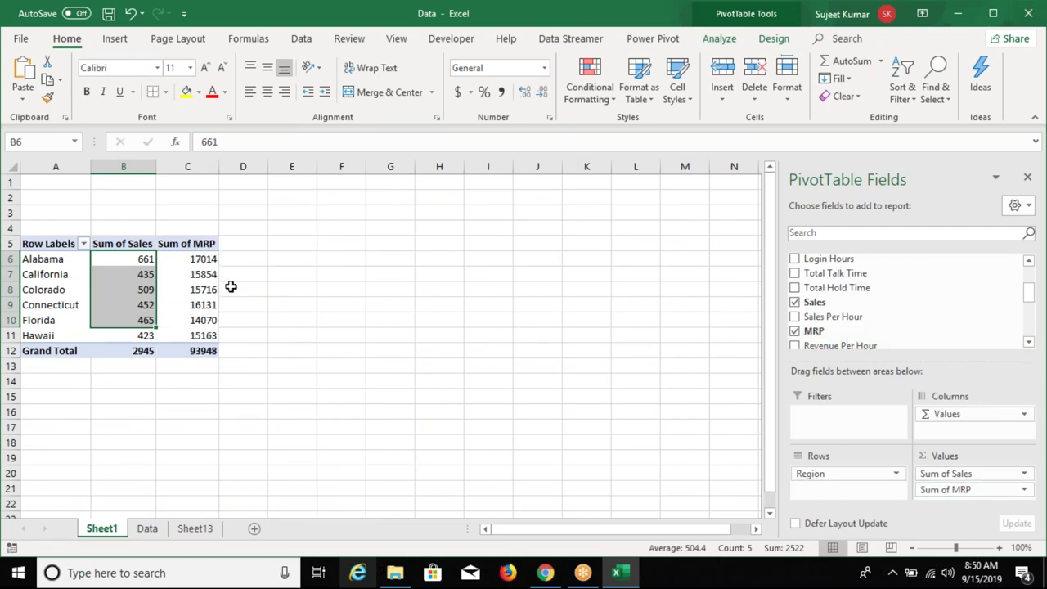
right_click(142, 292)
left_click(175, 362)
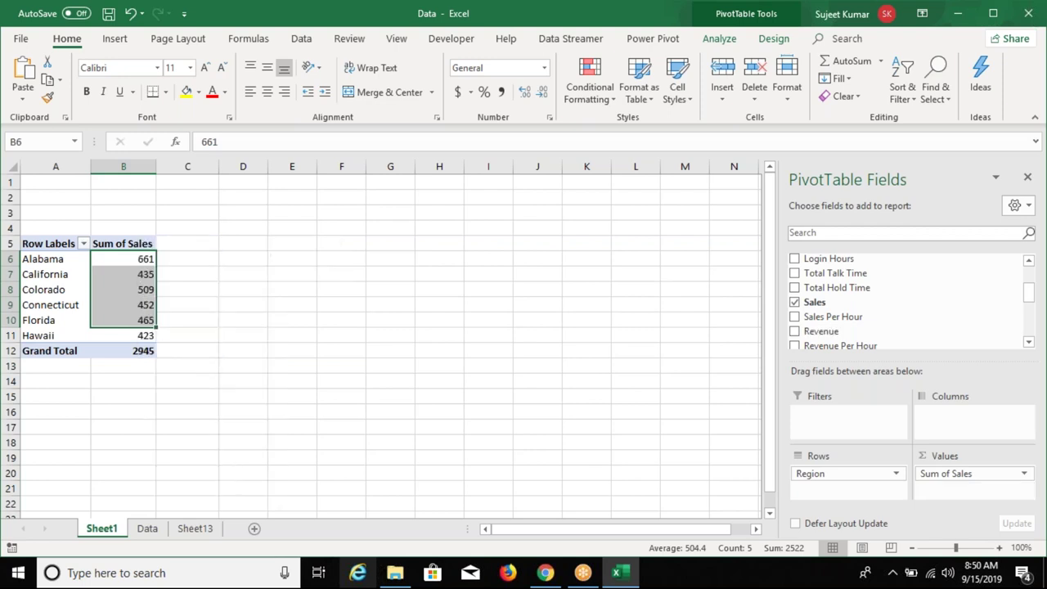
mouse_move(867, 332)
left_mouse_down()
mouse_move(965, 501)
mouse_move(965, 491)
left_mouse_up()
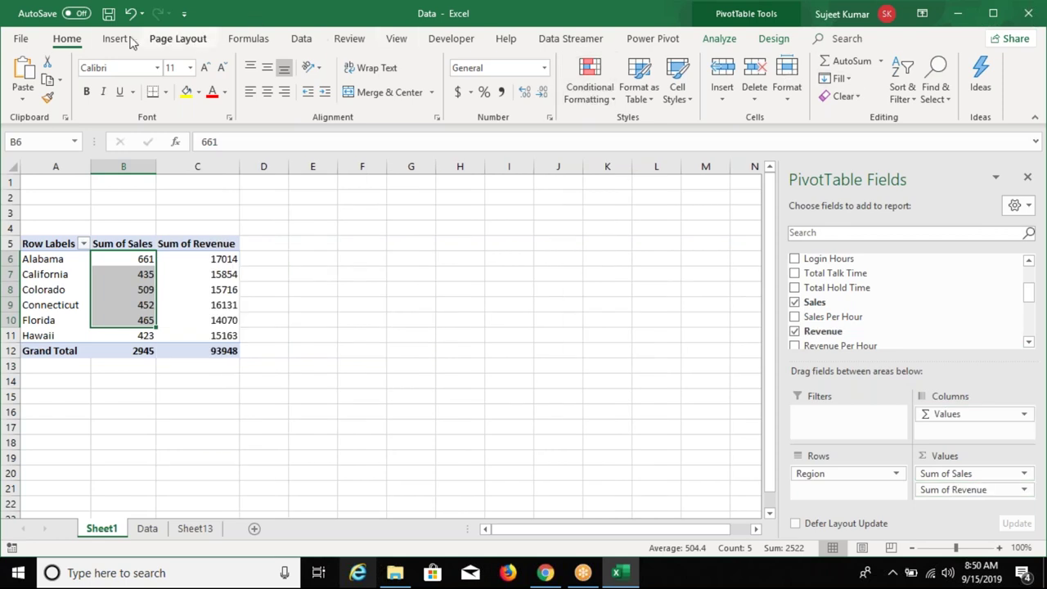
scroll(622, 40, "down", 1)
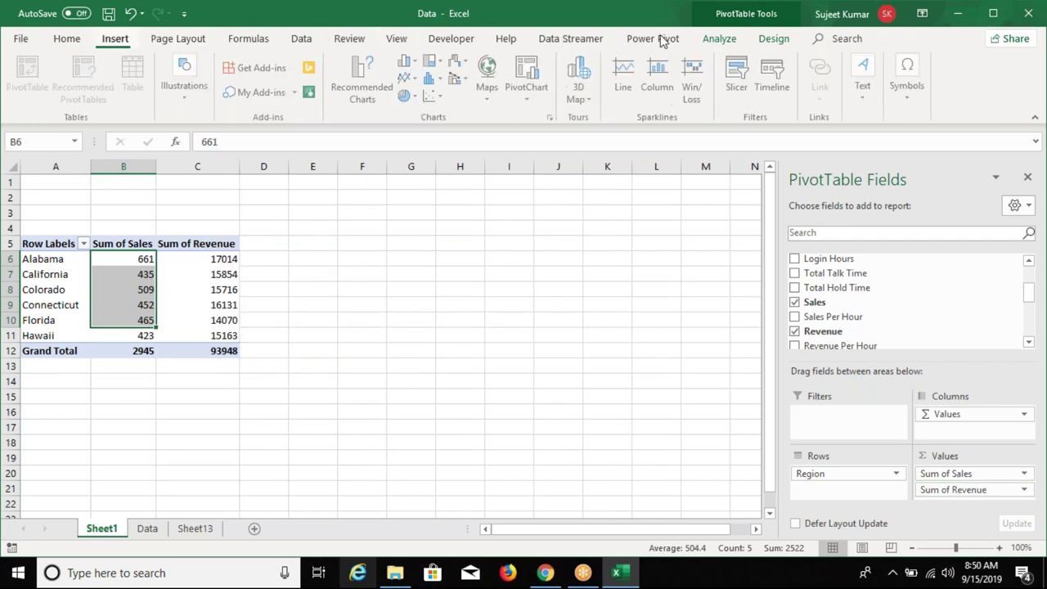
Insert a clustered column PivotChart and move it beside the pivot table.
left_click(719, 38)
left_click(815, 77)
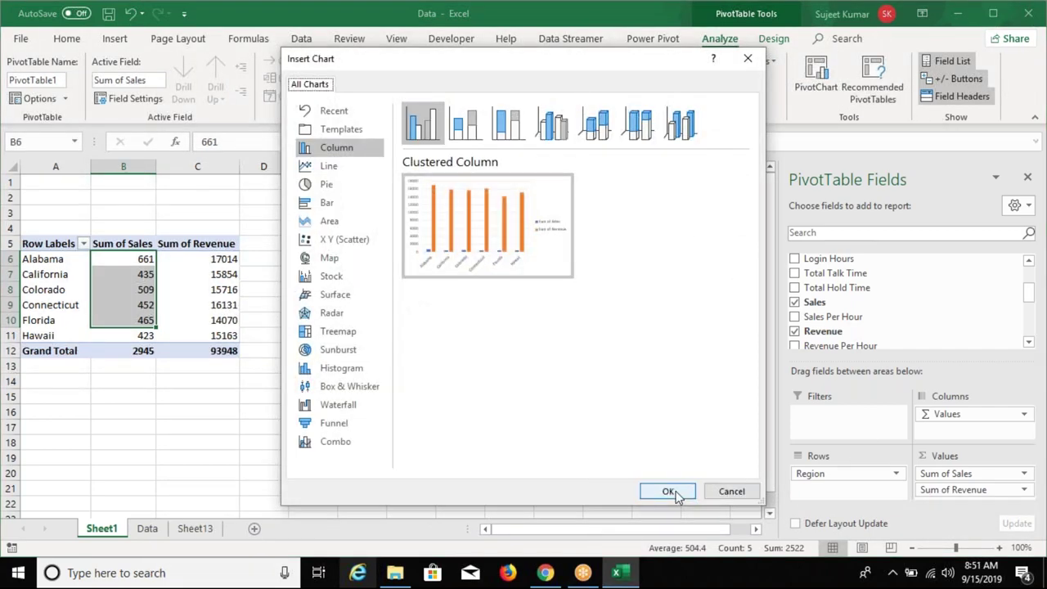
left_click(667, 490)
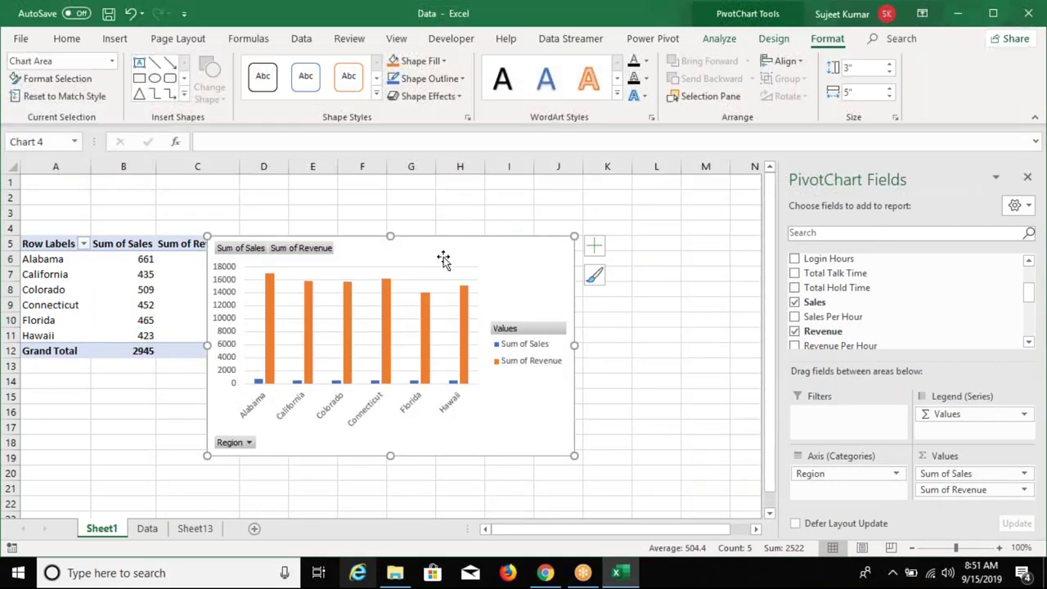
left_click_drag(477, 250, 601, 225)
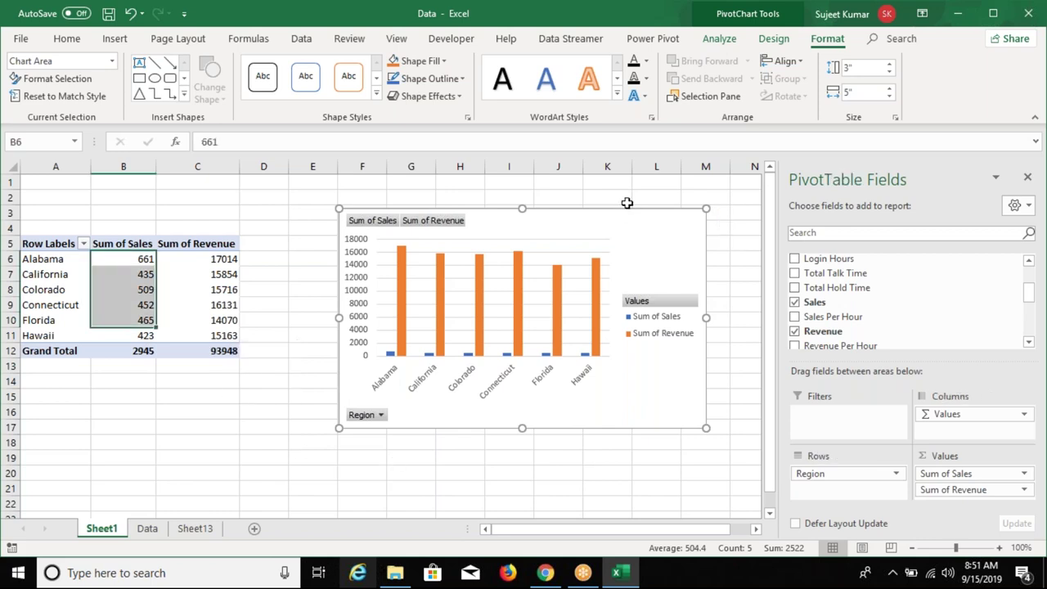
Delete the PivotChart and remove Sum of Revenue, leaving Sum of Sales totalling 2945.
key("Delete")
key("ctrl+z")
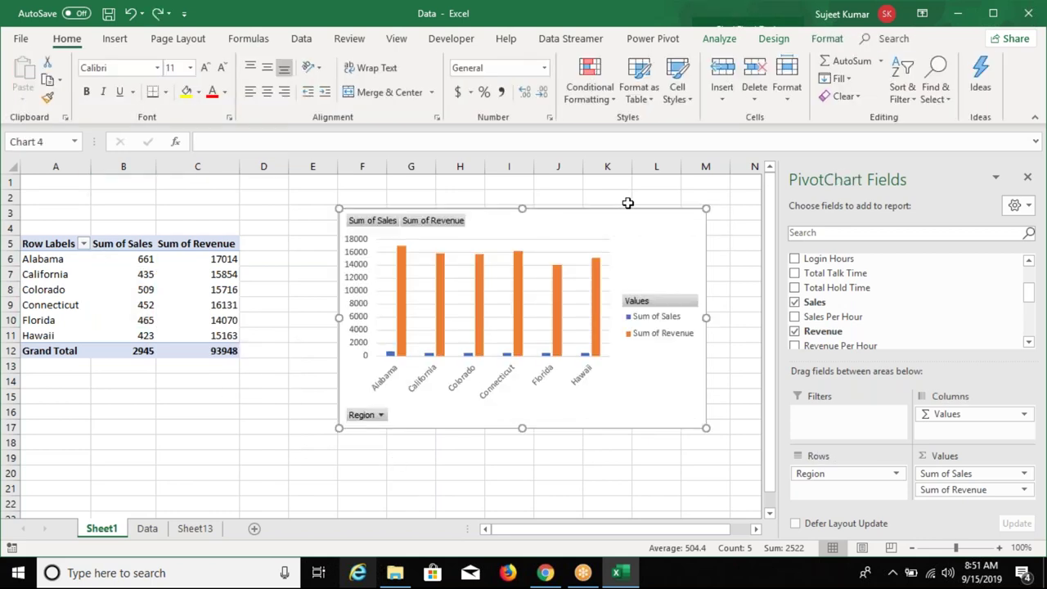
key("ctrl+z")
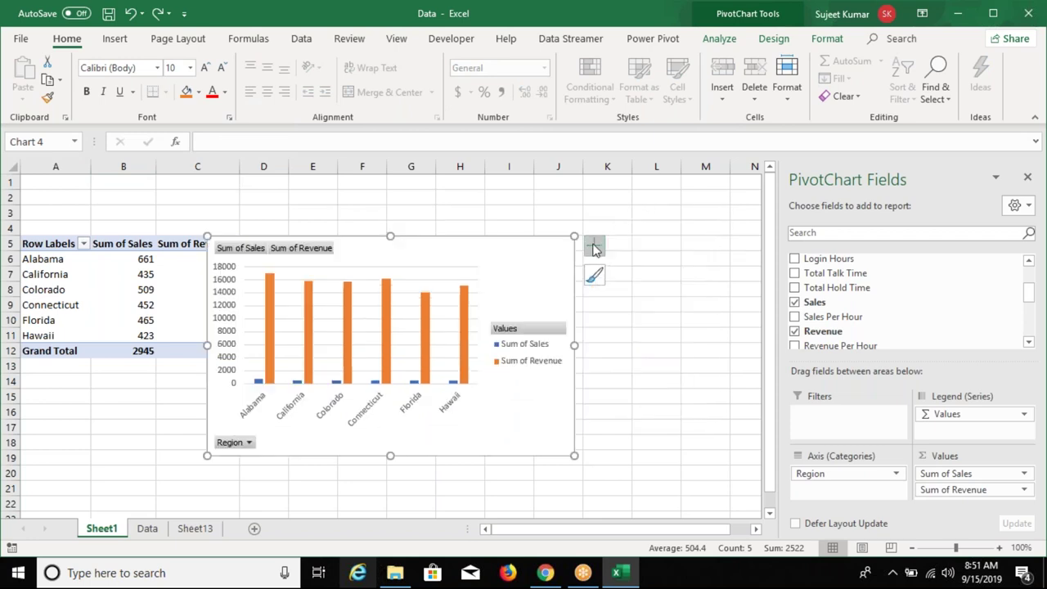
key("Delete")
left_click_drag(961, 489, 725, 494)
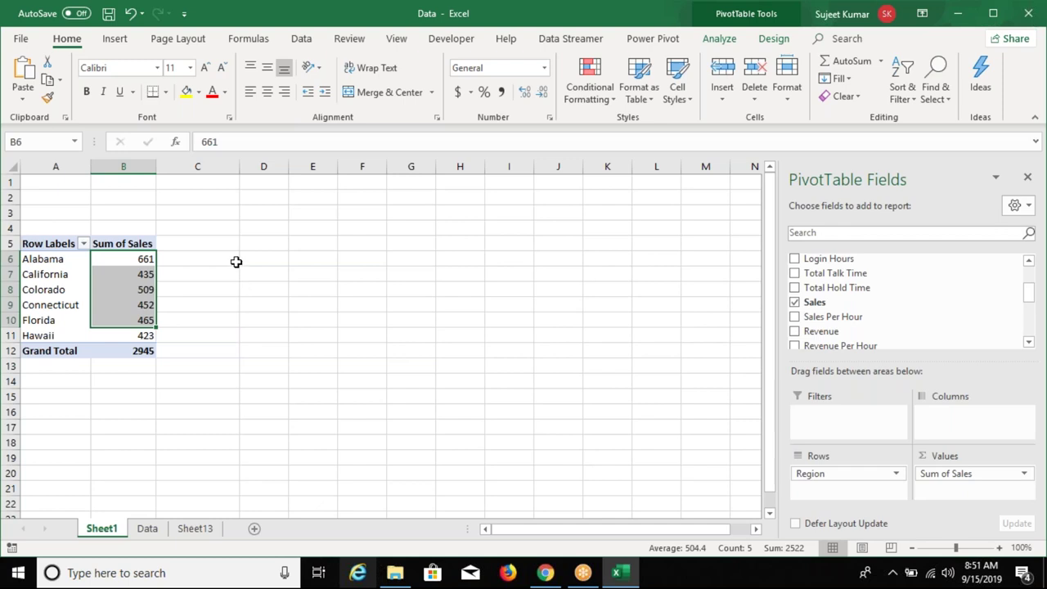
Insert a PivotTable from the Data sheet range A1:U132 at Sheet1!D5 on the existing worksheet.
left_click(302, 244)
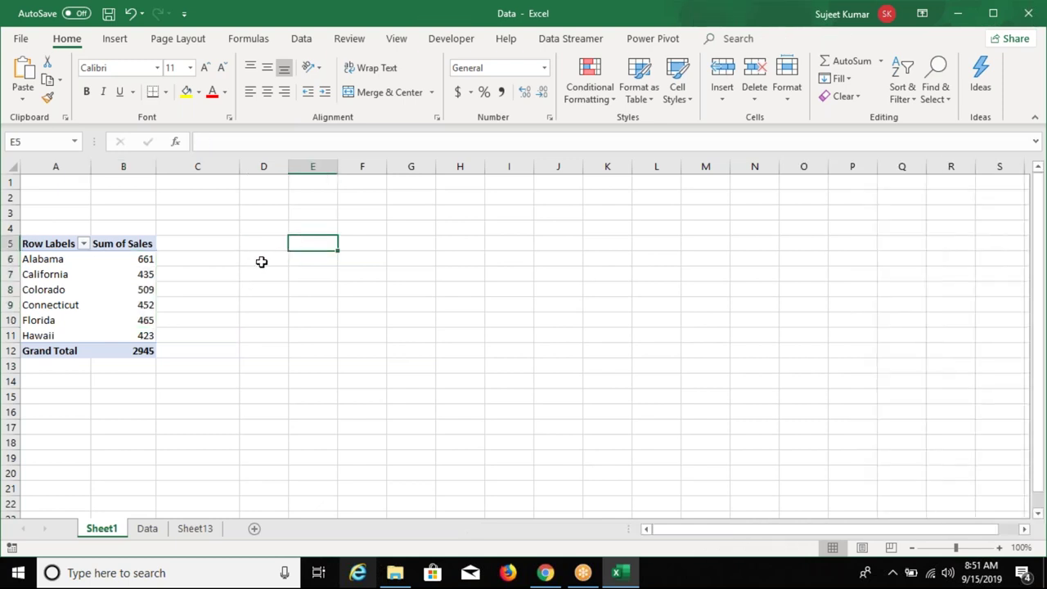
left_click_drag(33, 245, 145, 351)
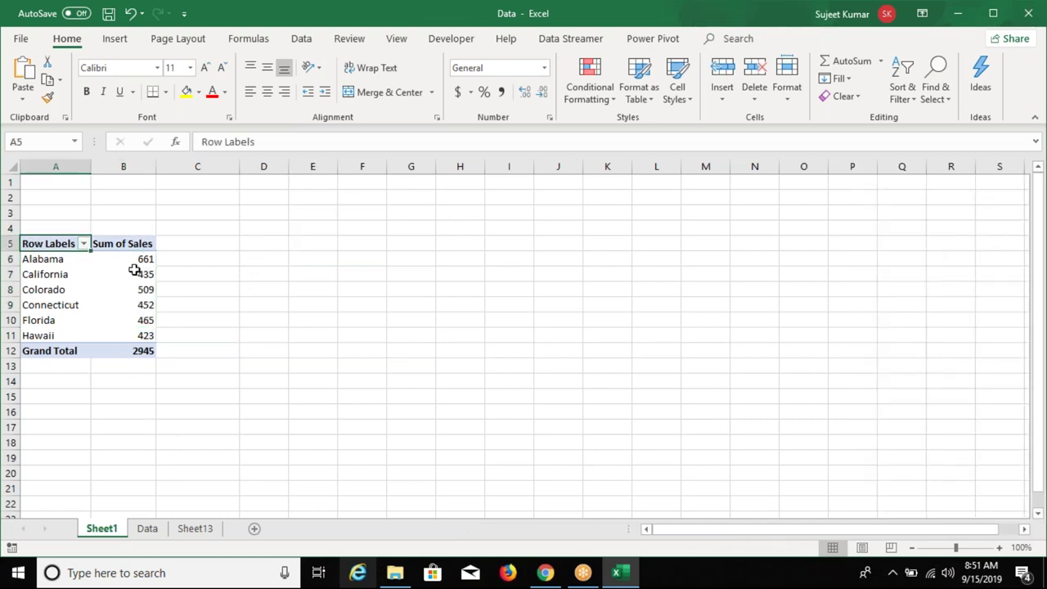
left_click(281, 243)
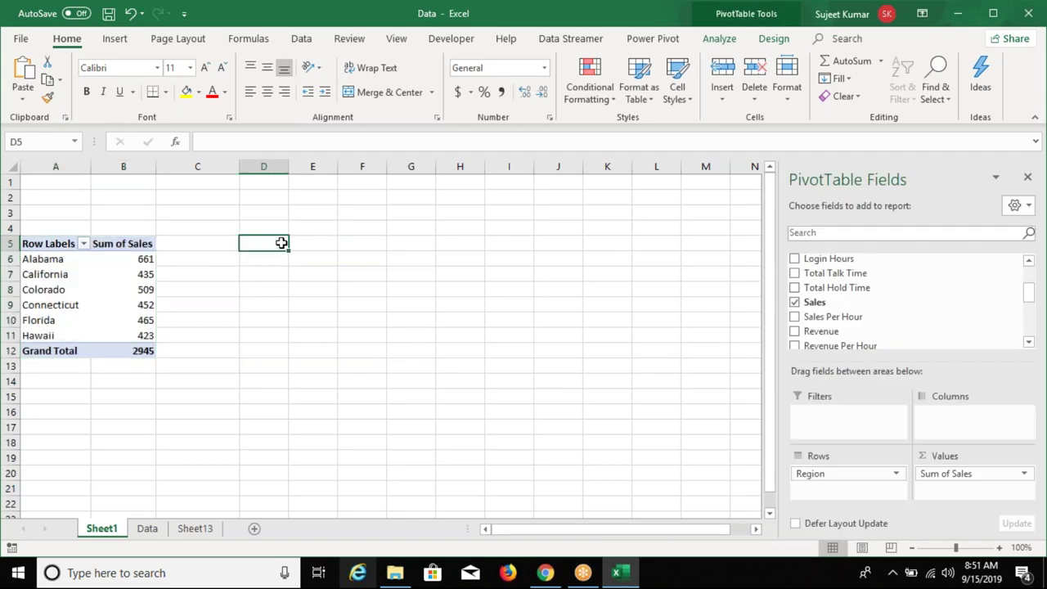
left_click(147, 528)
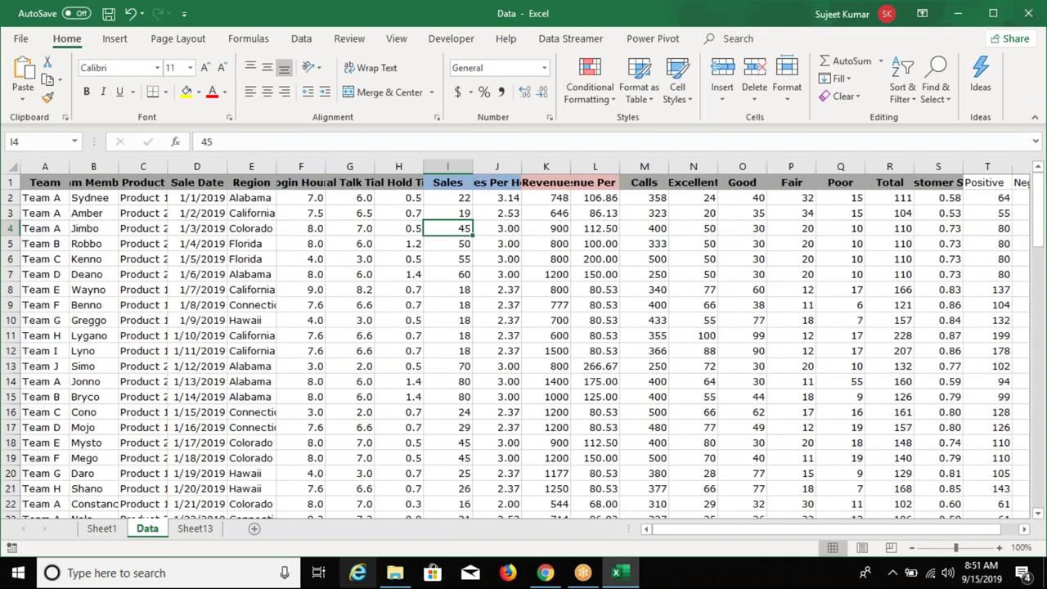
left_click(33, 183)
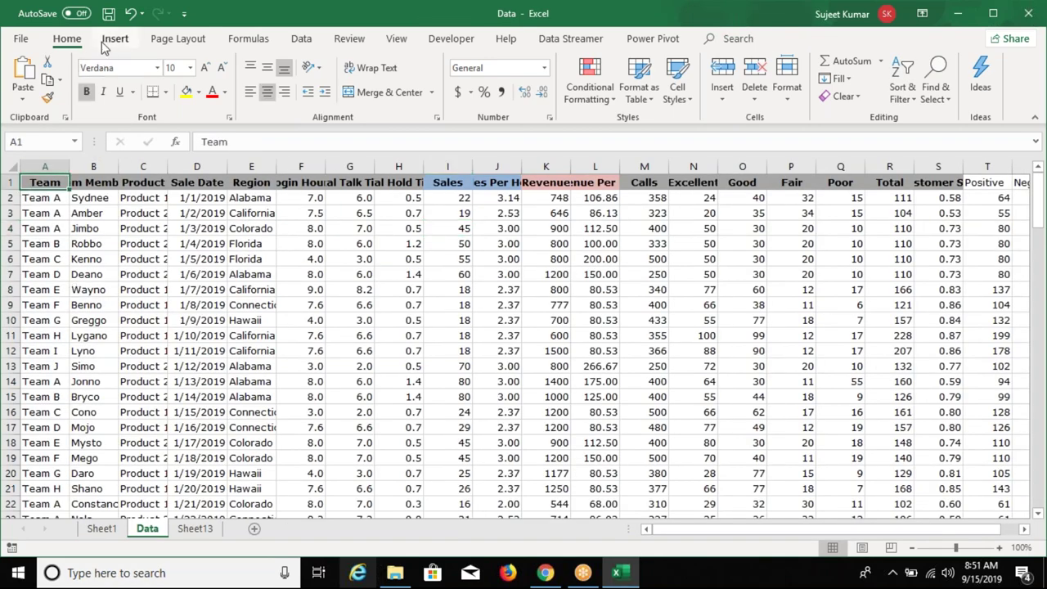
left_click(115, 38)
left_click(25, 82)
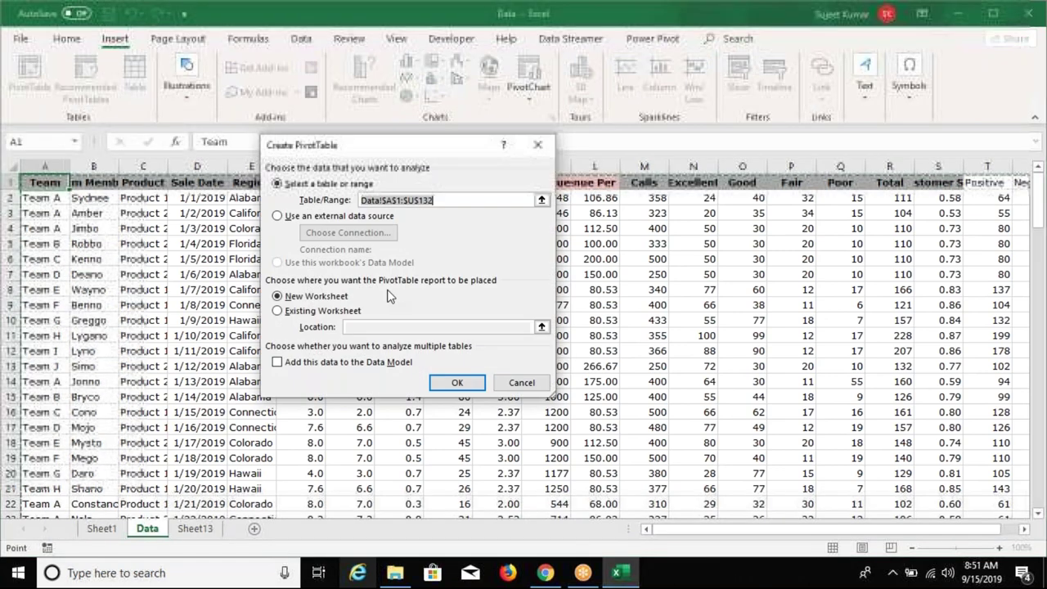
left_click(315, 311)
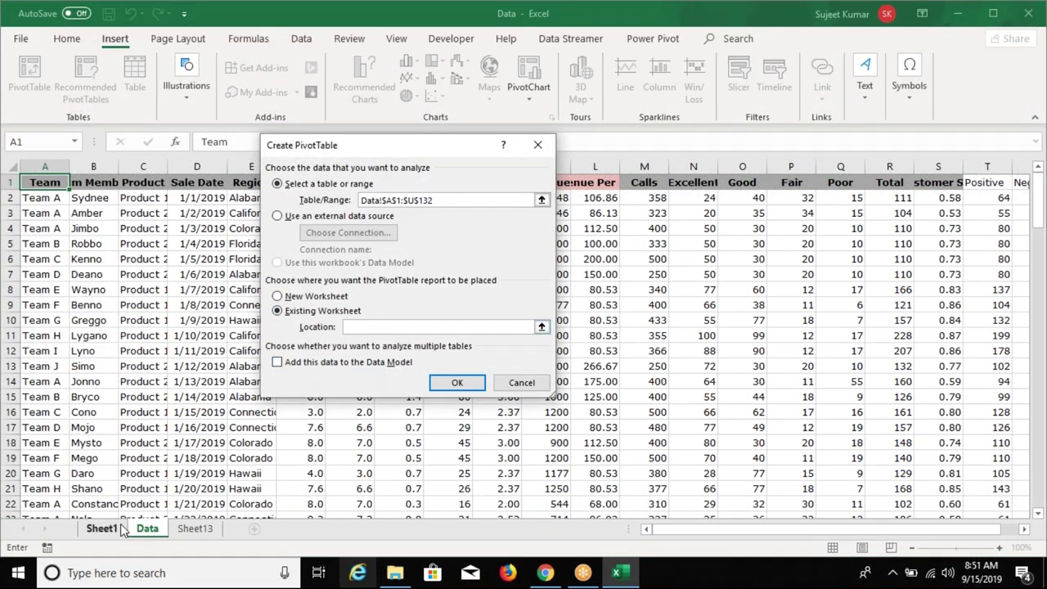
left_click(120, 523)
left_click(245, 243)
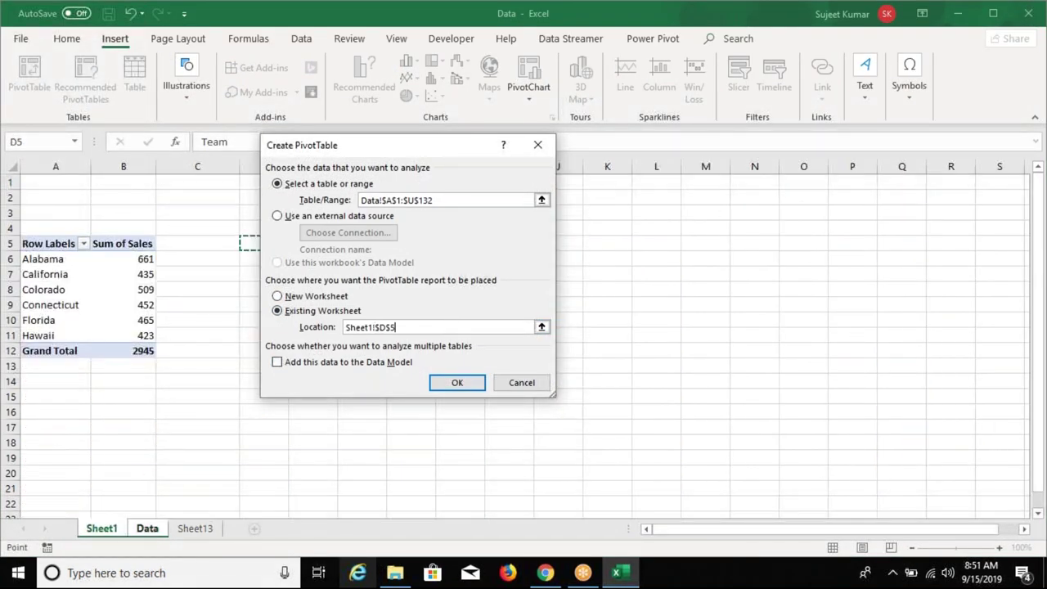
left_click(472, 388)
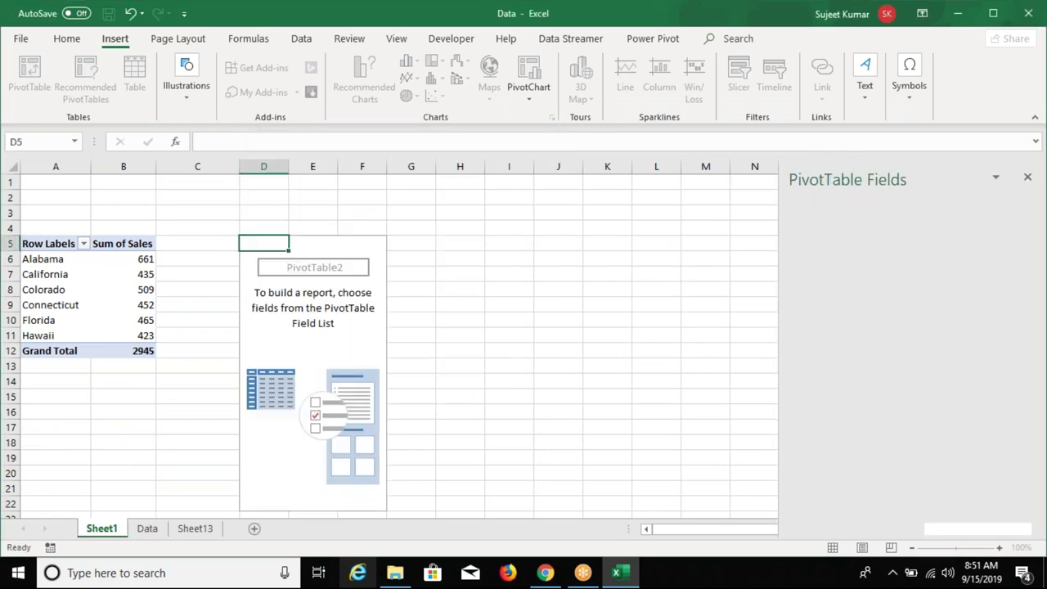
Put Region in Rows and Revenue in Values of PivotTable2, totalling 93948.
mouse_move(816, 259)
left_mouse_down()
mouse_move(834, 292)
mouse_move(828, 484)
left_mouse_up()
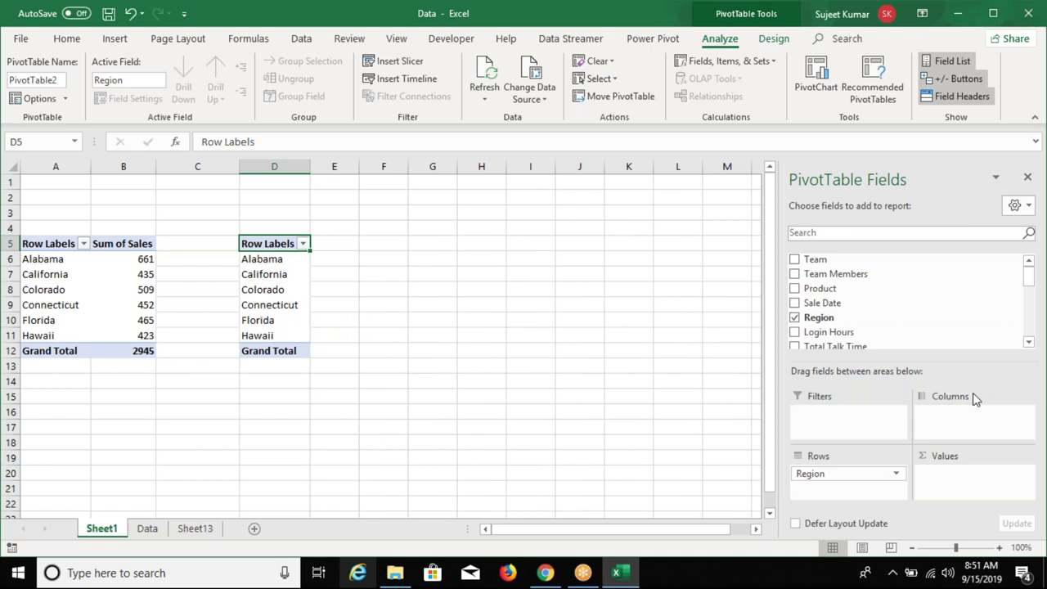
left_click(1029, 343)
left_click(1029, 342)
left_click_drag(822, 331, 941, 492)
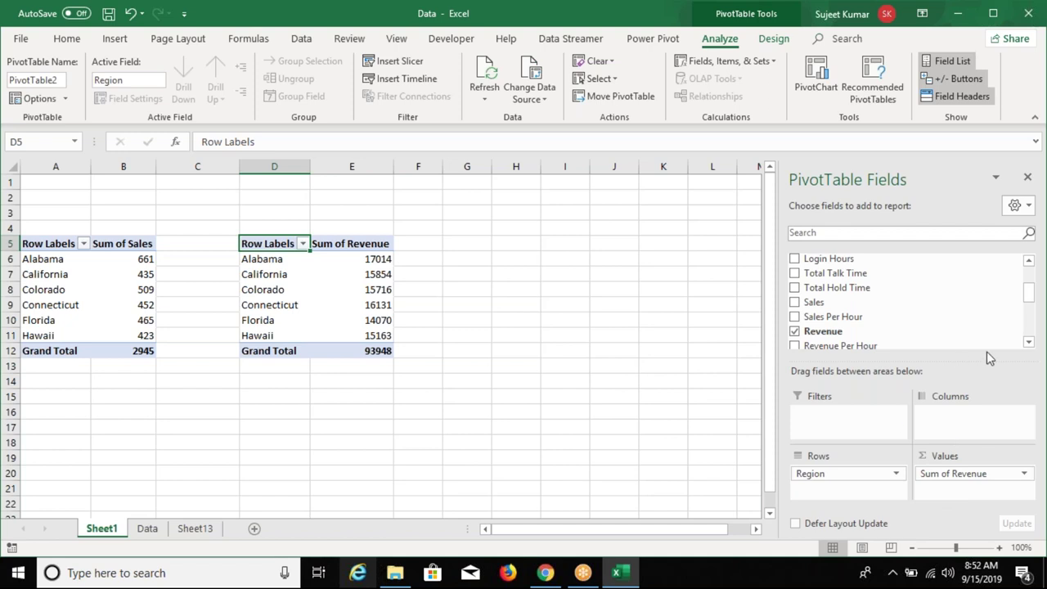
left_click_drag(1029, 293, 1030, 280)
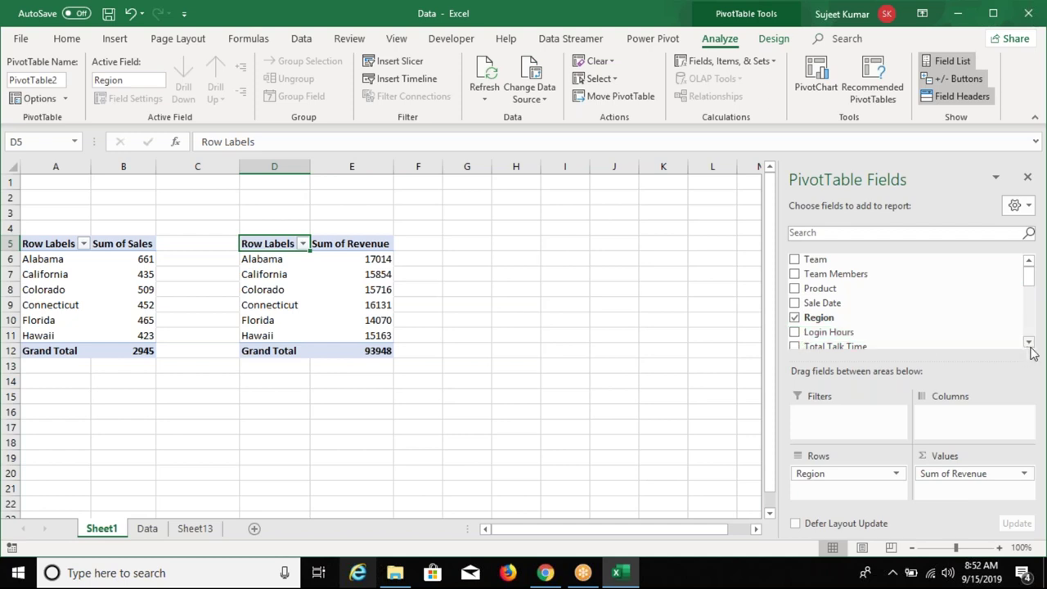
Copy the second pivot table and paste a duplicate at cell H5.
left_click(552, 319)
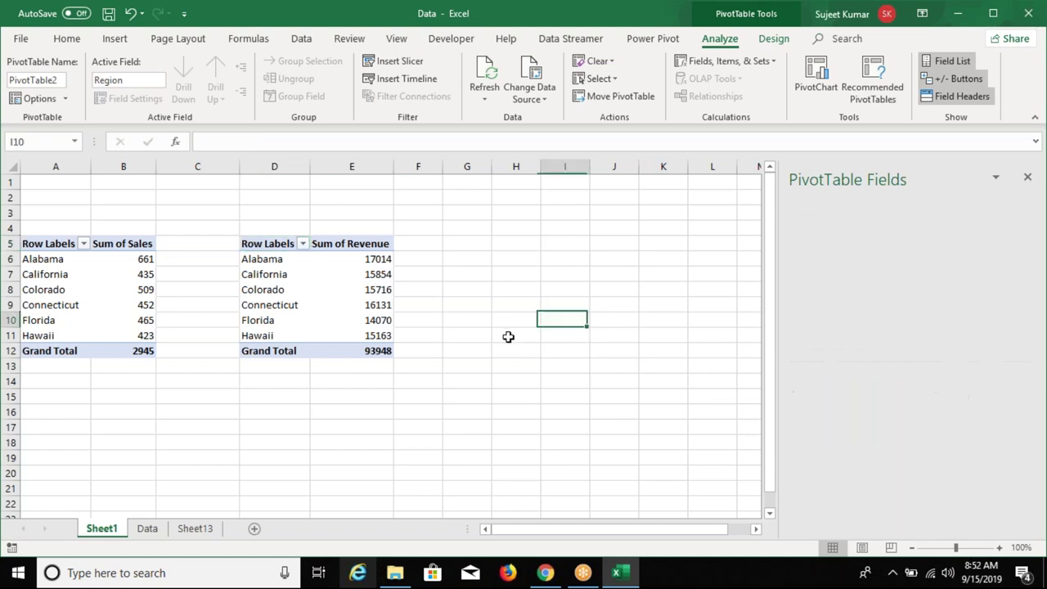
left_click(268, 245)
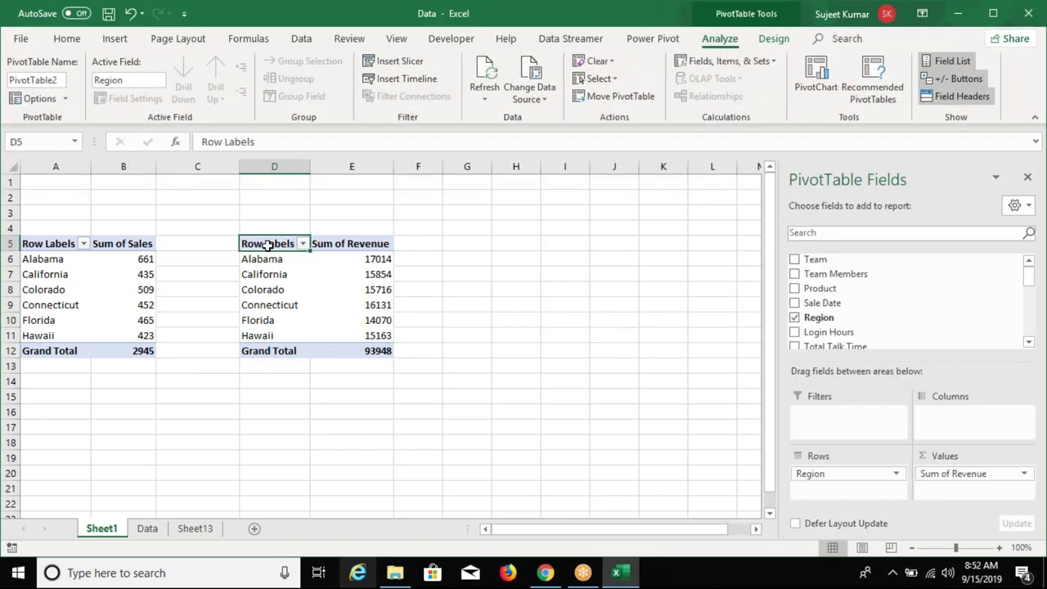
key("ctrl+a")
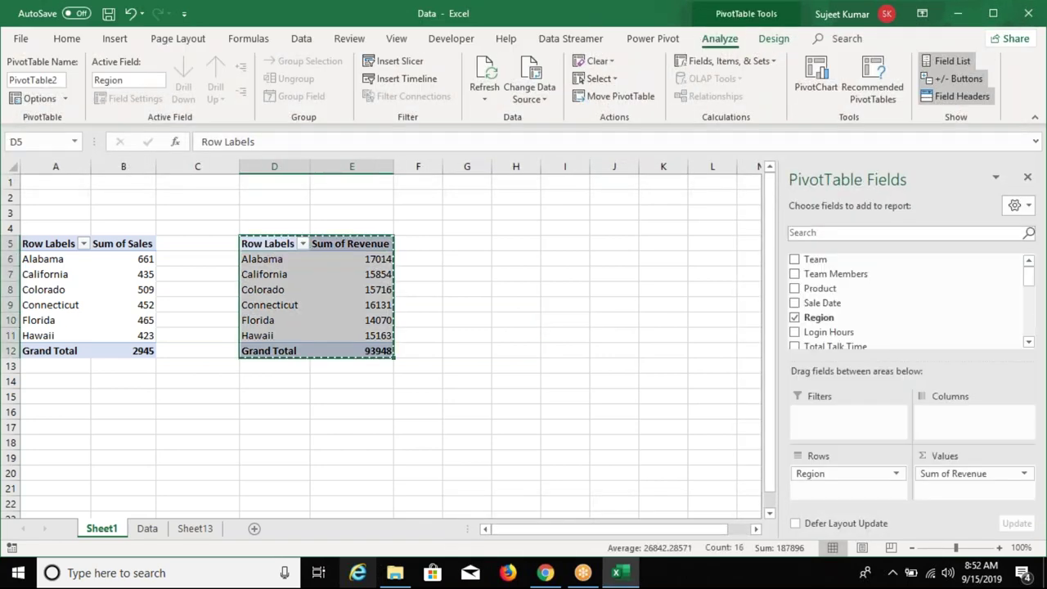
key("ctrl+c")
left_click(418, 243)
left_click(467, 243)
left_click(516, 243)
key("ctrl+v")
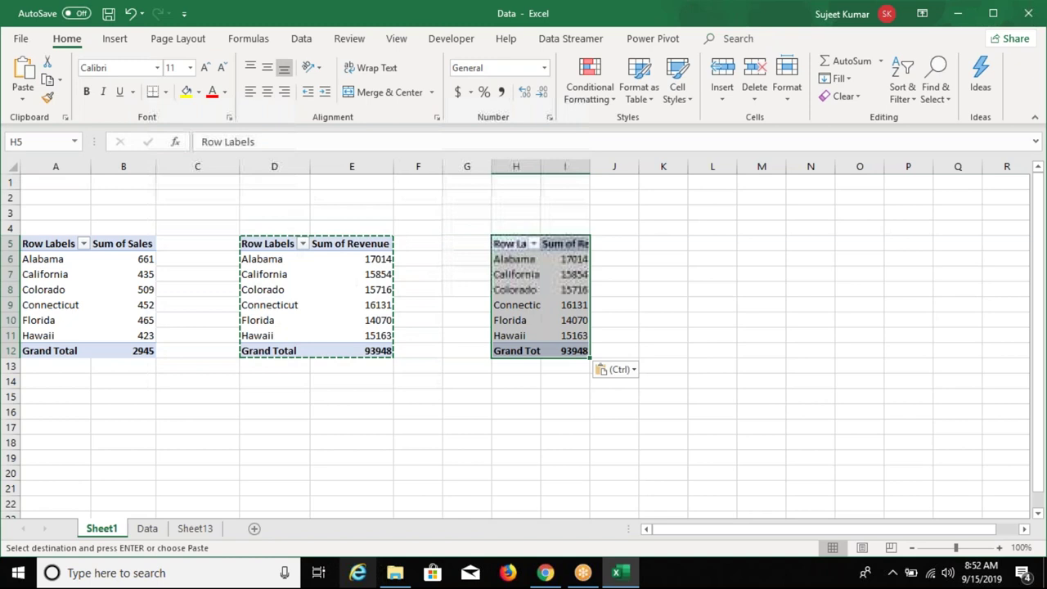
left_click(521, 275)
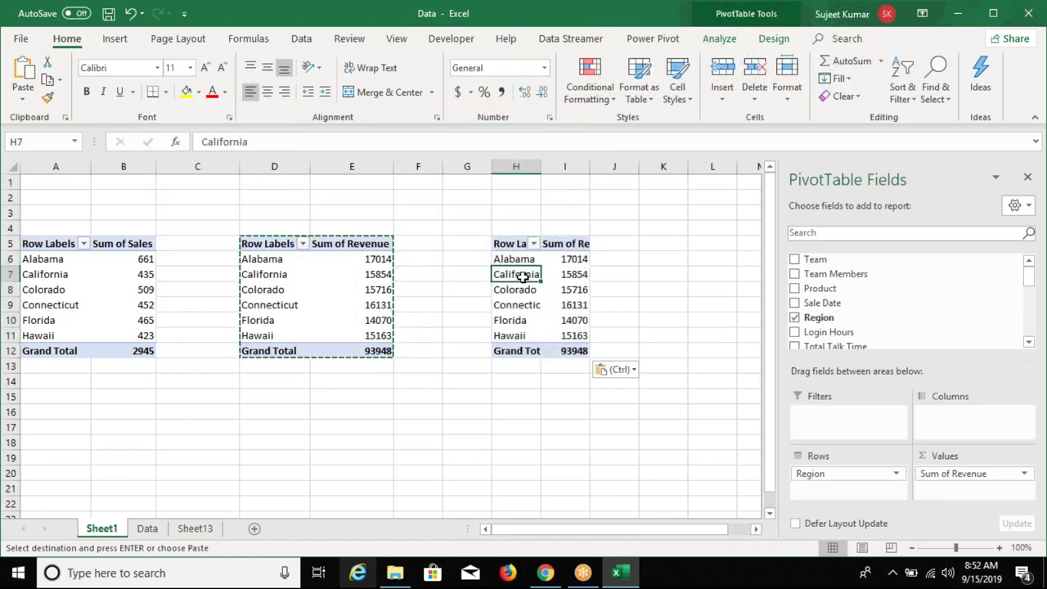
key("Escape")
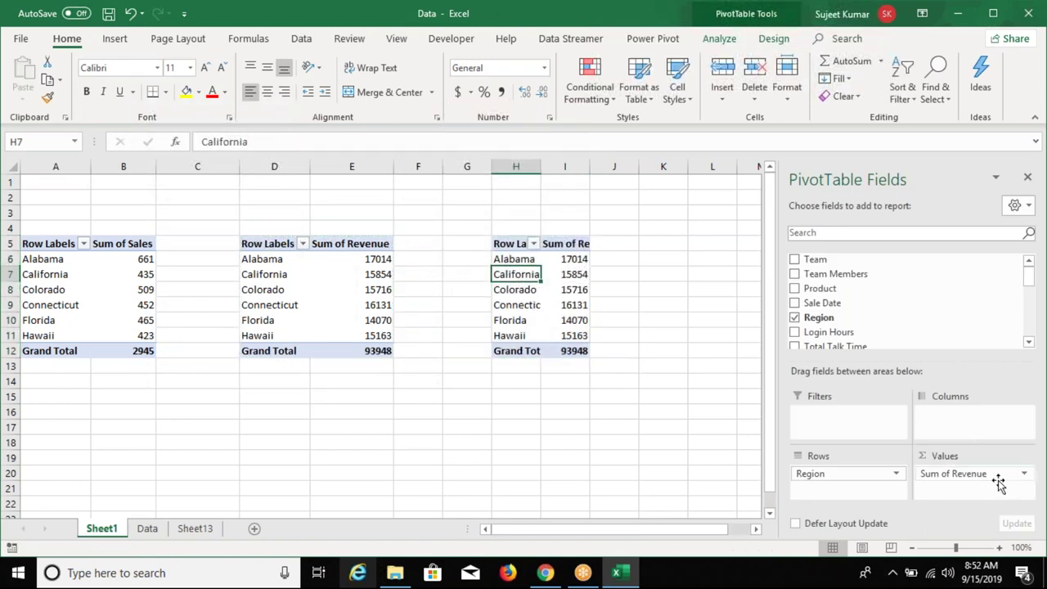
Swap Region for Team in Rows and Revenue for Login Hours in Values, totalling 985.4.
left_click_drag(851, 474, 829, 280)
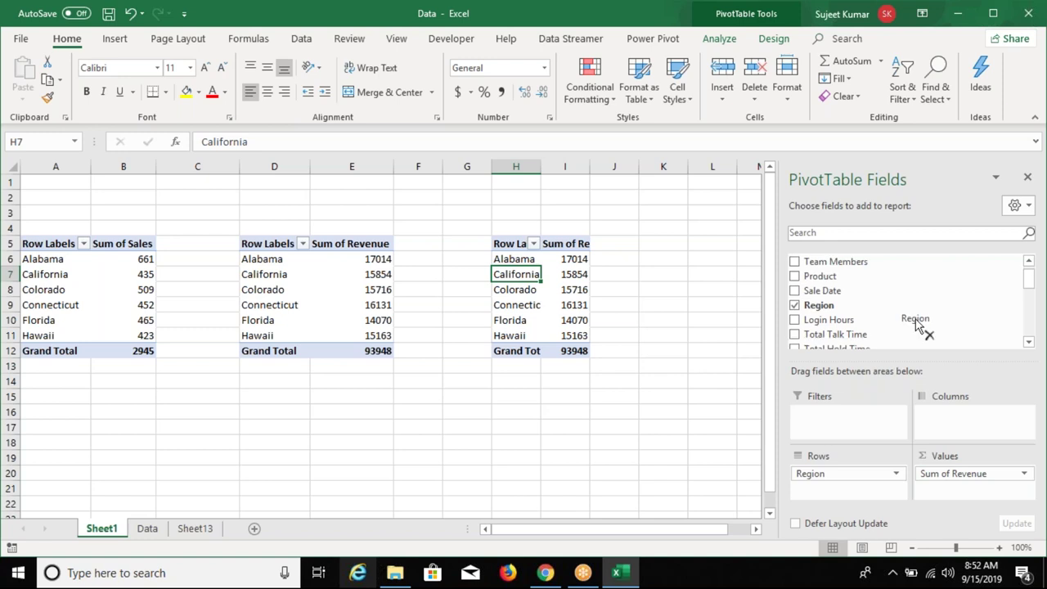
scroll(829, 280, "up", 1)
left_click_drag(814, 259, 834, 487)
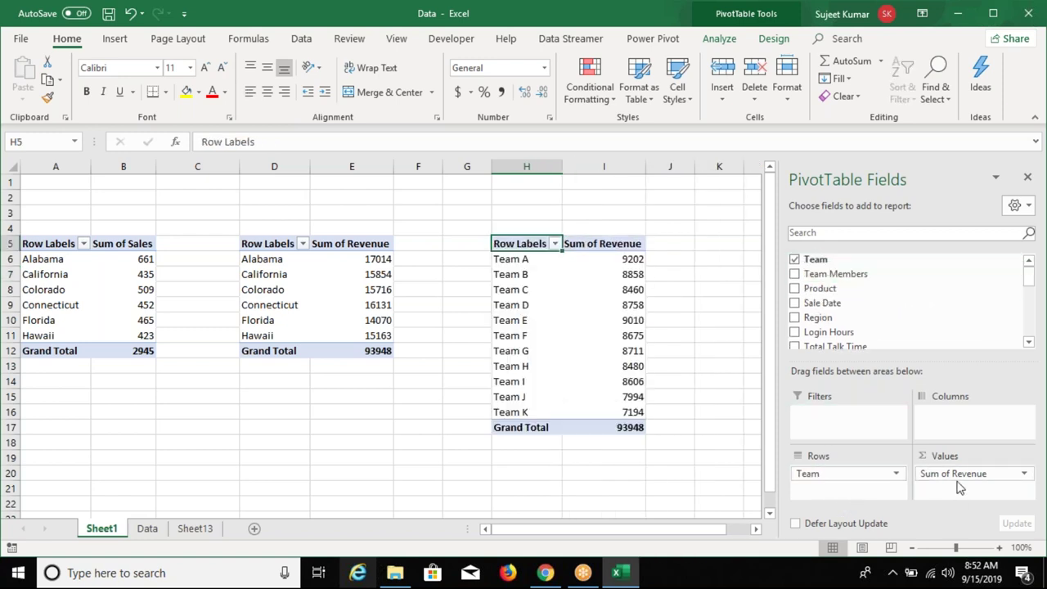
left_click_drag(956, 475, 936, 294)
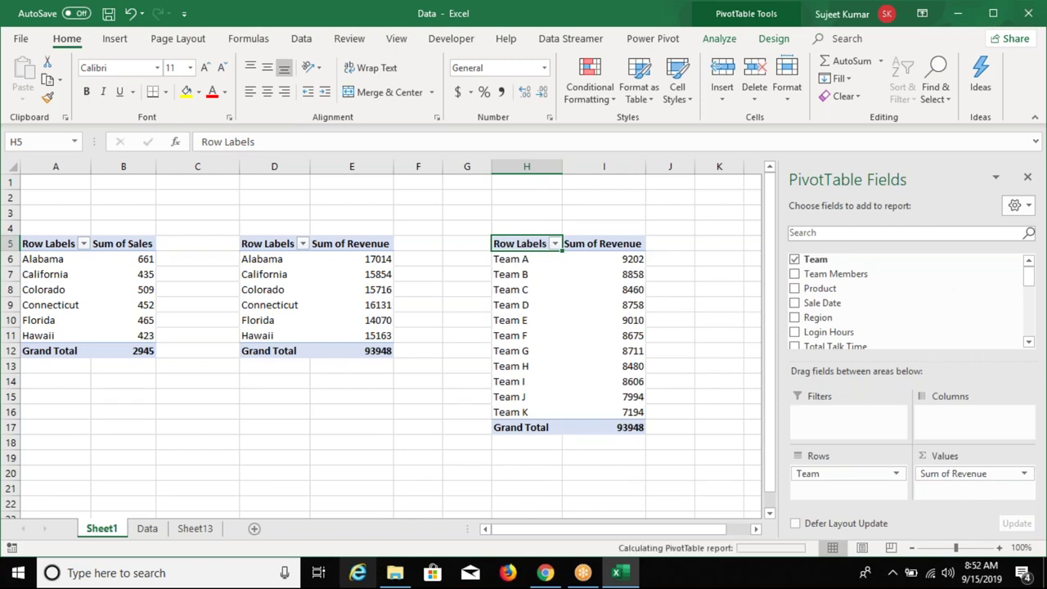
left_click_drag(829, 331, 949, 491)
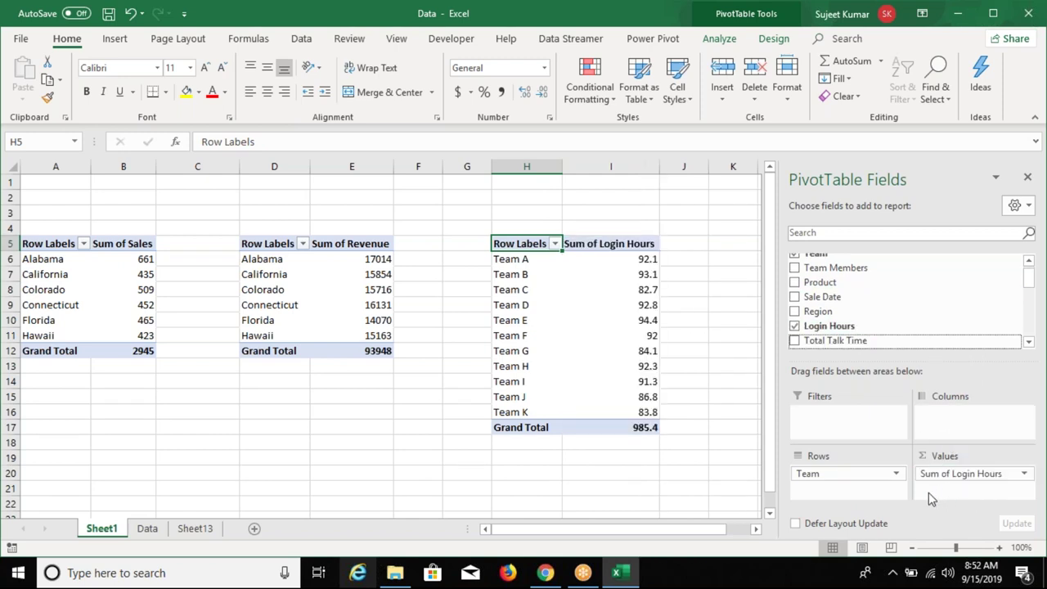
left_click(623, 356)
left_click(526, 244)
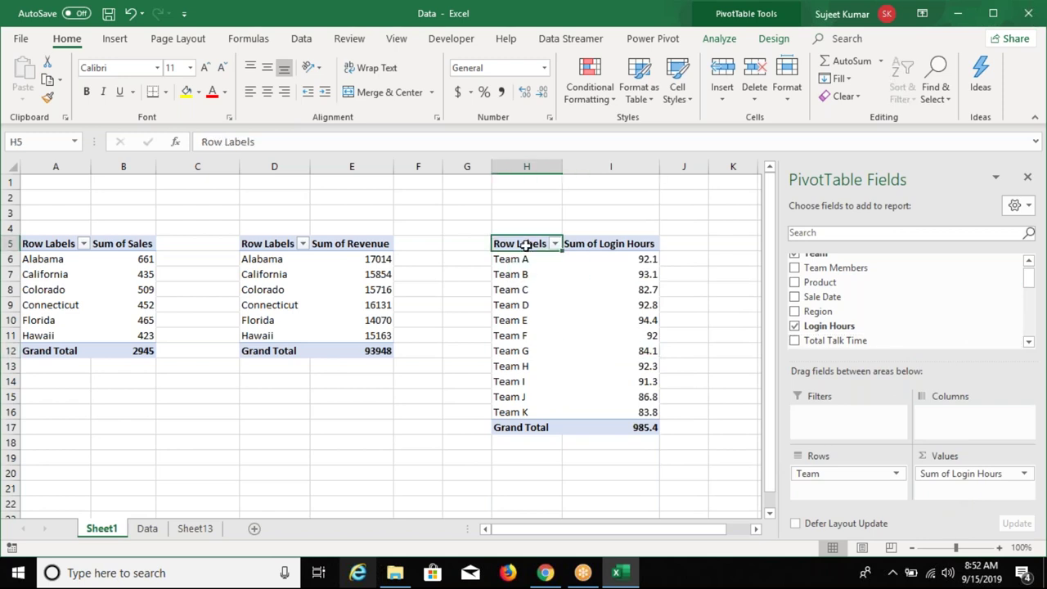
Copy the login-hours pivot table and paste a duplicate at cell L5.
key("ctrl+a")
key("ctrl+c")
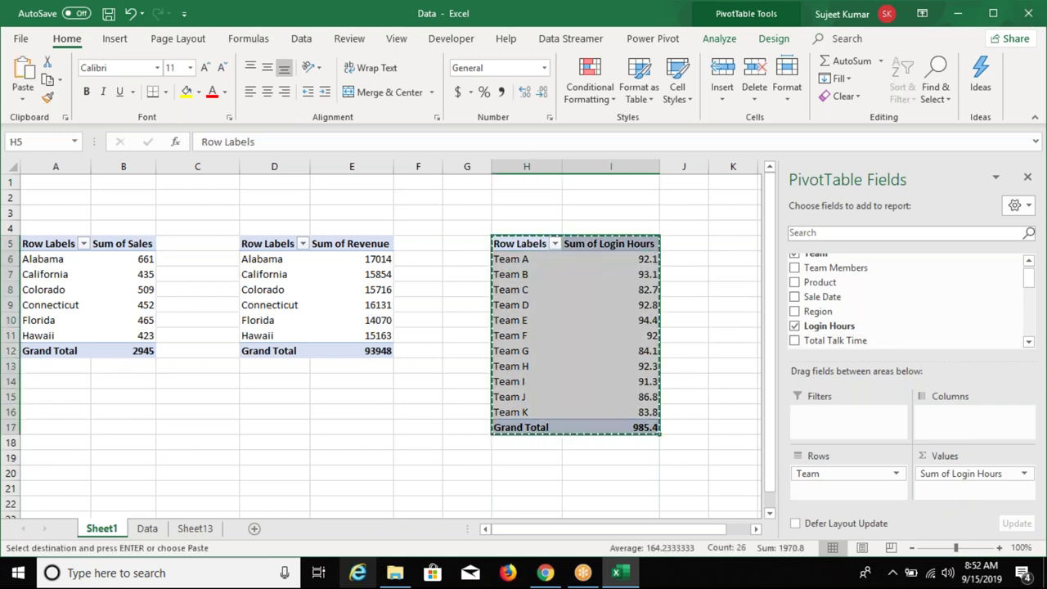
key("Right")
key("Right")
key("Right")
key("Right")
key("Left")
key("Right")
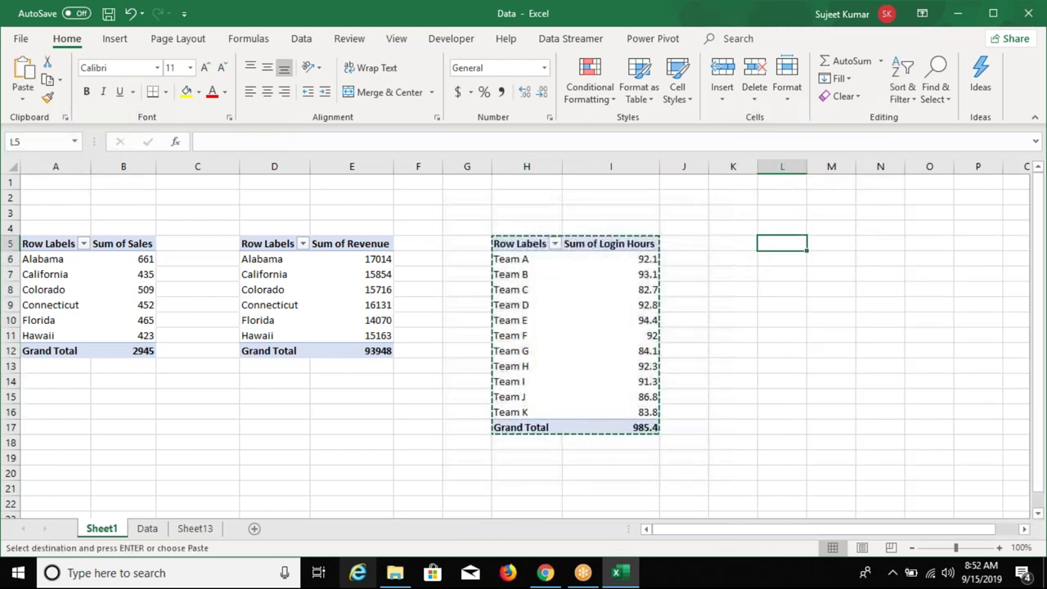
key("ctrl+v")
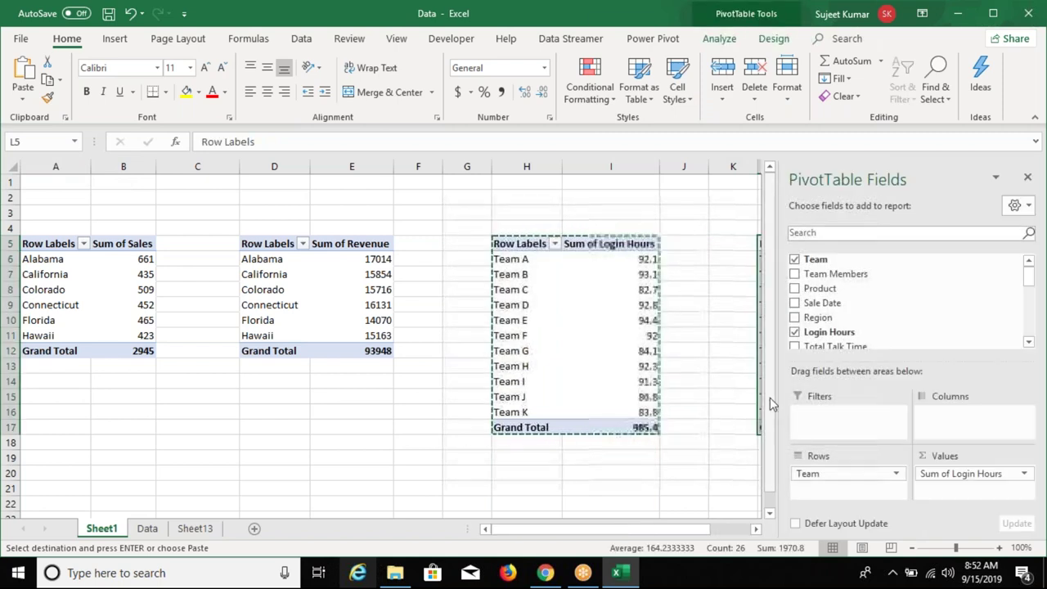
Replace Login Hours with Calls in the copied pivot's Values, totalling 46752.
left_click(794, 332)
left_click(1028, 342)
left_click(1028, 343)
left_click(1029, 343)
left_click(1028, 343)
left_click(1028, 344)
left_click(1029, 344)
left_click_drag(819, 326, 965, 482)
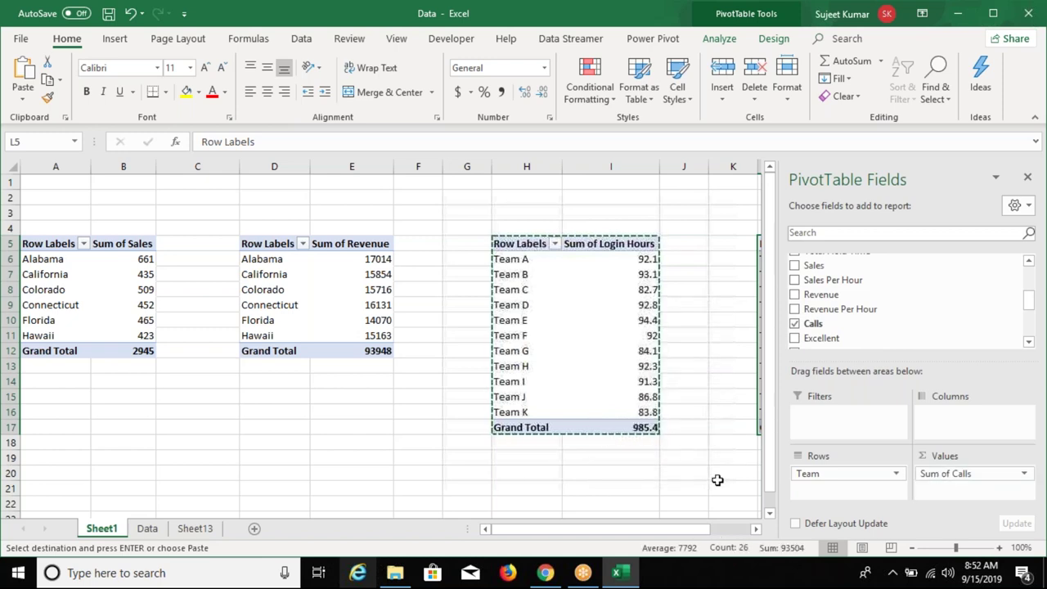
left_click(717, 476)
key("Escape")
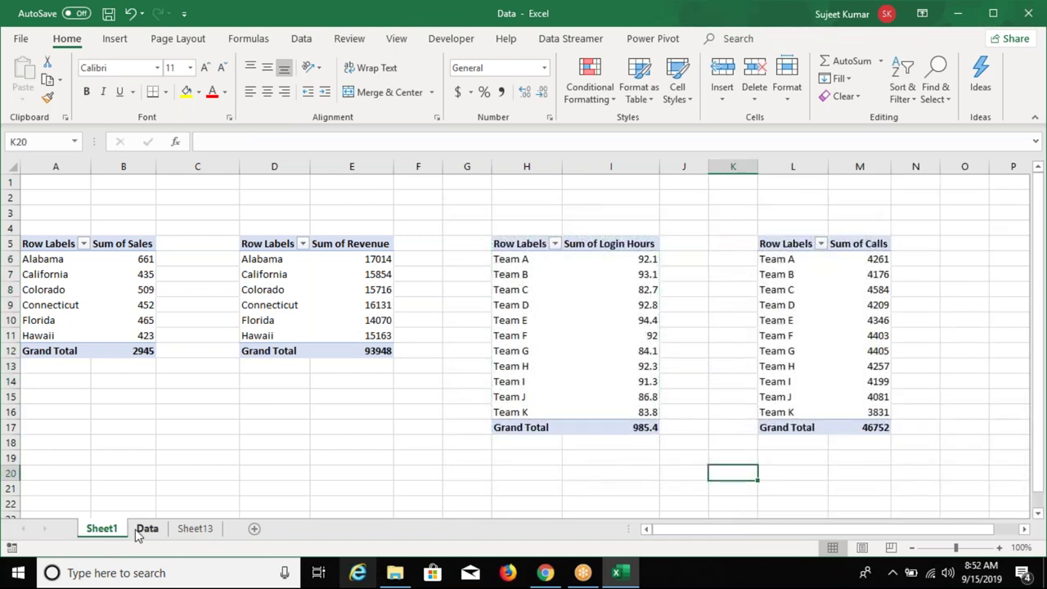
Rename the Sheet13 tab to 'Summary', then go back to Sheet1's sales-by-region pivot.
left_click(208, 532)
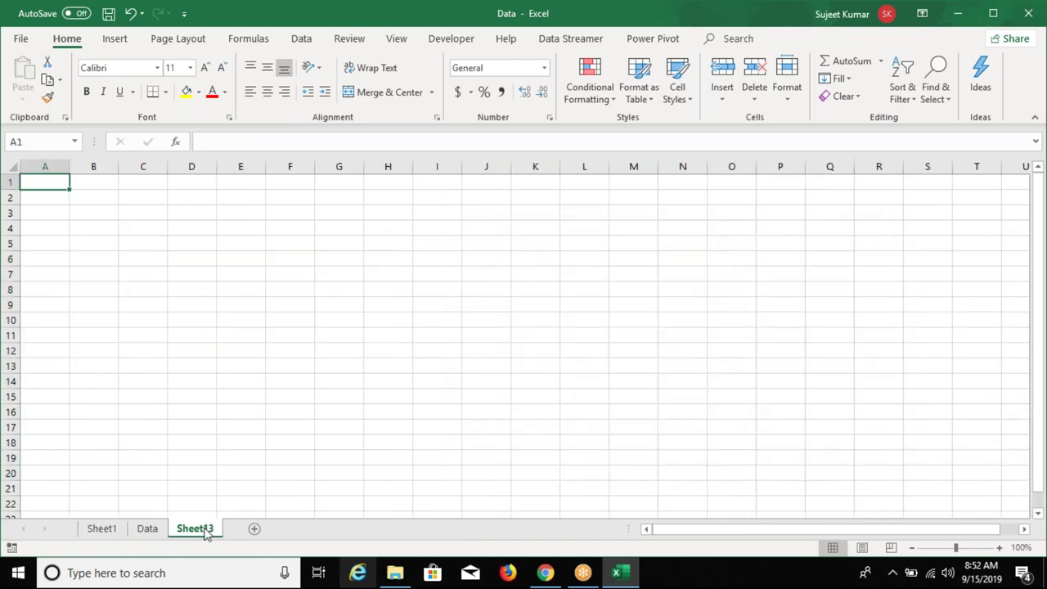
double_click(207, 529)
type("Sum")
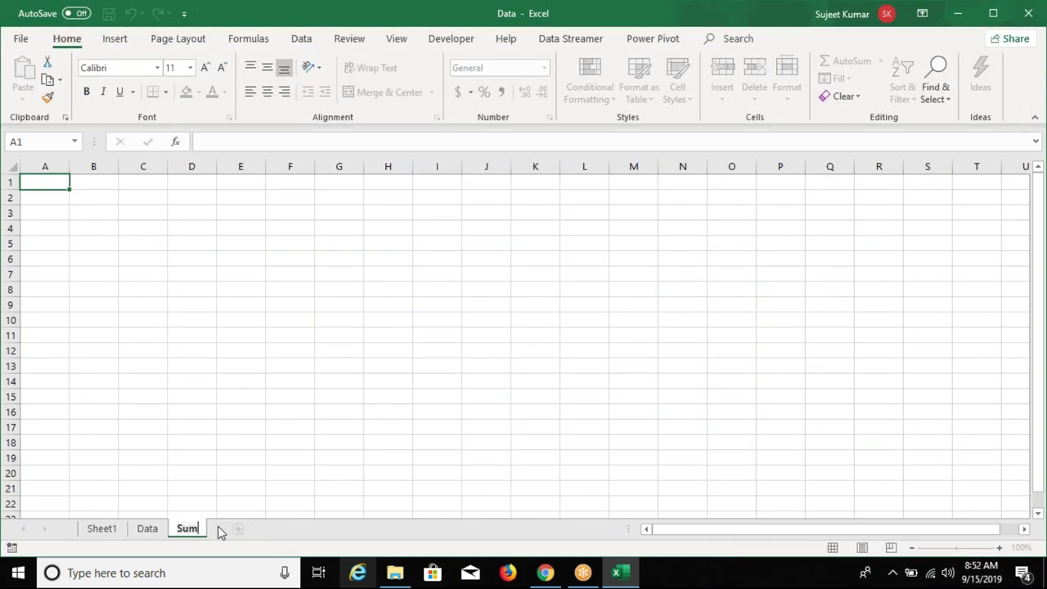
key("BackSpace")
key("BackSpace")
type("mary")
left_click(196, 394)
left_click(101, 529)
left_click(47, 290)
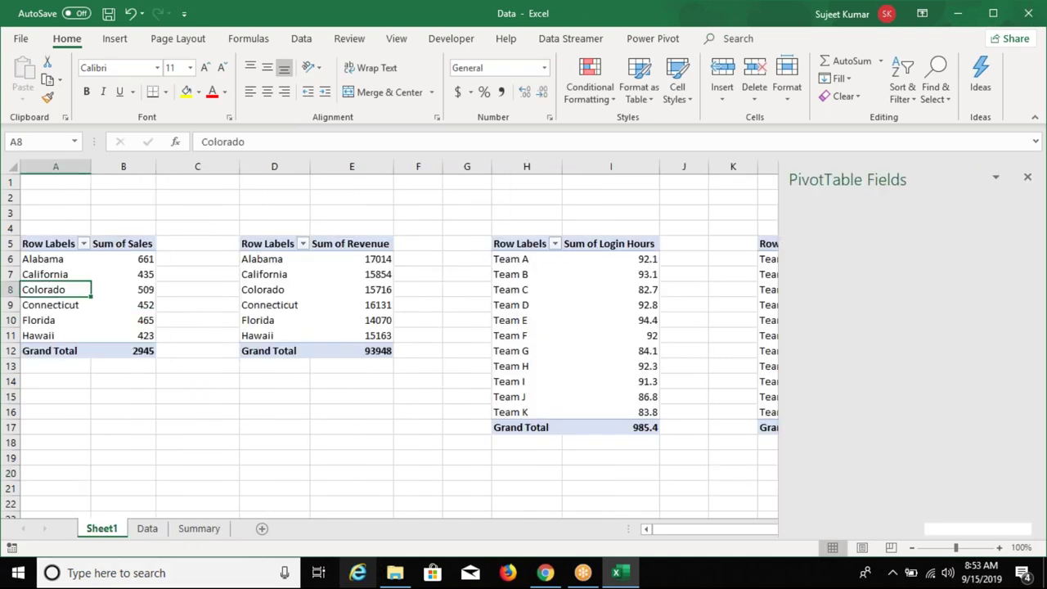
Insert a clustered column PivotChart of sales by region and hide all field buttons.
left_click(114, 38)
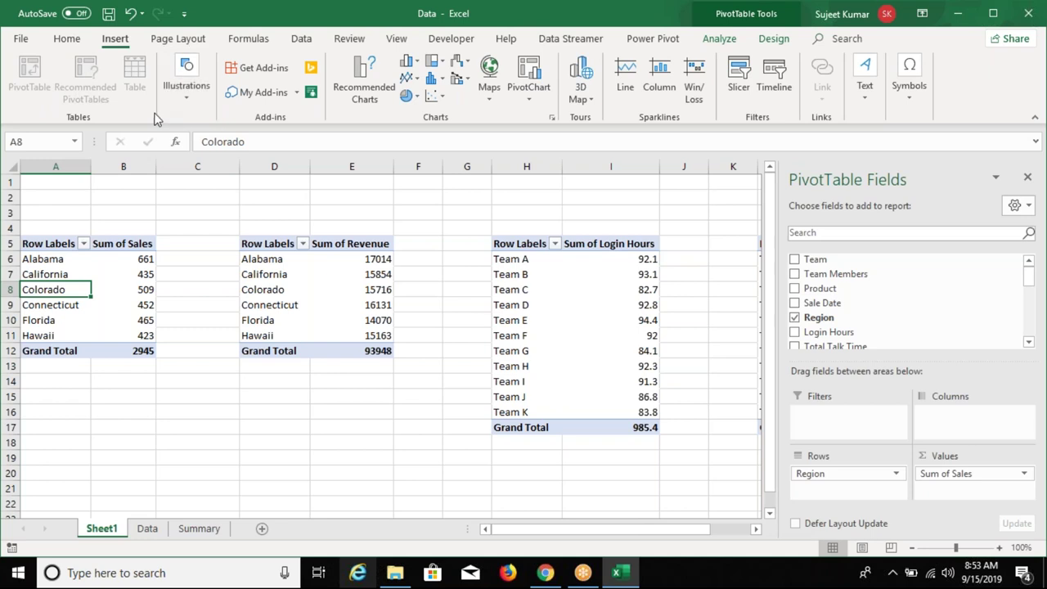
left_click(409, 63)
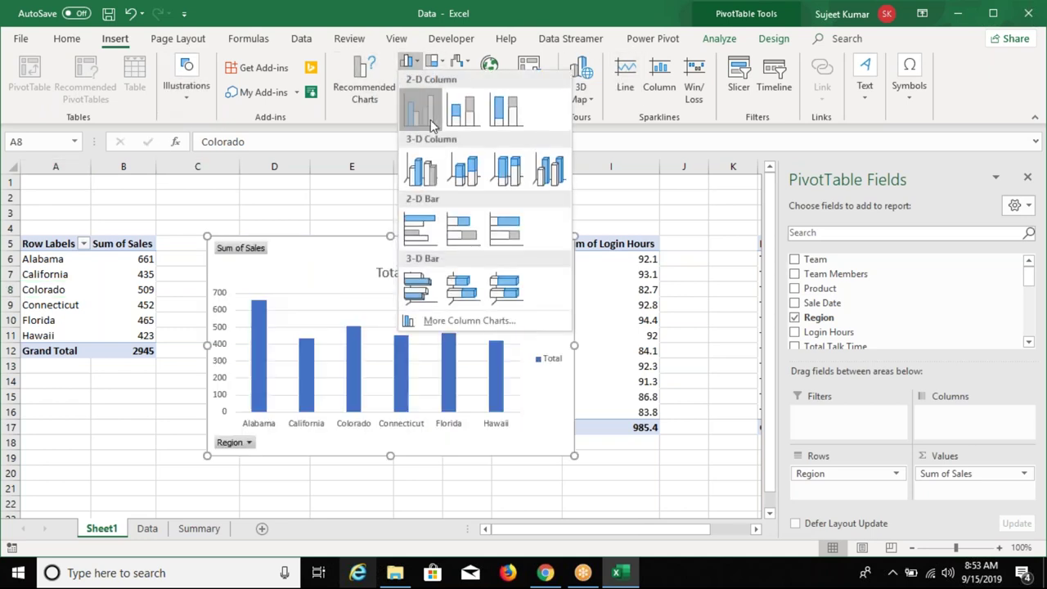
left_click(414, 108)
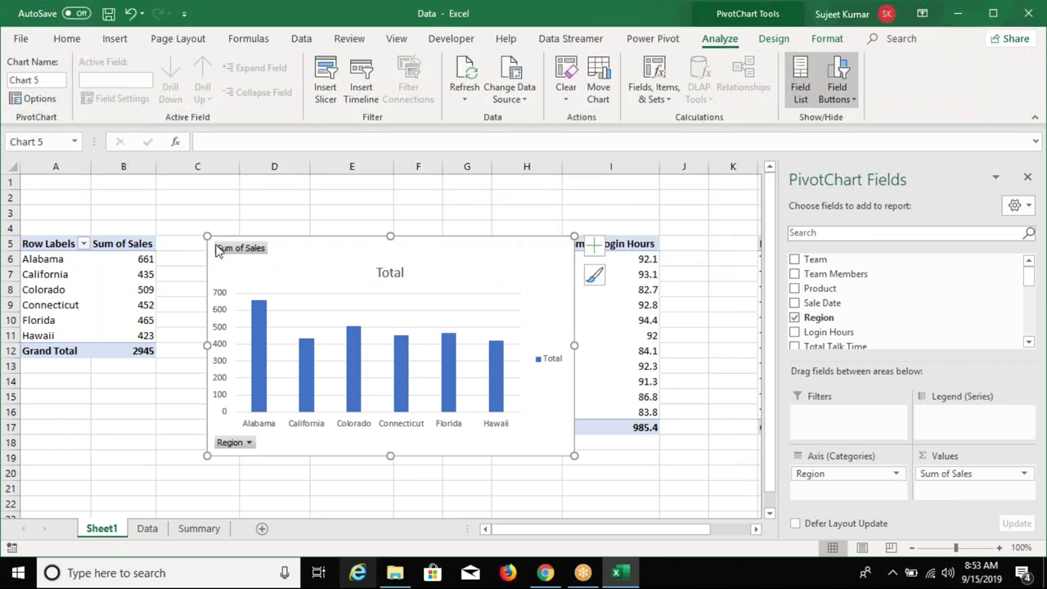
right_click(232, 442)
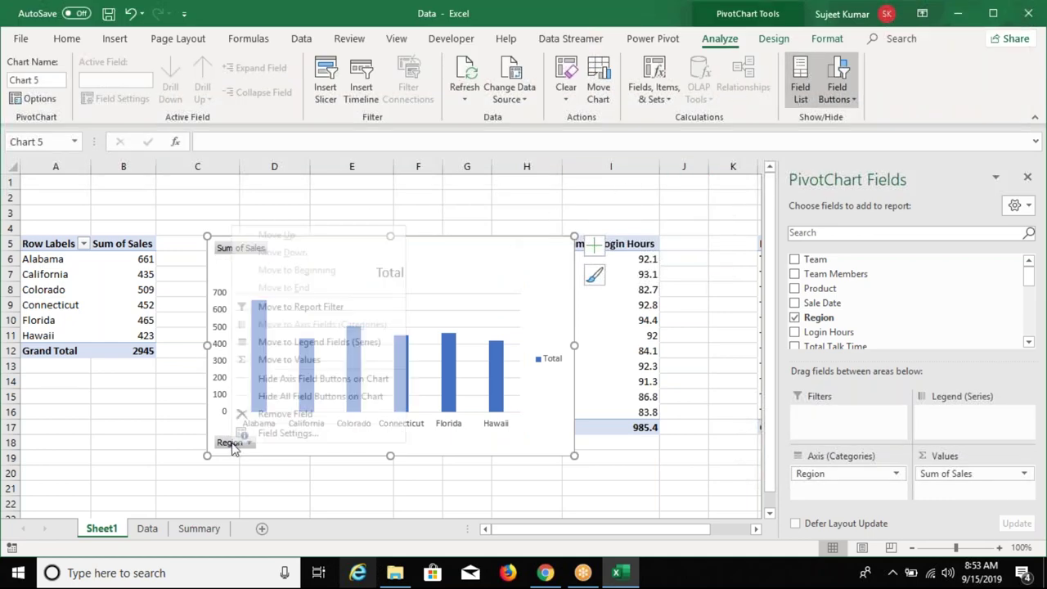
left_click(297, 397)
Retitle the chart 'Region wise Total Sales' on a single line.
left_click(393, 256)
left_click(397, 254)
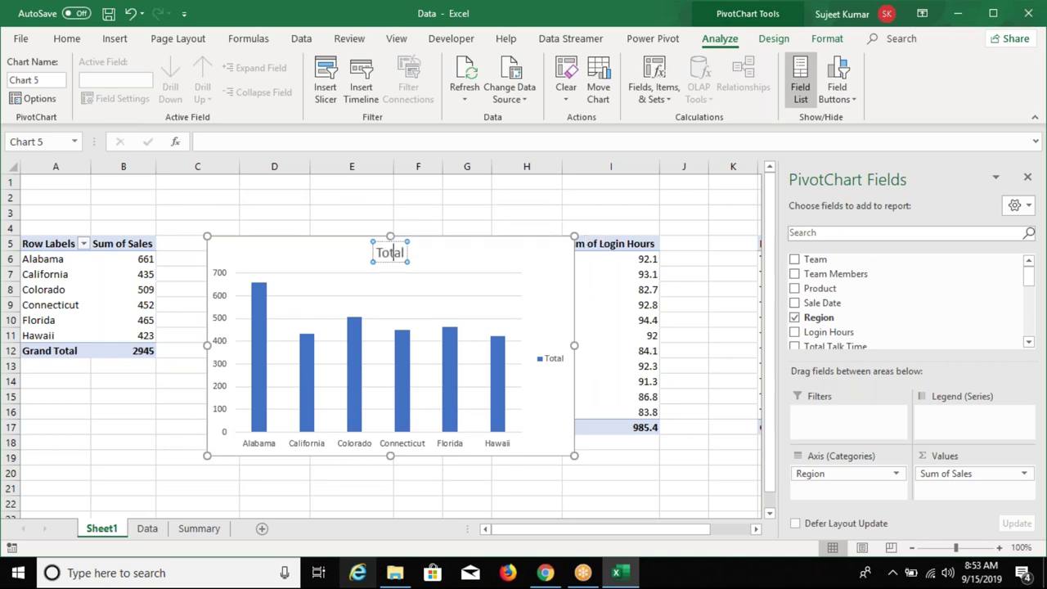
double_click(390, 253)
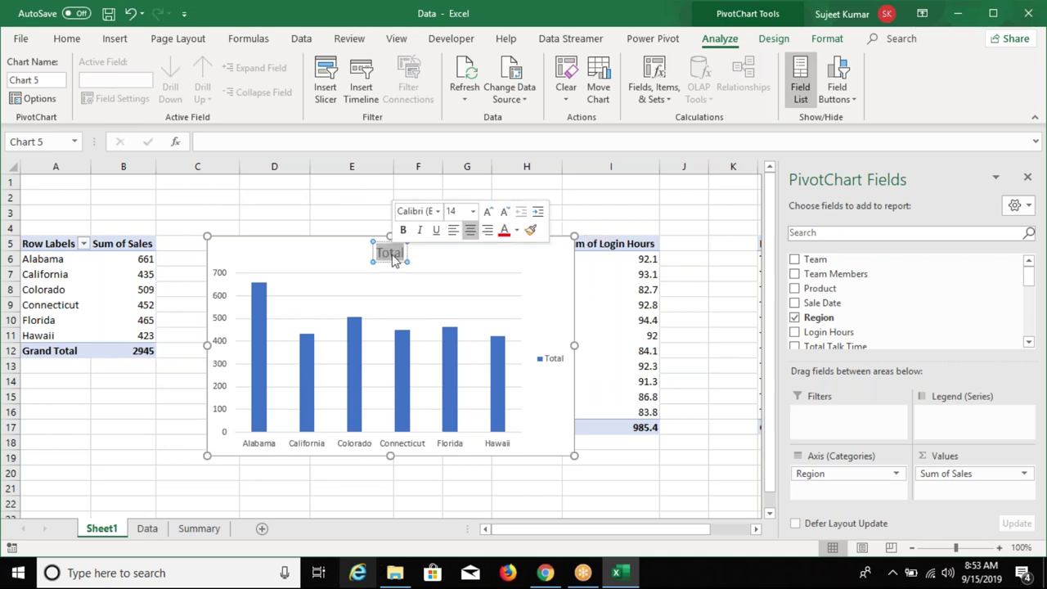
type("R")
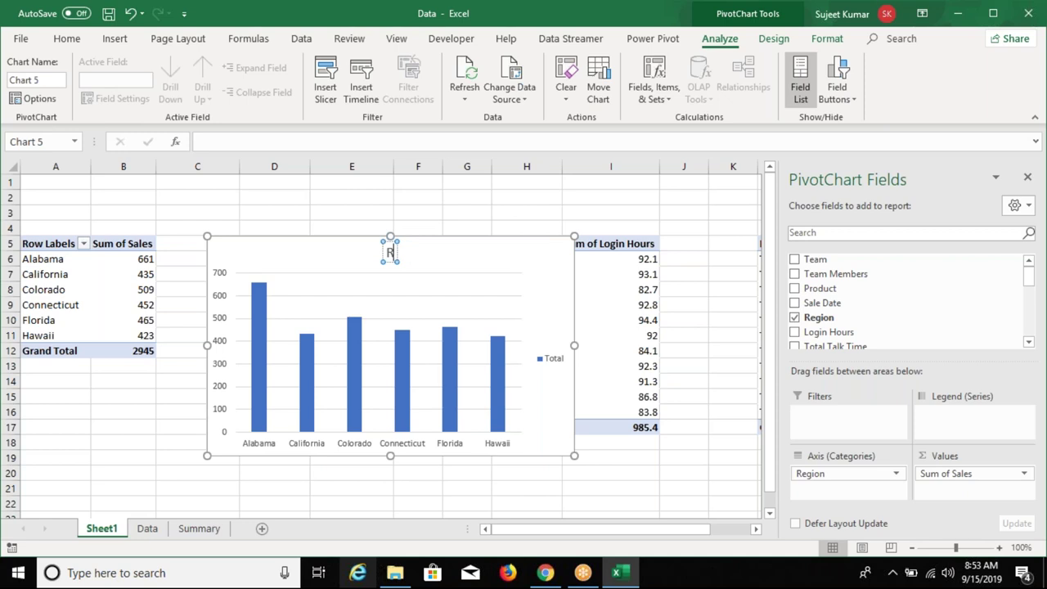
type("egion")
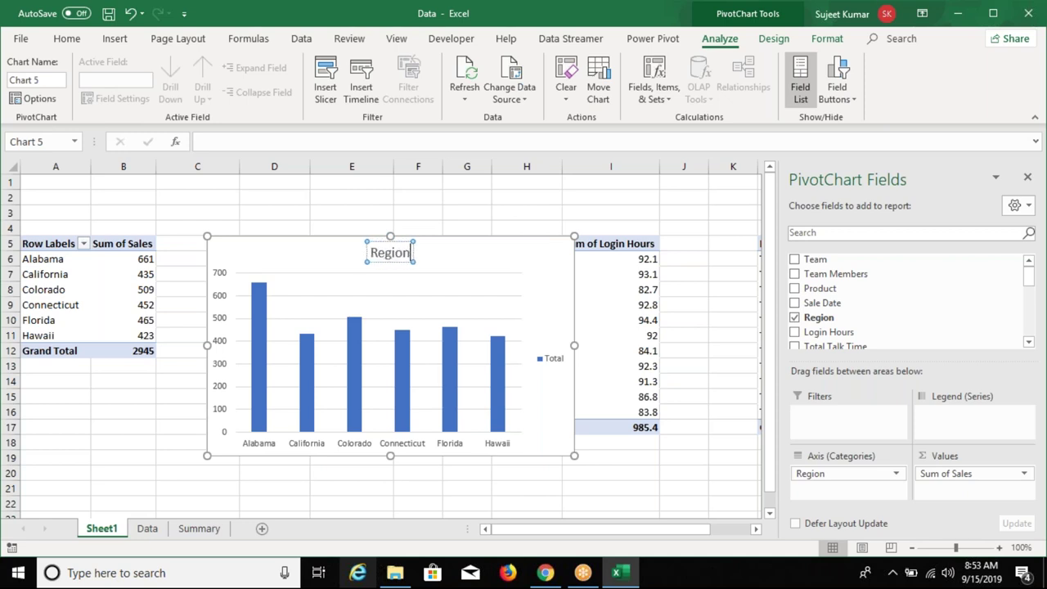
type(" wise")
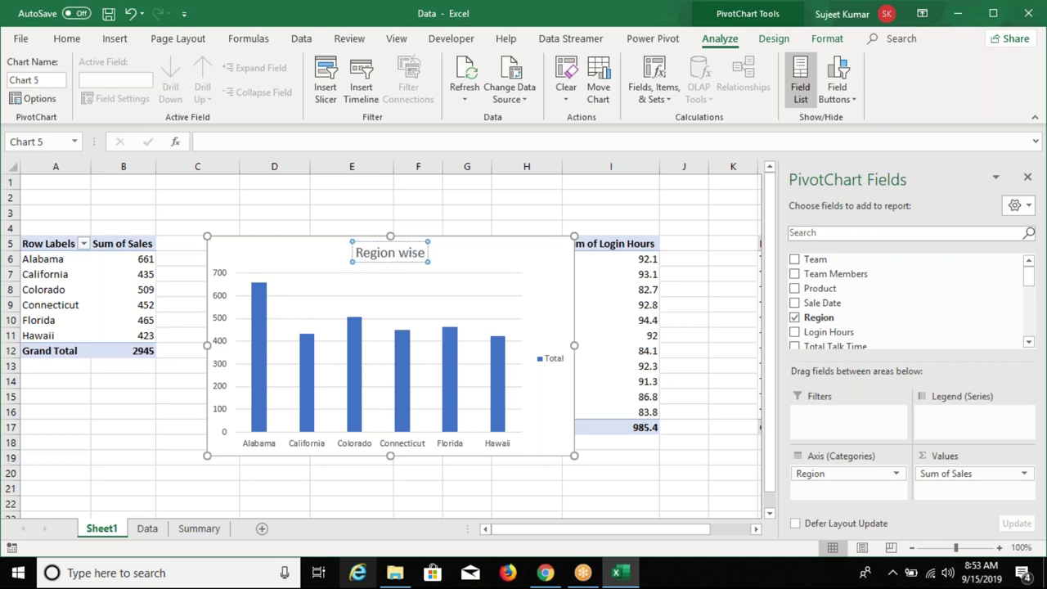
key("Return")
type("To")
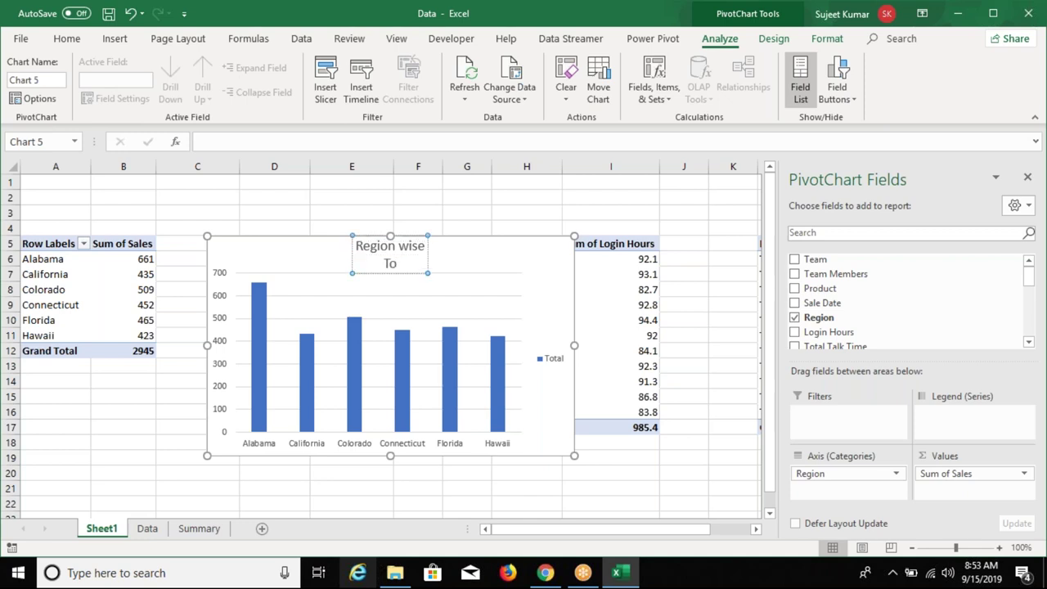
type("tal Sales")
left_click(434, 257)
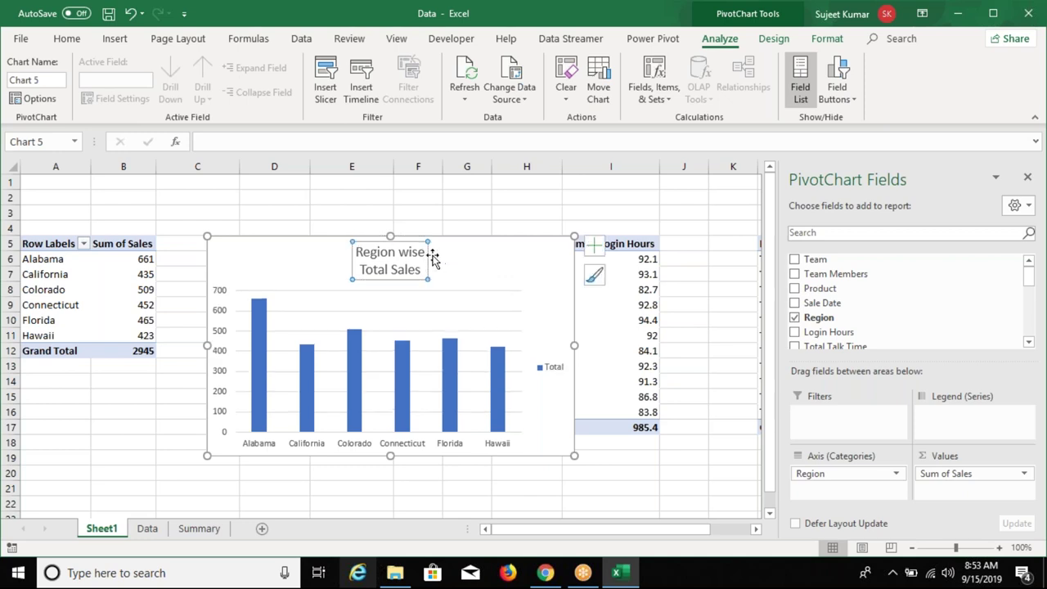
left_click(421, 256)
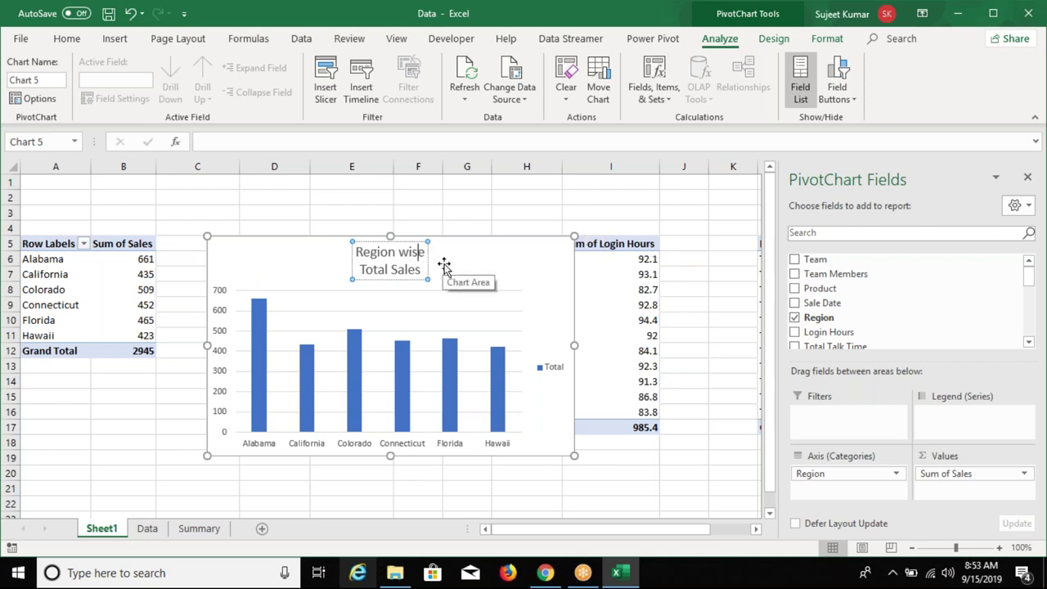
key("Delete")
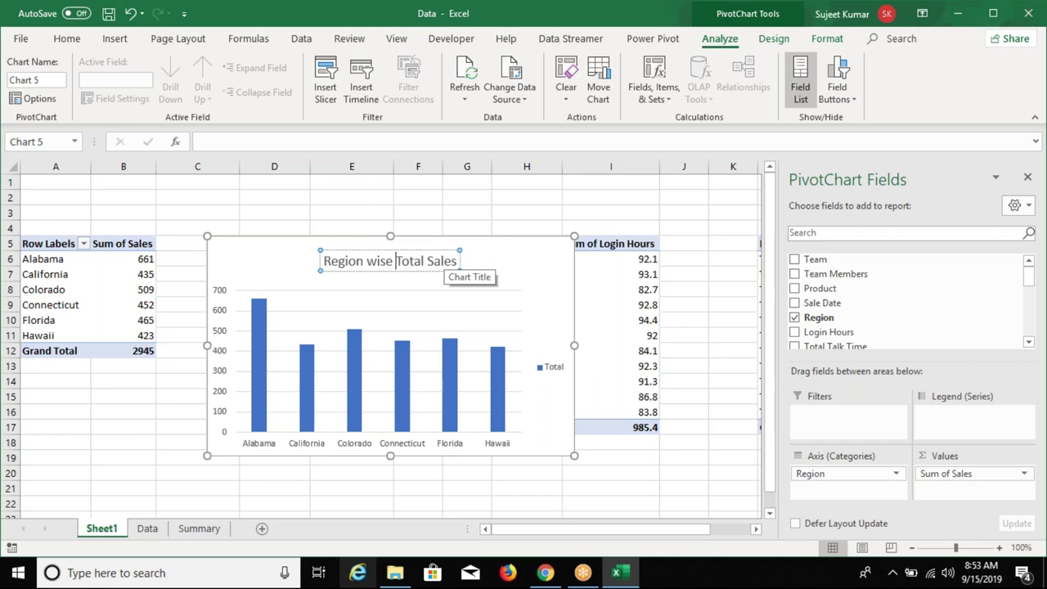
left_click(421, 215)
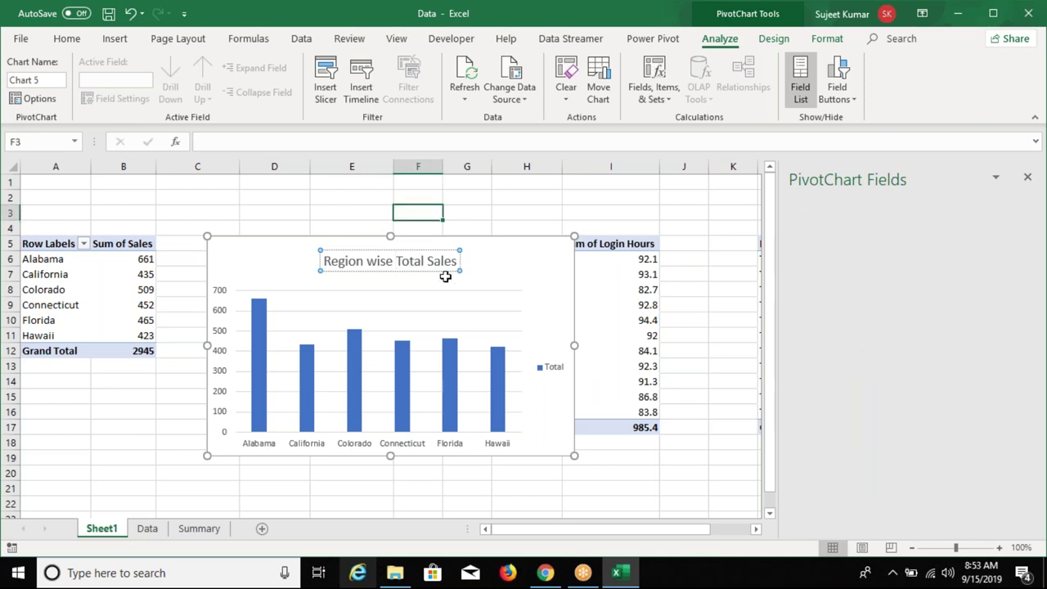
left_click(514, 276)
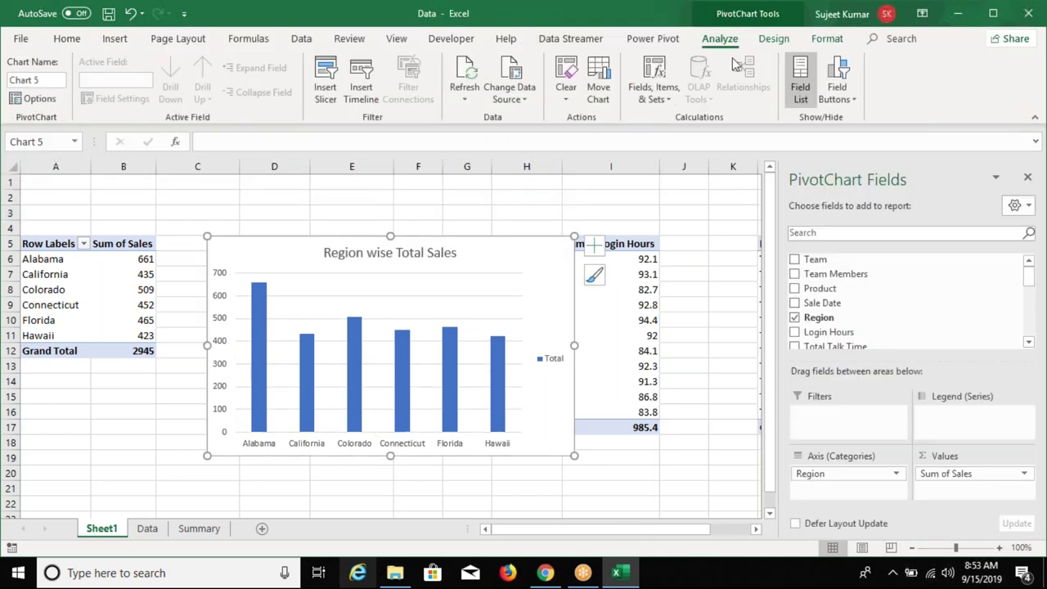
left_click(775, 41)
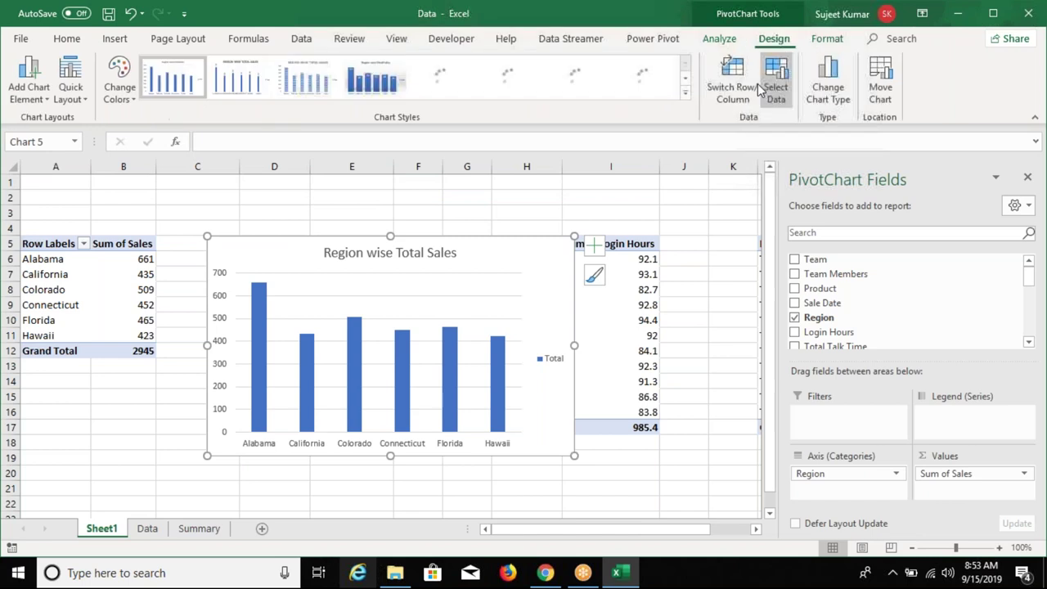
Apply the dark outlined-bar chart style, delete the Total legend, and switch to Summary.
left_click(685, 96)
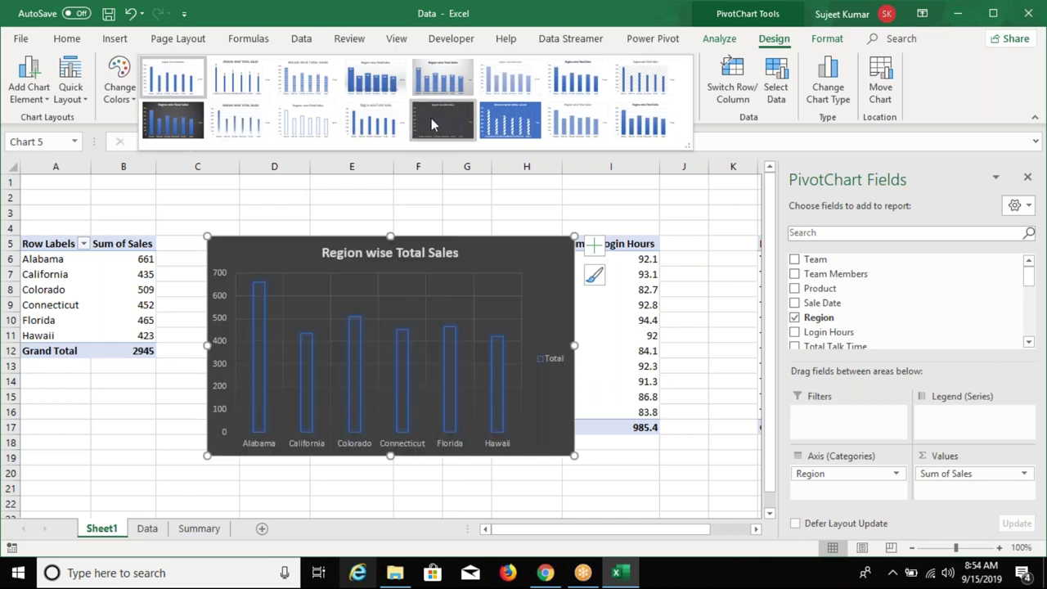
left_click(431, 120)
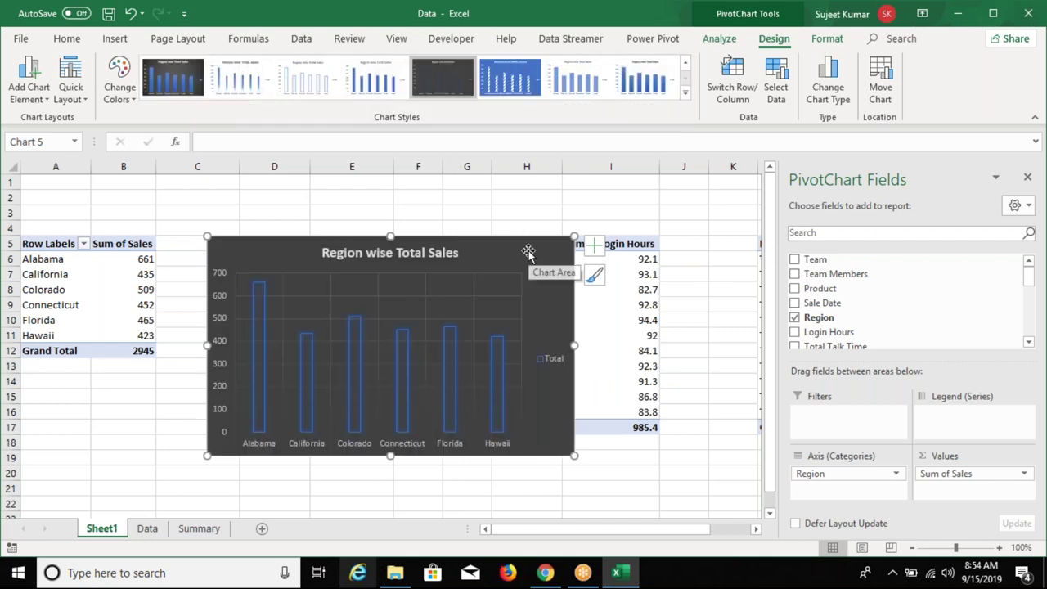
key("Delete")
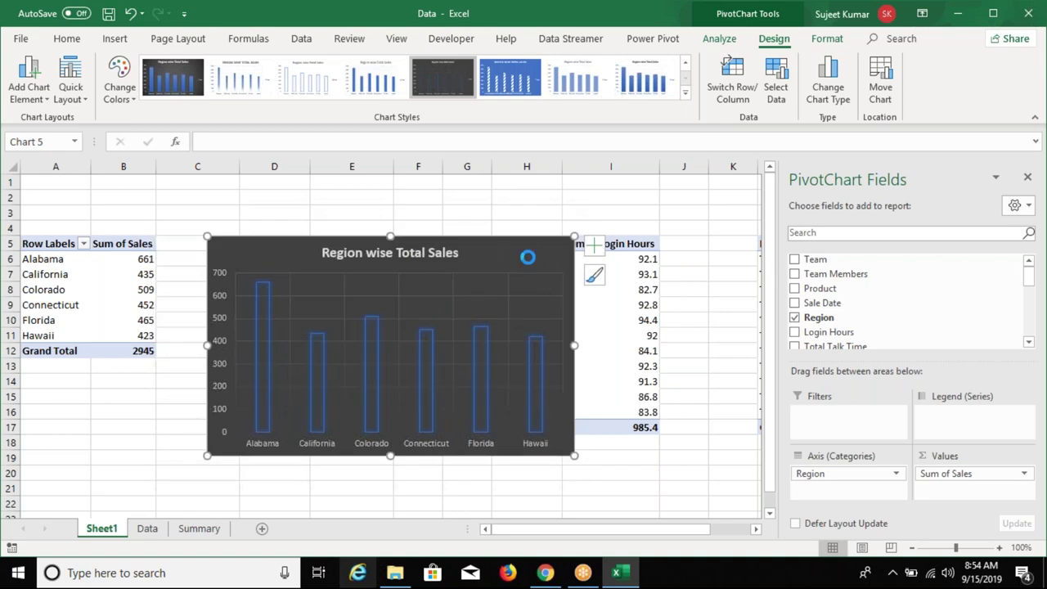
left_click(198, 528)
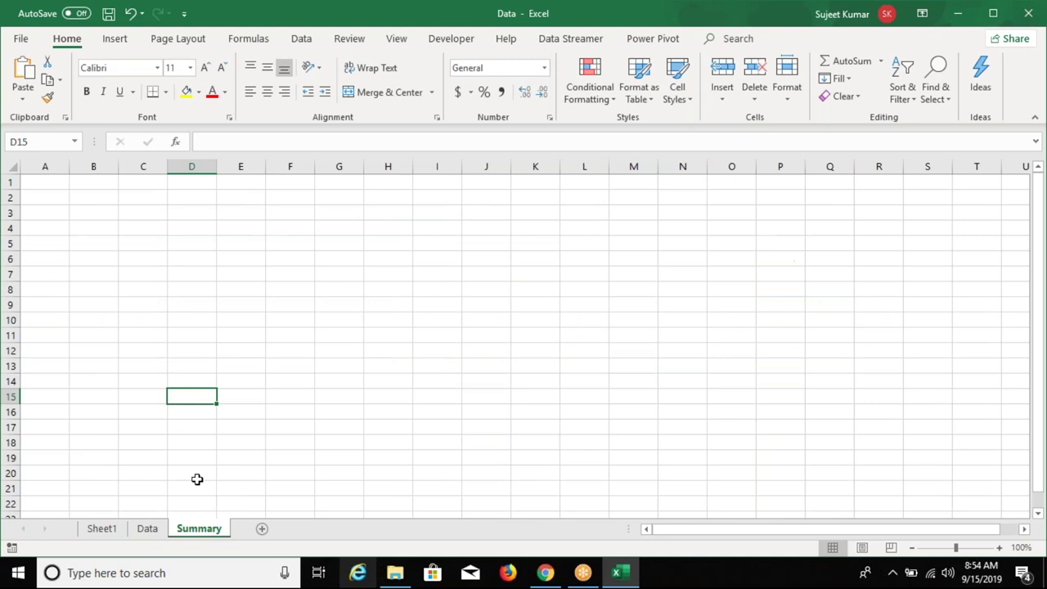
Paste the chart onto Summary, move it below the top rows, and select A1:Q3.
key("ctrl+v")
mouse_move(222, 404)
left_mouse_down()
mouse_move(116, 334)
mouse_move(74, 238)
left_mouse_up()
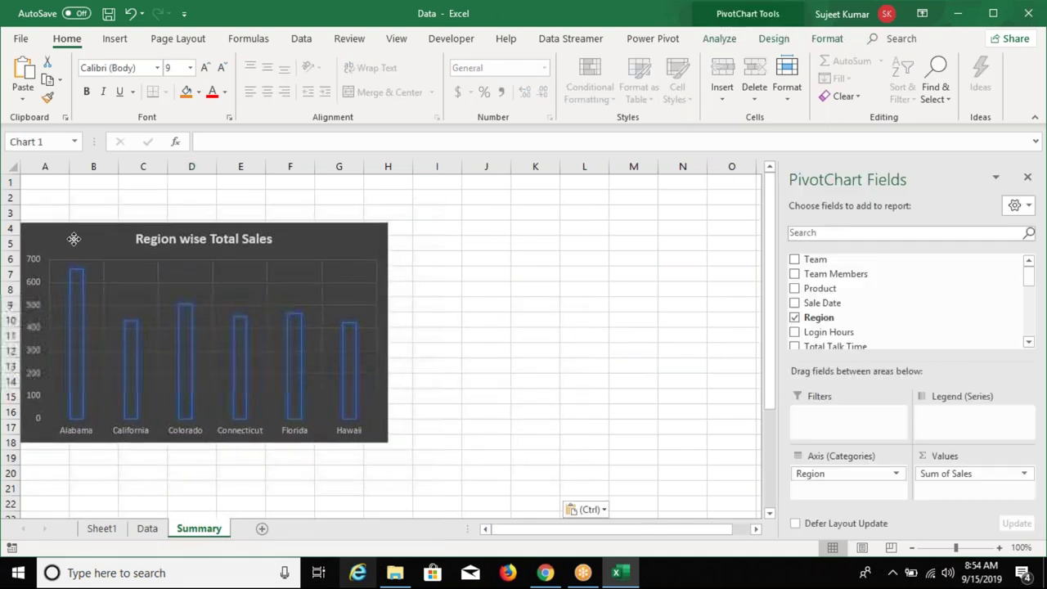
left_click_drag(47, 180, 657, 167)
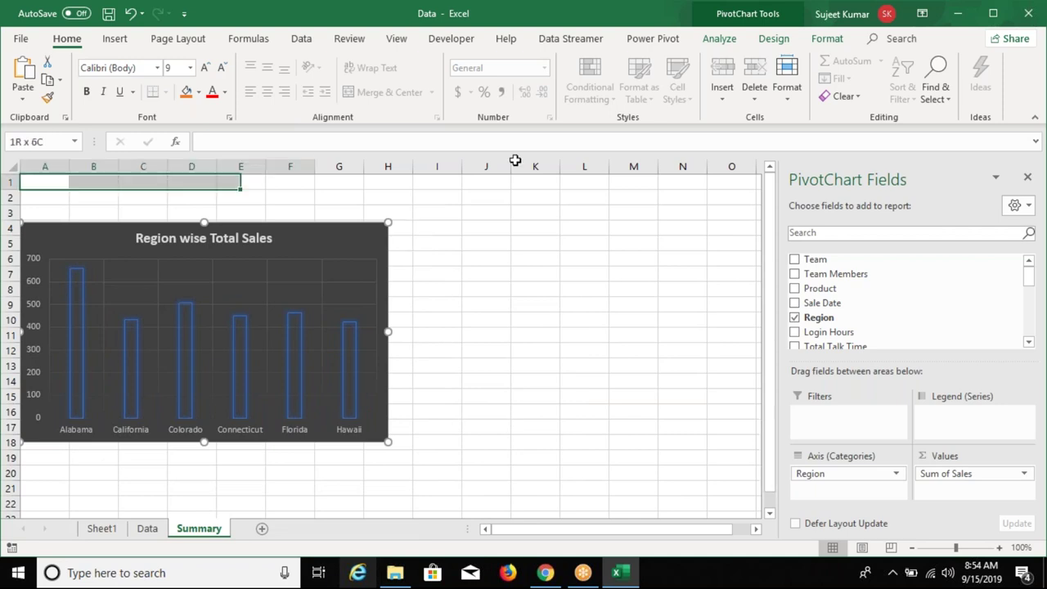
left_click_drag(65, 251, 62, 291)
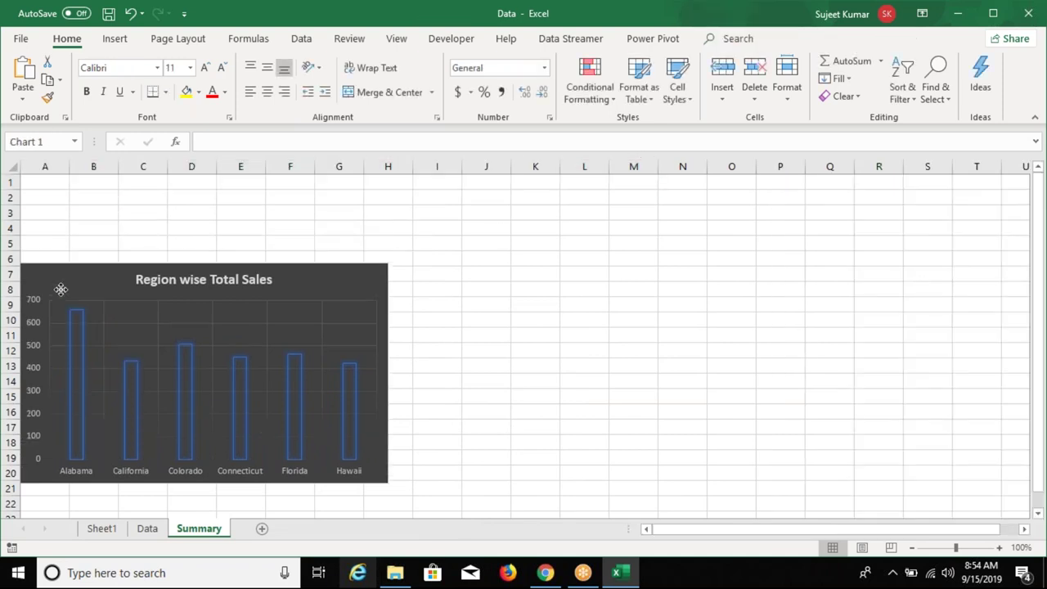
left_click(46, 185)
left_click_drag(113, 186, 898, 211)
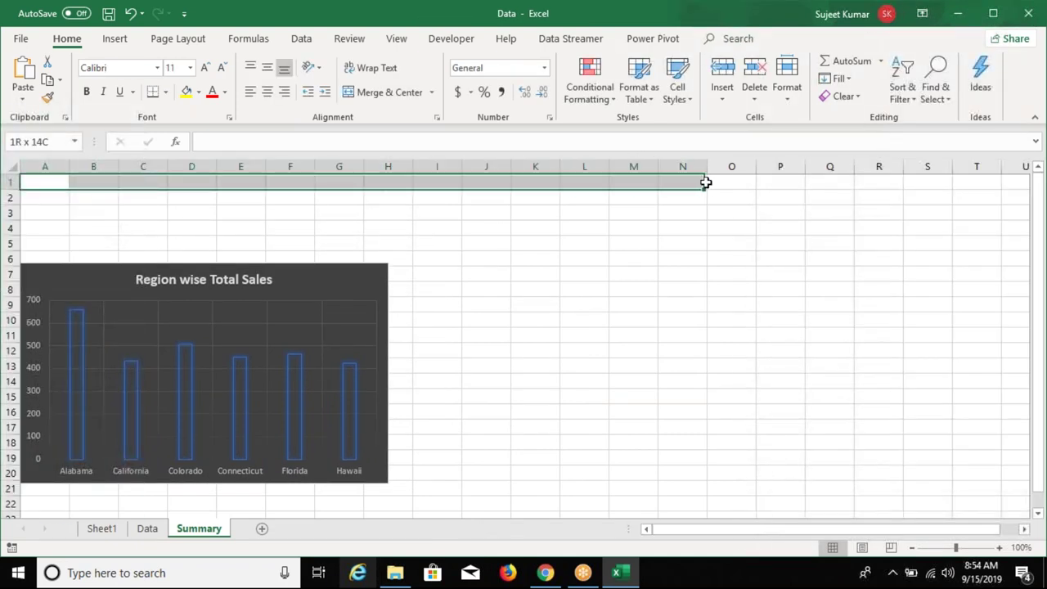
left_click(897, 211)
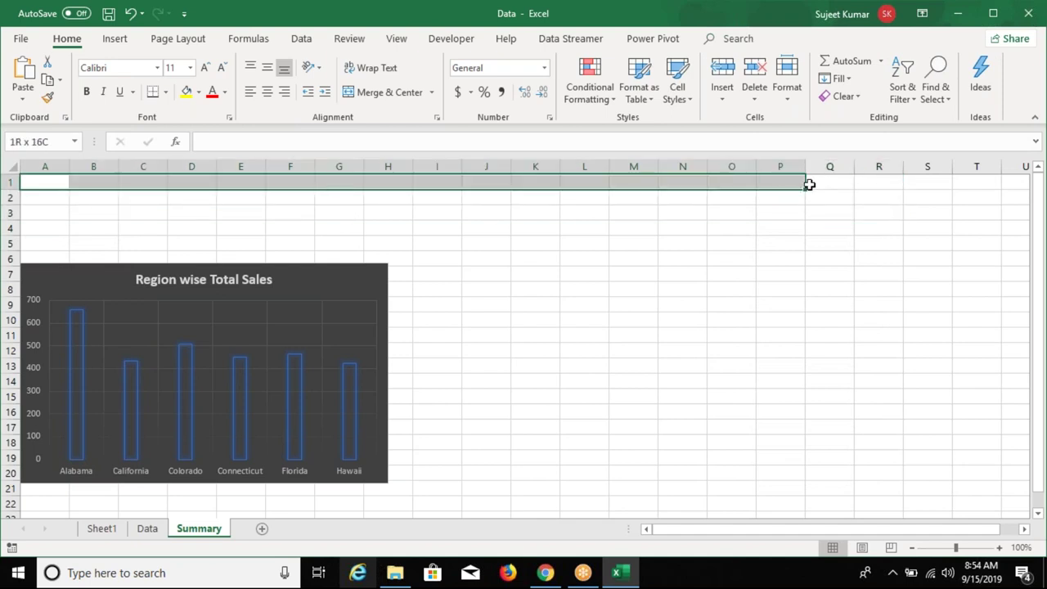
left_click_drag(53, 180, 806, 211)
Merge A1:Q3 and enter 'Call Center Report' in 48-point underlined text.
left_click(391, 95)
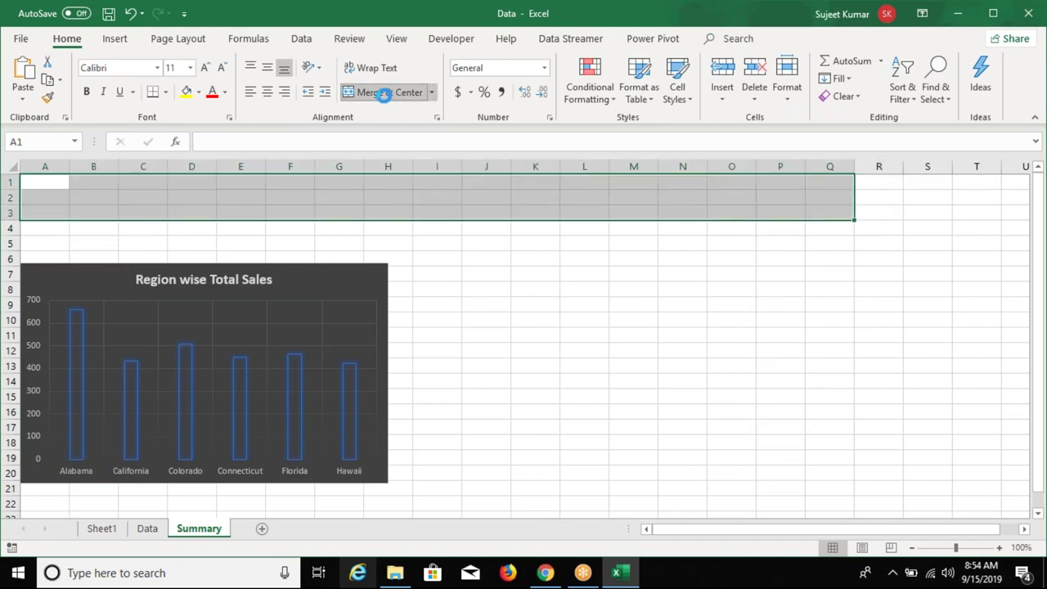
type("Ca")
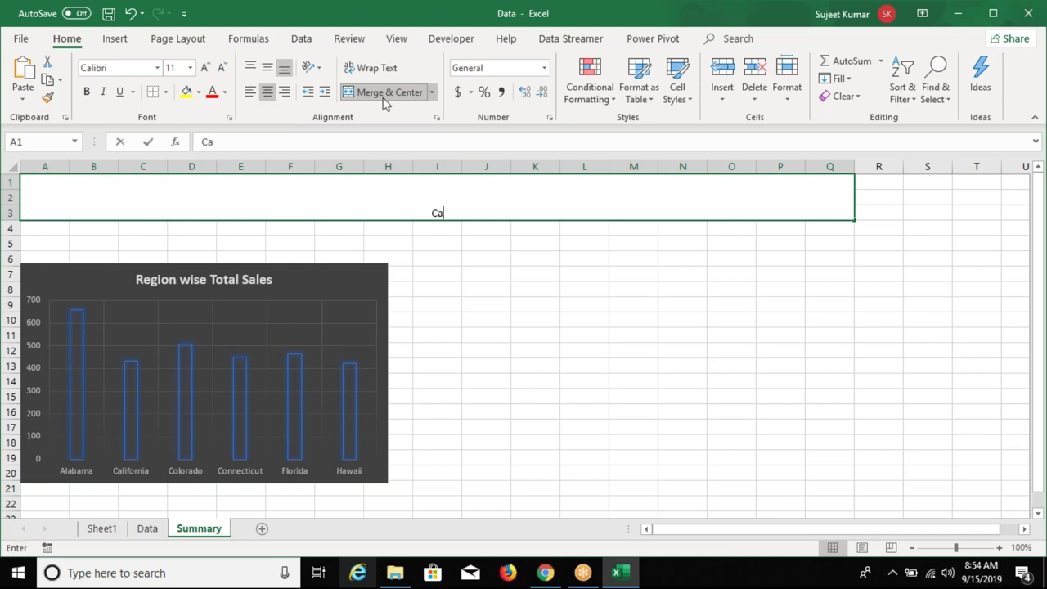
type("ll Center Report")
key("ctrl+Return")
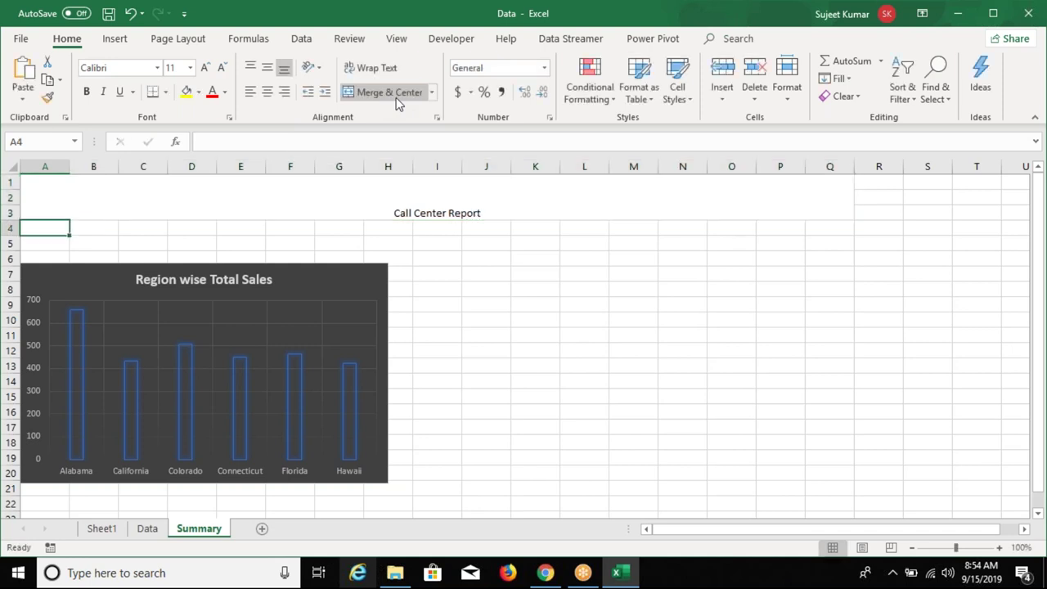
left_click(423, 188)
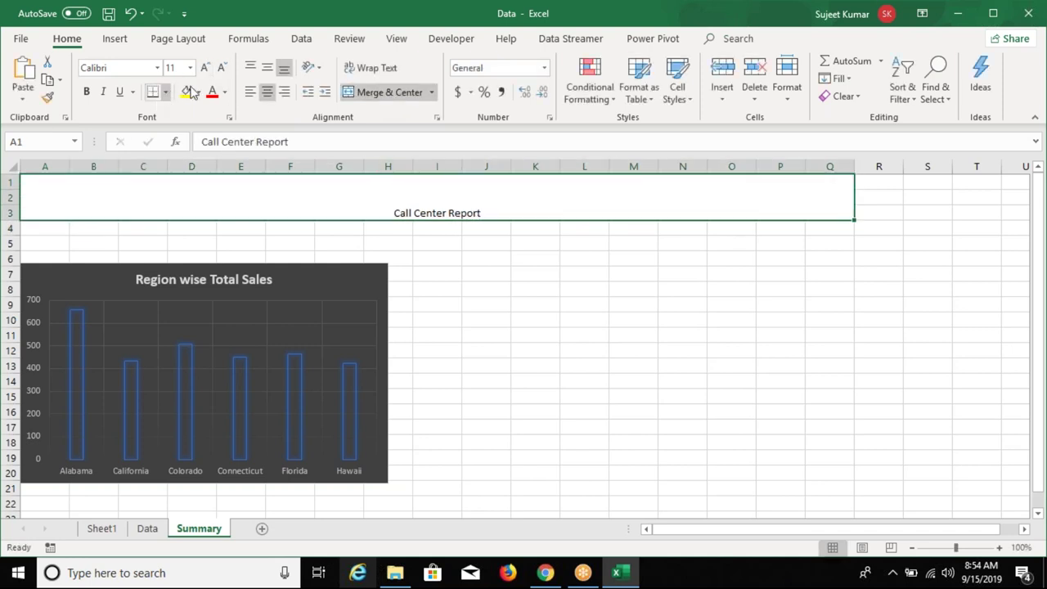
left_click(205, 72)
left_click(204, 72)
left_click(204, 72)
left_click(205, 72)
left_click(204, 72)
left_click(205, 72)
left_click(204, 68)
left_click(204, 67)
left_click(205, 68)
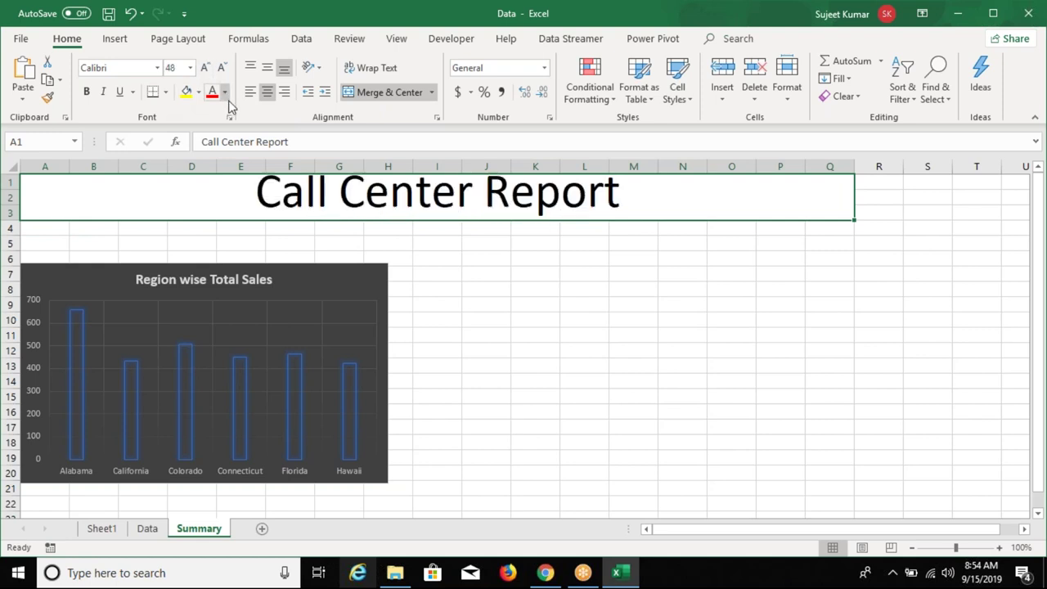
key("ctrl+u")
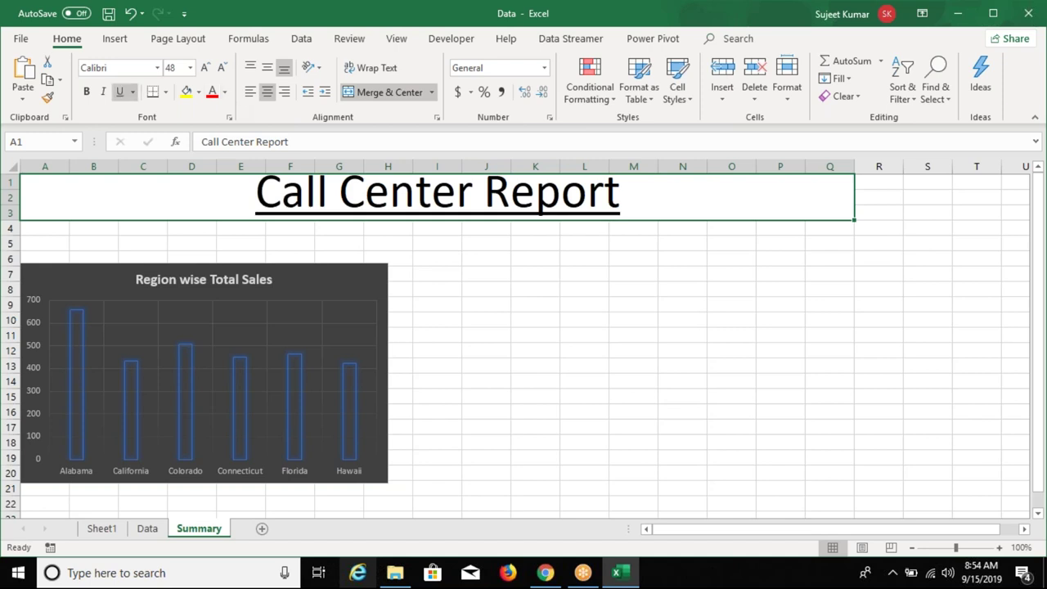
Enter 'Month' in A4 and the September date 19-Sep in B4.
left_click(61, 230)
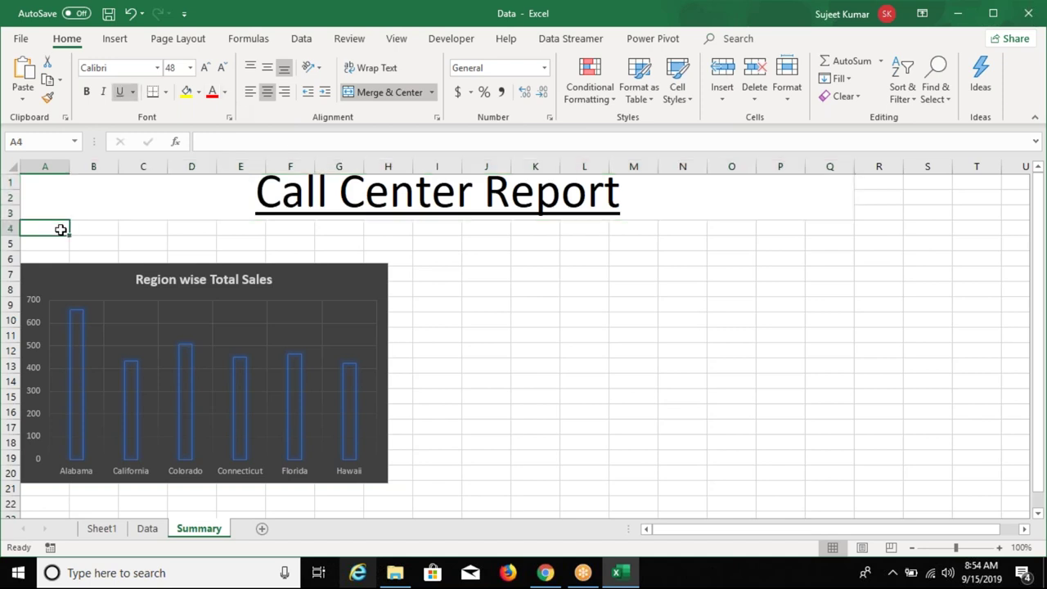
type("Month")
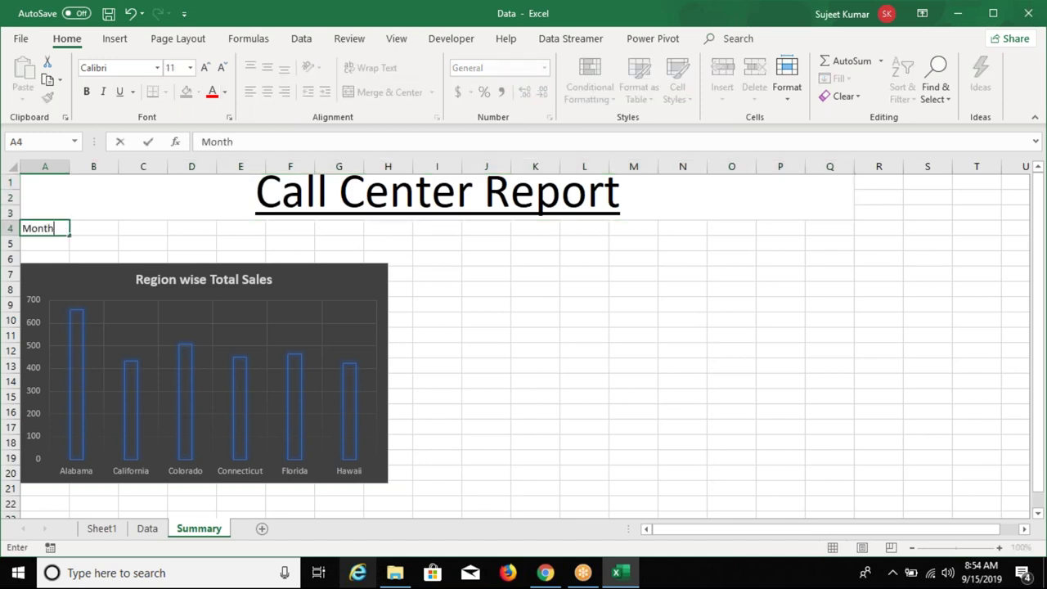
key("Tab")
type("Sep")
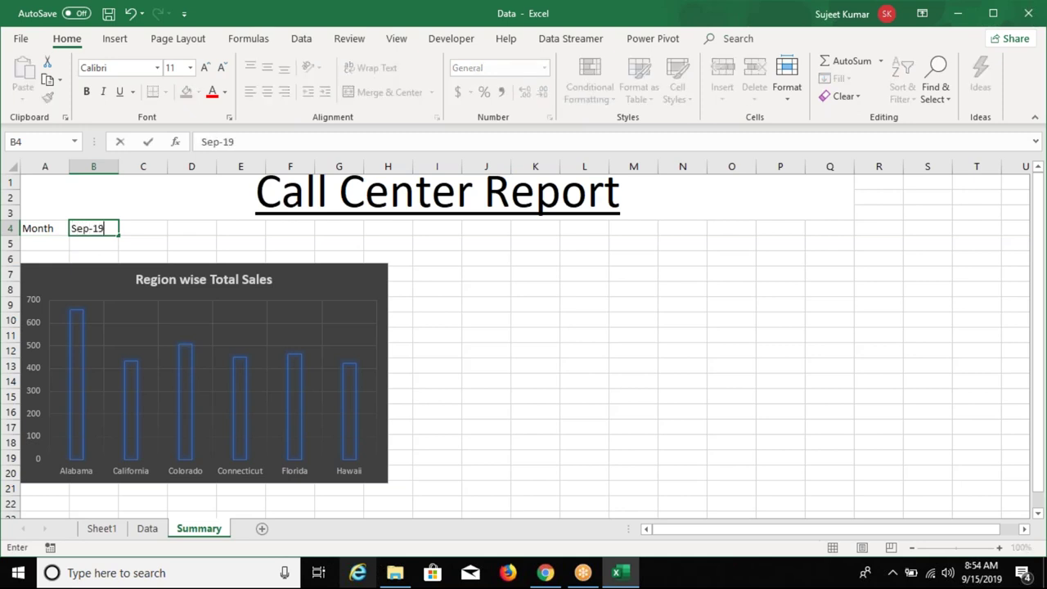
key("Return")
left_click(104, 230)
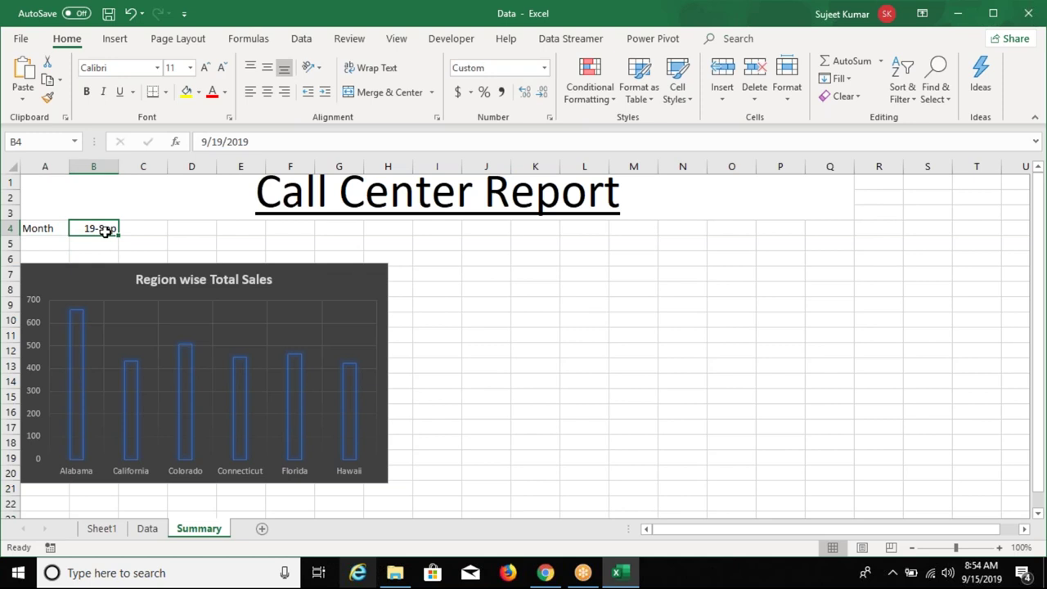
Apply the custom number format mmm-yy to B4 so it reads Sep-19.
right_click(104, 232)
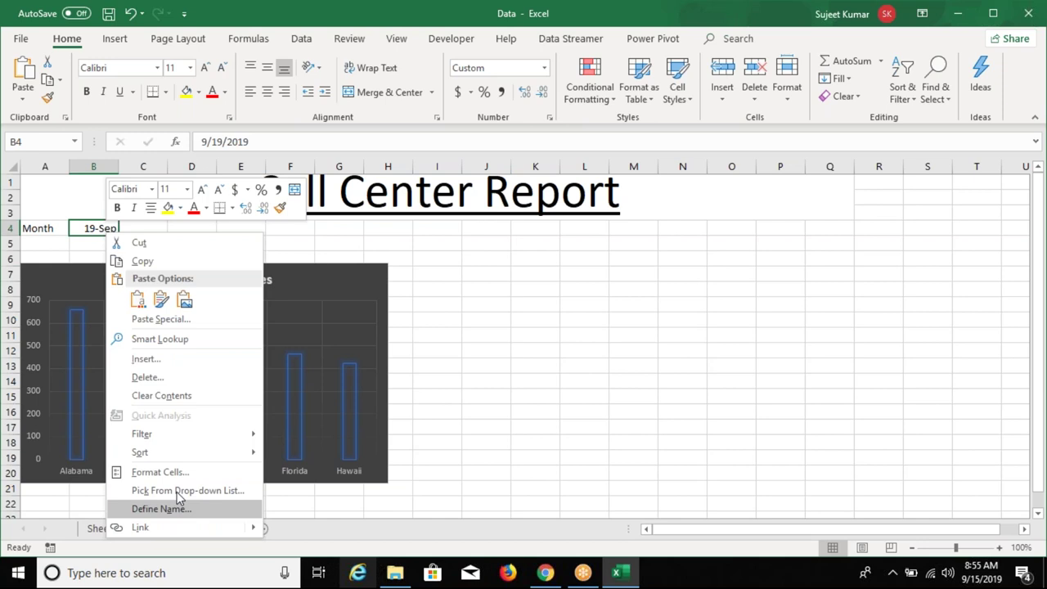
key("Escape")
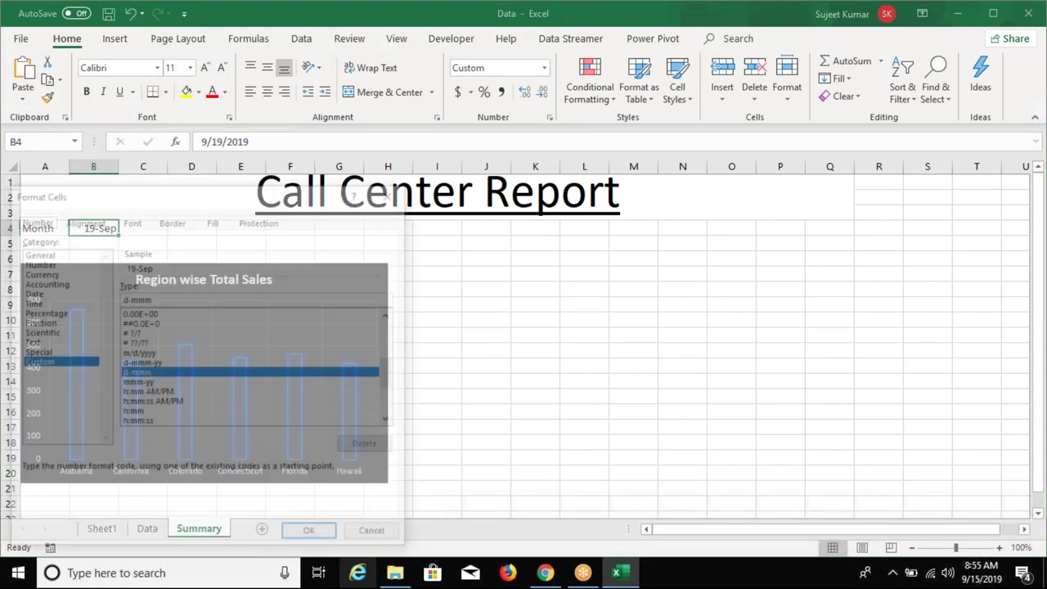
left_click_drag(152, 298, 111, 299)
type("mmm-yy")
key("Return")
left_click(533, 258)
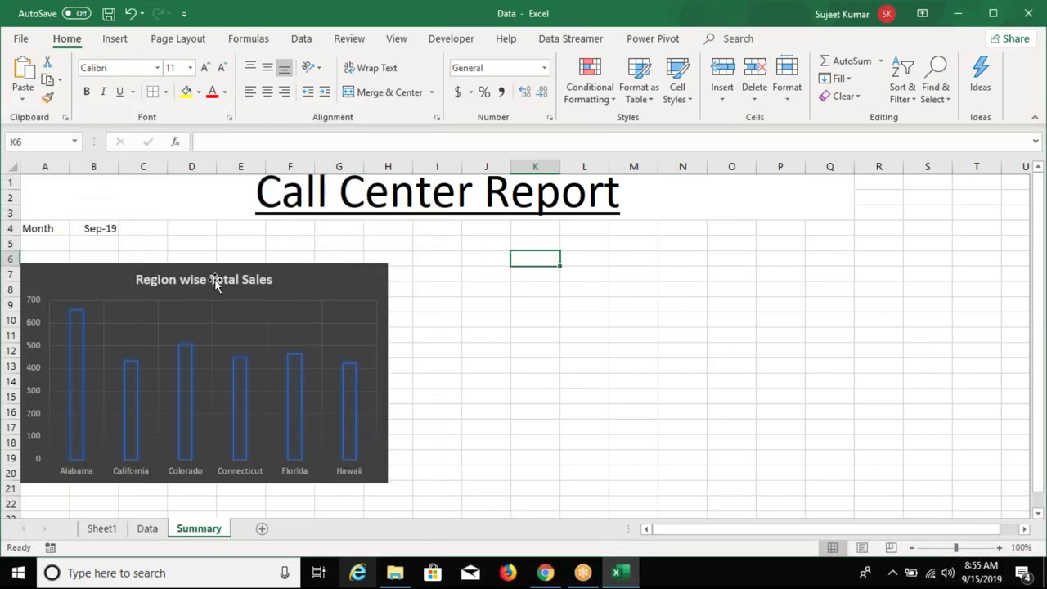
Nudge the Region wise Total Sales chart upward and bold the Month and Sep-19 cells A4:B4.
left_click(95, 270)
left_click_drag(95, 269, 96, 257)
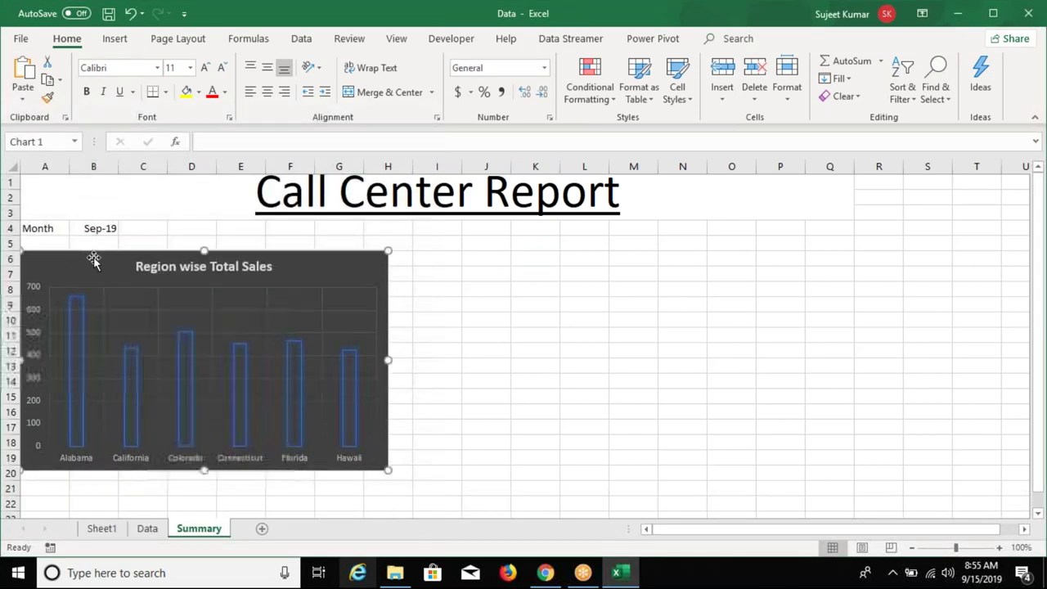
left_click_drag(46, 229, 85, 228)
key("ctrl+b")
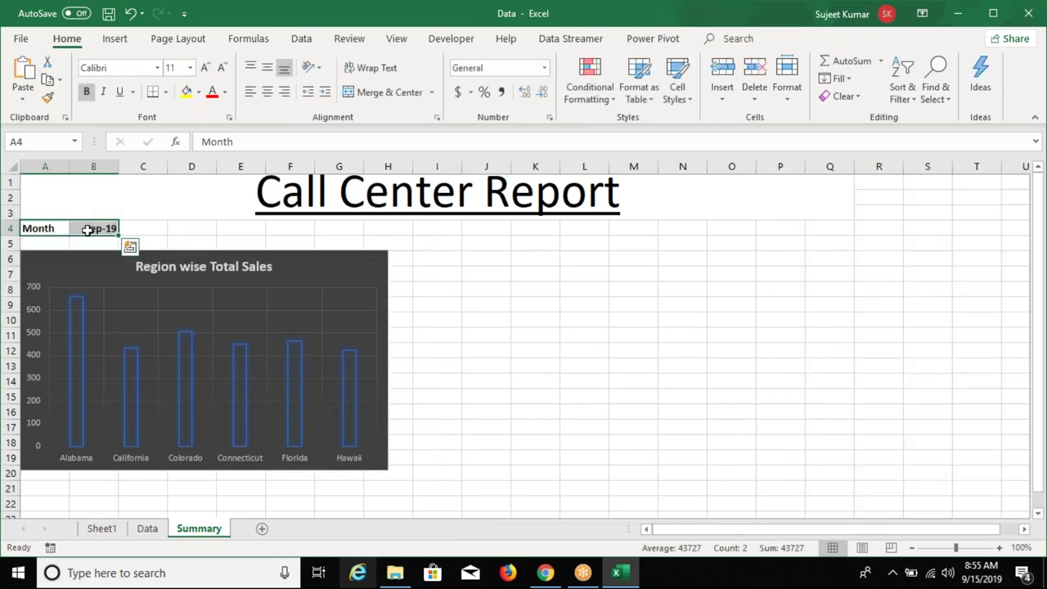
left_click(397, 227)
Give the report area A1:T80 a light-blue fill.
left_click_drag(73, 196, 978, 473)
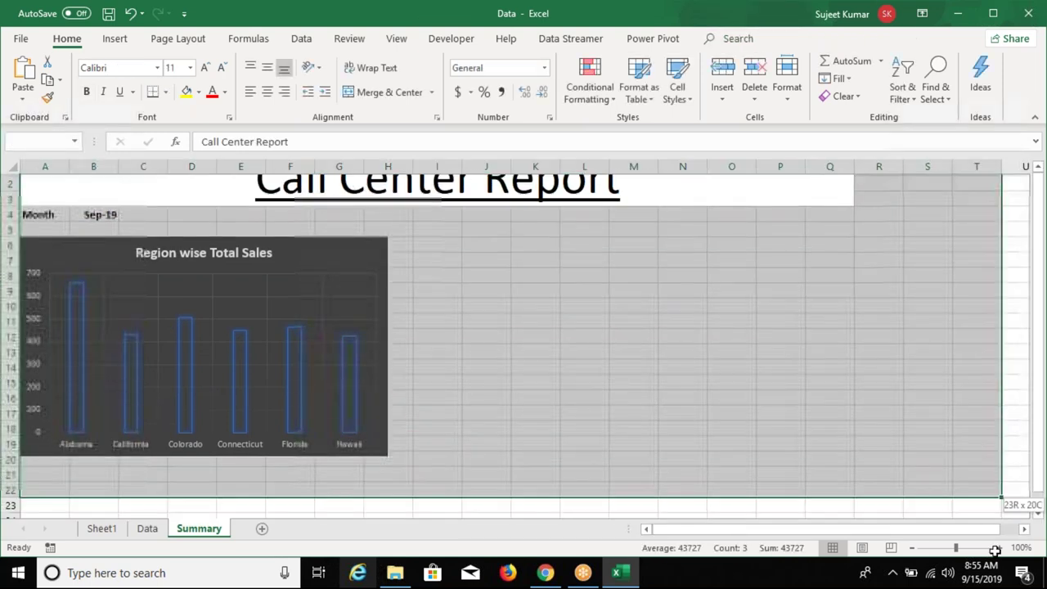
left_click_drag(978, 474, 985, 482)
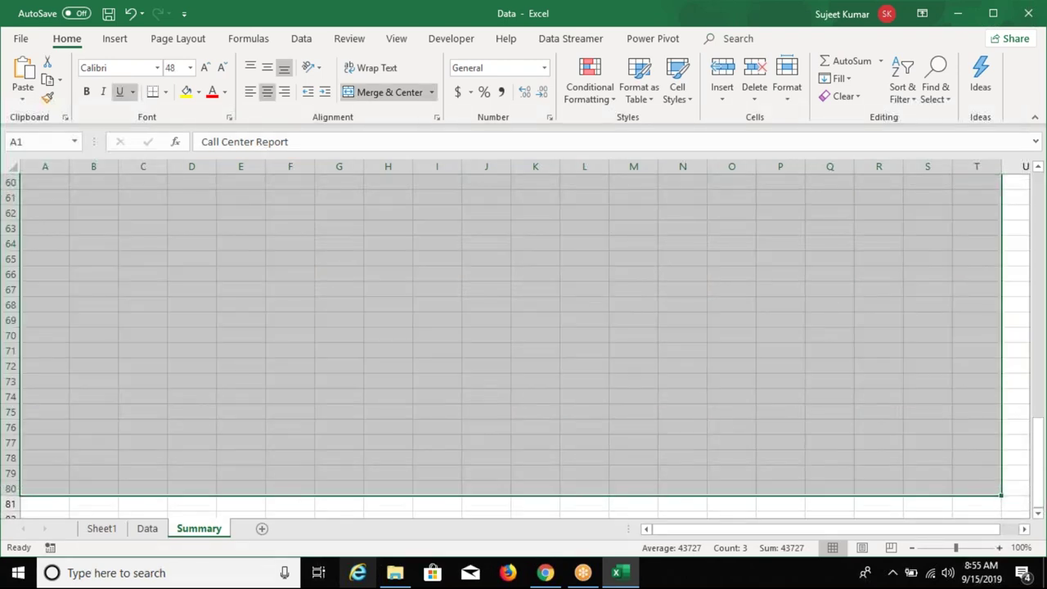
left_click(198, 91)
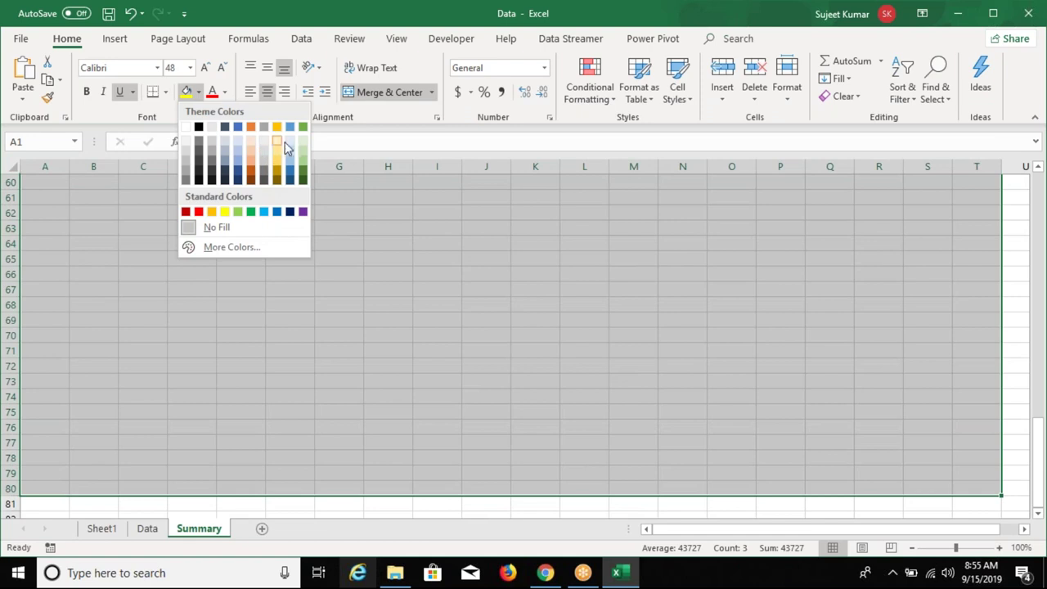
key("Escape")
scroll(524, 327, "up", 20)
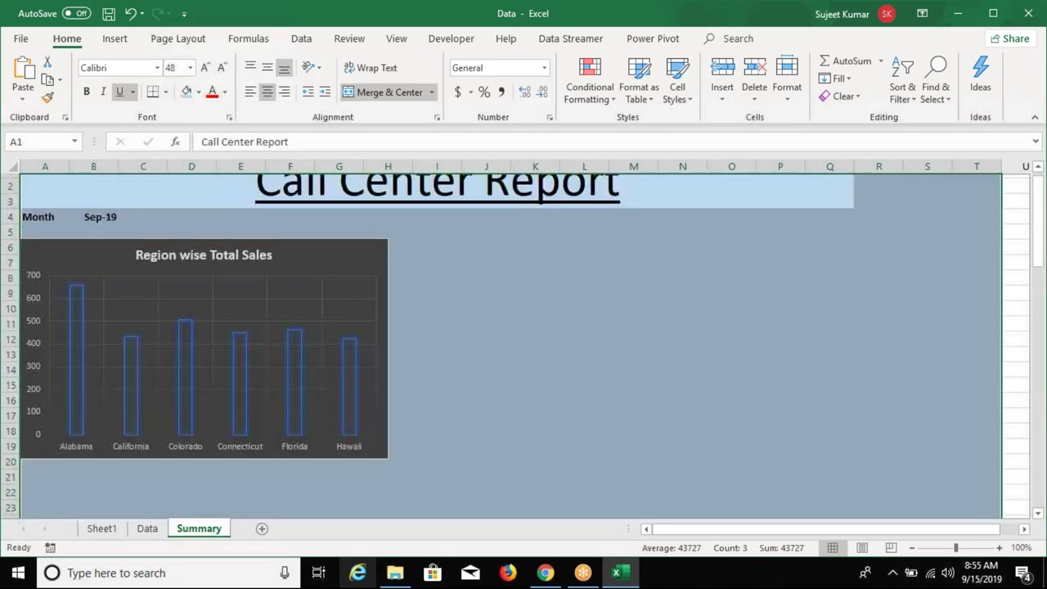
left_click(535, 273)
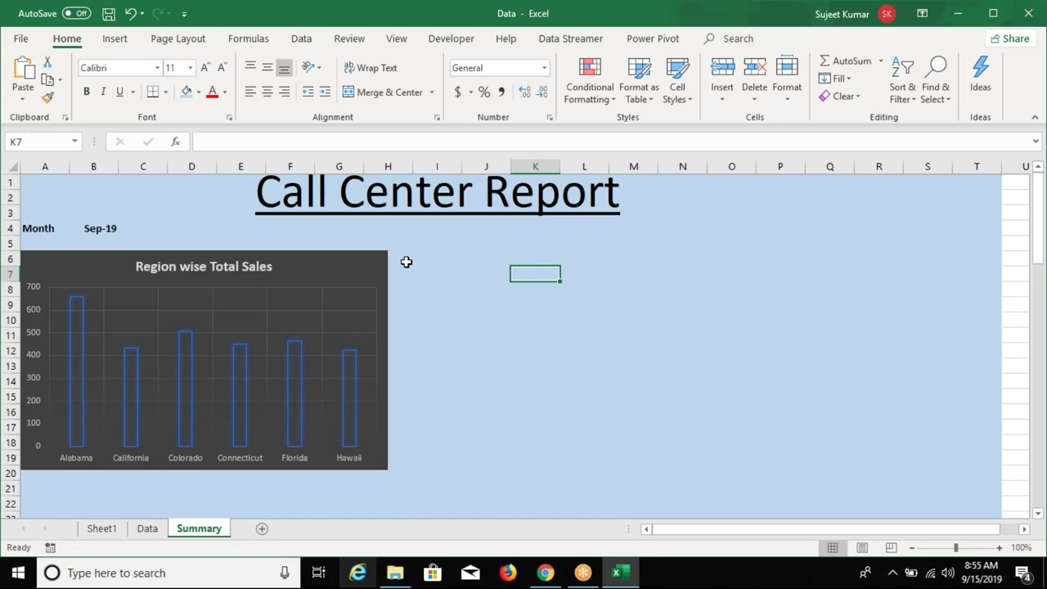
left_click(406, 262)
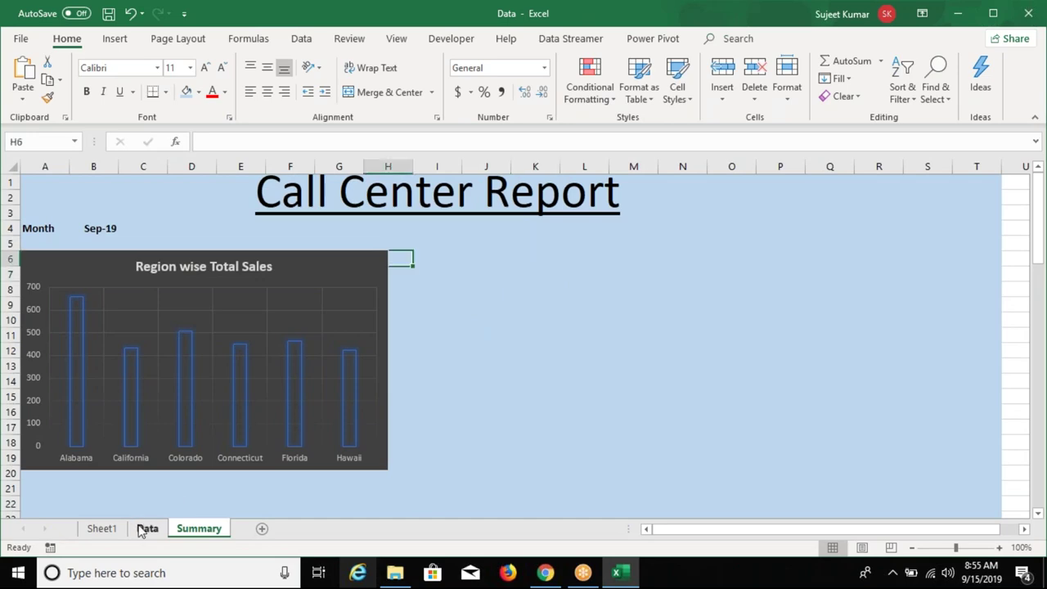
Go to Sheet1 and select a cell in the Sum of Revenue pivot table.
left_click(141, 529)
left_click(102, 529)
left_click(325, 270)
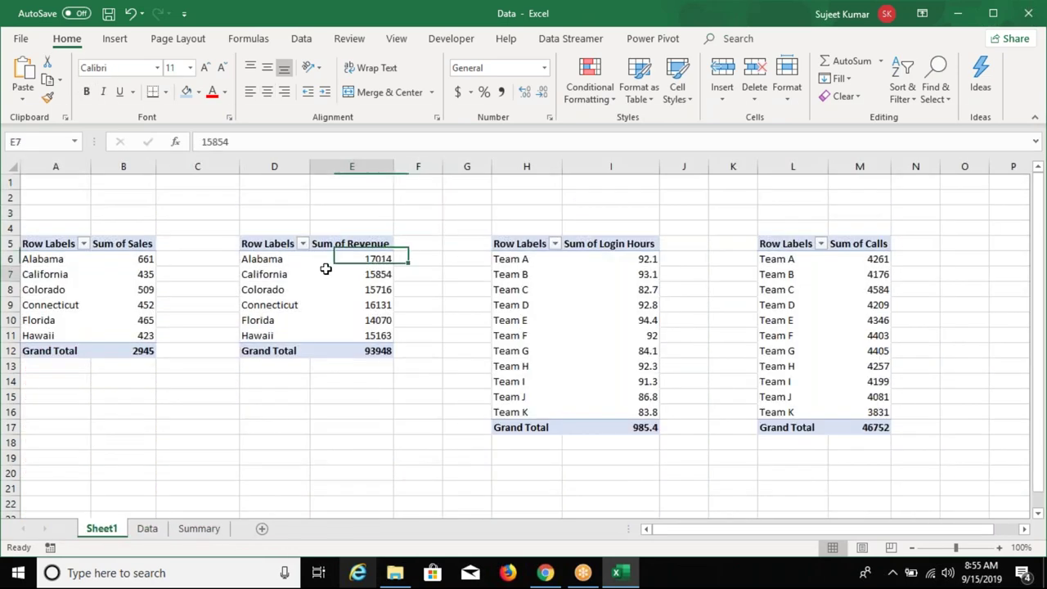
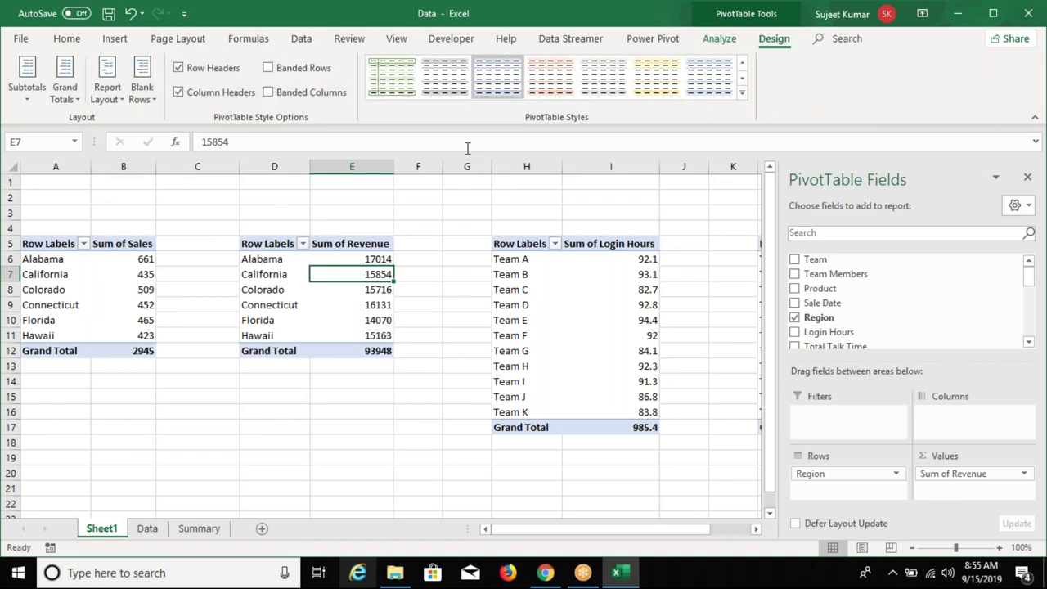
Insert a Clustered Column pivot chart from the regional revenue pivot table.
left_click(652, 40)
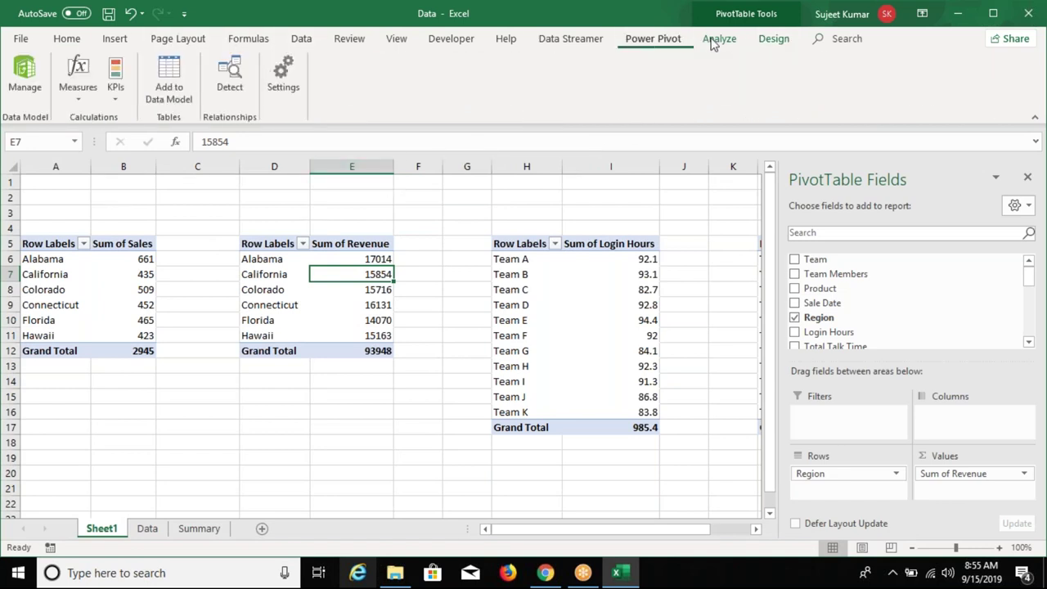
left_click(712, 43)
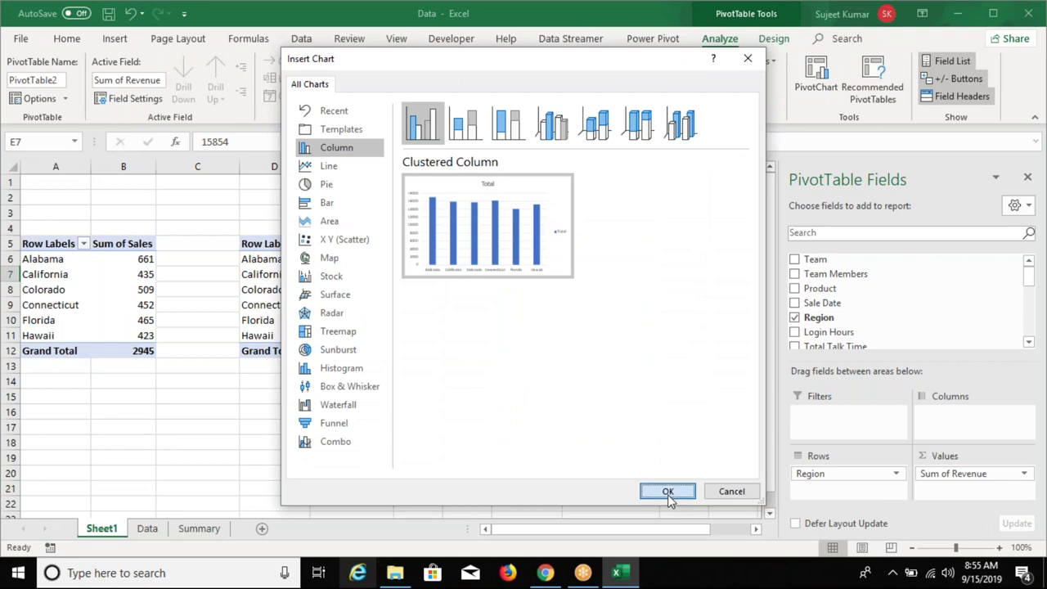
left_click(667, 492)
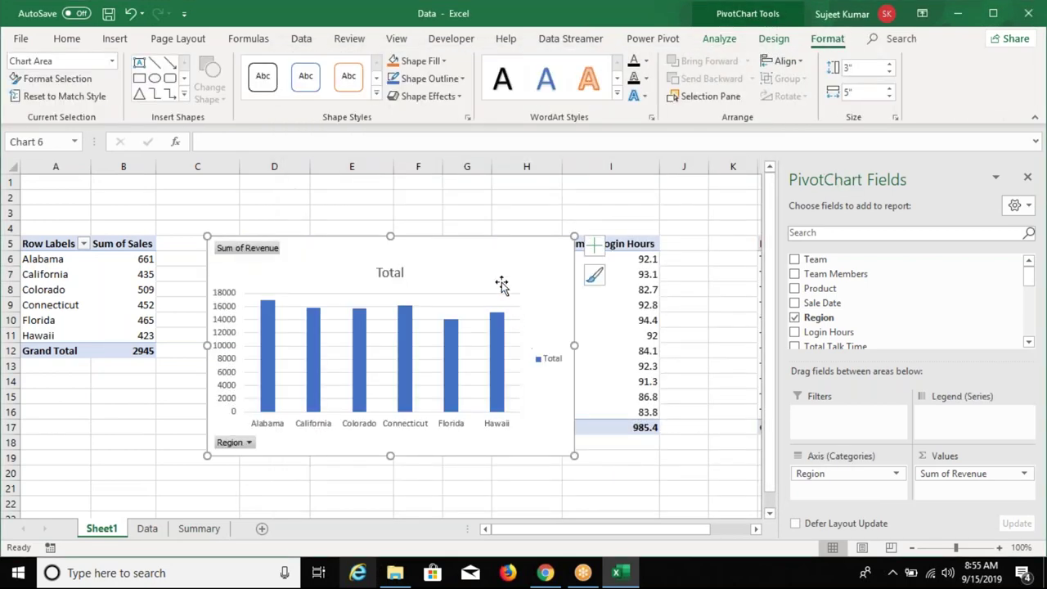
Apply the blue striped chart style to the revenue chart.
left_click(773, 39)
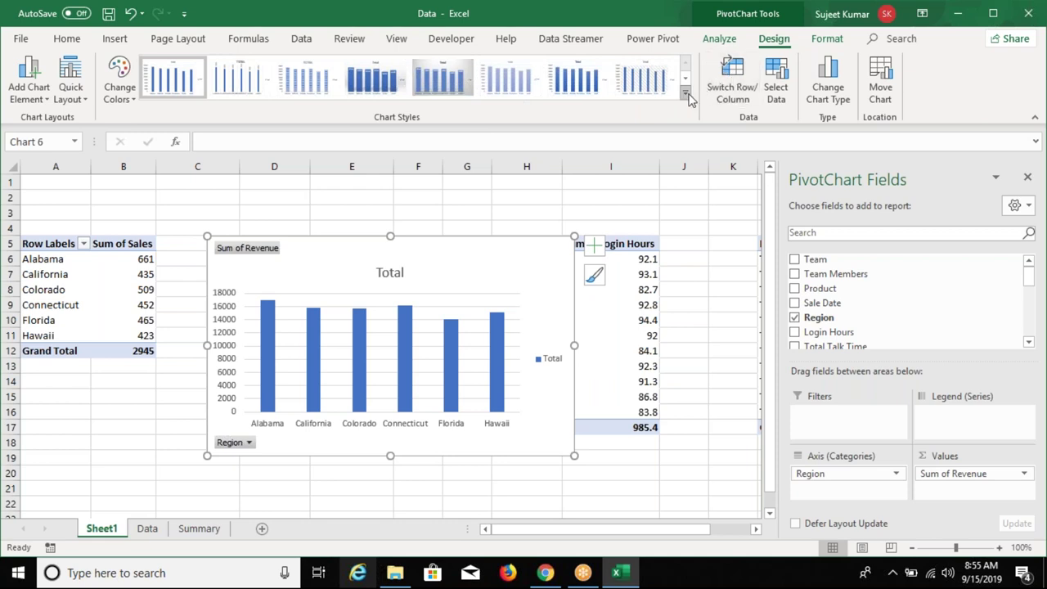
left_click(441, 78)
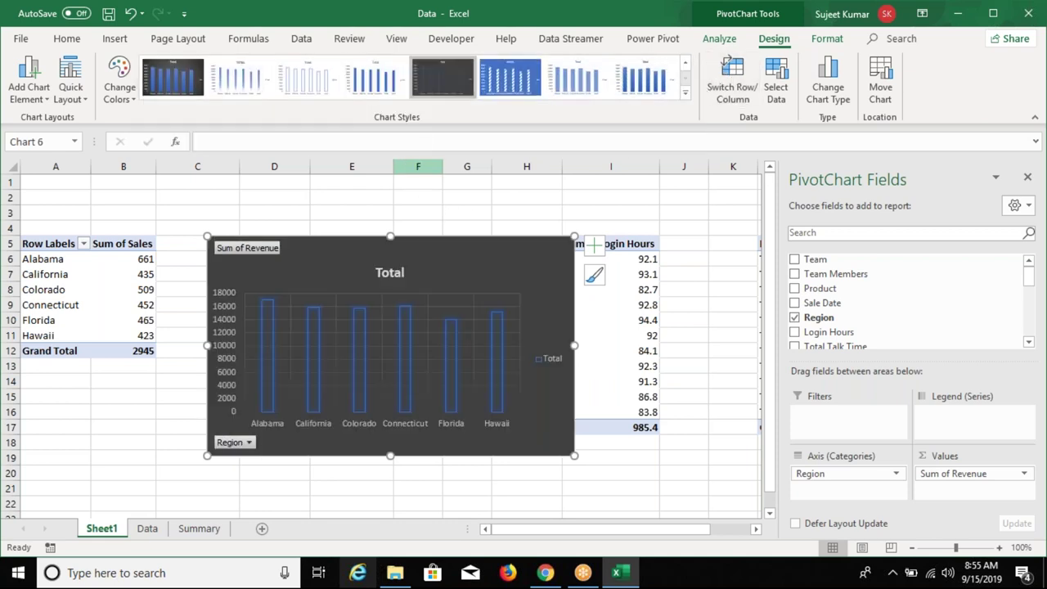
left_click(524, 93)
left_click(401, 273)
Hide the chart's field buttons, delete its legend, and move it lower left.
right_click(248, 251)
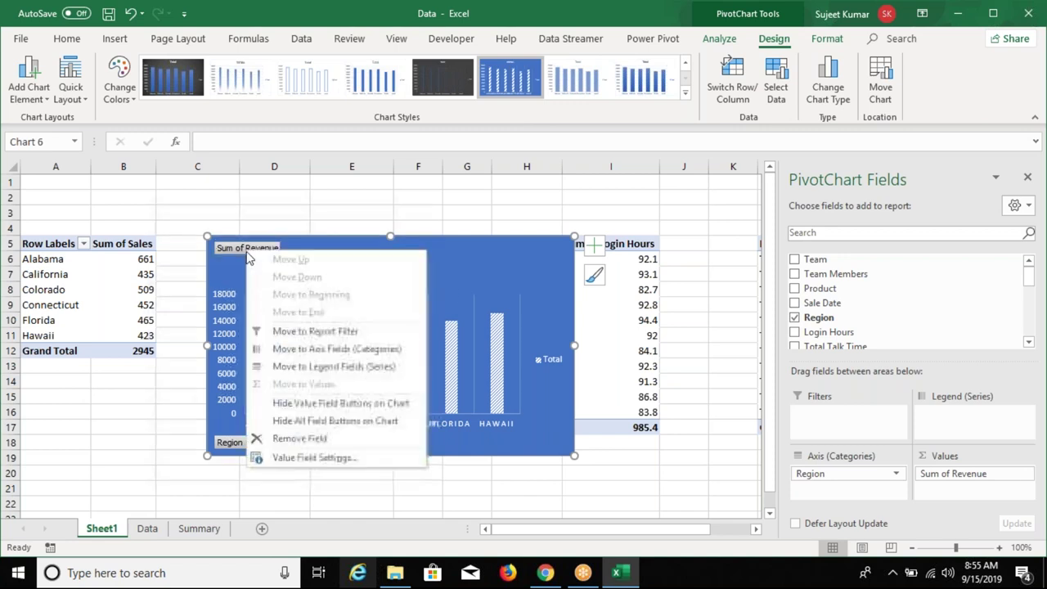
key("Escape")
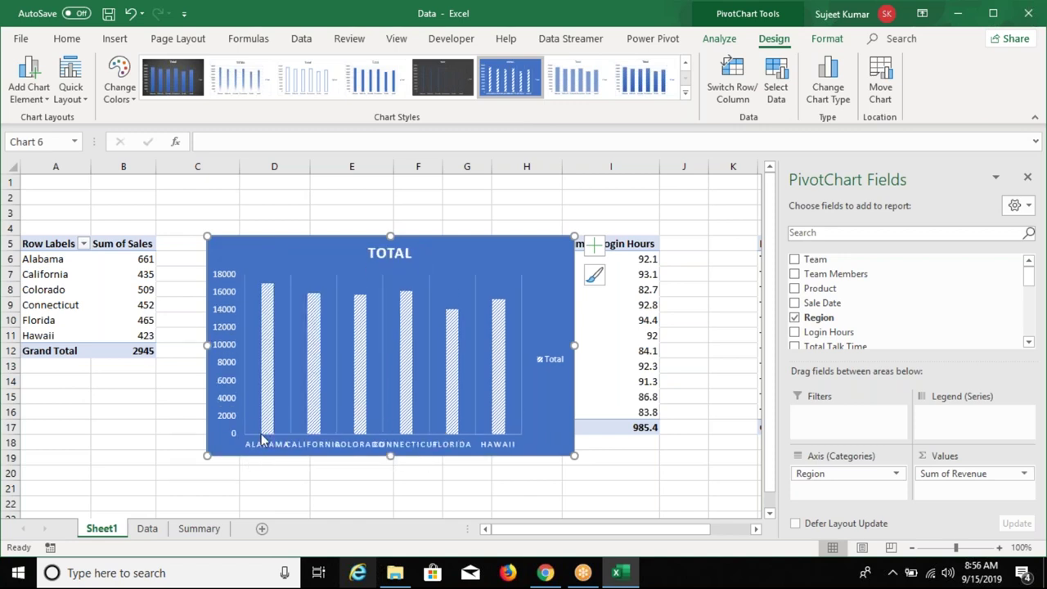
left_click(546, 363)
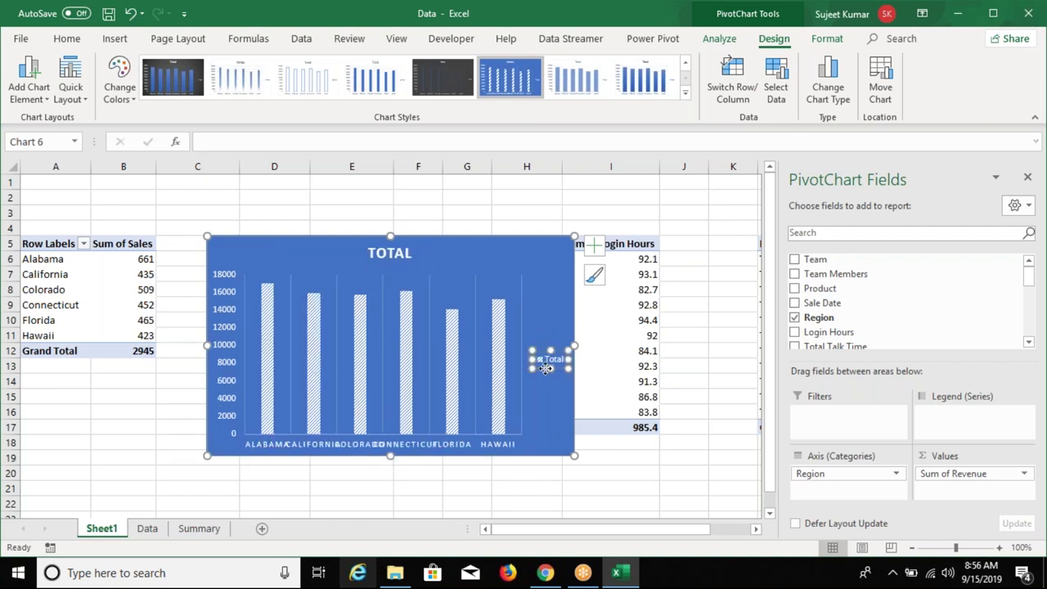
key("Delete")
left_click_drag(302, 304, 274, 374)
Title the revenue chart 'REGION WISE REVENUE'.
left_click(361, 324)
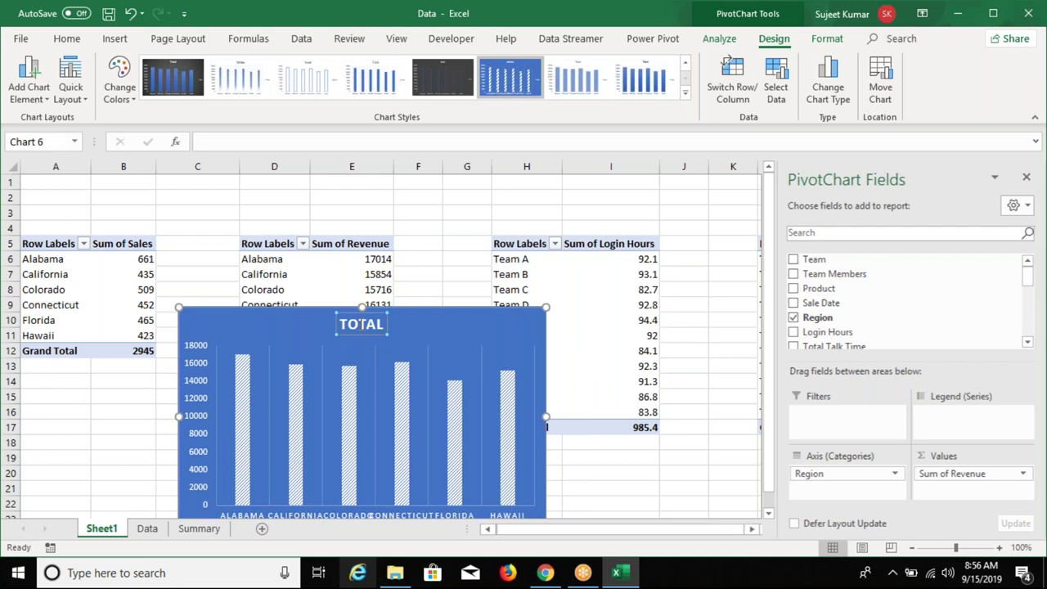
double_click(361, 324)
type("RE")
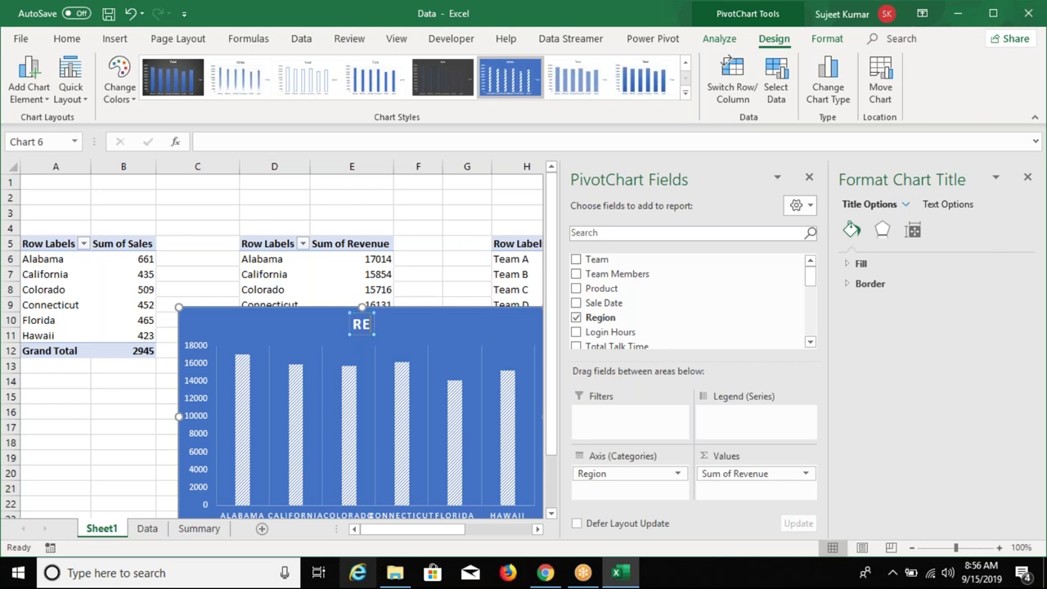
type("GION")
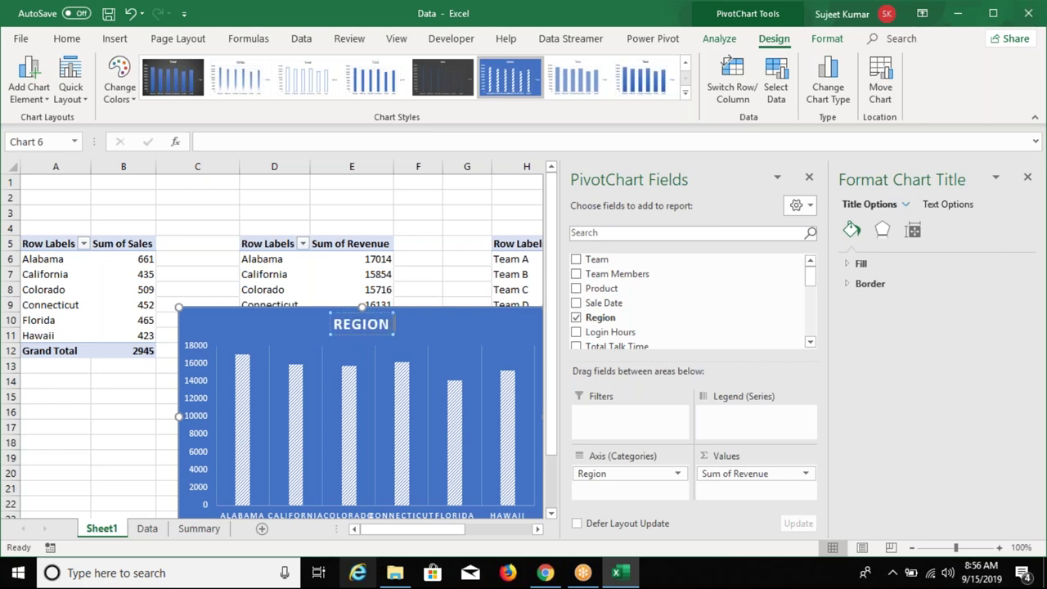
type(" WISE")
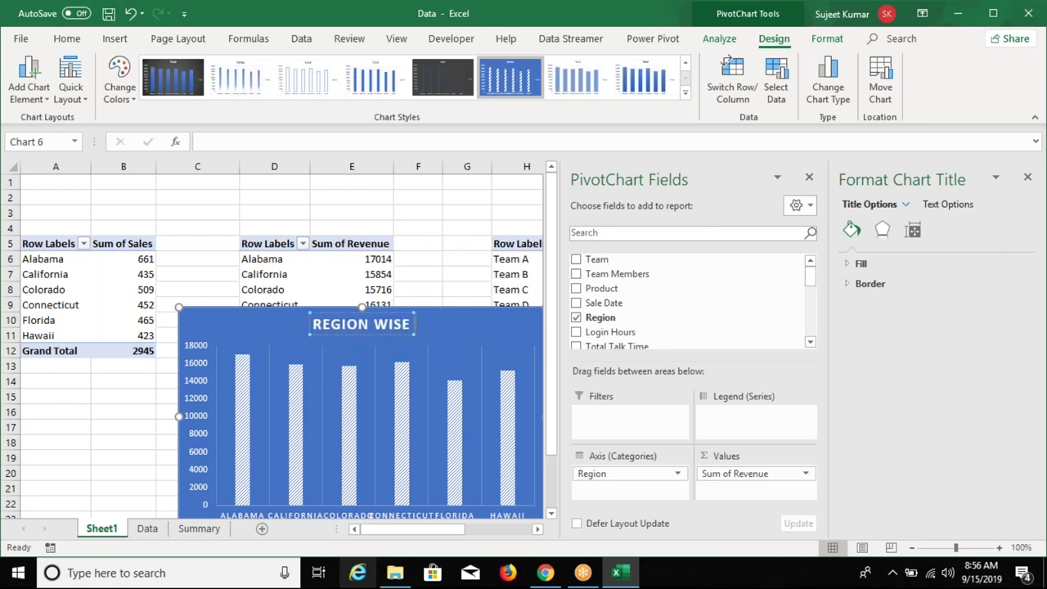
type(" REVENUE")
left_click(240, 328)
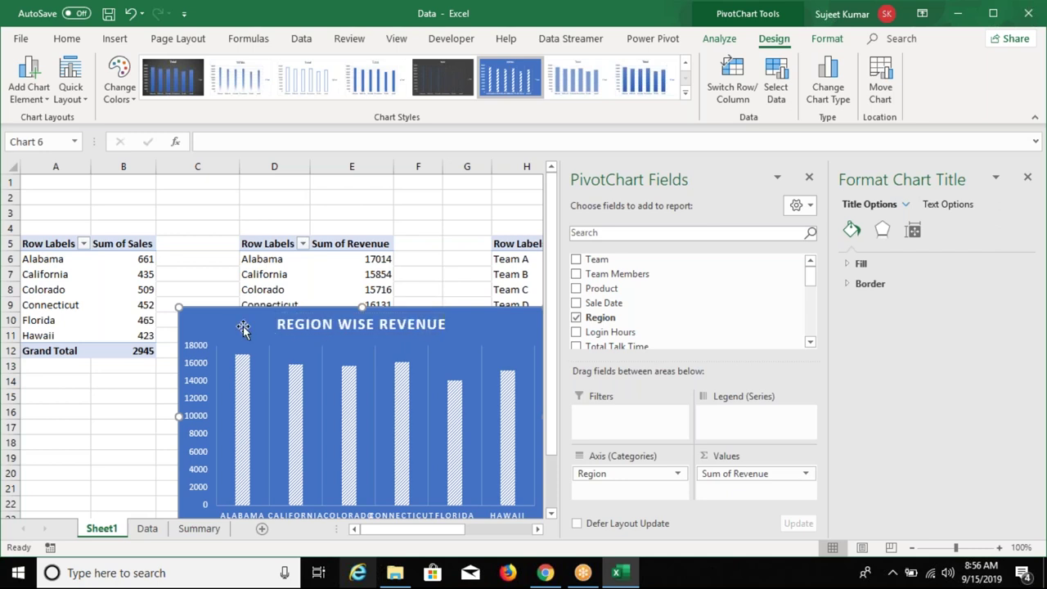
Move the revenue chart to Summary at I6 beside the sales chart, then return.
key("ctrl+x")
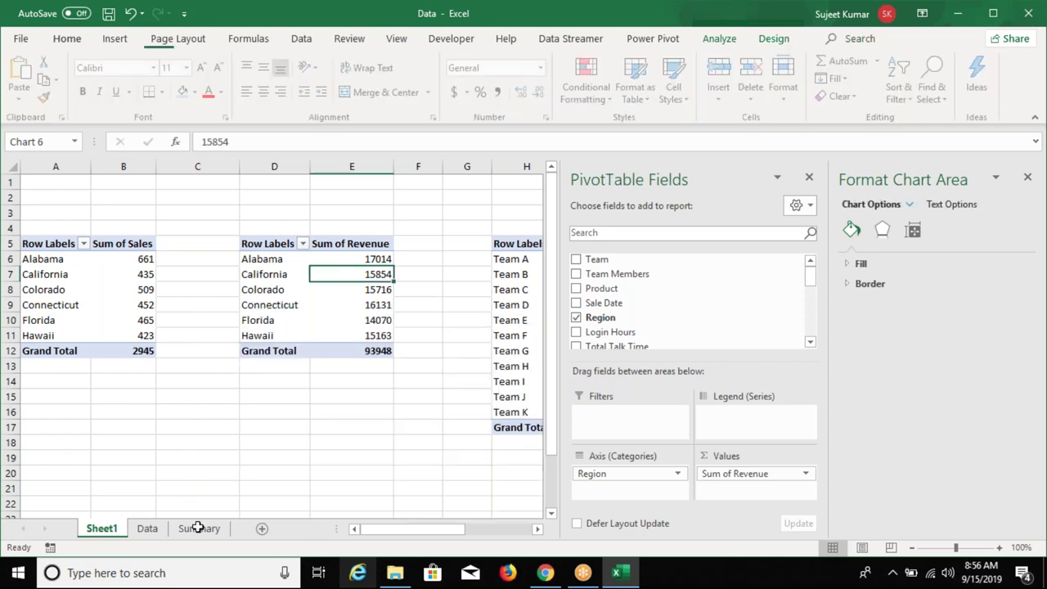
left_click(202, 528)
left_click(446, 260)
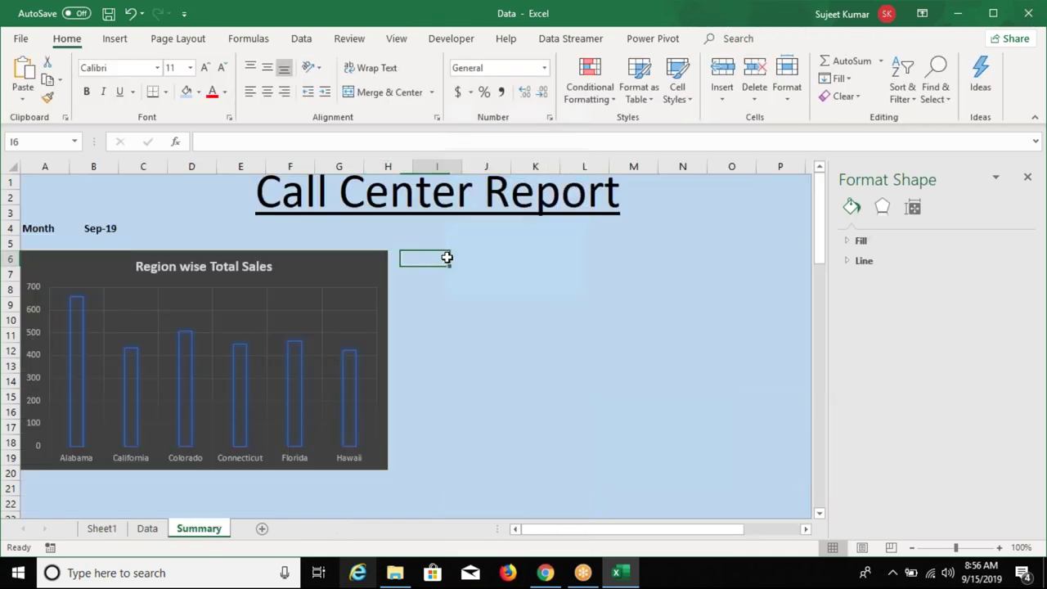
key("ctrl+v")
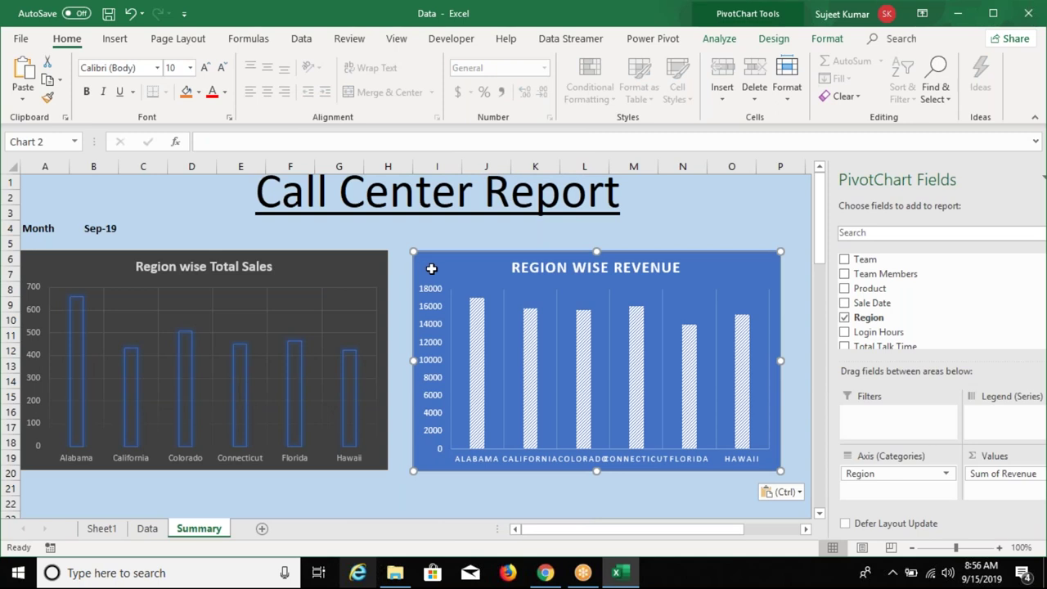
left_click_drag(417, 267, 413, 269)
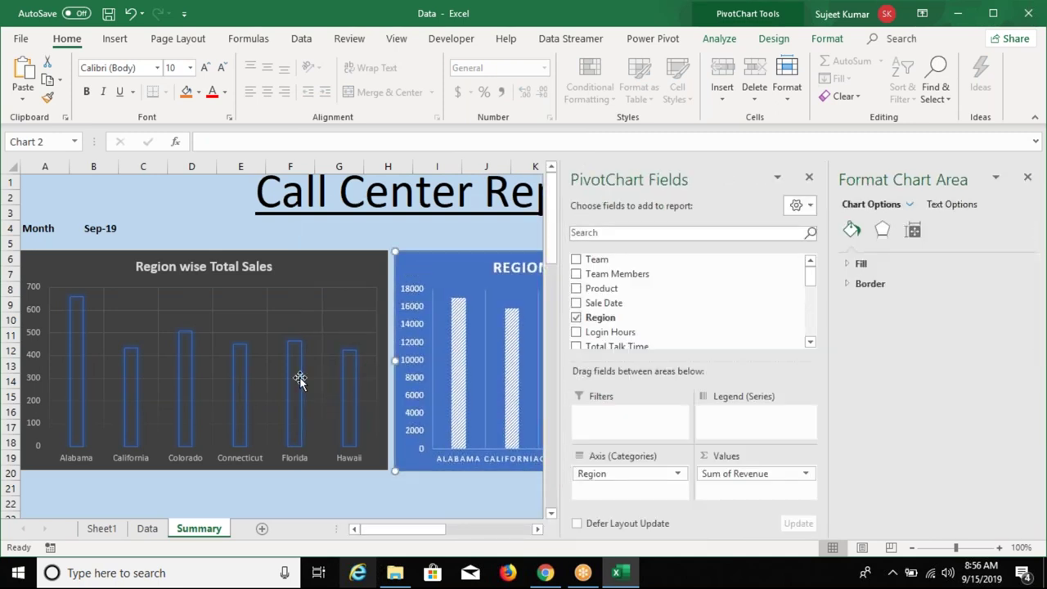
left_click(81, 483)
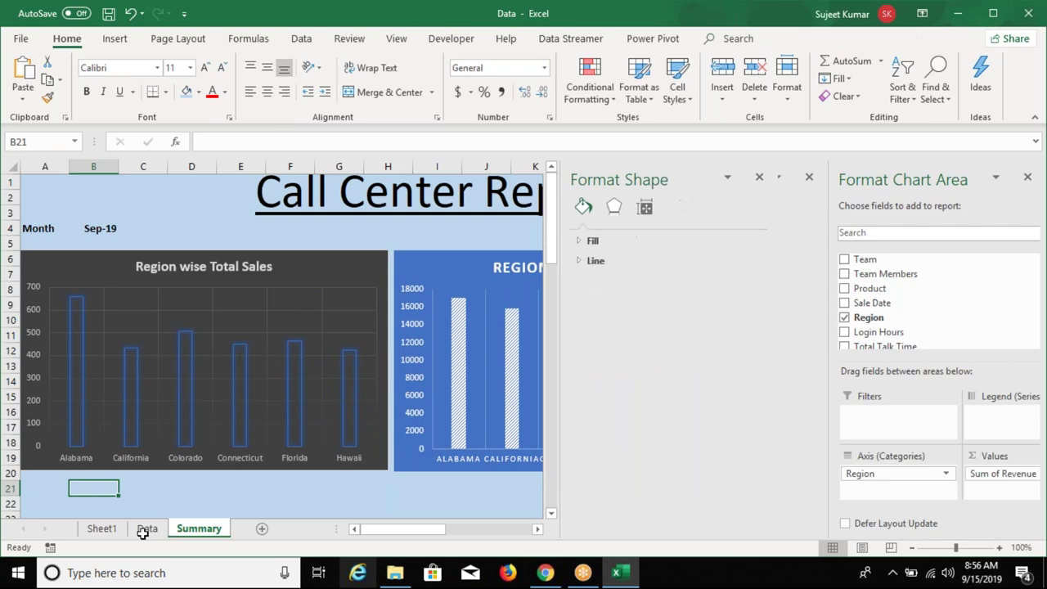
left_click(146, 529)
Insert a 2-D Line pivot chart from the team login hours pivot table.
left_click(101, 528)
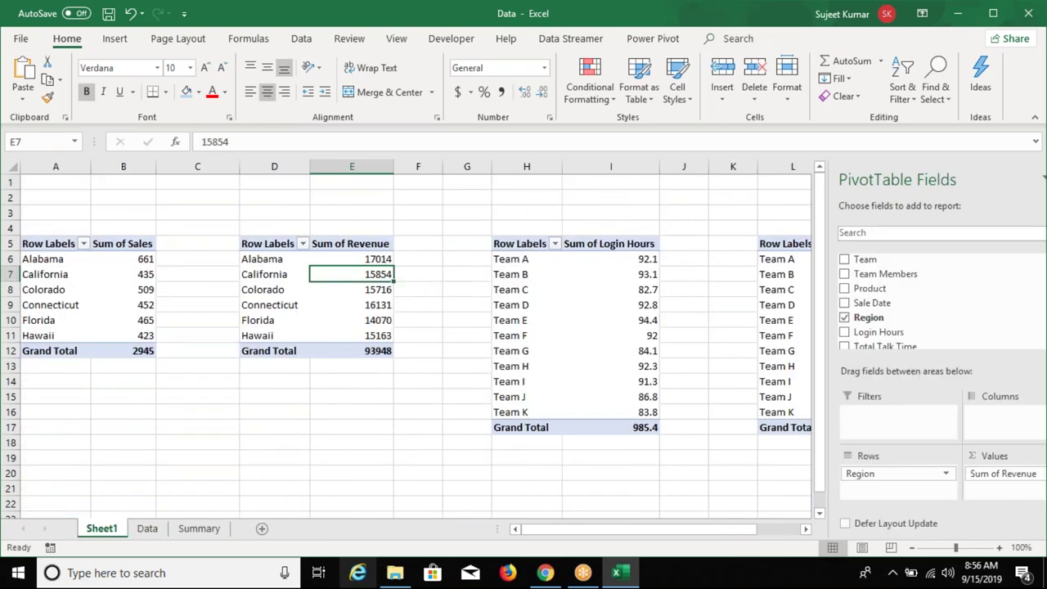
left_click(497, 290)
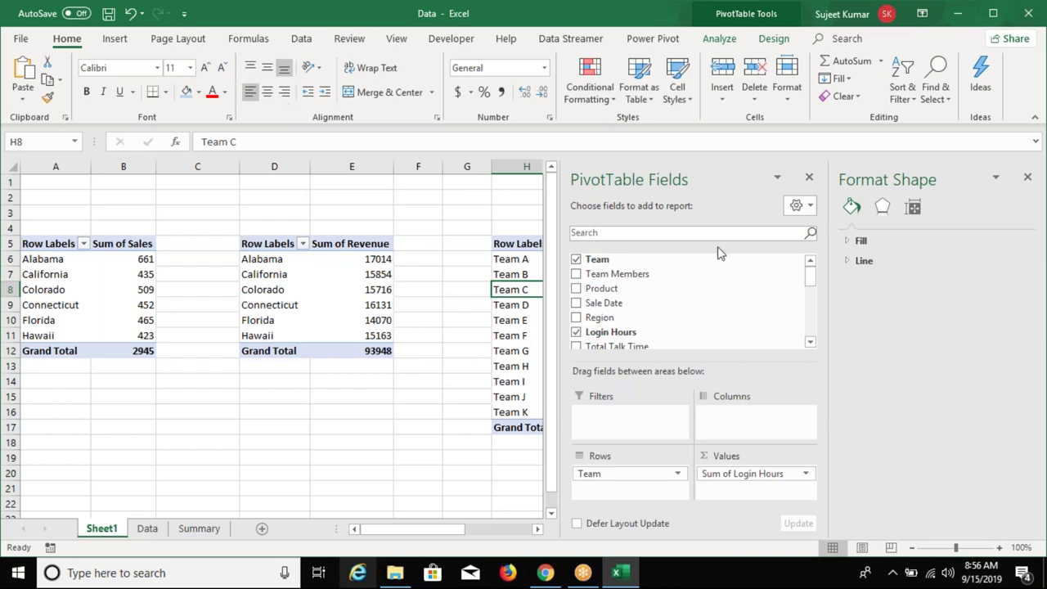
left_click(809, 178)
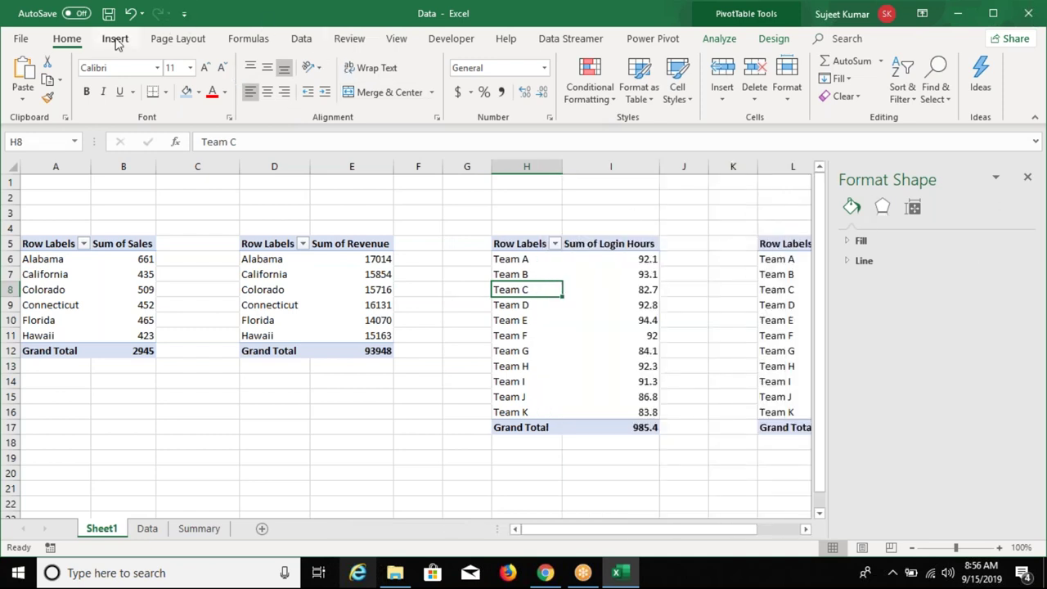
scroll(350, 51, "down", 1)
left_click(407, 77)
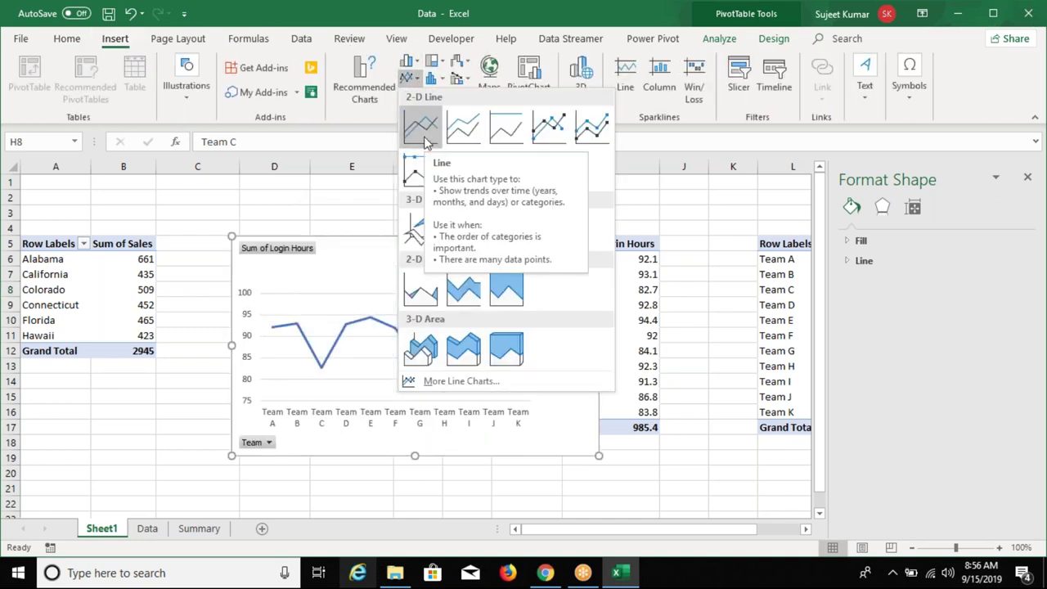
left_click(418, 131)
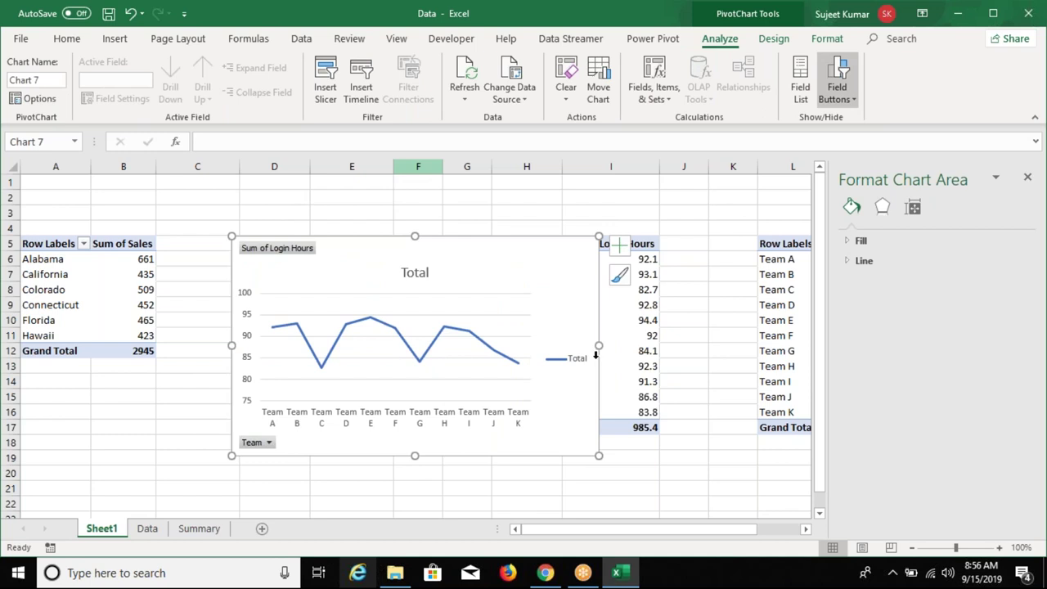
Hide all field buttons and delete the legend on the line chart.
left_click(296, 253)
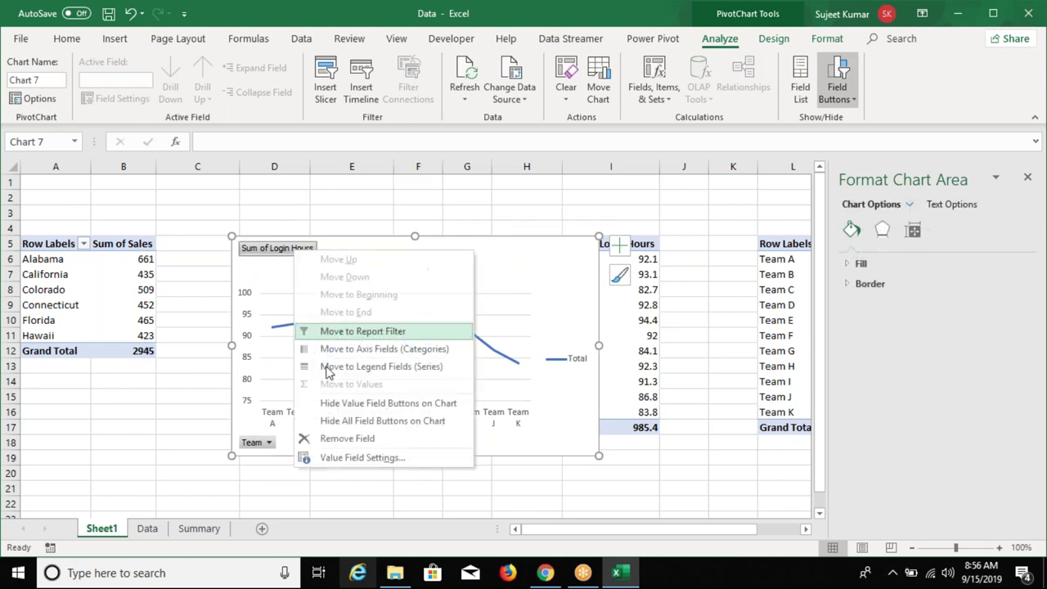
left_click(351, 420)
left_click(577, 358)
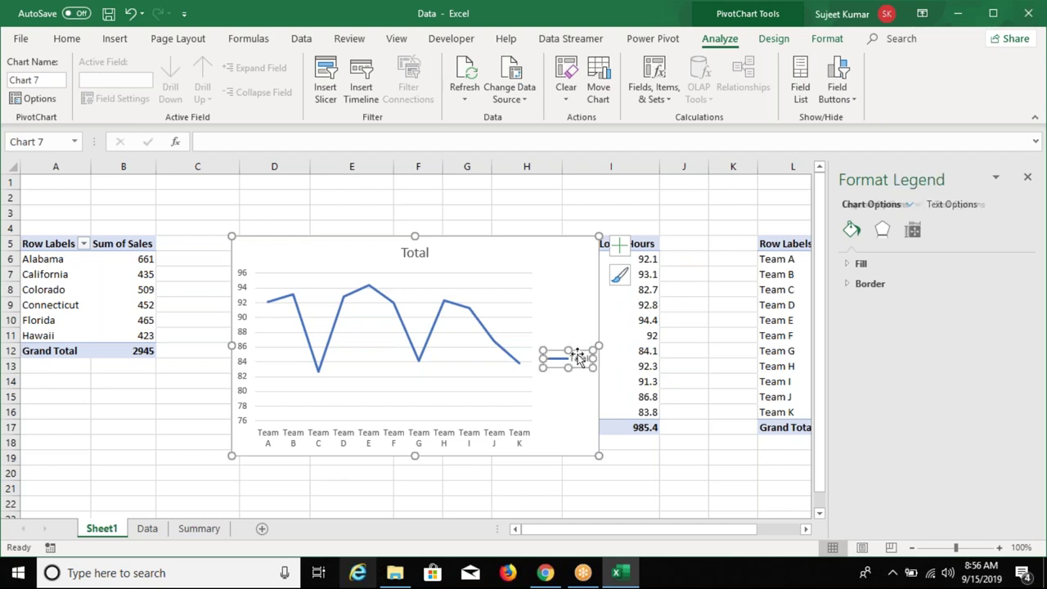
key("Delete")
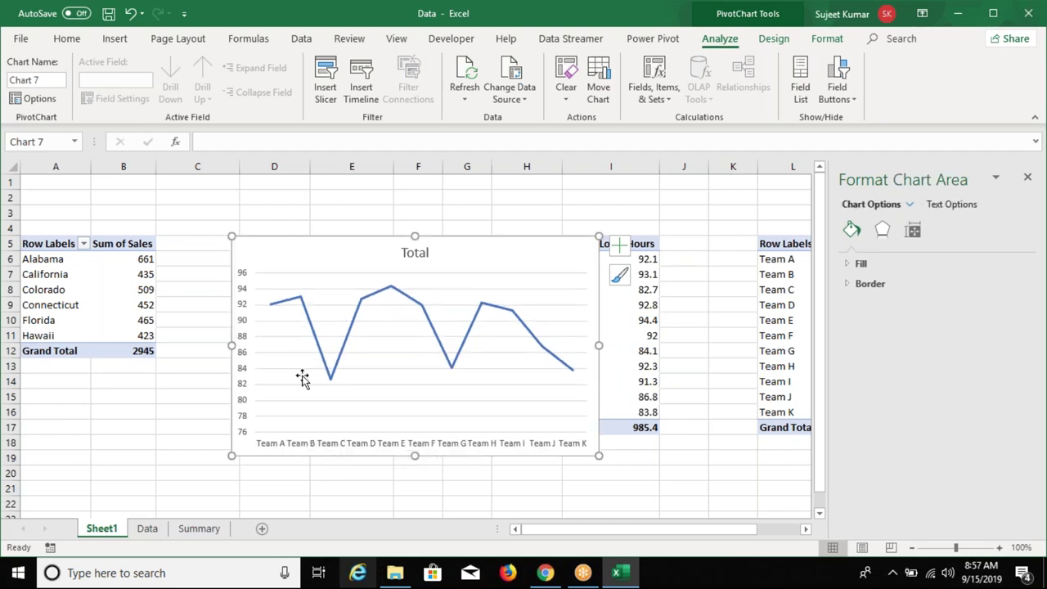
Title the line chart 'Team Log'.
left_click(411, 254)
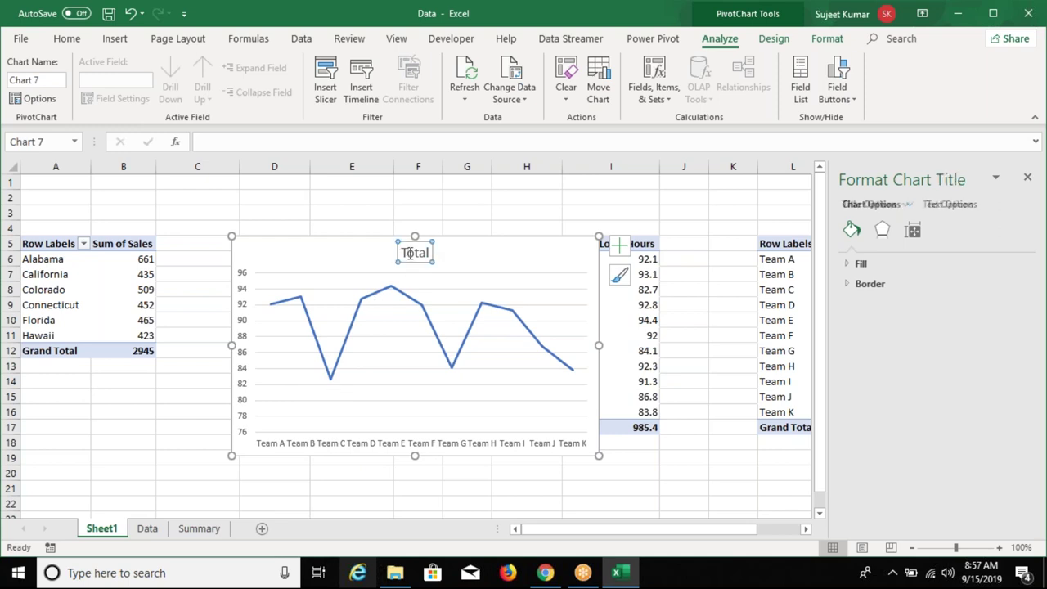
double_click(410, 254)
type("Team")
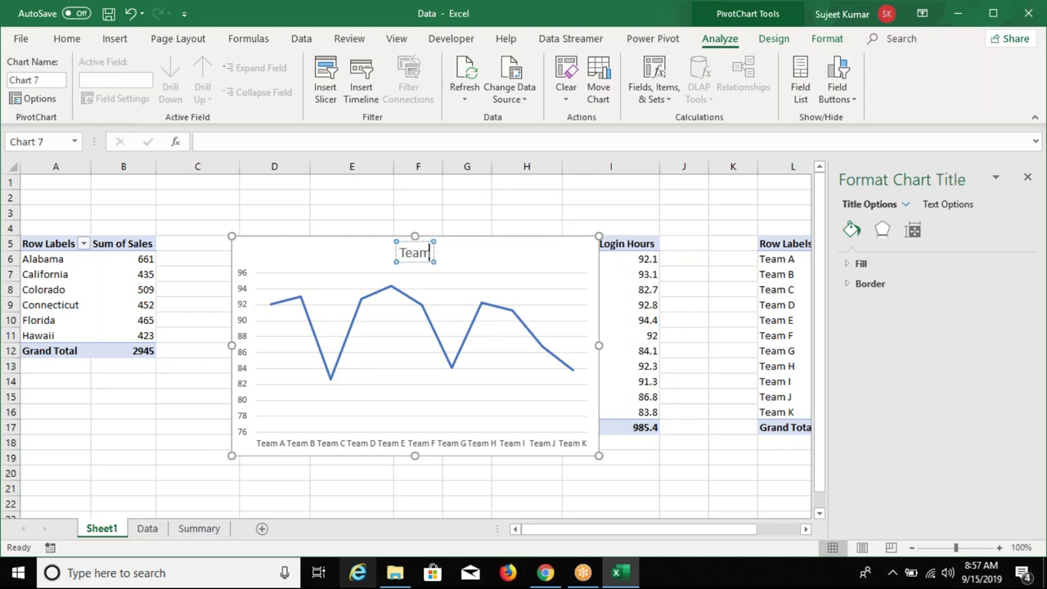
type(" Lo")
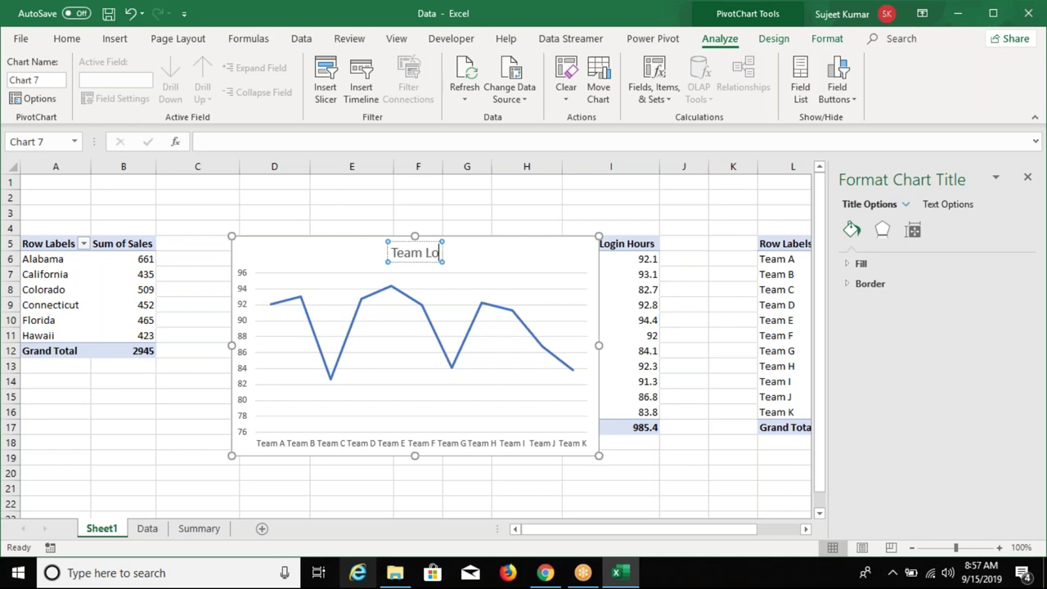
type("g")
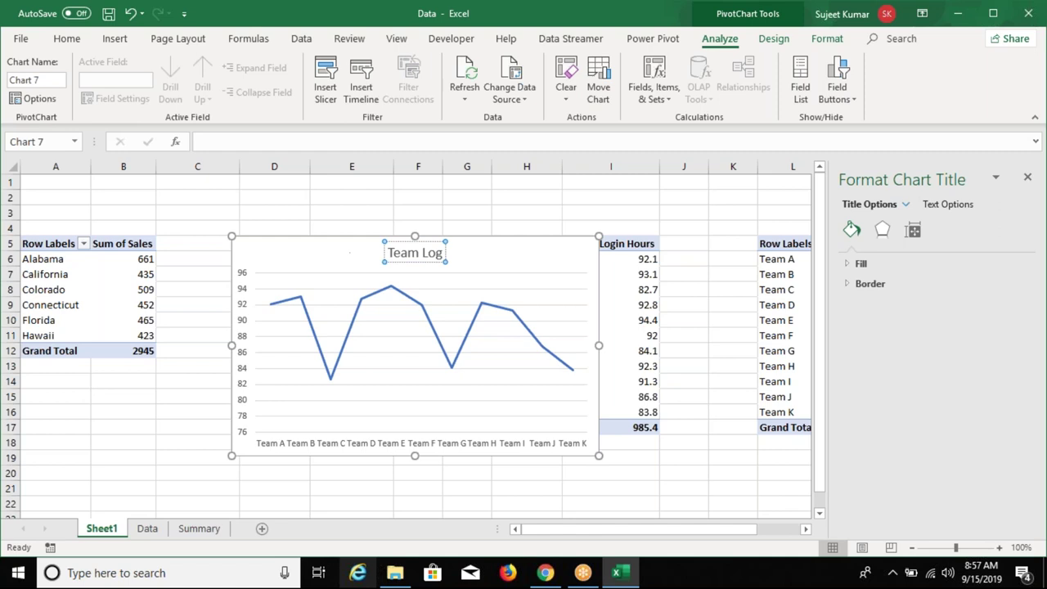
left_click(350, 254)
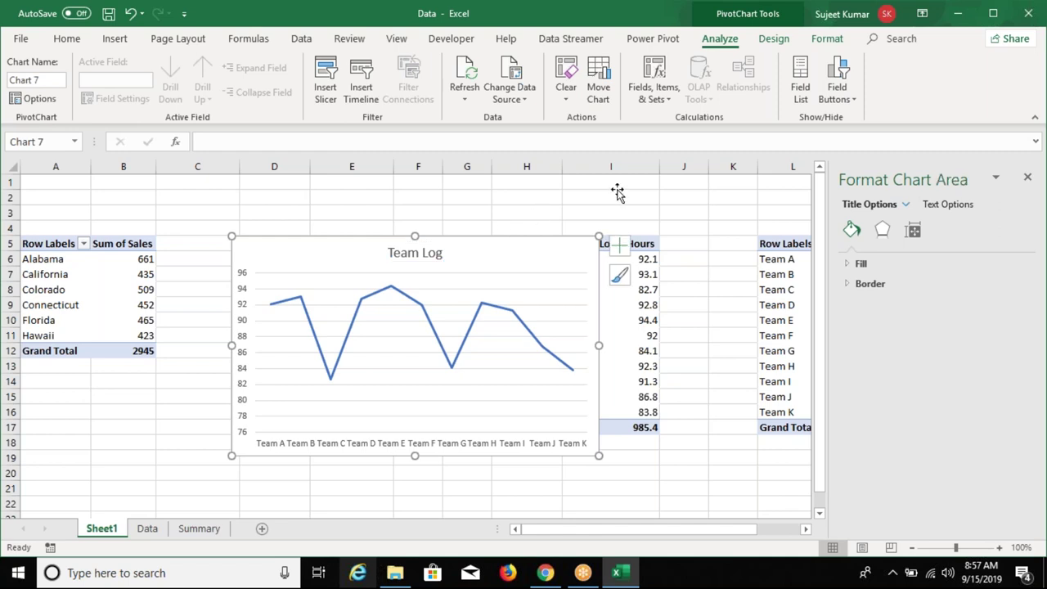
Apply a dark chart style to Team Log and remove it from Sheet1.
left_click(776, 39)
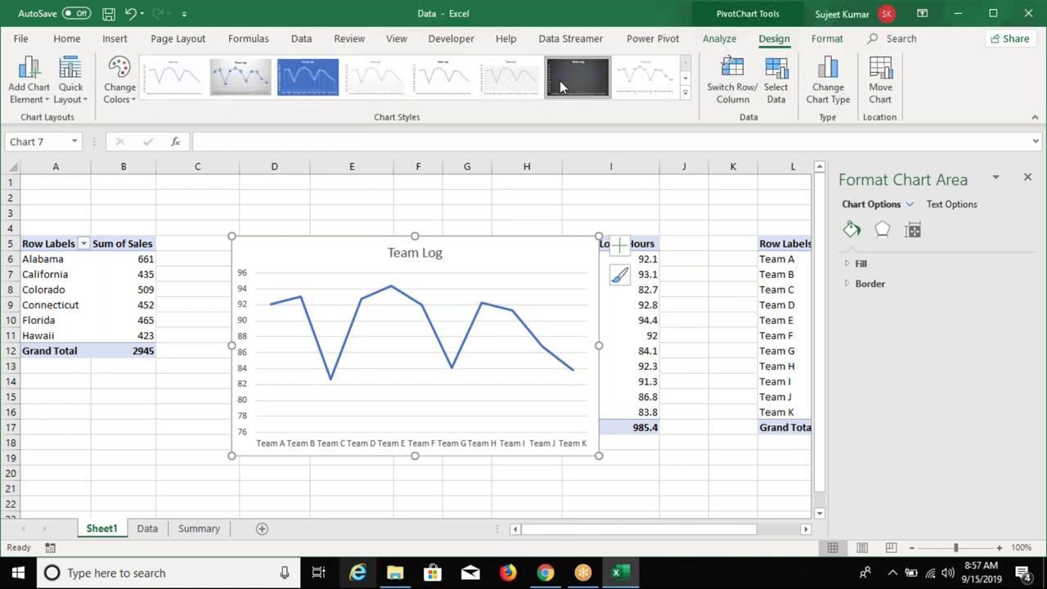
left_click(560, 80)
key("Delete")
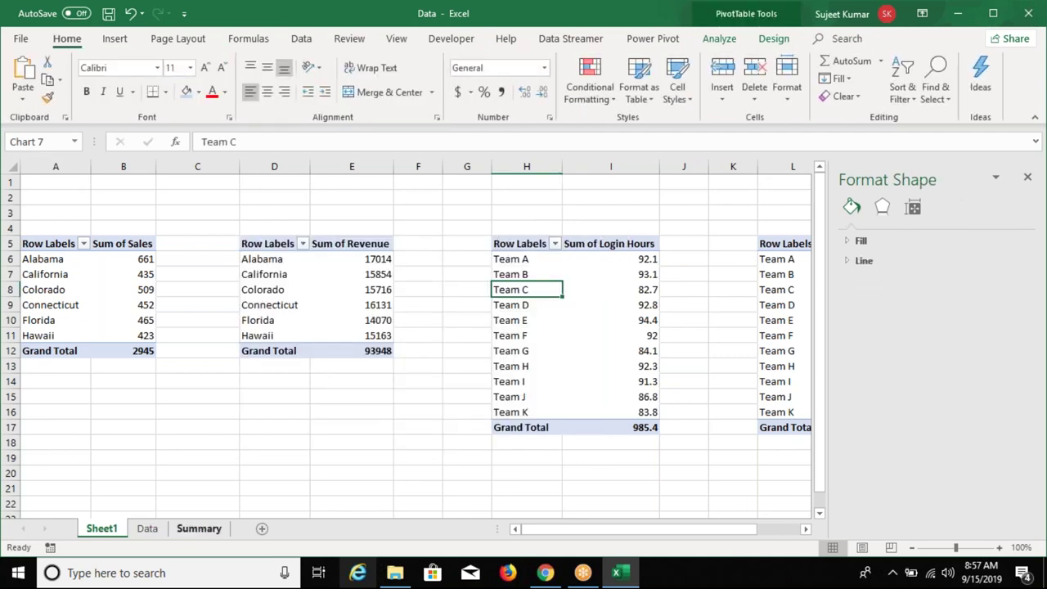
Paste Team Log on the Summary sheet at A21 under the sales chart.
left_click(198, 528)
left_click(39, 354)
key("ctrl+v")
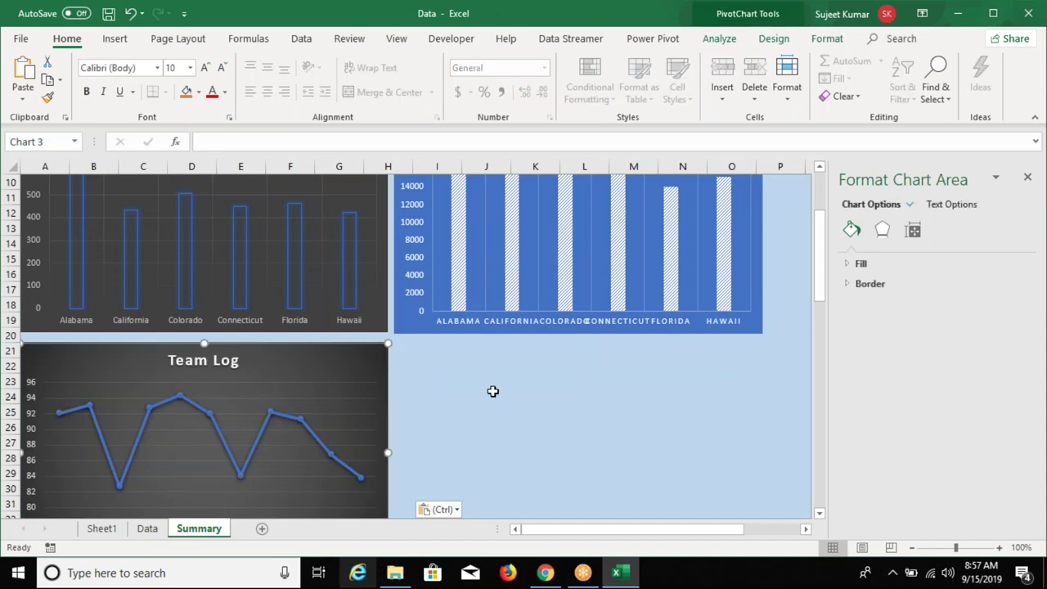
left_click(492, 391)
left_click(370, 370)
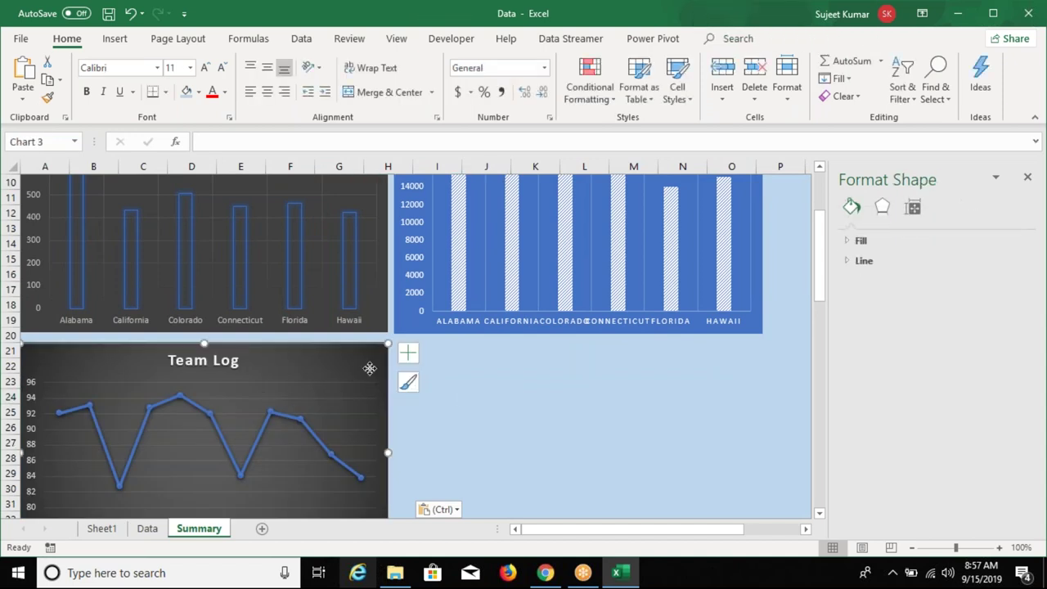
left_click_drag(370, 368, 370, 365)
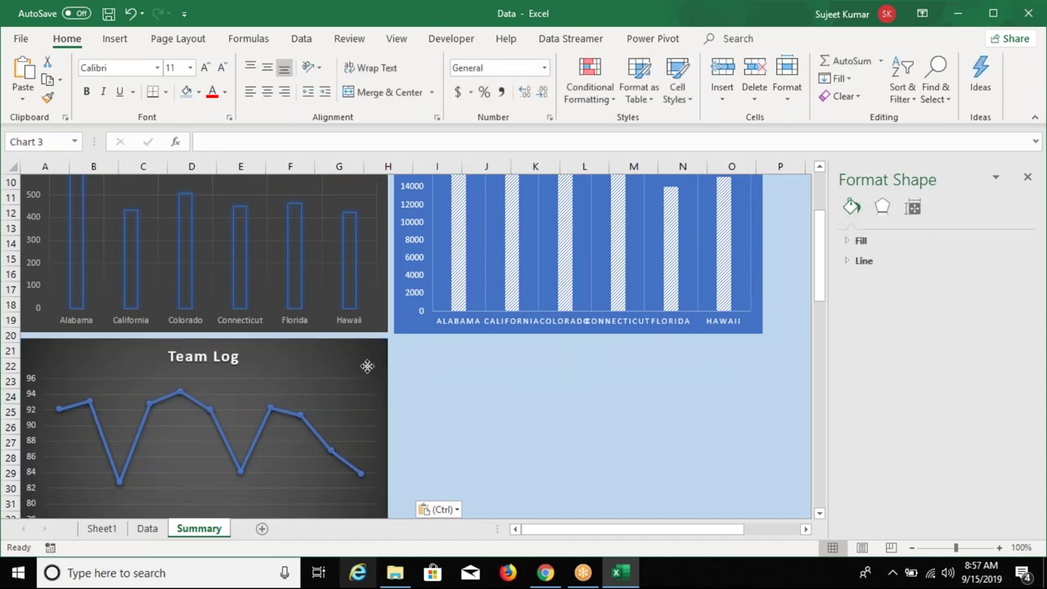
left_click(492, 392)
Return to Sheet1 and select the team calls pivot table.
scroll(327, 458, "up", 3)
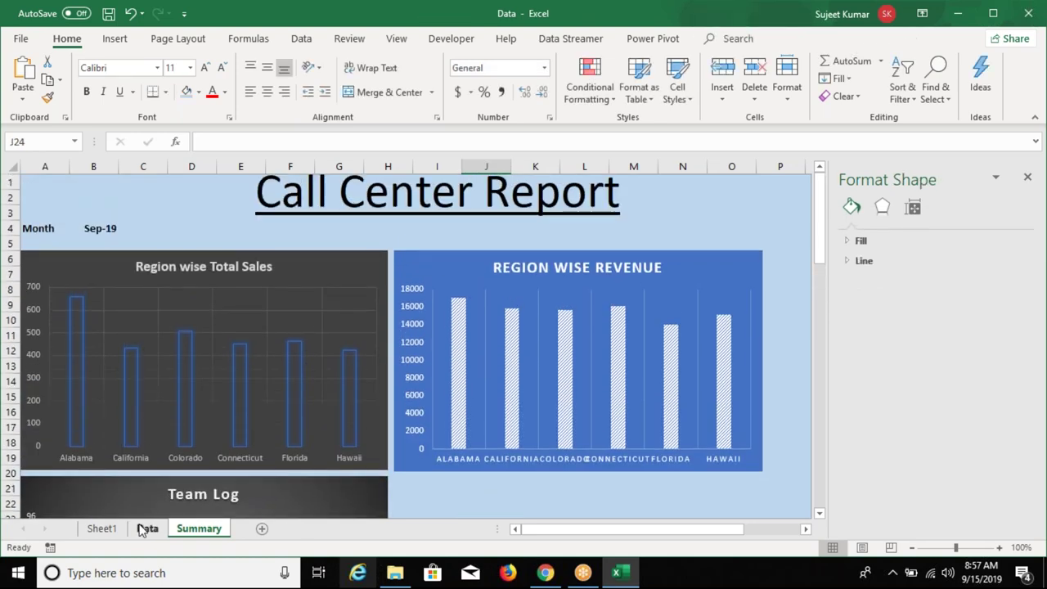
left_click(120, 530)
left_click(778, 276)
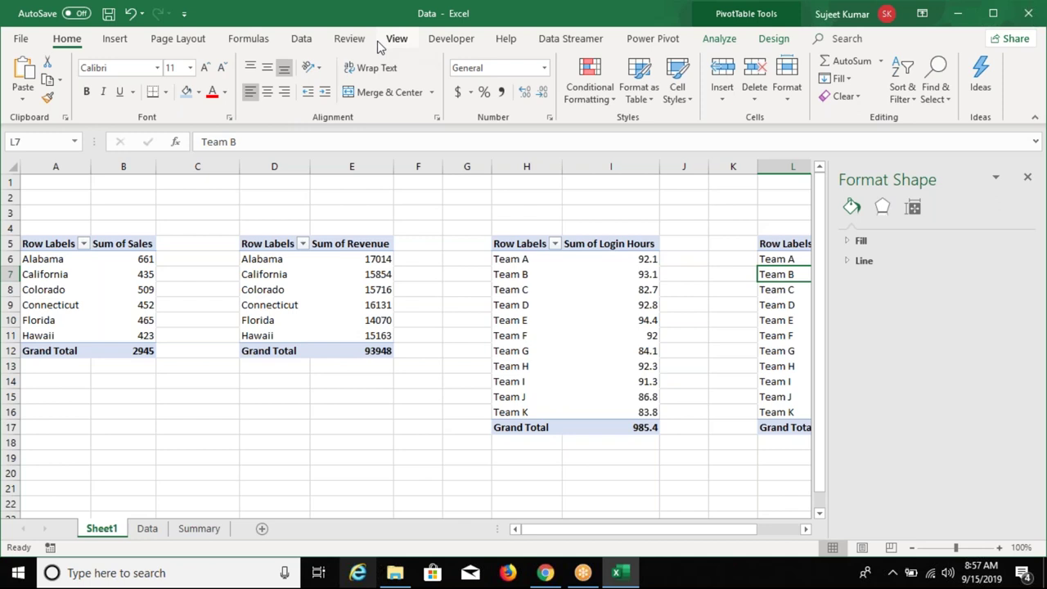
Insert a basic line pivot chart of Sum of Calls per team.
left_click(117, 41)
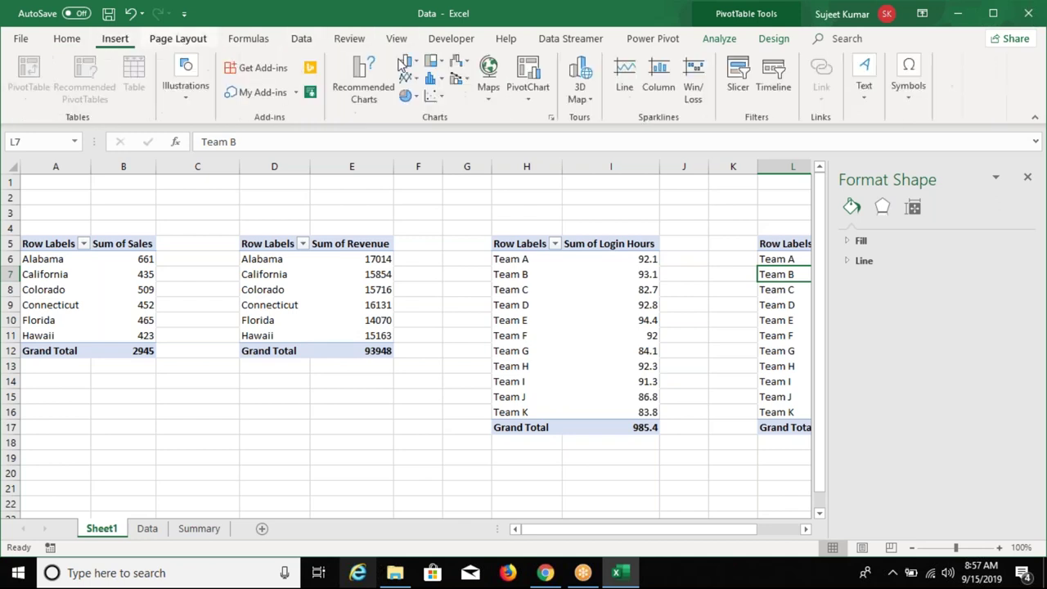
left_click(411, 78)
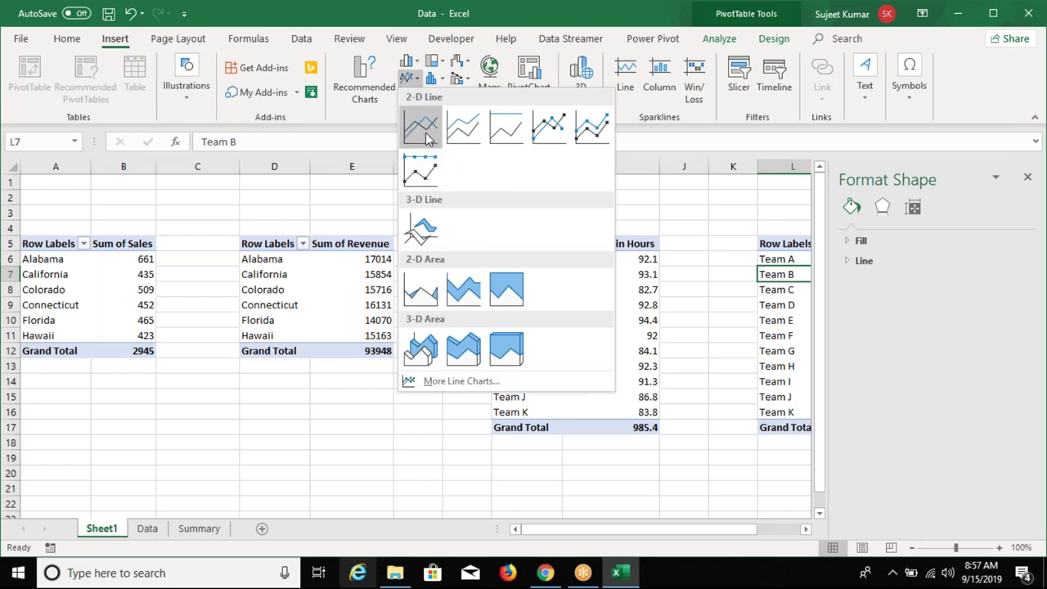
left_click(419, 125)
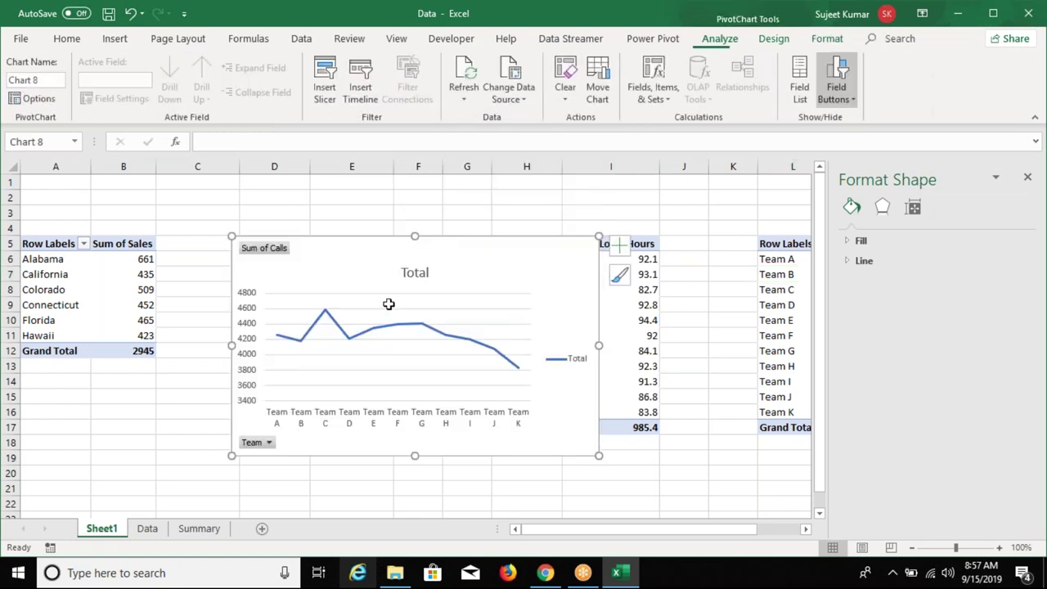
Hide all field buttons and delete the legend on the calls chart.
right_click(266, 250)
left_click(301, 459)
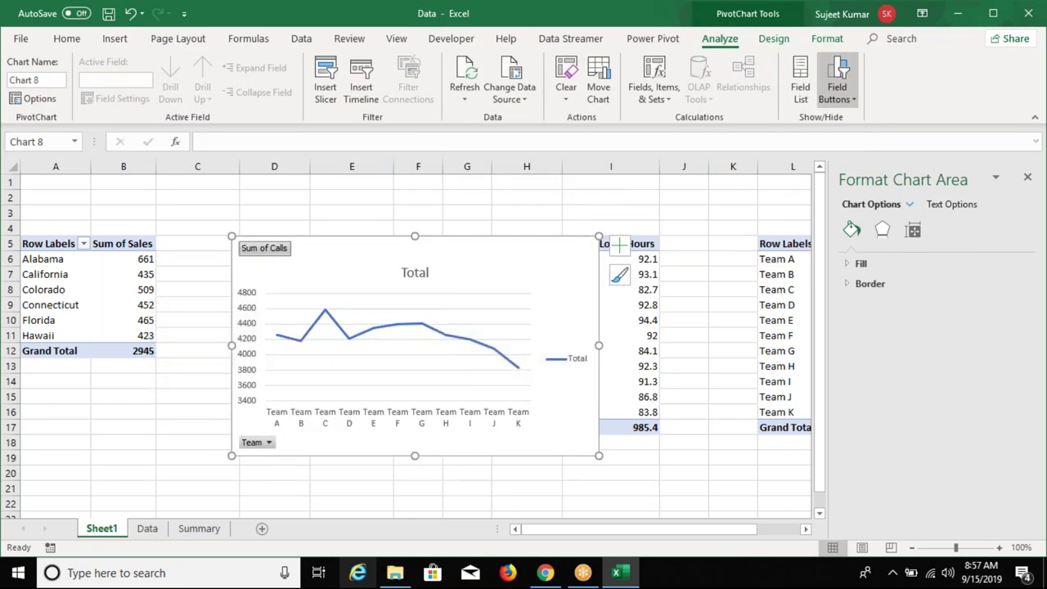
key("Escape")
right_click(257, 254)
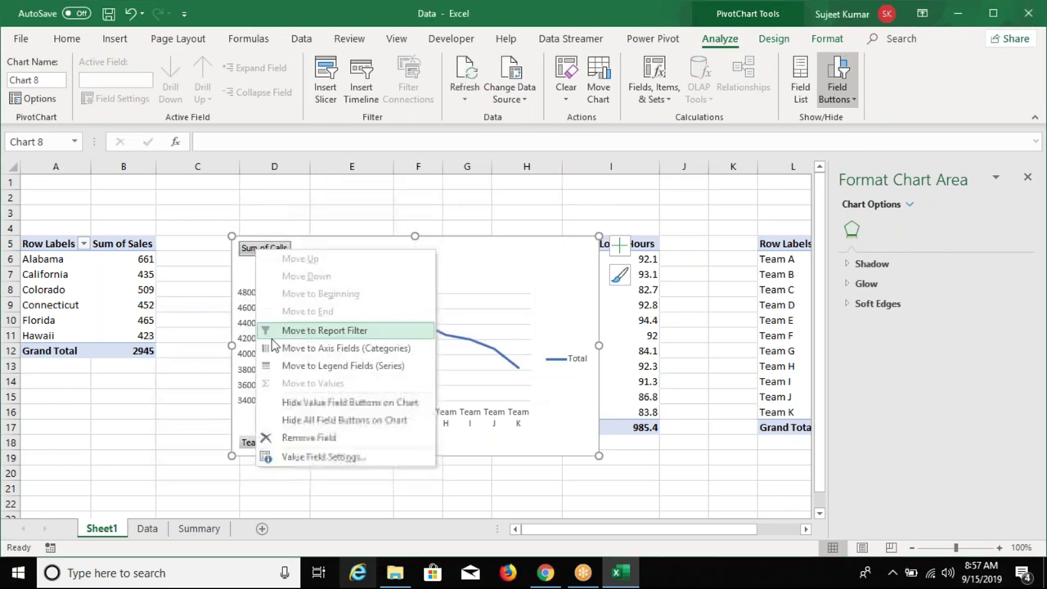
left_click(299, 419)
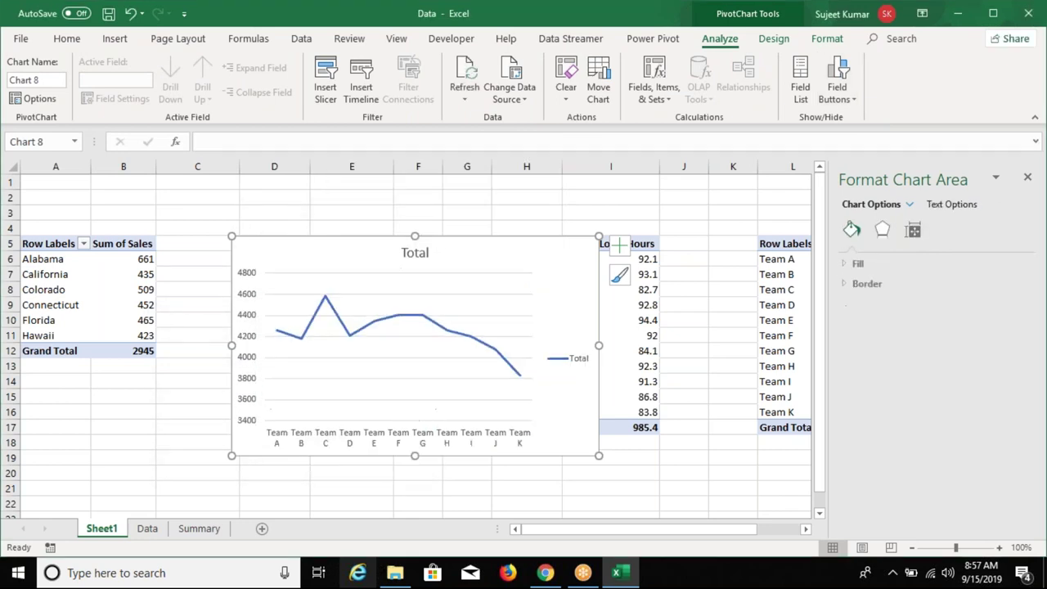
left_click(570, 364)
key("Delete")
Title the calls chart 'Team Calls'.
left_click(416, 253)
double_click(415, 252)
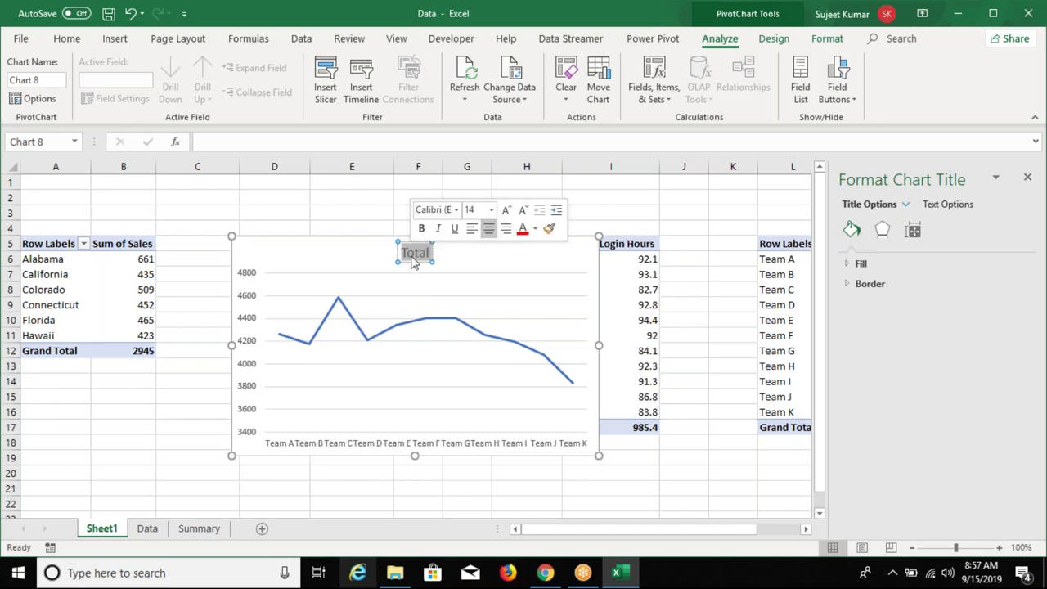
type("Team")
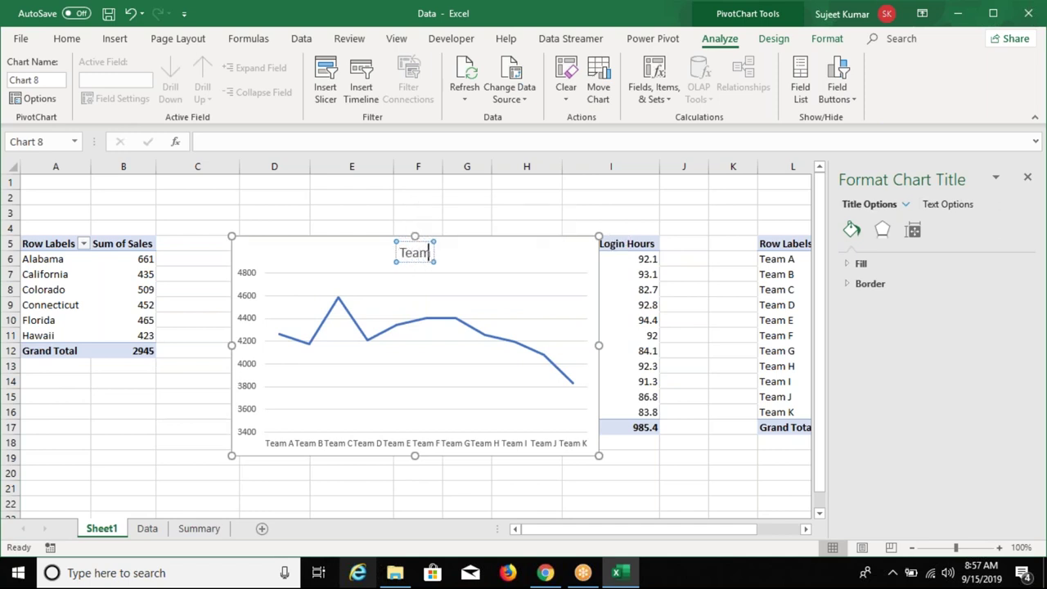
type(" Calls")
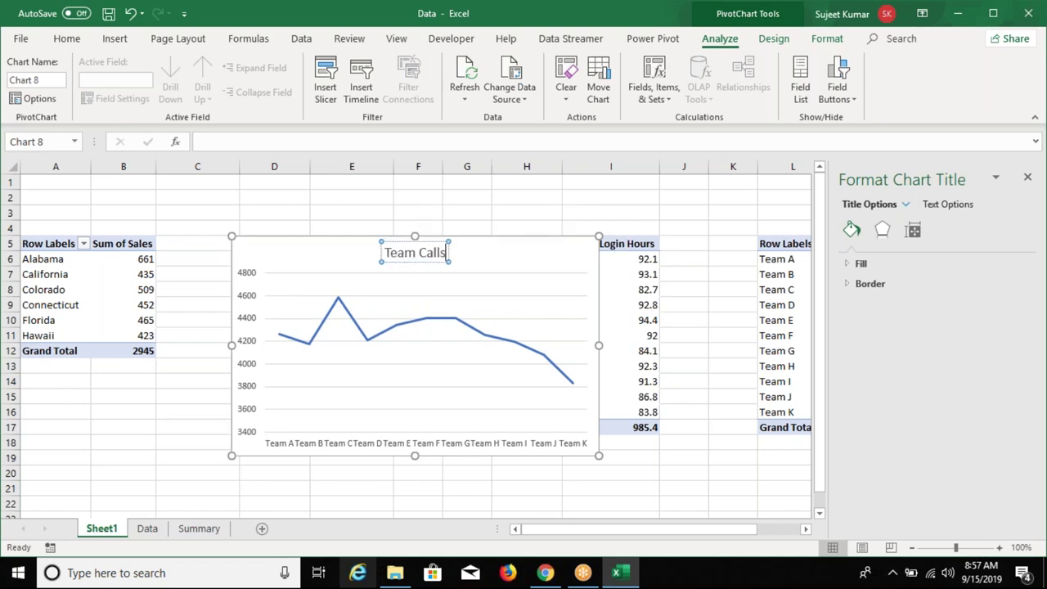
key("Escape")
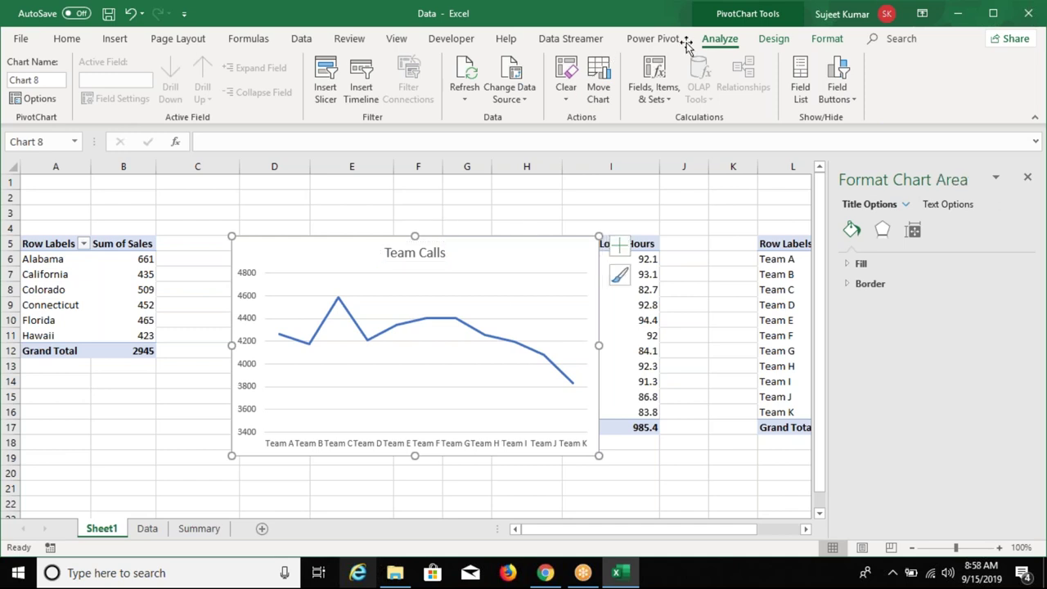
Apply the blue chart style with data labels to Team Calls.
left_click(787, 39)
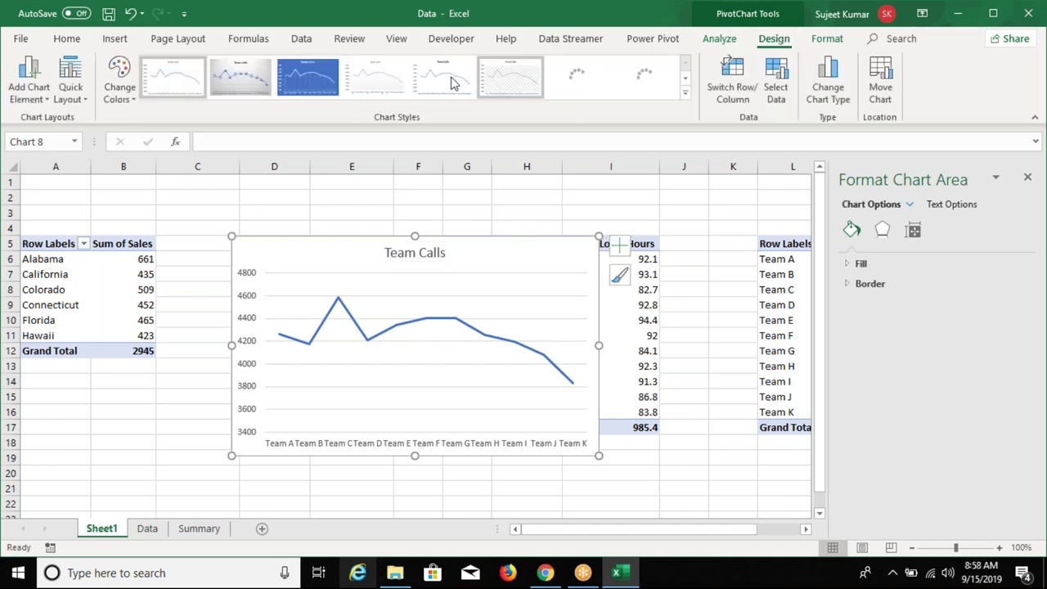
left_click(685, 96)
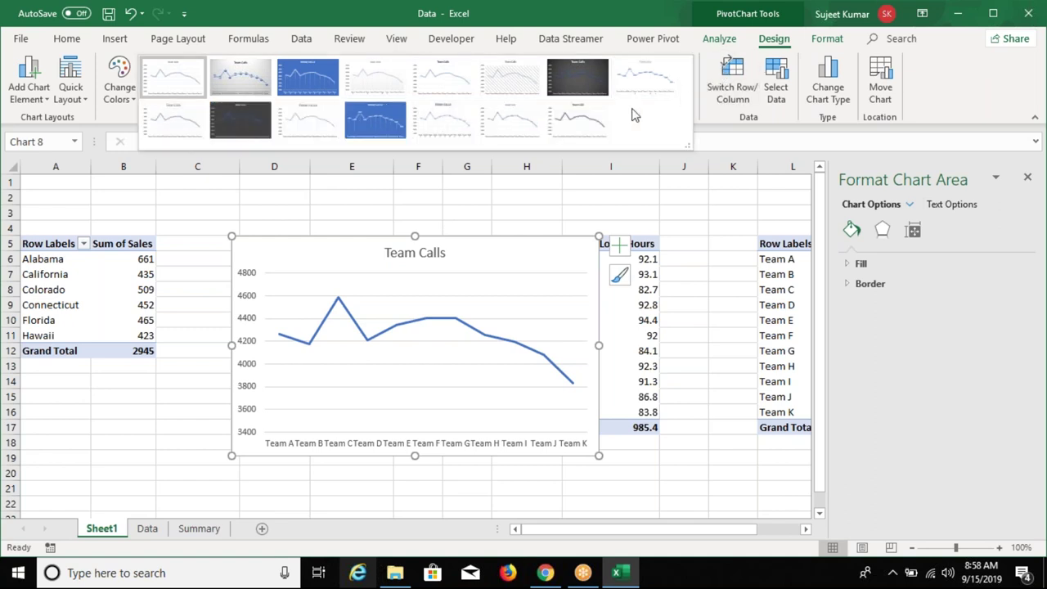
left_click(398, 131)
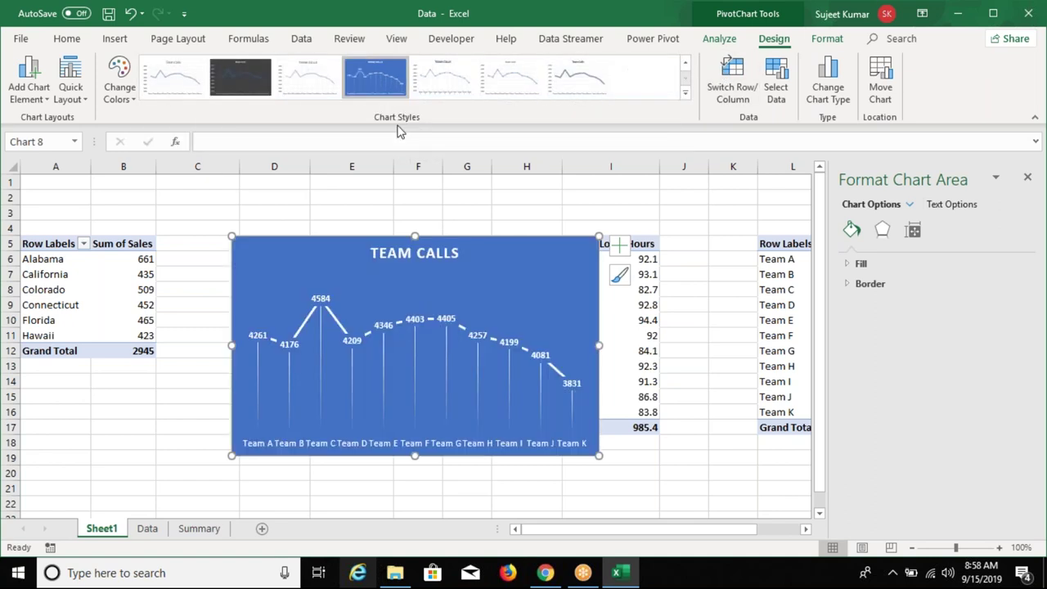
Cut the Team Calls chart from Sheet1 and go to the Summary sheet.
left_click(519, 276)
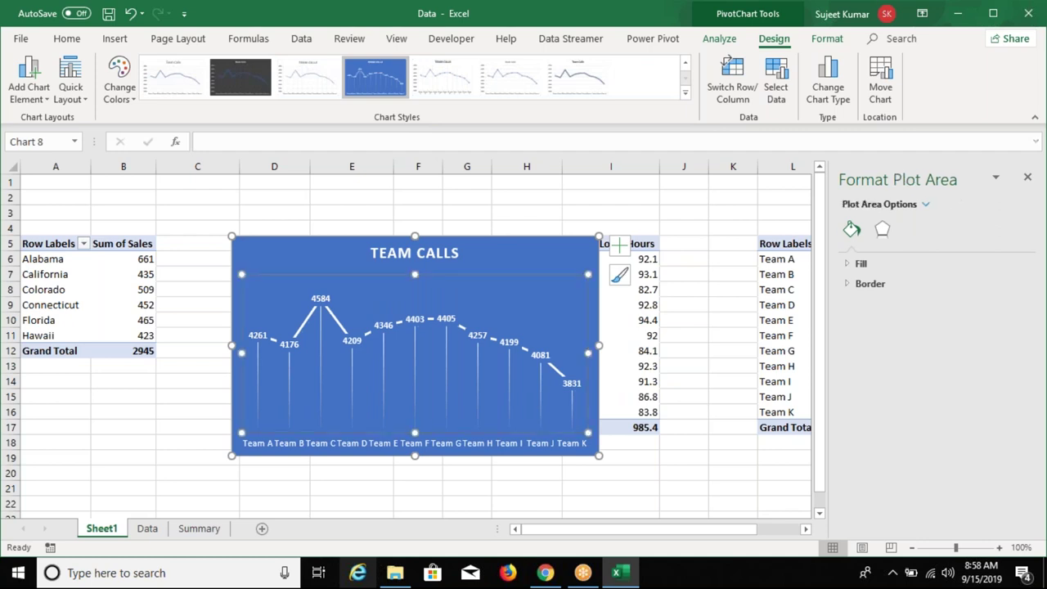
left_click(785, 274)
key("ctrl+x")
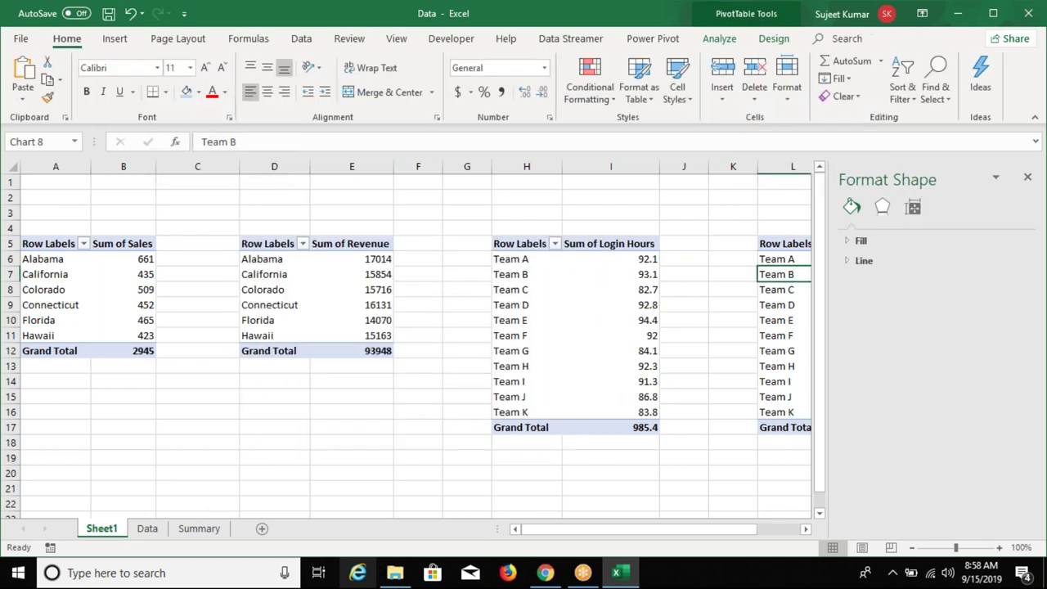
key("ctrl+Page_Down")
key("ctrl+Page_Down")
Paste Team Calls at I21 on Summary, aligned under the revenue chart.
left_click(407, 485)
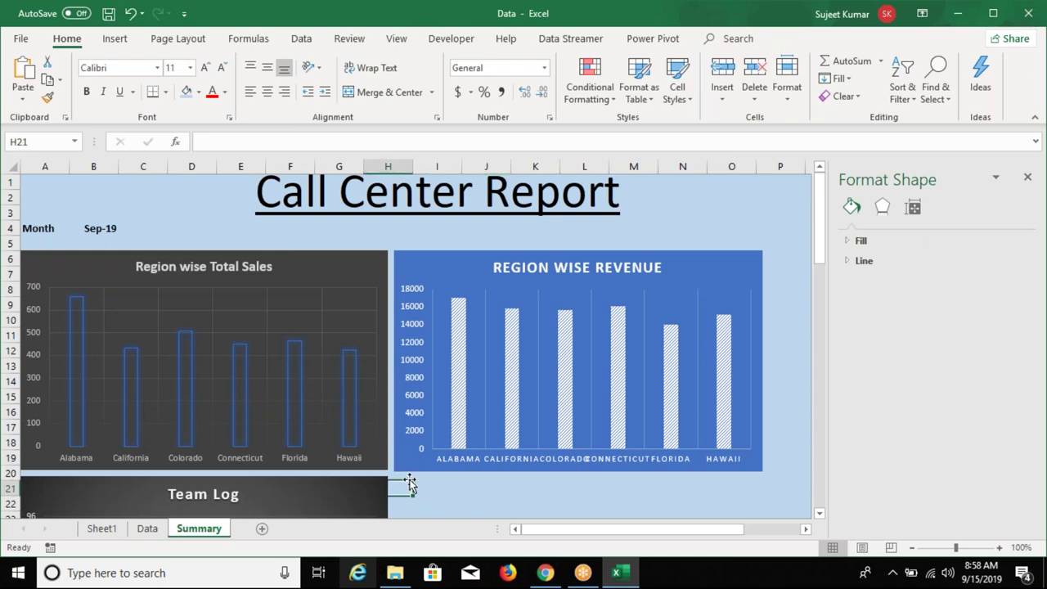
left_click(417, 479)
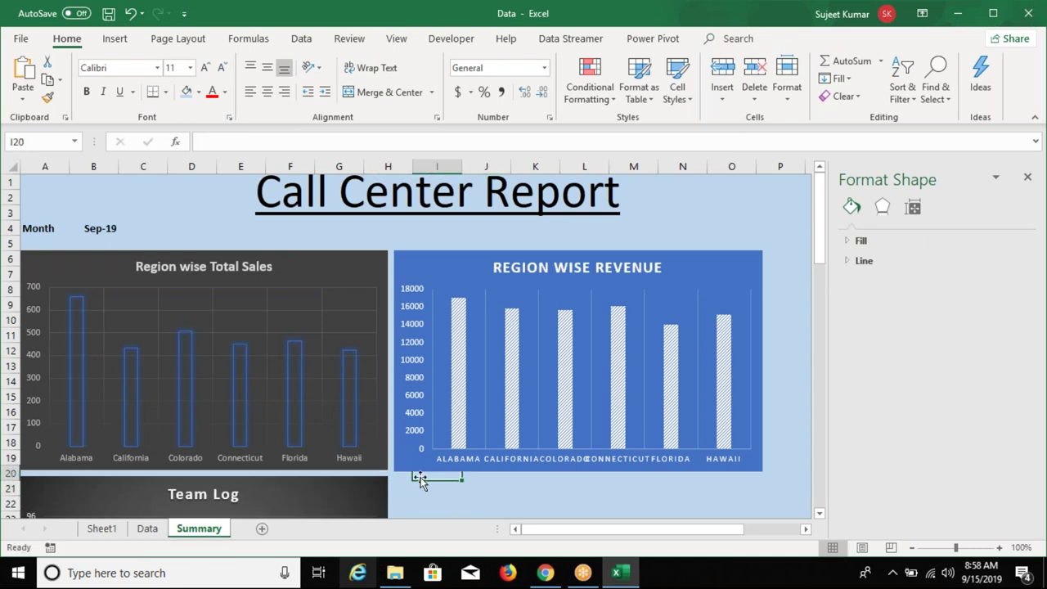
key("Down")
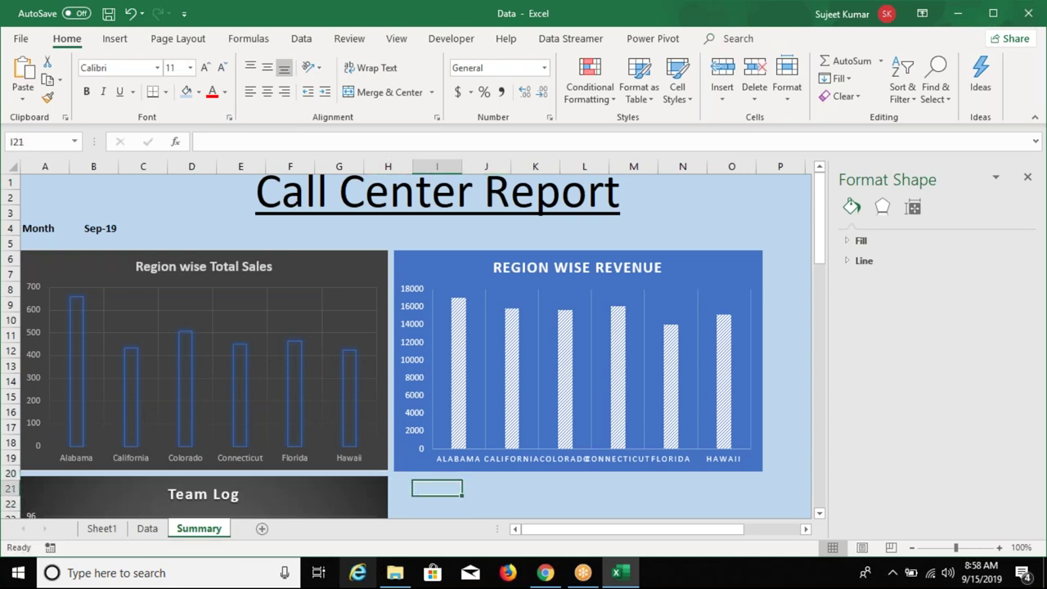
key("ctrl+v")
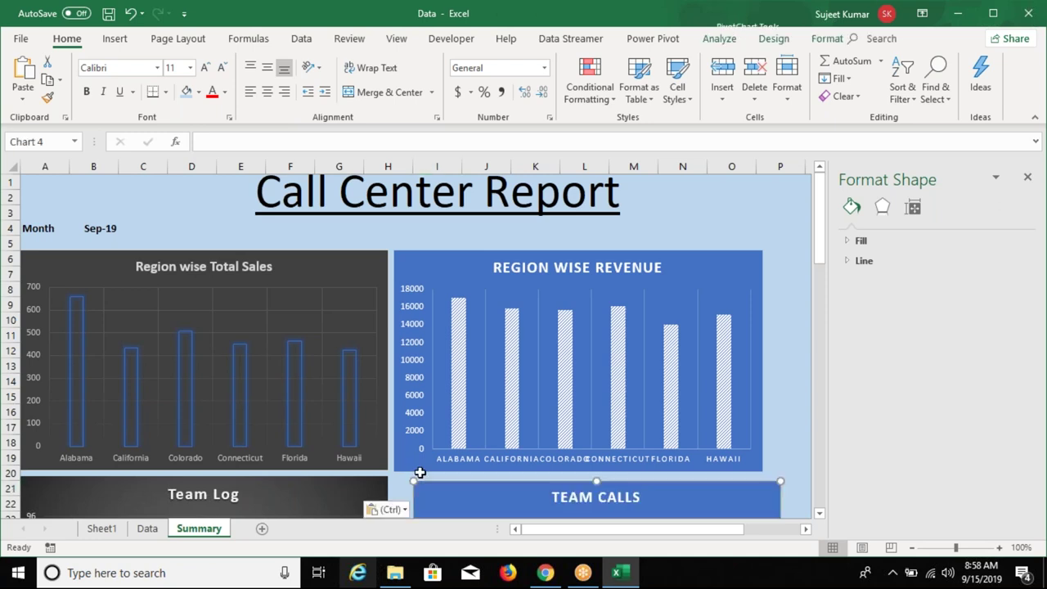
left_click_drag(428, 494, 417, 489)
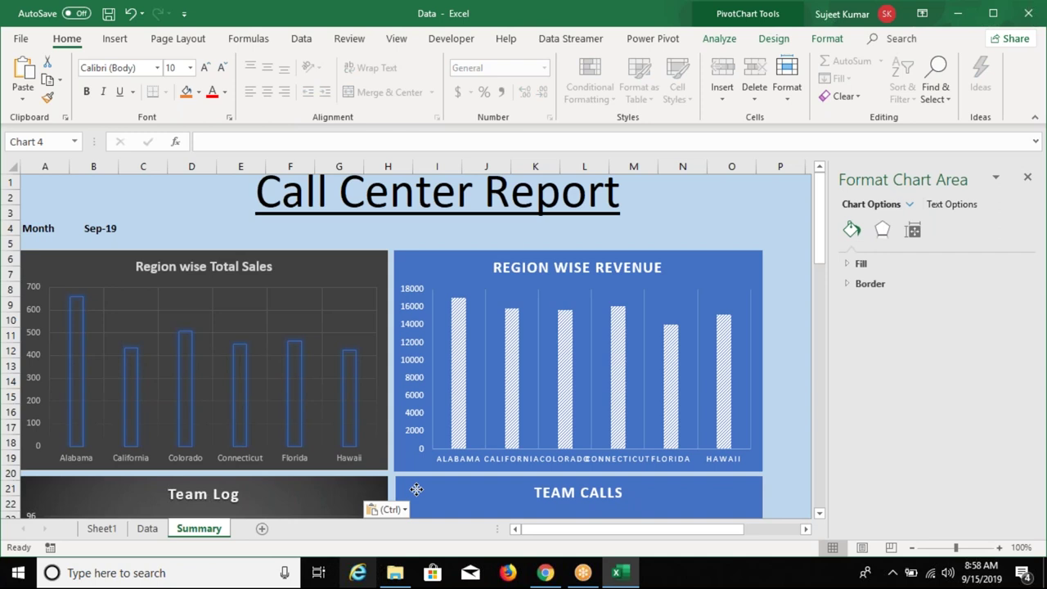
left_click_drag(416, 489, 415, 490)
left_click(799, 413)
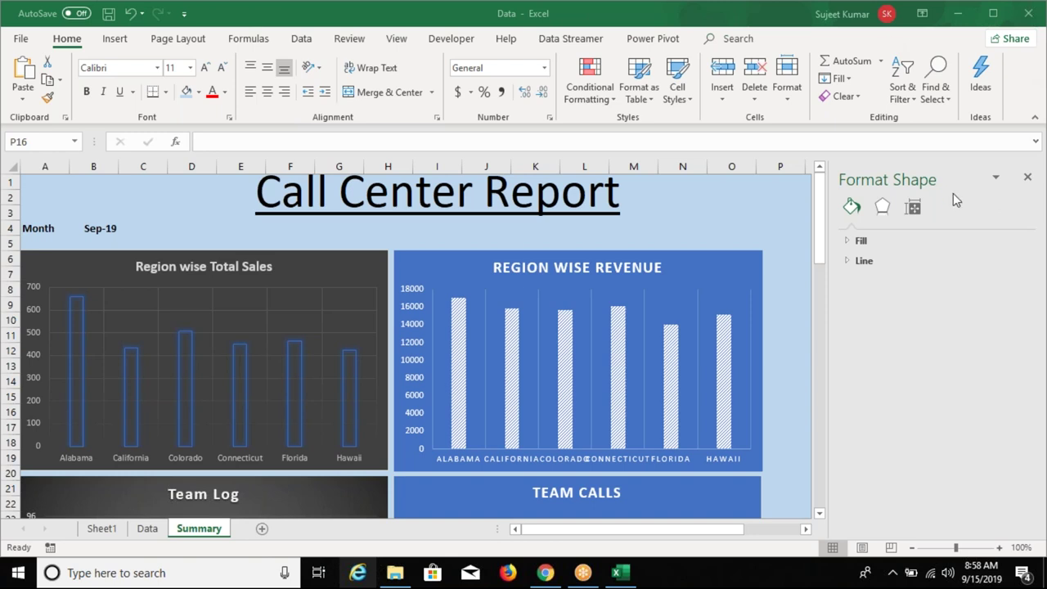
Close the Format Shape pane, return to Sheet1, and select the sales pivot table.
left_click(1028, 179)
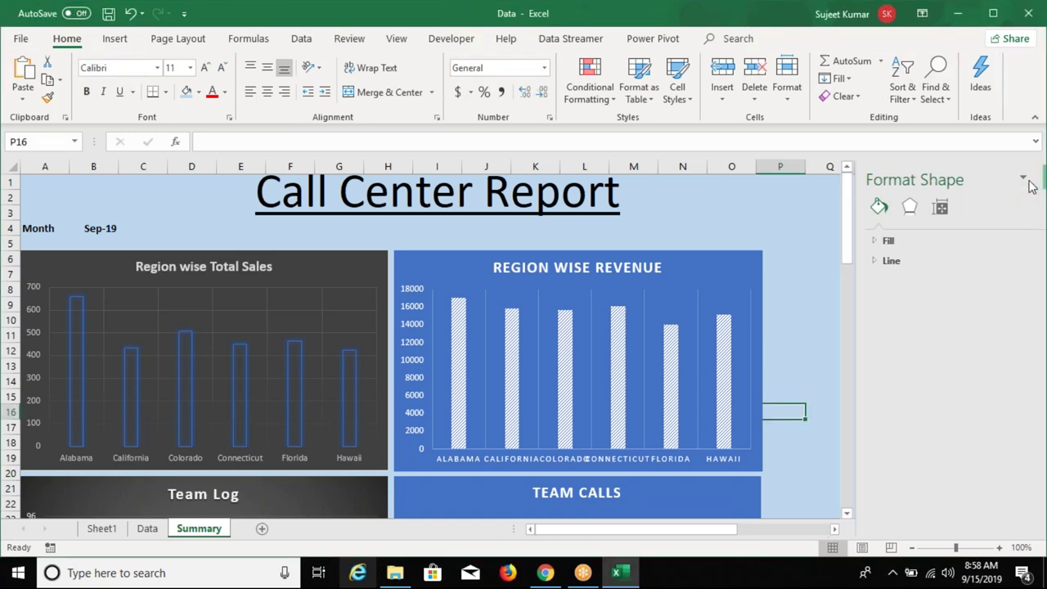
left_click(899, 263)
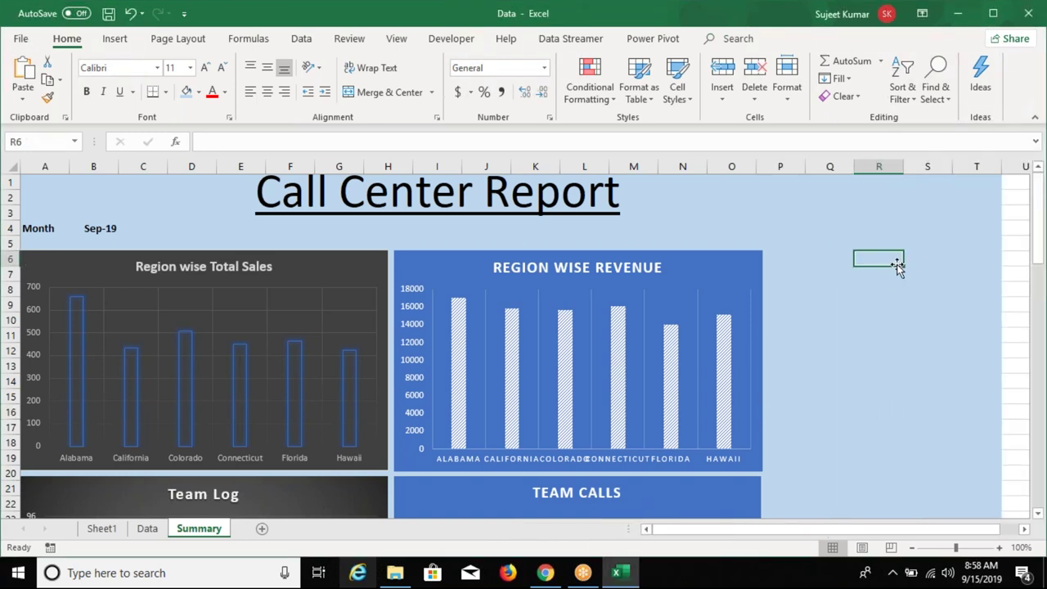
scroll(839, 269, "down", 1)
scroll(523, 344, "up", 1)
left_click(121, 527)
left_click(96, 276)
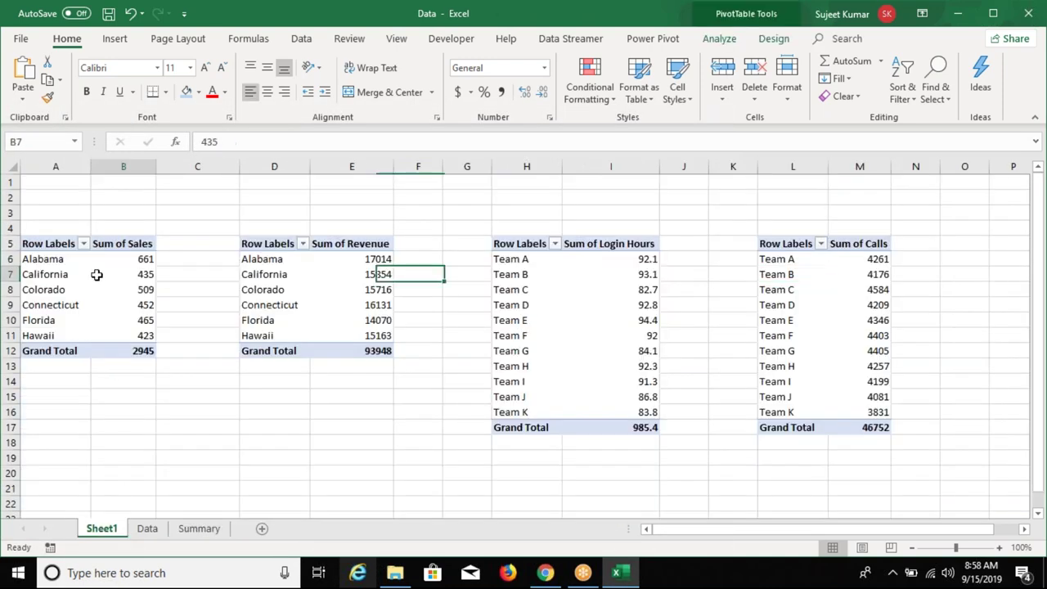
Insert Team, Team Members, Product and Region slicers for the sales pivot table.
left_click(115, 38)
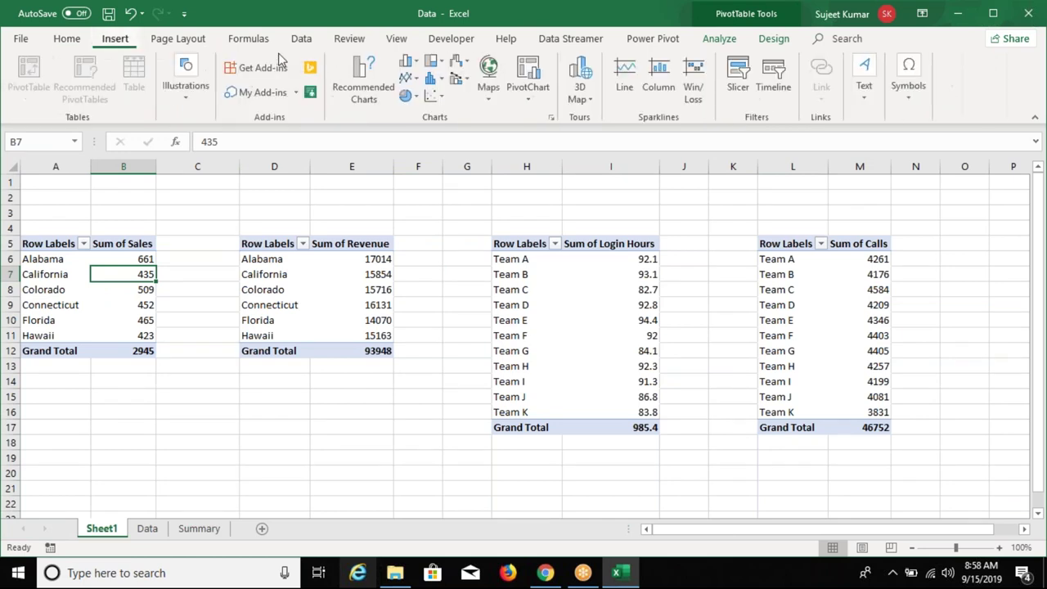
left_click(738, 82)
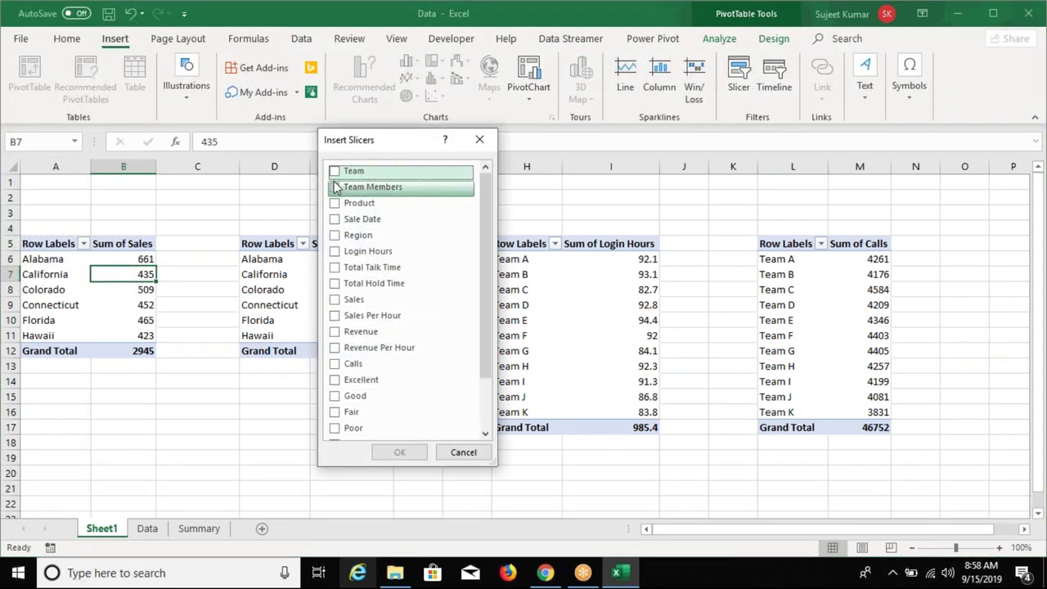
left_click(335, 171)
left_click(334, 187)
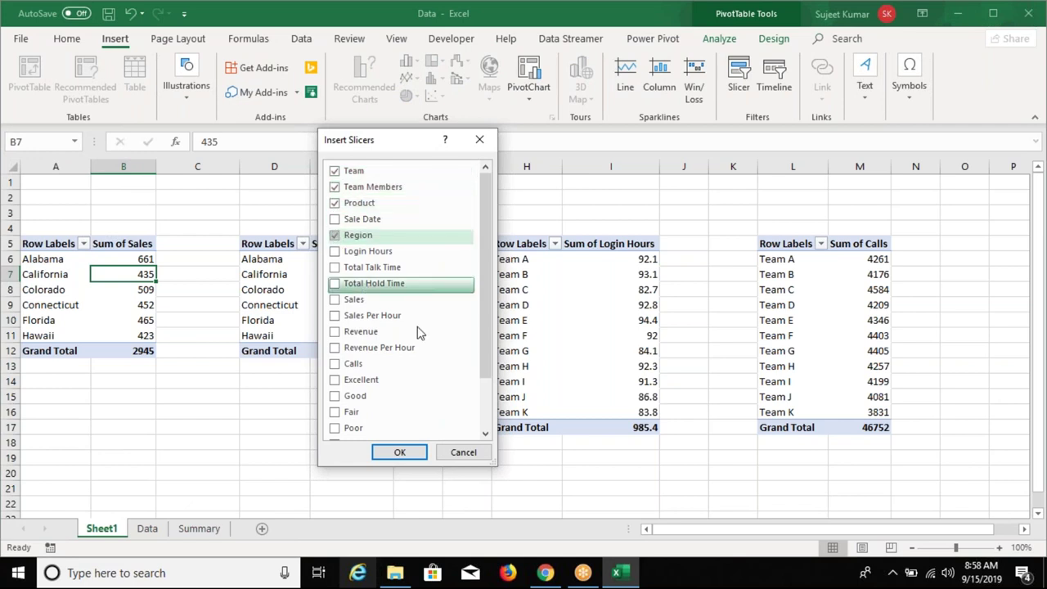
left_click_drag(488, 342, 491, 405)
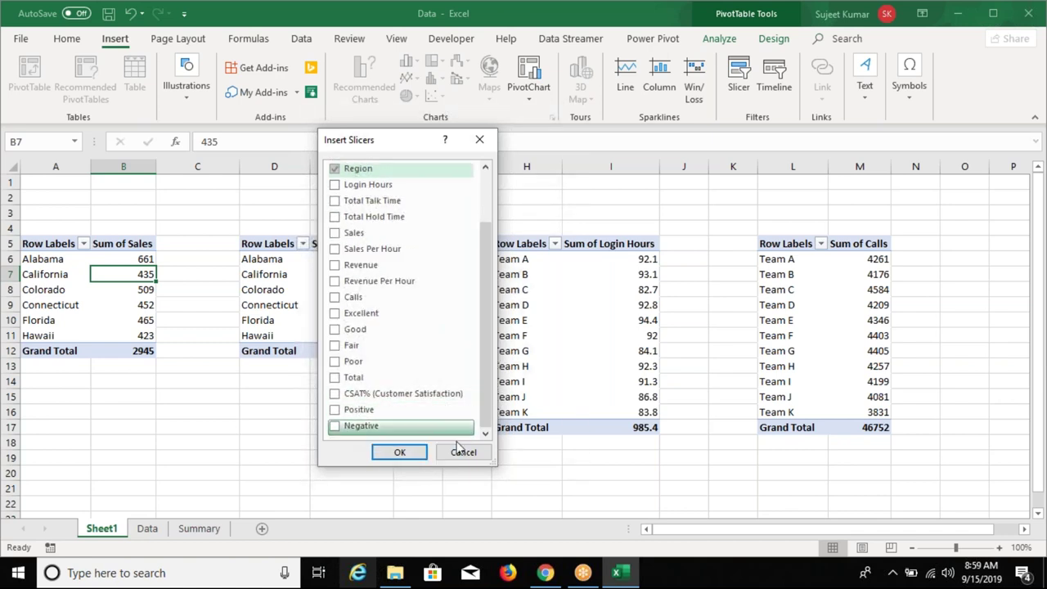
left_click(401, 453)
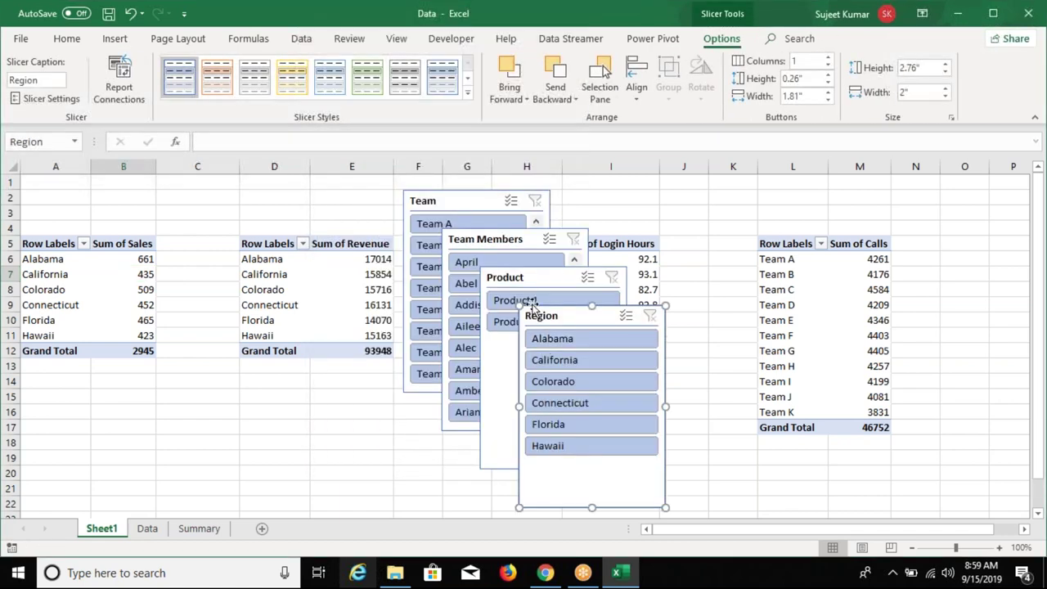
Select all four slicers and cut them from Sheet1.
left_click(504, 277, "ctrl")
left_click(485, 239, "ctrl")
left_click(423, 200, "ctrl")
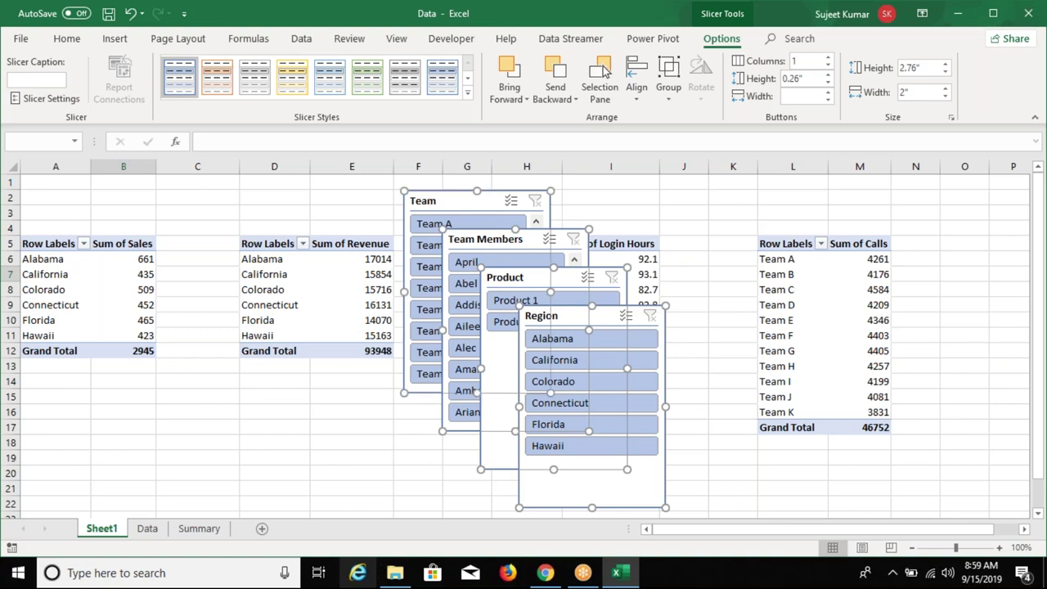
left_click(123, 274)
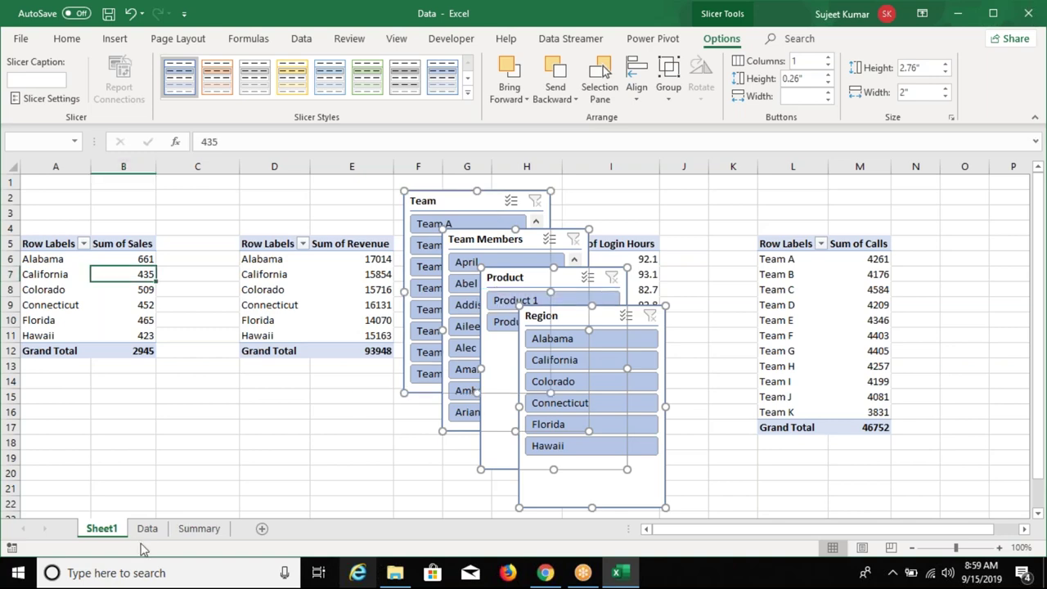
key("ctrl+x")
Paste the four slicers onto the Summary report sheet.
left_click(199, 528)
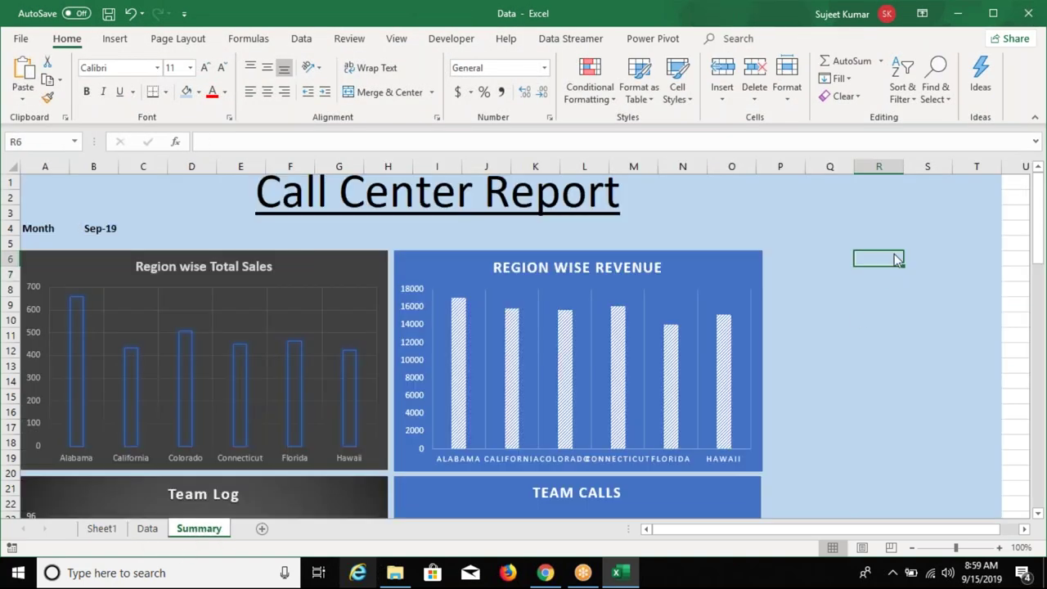
left_click(769, 193)
key("ctrl+v")
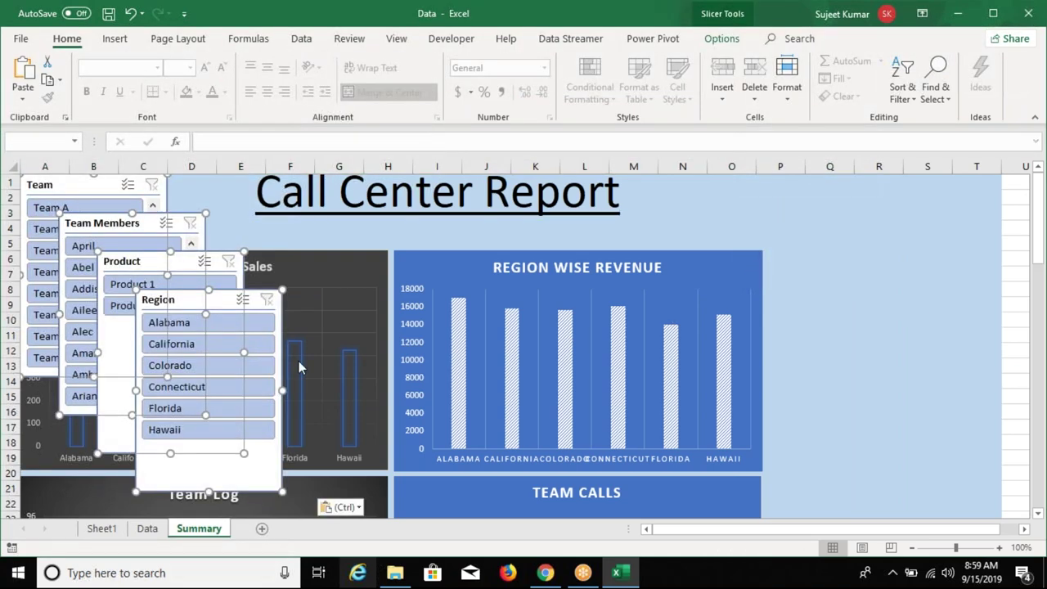
left_click(827, 240)
Place and size the Region slicer beside the revenue chart and Team Members at the right.
mouse_move(227, 303)
left_mouse_down()
mouse_move(826, 276)
mouse_move(853, 264)
left_mouse_up()
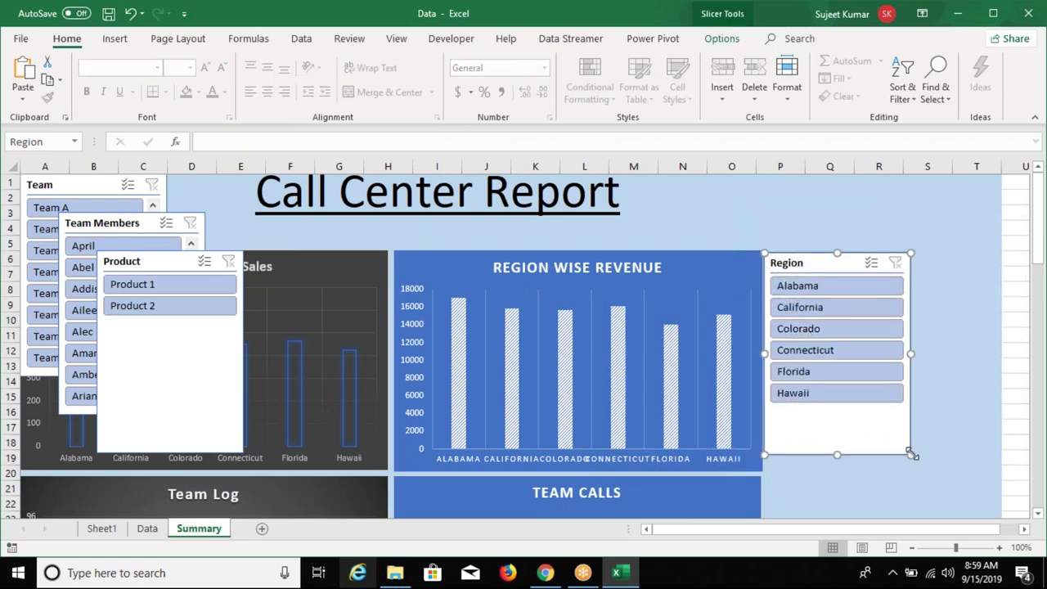
left_click_drag(906, 449, 840, 426)
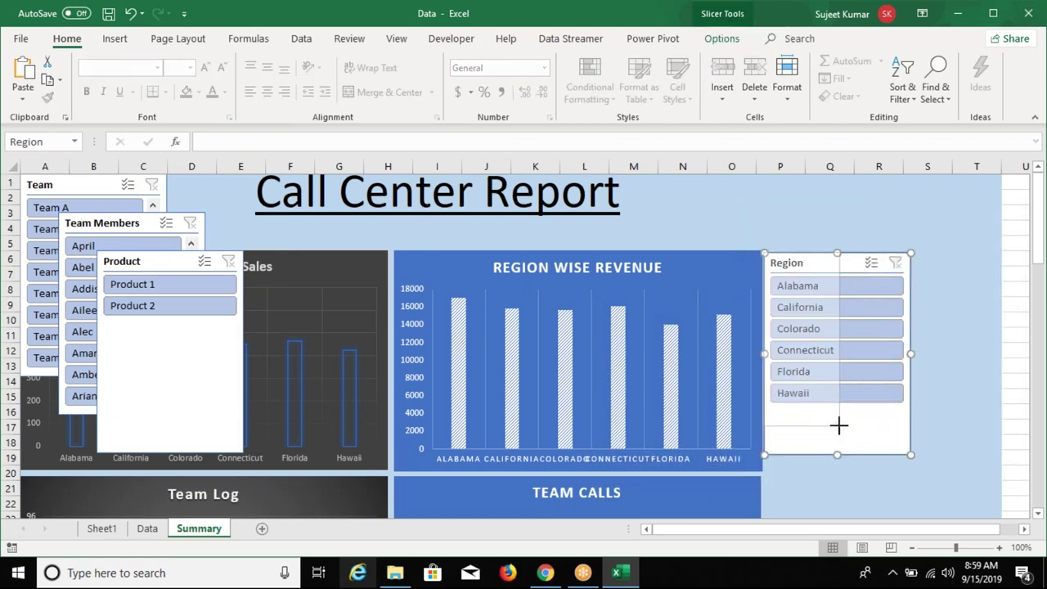
mouse_move(840, 426)
left_mouse_down()
mouse_move(866, 430)
mouse_move(814, 415)
left_mouse_up()
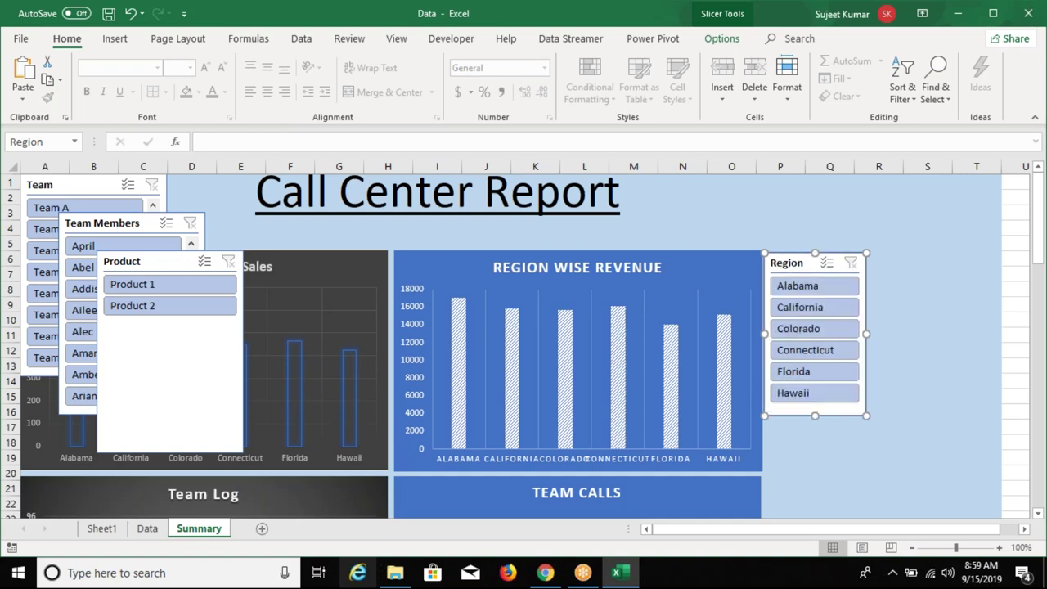
left_click_drag(172, 268, 186, 383)
mouse_move(117, 225)
left_mouse_down()
mouse_move(946, 317)
mouse_move(924, 263)
mouse_move(920, 184)
left_mouse_up()
mouse_move(938, 375)
left_mouse_down()
mouse_move(926, 507)
mouse_move(915, 468)
left_mouse_up()
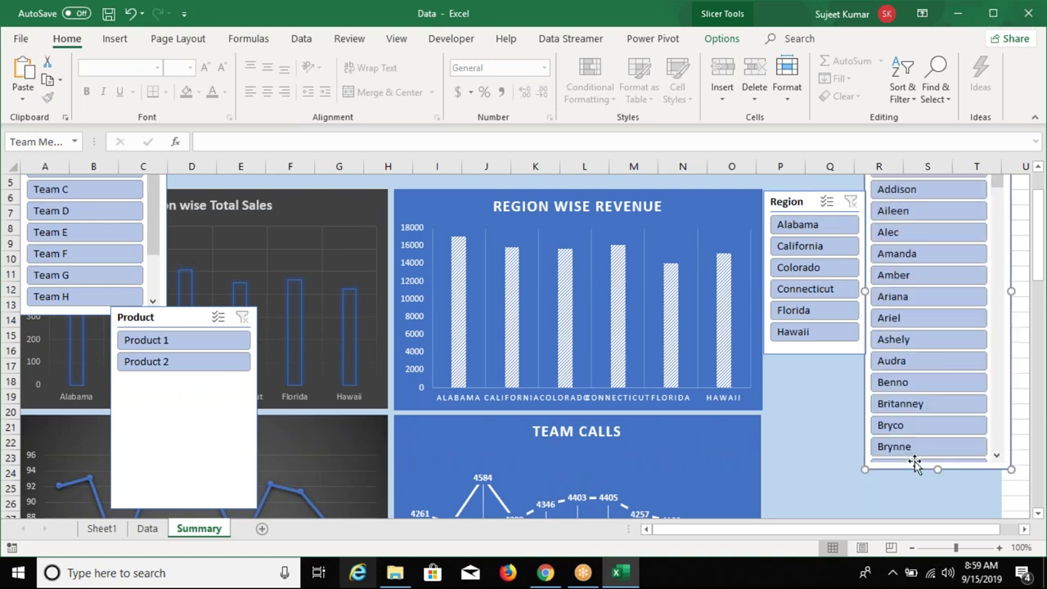
left_click(835, 395)
scroll(797, 394, "up", 1)
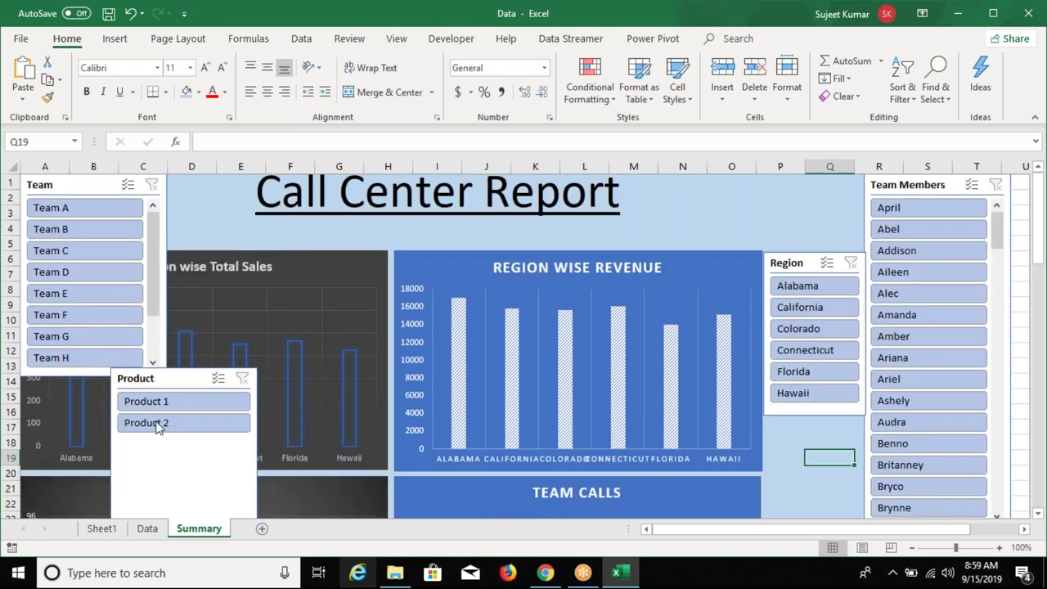
Narrow the Product slicer and set it above the Region slicer.
left_click_drag(176, 379, 734, 185)
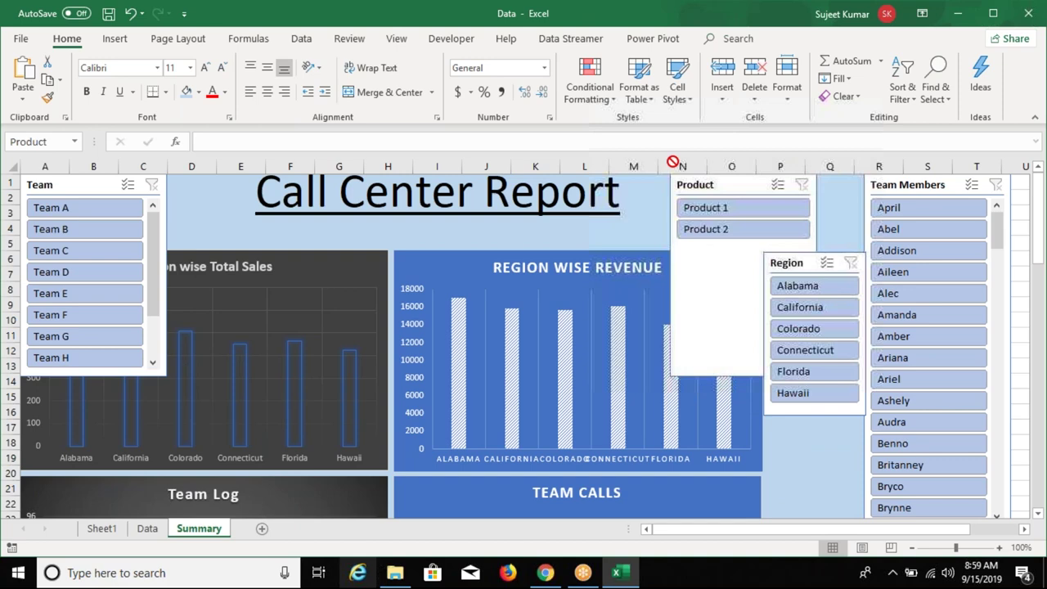
left_click_drag(628, 174, 628, 180)
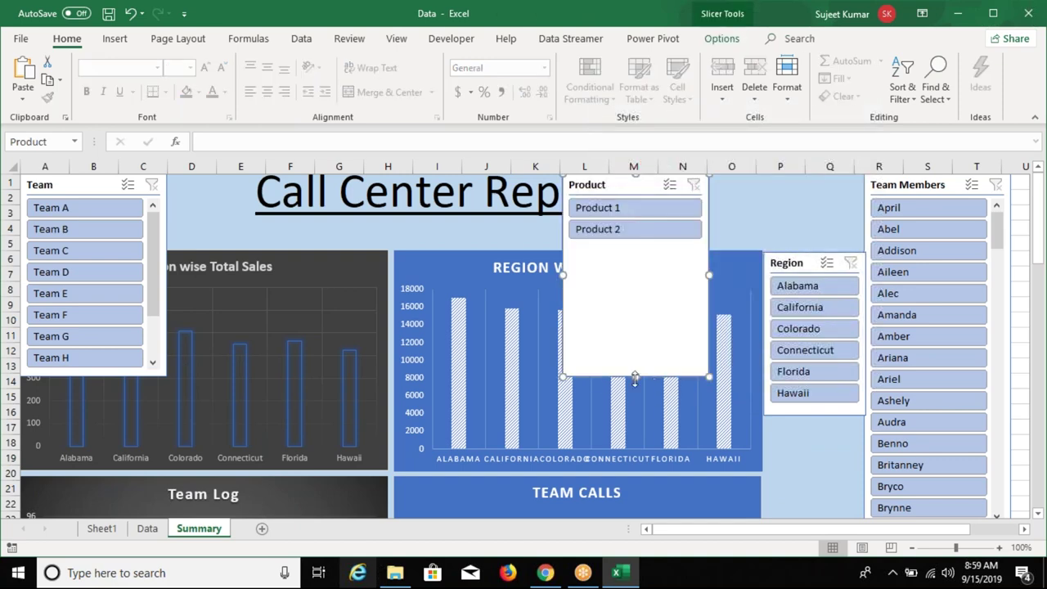
mouse_move(633, 280)
left_mouse_down()
mouse_move(620, 244)
mouse_move(633, 257)
mouse_move(633, 242)
left_mouse_up()
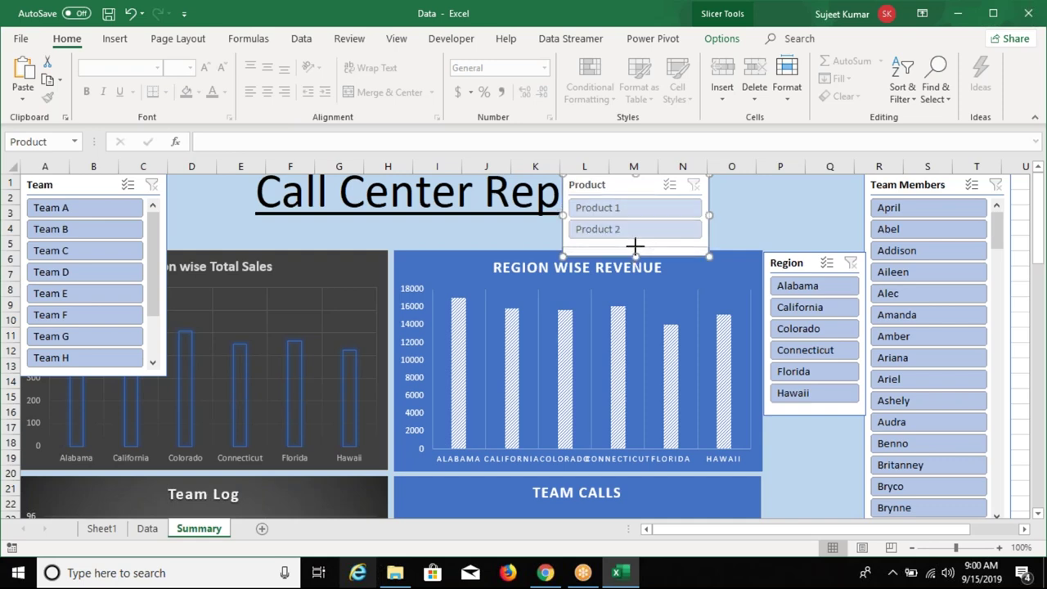
left_click_drag(708, 210, 684, 209)
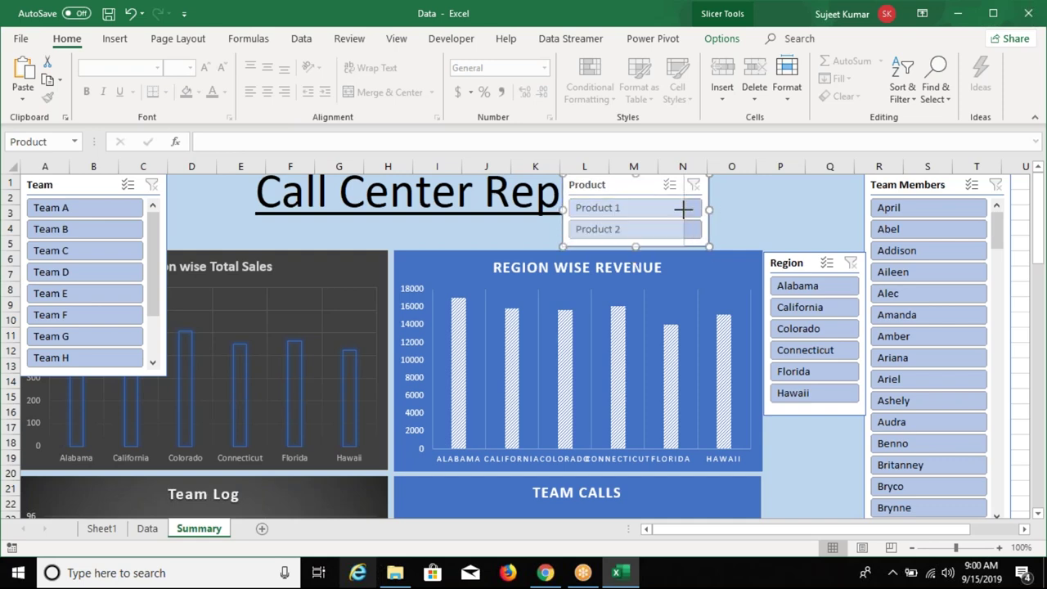
left_click_drag(611, 190, 790, 187)
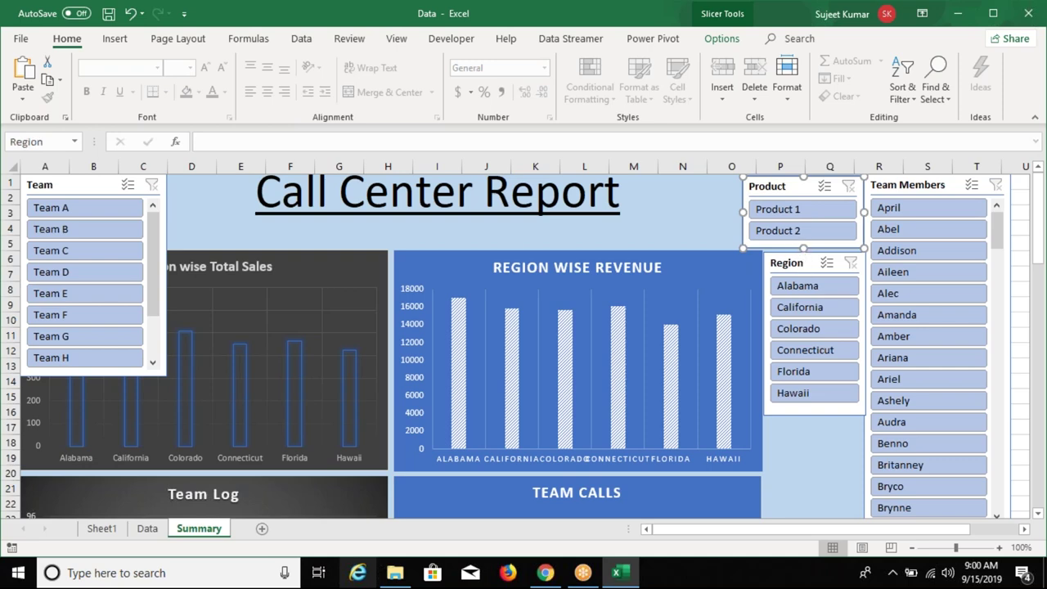
left_click_drag(798, 262, 798, 257)
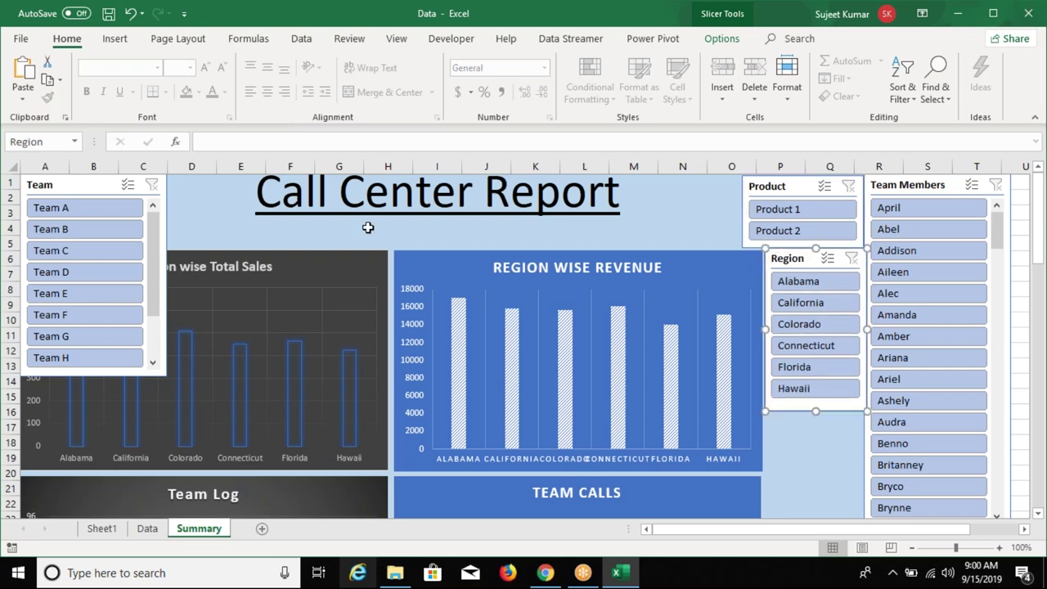
Put the Team slicer below Region, showing Teams A–K, and lengthen Team Members.
left_click(142, 214)
left_click_drag(141, 215, 158, 231)
mouse_move(483, 283)
left_mouse_down()
mouse_move(725, 327)
mouse_move(630, 338)
mouse_move(569, 308)
mouse_move(536, 218)
mouse_move(835, 414)
left_mouse_up()
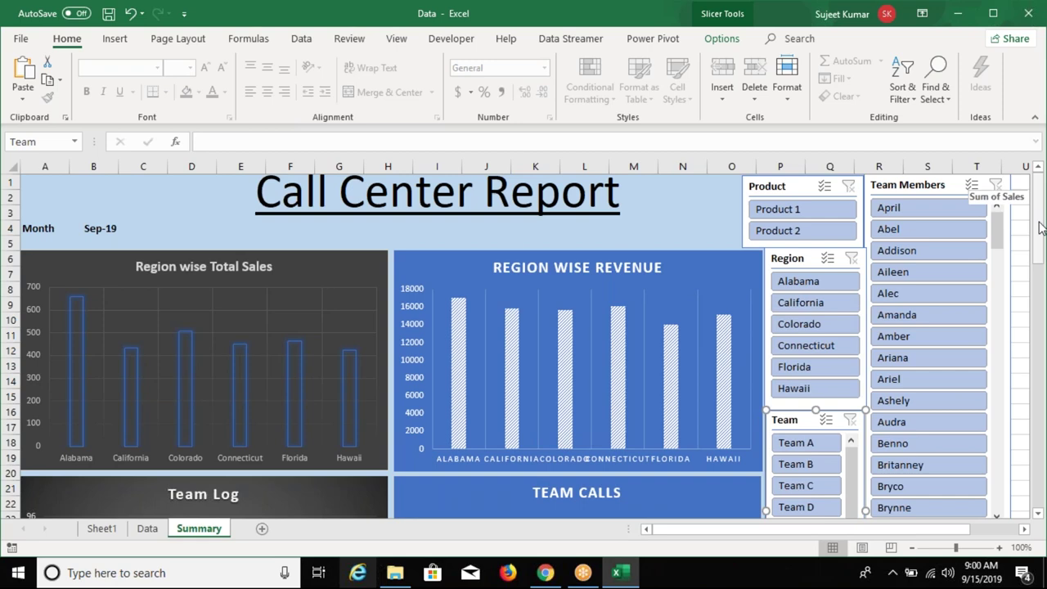
left_click_drag(1040, 228, 1040, 260)
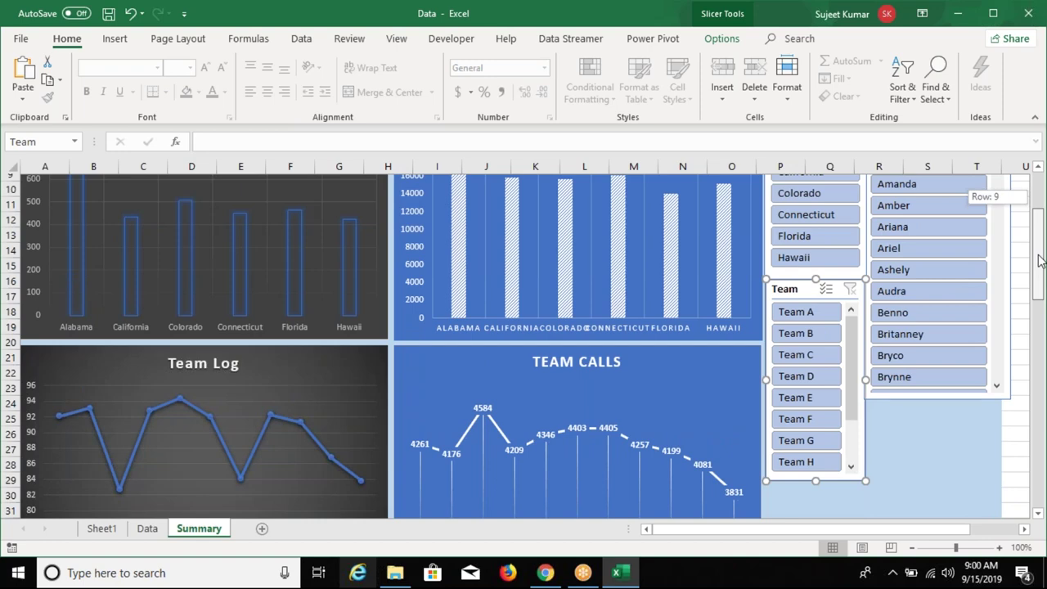
left_click_drag(1040, 260, 1040, 278)
left_click_drag(865, 365, 865, 447)
left_click_drag(938, 286, 914, 446)
left_click(892, 473)
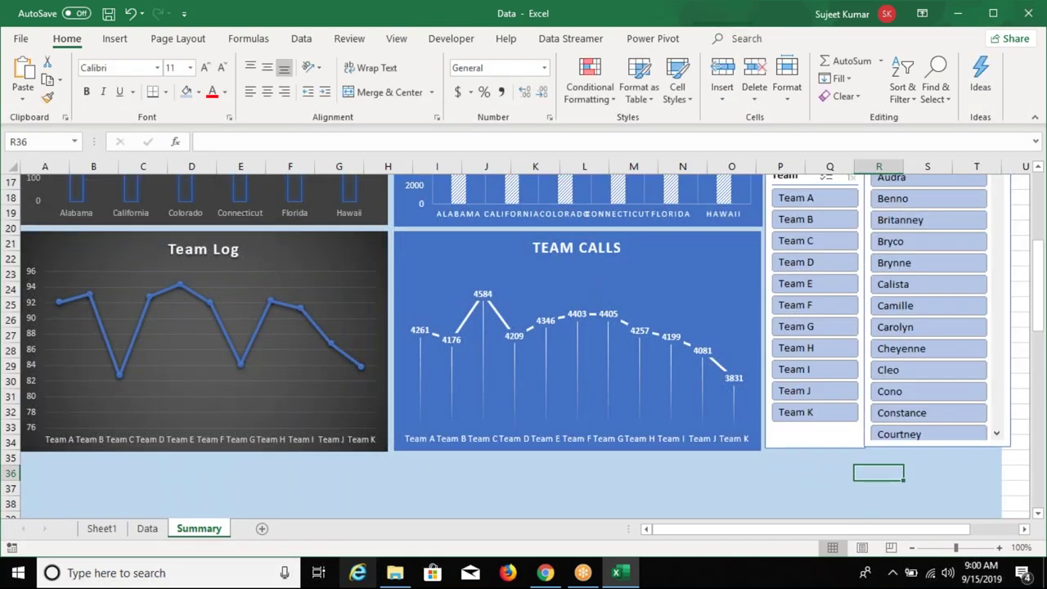
Narrow the Team Members slicer slightly and review the layout.
scroll(1041, 332, "up", 2)
scroll(1041, 332, "up", 3)
scroll(1041, 332, "up", 1)
left_click(1007, 335)
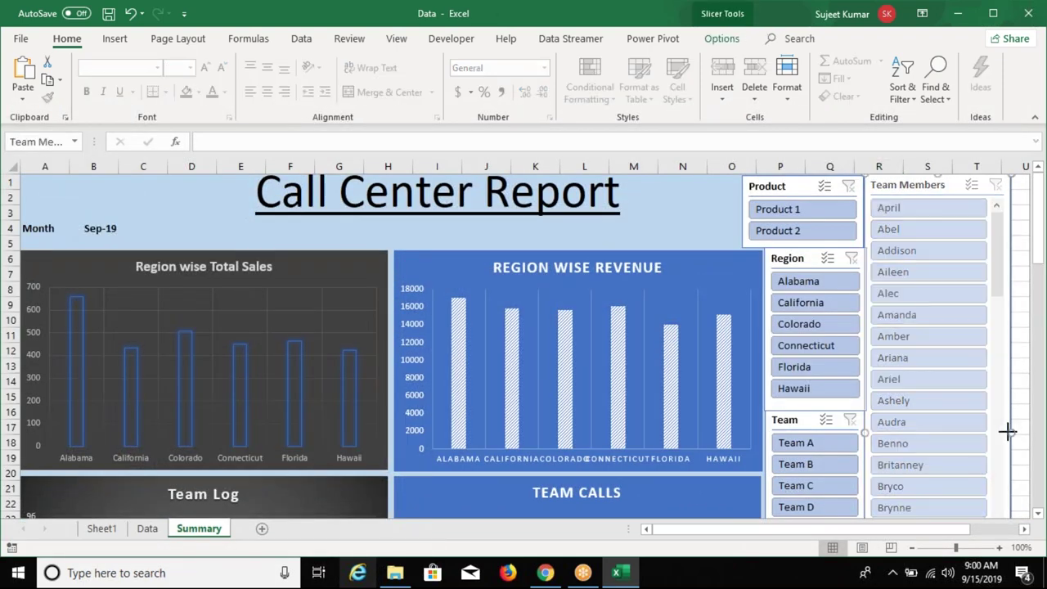
left_click_drag(1012, 430, 1000, 432)
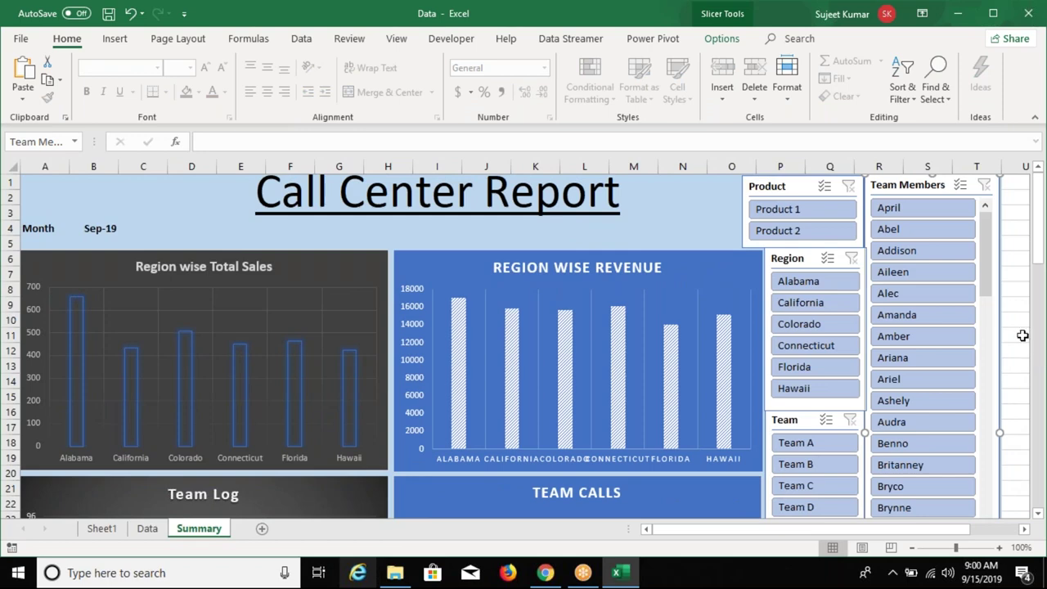
scroll(1023, 233, "down", 5)
scroll(1023, 234, "up", 5)
scroll(678, 281, "down", 1)
scroll(678, 281, "down", 1)
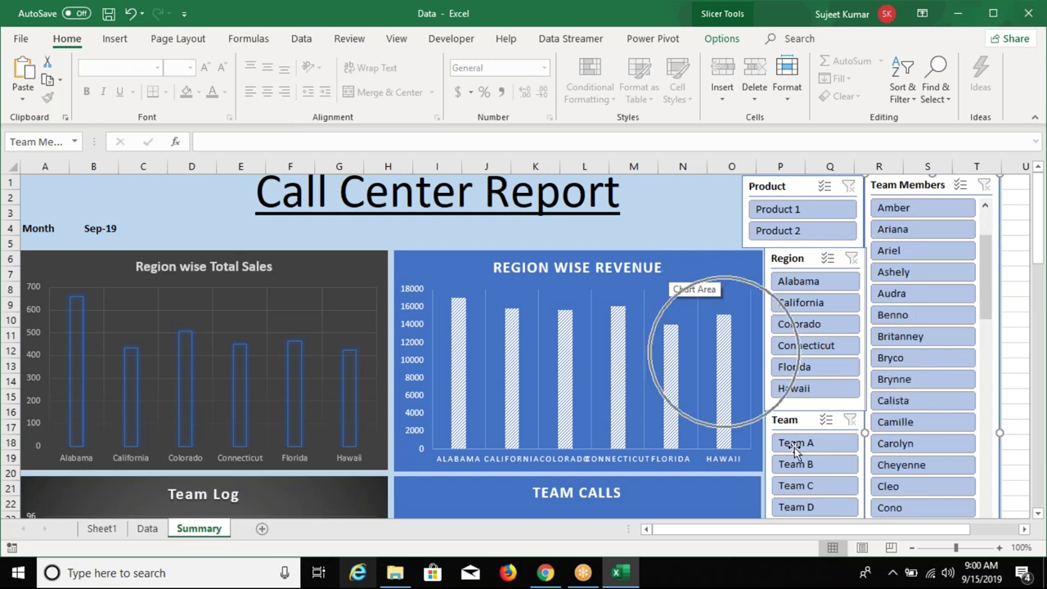
Filter the dashboard by Product 1, then Product 2, confirming the charts update.
left_click_drag(955, 548, 948, 548)
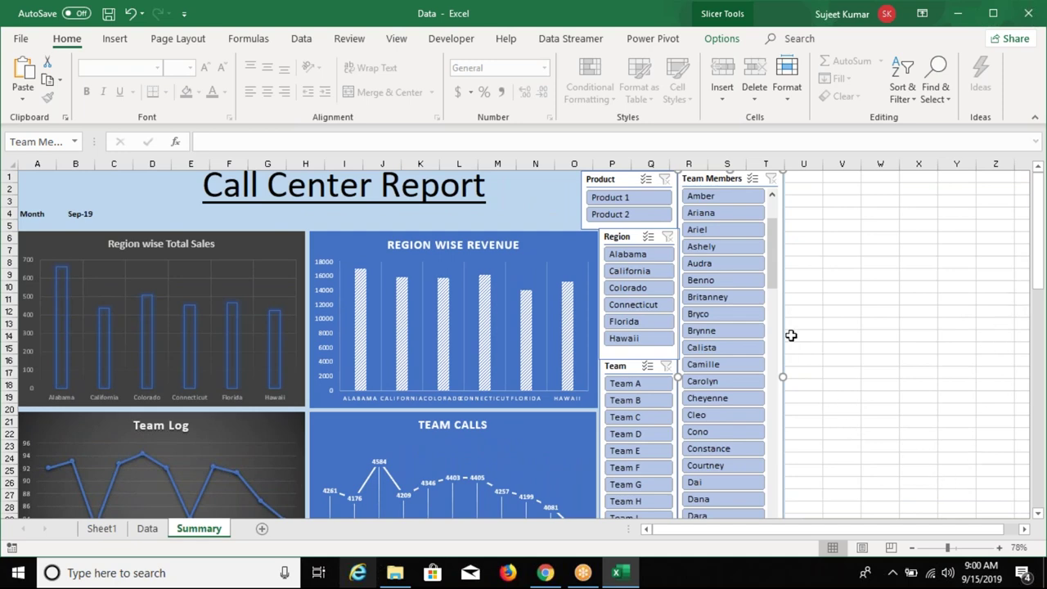
left_click(640, 205)
key("ctrl+z")
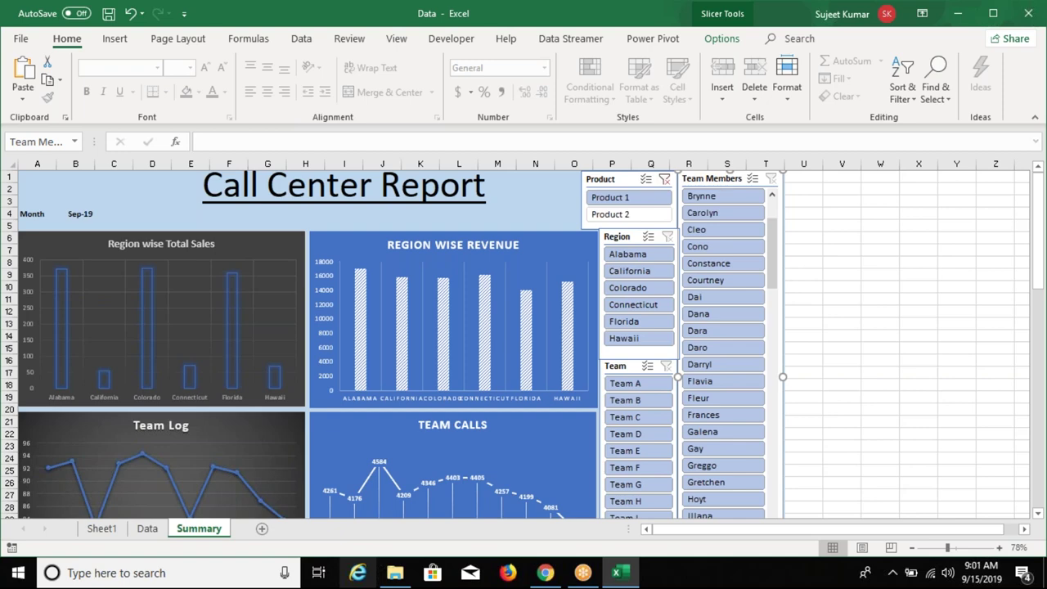
left_click(621, 213, "ctrl")
left_click(622, 200)
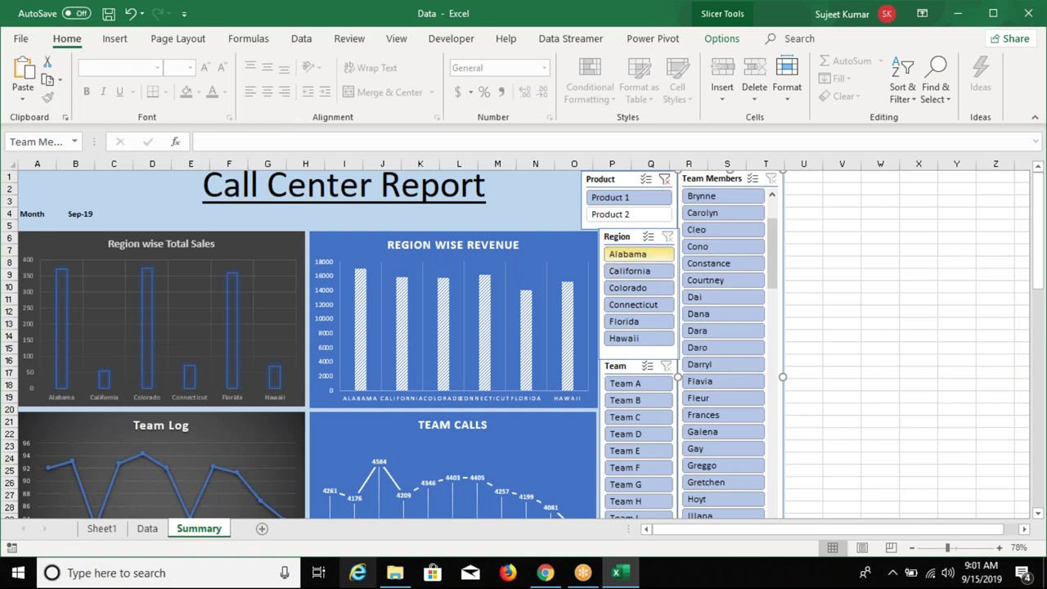
left_click(628, 213)
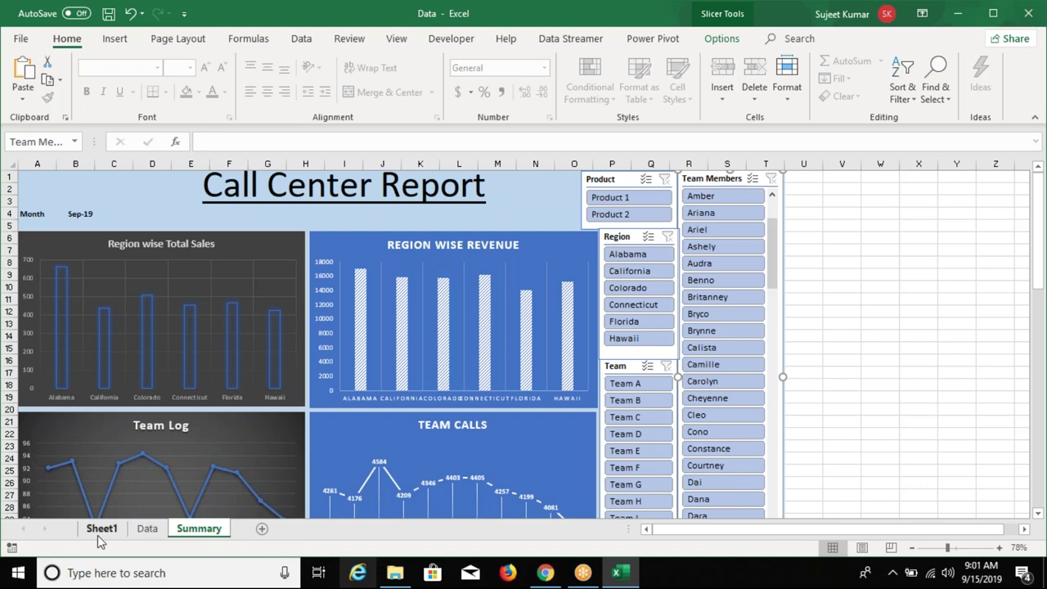
Switch to Sheet1 and inspect the Sales pivot (2945 across six states) and the Revenue pivot.
left_click(97, 535)
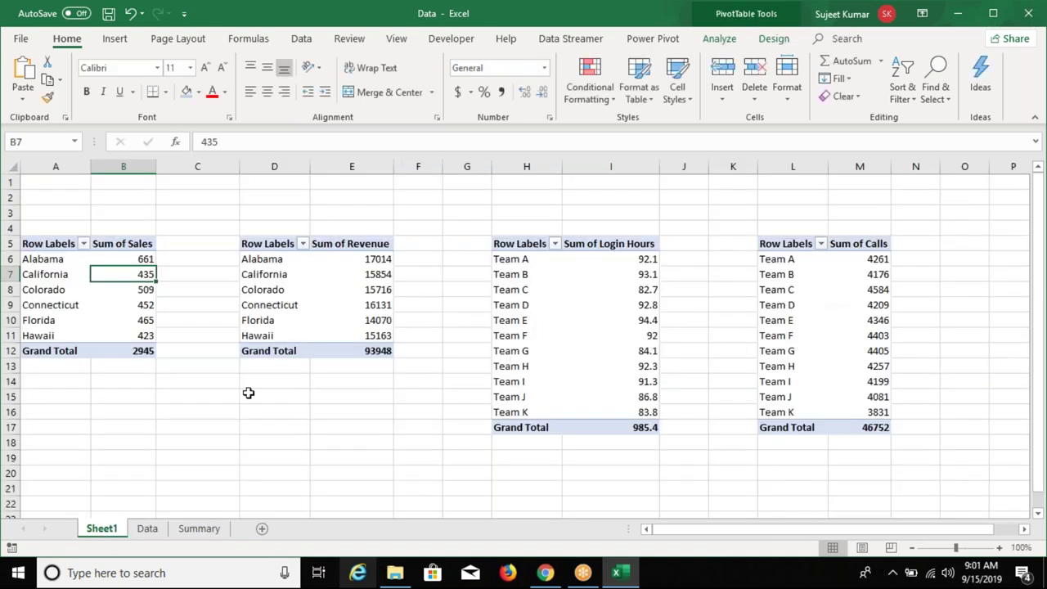
left_click(273, 317)
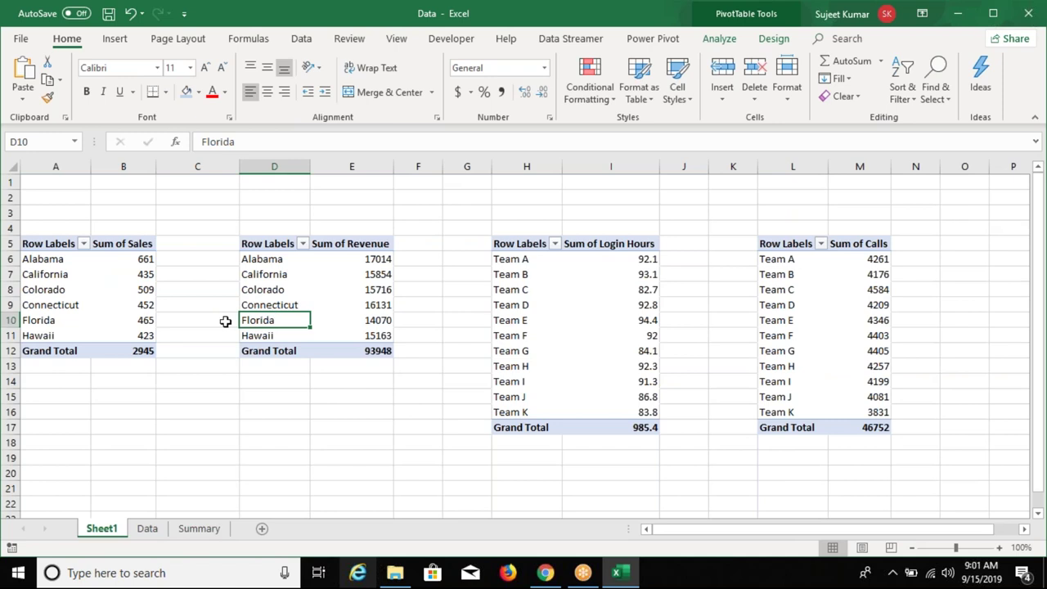
left_click(131, 301)
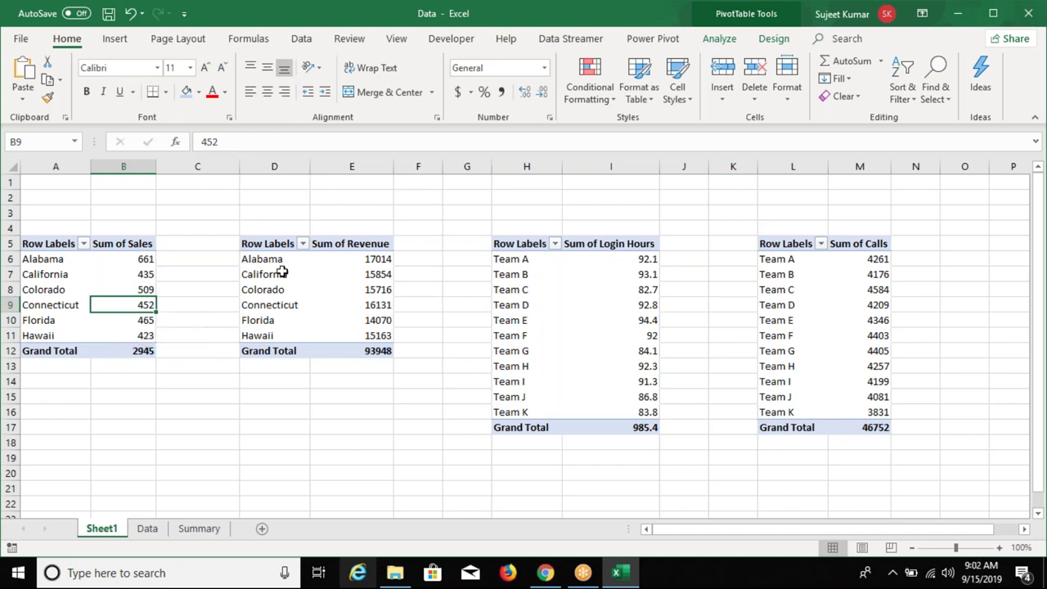
left_click(282, 272)
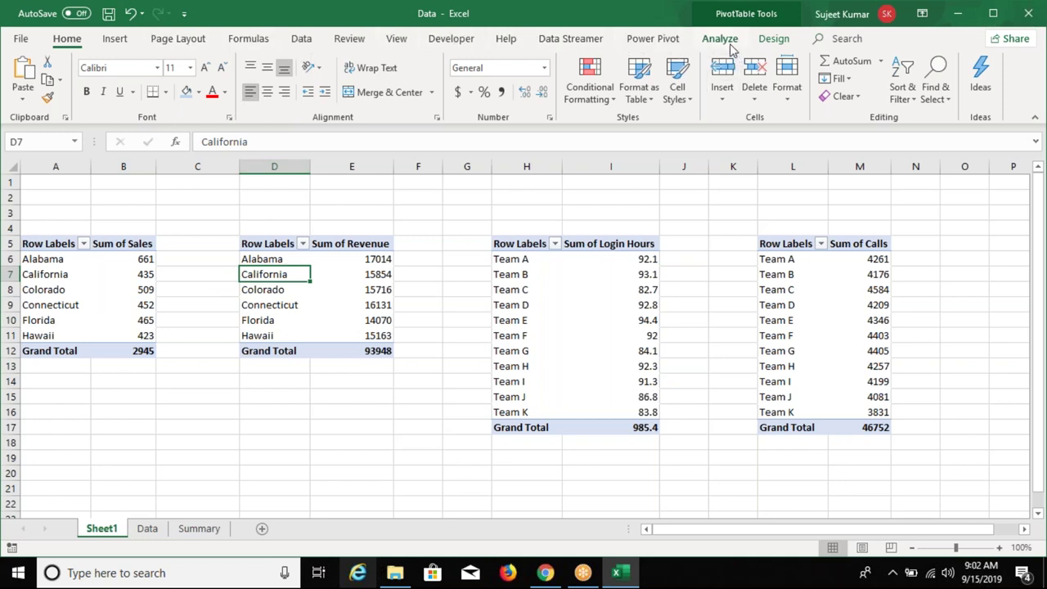
Connect the Revenue pivot table to the Product, Region, Team and Team Members slicers.
left_click(730, 45)
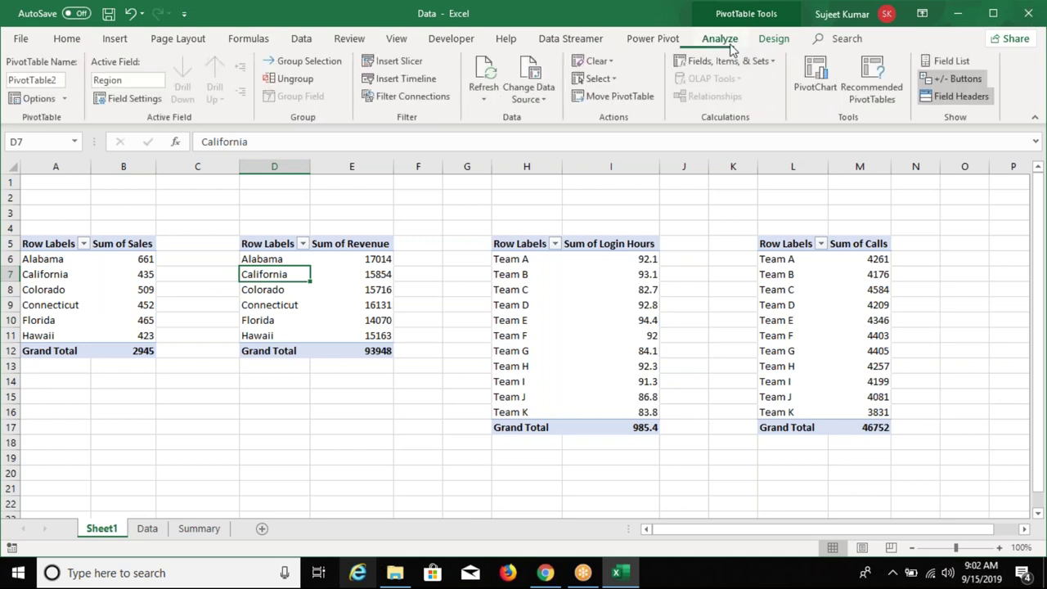
left_click(414, 96)
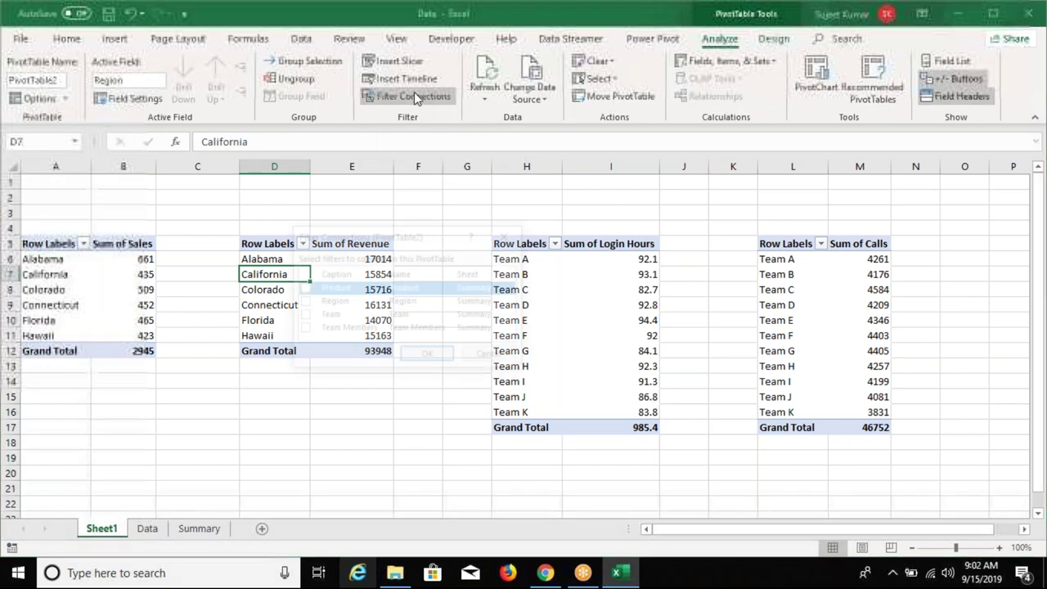
left_click(302, 288)
left_click(302, 302)
left_click(301, 316)
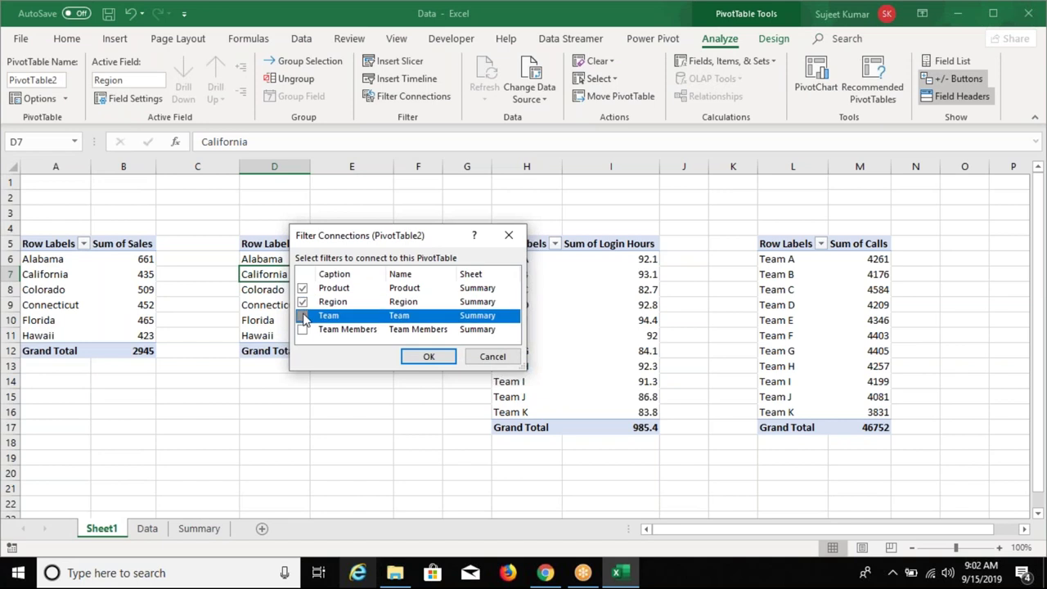
left_click(301, 330)
left_click(428, 357)
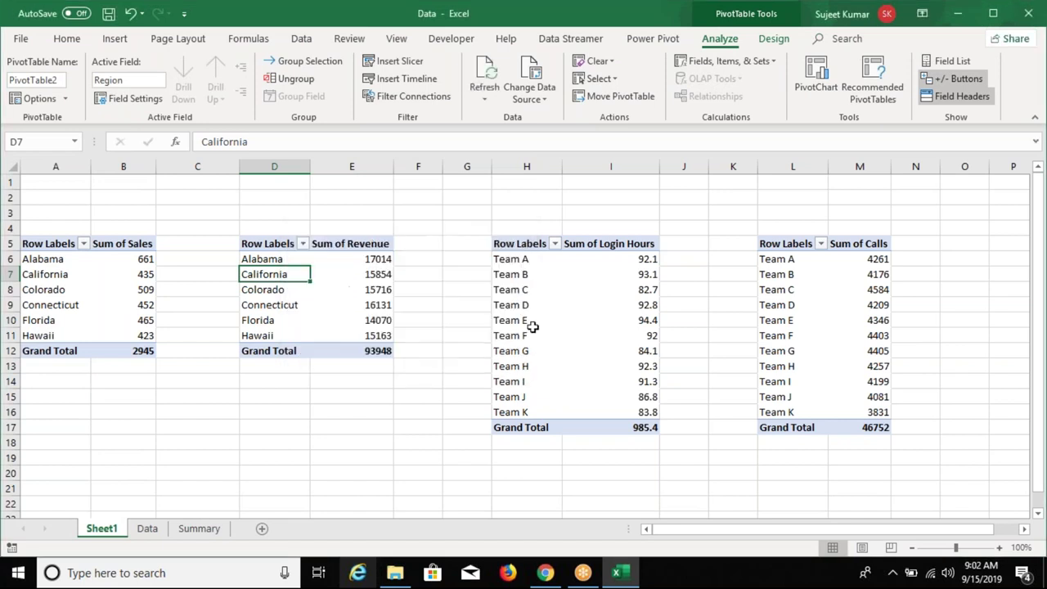
Connect the Login Hours pivot table to all four slicers.
left_click(563, 316)
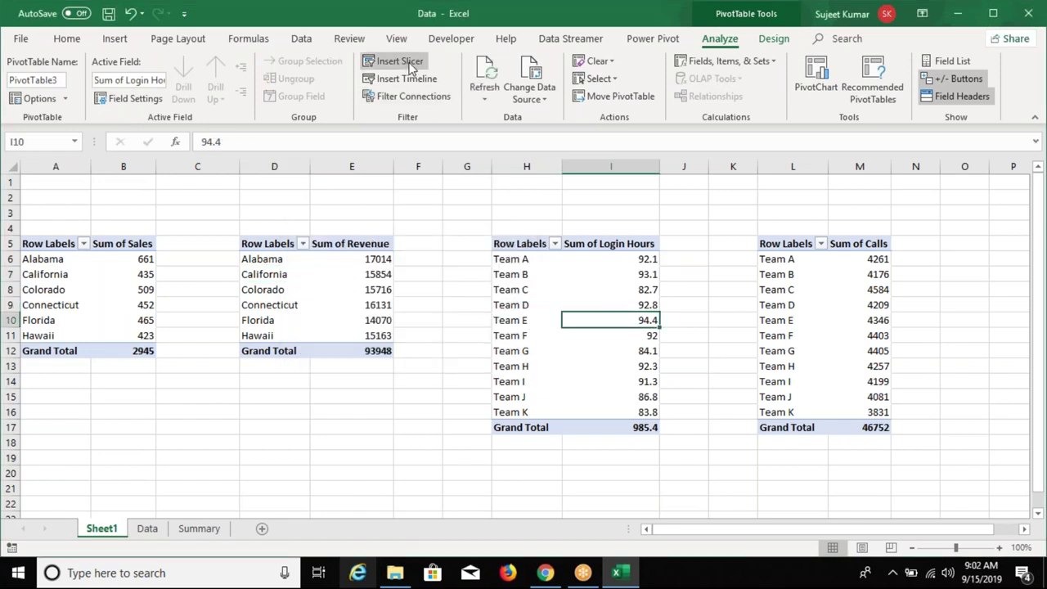
left_click(418, 97)
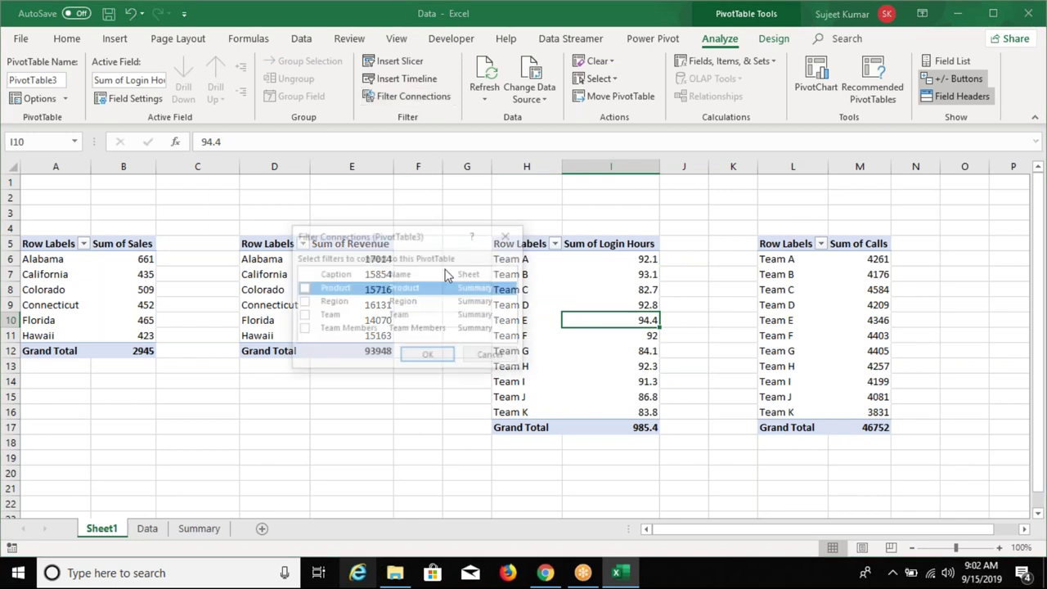
left_click(302, 288)
left_click(302, 302)
left_click(302, 316)
left_click(302, 329)
left_click(429, 357)
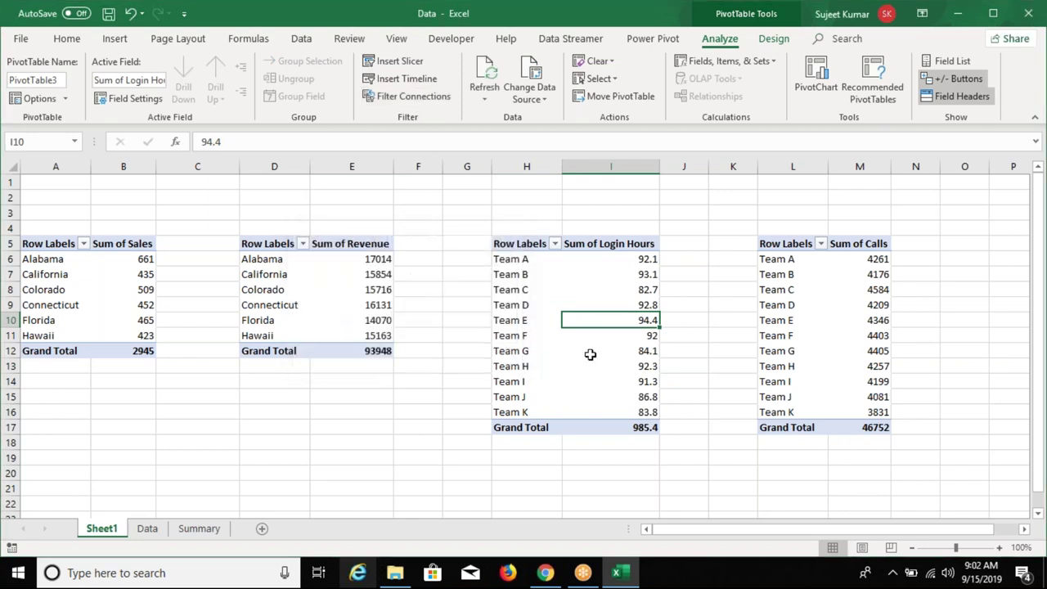
Connect the Calls pivot table to all four slicers and return to the Summary dashboard.
left_click(826, 314)
left_click(405, 95)
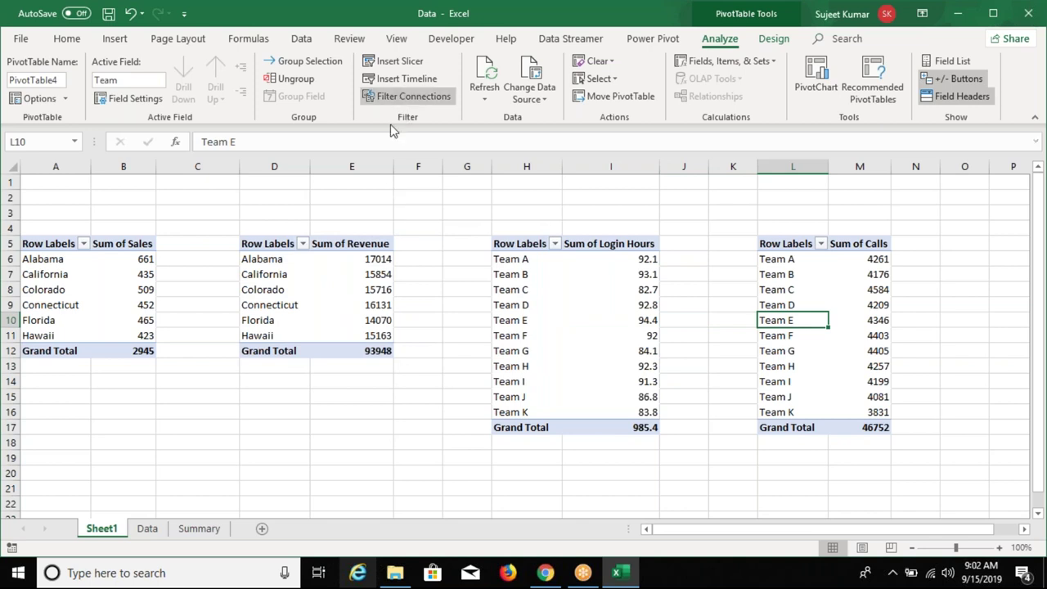
left_click(302, 288)
left_click(302, 301)
left_click(301, 316)
left_click(303, 329)
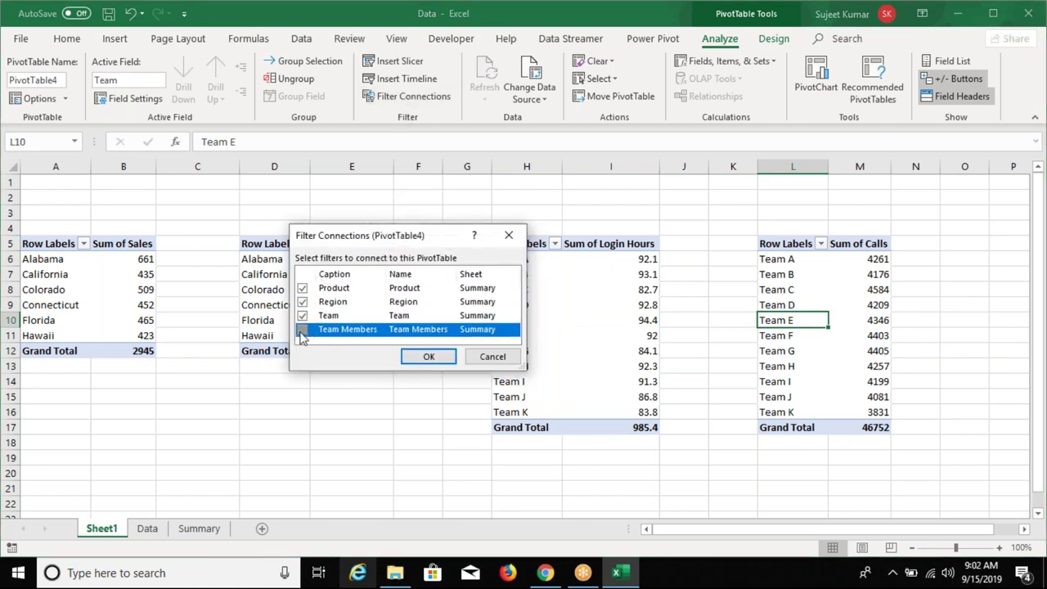
left_click(425, 357)
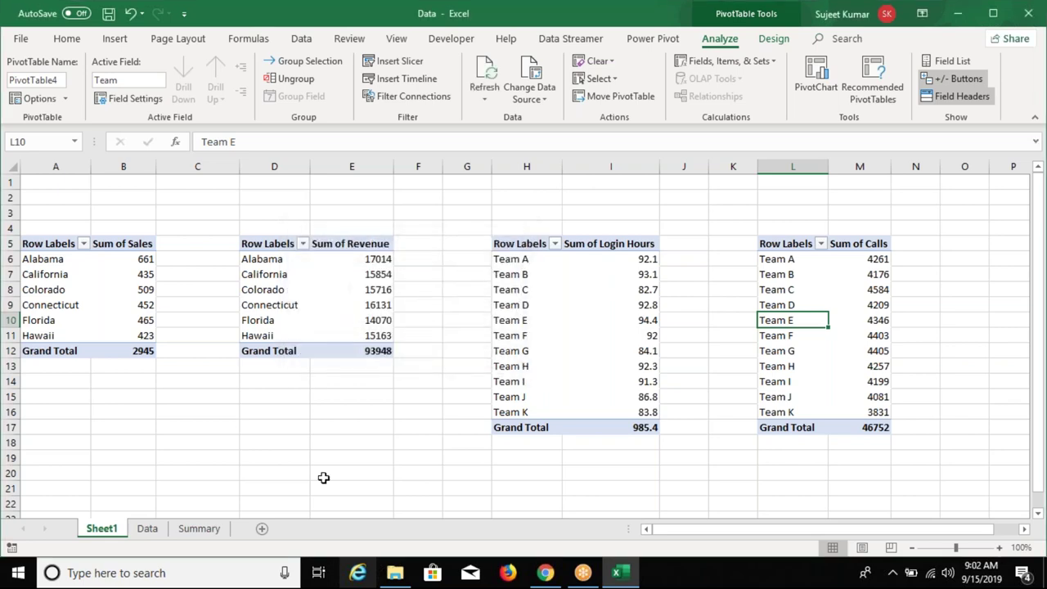
left_click(210, 532)
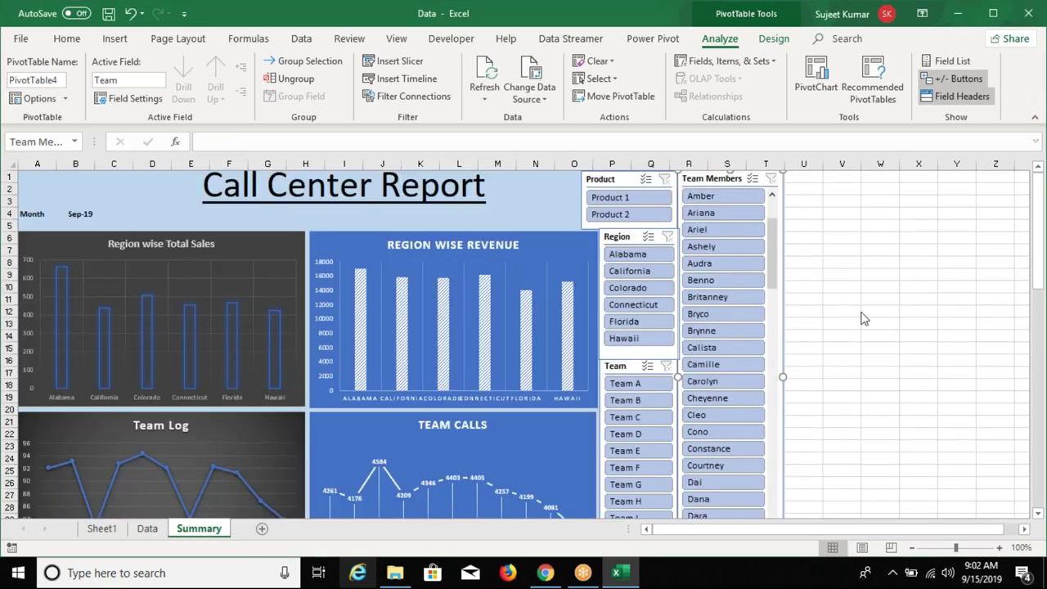
Filter the dashboard to California via the Region slicer, then show all regions again.
left_click(895, 291)
left_click(634, 197)
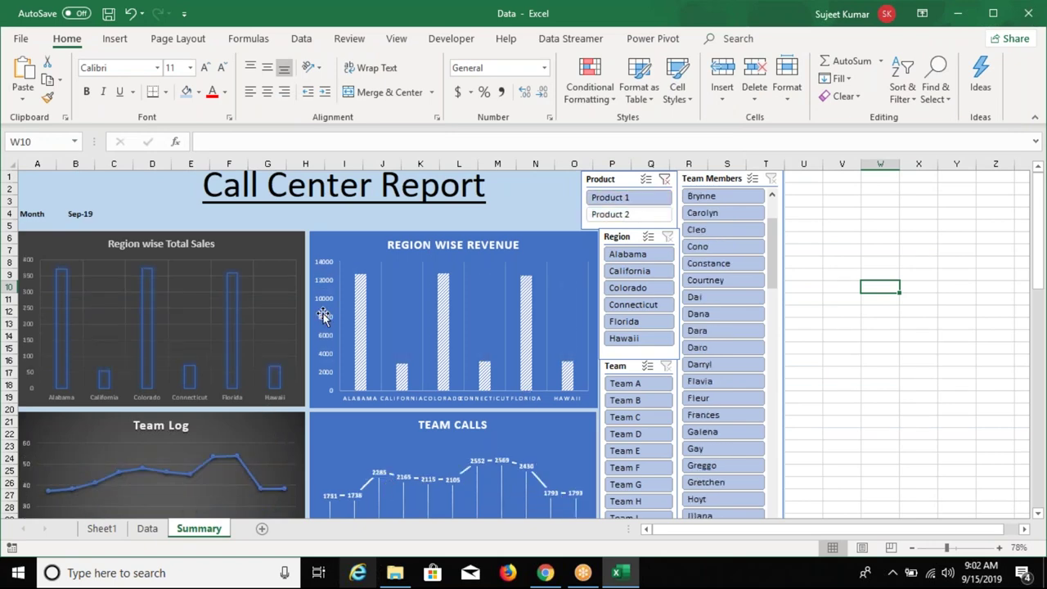
left_click(665, 187)
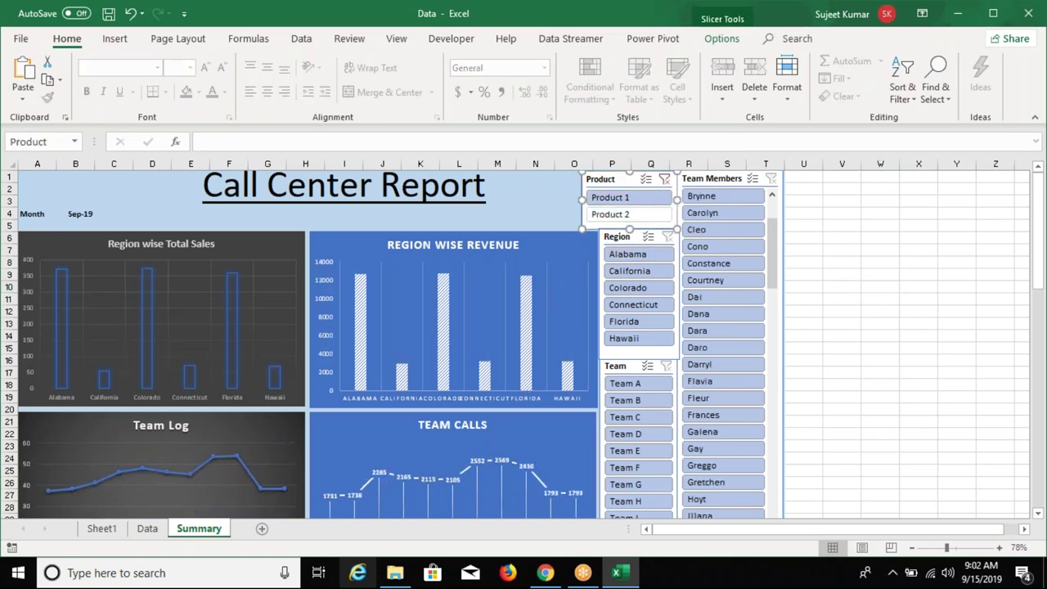
left_click(629, 271)
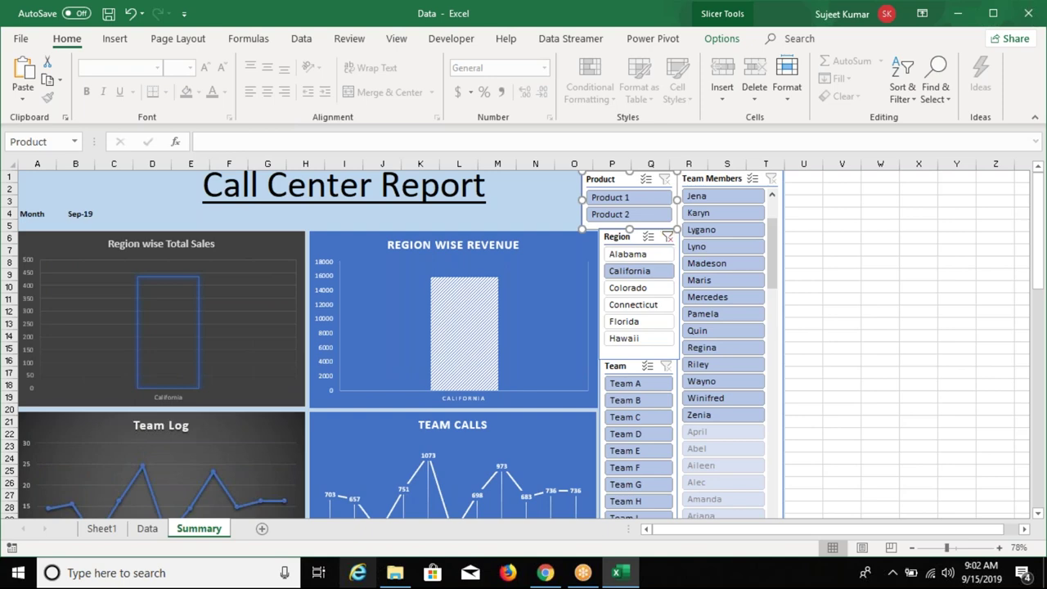
left_click(667, 237)
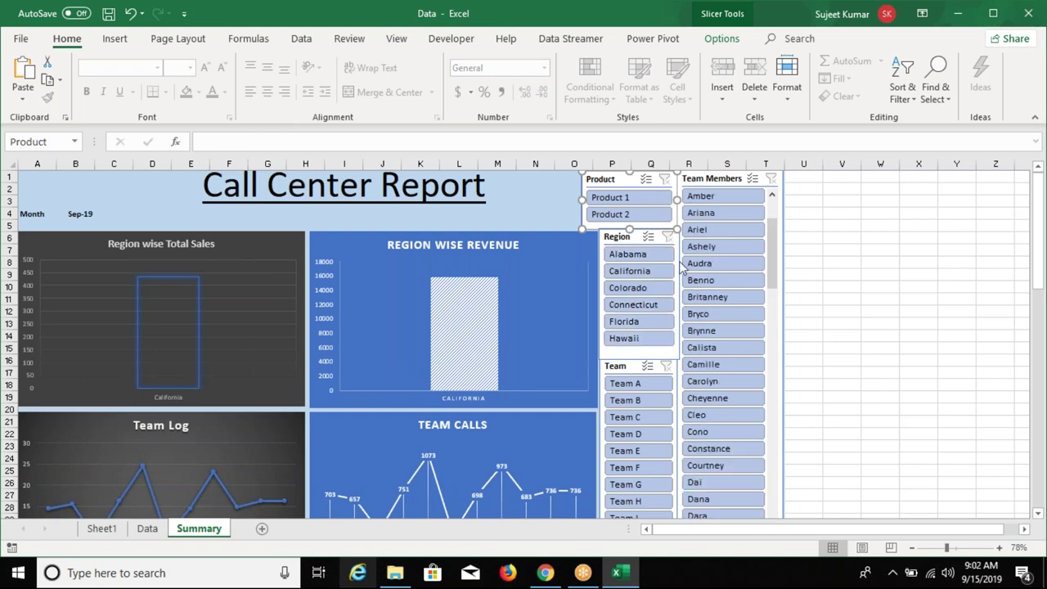
Filter by a single team member, then Team C, clearing each, and minimise Excel to the desktop.
left_click(701, 348)
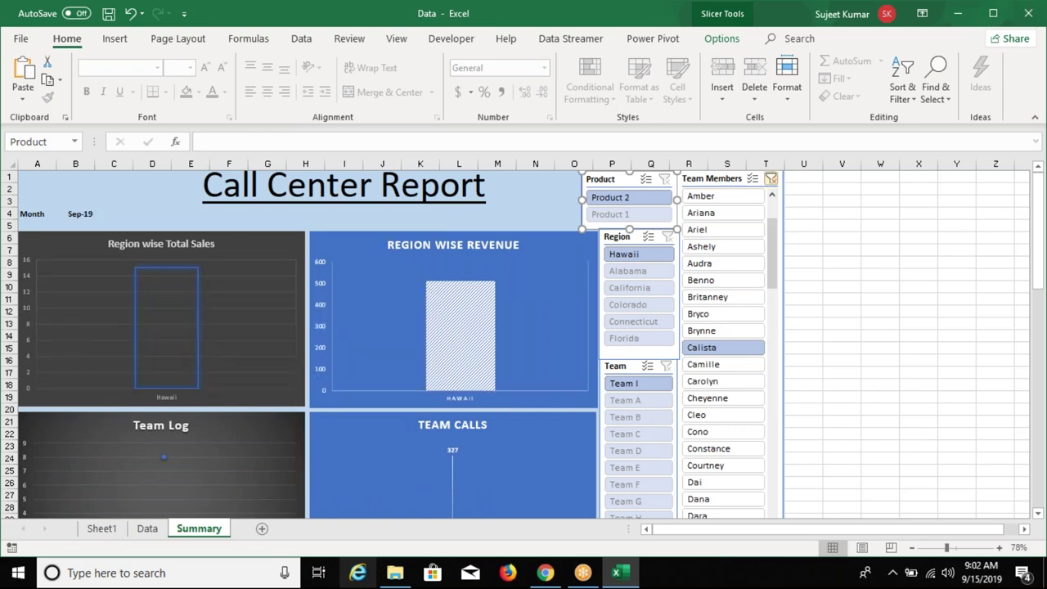
left_click(771, 178)
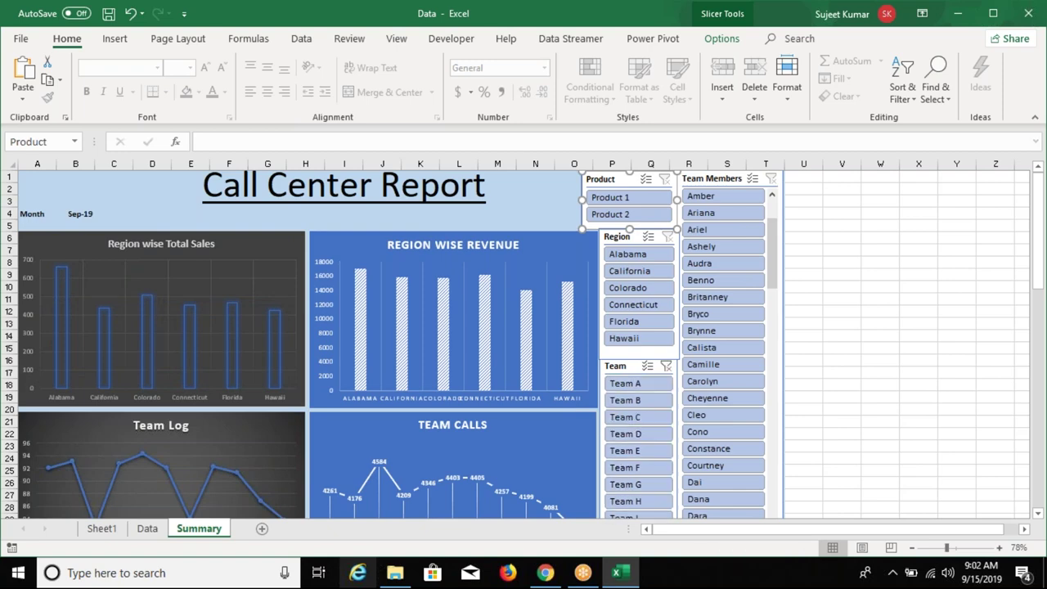
left_click(625, 417)
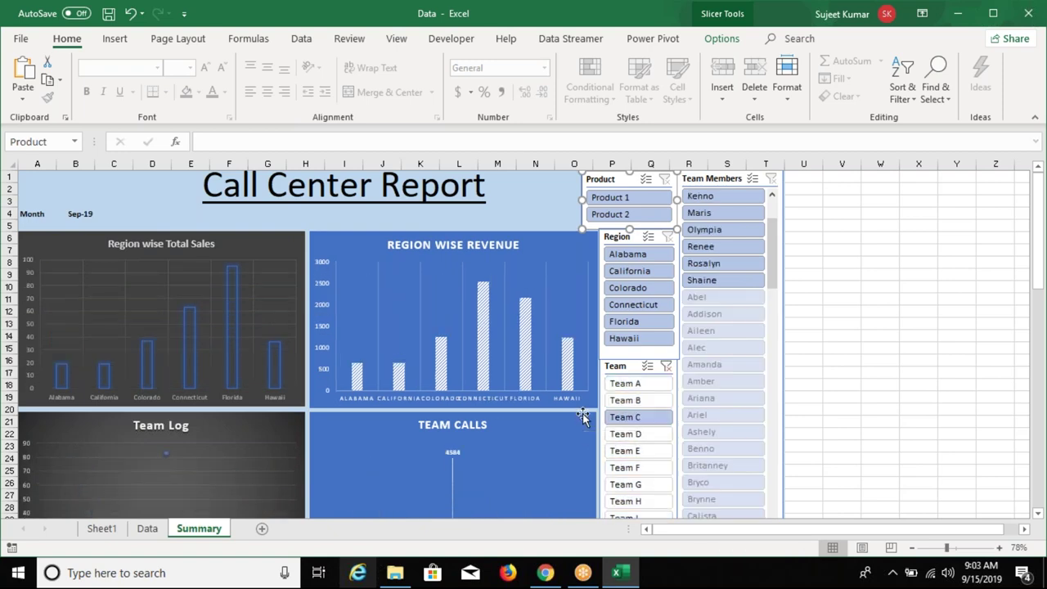
left_click(666, 365)
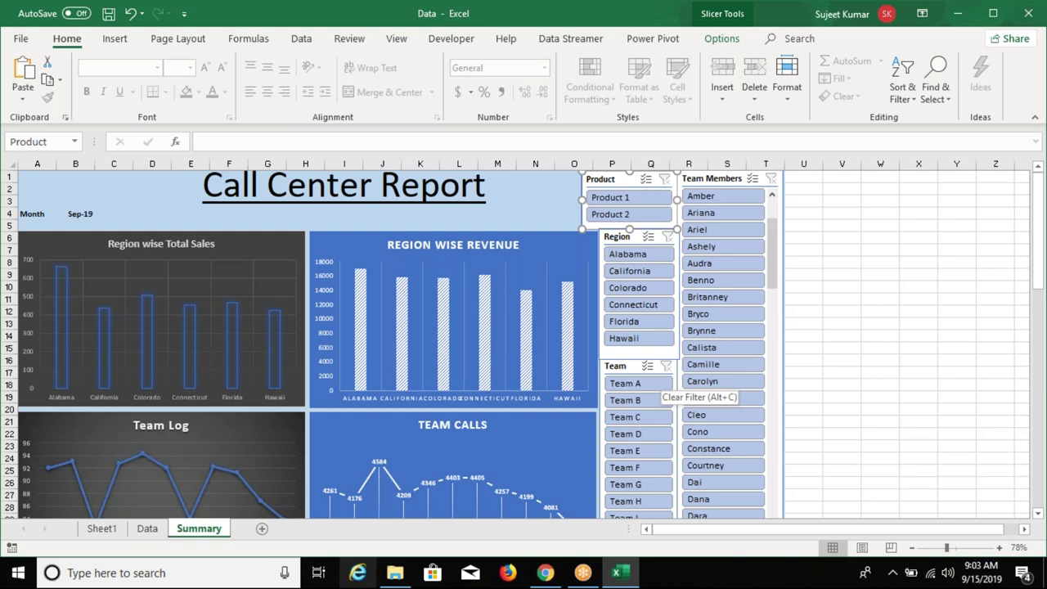
key("super+d")
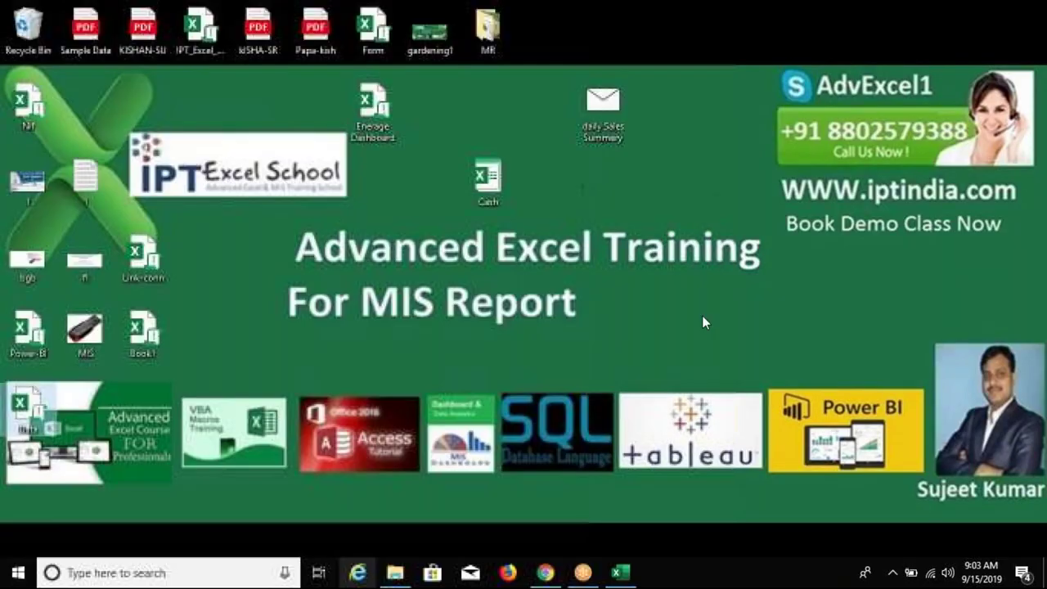